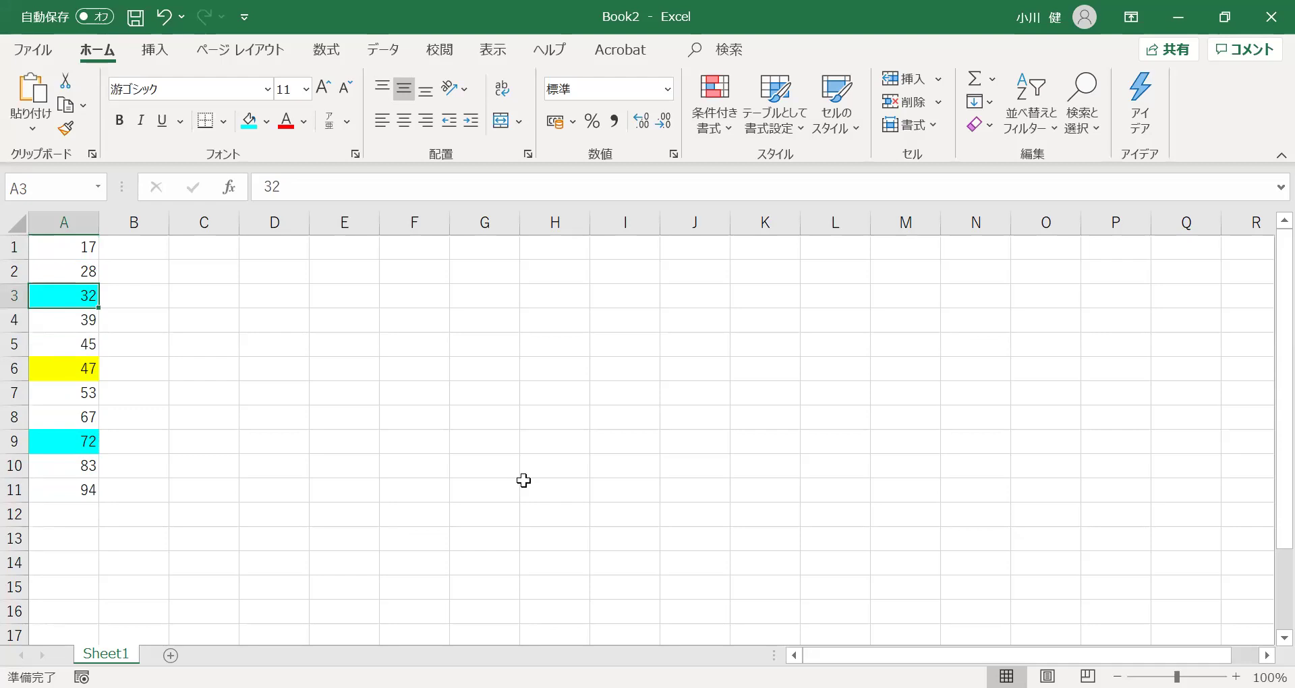
Go through the sorted values in A1:A11 cell by cell, examining the highlighted cells and their positions in the list.
key(Down)
key(Down)
key(Down)
key(Down)
key(Down)
key(Down)
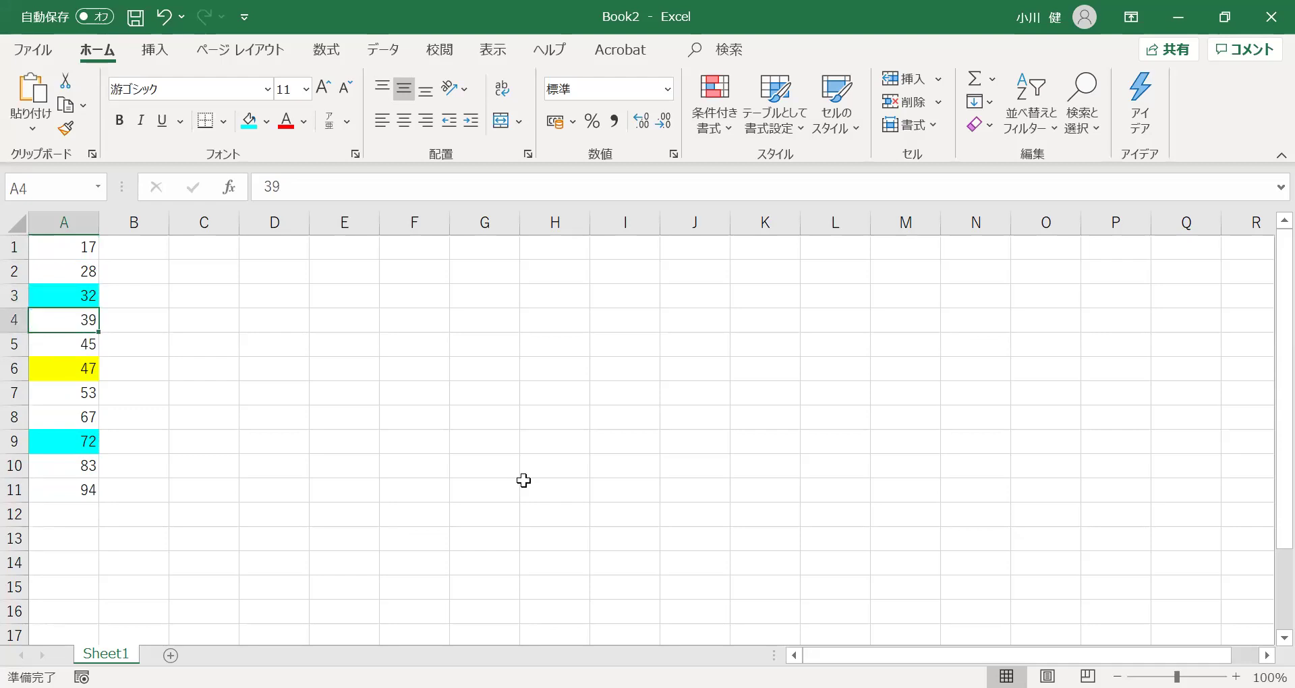
key(Up)
key(Up)
key(Up)
key(Up)
key(Up)
key(Up)
key(Up)
key(Up)
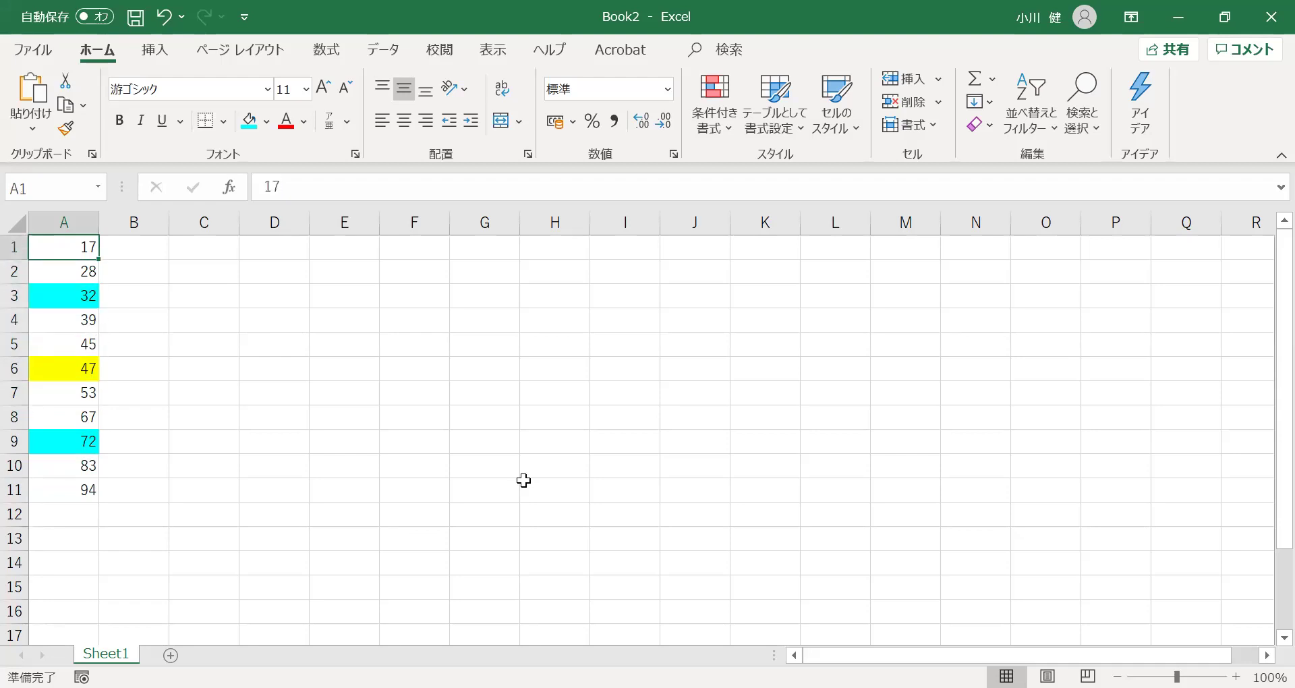
key(Down)
key(Down)
key(Down)
key(Down)
key(Down)
key(Down)
key(Down)
key(Down)
key(Down)
key(Down)
key(Down)
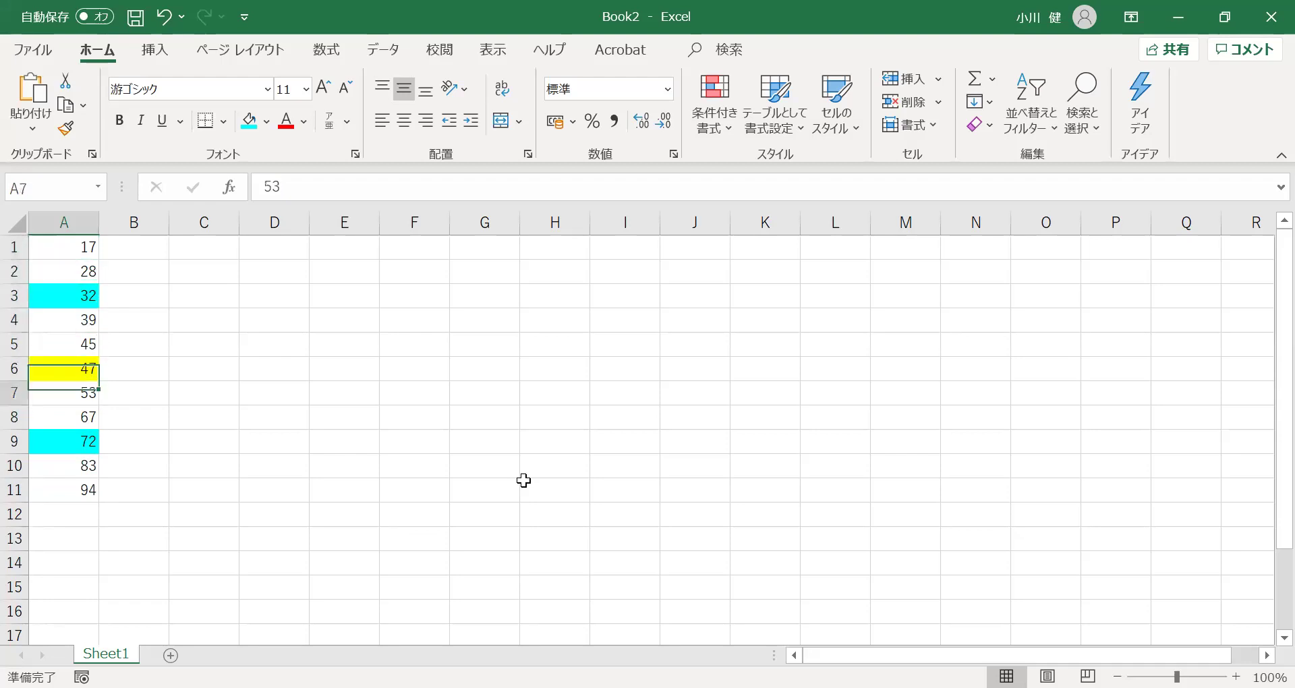
key(Down)
key(Up)
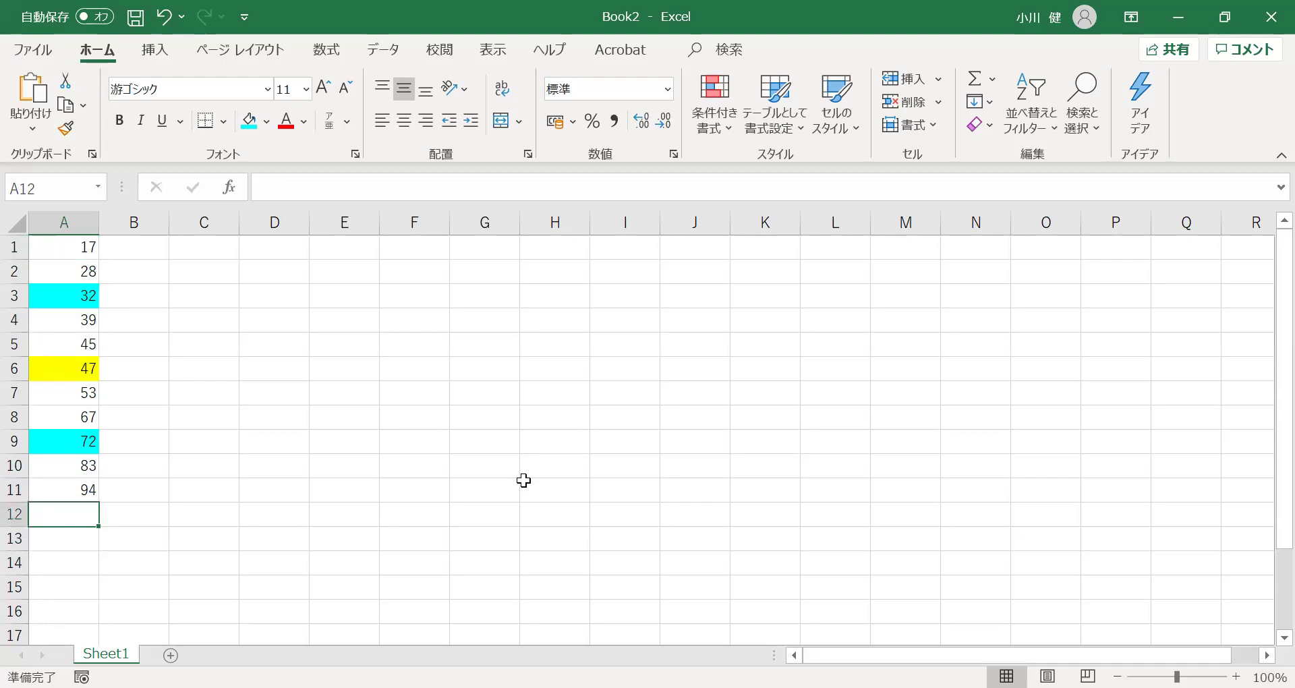
key(Down)
key(Right)
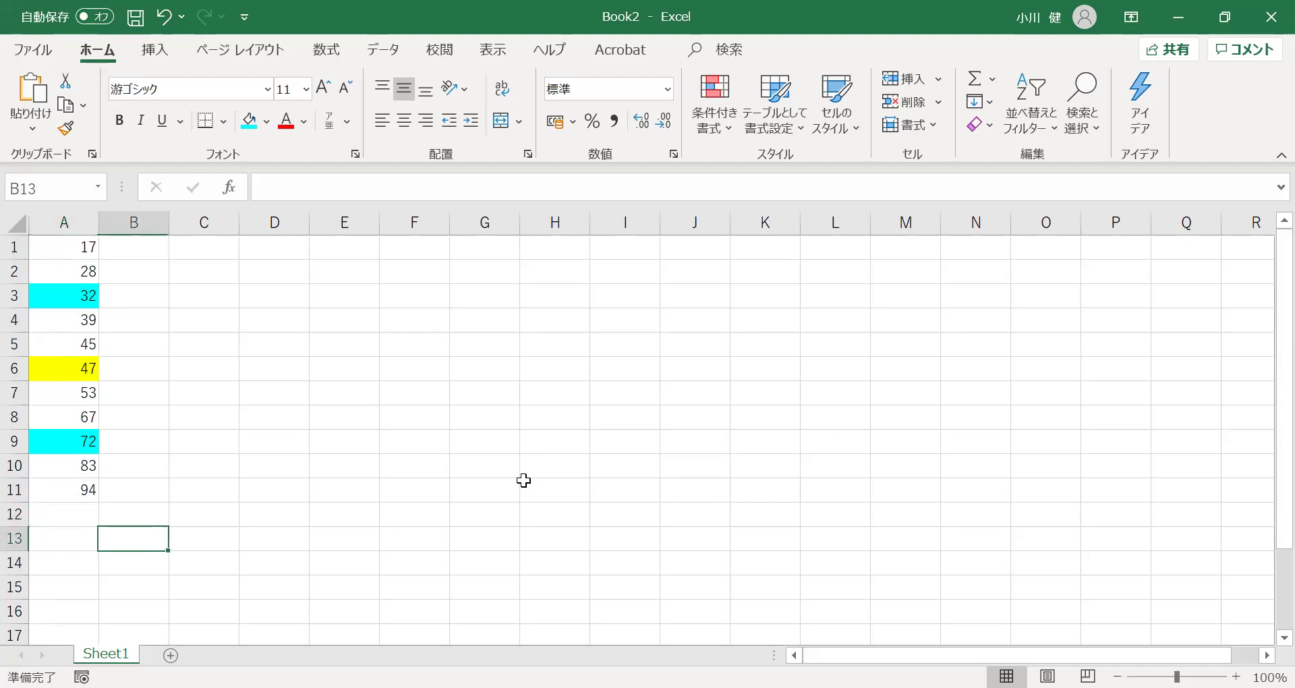
key(Right)
key(Up)
key(Left)
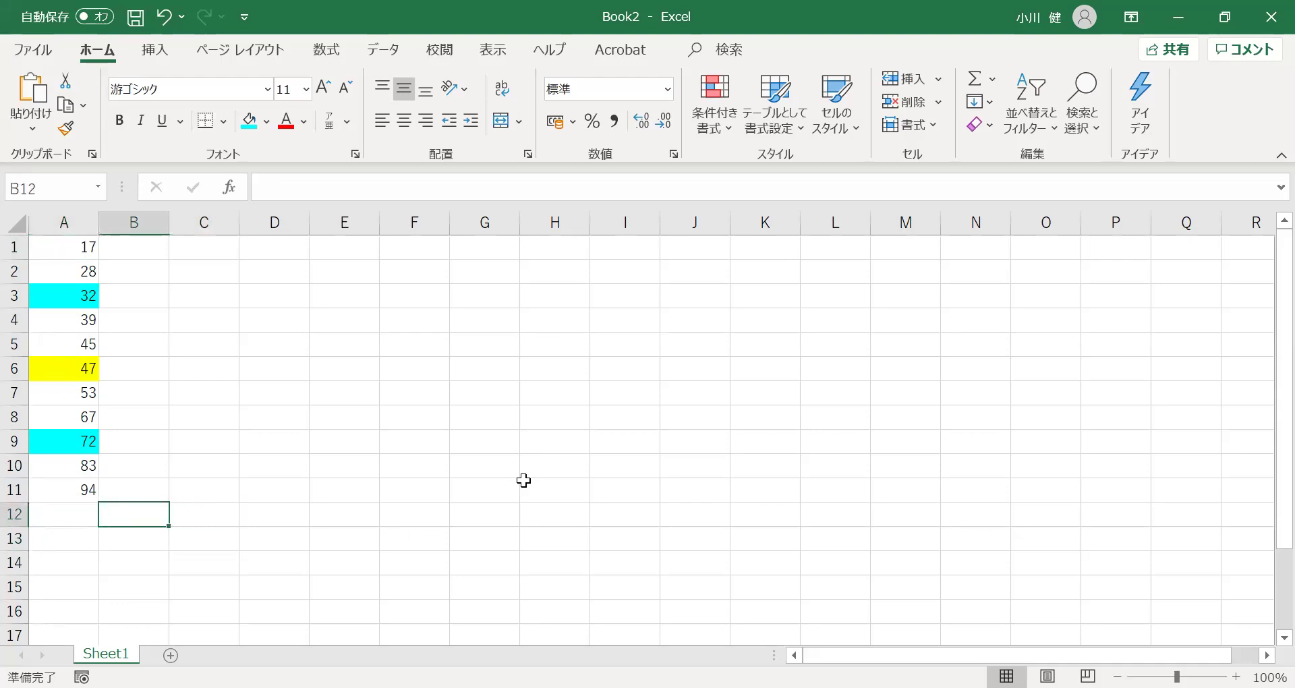
key(Left)
key(Down)
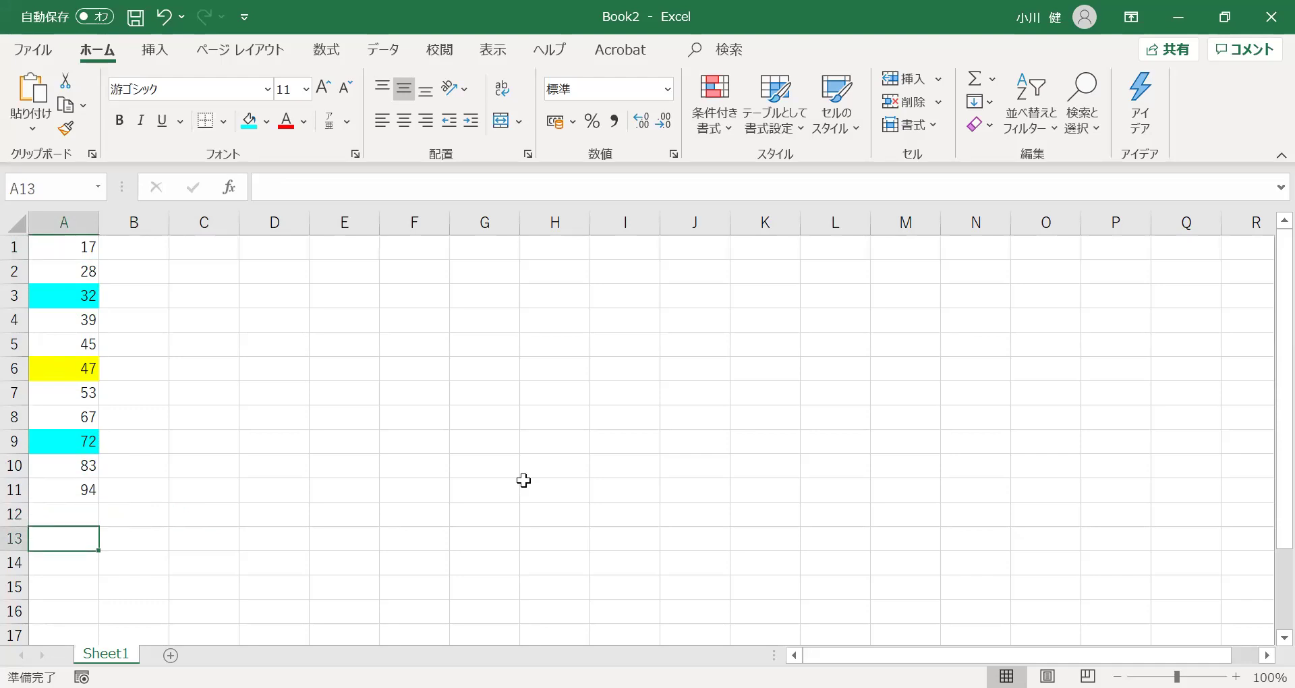
Calculate the median of the data in cell A12 with =MEDIAN(A1:A11).
key(Up)
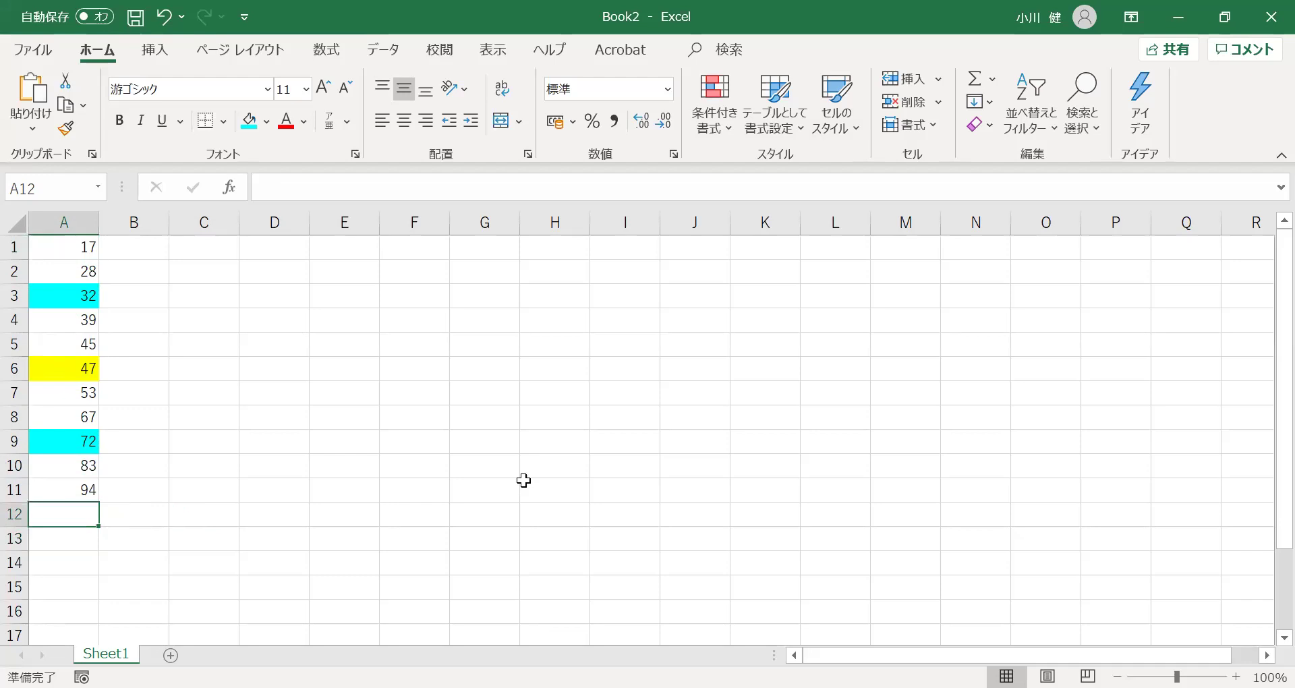
text(=)
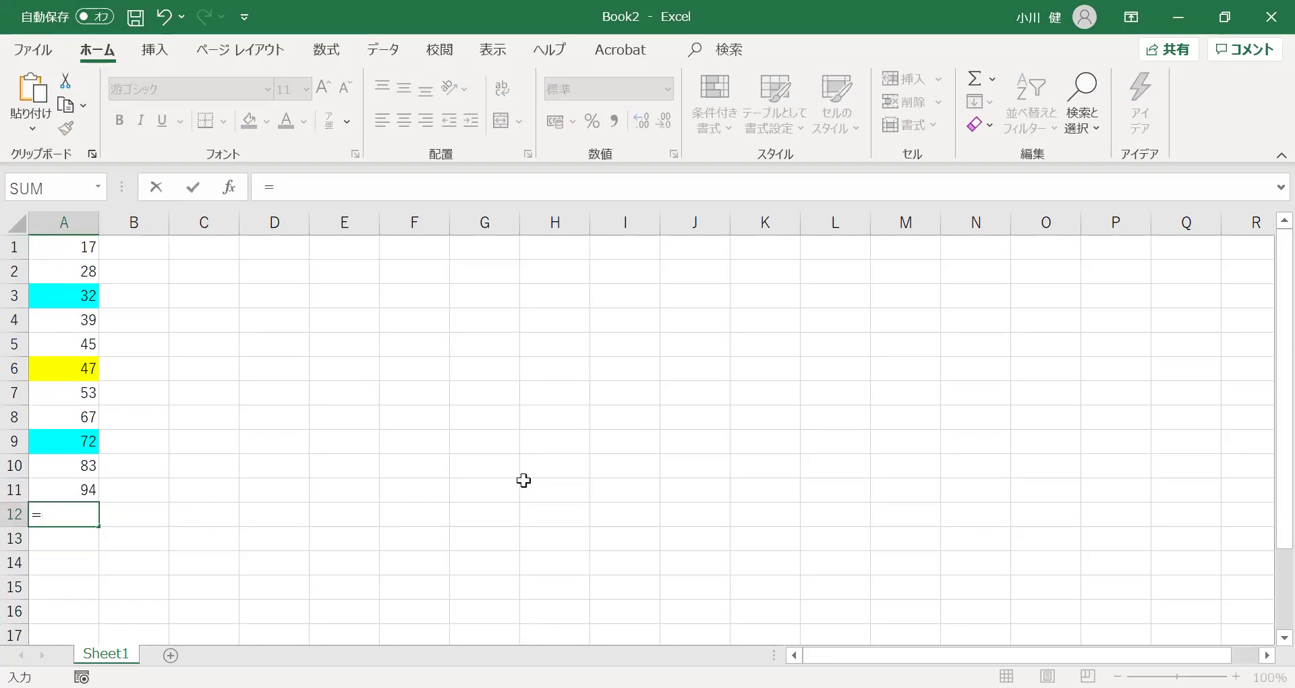
text(media)
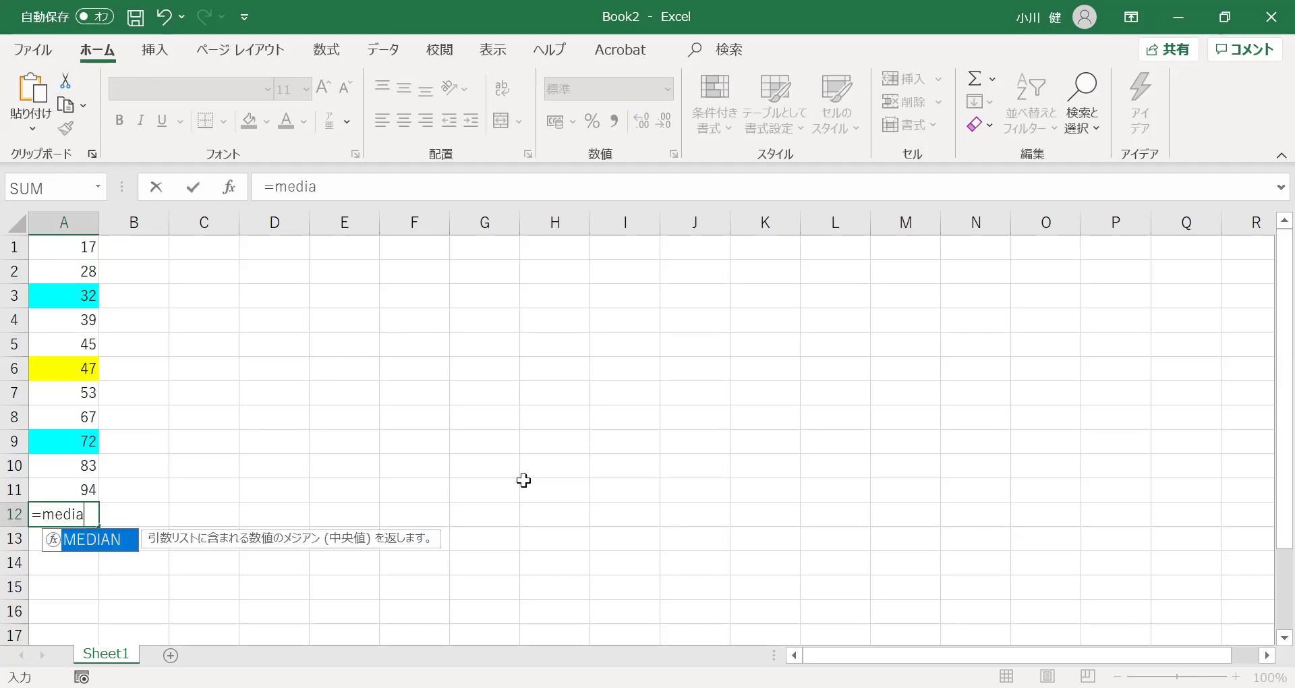
text(n(A1)
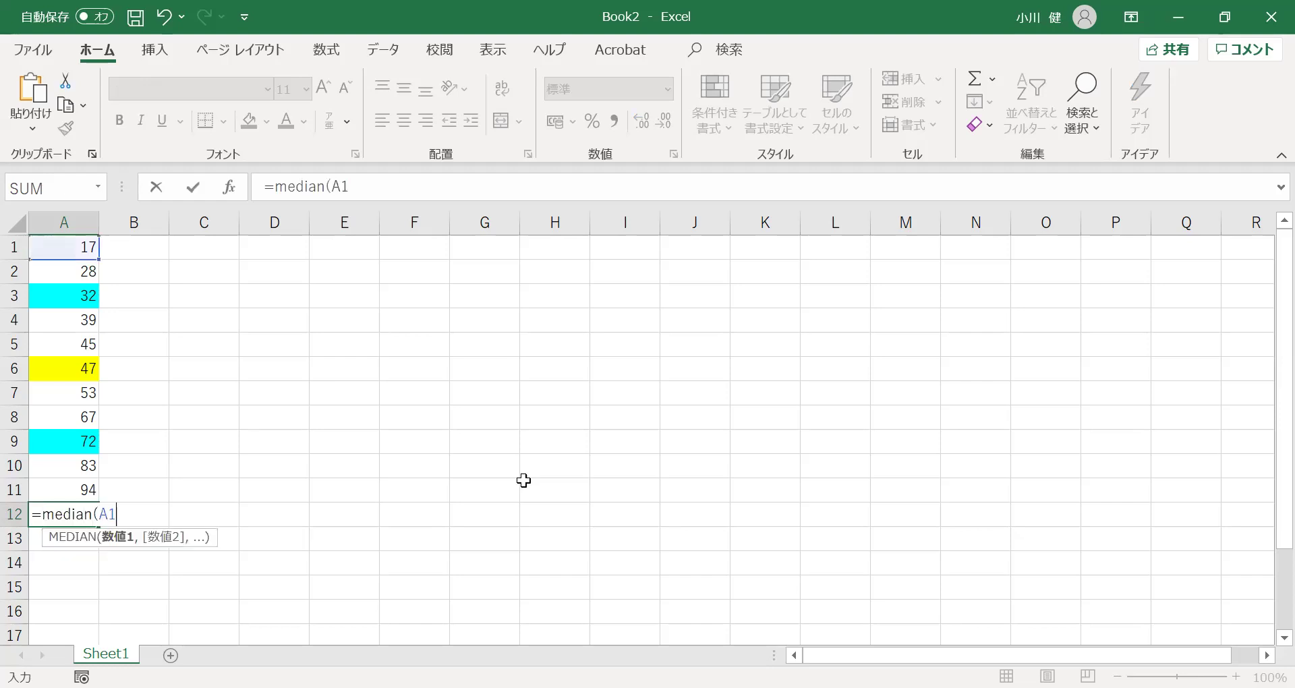
text(:A11)
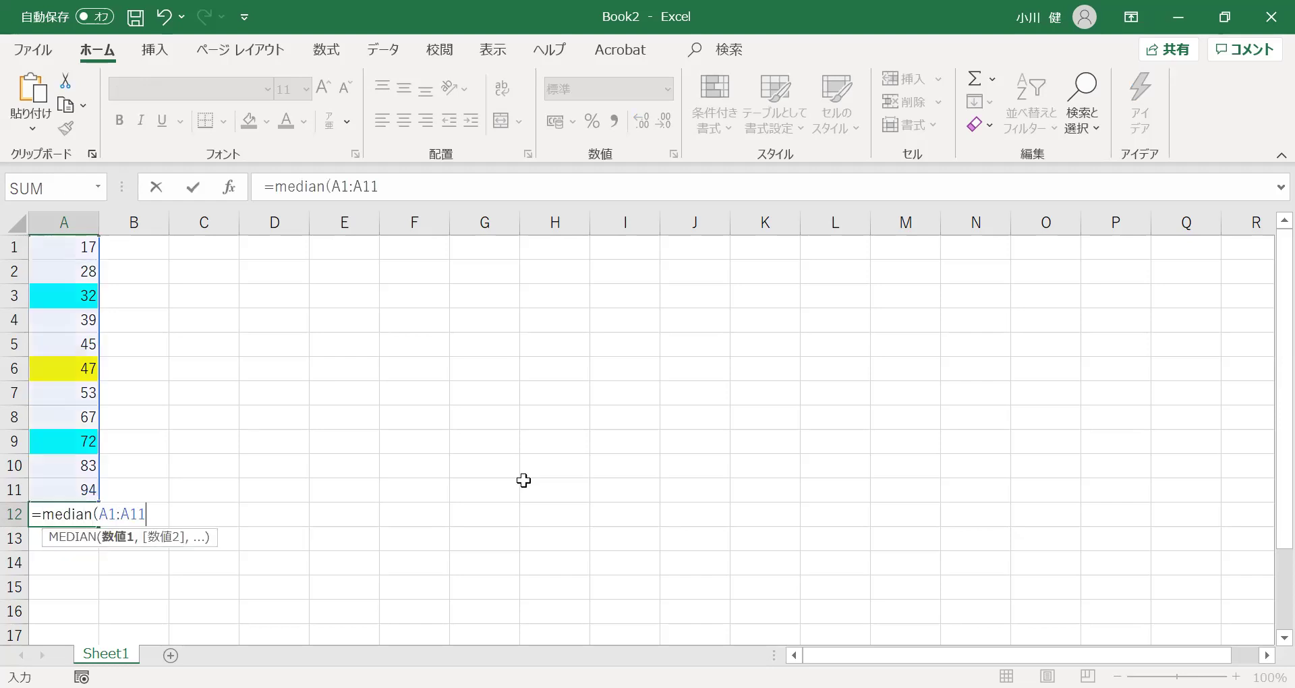
text())
key(Return)
Add a bottom border to cell A11 to separate the data from the calculated results.
key(Up)
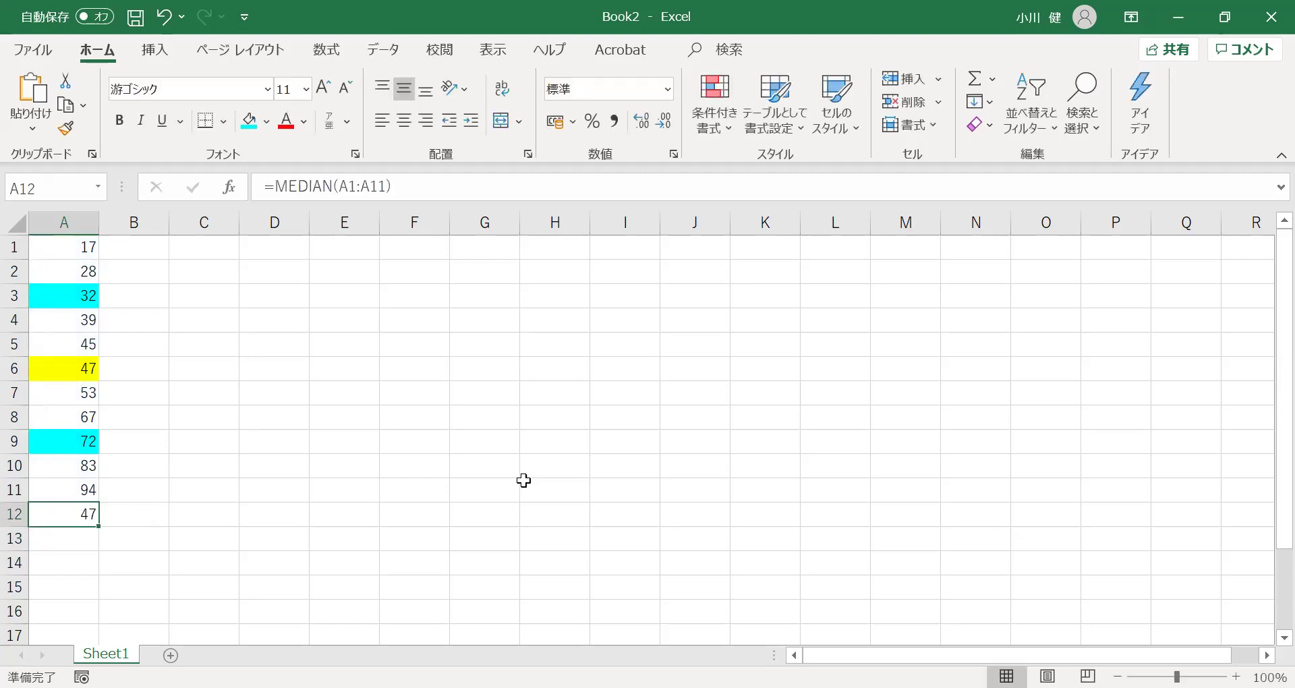
key(Up)
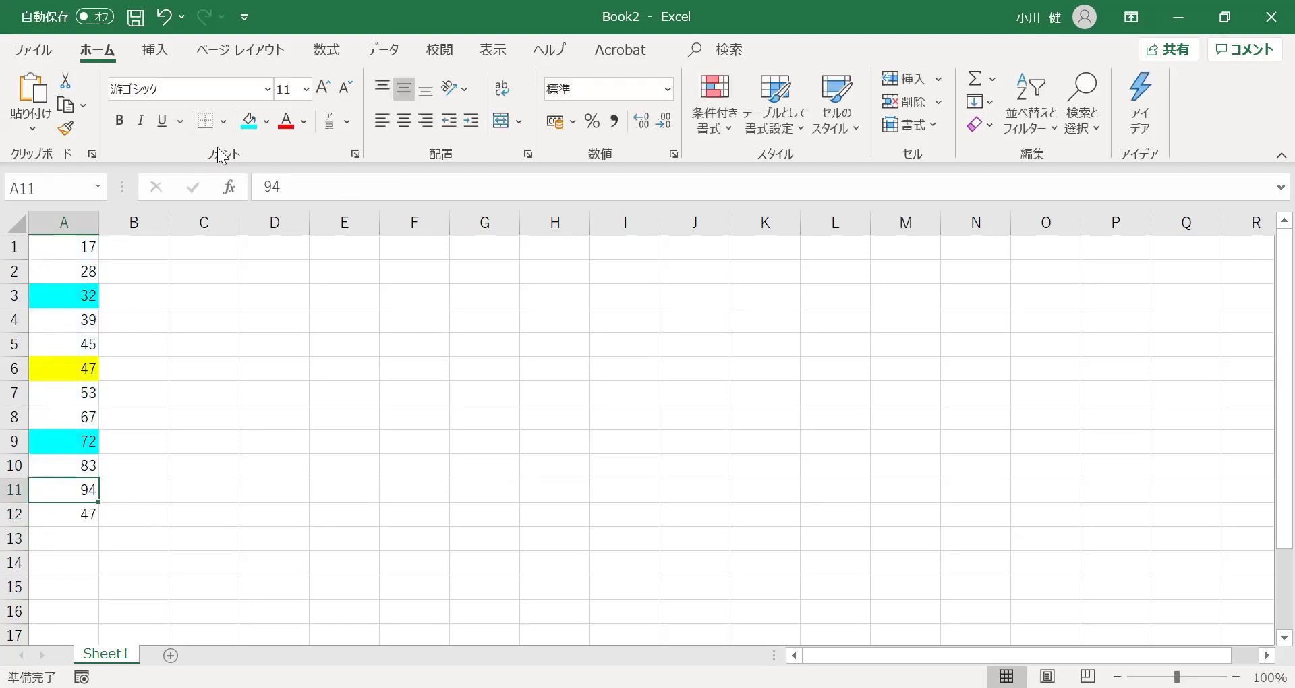
click(205, 122)
Calculate the mean of the data in cell A13 with =AVERAGE(A1:A11).
key(Down)
key(Down)
key(Down)
key(Down)
key(Up)
key(Up)
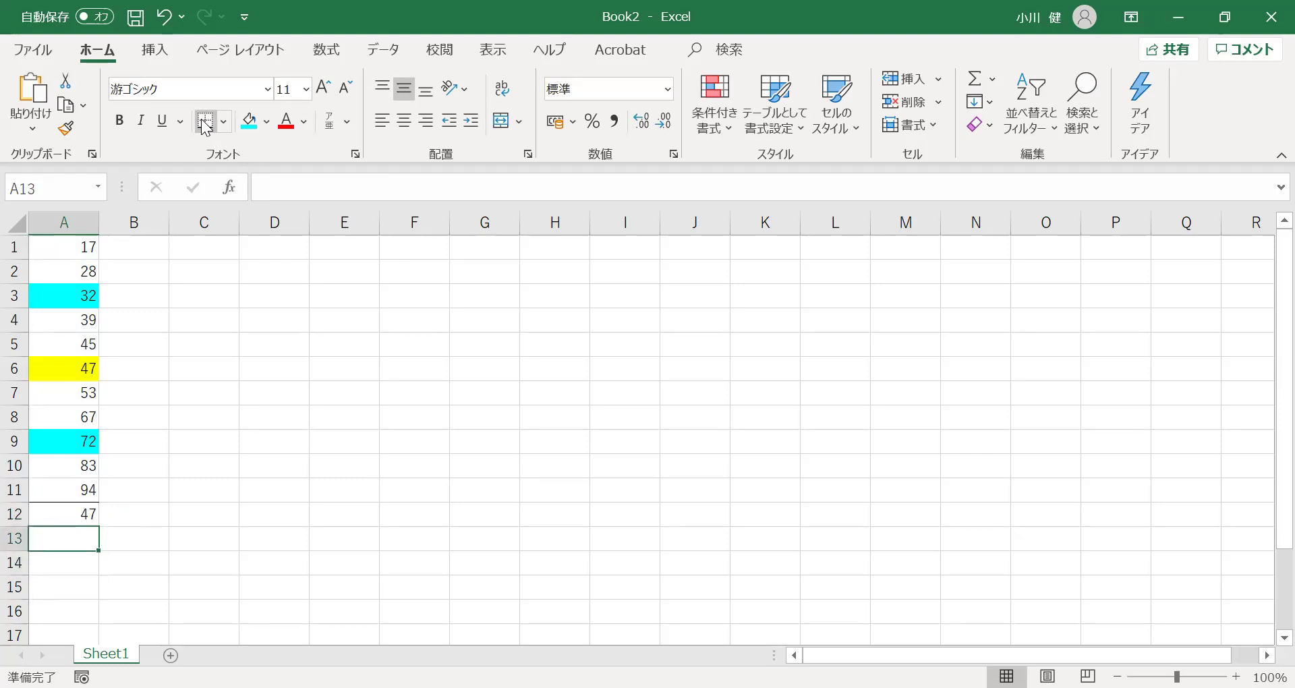
text(=a)
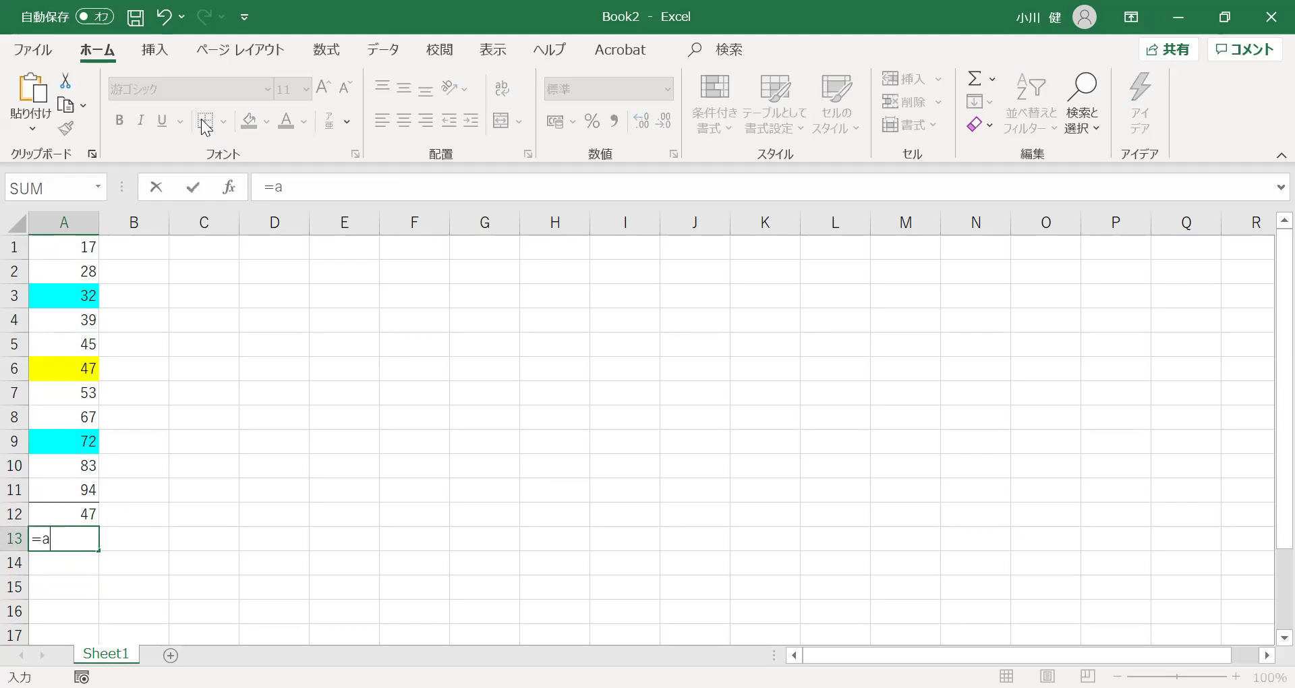
text(veraga()
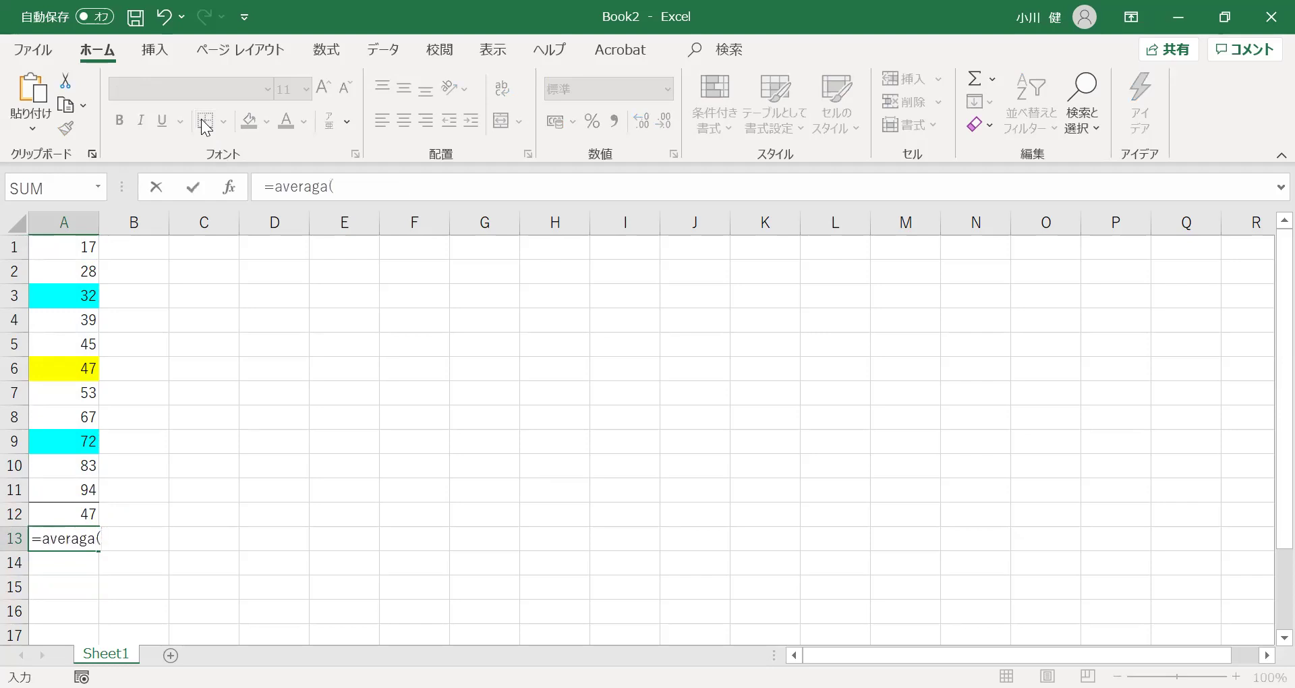
key(BackSpace)
key(BackSpace)
text(e(A1:A)
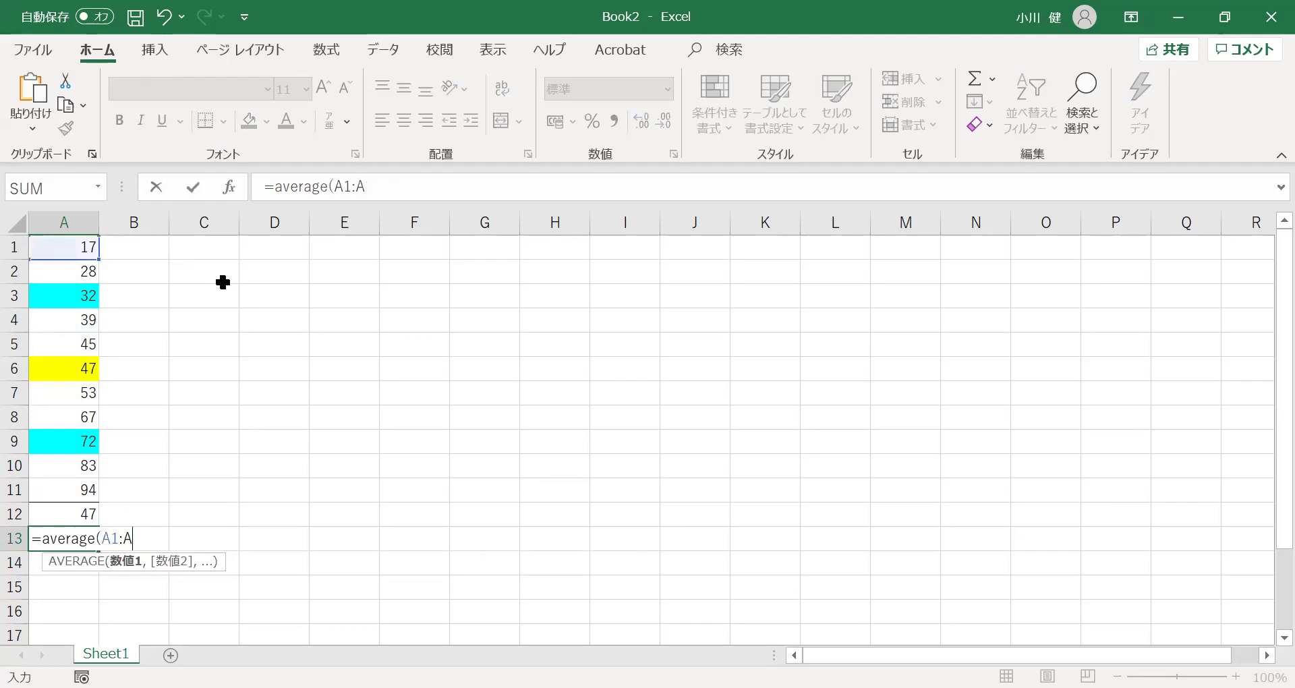
text(11))
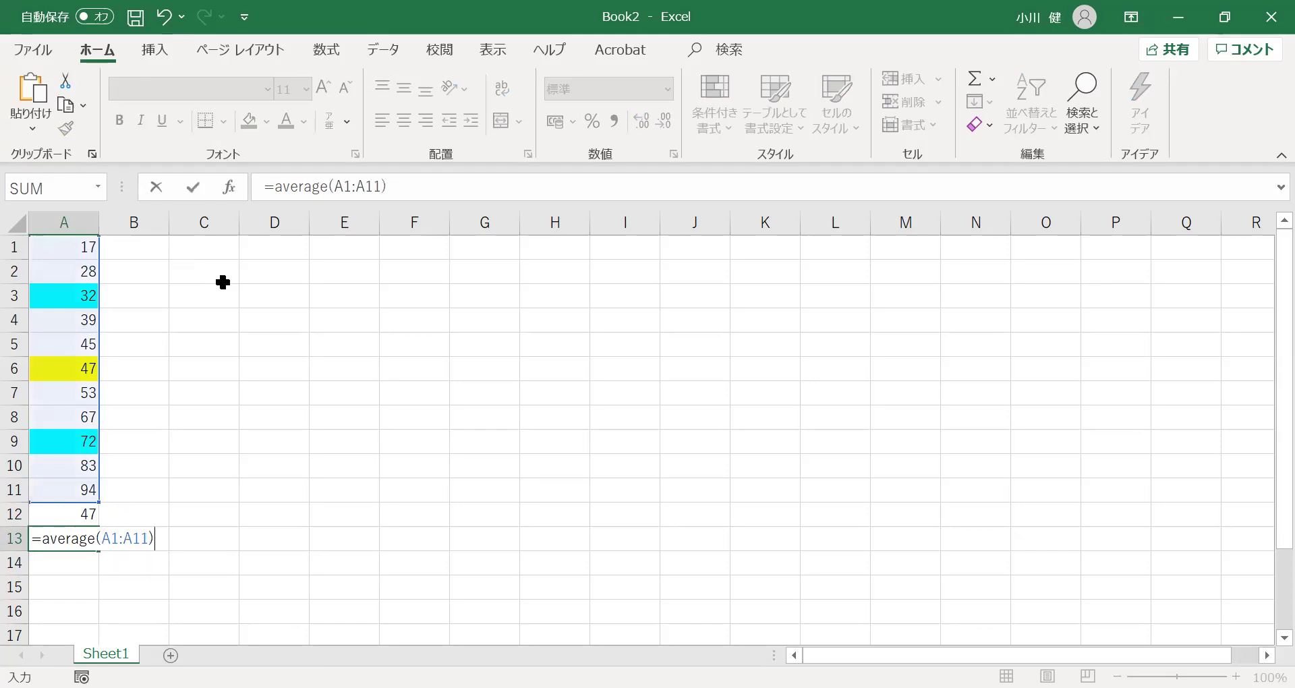
key(Return)
key(Up)
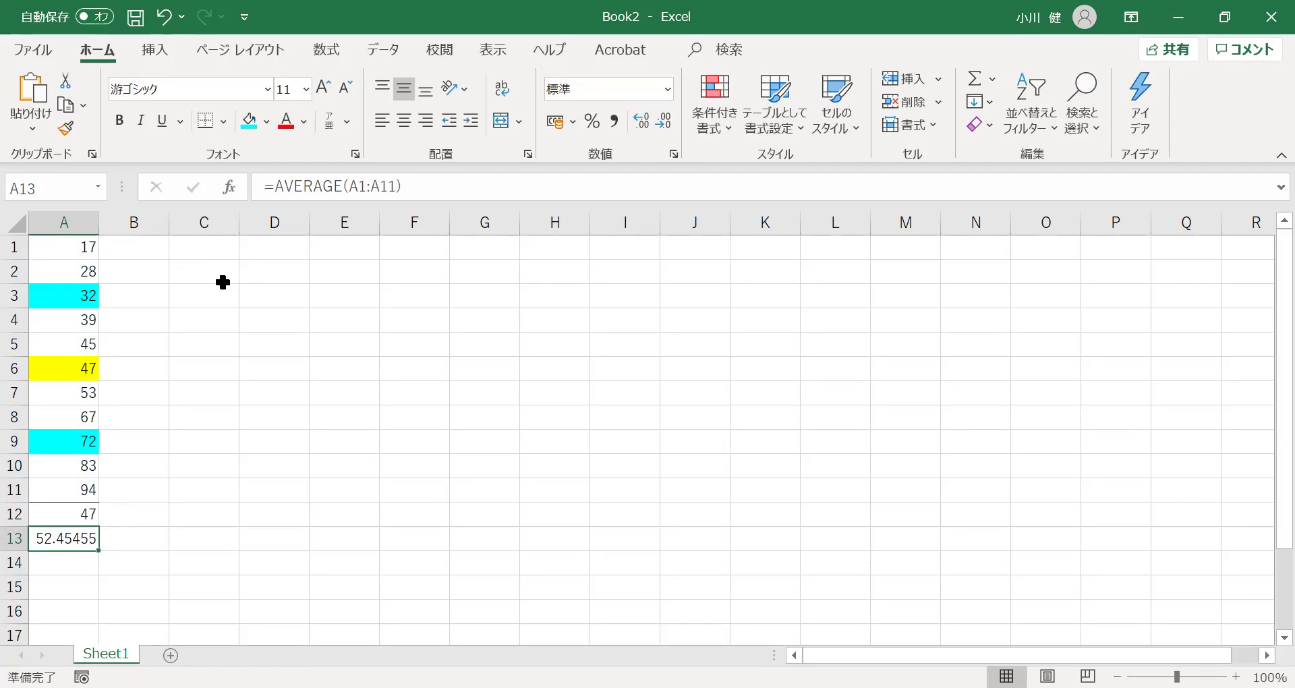
Calculate the minimum of the data in cell A14 with =QUARTILE.INC(A1:A11,0).
key(Down)
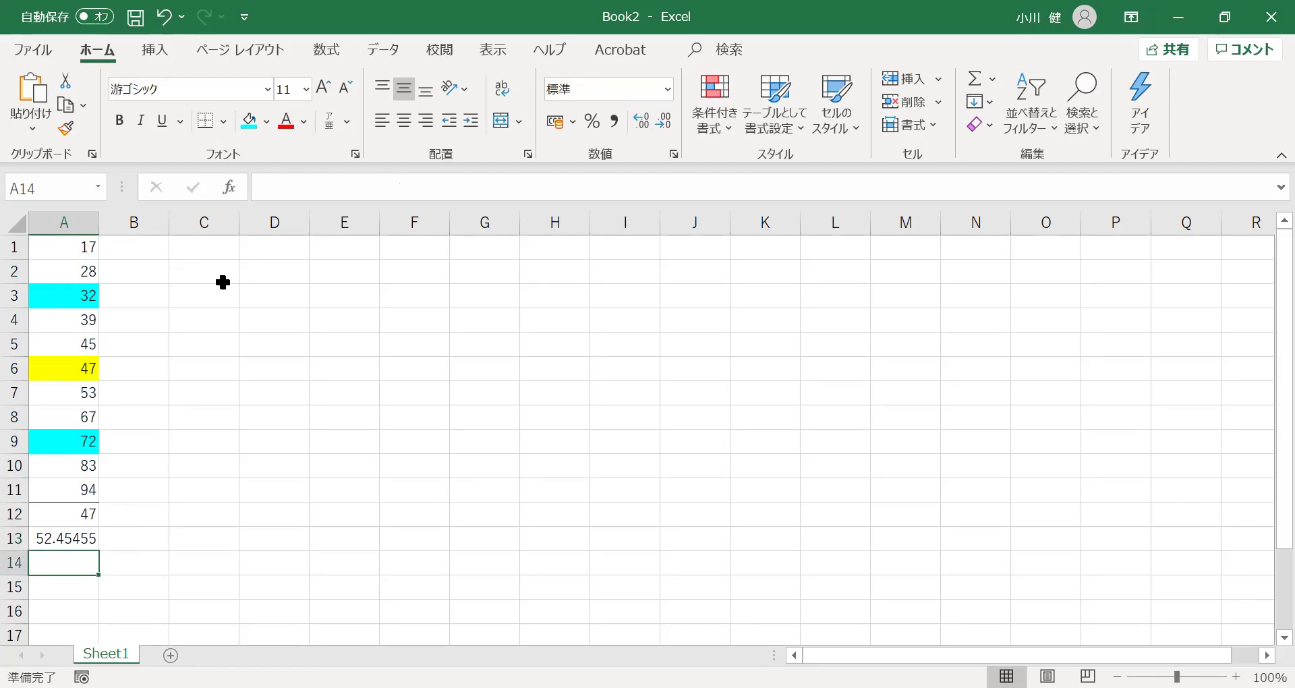
text(=)
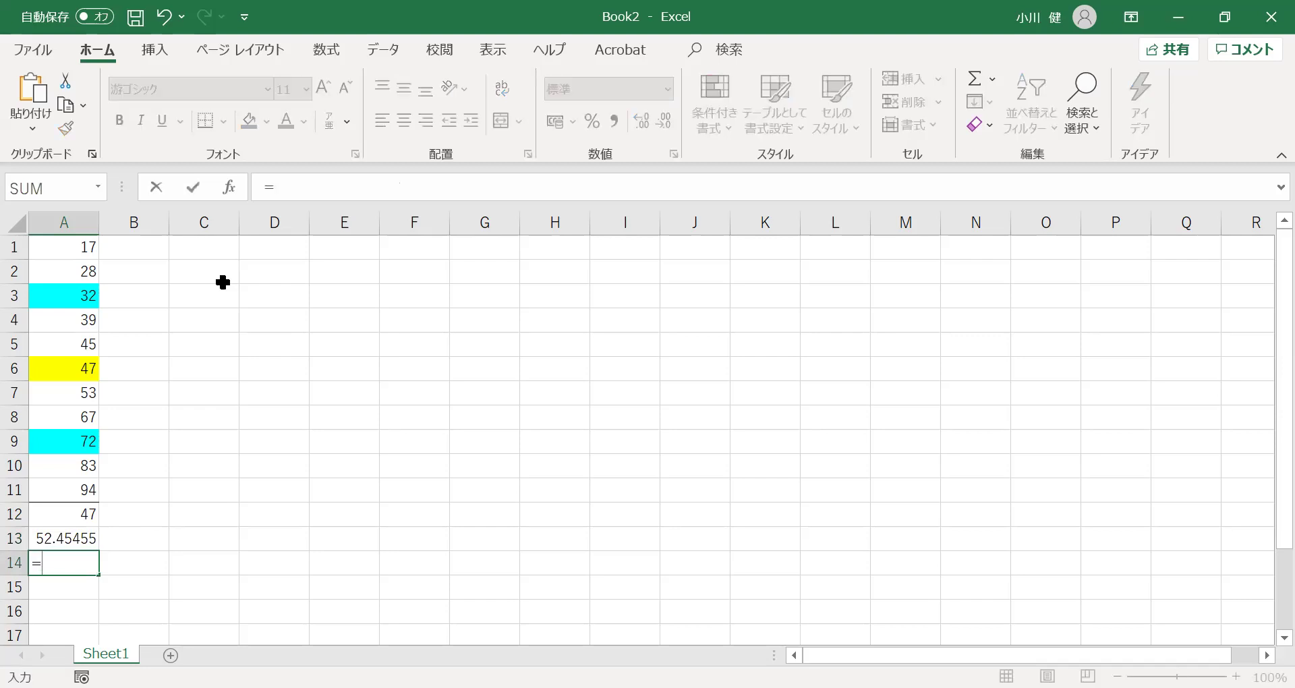
text(qua)
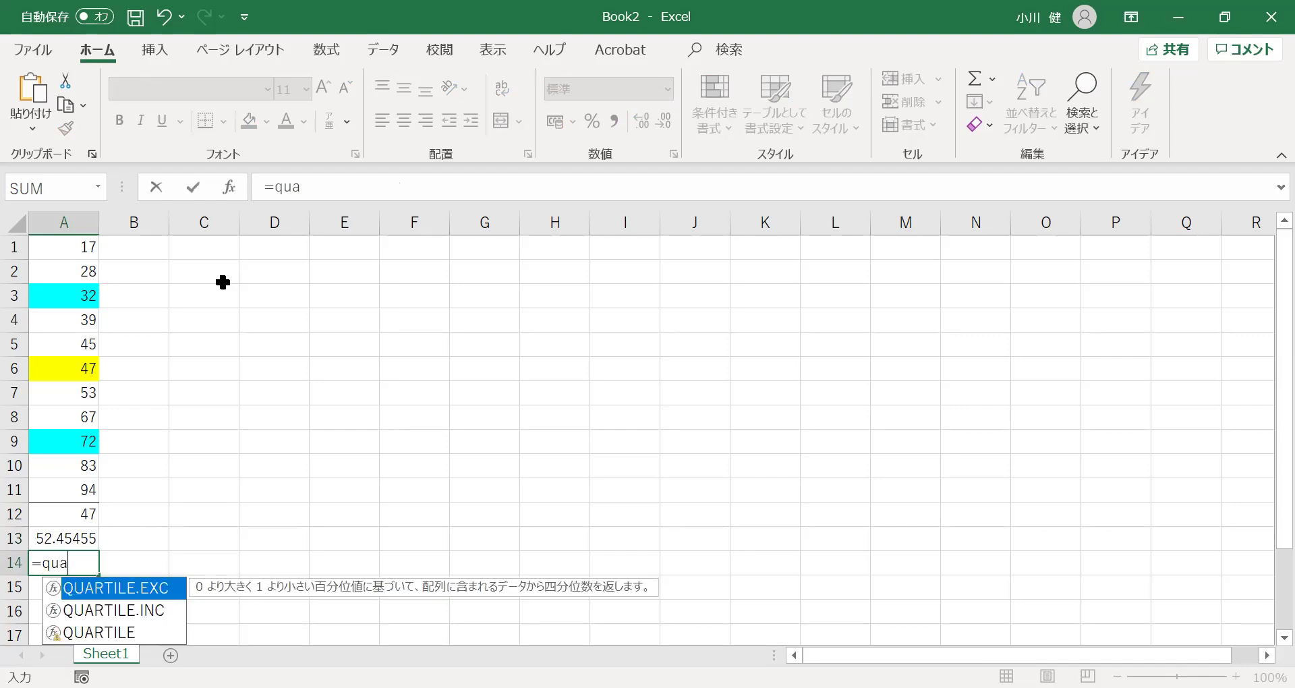
text(rtile.inc()
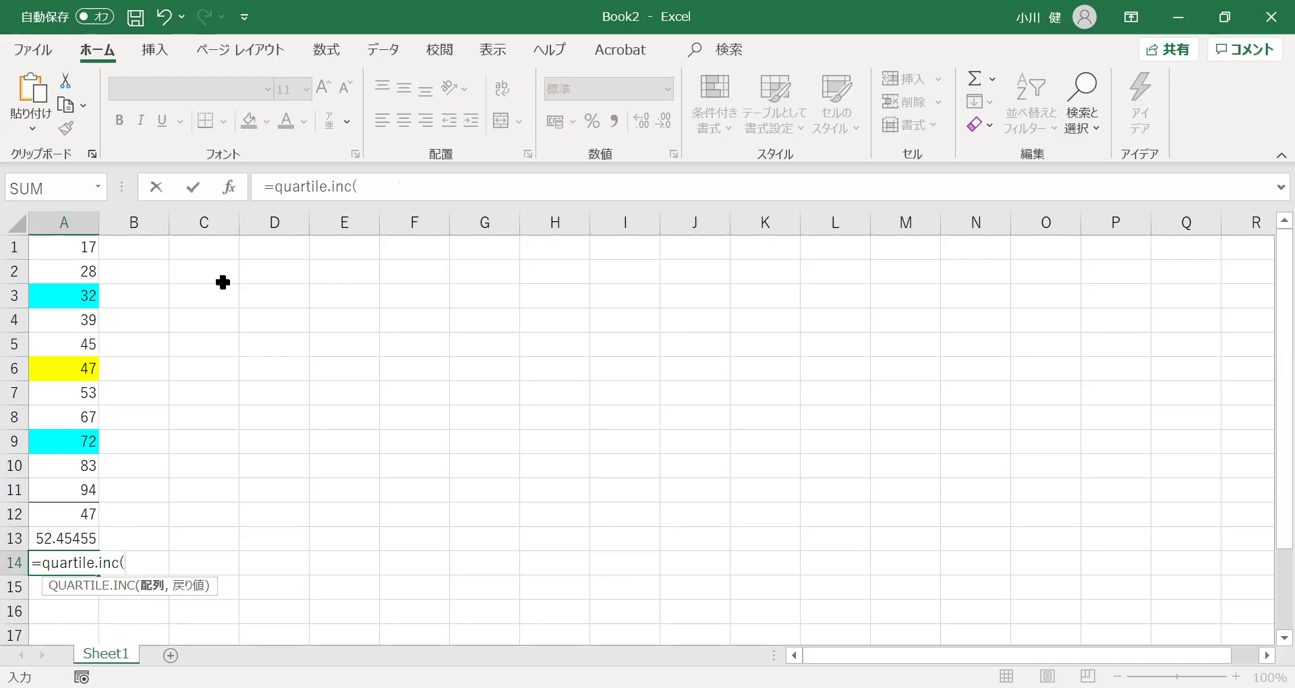
text(A1:)
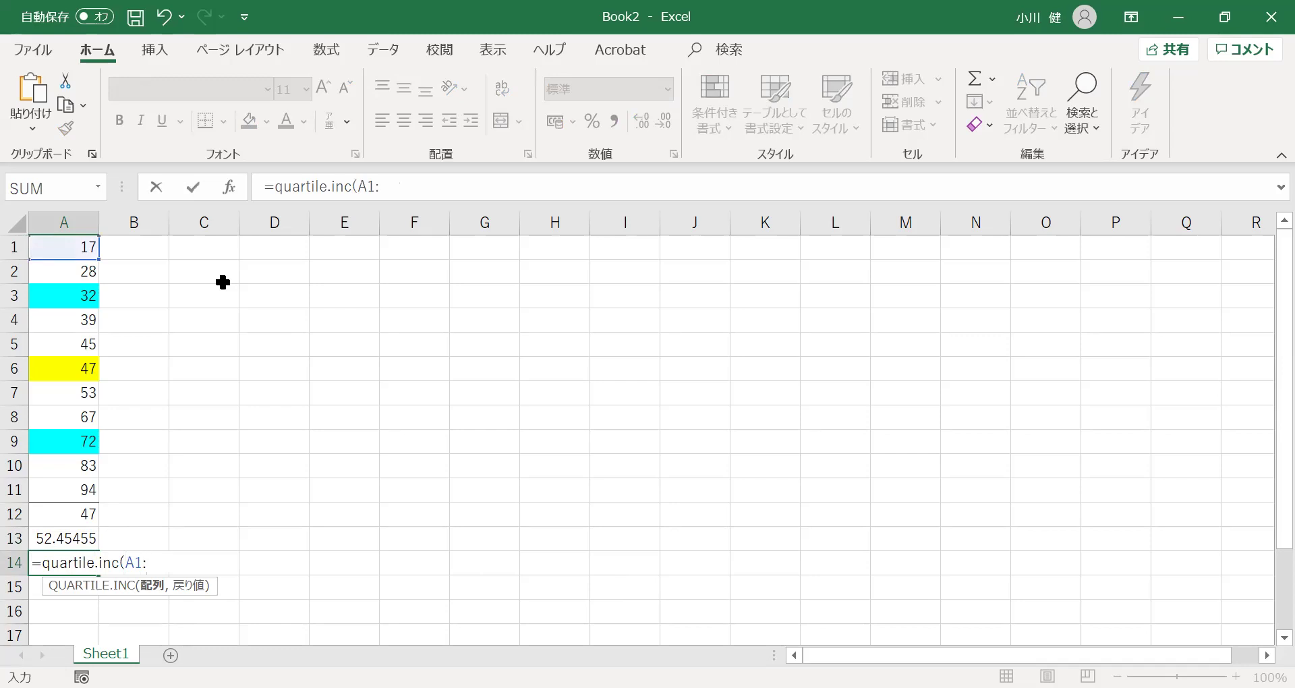
scroll(223, 282, down, 1)
key(Up)
key(Up)
key(Up)
key(shift+Down)
key(shift+Down)
key(shift+Down)
key(BackSpace)
key(BackSpace)
key(BackSpace)
key(BackSpace)
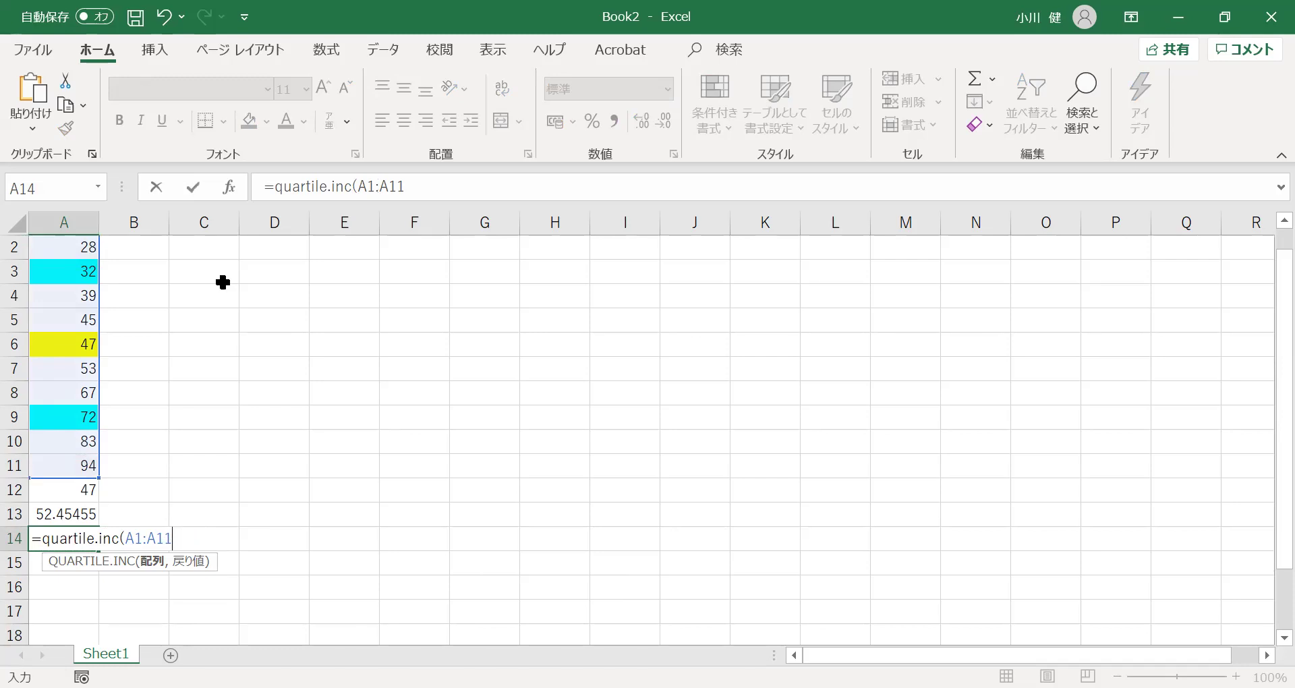
text(,)
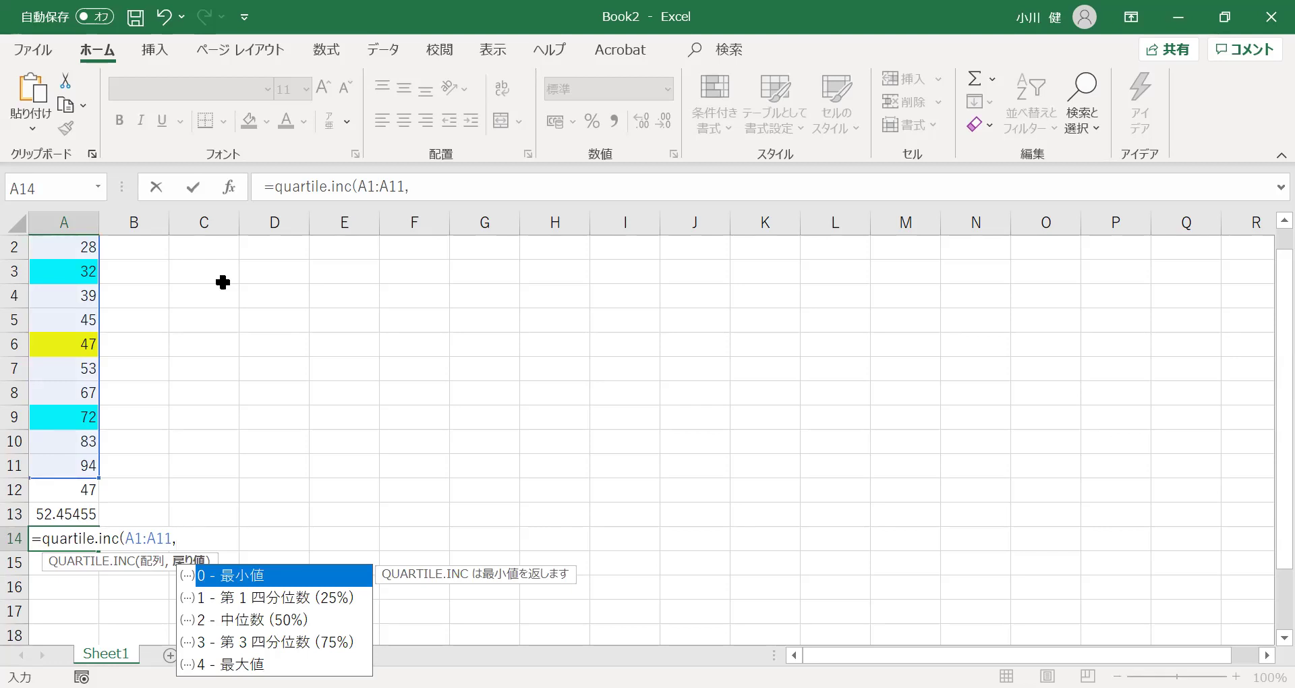
text(0))
key(Return)
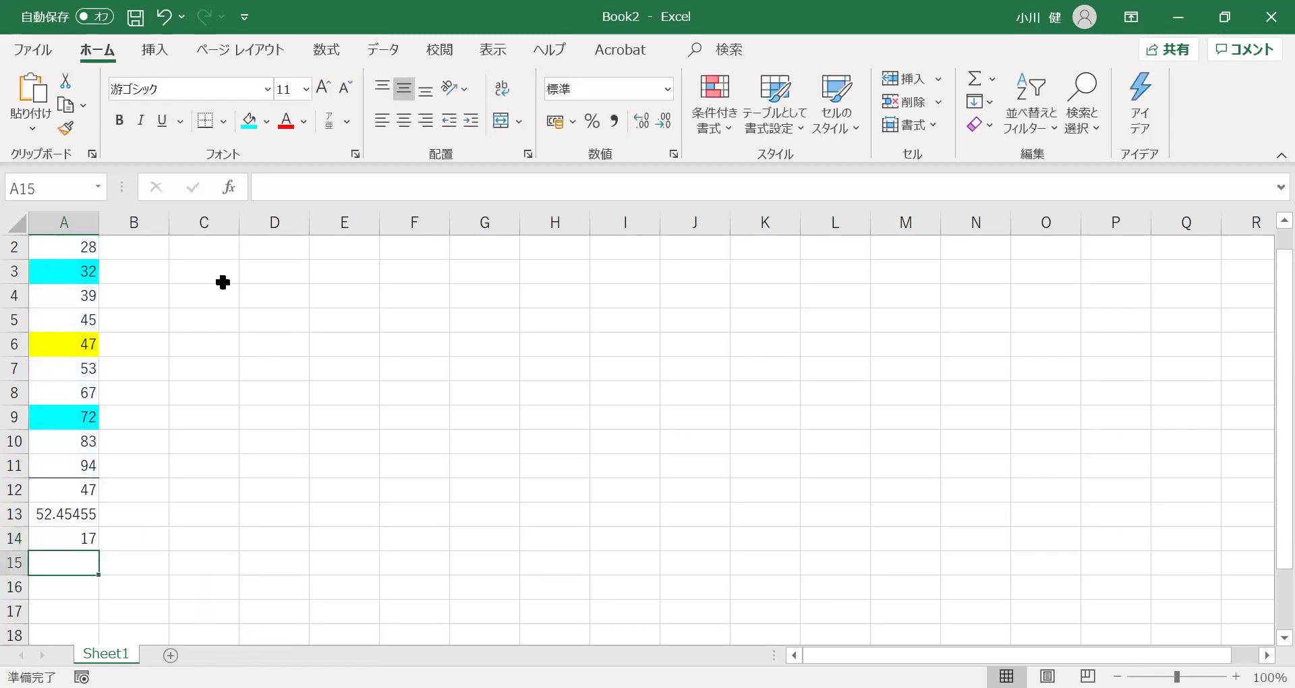
Go back up through column A to compare the quartile result in A14 with the first data value.
key(Up)
key(Up)
key(Up)
key(Up)
key(Up)
key(Up)
key(Up)
key(Up)
key(Up)
key(Up)
key(Up)
key(Up)
key(Up)
key(Up)
key(Down)
key(Down)
key(Down)
key(Down)
key(Down)
key(Down)
key(Down)
key(Down)
key(Down)
key(Down)
key(Down)
key(Down)
key(Down)
key(Down)
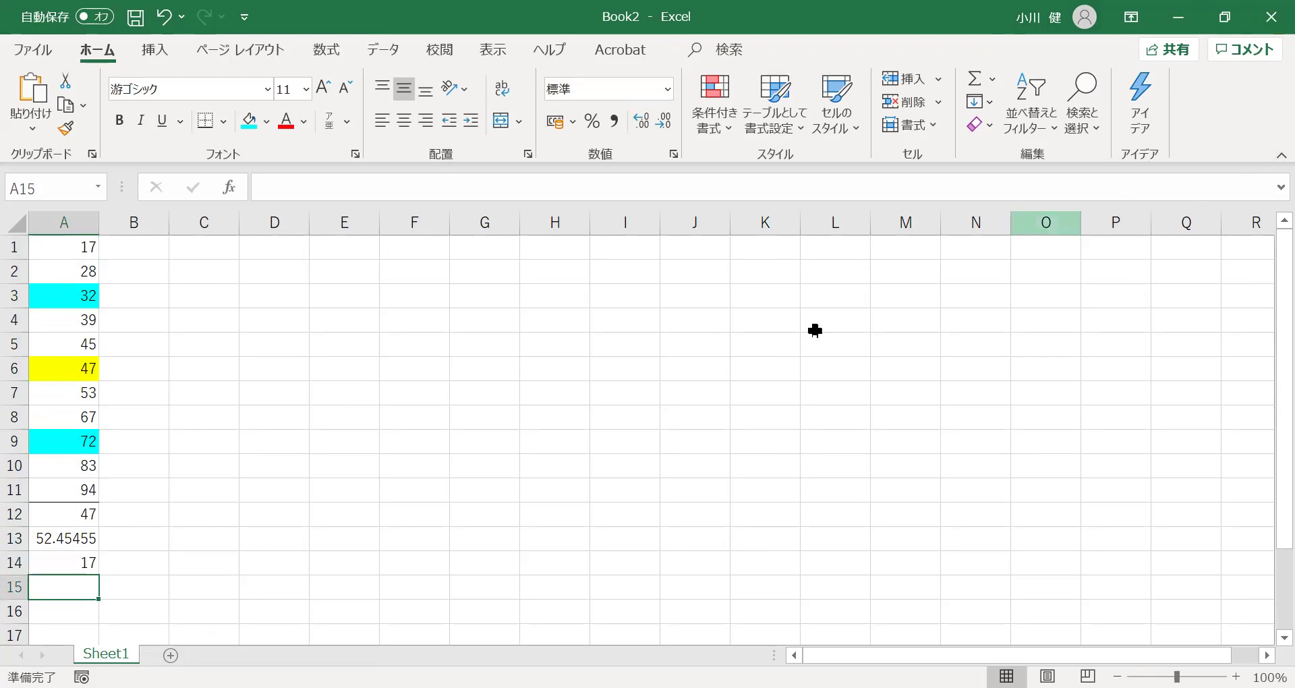
text(=)
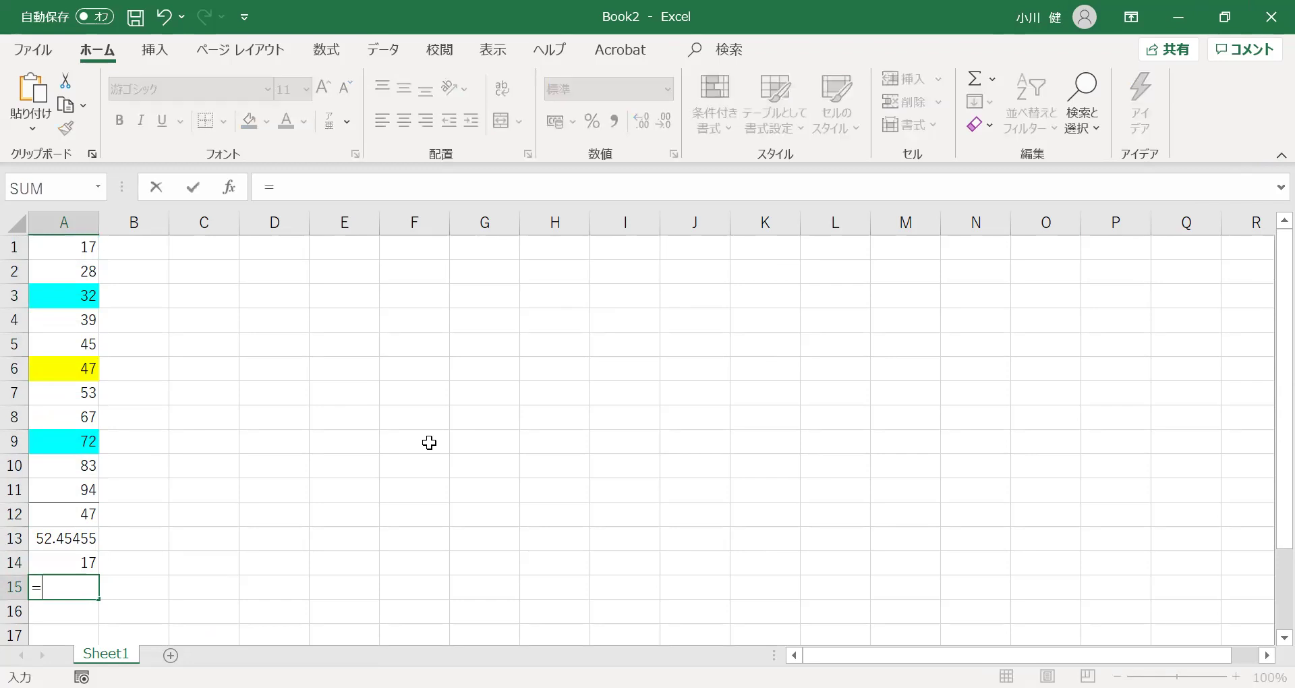
key(BackSpace)
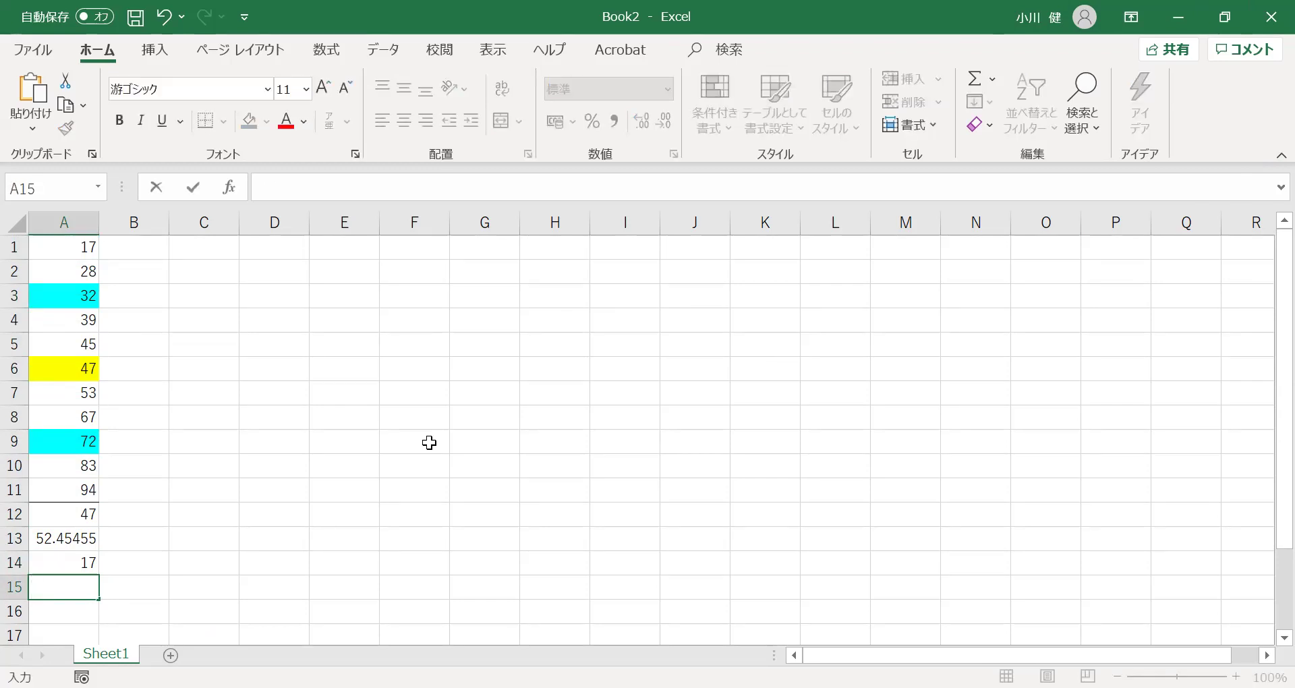
key(Up)
key(Right)
text(=qu)
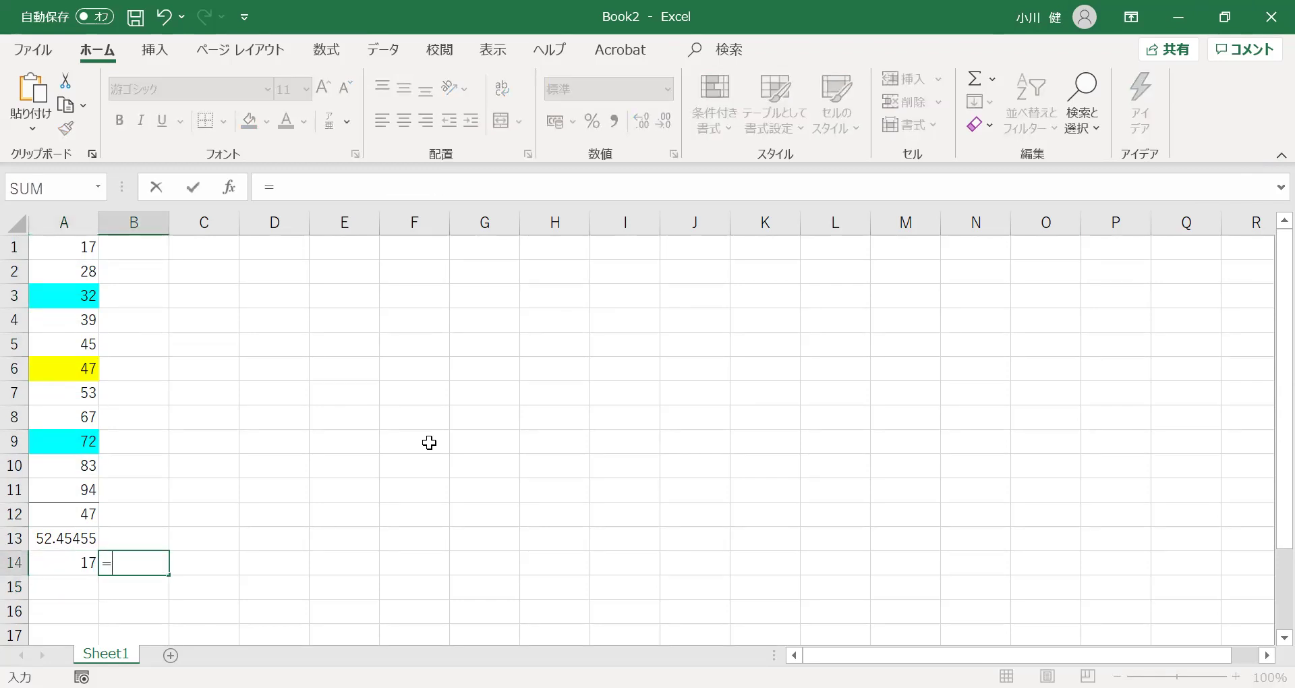
key(BackSpace)
key(BackSpace)
key(Escape)
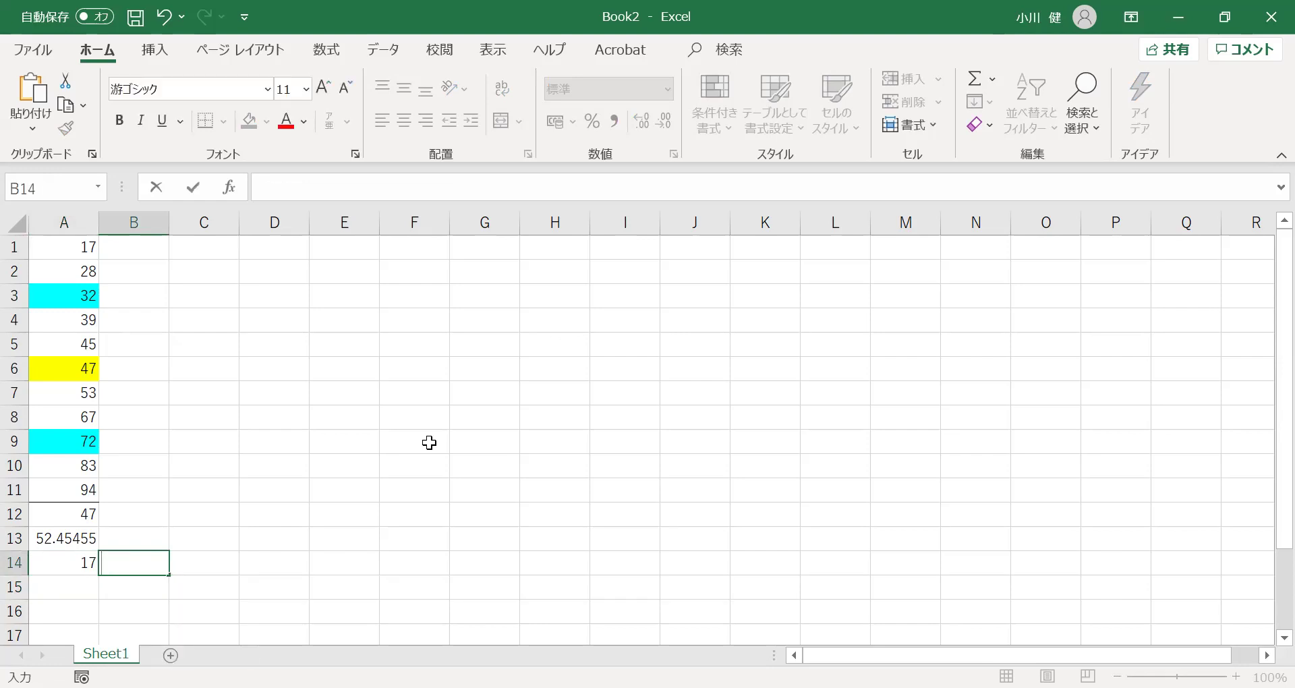
Calculate the first quartile of the data in cell A15 with =QUARTILE.INC(A1:A11,1).
key(Down)
key(Left)
text(=)
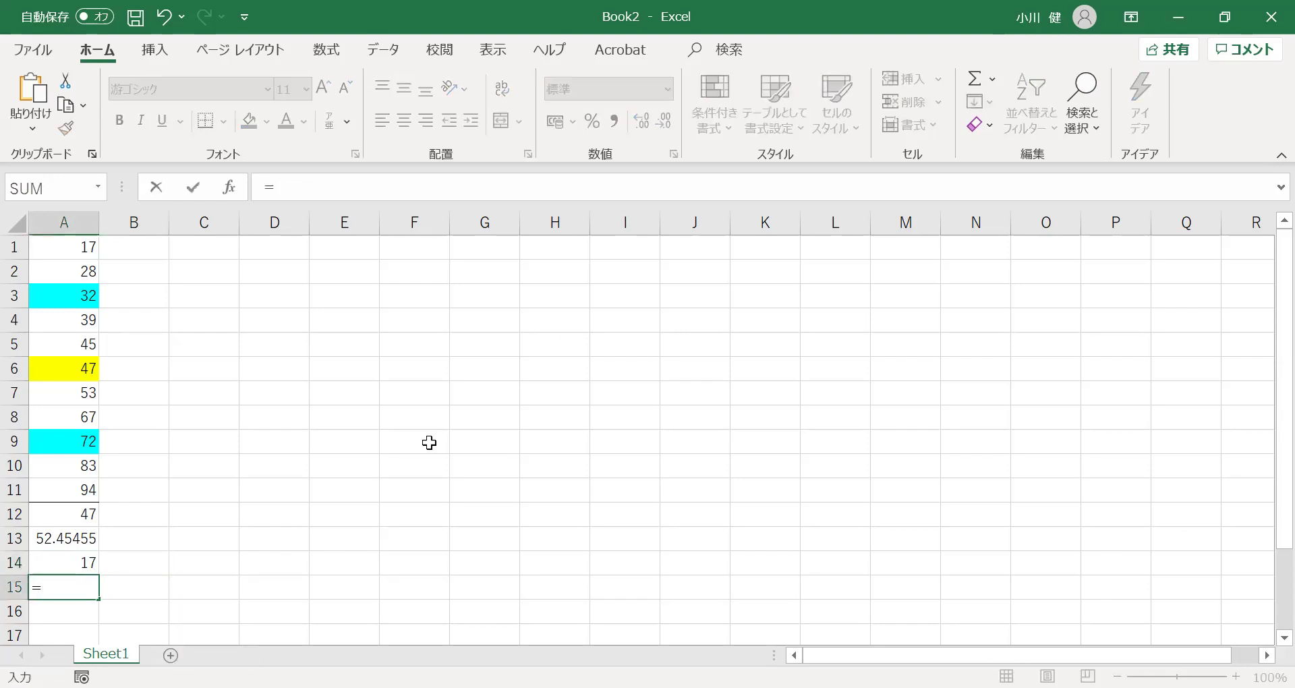
text(quarti)
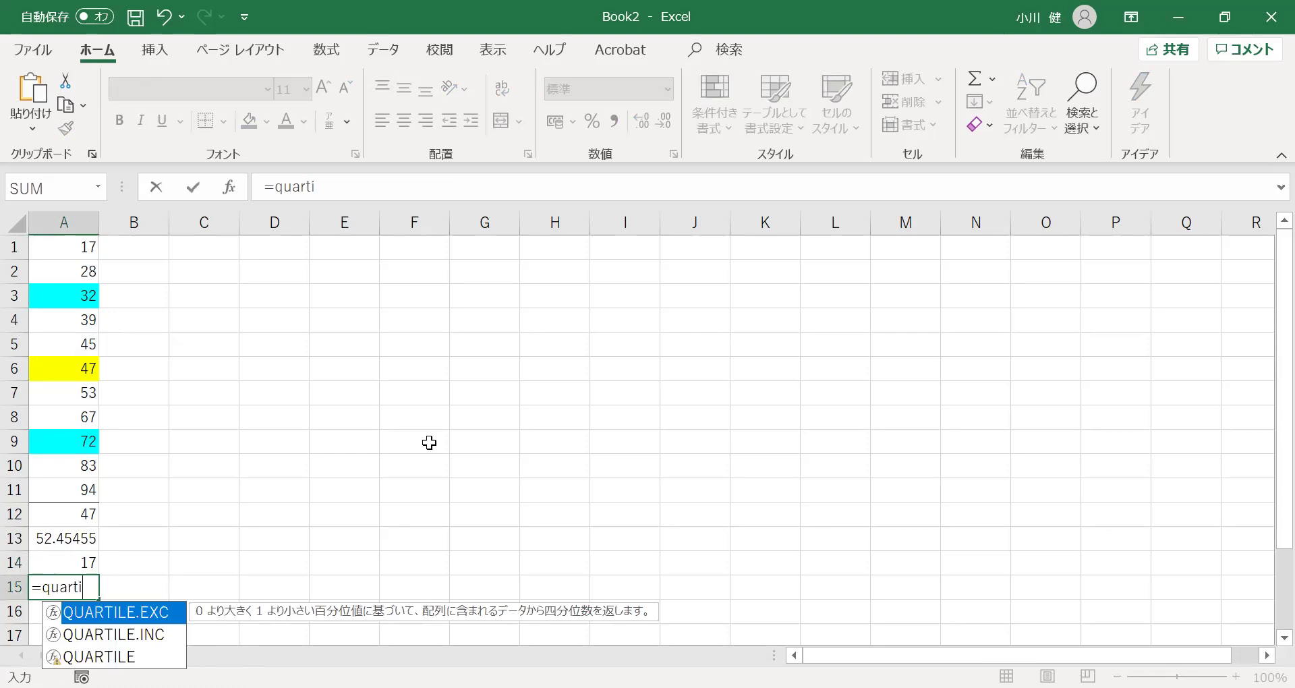
text(le.e)
key(BackSpace)
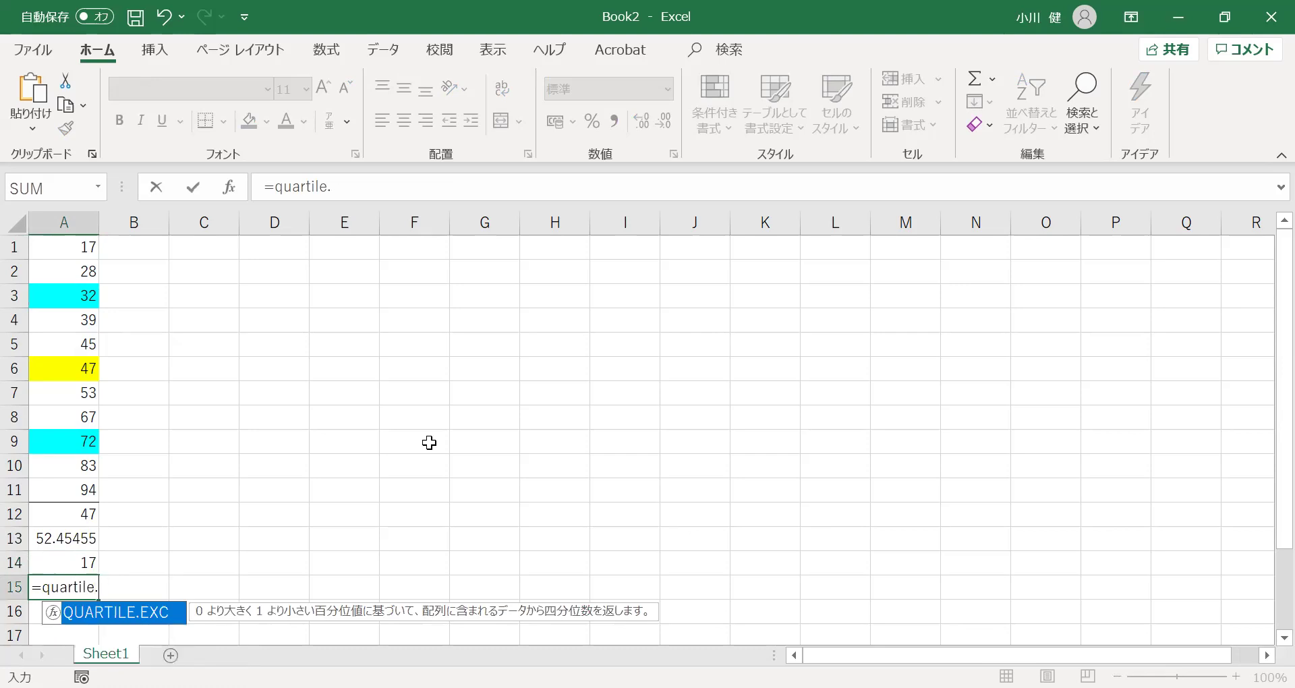
text(inc)
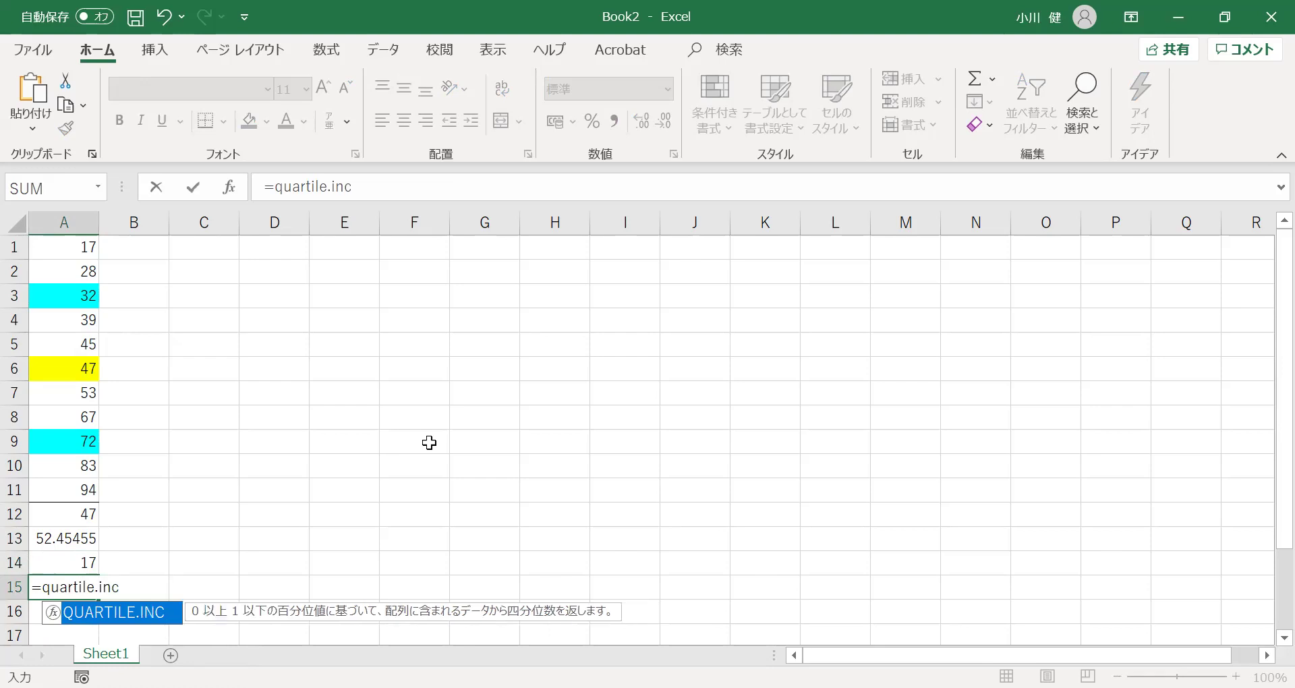
text((A1:)
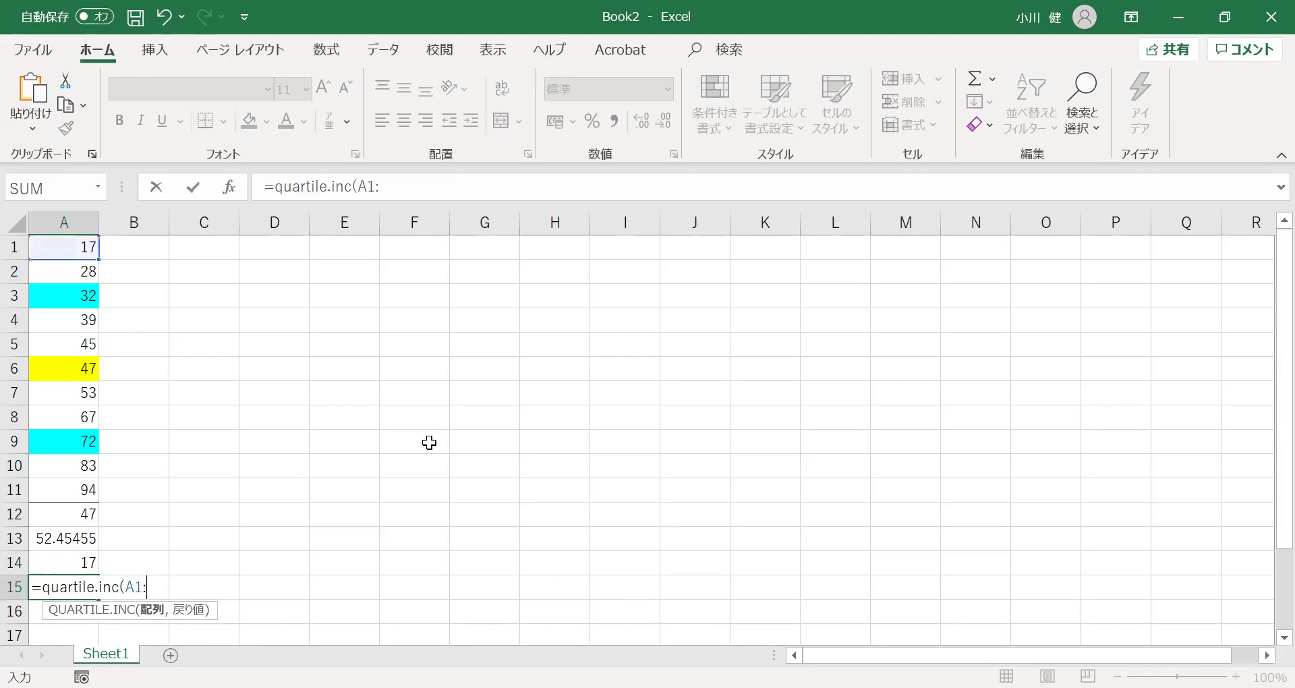
text(A11)
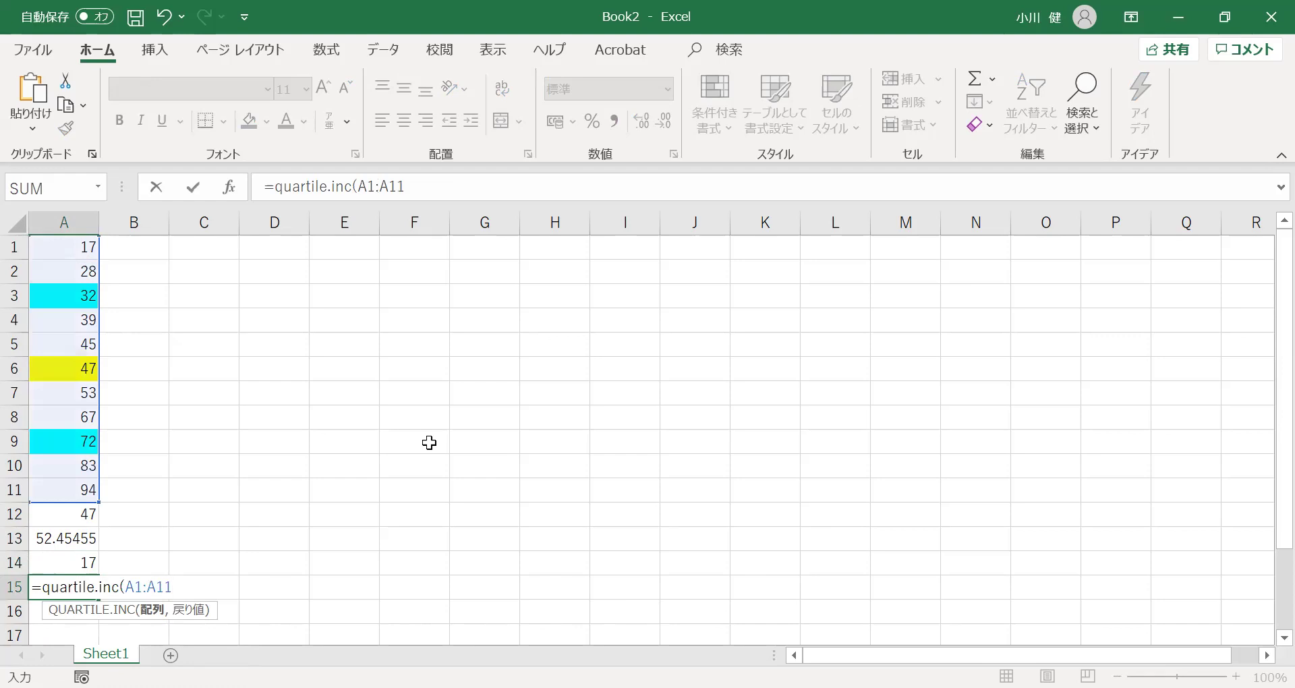
text(,1))
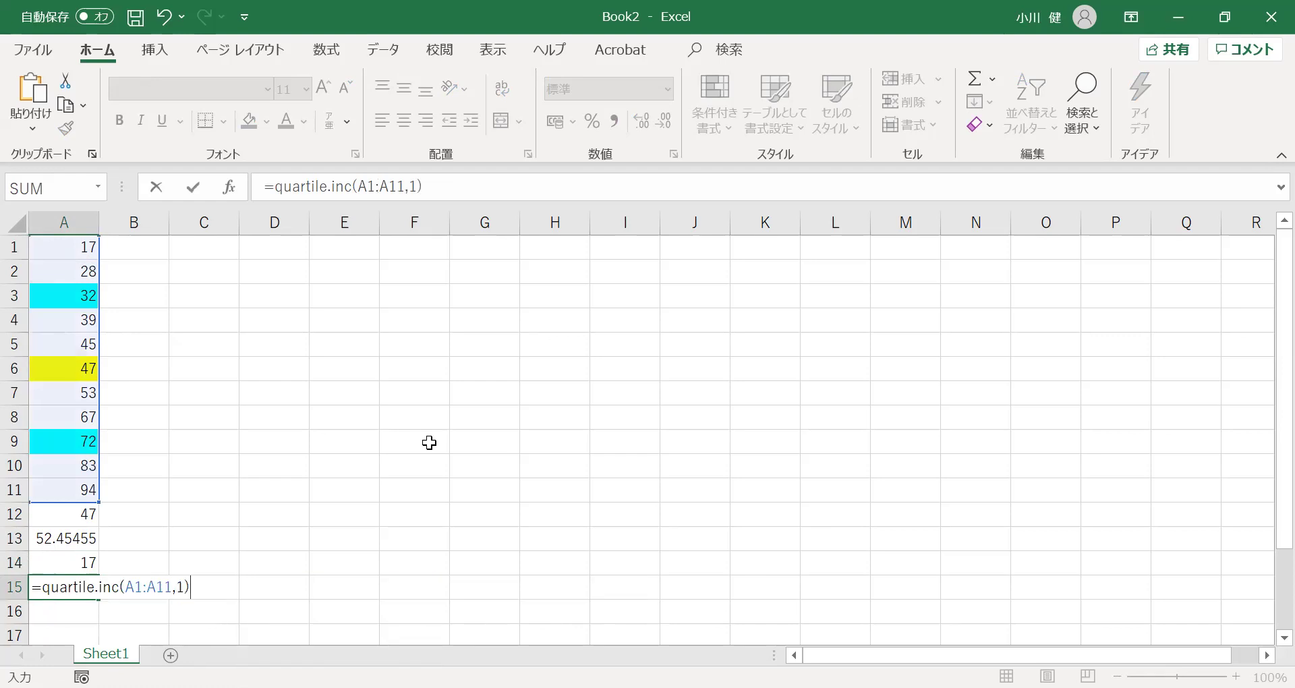
key(Return)
key(Up)
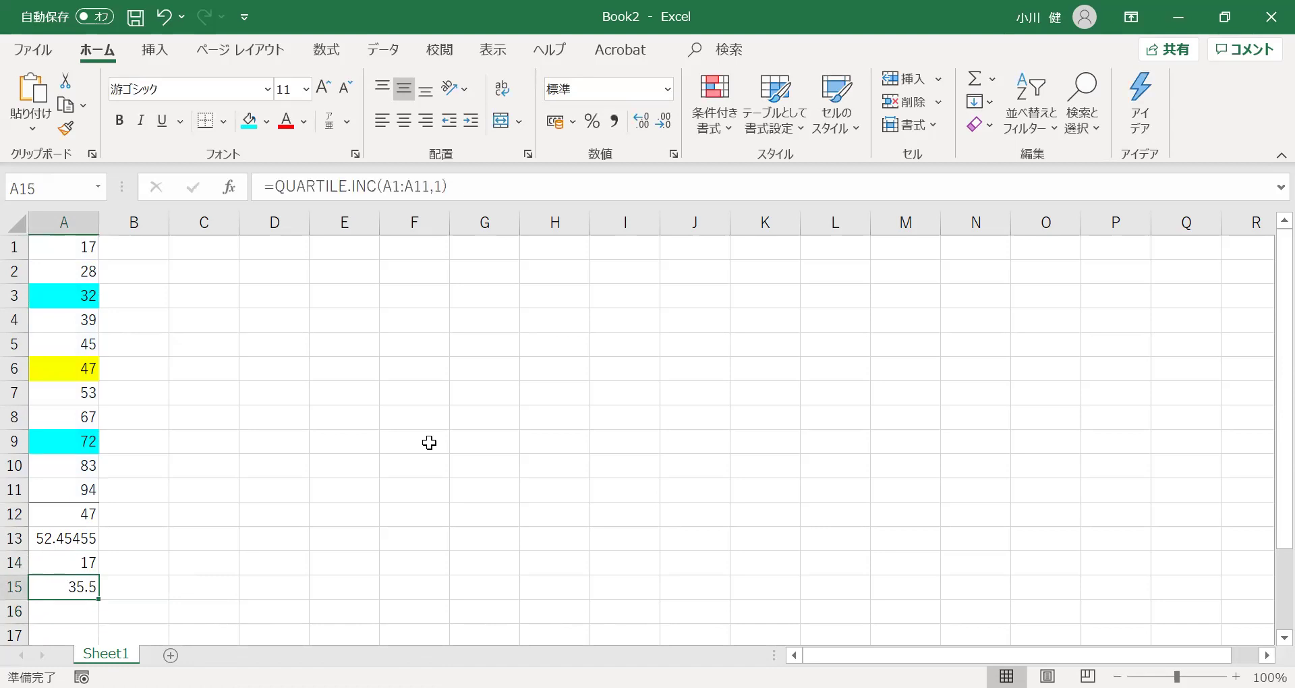
Go back up column A to the highlighted value in A3 to compare it with the first quartile in A15.
key(Up)
key(Up)
key(Up)
key(Up)
key(Up)
key(Up)
key(Up)
key(Up)
key(Up)
key(Up)
key(Up)
key(Up)
key(Up)
key(Up)
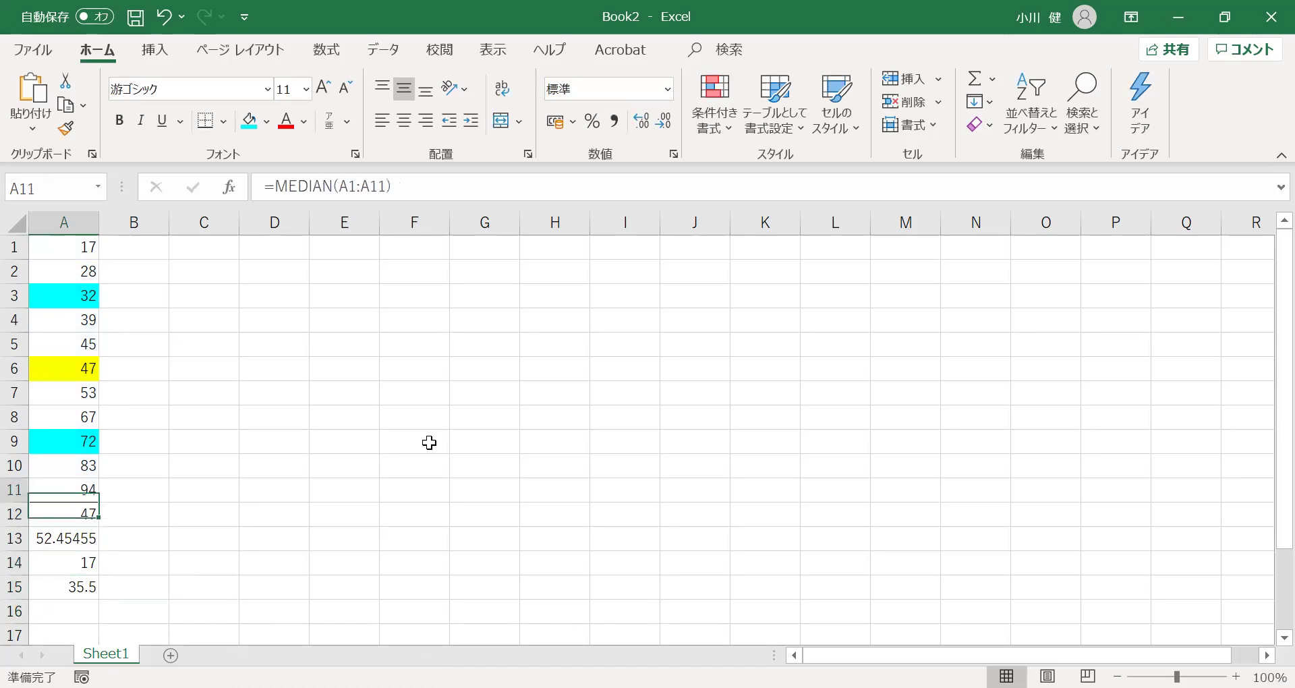
key(Down)
key(Down)
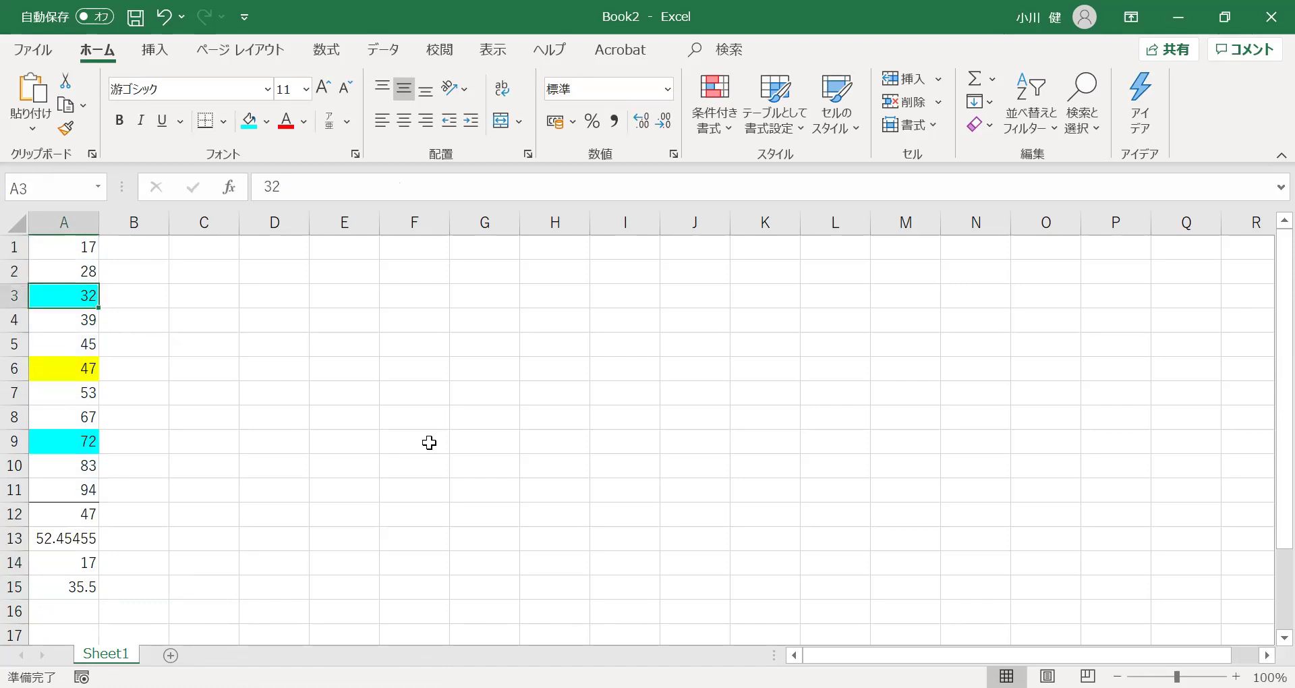
Calculate the second quartile of the data in cell A16 with =QUARTILE.INC(A1:A11,2).
key(Down)
key(Down)
key(Down)
key(Down)
key(Down)
key(Down)
key(Down)
key(Down)
key(Down)
key(Down)
key(Down)
key(Down)
key(Down)
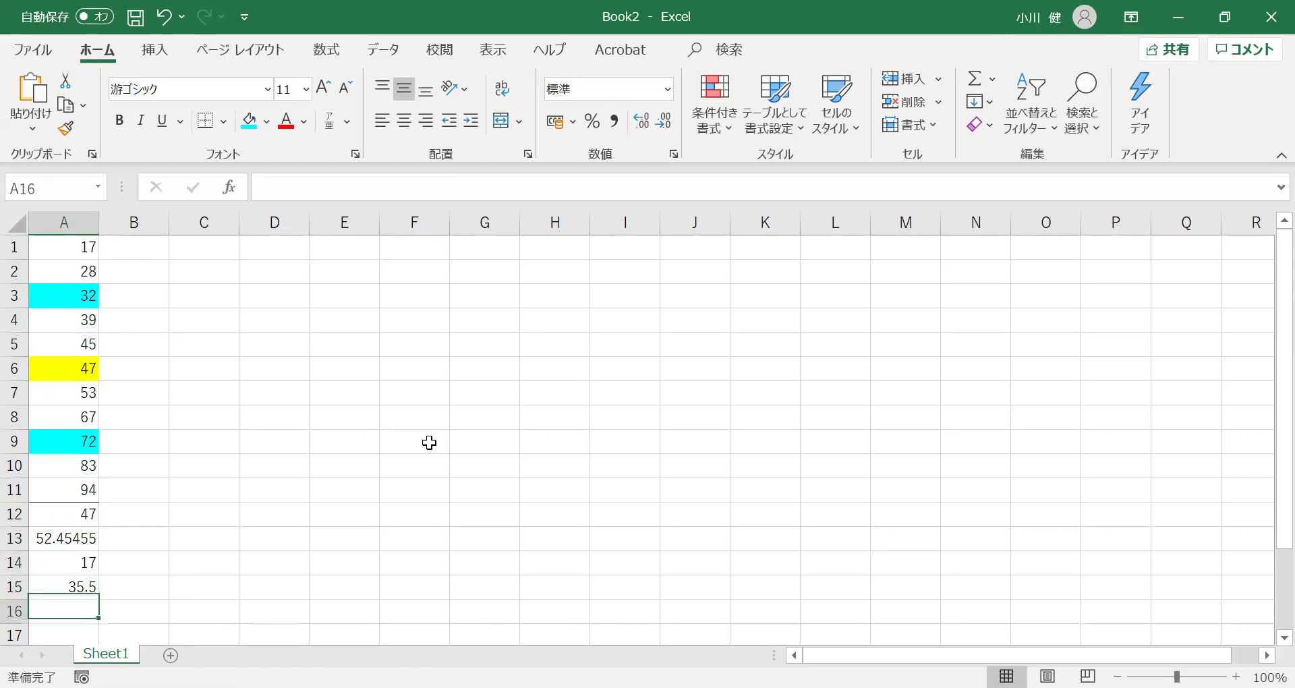
text(=)
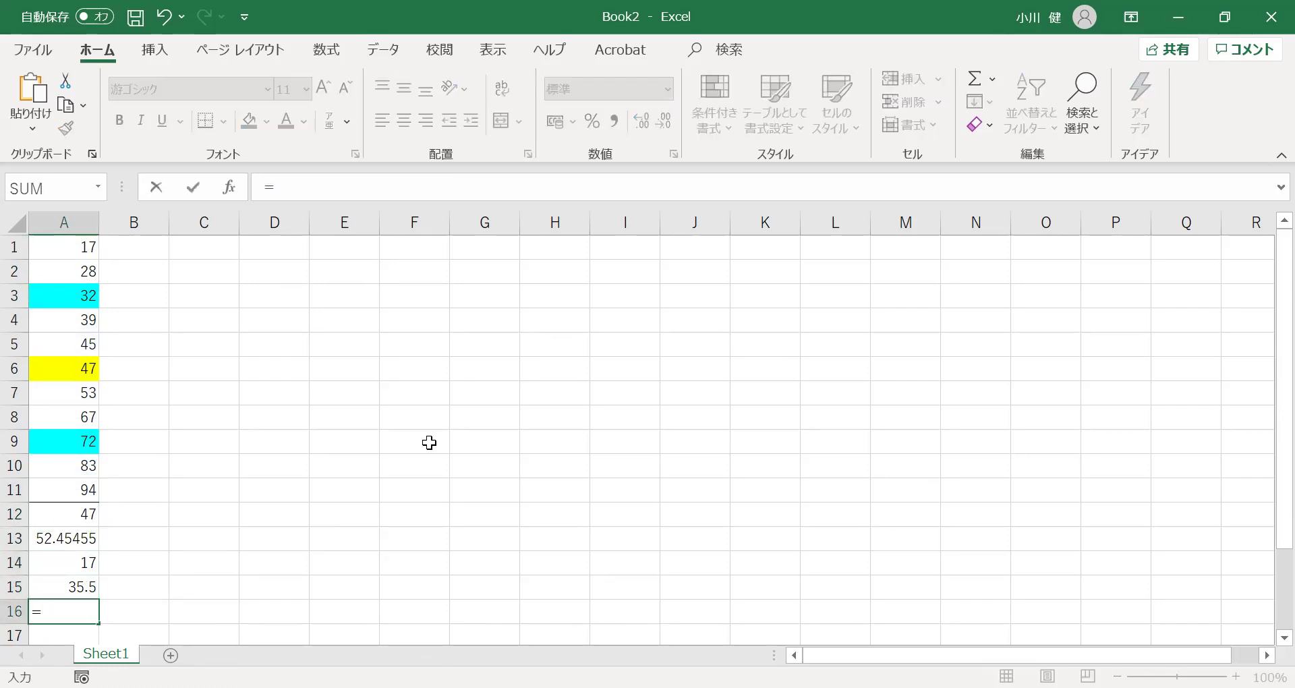
text(quartil)
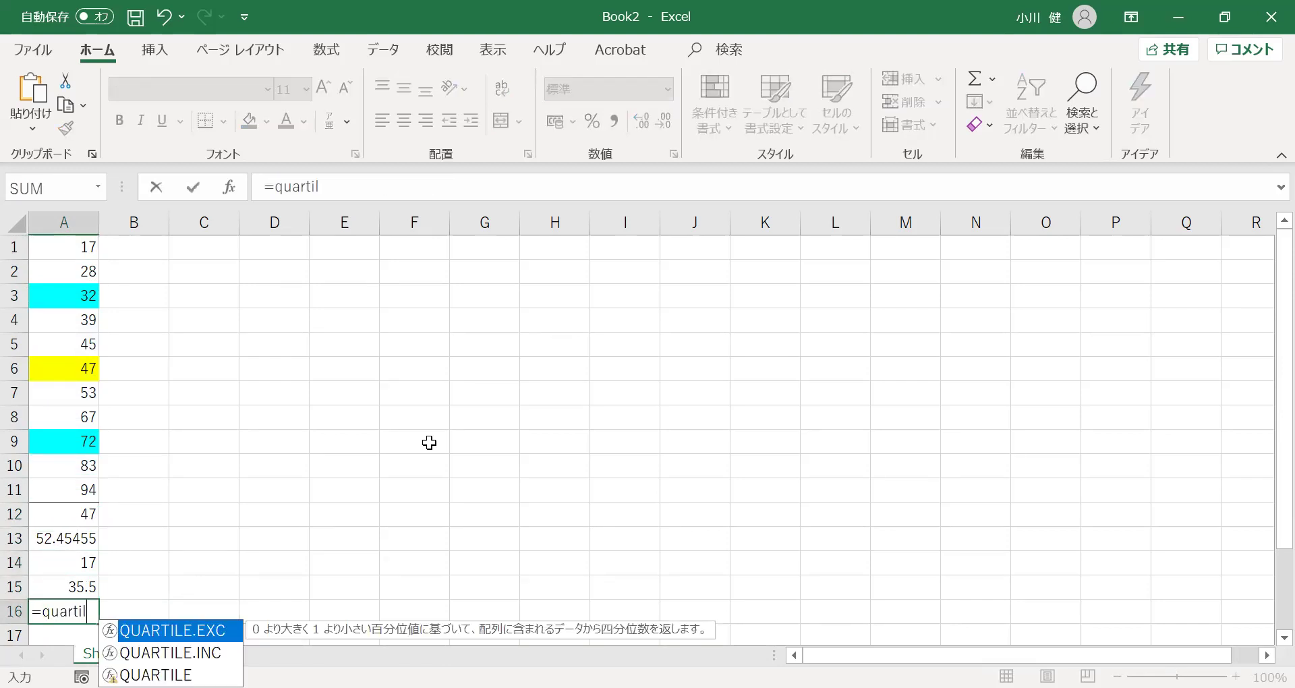
text(e.inc)
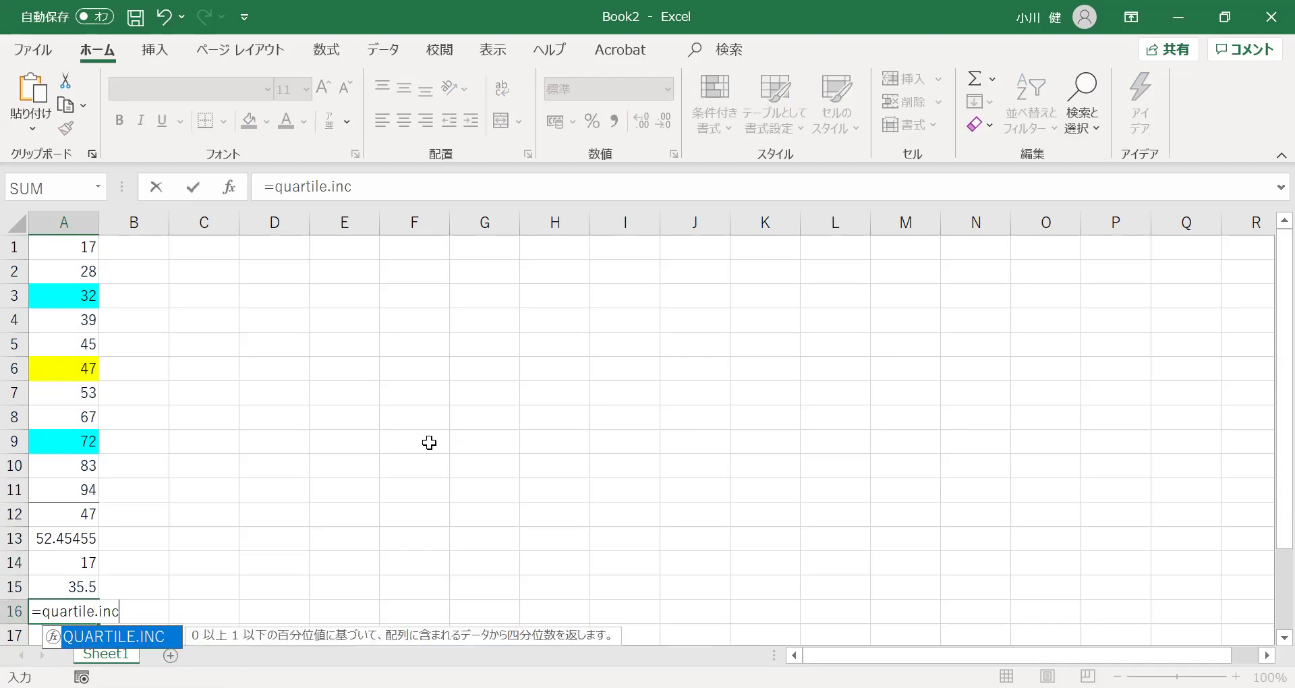
text(()
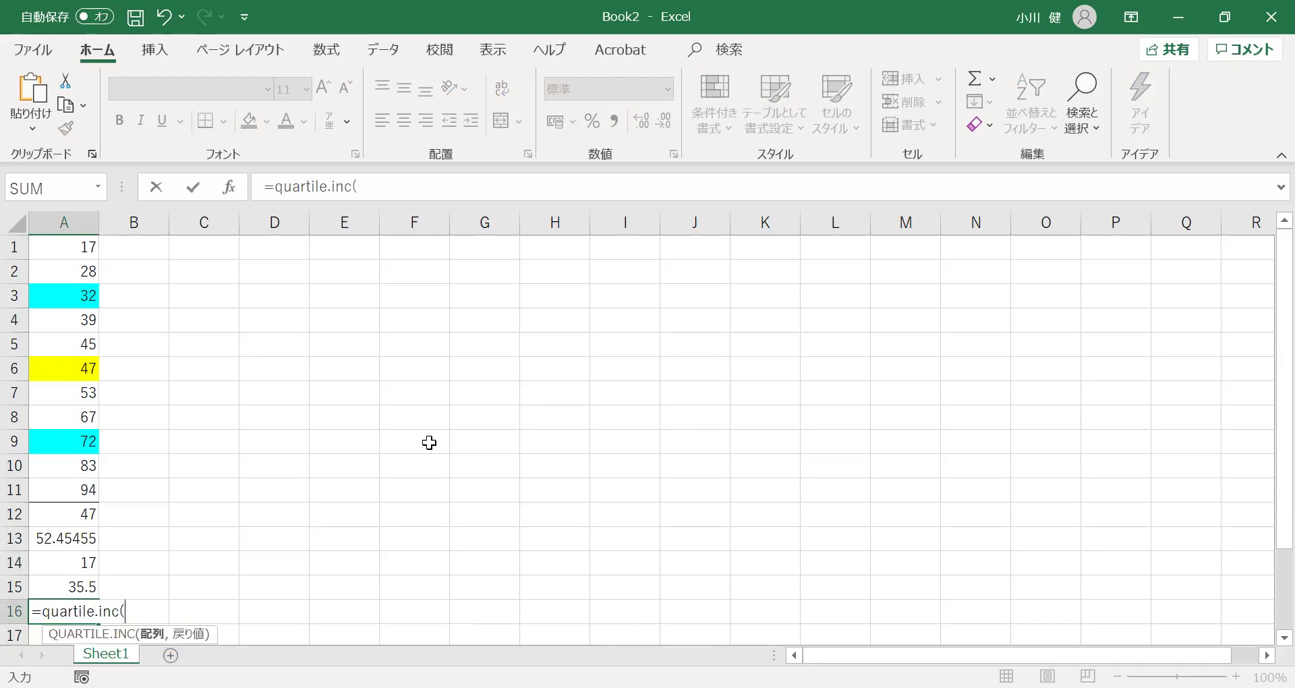
text(A1:A11)
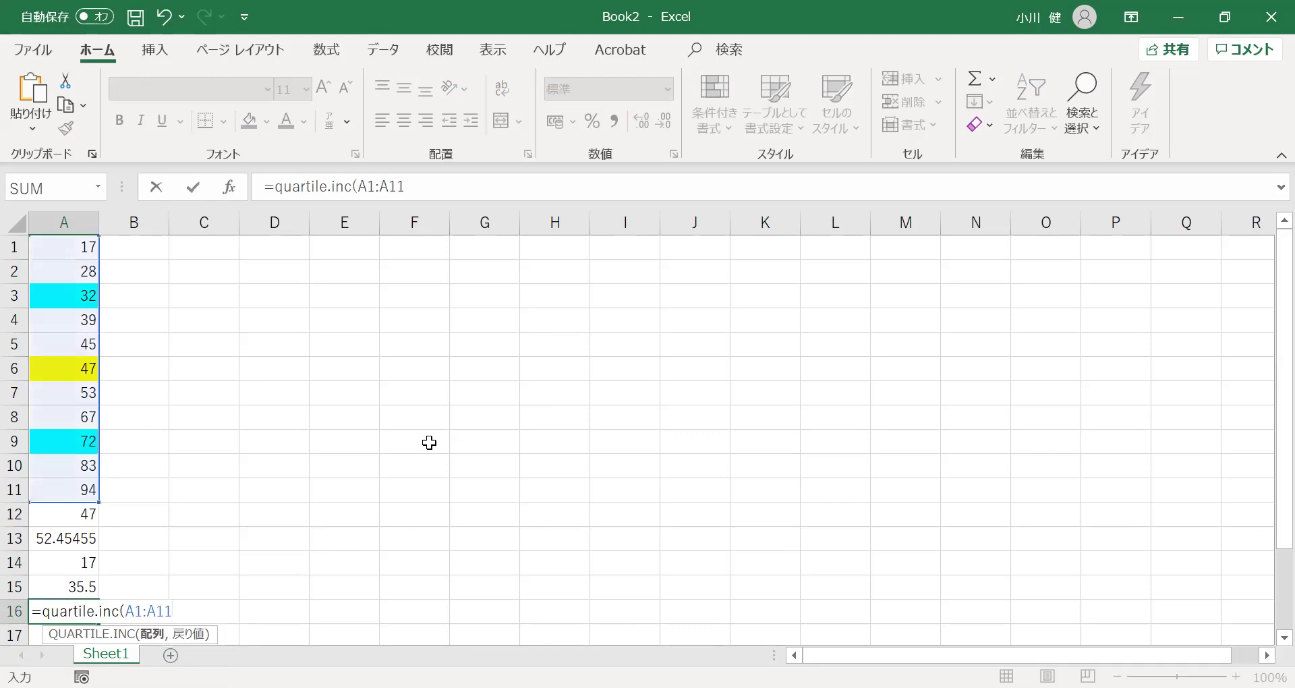
text(,2)
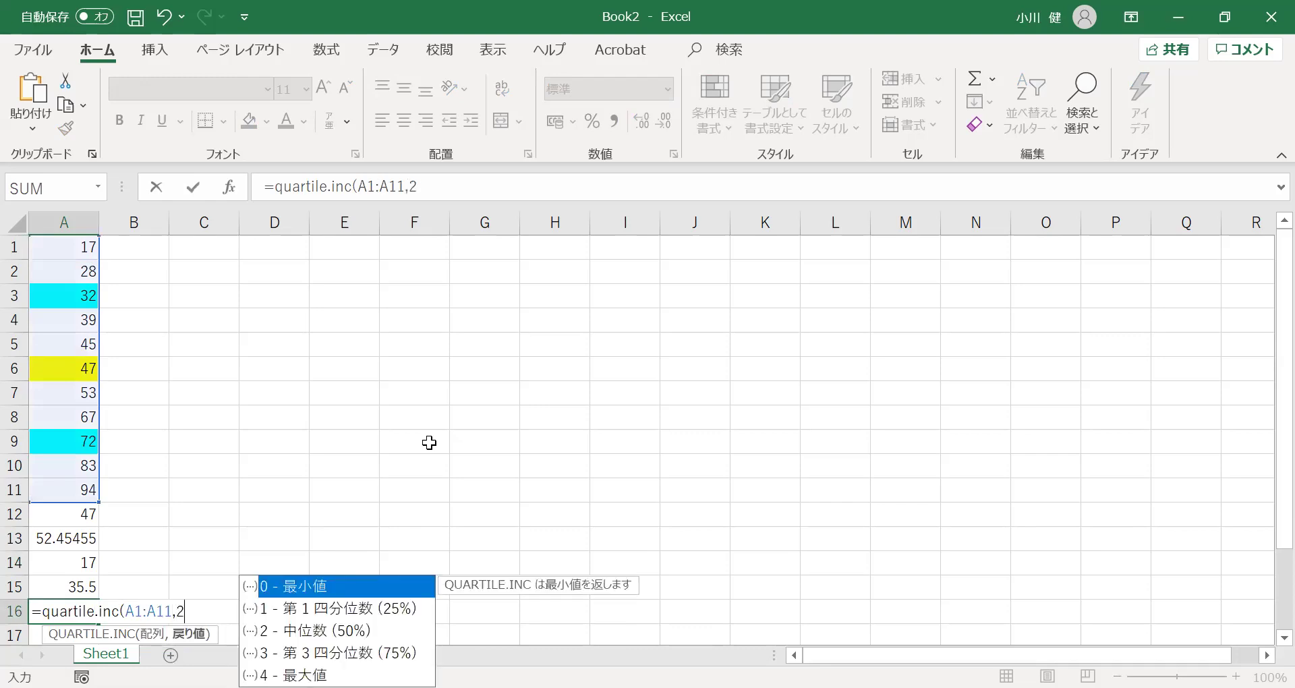
text())
key(Return)
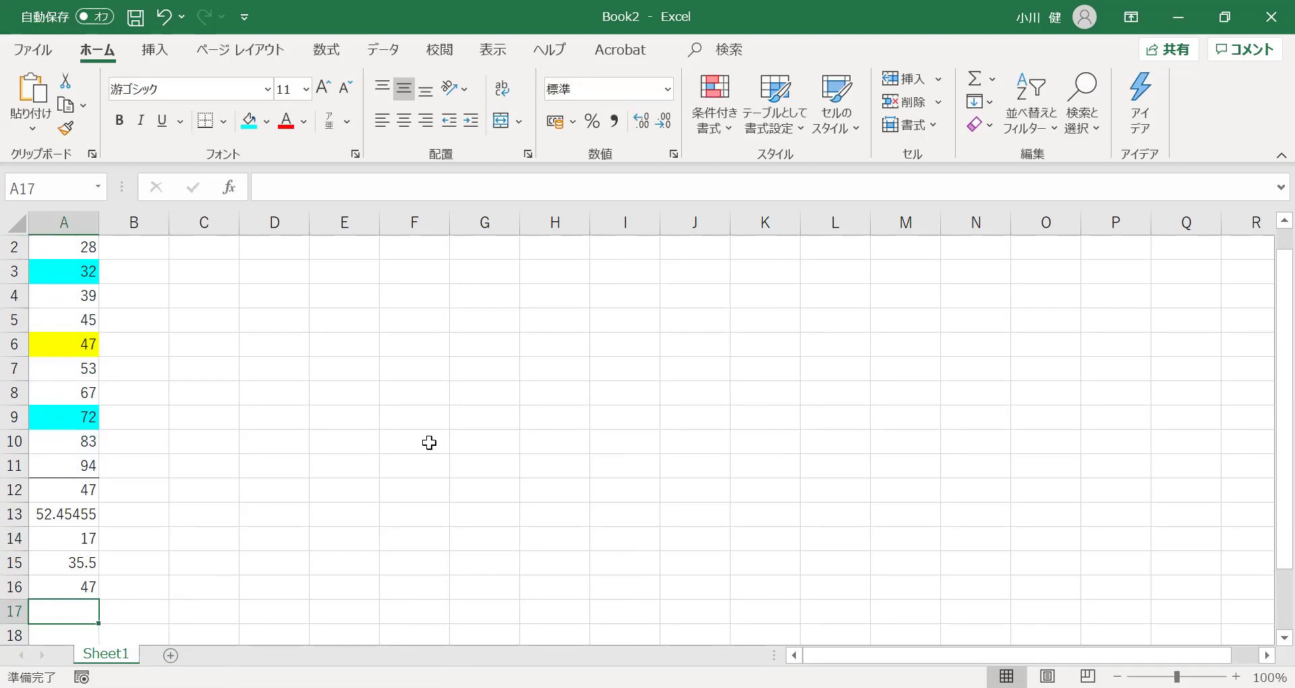
Calculate the third quartile of the data in cell A17 with =QUARTILE.INC(A1:A11,3).
text(=)
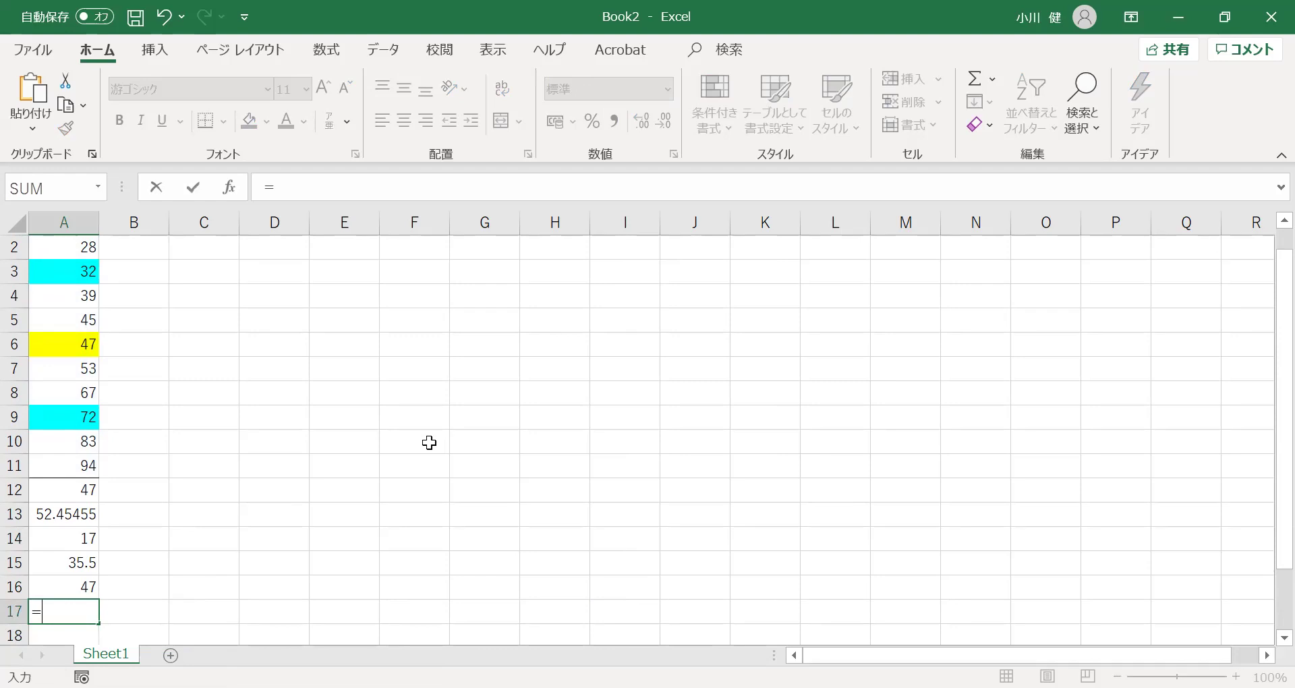
text(quartile.inc)
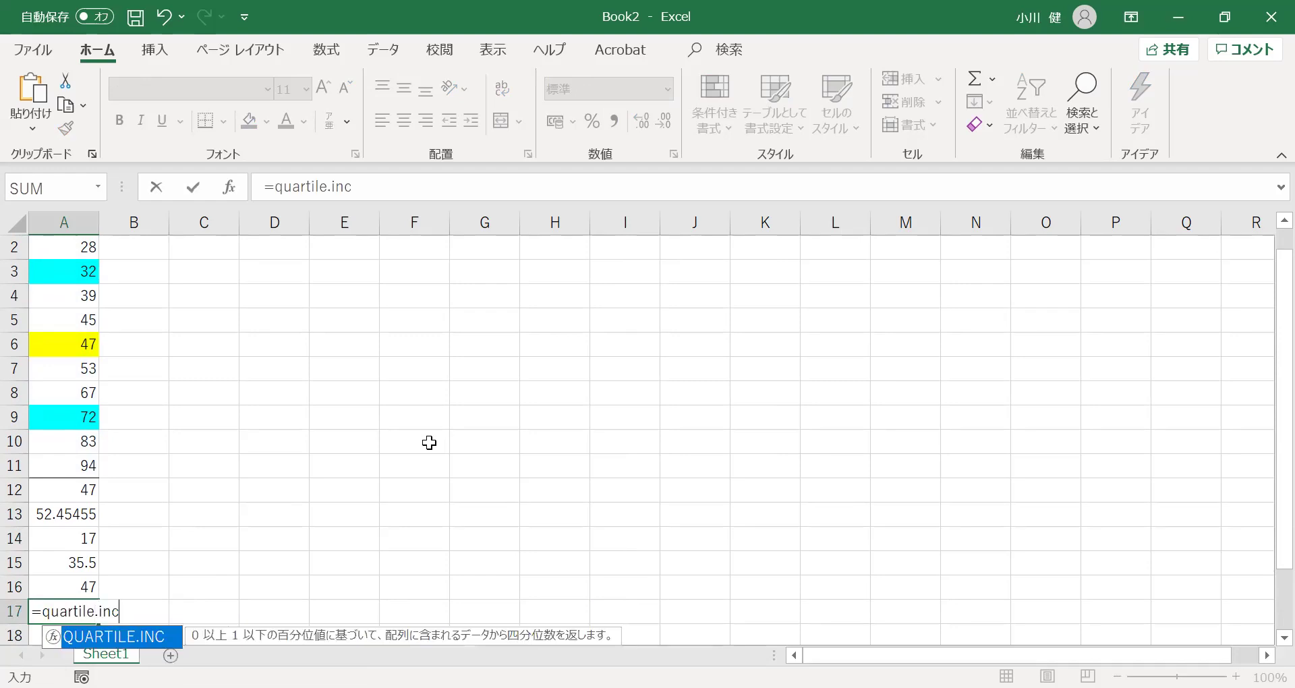
text((A1:A11)
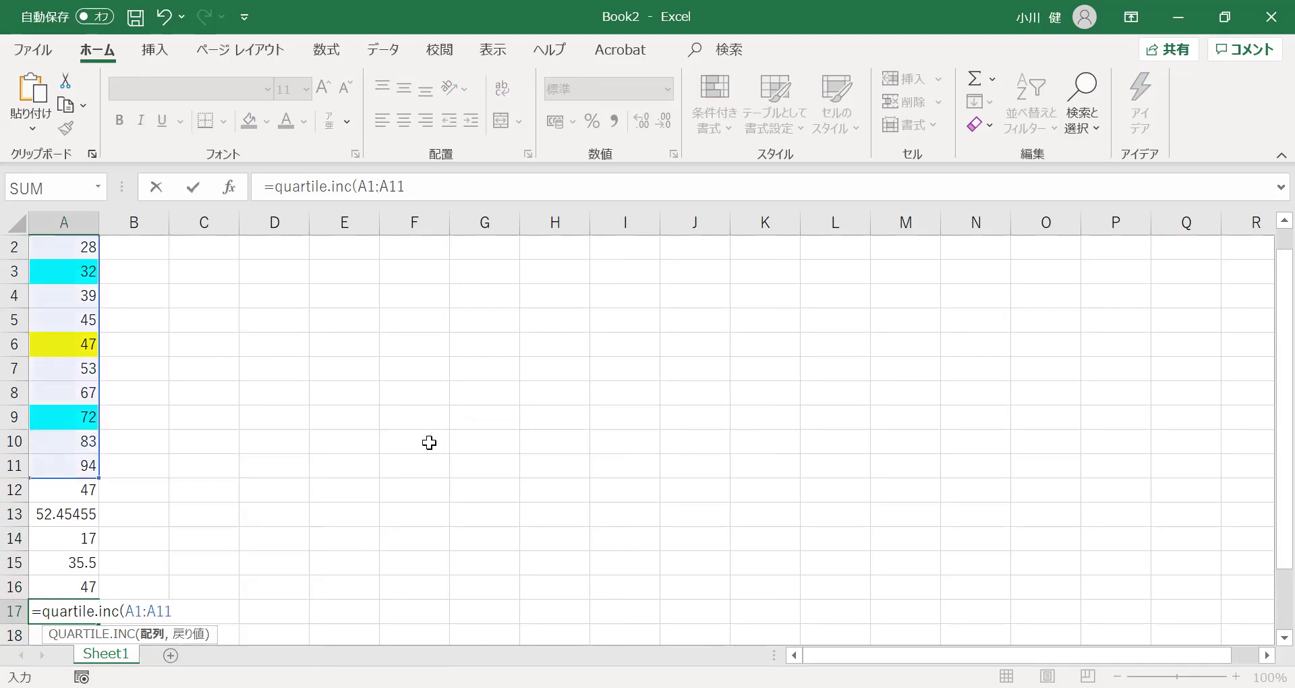
text(,3))
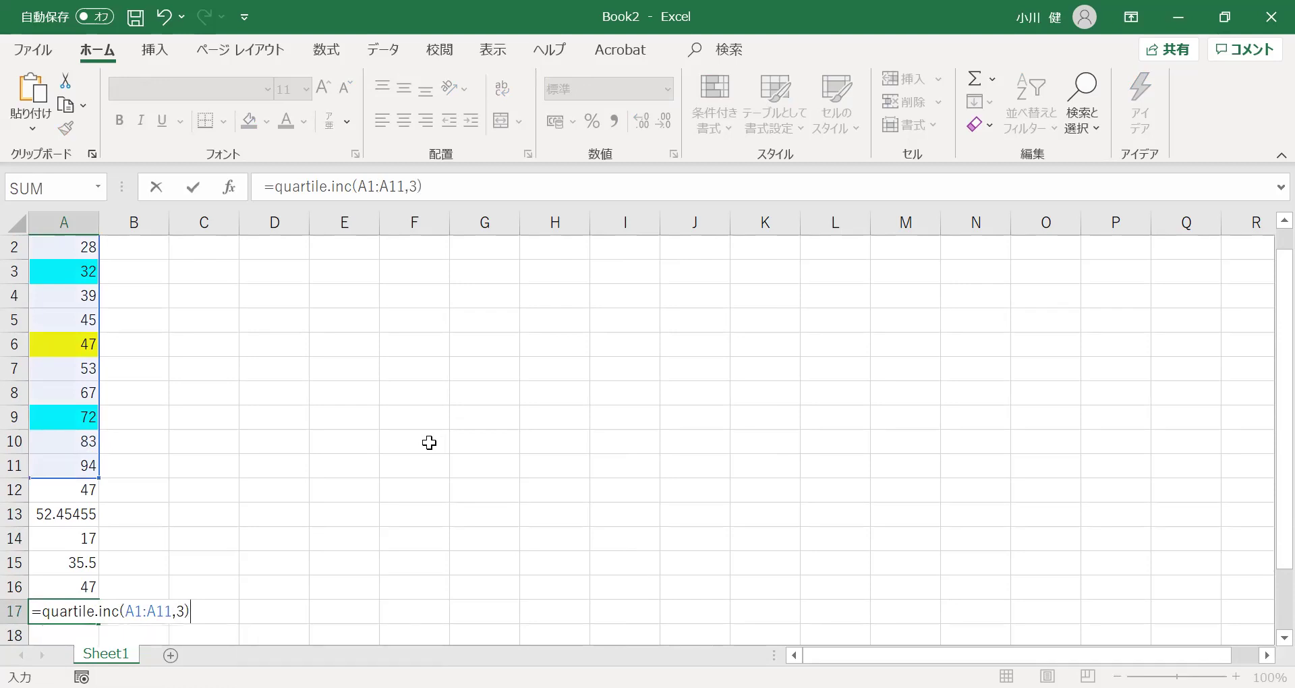
key(Return)
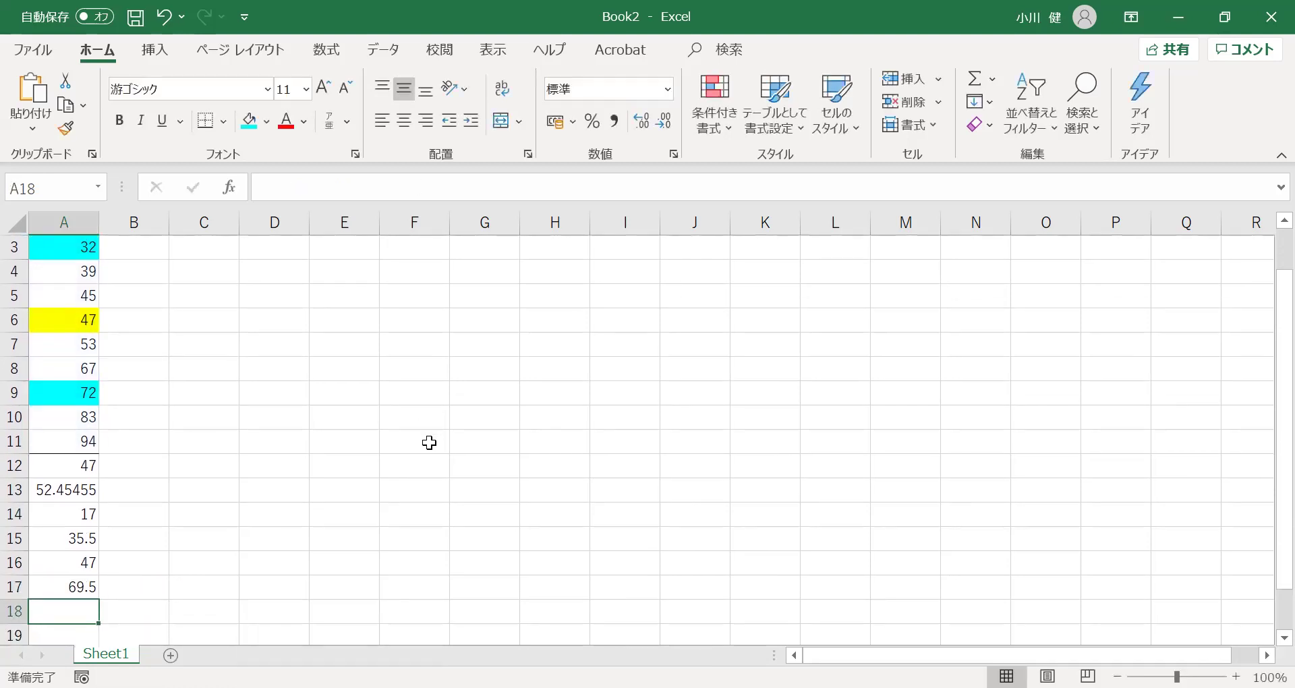
Calculate the maximum of the data in cell A18 with =QUARTILE.INC(A1:A11,4).
text(=)
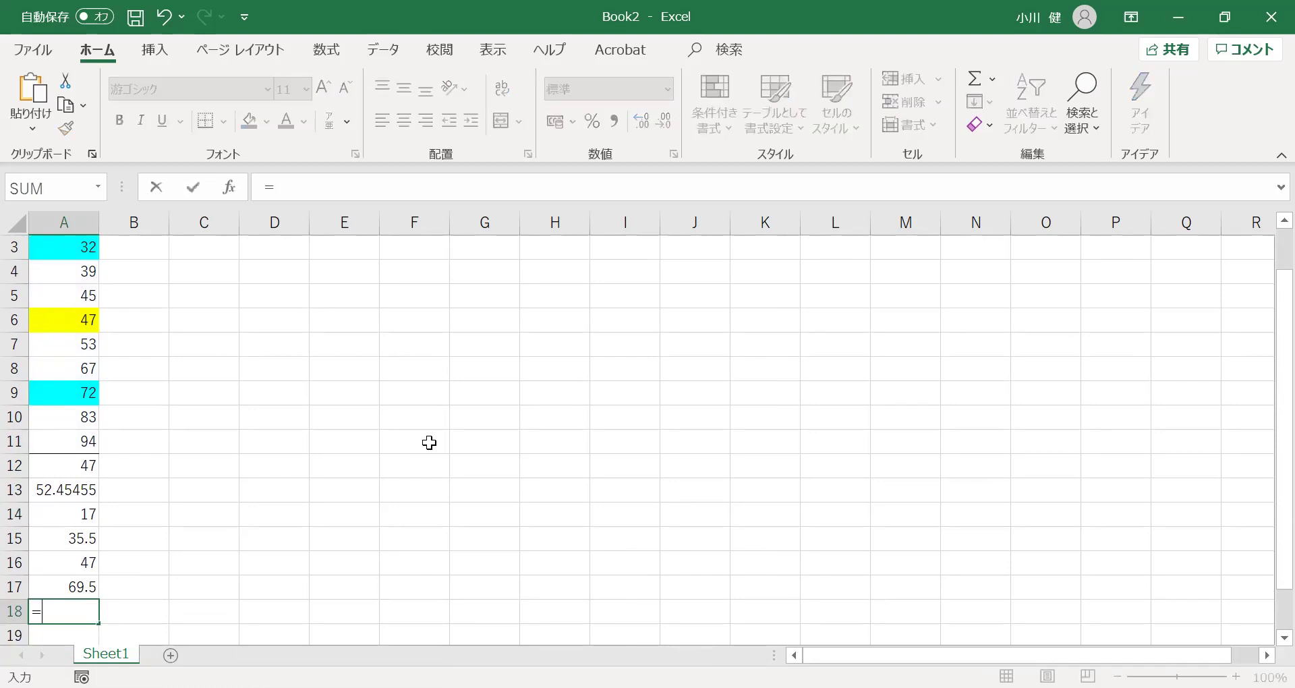
text(quartile.)
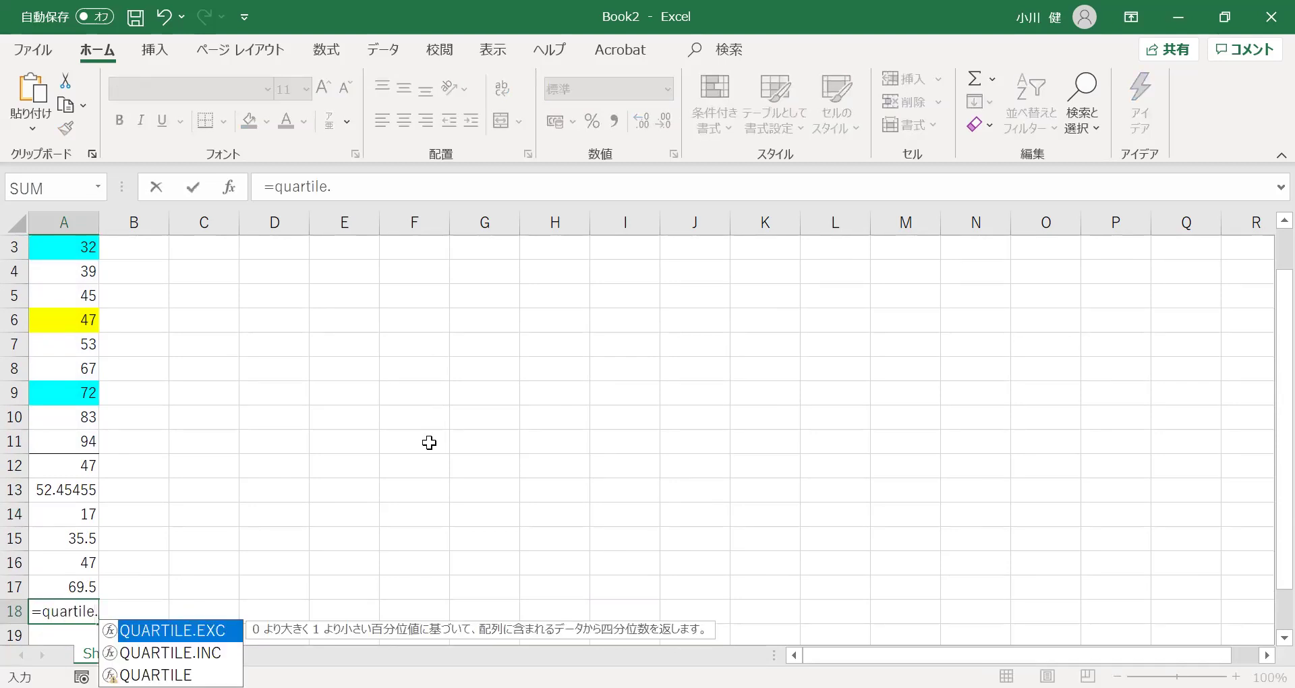
text(inc(A1:A11)
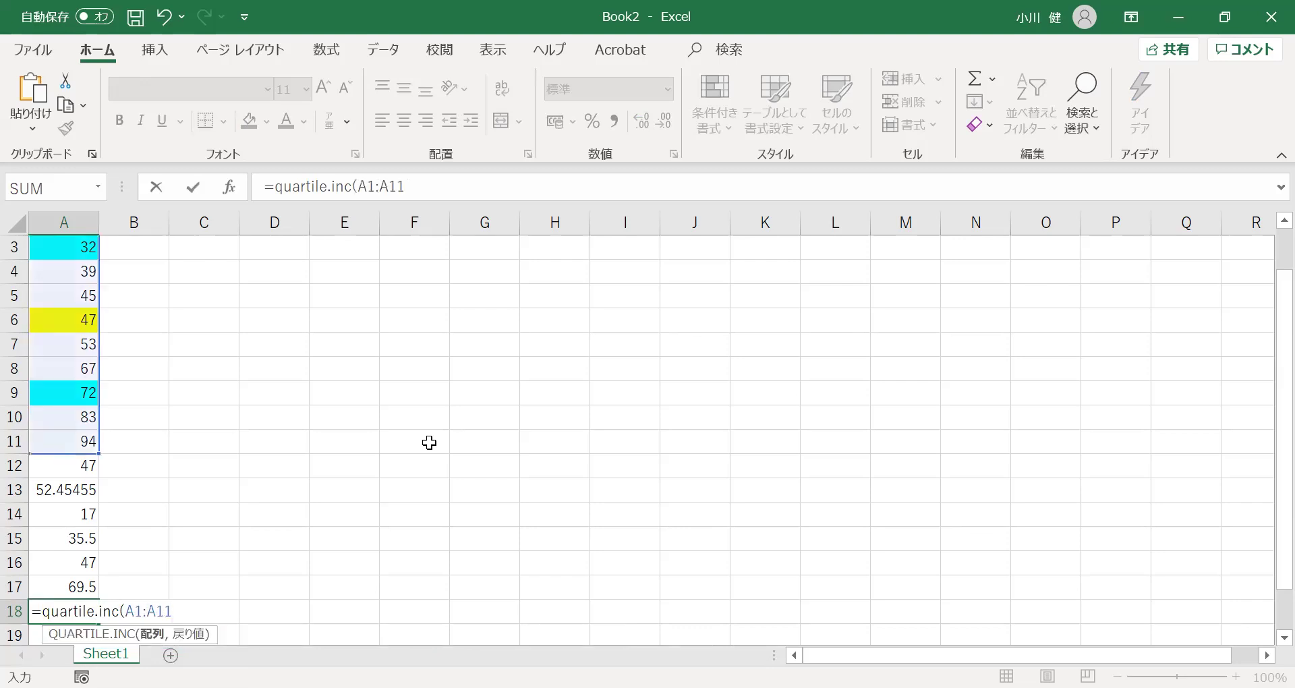
text(,4)
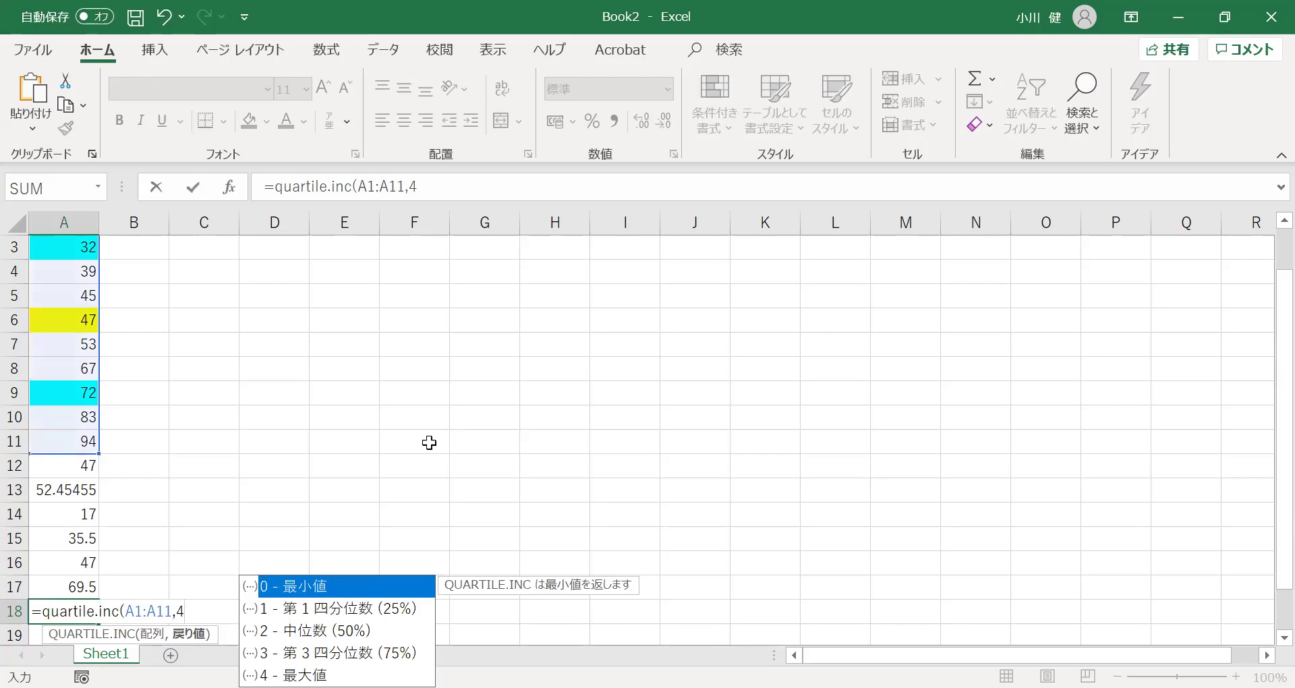
text())
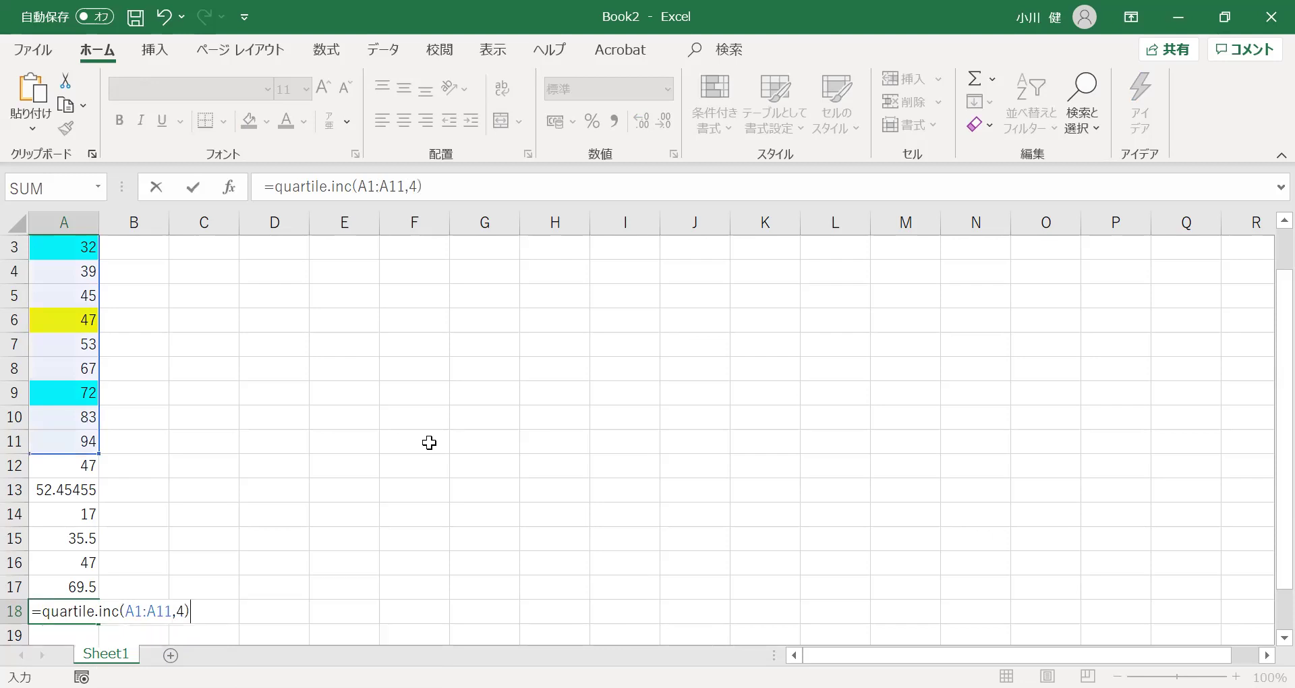
key(Return)
Try to enter =QUARTILE.EXC(A1:A11) in cell B15, beside the inclusive first quartile.
key(Up)
key(Up)
key(Up)
key(Up)
key(Up)
key(Up)
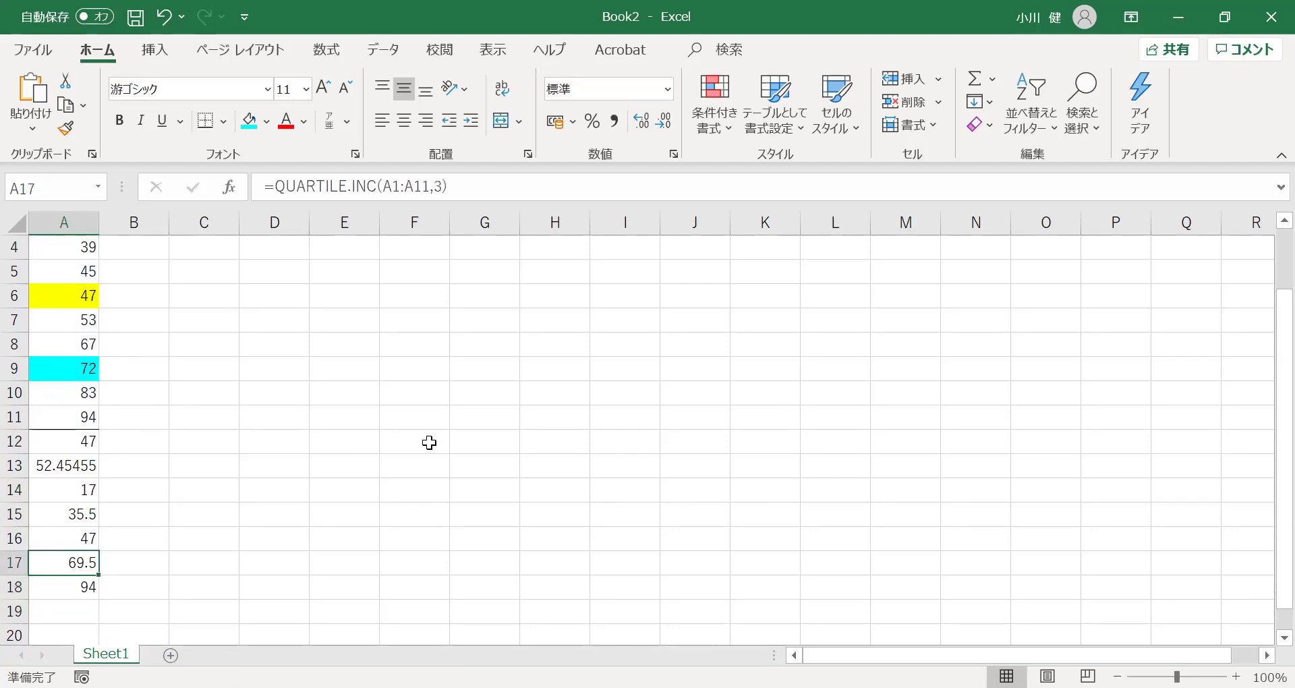
key(Down)
key(Right)
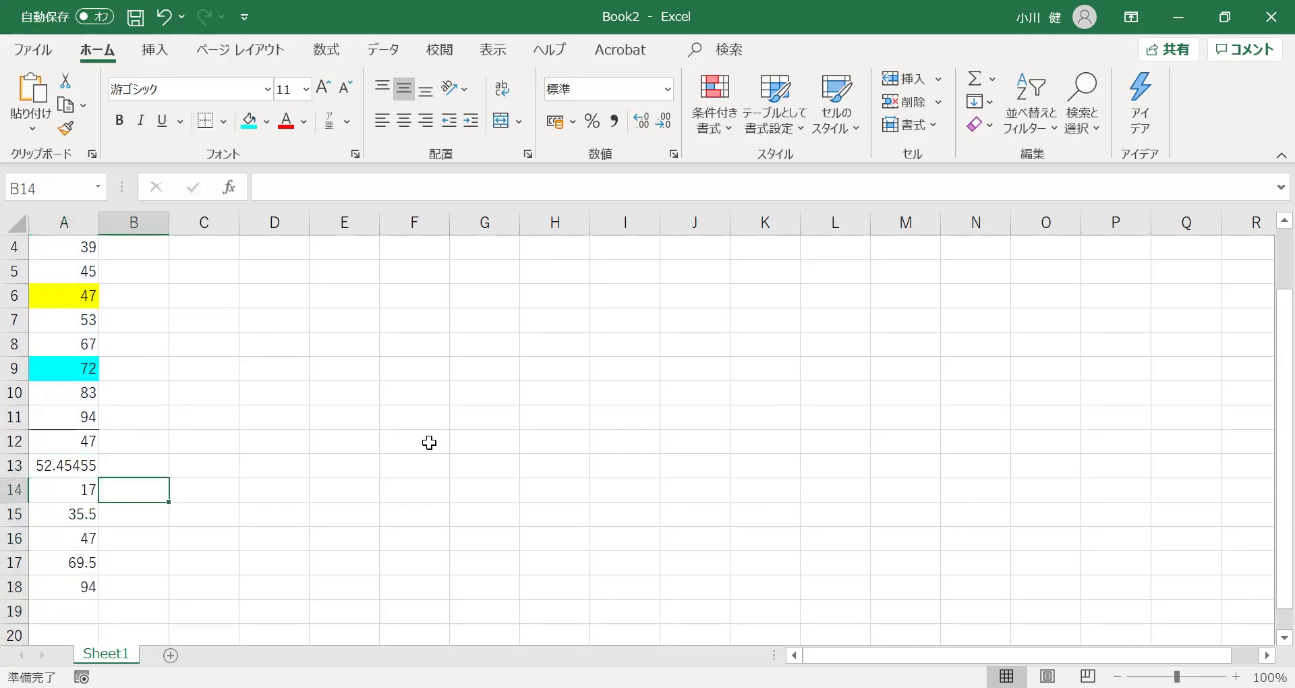
text(=)
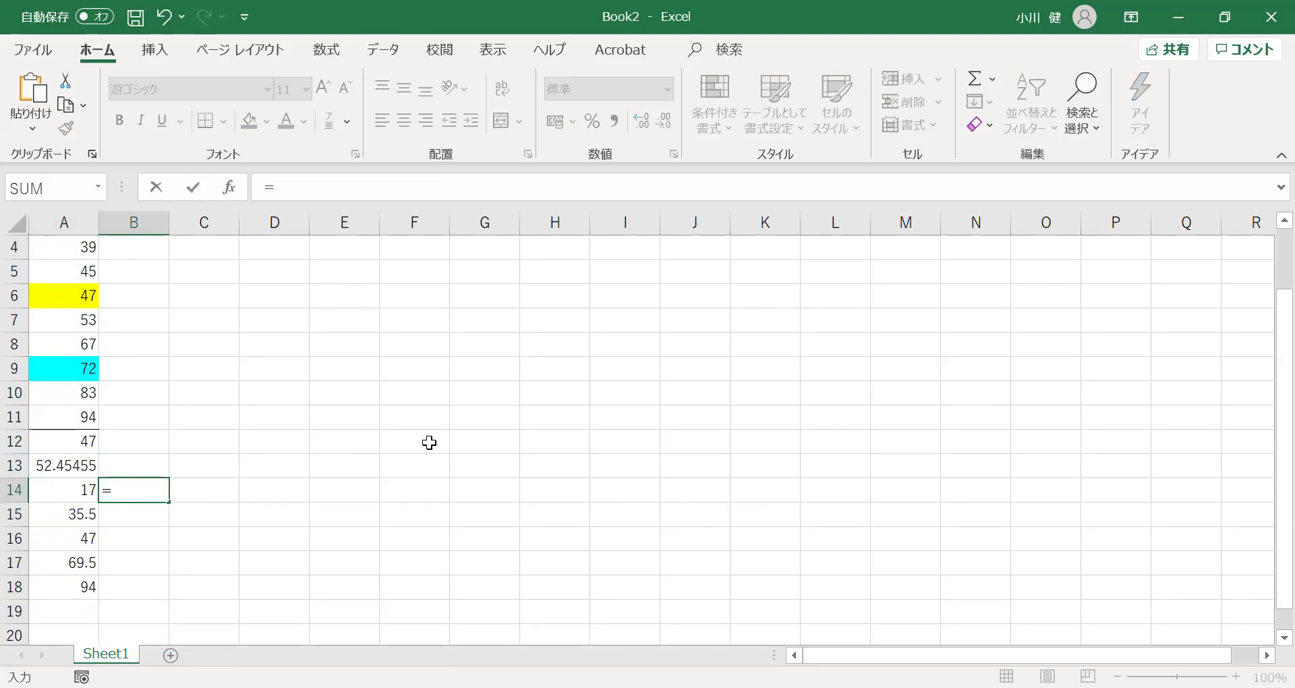
key(Escape)
key(Down)
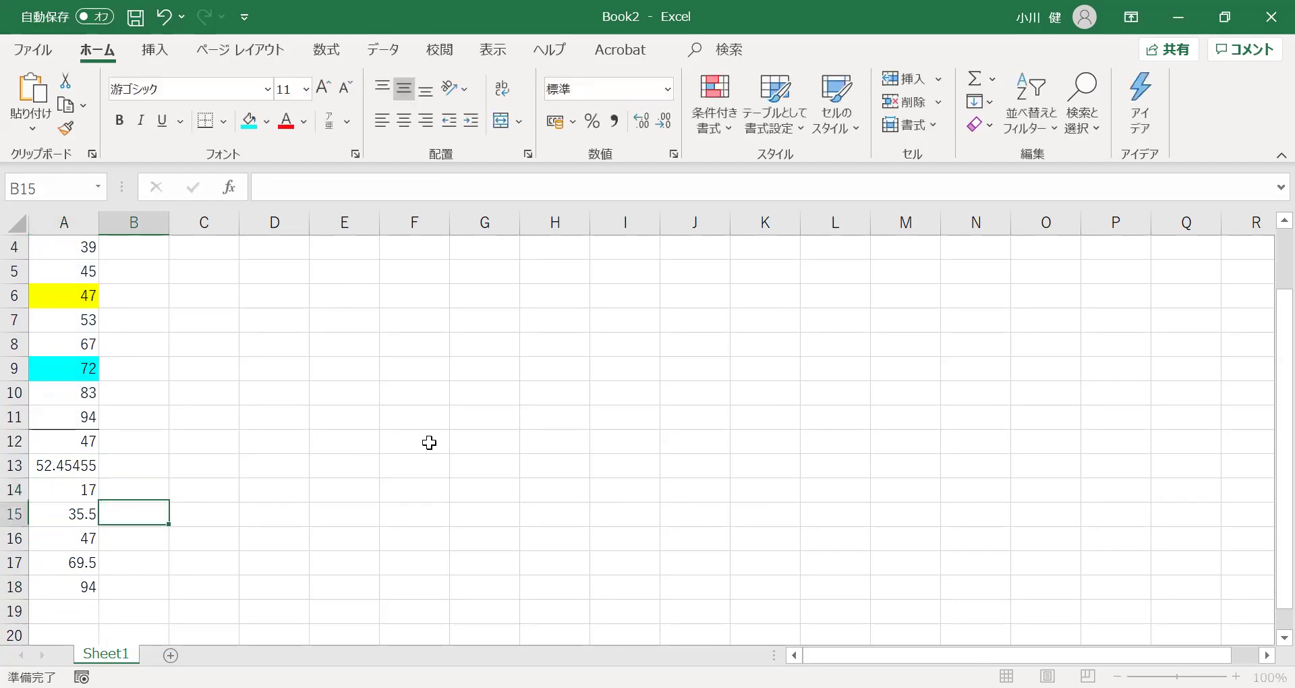
text(=)
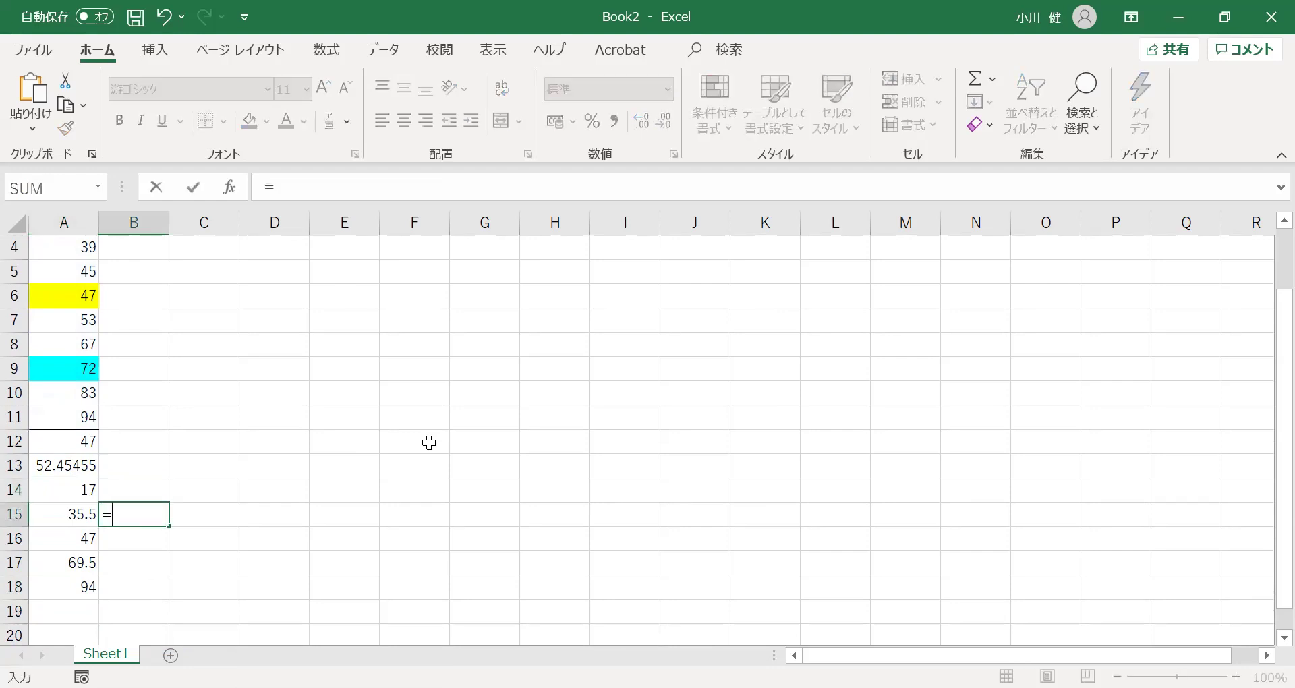
text(quartile)
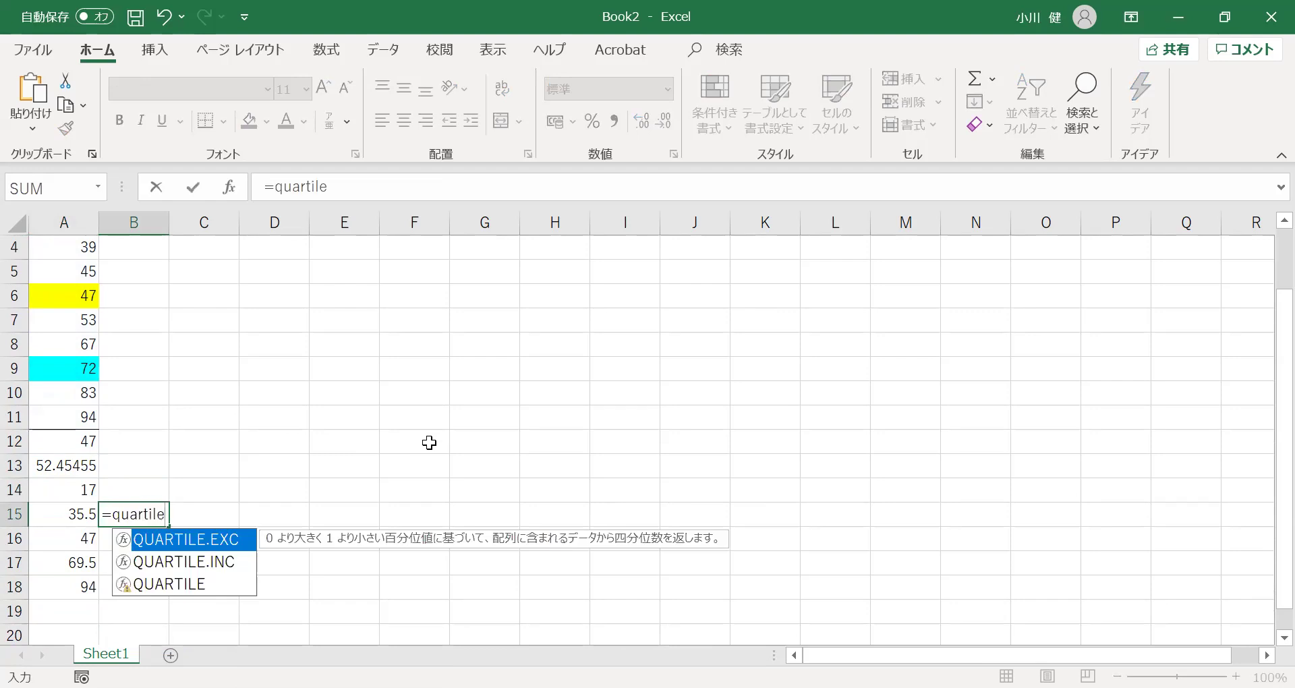
text(.exc)
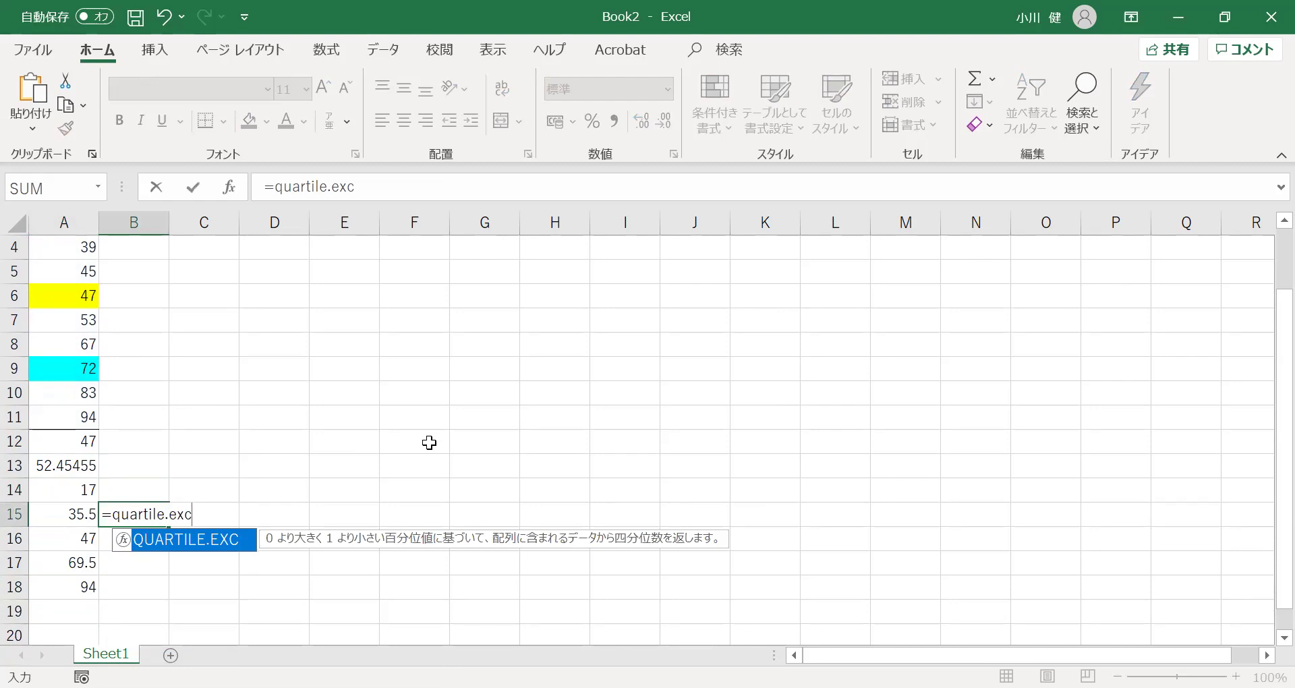
text((A1:A)
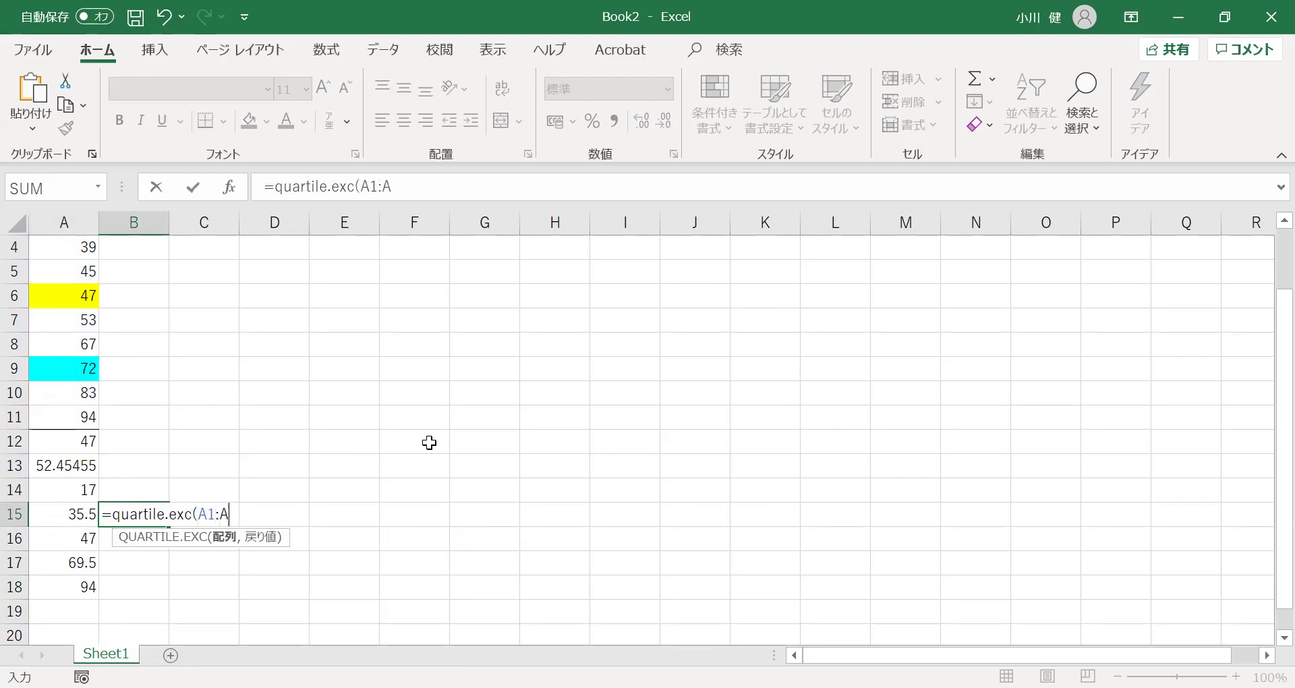
text(11))
key(Return)
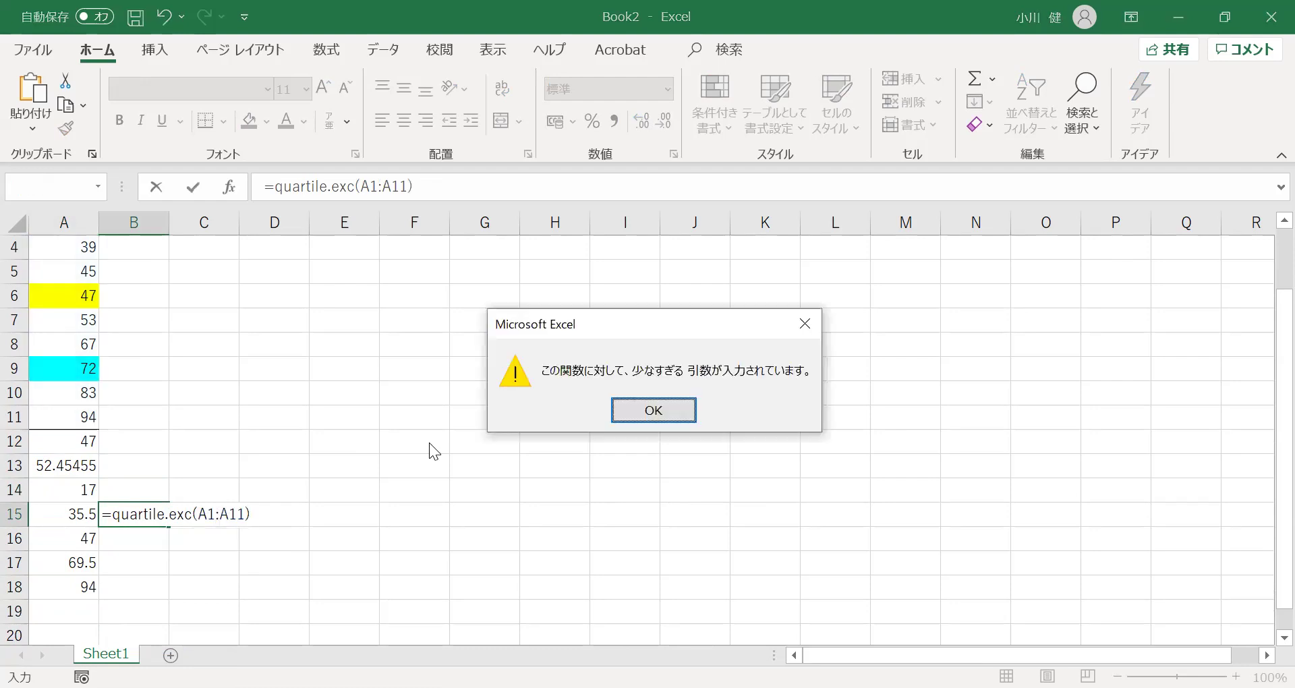
Dismiss the error message and complete the formula in B15 as =QUARTILE.EXC(A1:A11,1) for the first quartile.
click(644, 411)
key(BackSpace)
key(Right)
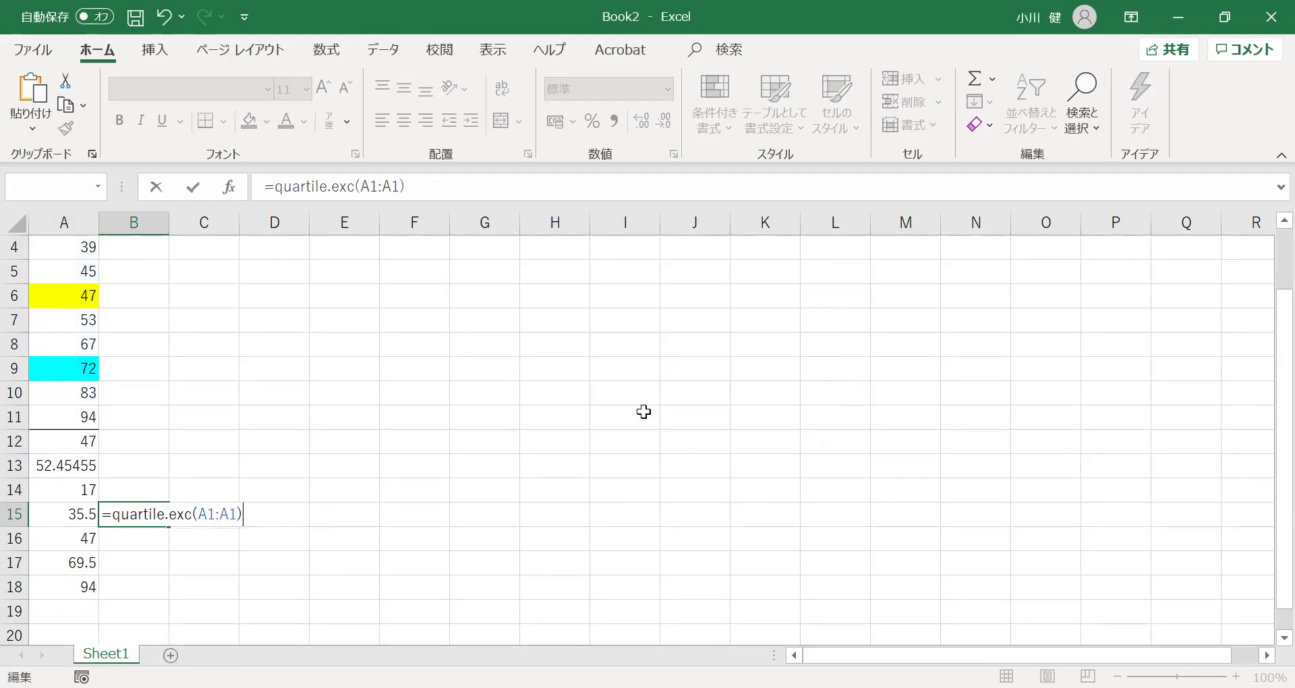
key(BackSpace)
text(1)
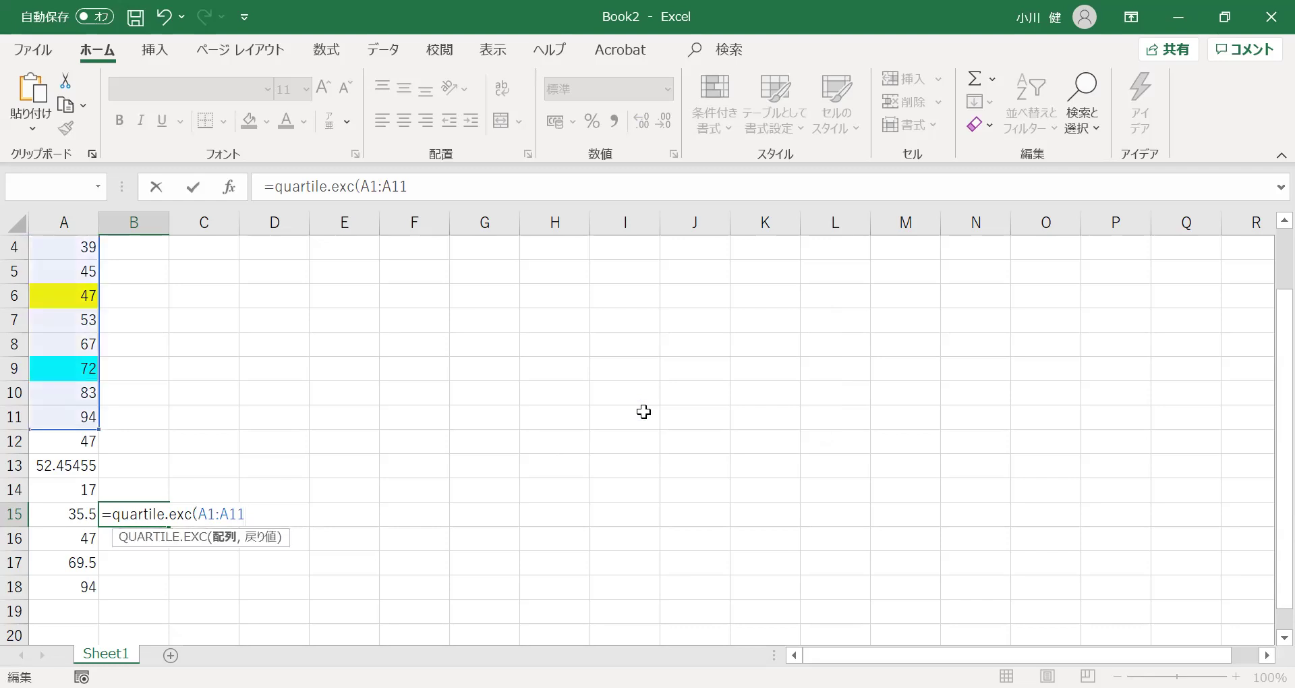
text(,)
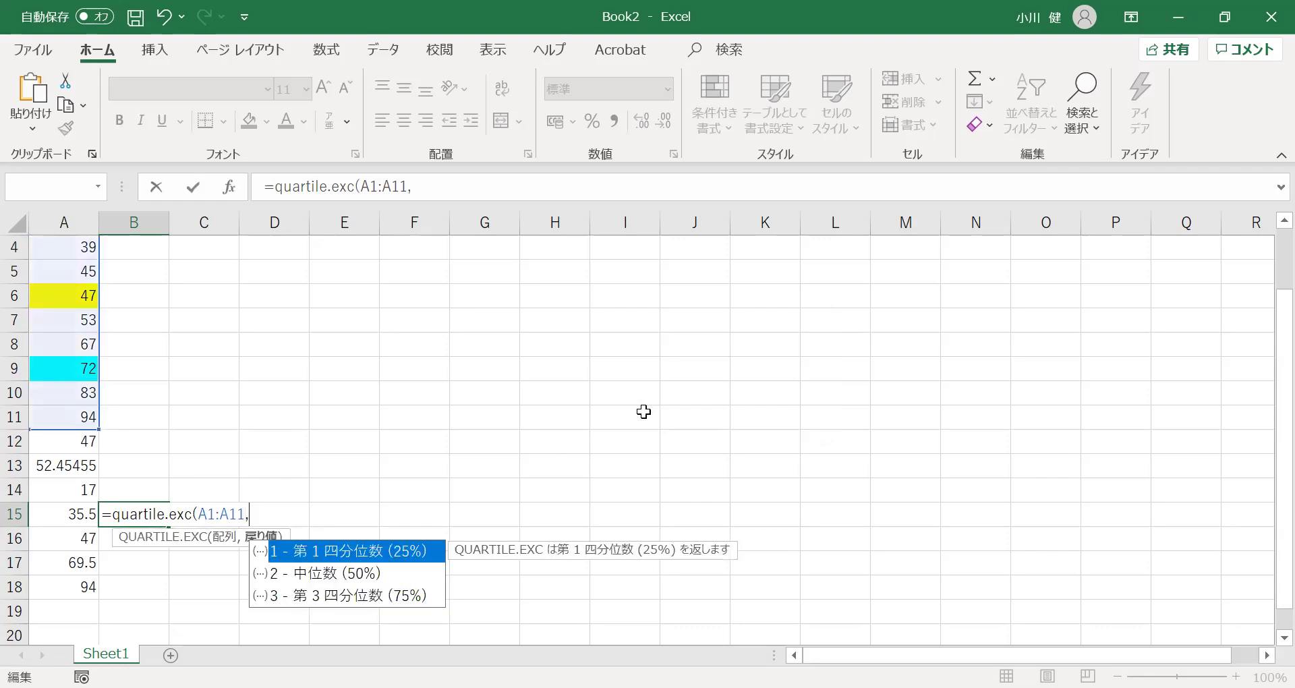
text(1))
key(Return)
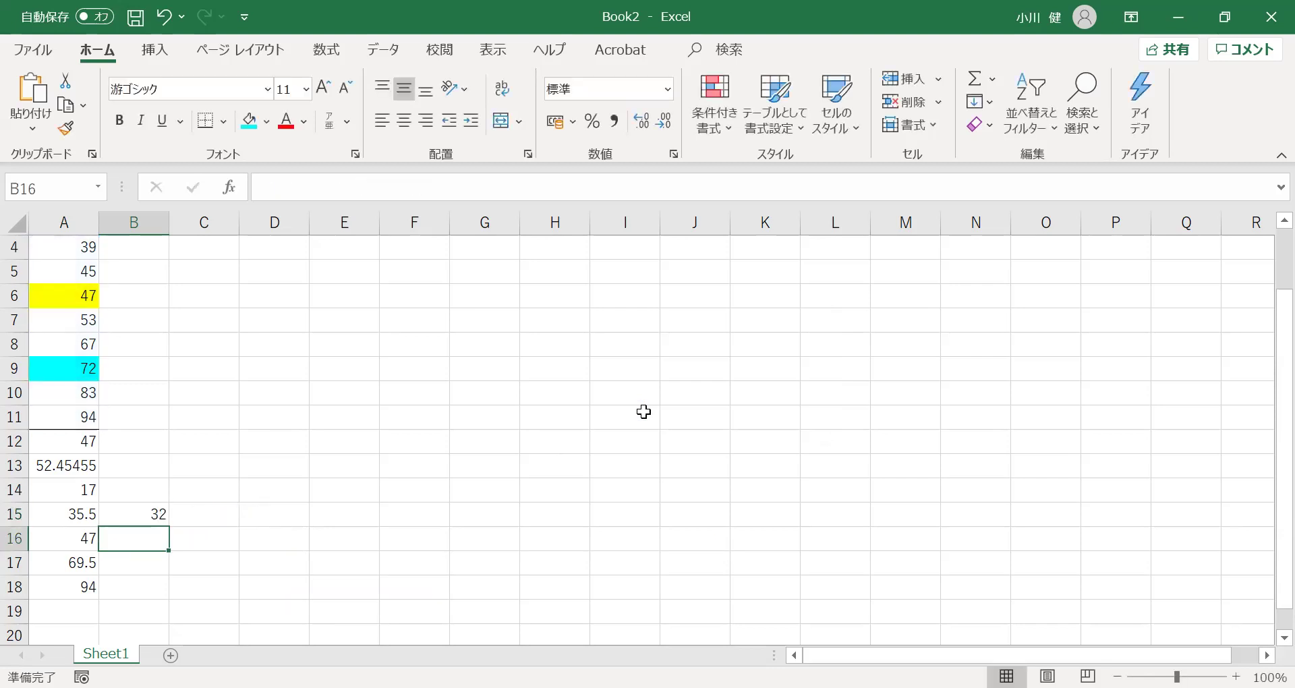
Calculate the exclusive second quartile of the data in cell B16 with =QUARTILE.EXC(A1:A11,2).
text(=q)
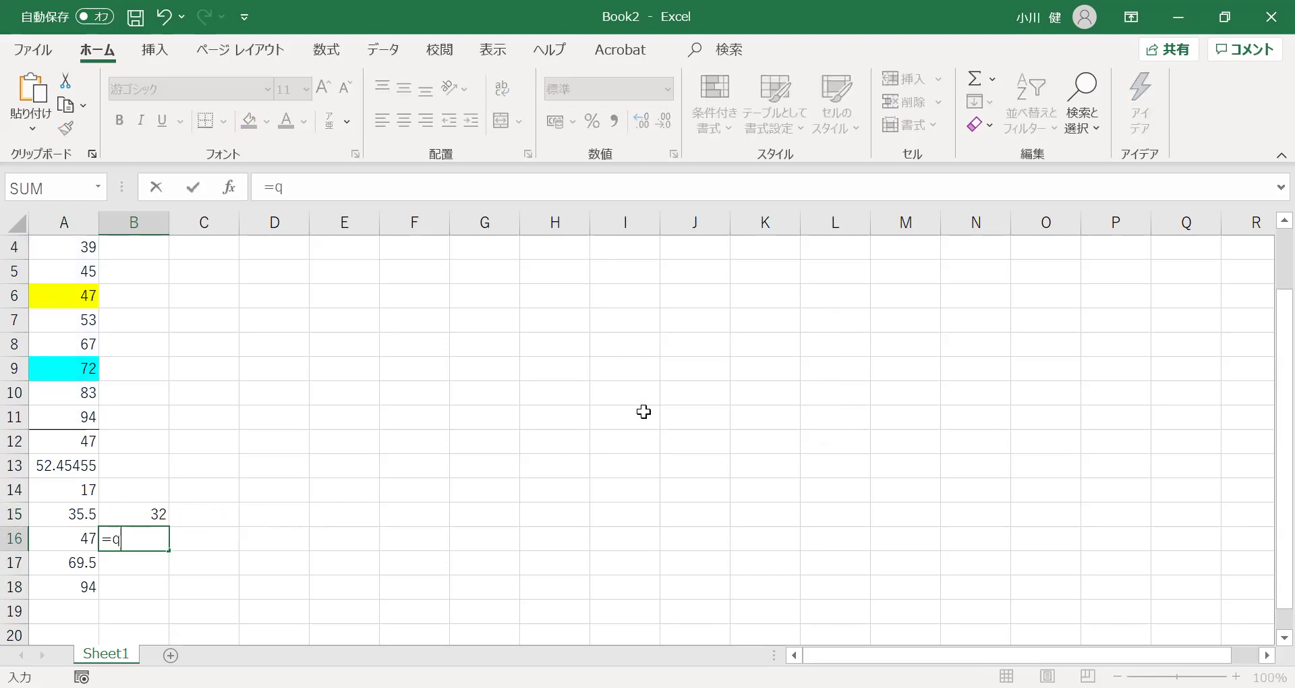
text(uartile.exc)
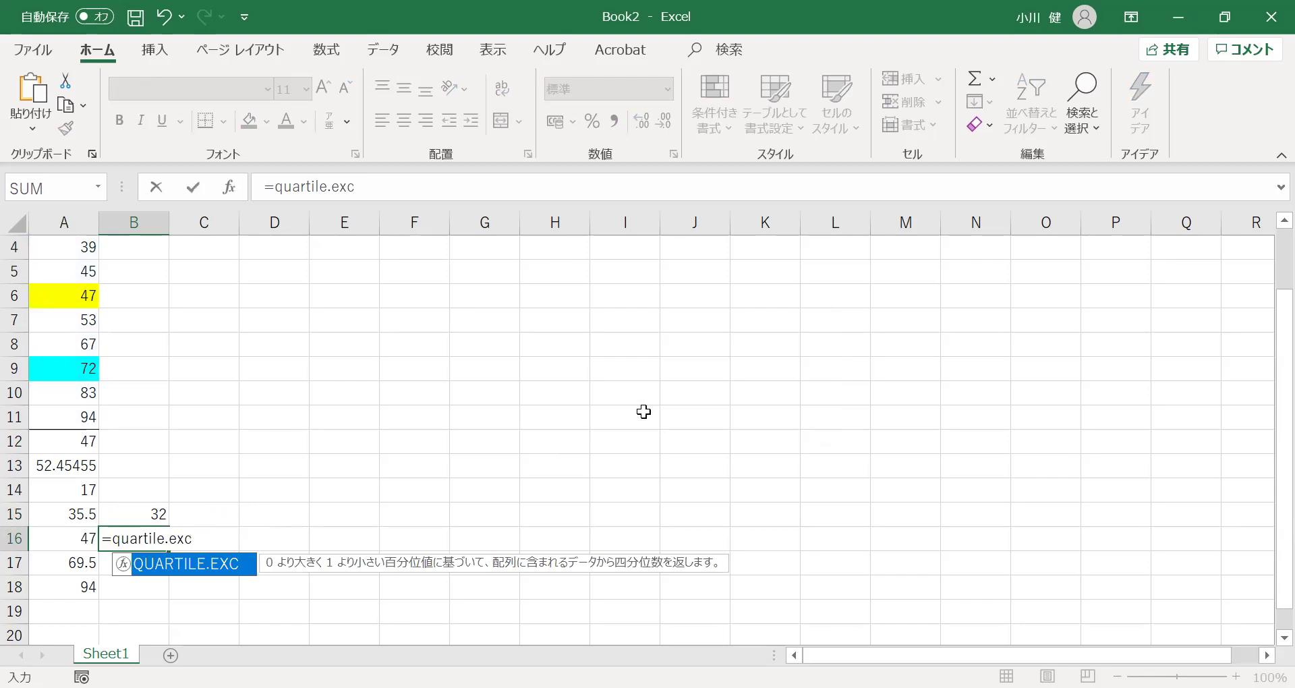
text(()
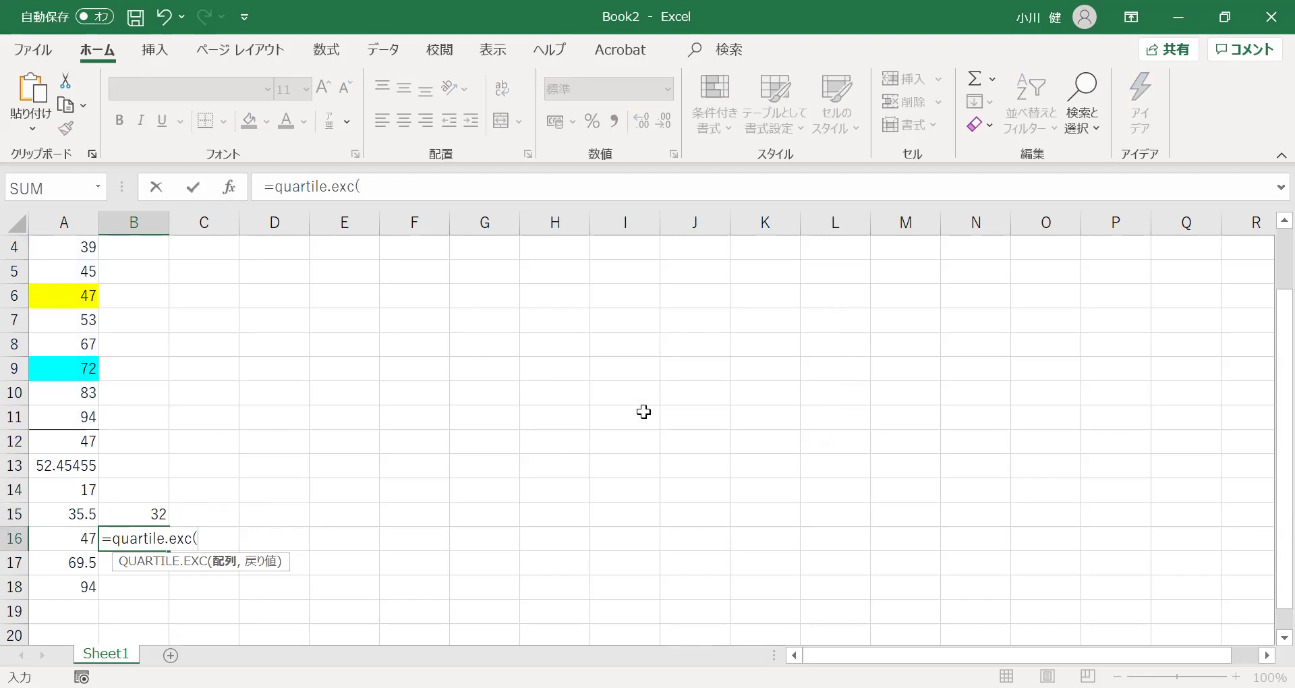
text(A1:A11)
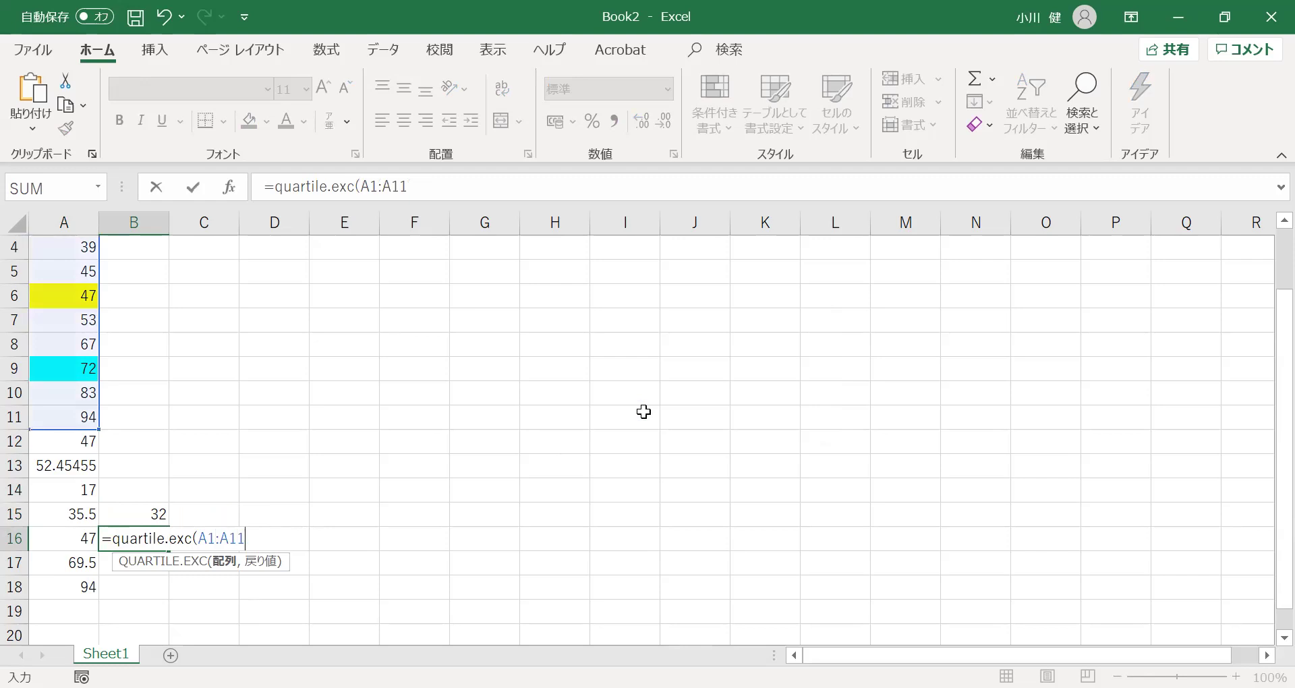
text(,2))
key(Return)
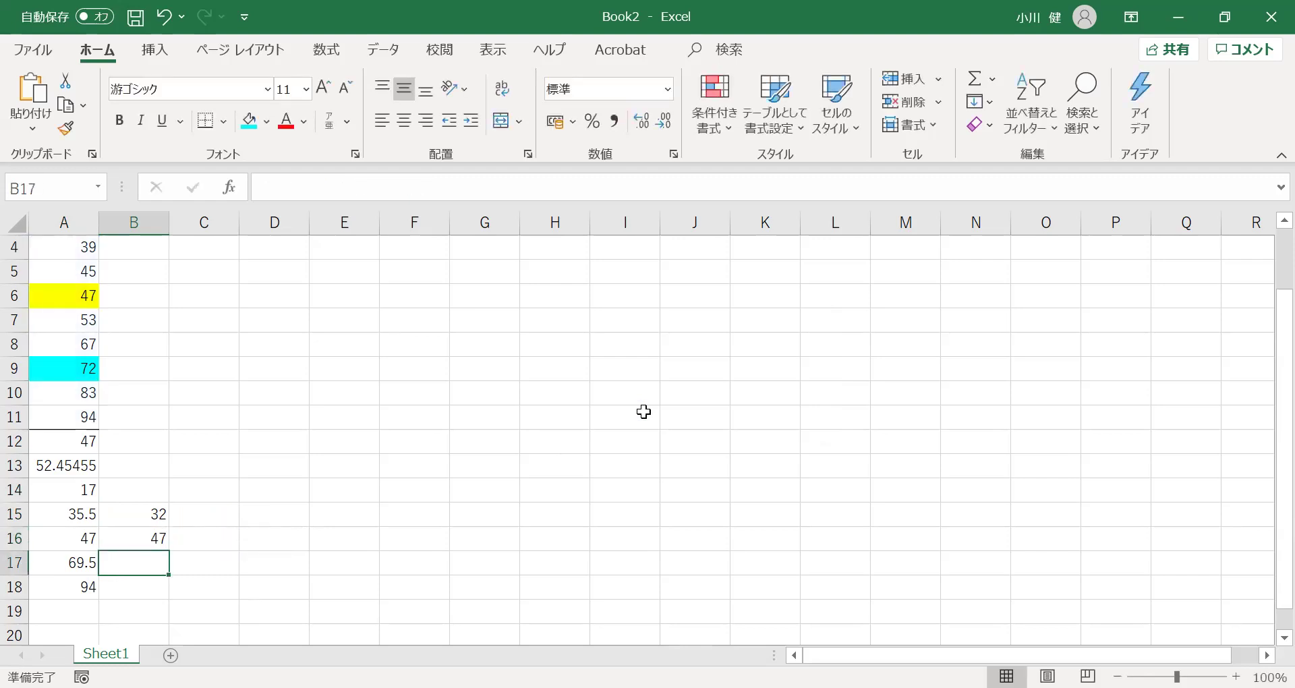
Calculate the exclusive third quartile of the data in cell B17 with =QUARTILE.EXC(A1:A11,3).
text(=)
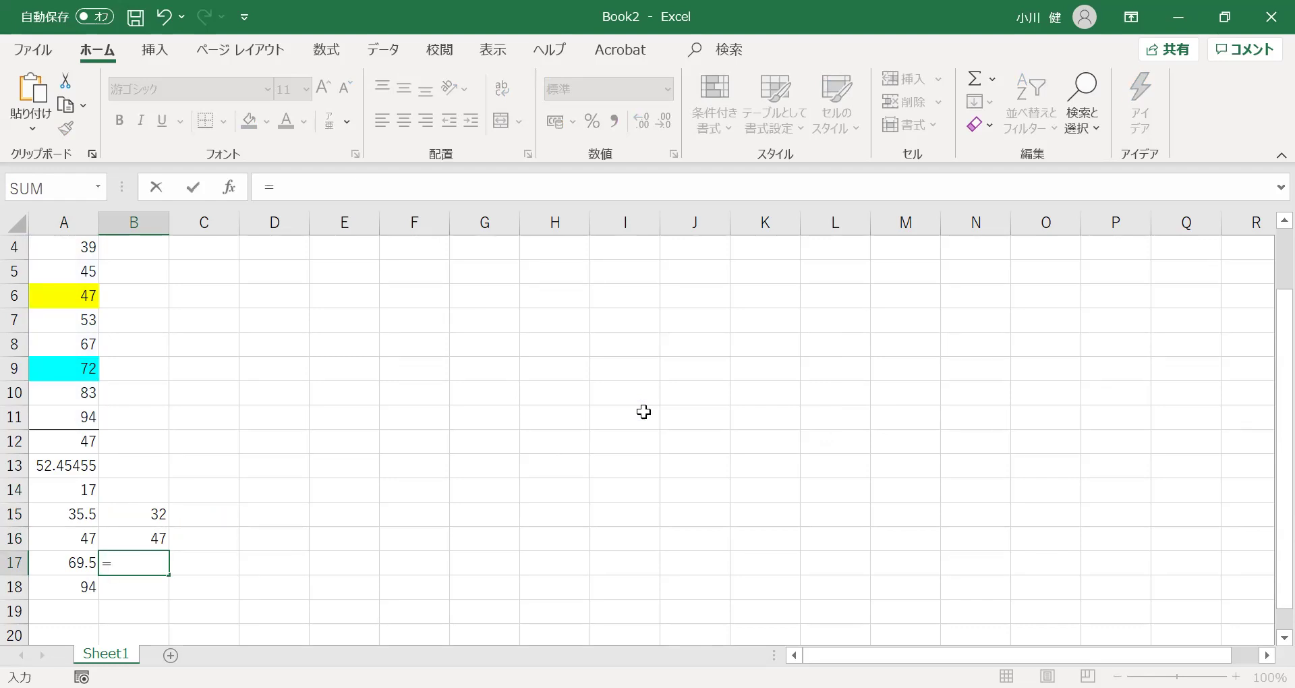
text(quartile.)
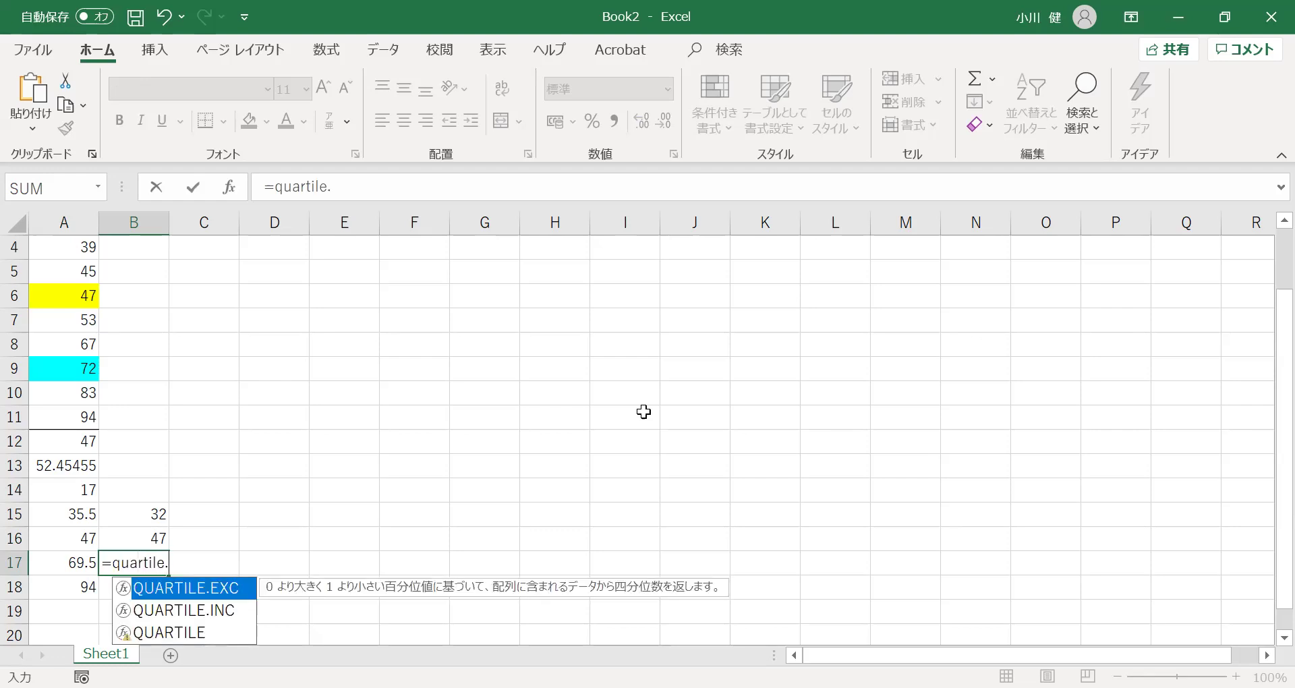
text(exc()
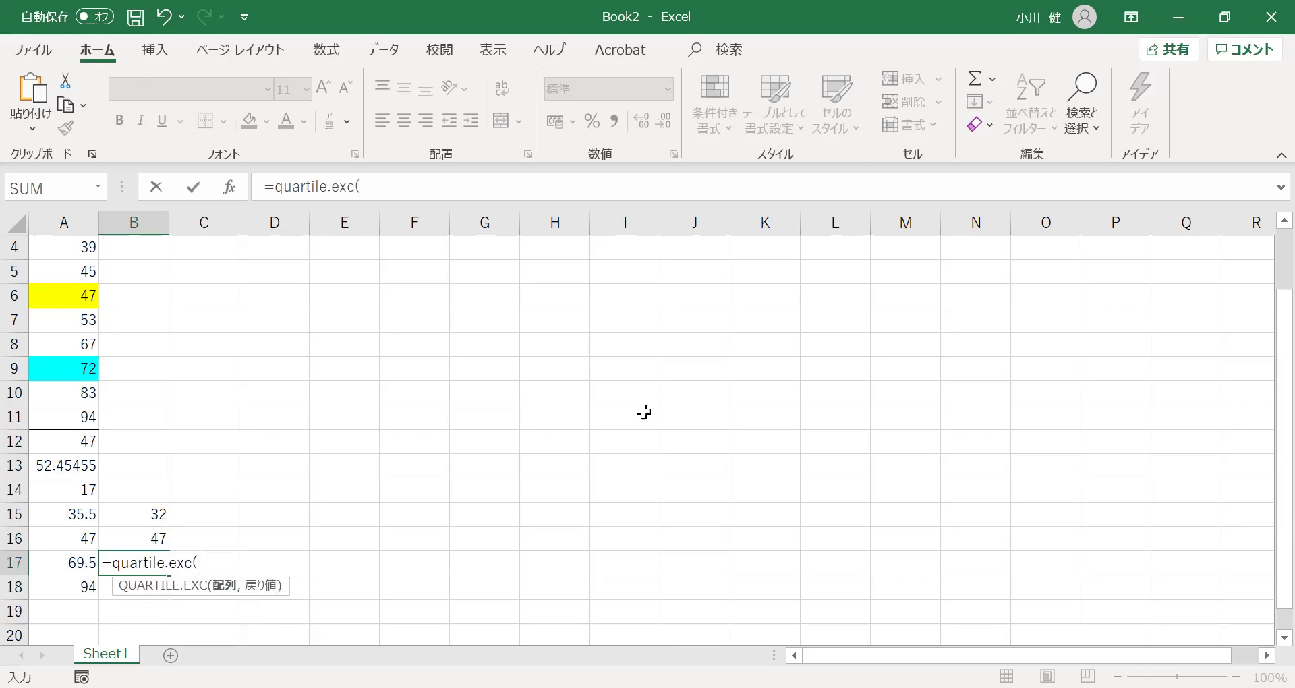
text(A1:A11)
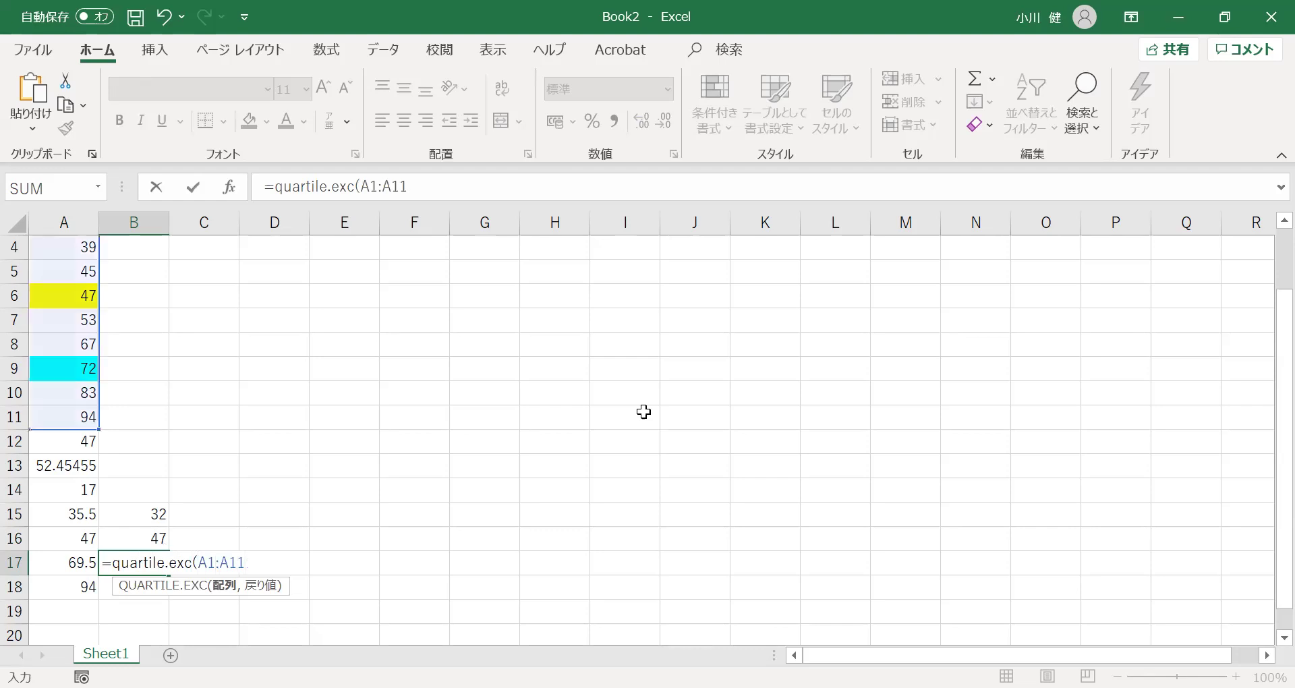
text(,3)
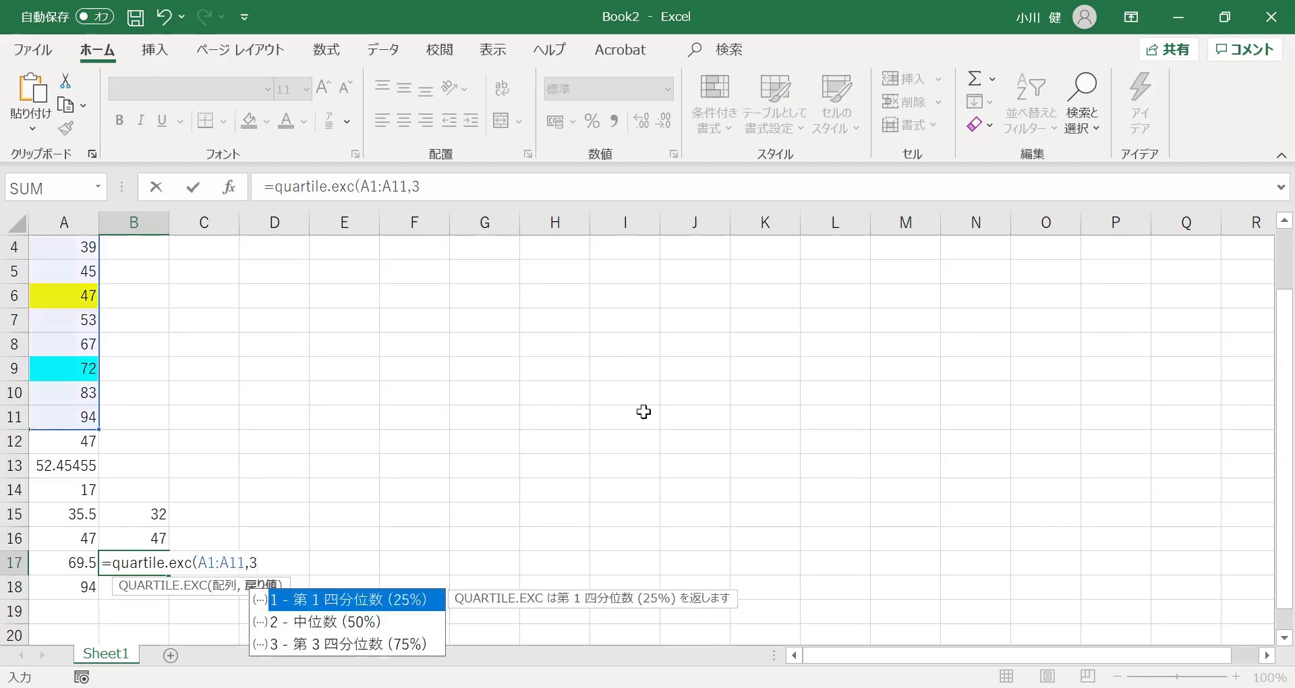
text())
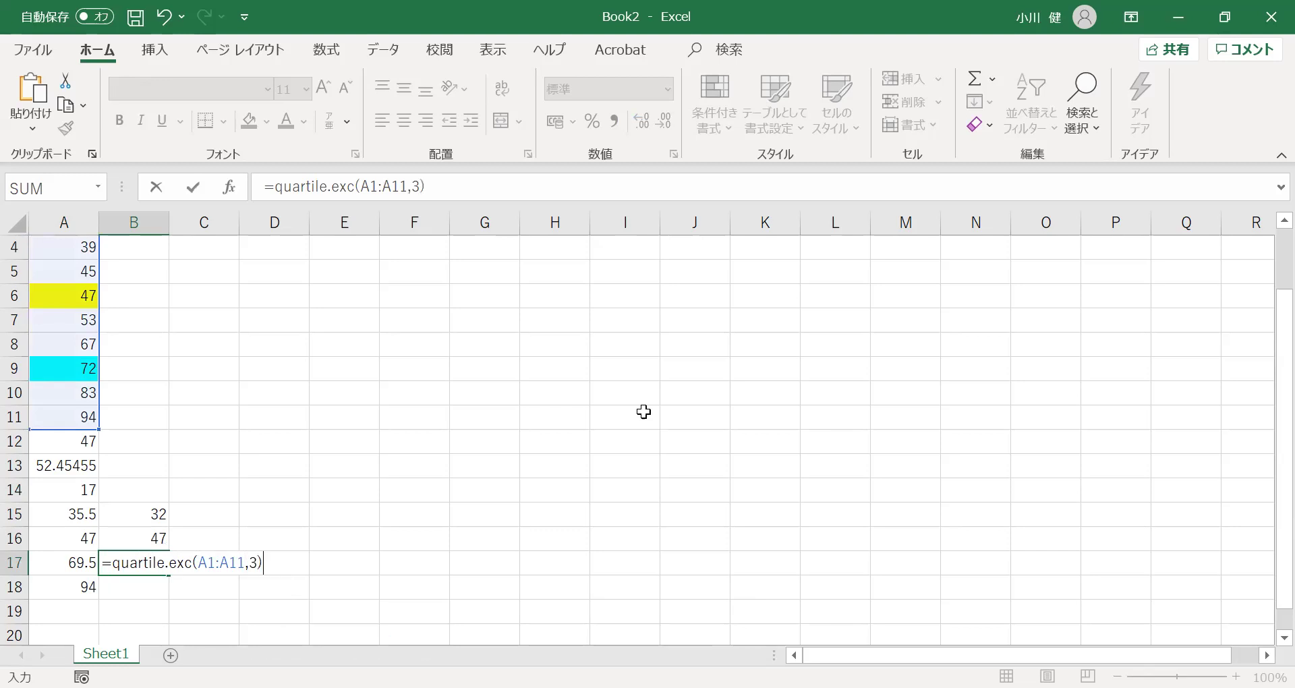
key(Return)
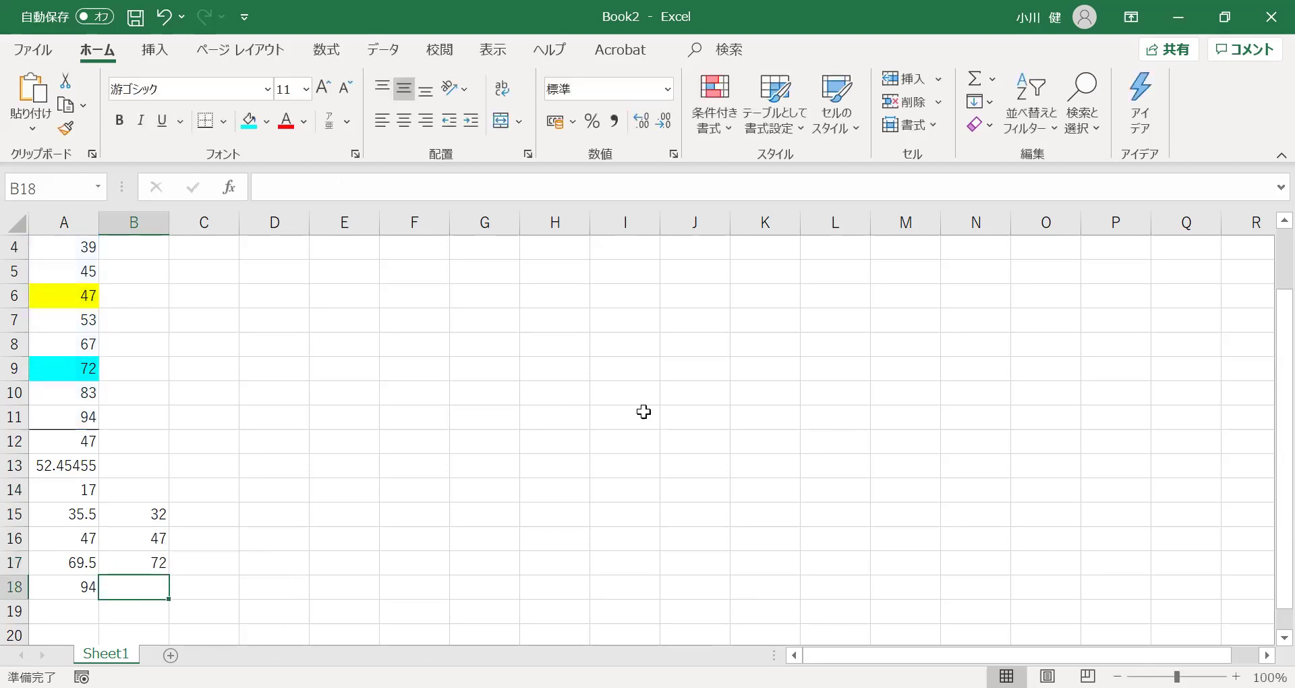
Go up and down column B to compare the QUARTILE.EXC results with the highlighted values in column A.
key(Up)
key(Up)
key(Up)
key(Up)
key(Up)
key(Up)
key(Up)
key(Up)
key(Up)
key(Up)
key(Up)
key(Up)
key(Up)
key(Up)
key(Up)
key(Up)
key(Up)
key(Down)
key(Down)
key(Down)
key(Down)
key(Down)
key(Down)
key(Down)
key(Down)
key(Down)
key(Down)
key(Down)
key(Down)
key(Down)
key(Down)
key(Down)
key(Down)
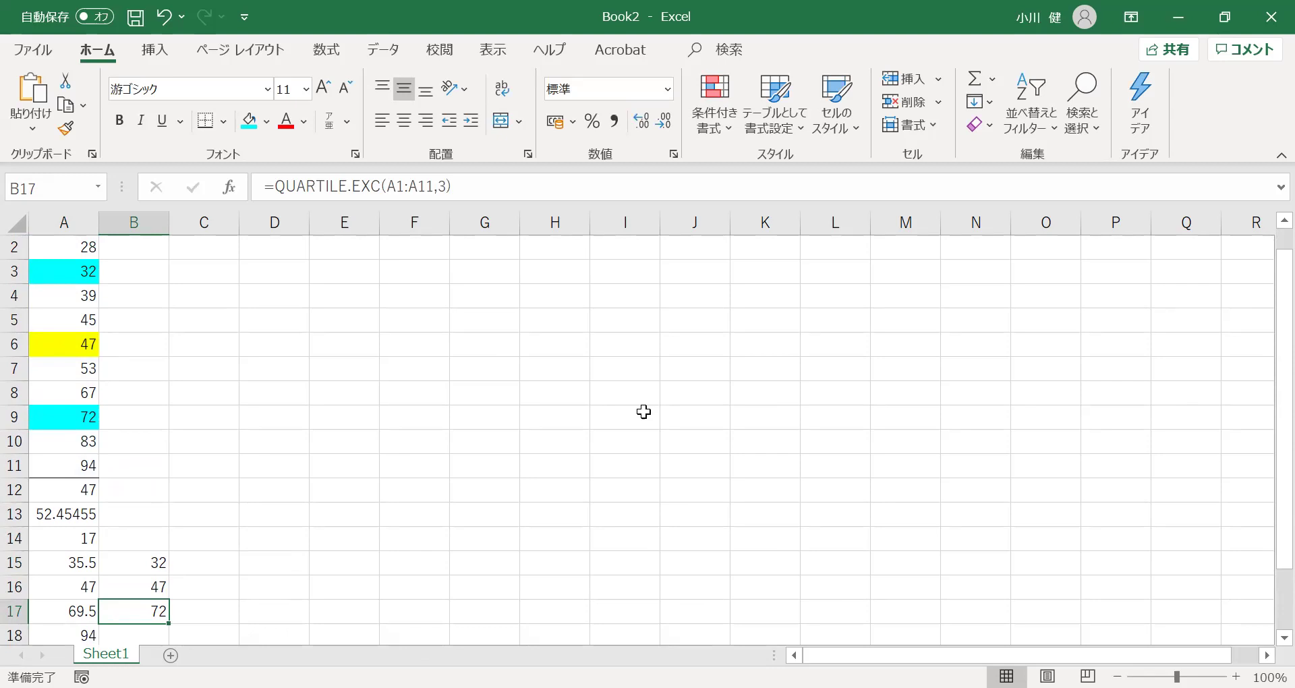
key(Up)
key(Up)
key(Up)
key(Up)
key(Up)
key(Up)
key(Up)
key(Up)
key(Up)
Calculate the minimum of the data in cell B14 with =MIN(A1:A11).
key(Down)
key(Down)
key(Down)
key(Down)
key(Down)
key(Down)
key(Down)
key(Up)
text(=)
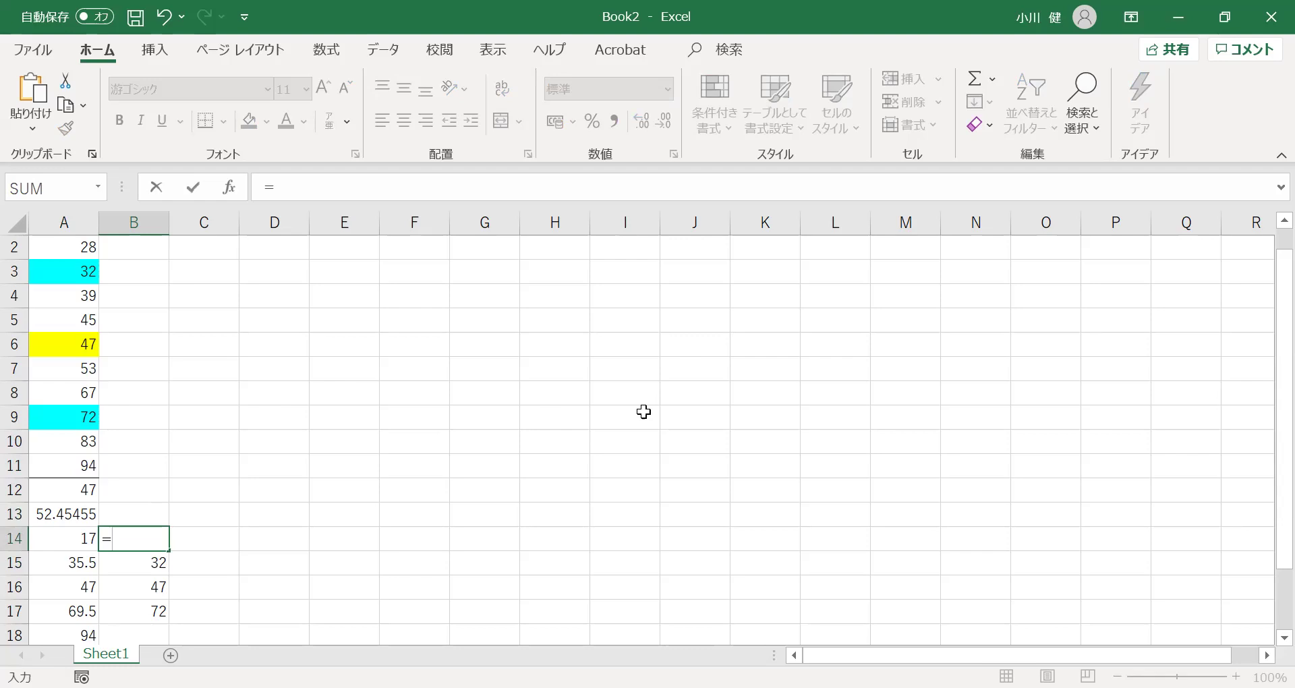
text(min(A1:)
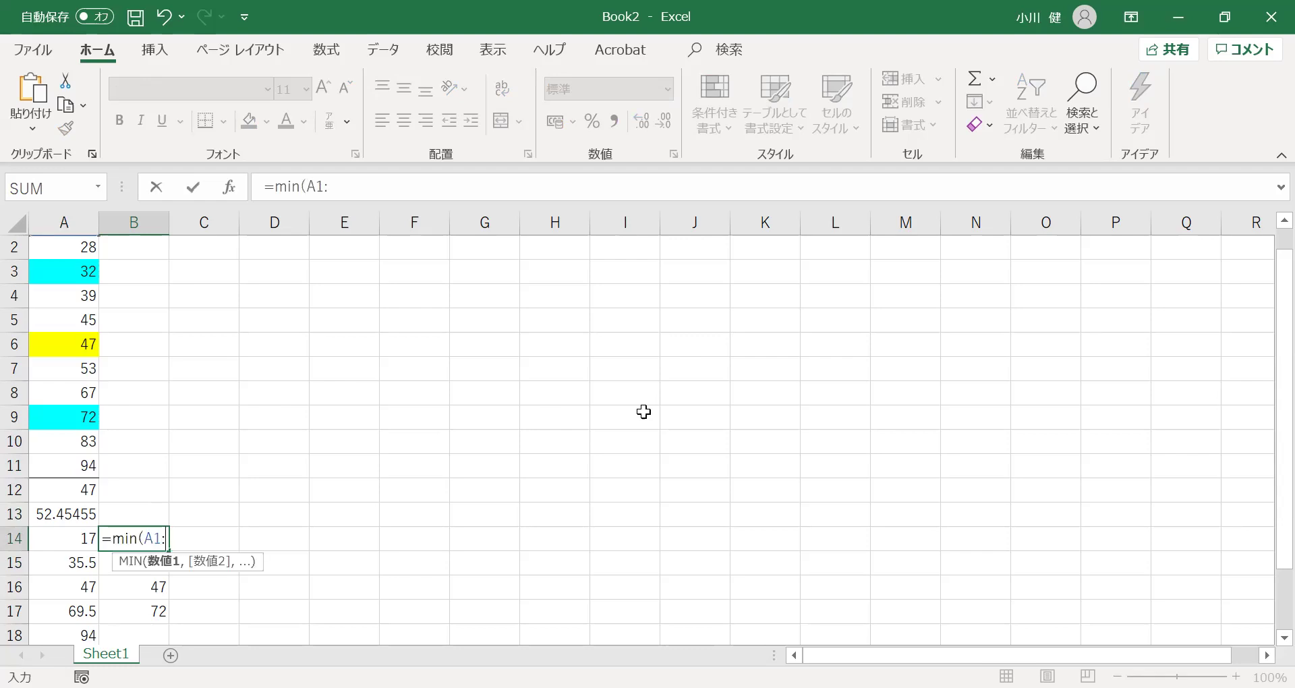
text(A11))
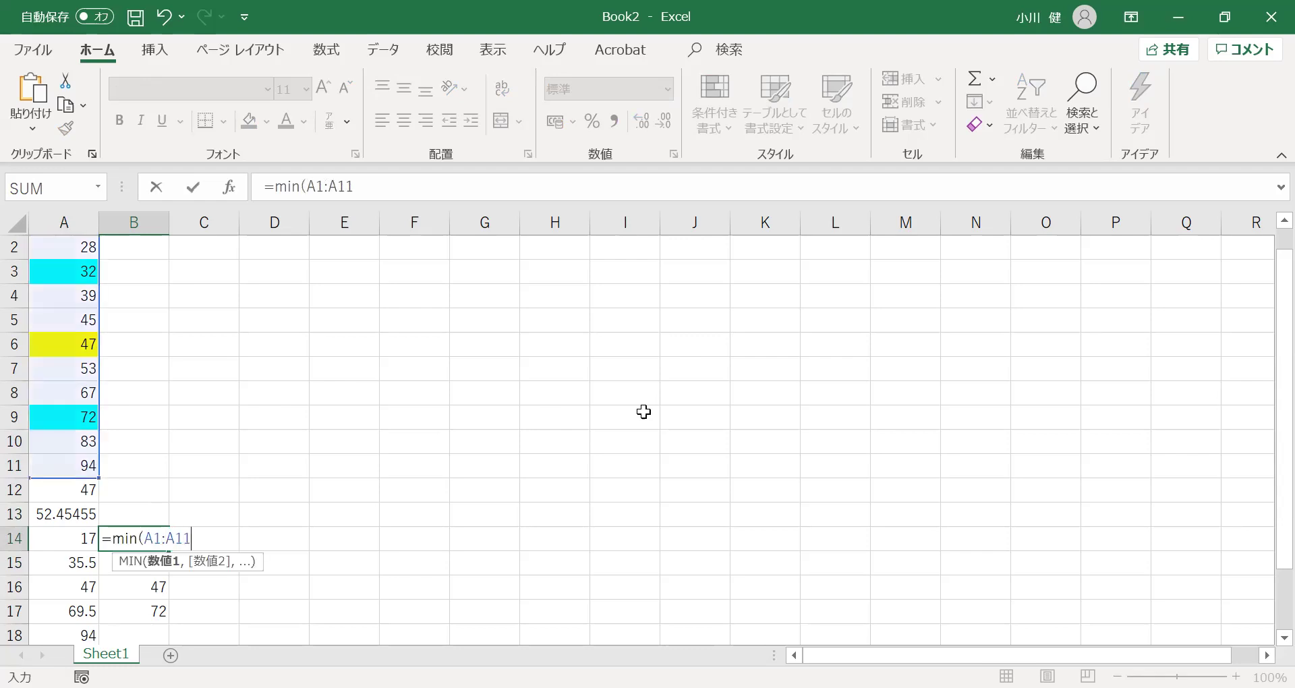
key(Return)
Calculate the maximum of the data in cell B18 with =MAX(A1:A11).
key(Down)
key(Down)
key(Down)
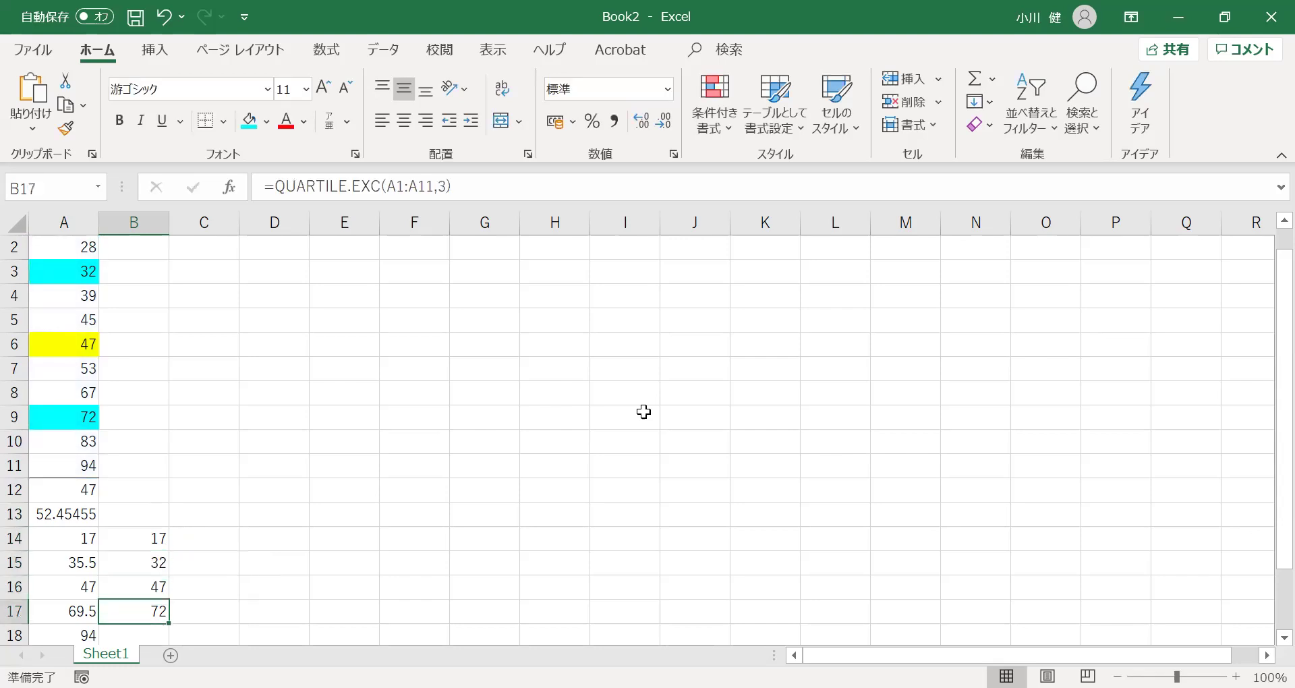
text(=)
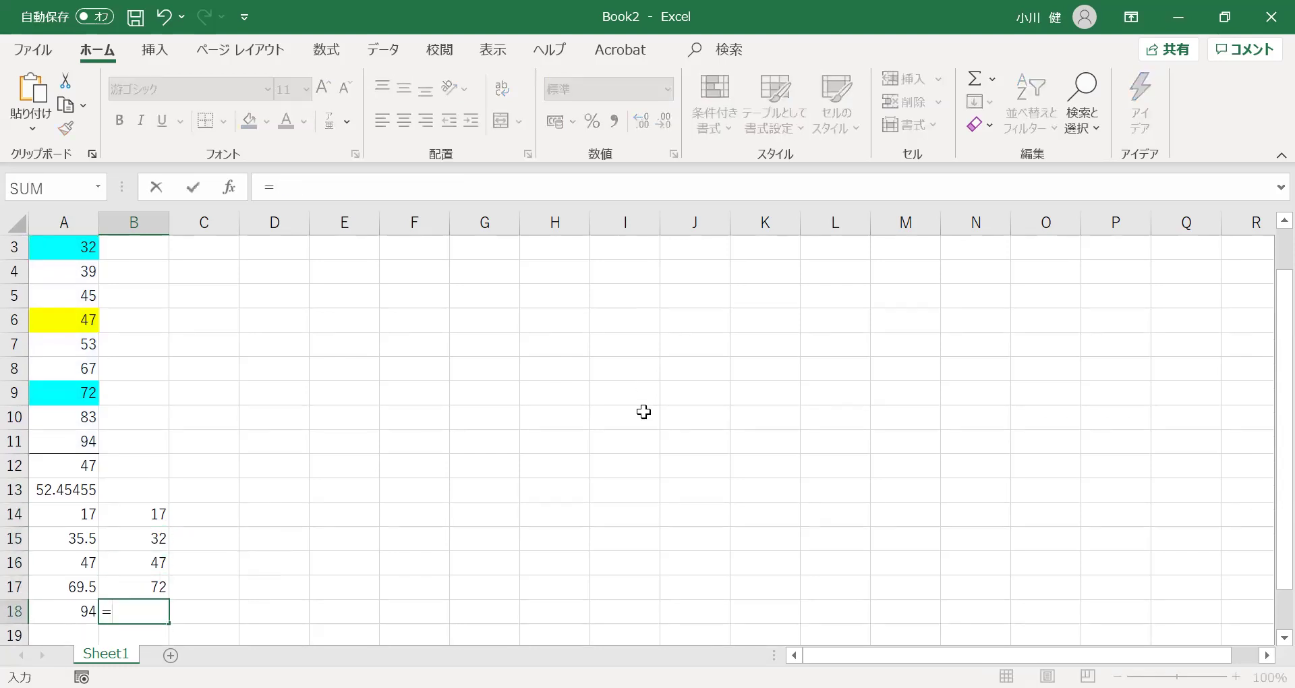
text(Max()
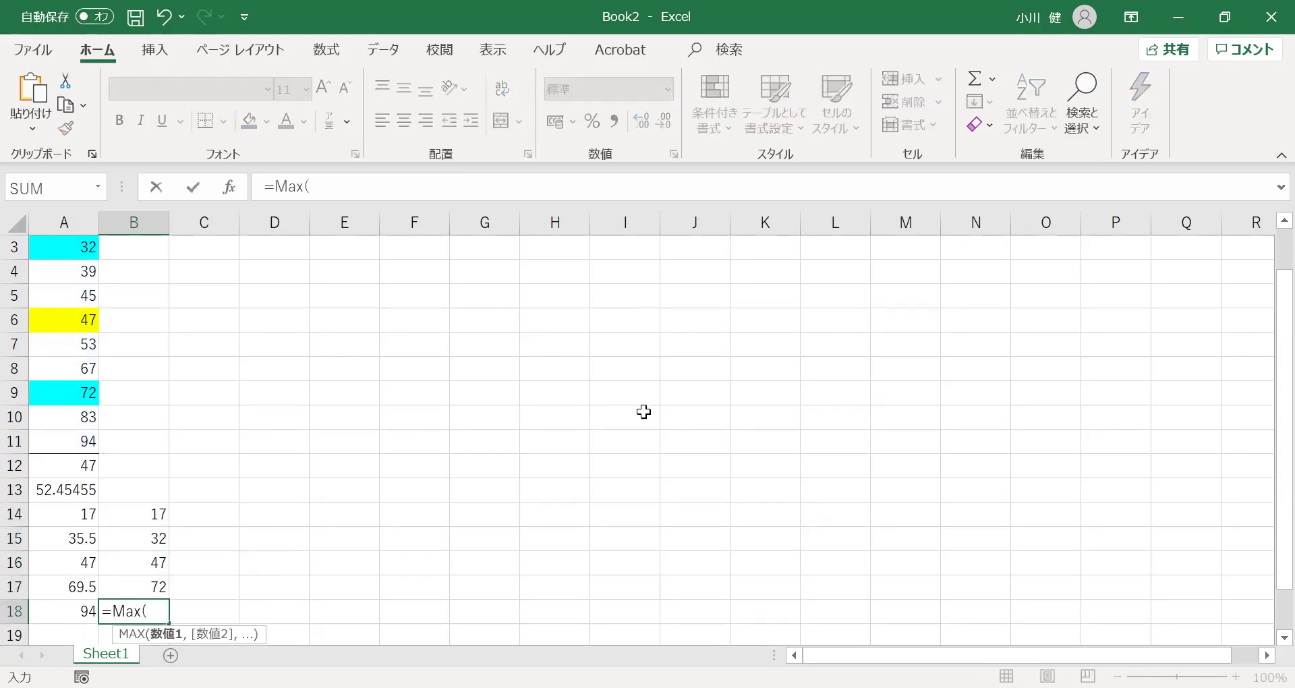
text(A1:A11))
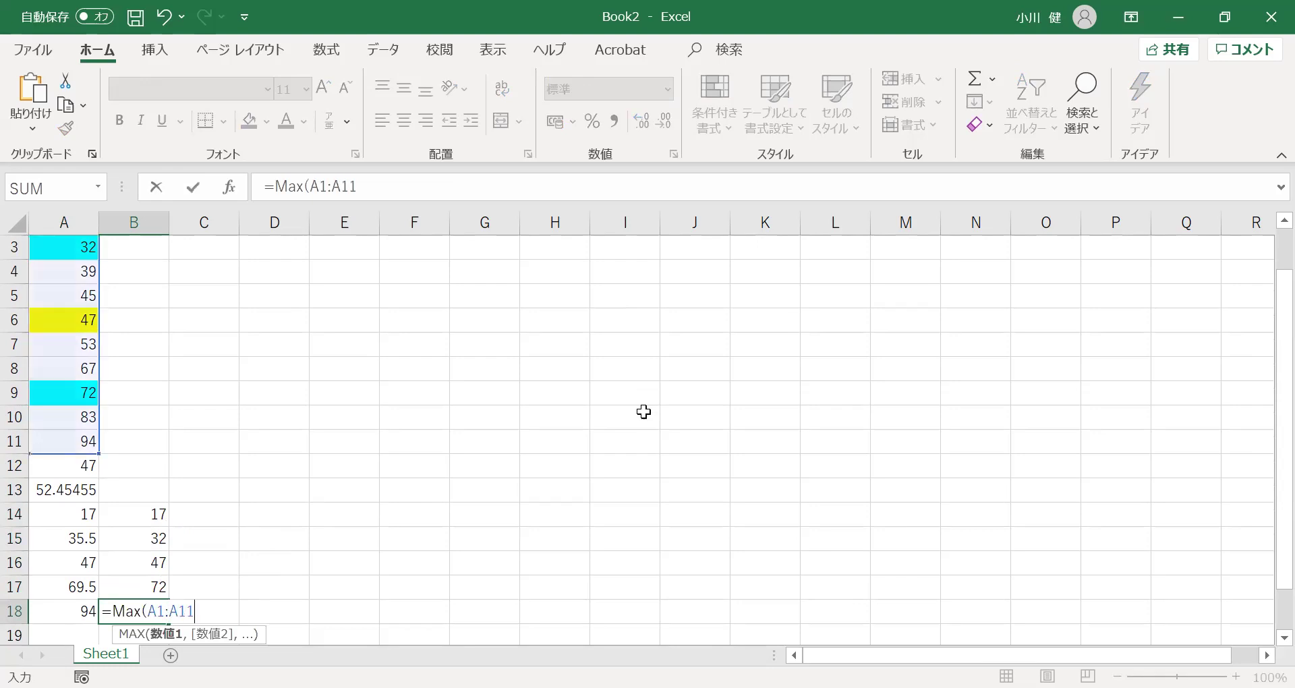
key(Return)
Go back up column B to cell B1 to review the original data alongside both sets of results.
key(Up)
key(Up)
key(Up)
key(Up)
key(Up)
key(Up)
key(Up)
key(Up)
key(Up)
key(Up)
key(Up)
key(Up)
key(Up)
key(Up)
key(Up)
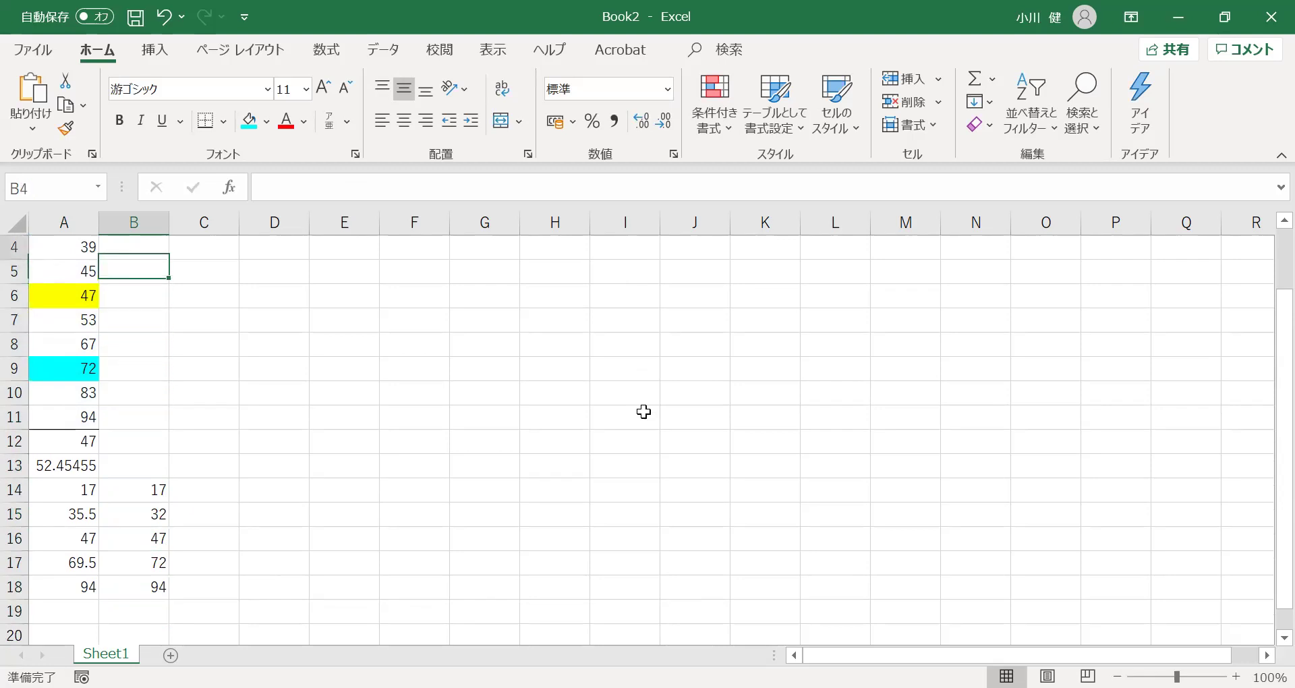
key(Up)
key(Up)
key(Up)
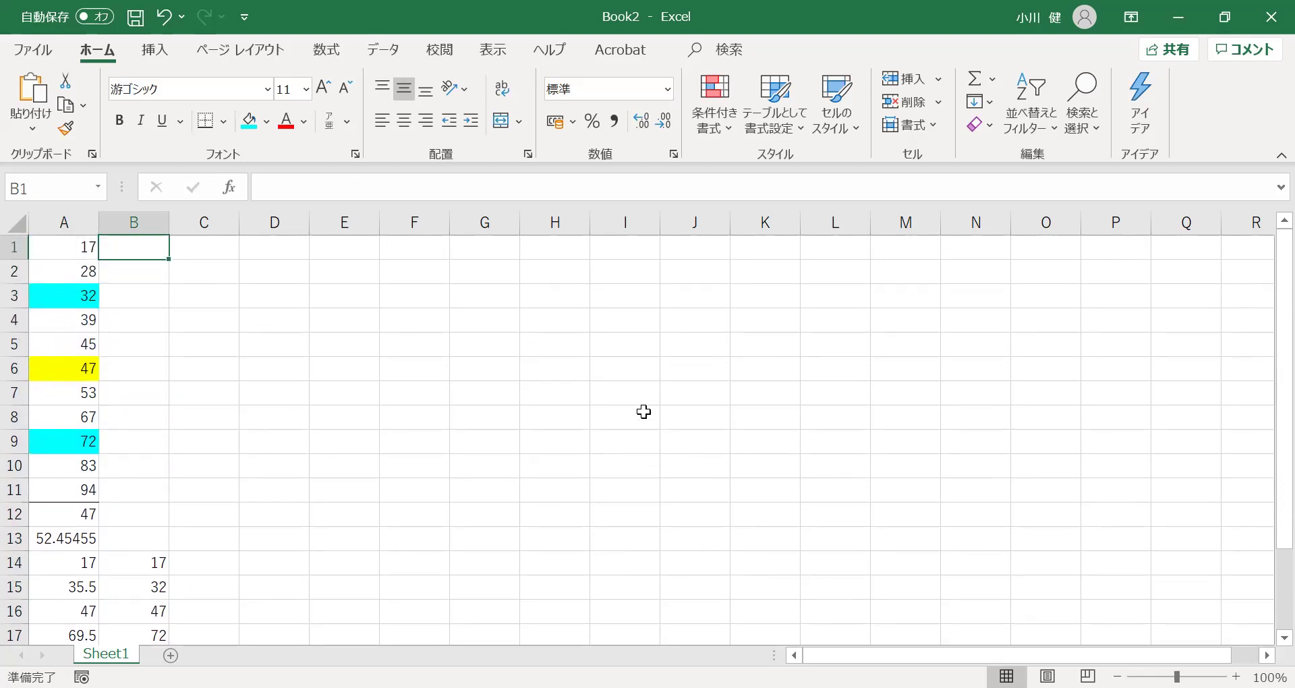
Insert a box-and-whisker chart (箱ひげ図) of the data in A1:A11.
key(Left)
key(shift+Down)
key(shift+Down)
key(shift+Down)
key(shift+Down)
key(shift+Down)
key(shift+Down)
key(shift+Down)
key(shift+Down)
key(shift+Down)
key(shift+Down)
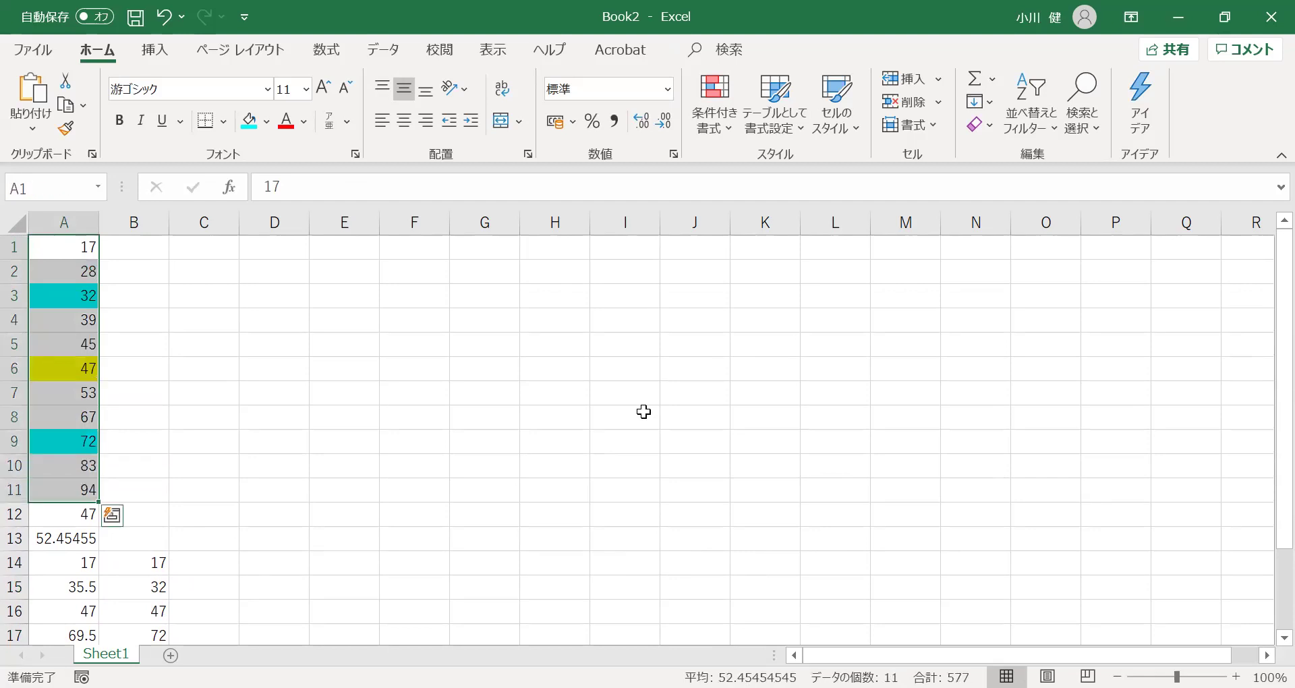
click(159, 51)
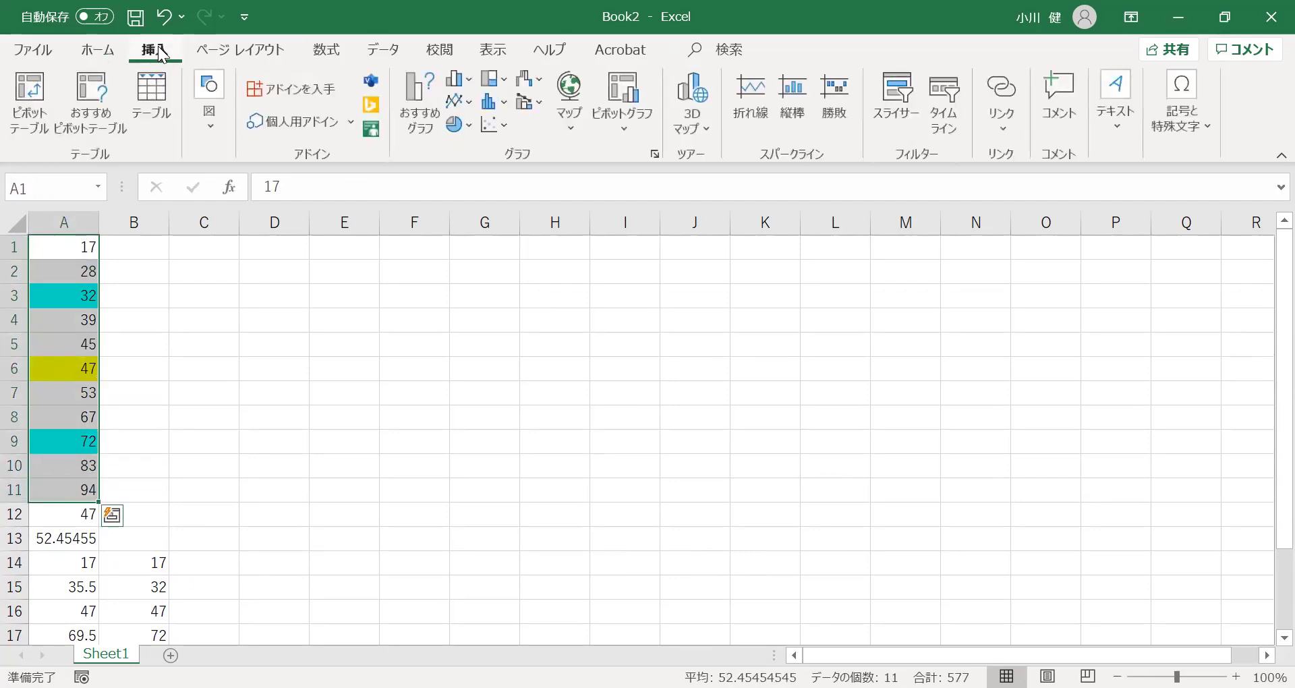
click(652, 155)
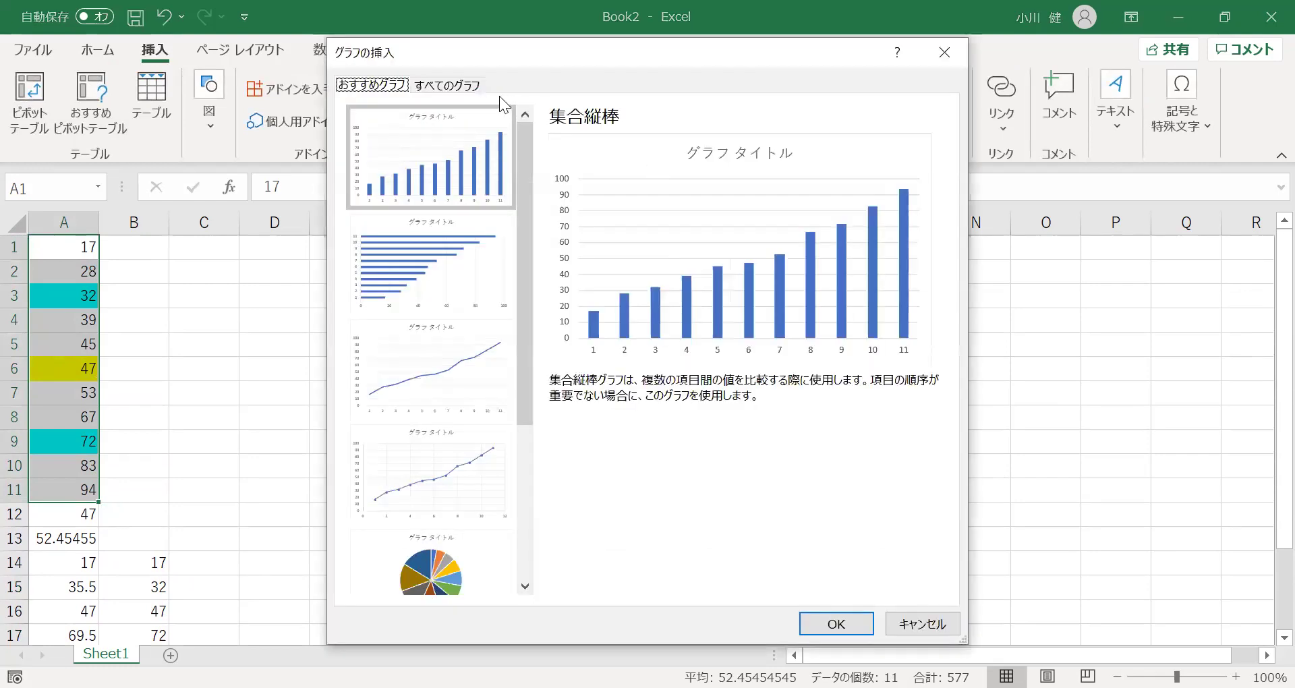
click(453, 87)
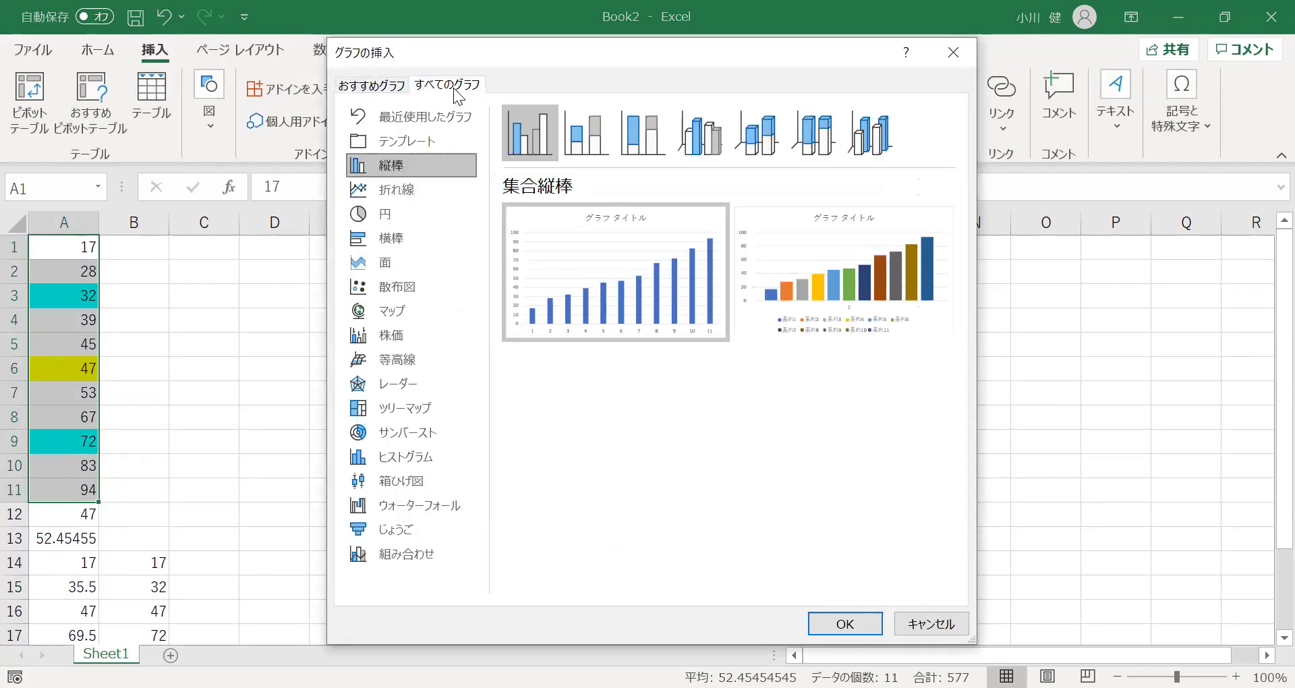
click(429, 481)
mouse_move(611, 248)
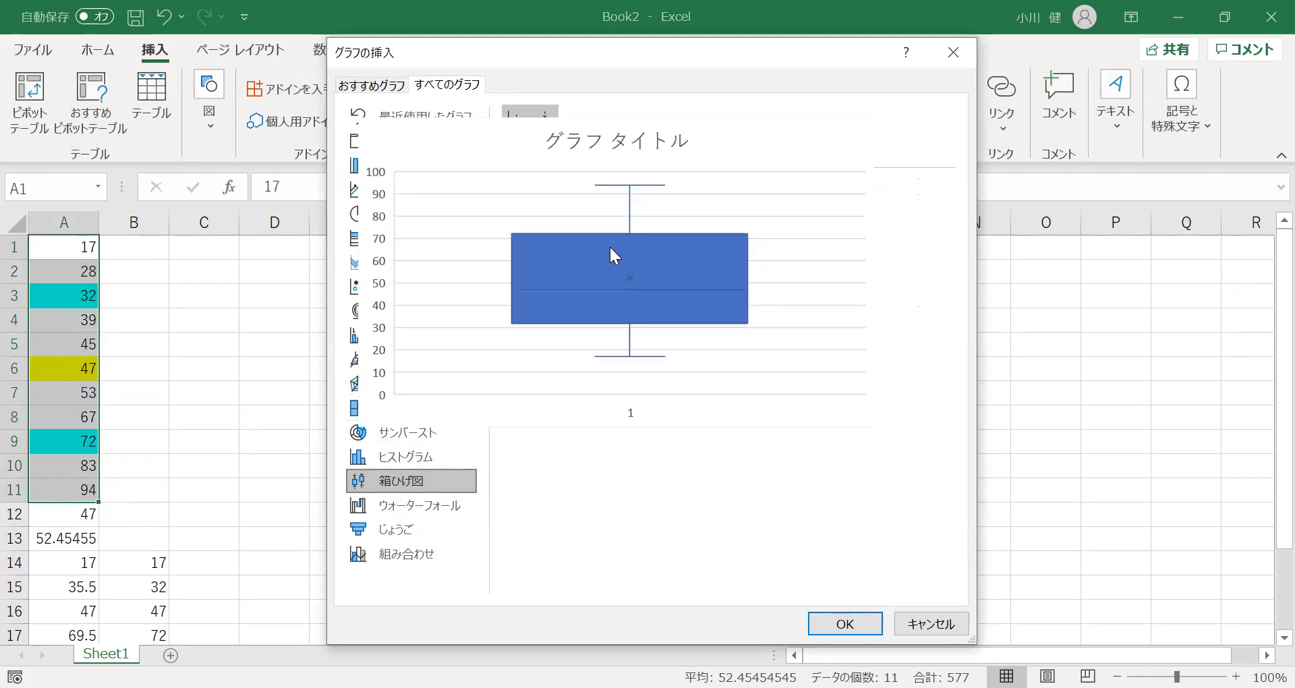
click(843, 625)
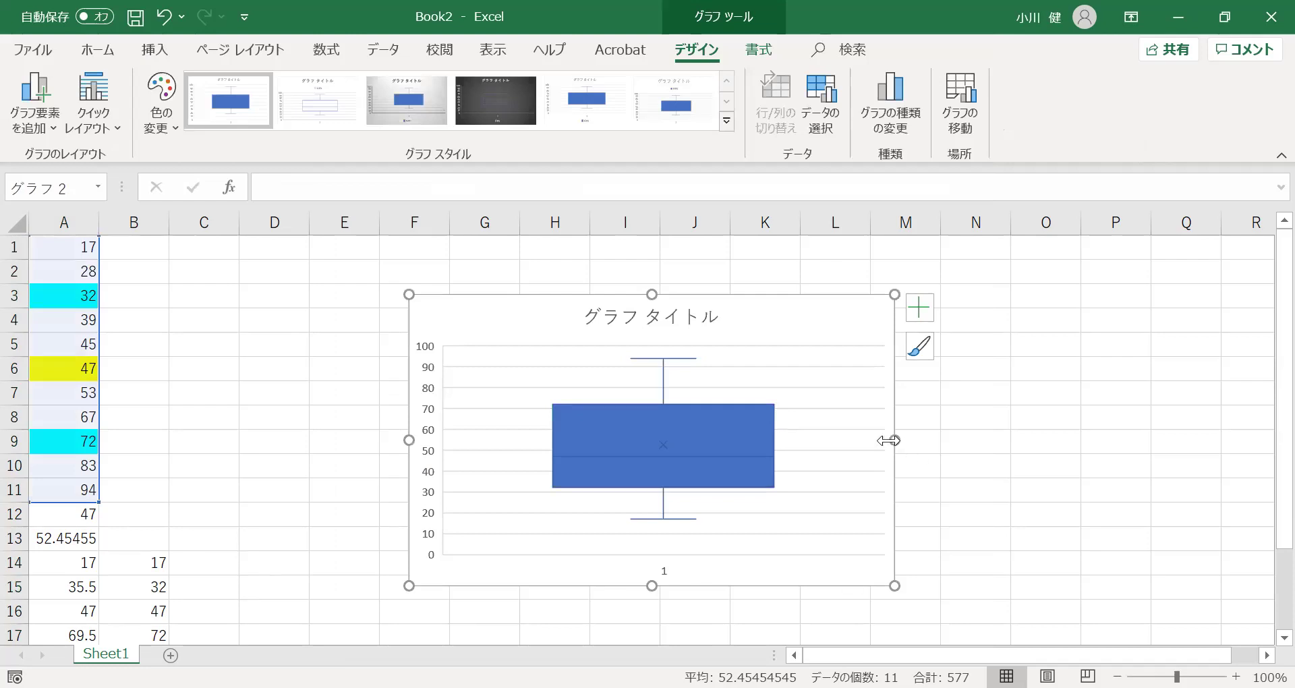
Apply the second chart style with the unfilled box and change the chart title to 例1.
click(314, 108)
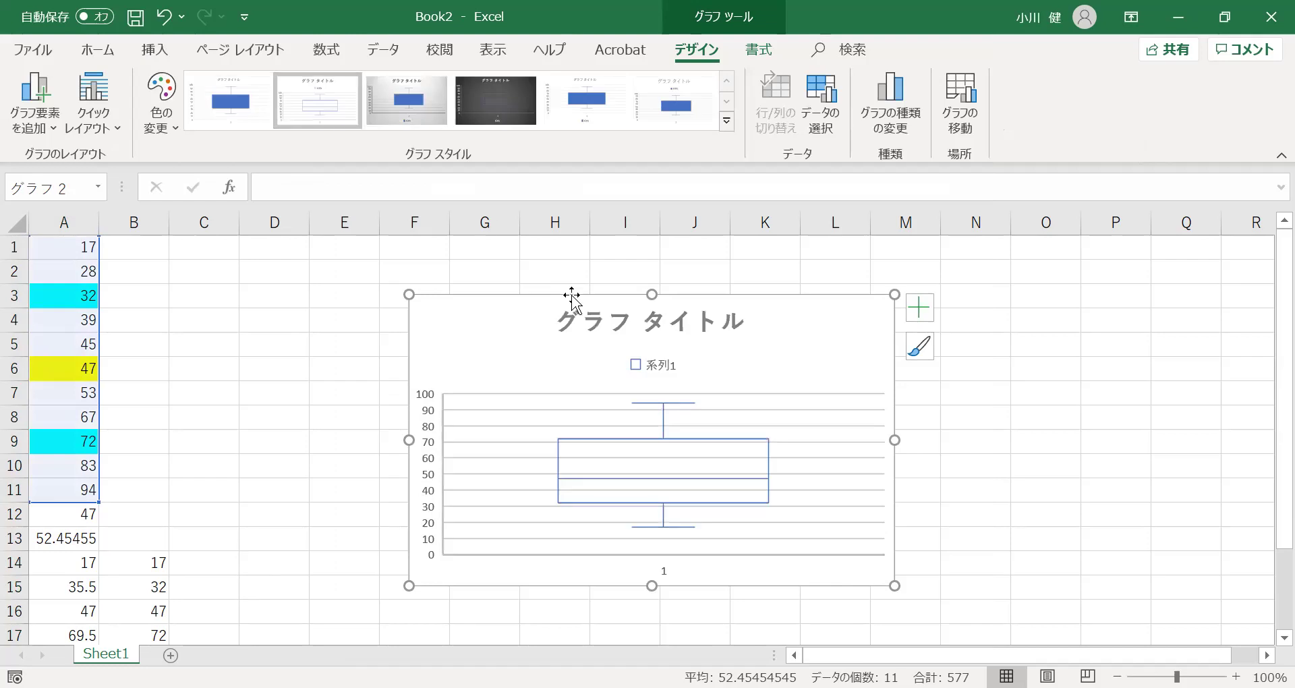
click(631, 318)
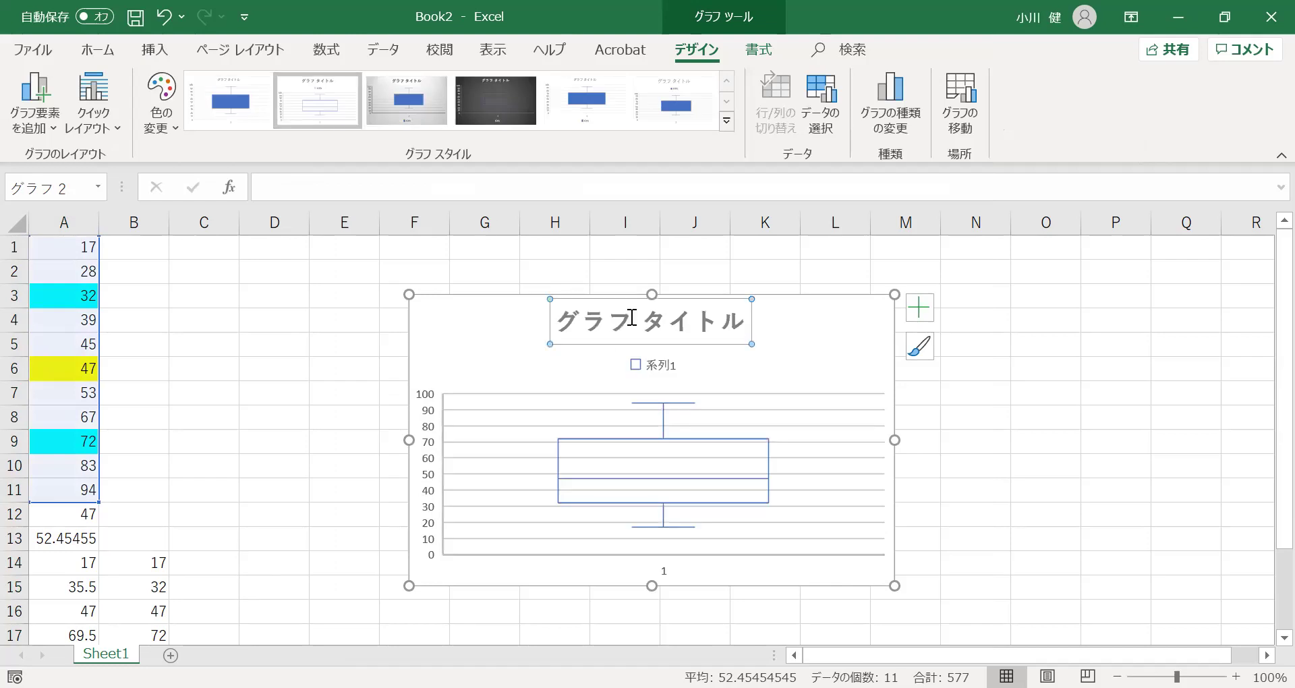
click(573, 318)
key(ctrl+a)
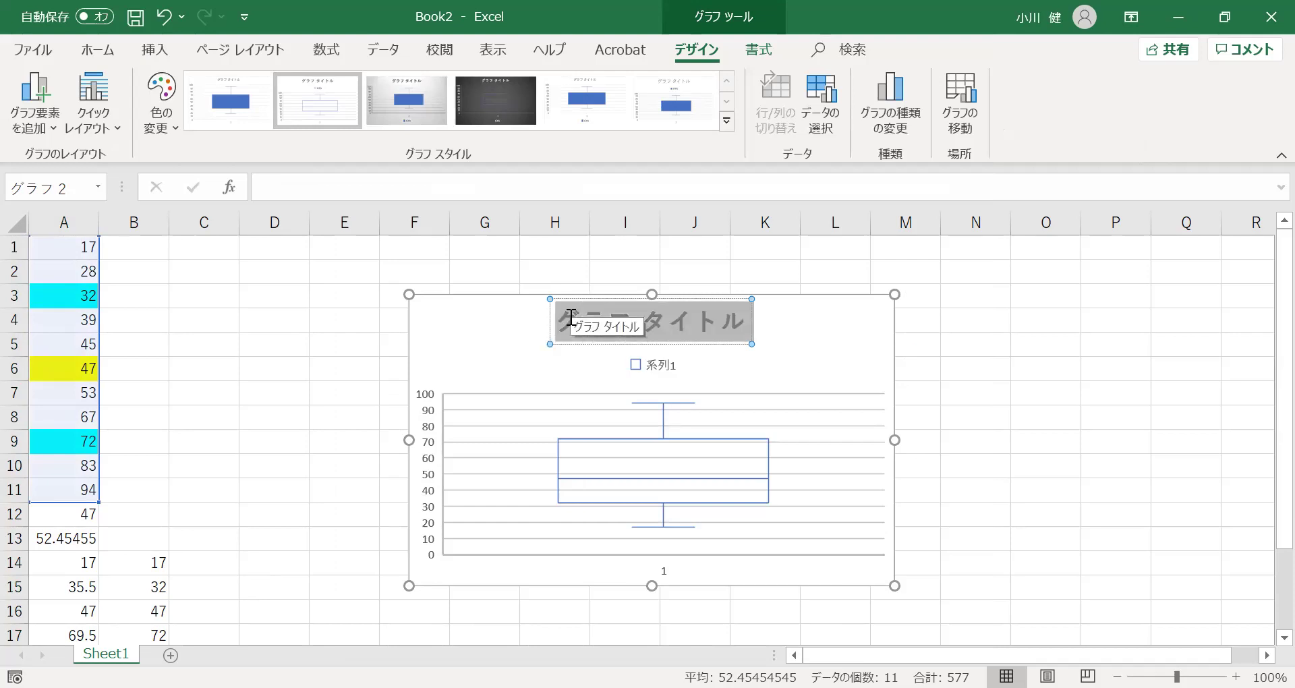
key(BackSpace)
text(REI)
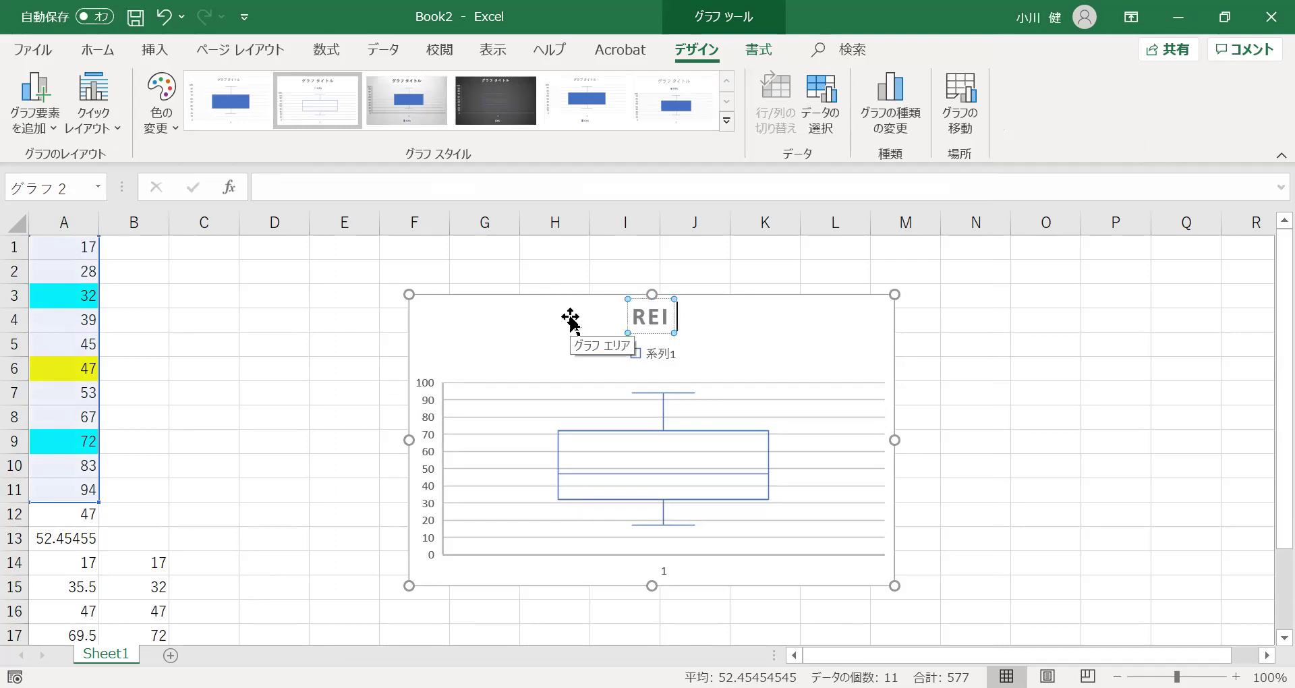
key(BackSpace)
key(BackSpace)
key(BackSpace)
text(例1)
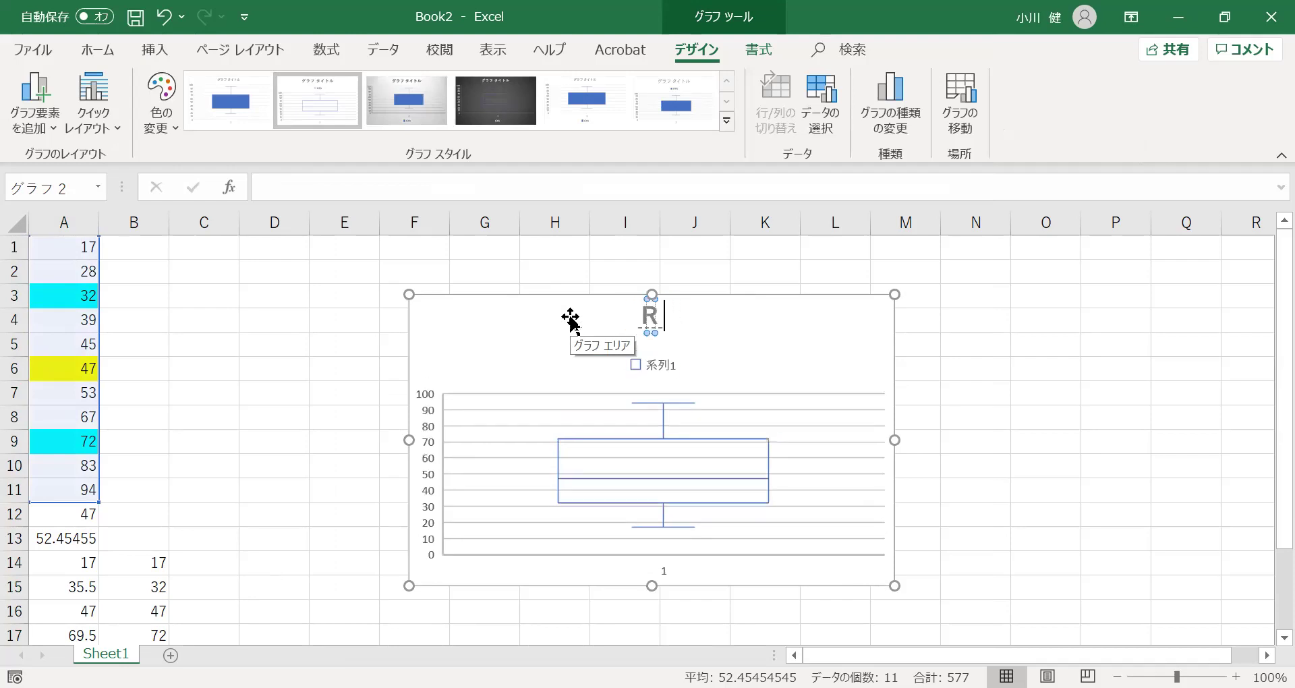
Turn on the mean marker (平均マーカーを表示する) in the box plot's data series formatting.
click(653, 459)
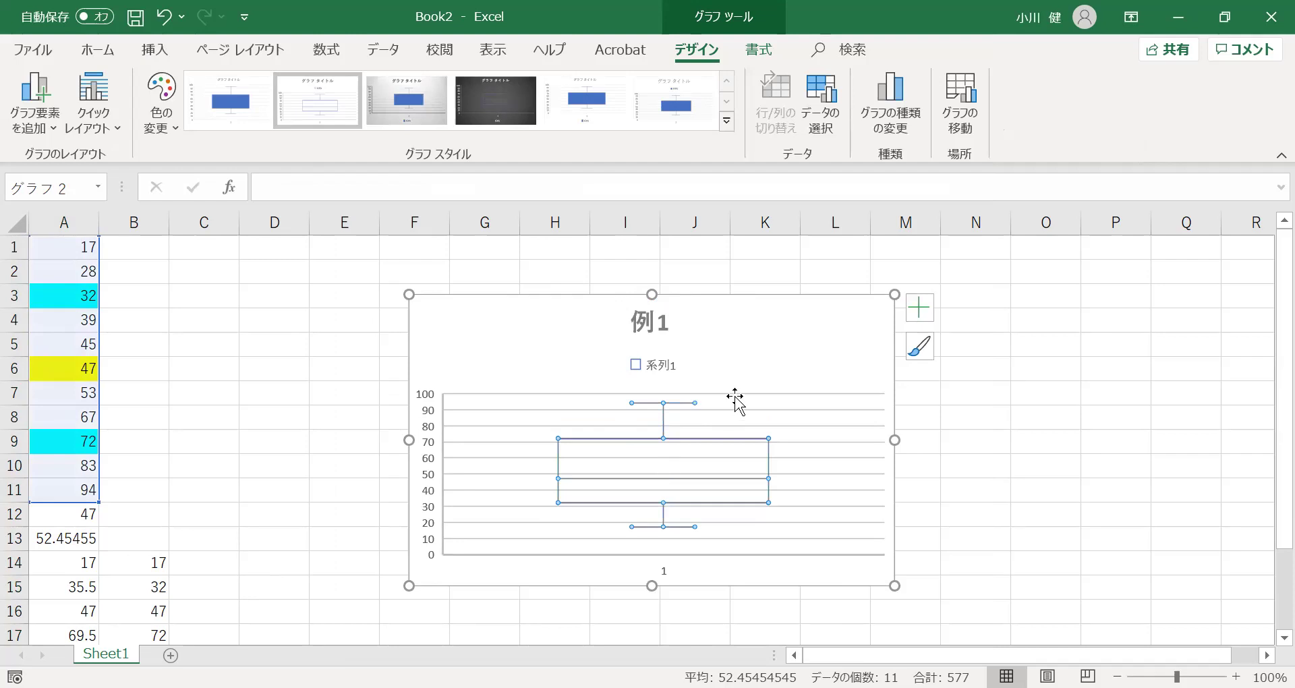
right_click(639, 461)
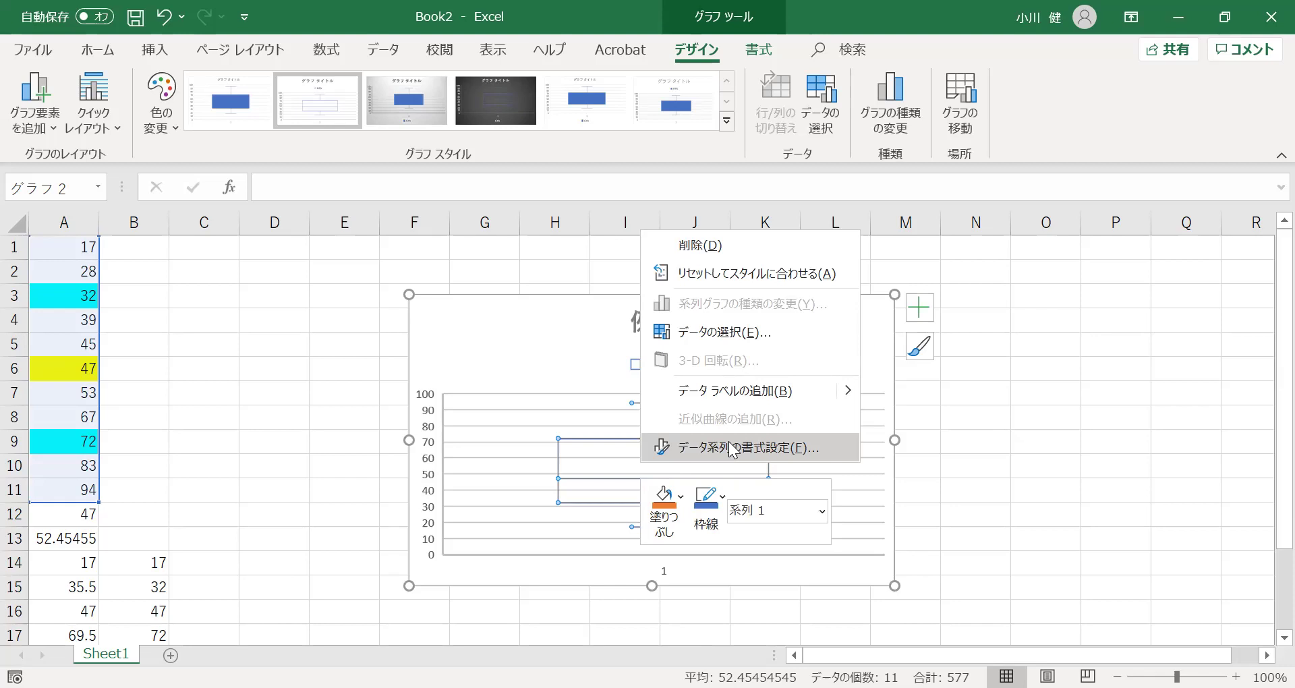
click(731, 449)
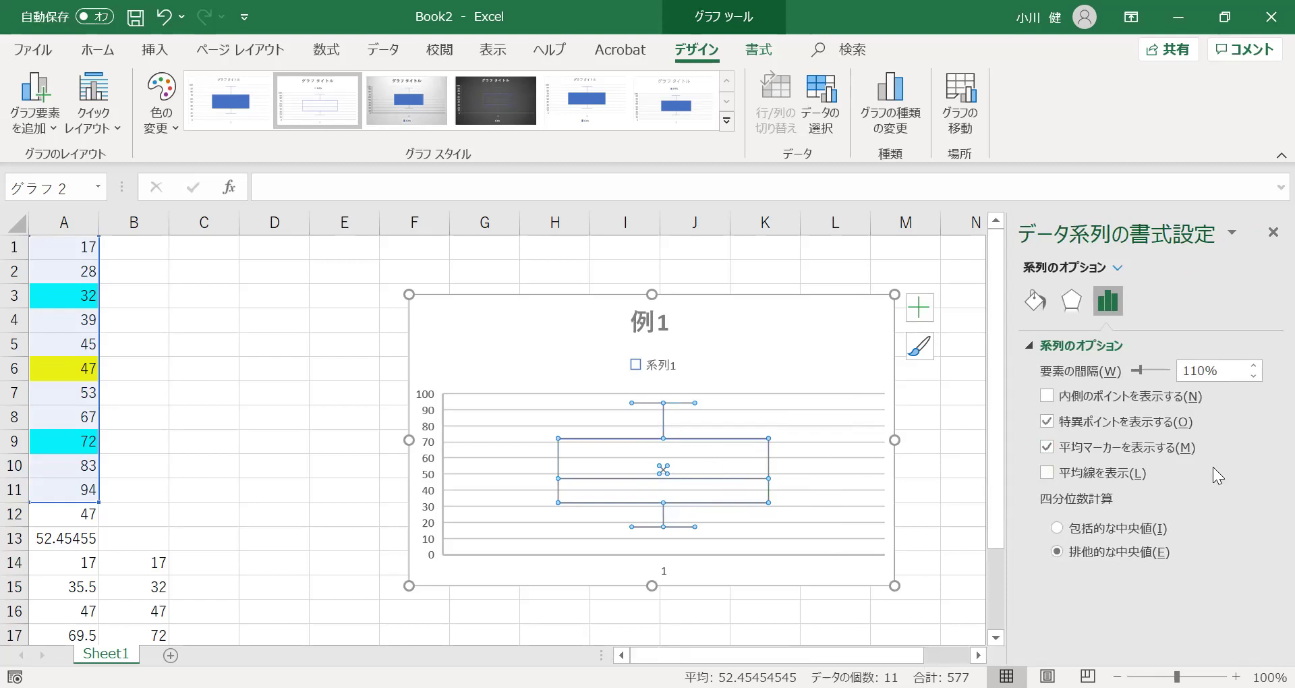
Look through the chart area's size, property and text formatting options, and close the formatting settings.
click(830, 343)
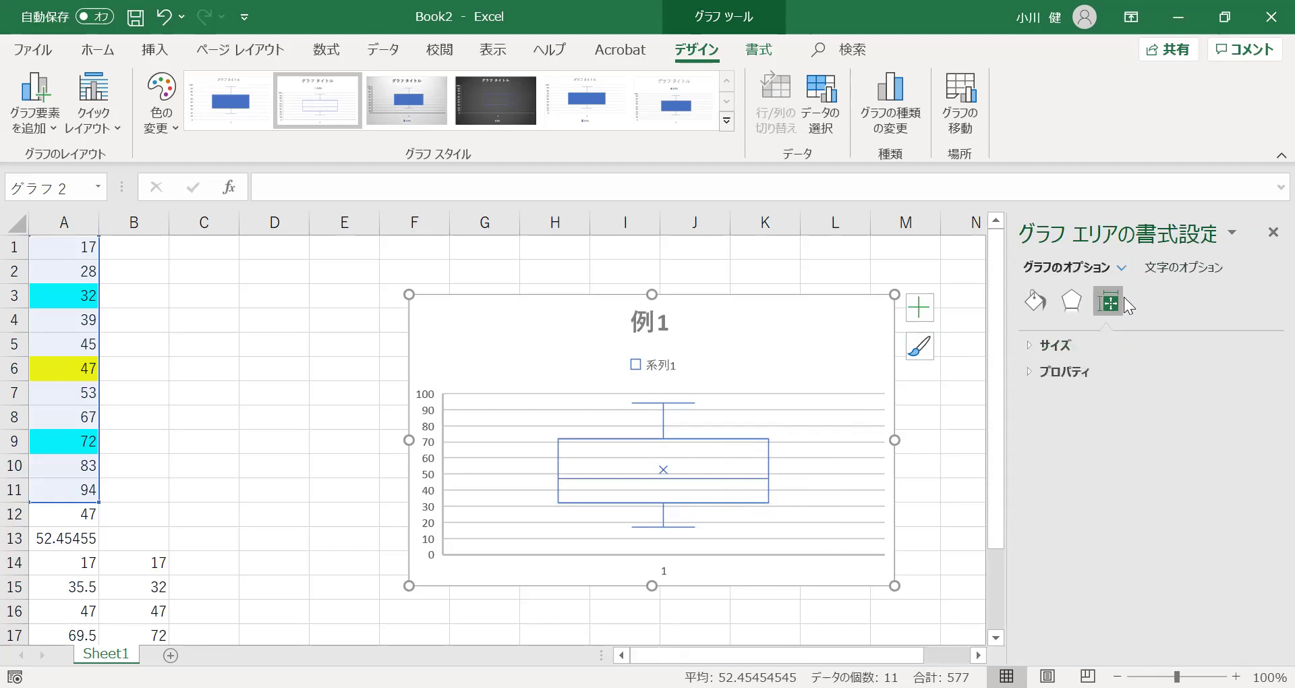
click(1034, 343)
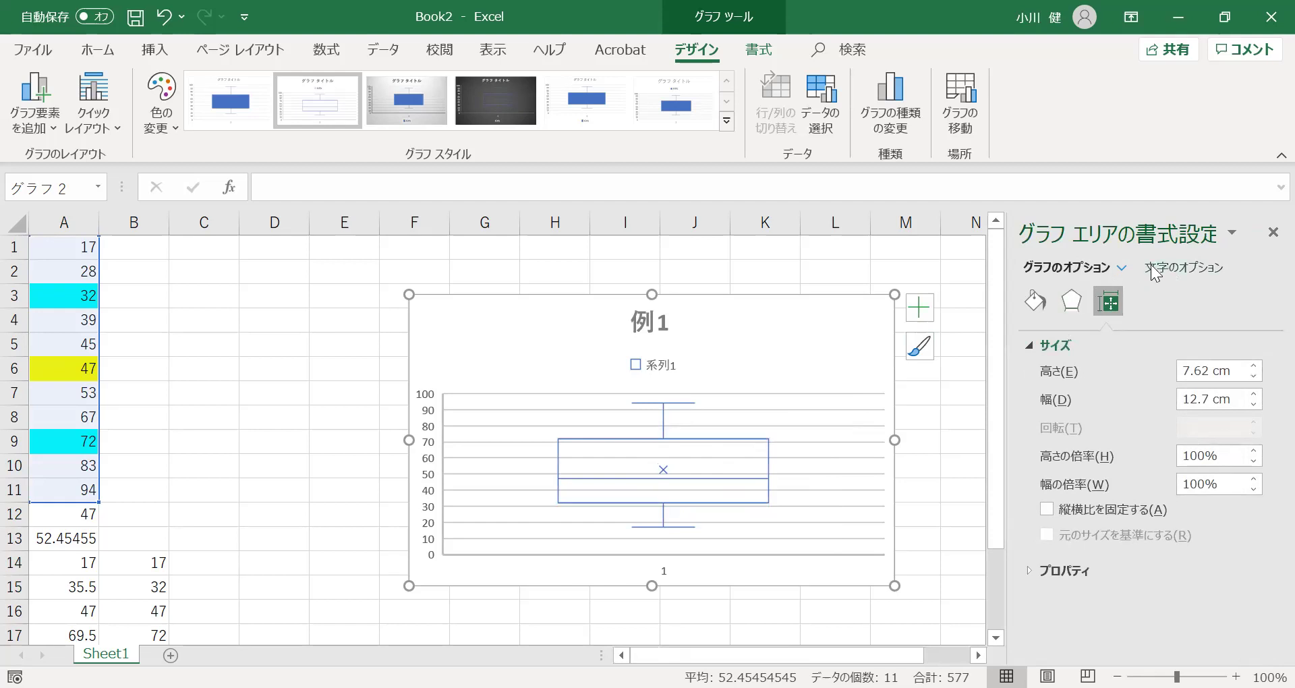
click(1117, 268)
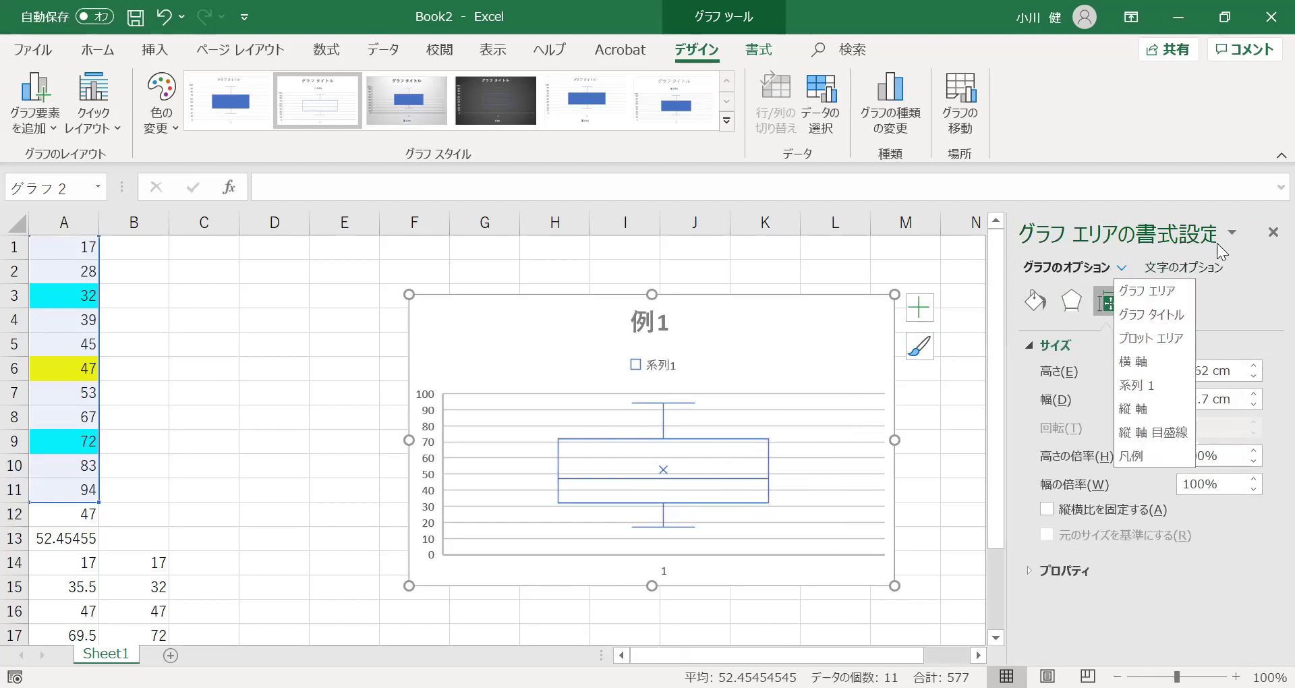
key(Escape)
click(1034, 570)
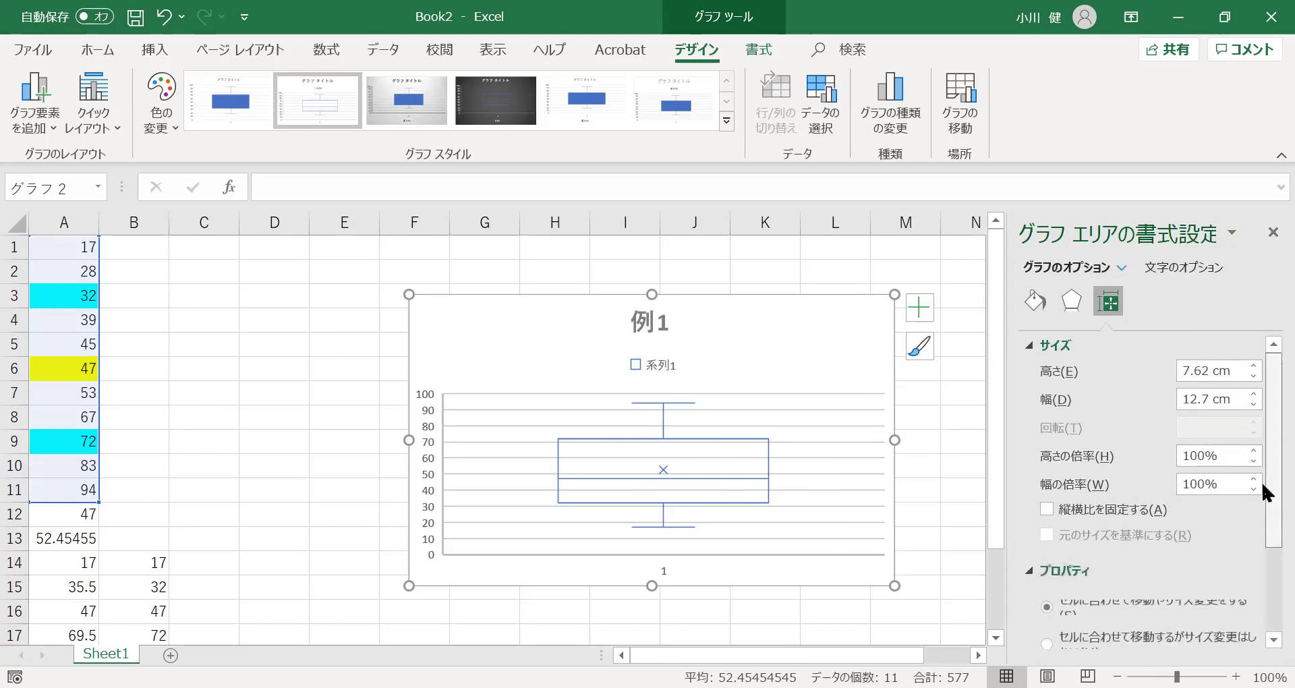
scroll(1261, 480, down, 3)
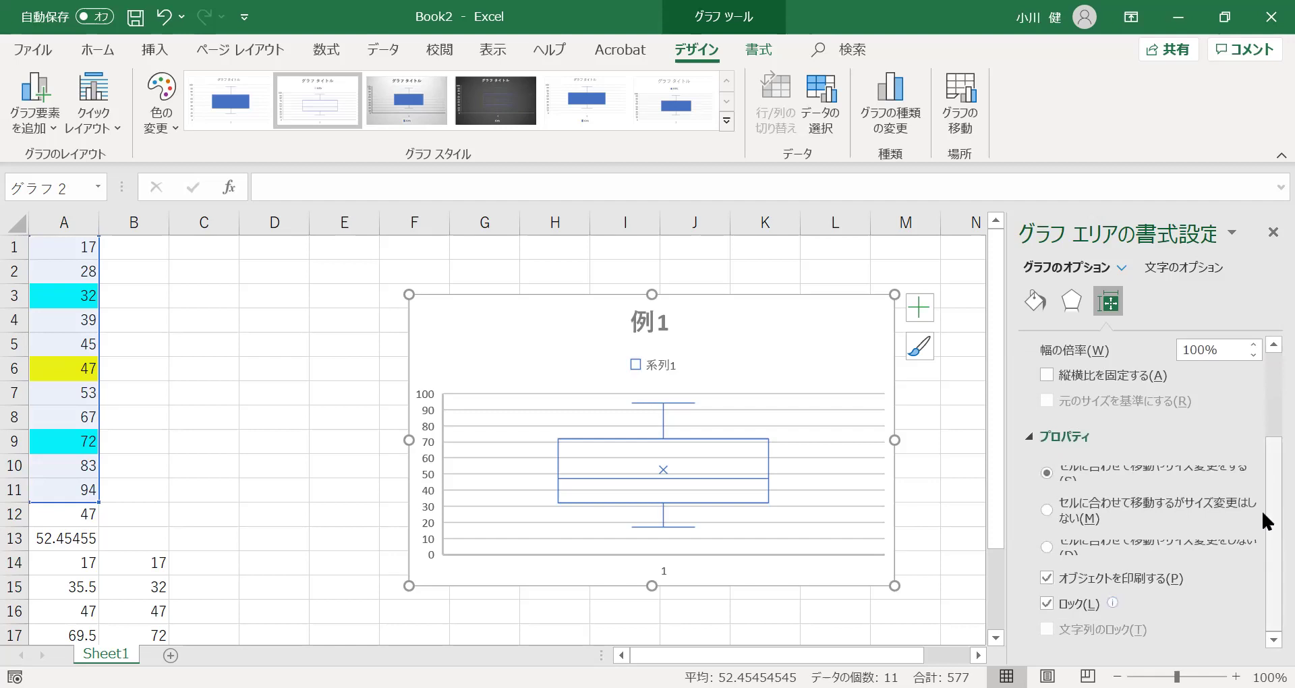
scroll(1261, 508, up, 3)
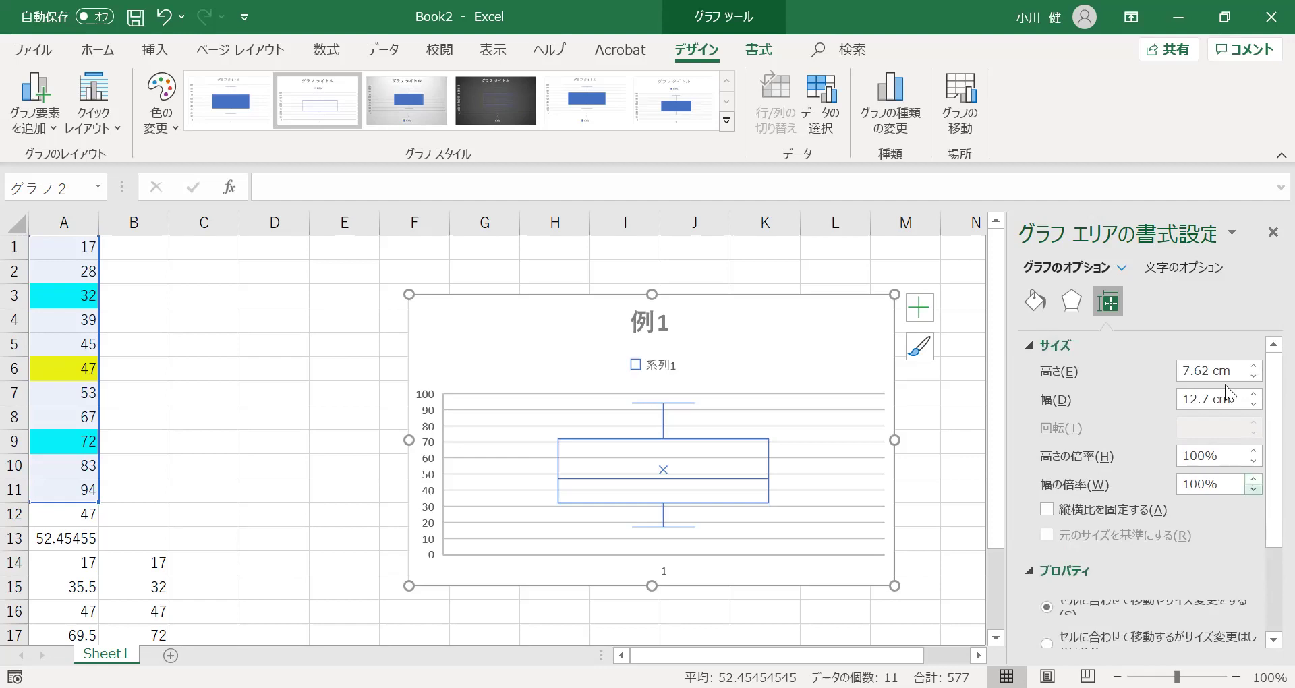
click(1192, 268)
click(1084, 268)
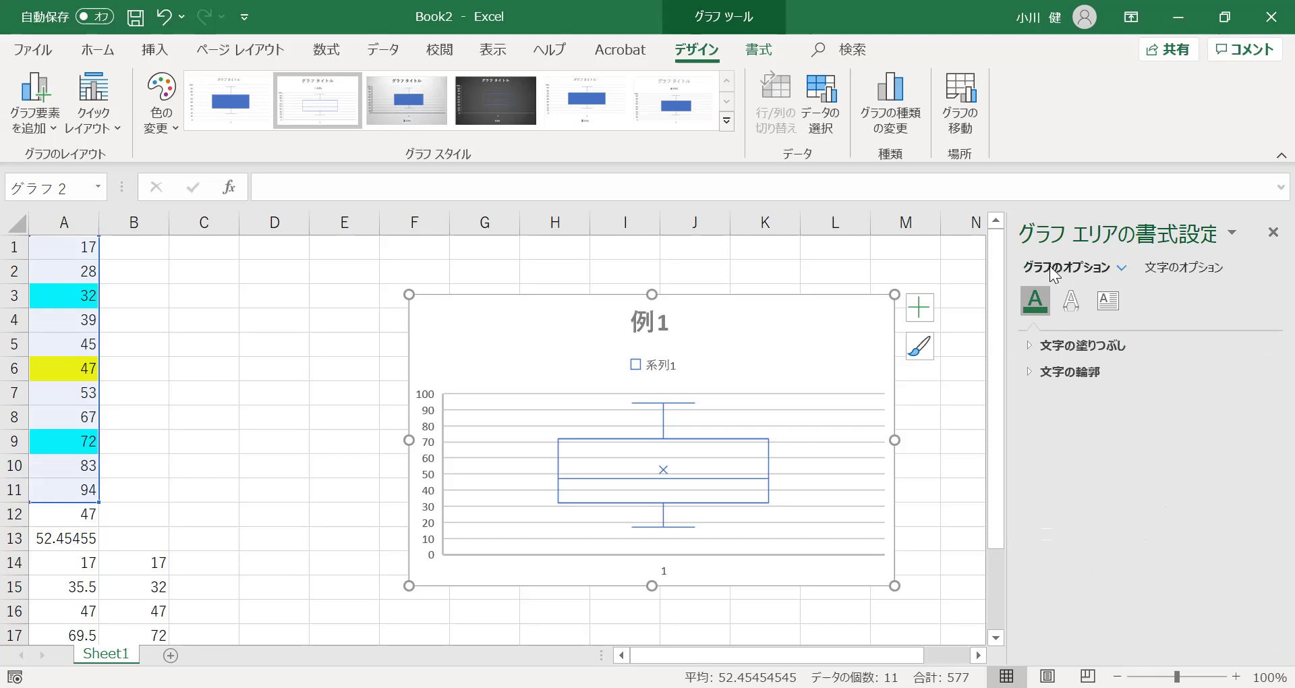
click(1272, 232)
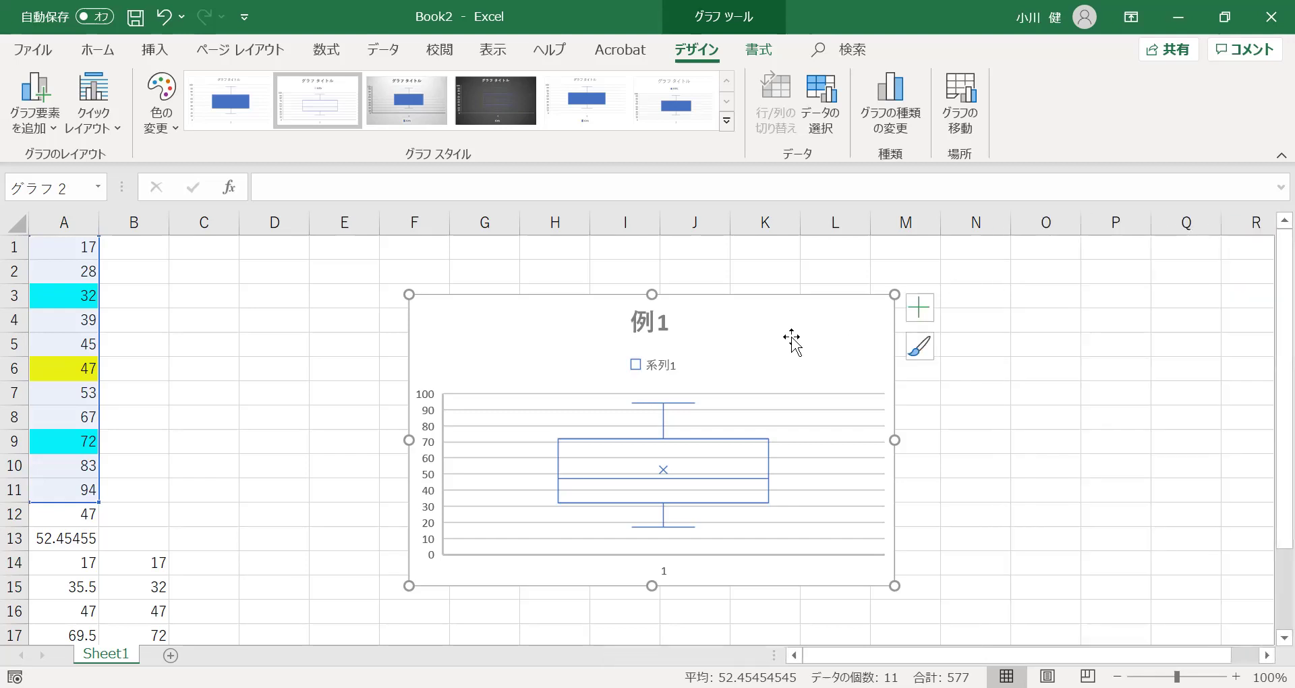
Review the box series options, including the inclusive and exclusive median choices for the quartile calculation, and close them.
mouse_move(729, 462)
right_click(720, 451)
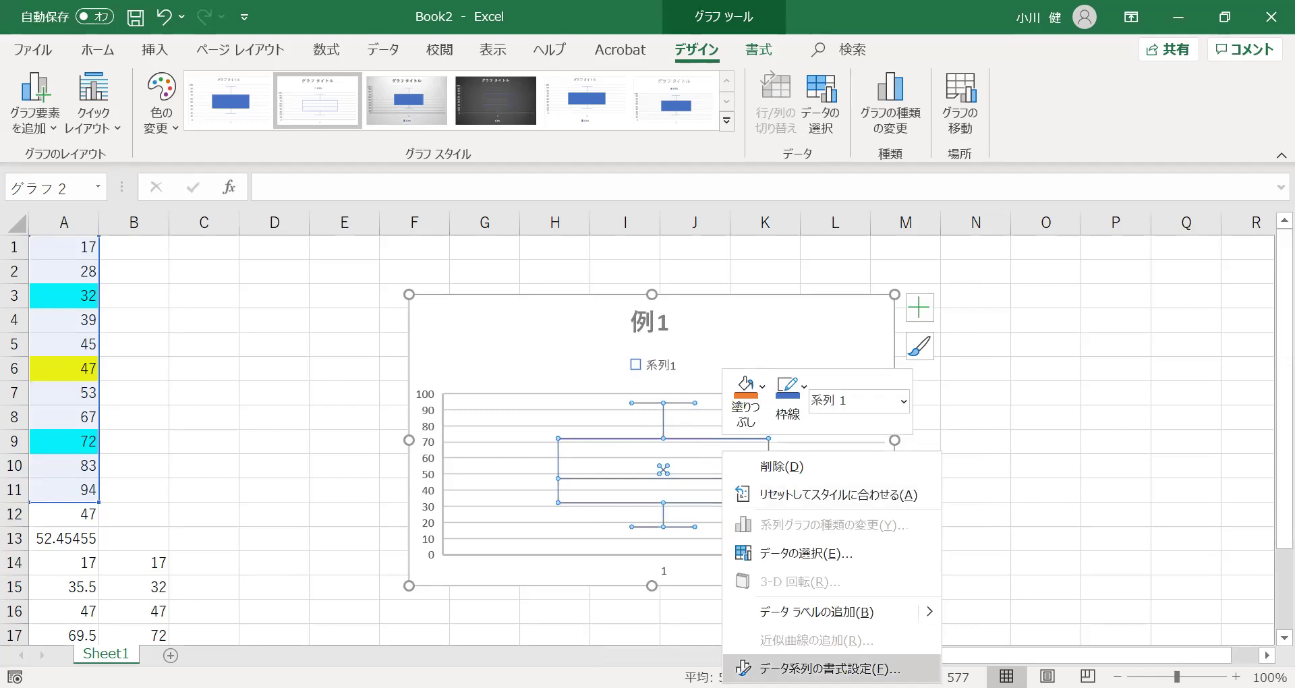
click(743, 669)
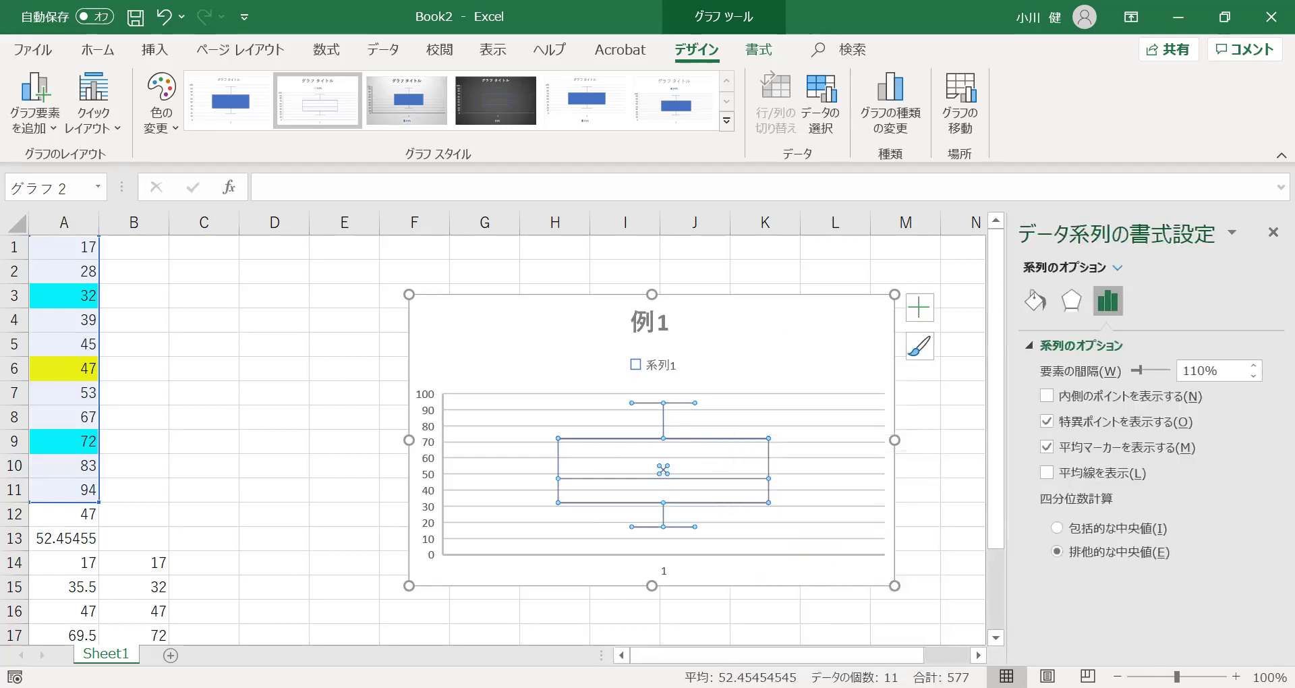
click(1231, 233)
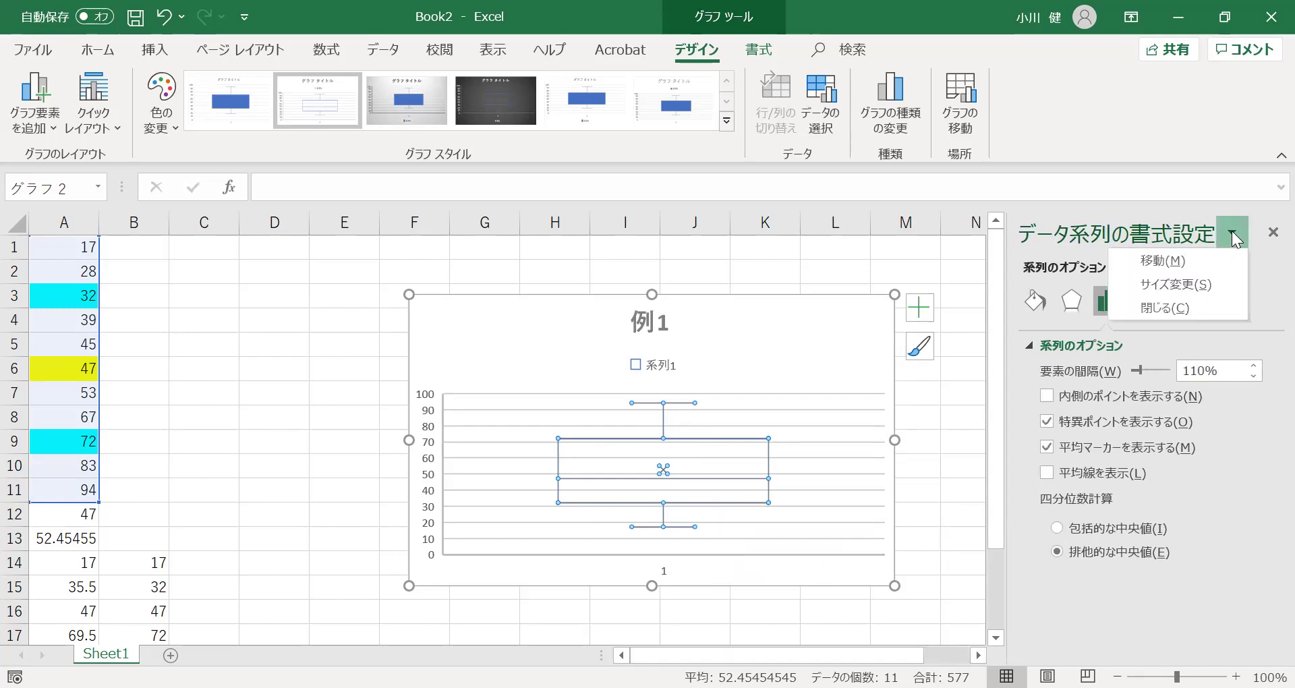
click(1267, 295)
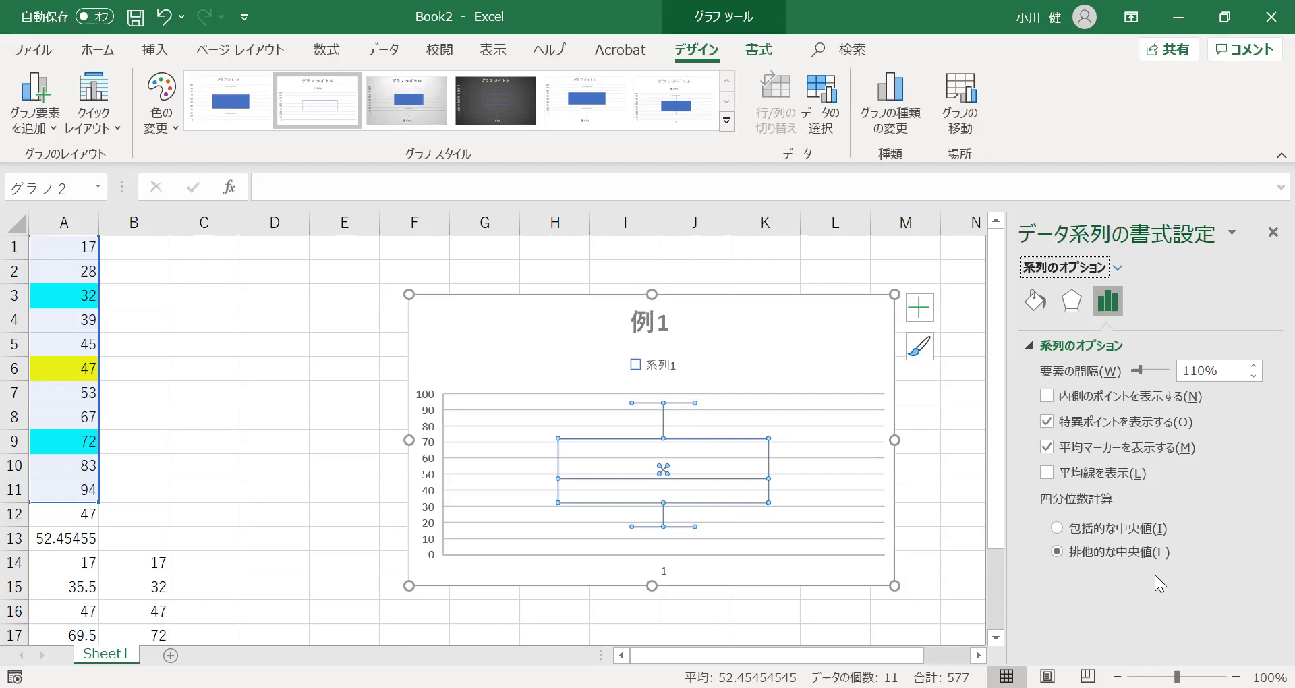
click(795, 339)
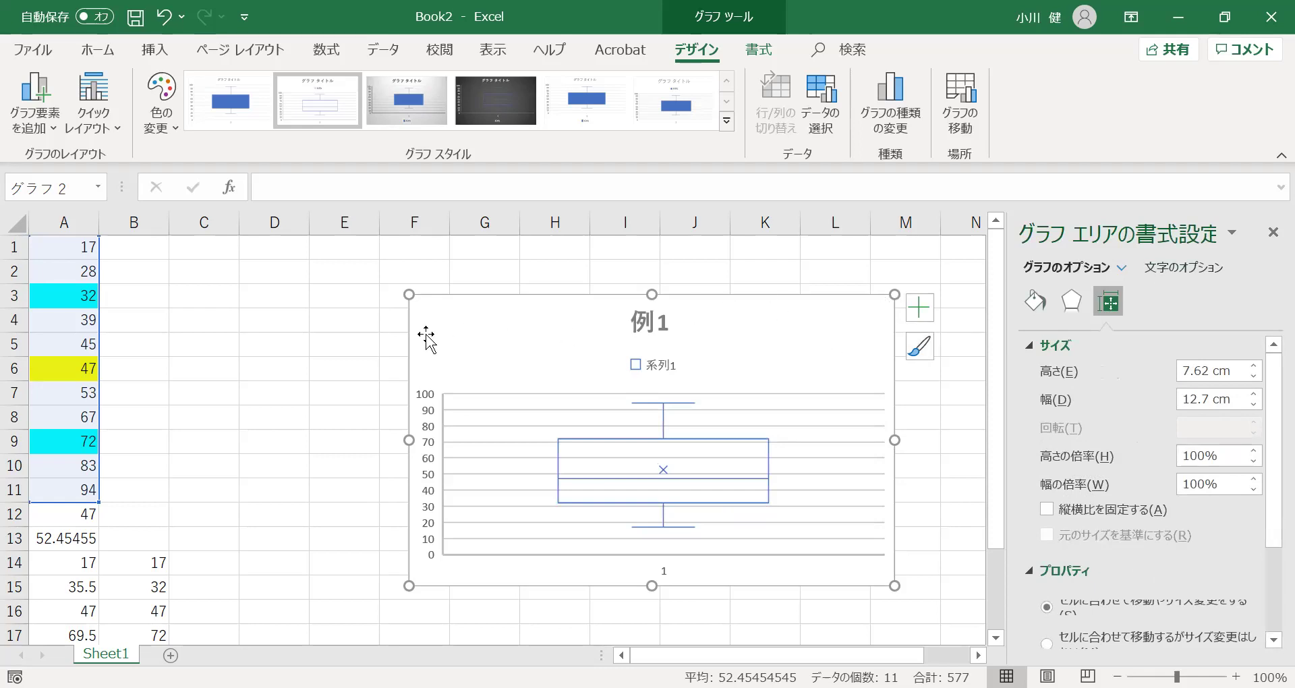
click(349, 343)
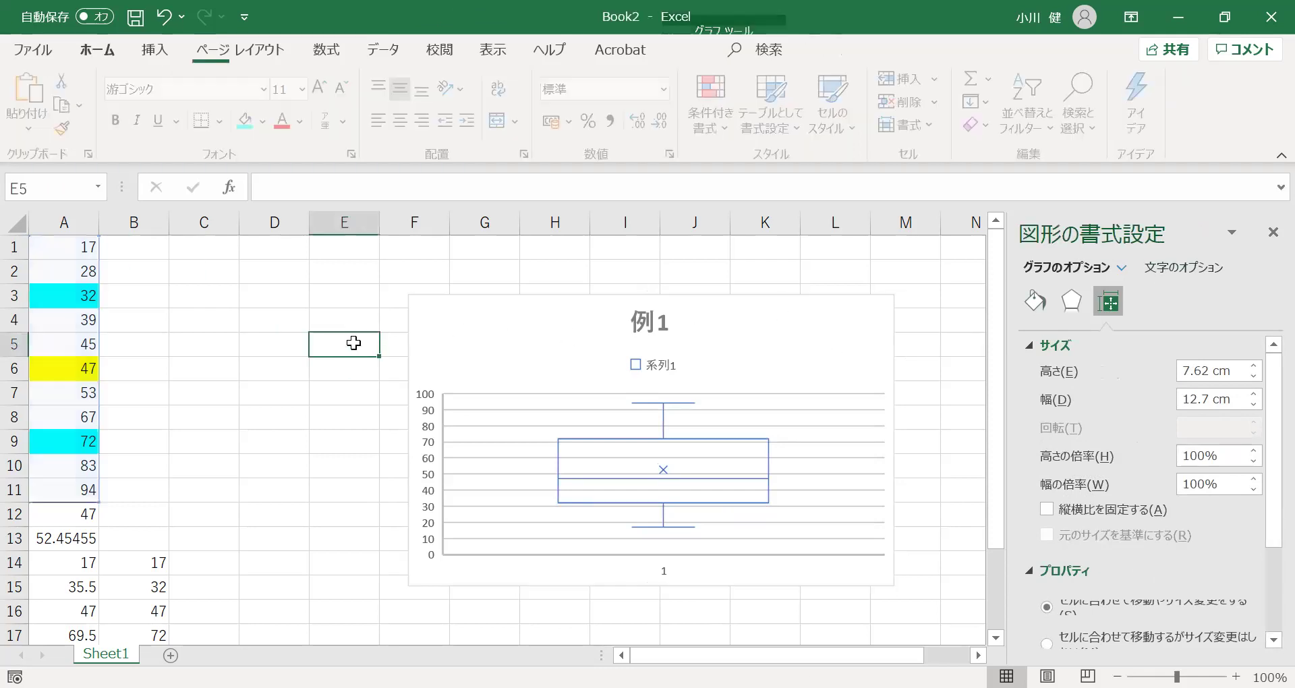
click(1271, 234)
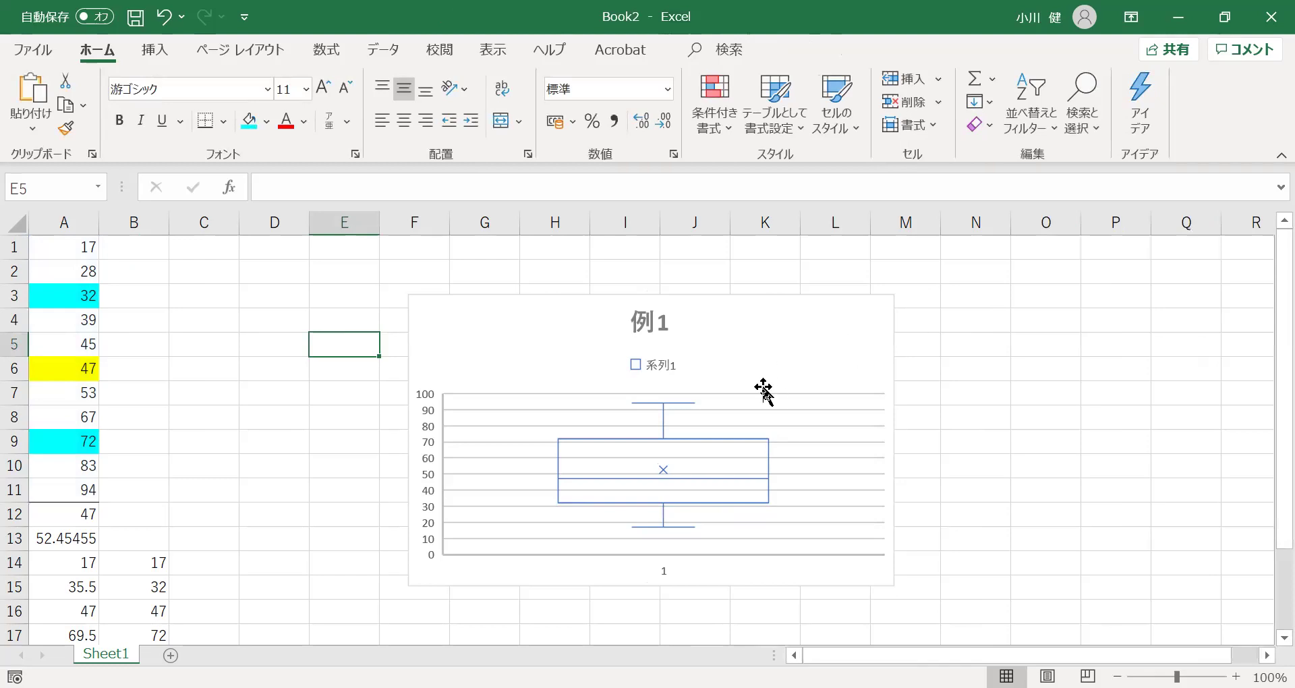
click(794, 428)
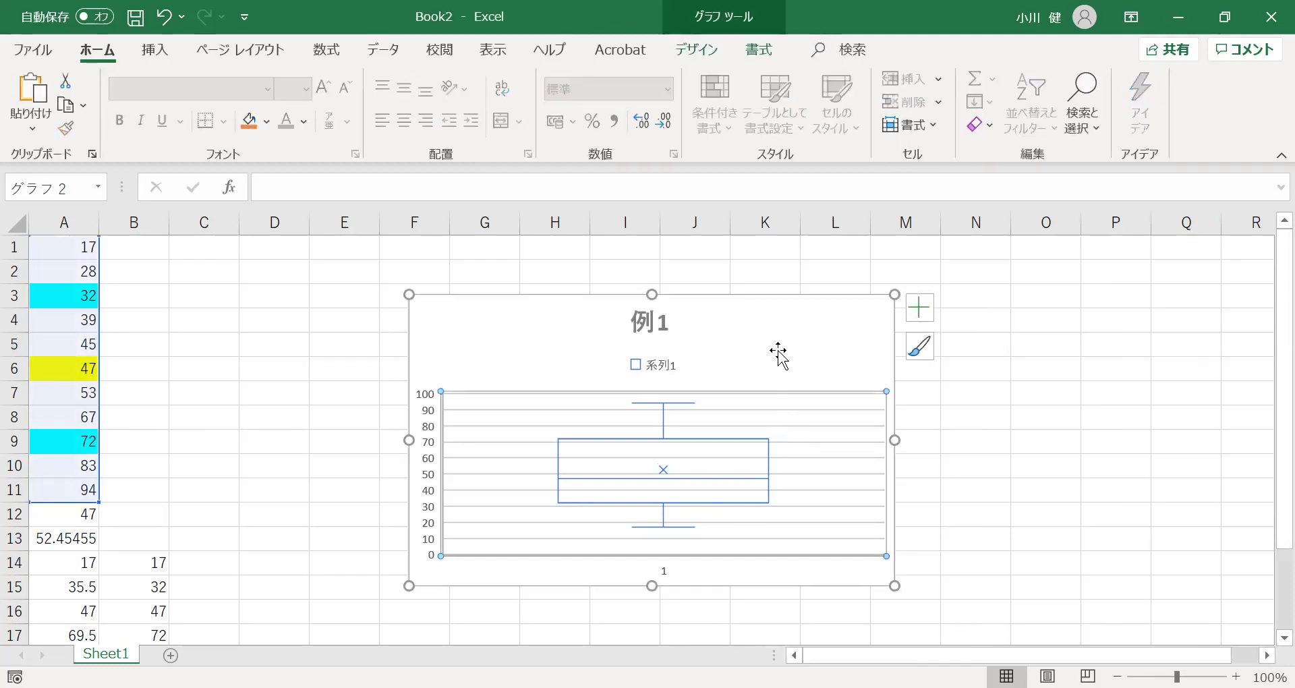
right_click(779, 354)
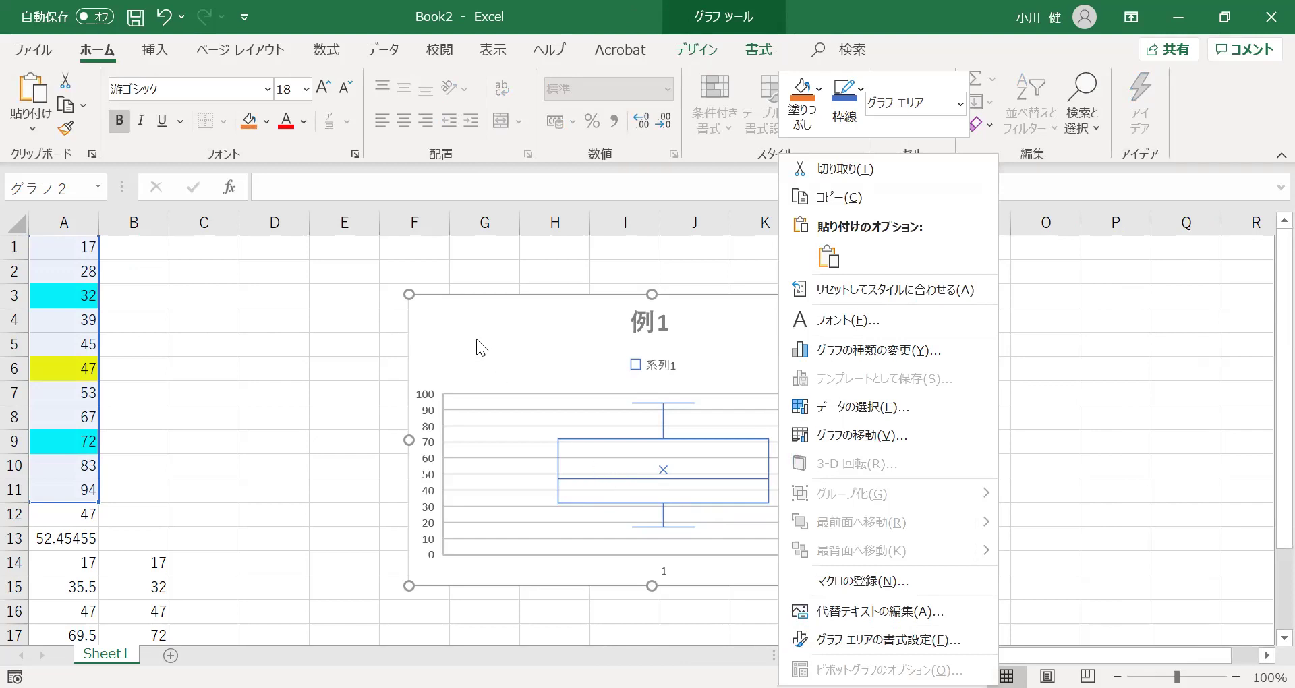
click(341, 326)
click(344, 332)
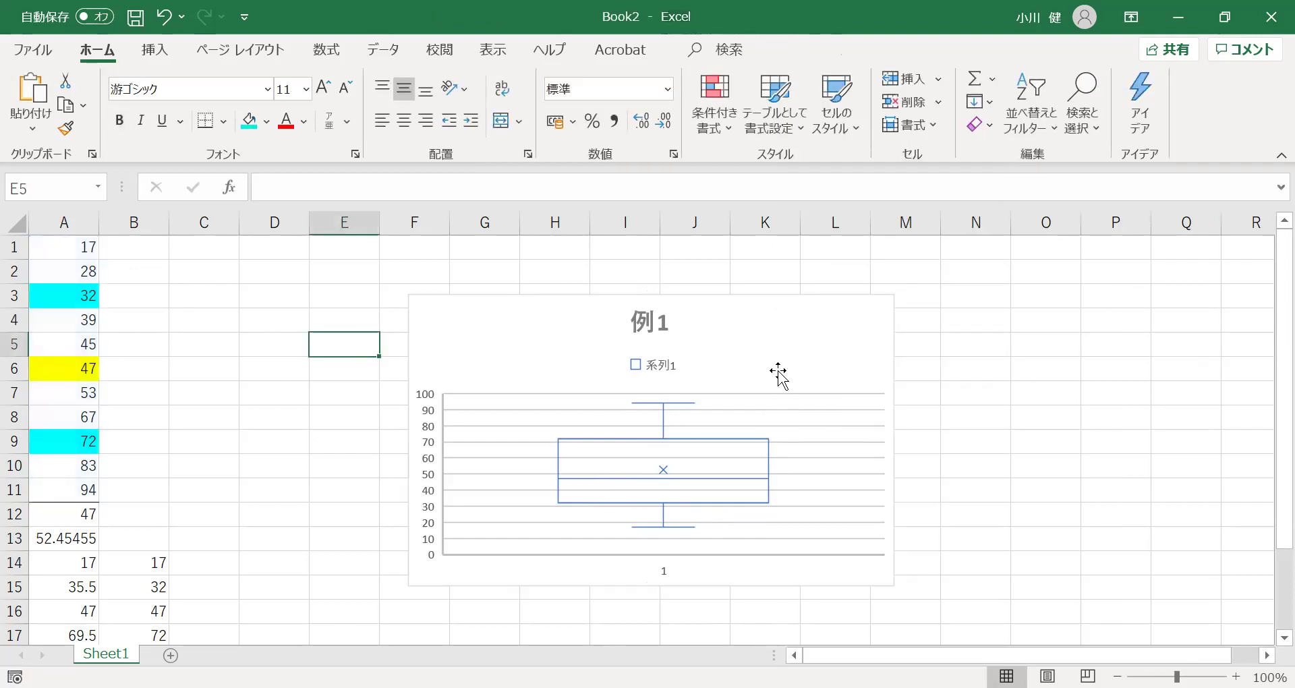
Narrow the 例1 chart to about a third of its width and move it beside the column A data, starting at row 1.
click(796, 354)
drag(890, 436, 569, 439)
key(Left)
key(Left)
key(Left)
key(Left)
key(Left)
key(Left)
key(Left)
key(Left)
key(Up)
key(Up)
key(Up)
key(Up)
key(Up)
key(Up)
key(Up)
key(Up)
key(Up)
key(Up)
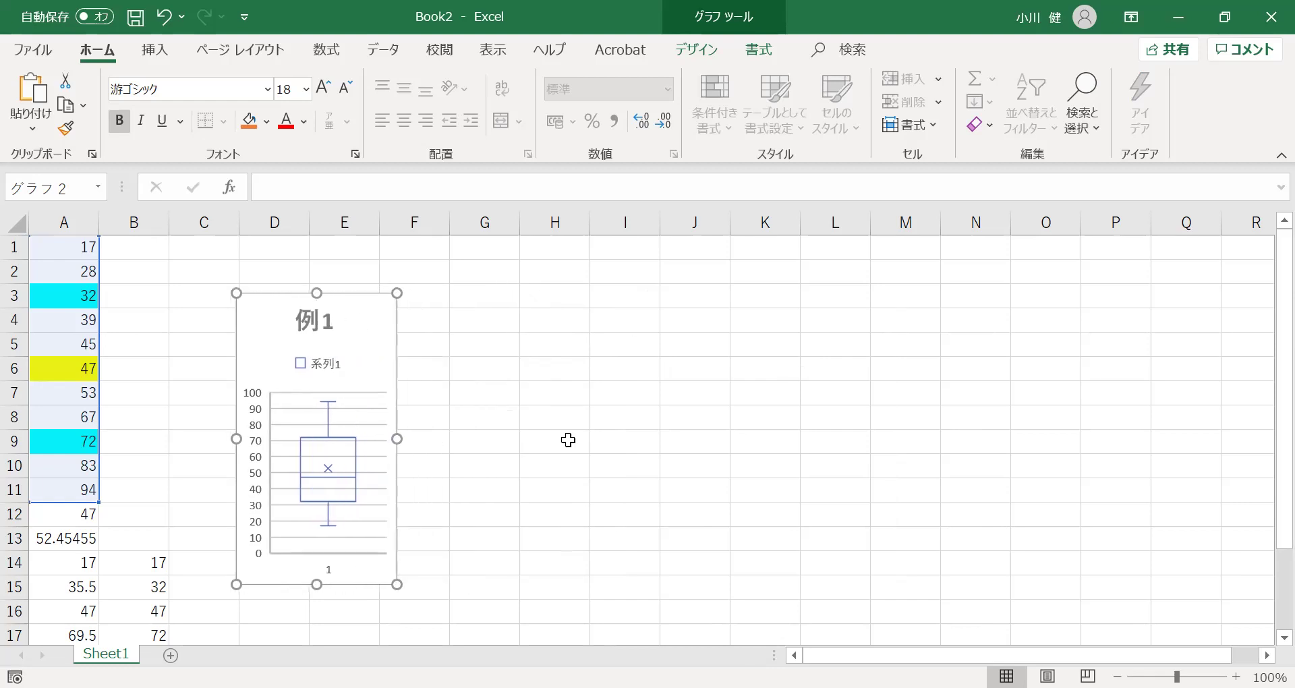
key(Left)
key(Left)
key(Left)
key(Left)
key(Left)
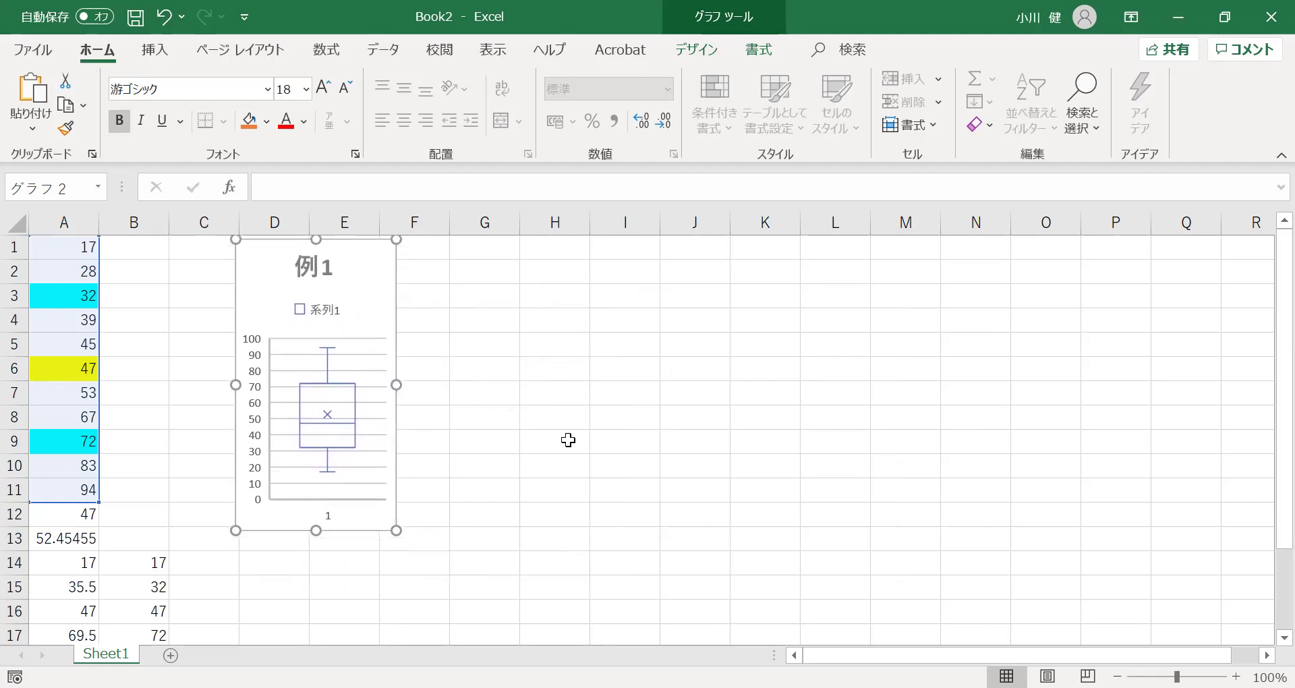
key(Left)
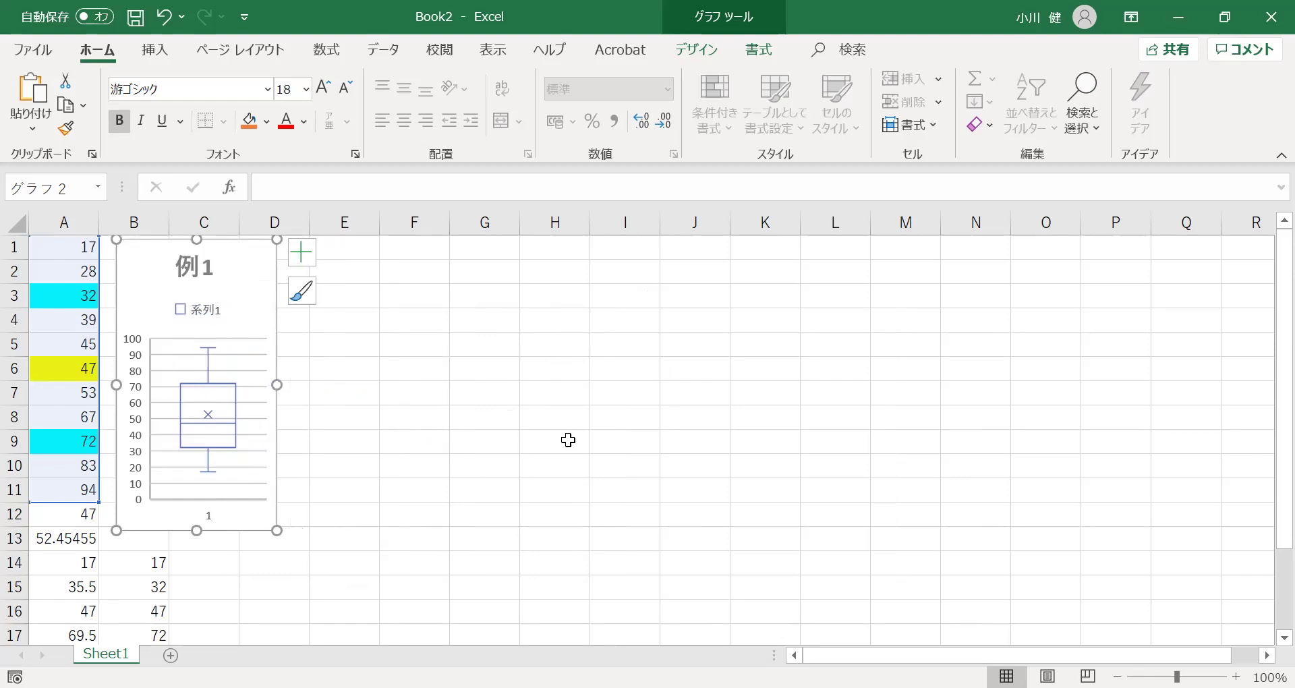
Nudge the 例1 chart close to column A and narrow it so that it spans only columns B and C.
key(ctrl+Right)
key(ctrl+Right)
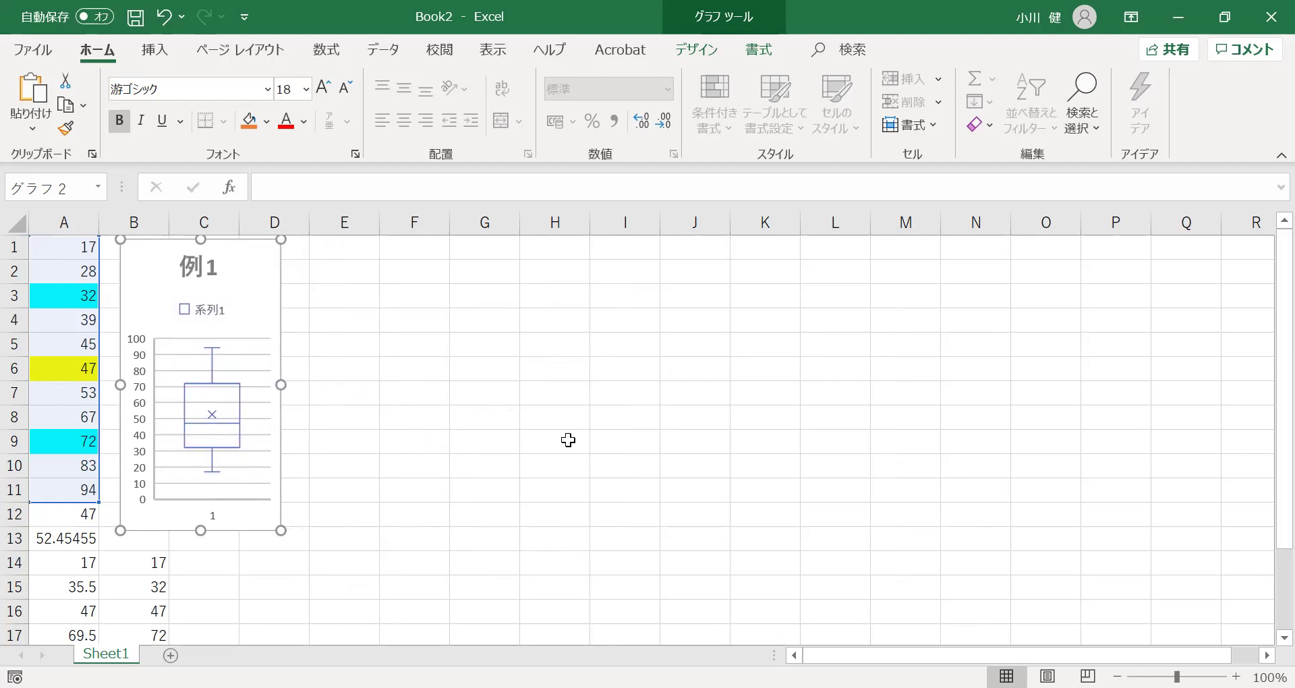
key(ctrl+Left)
key(ctrl+Left)
key(ctrl+Left)
key(ctrl+Left)
key(ctrl+Left)
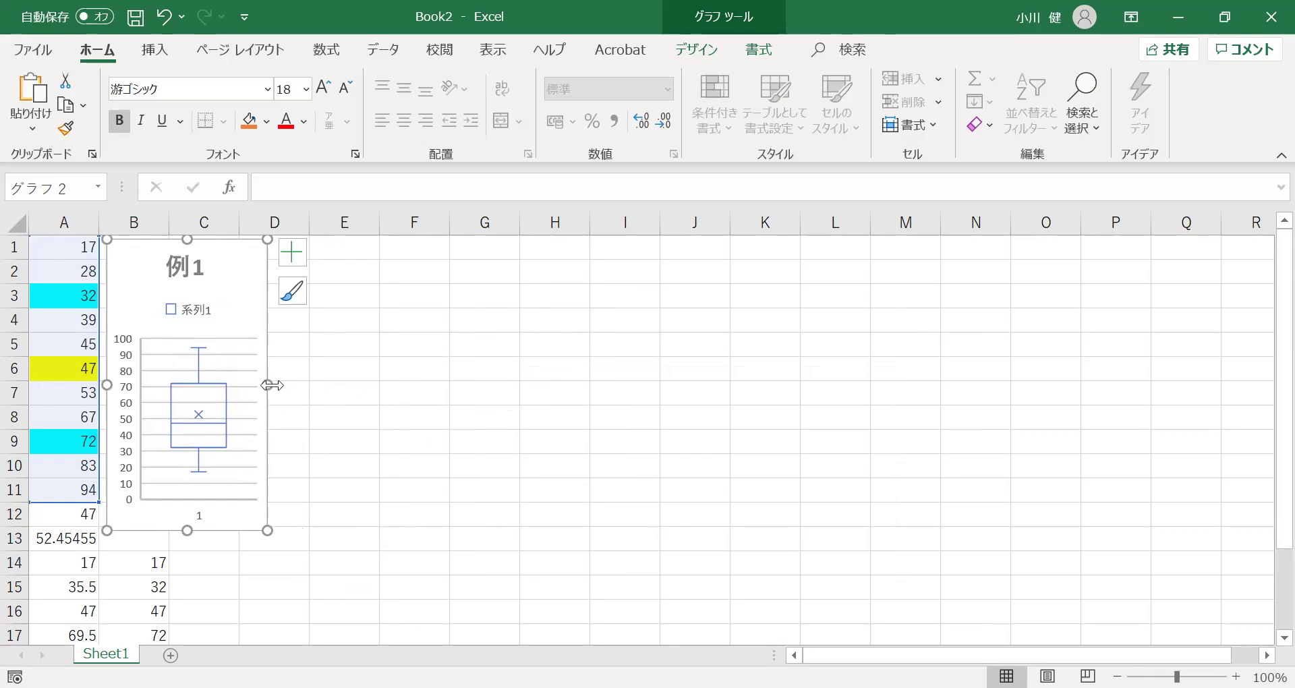
drag(267, 385, 238, 384)
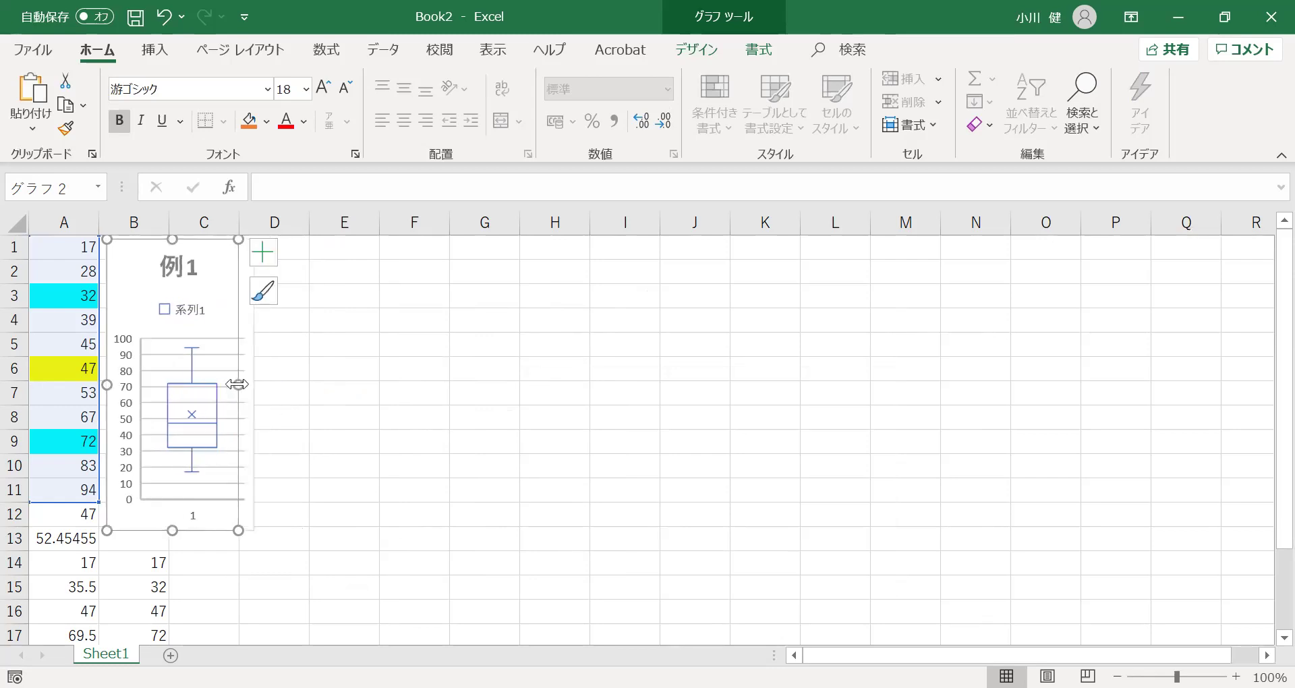
click(340, 390)
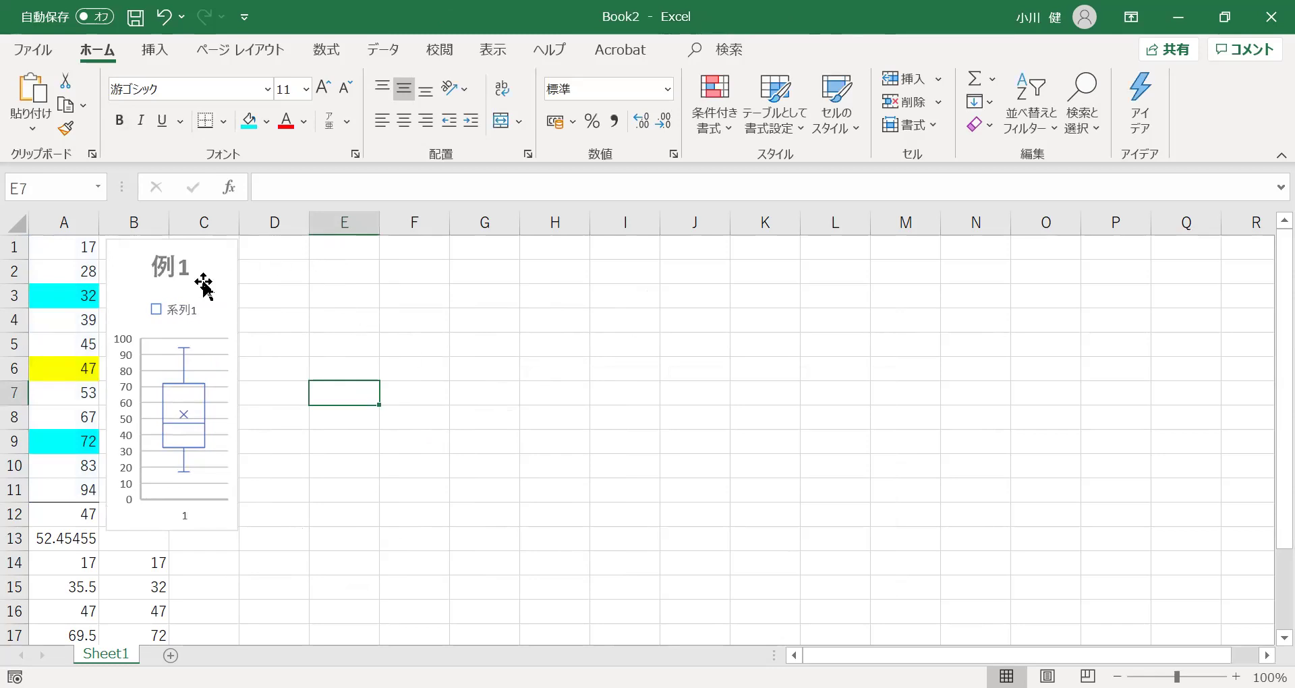
click(204, 284)
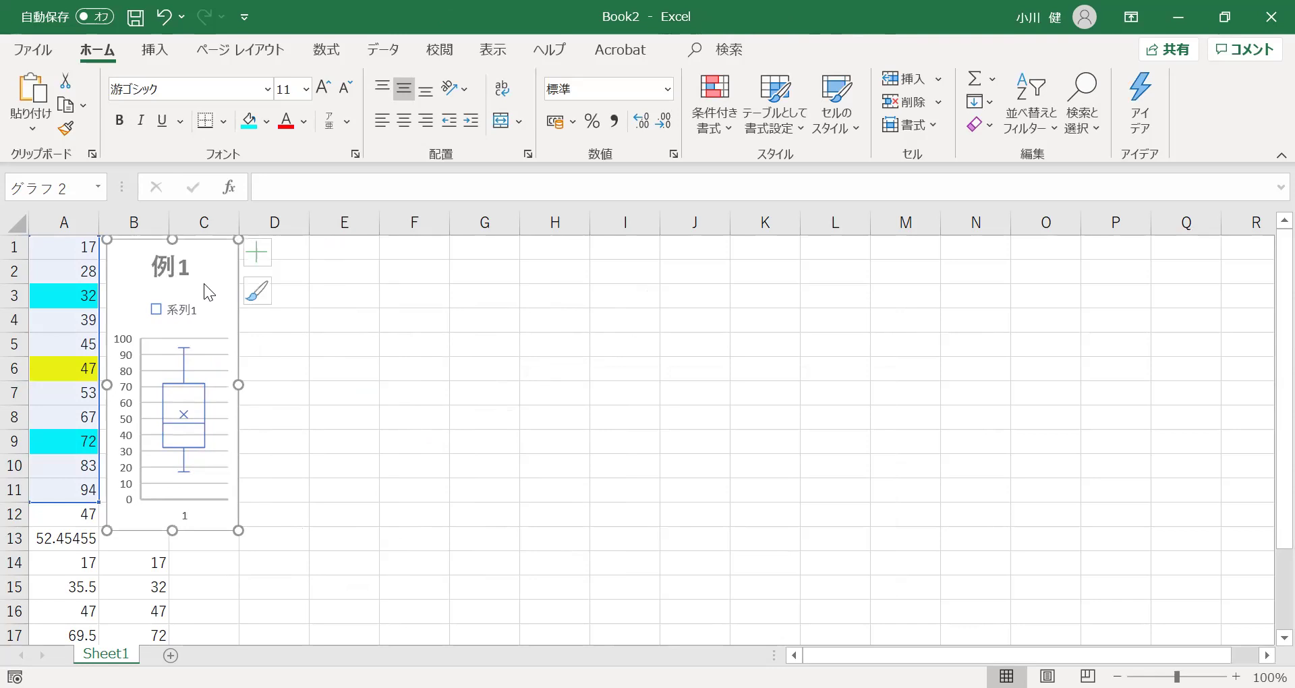
right_click(203, 283)
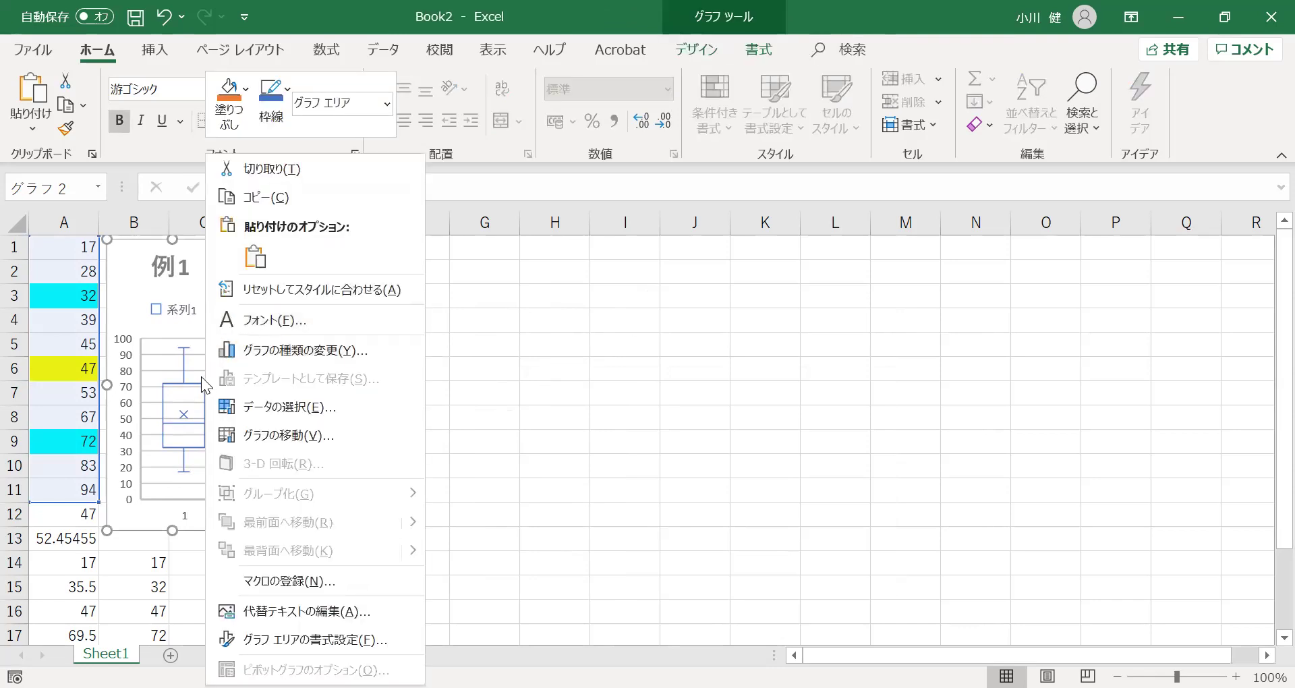
click(279, 197)
click(375, 338)
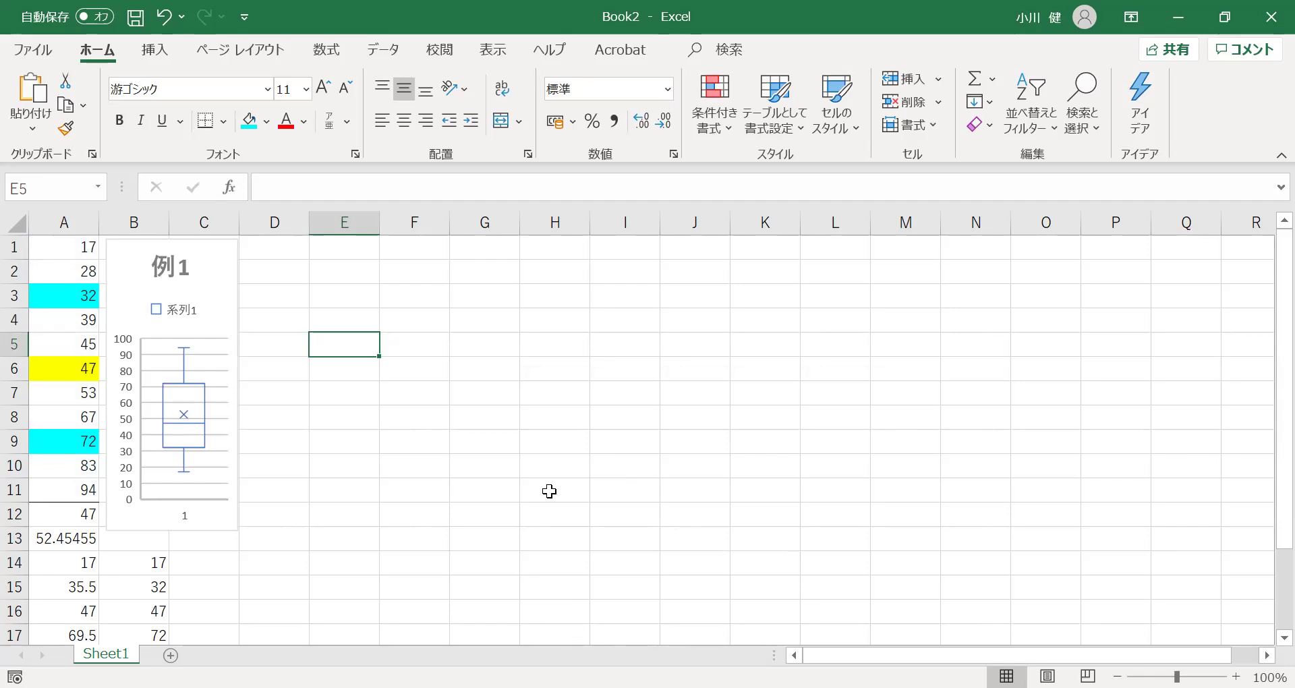
click(537, 349)
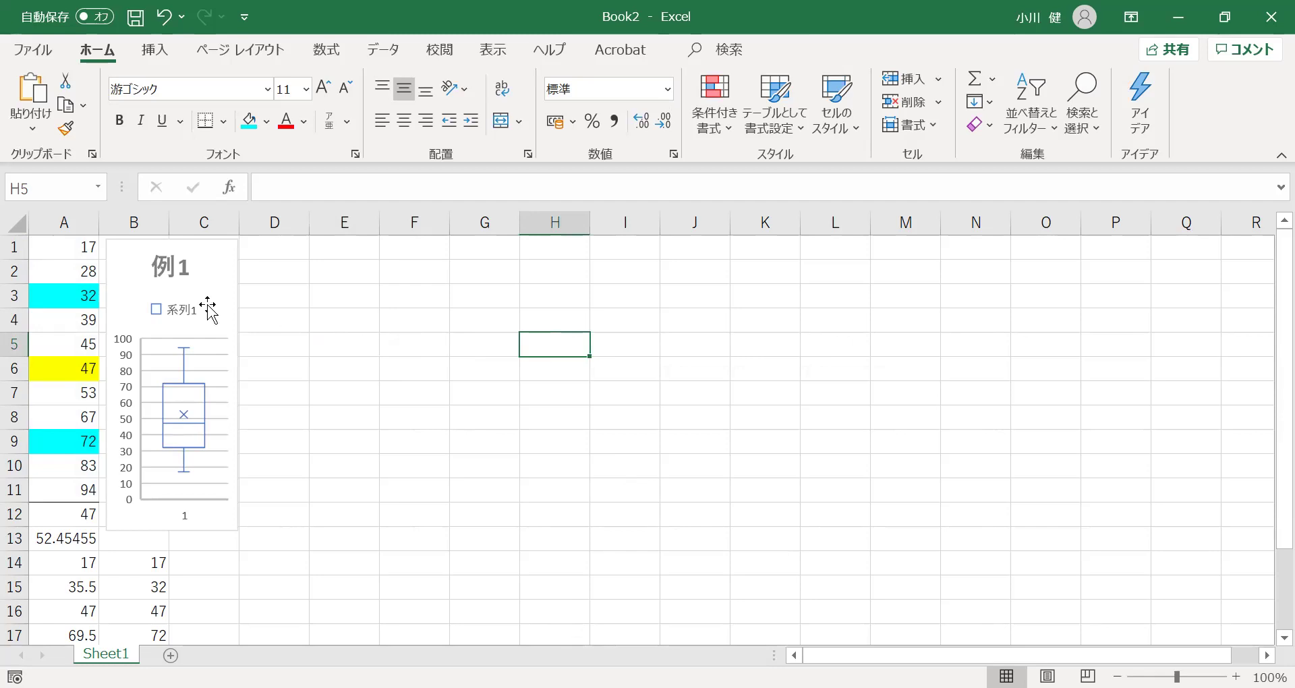
Copy the data in A1:A11 into column D, starting at D1.
click(62, 241)
key(shift+Down)
key(shift+Down)
key(shift+Down)
key(shift+Down)
key(shift+Down)
key(shift+Down)
key(shift+Down)
key(shift+Down)
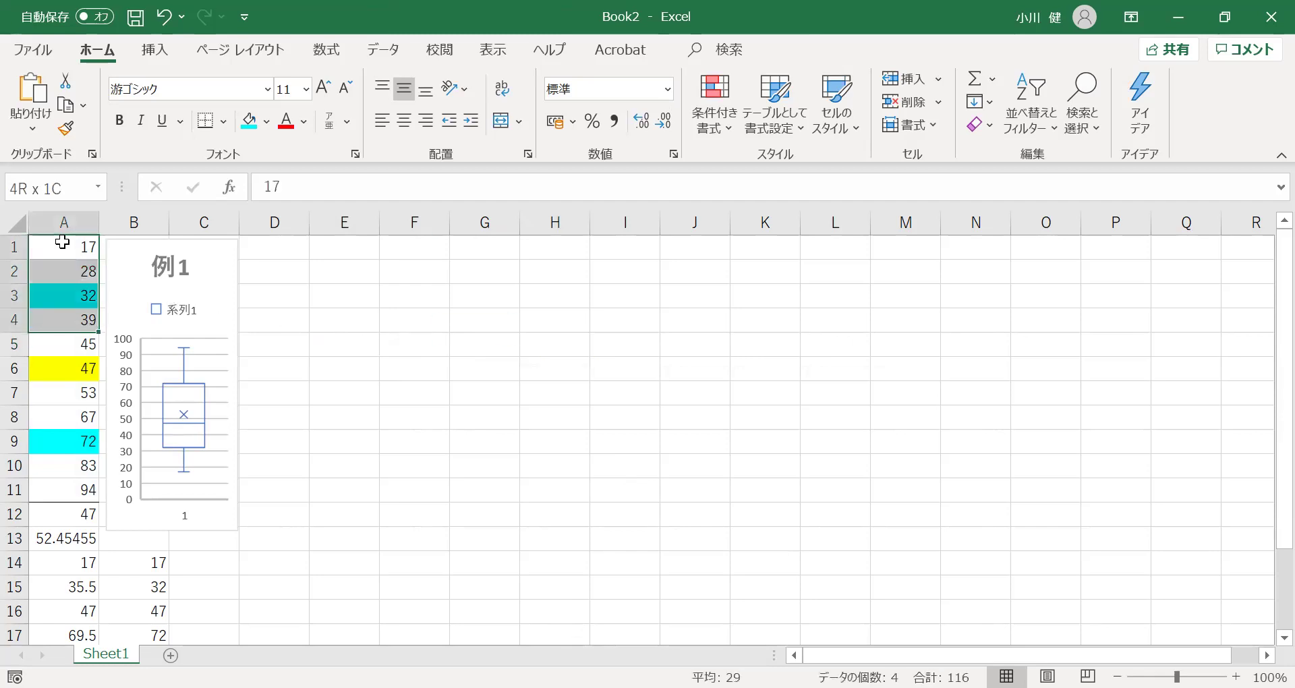
key(shift+Down)
key(shift+Down)
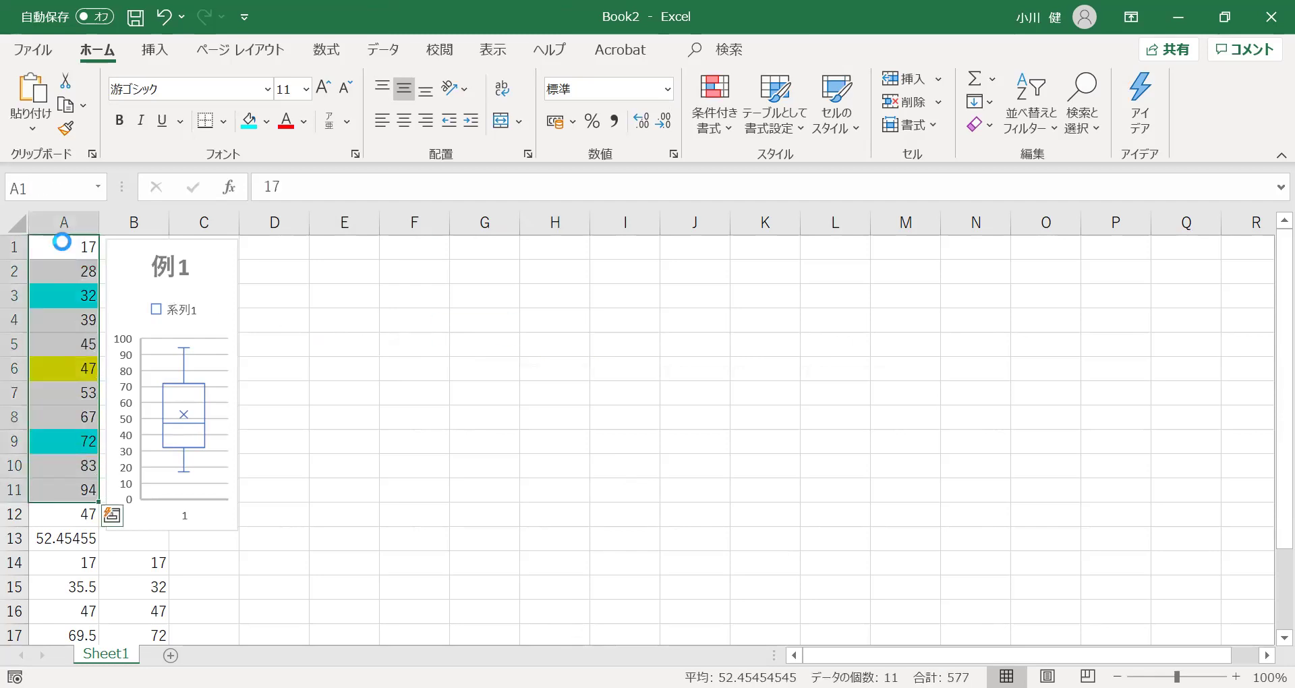
key(ctrl+c)
click(280, 246)
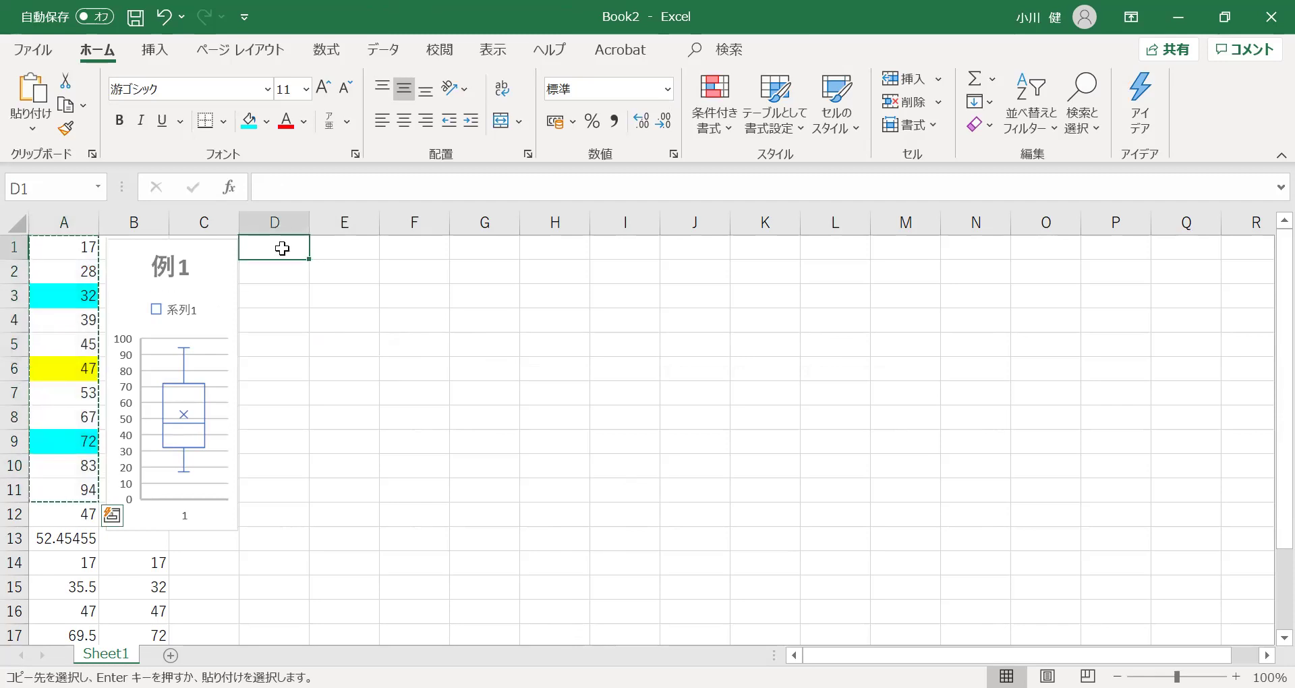
key(ctrl+v)
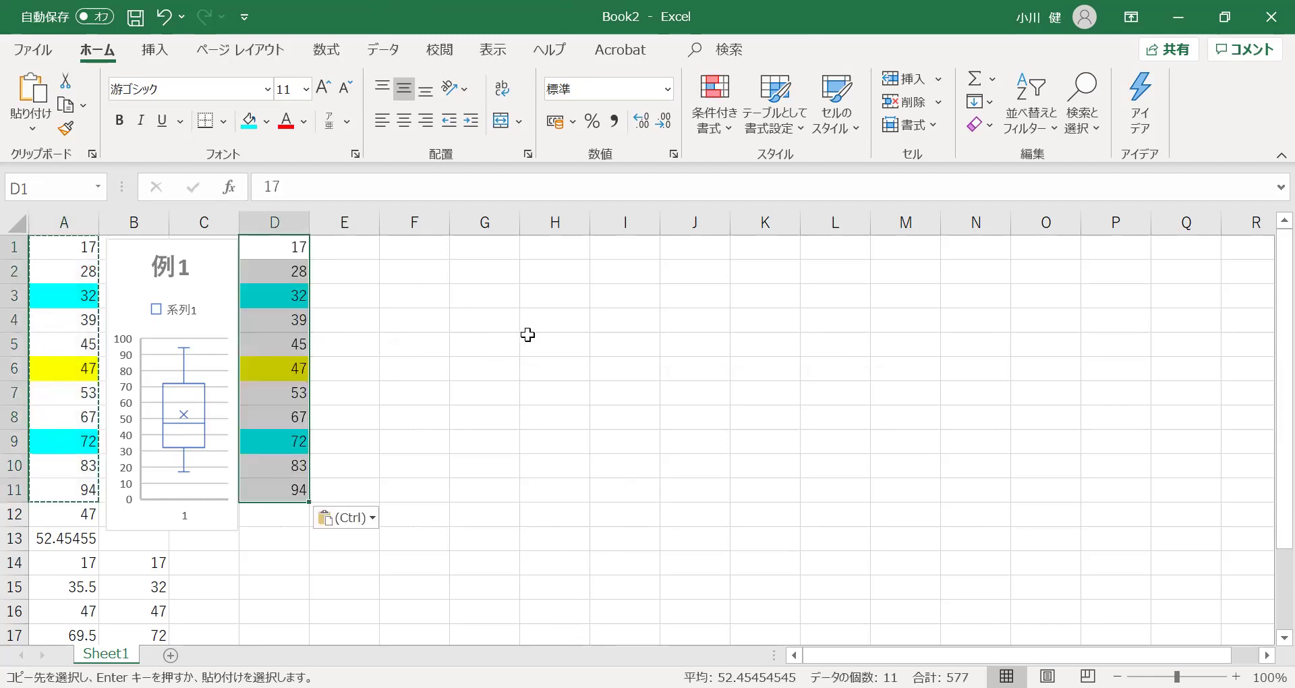
key(Escape)
Copy the median, average and quartile formulas in A12:B18 to the block starting at D12.
key(Down)
key(Down)
key(Down)
key(Down)
key(Down)
key(Down)
key(Down)
key(Down)
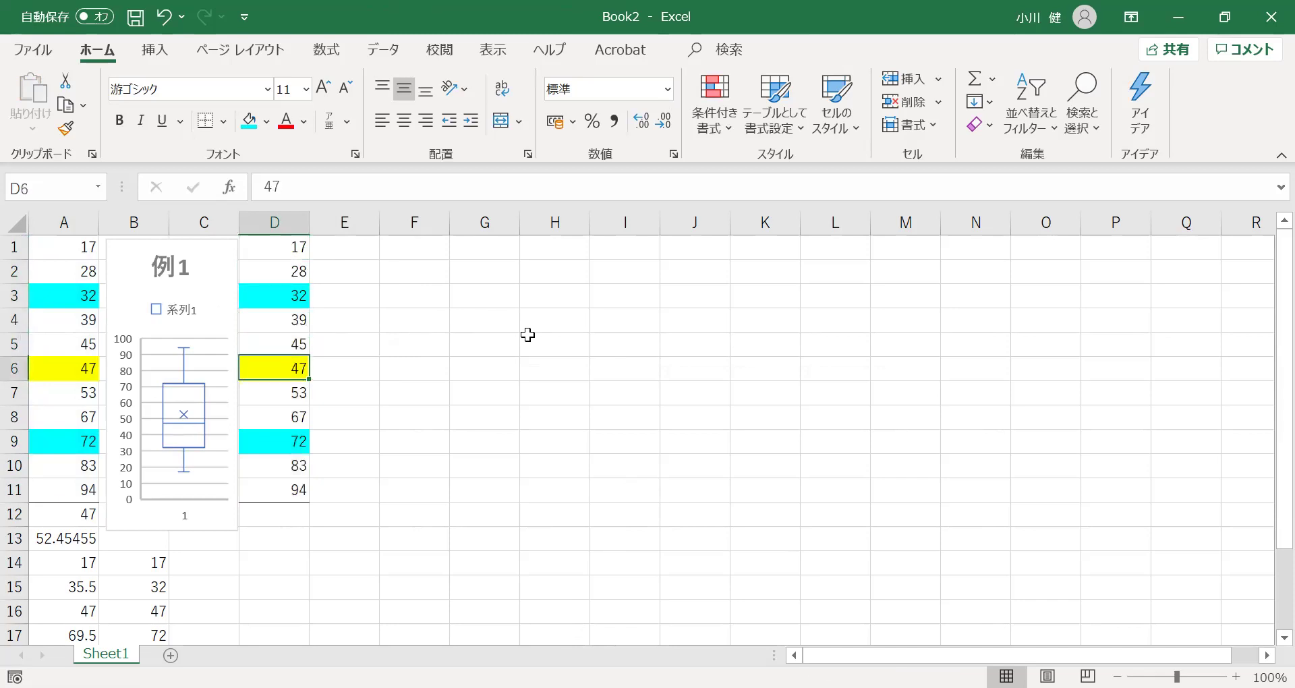
key(Down)
key(Down)
key(Down)
key(Left)
key(Left)
key(Left)
key(shift+Down)
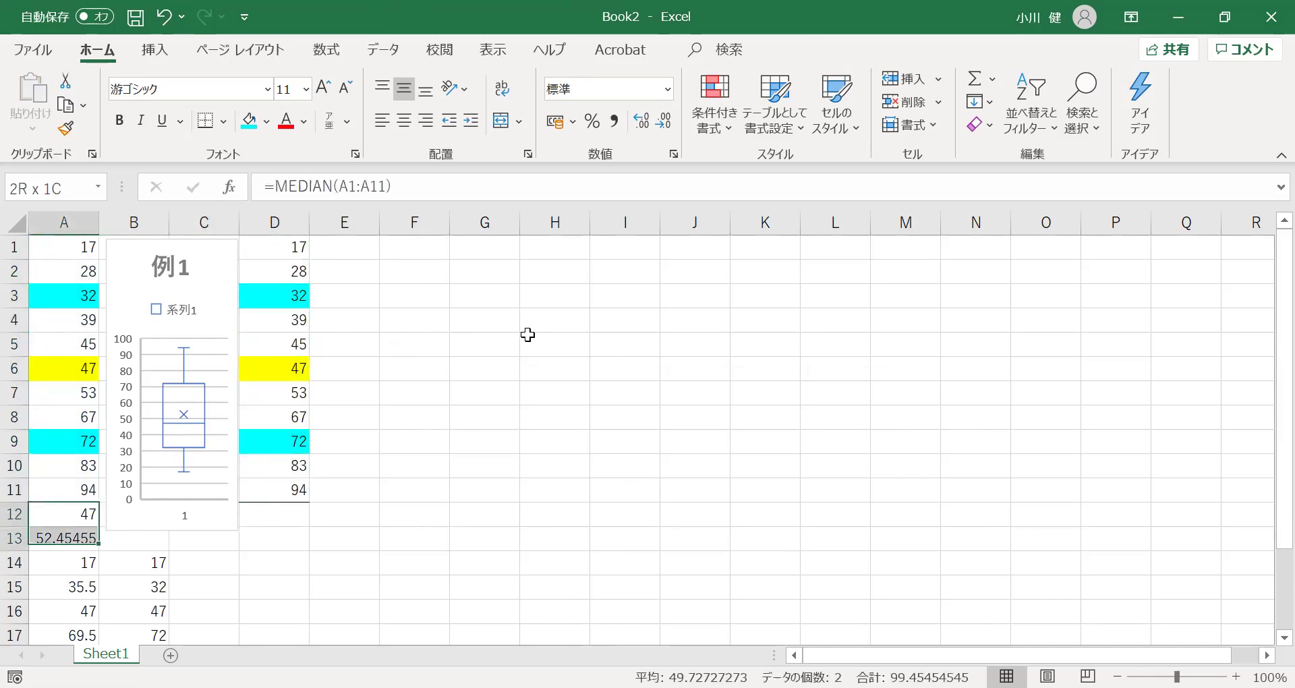
key(shift+Down)
key(shift+Down)
key(shift+Down)
key(shift+Down)
key(shift+Down)
key(shift+Right)
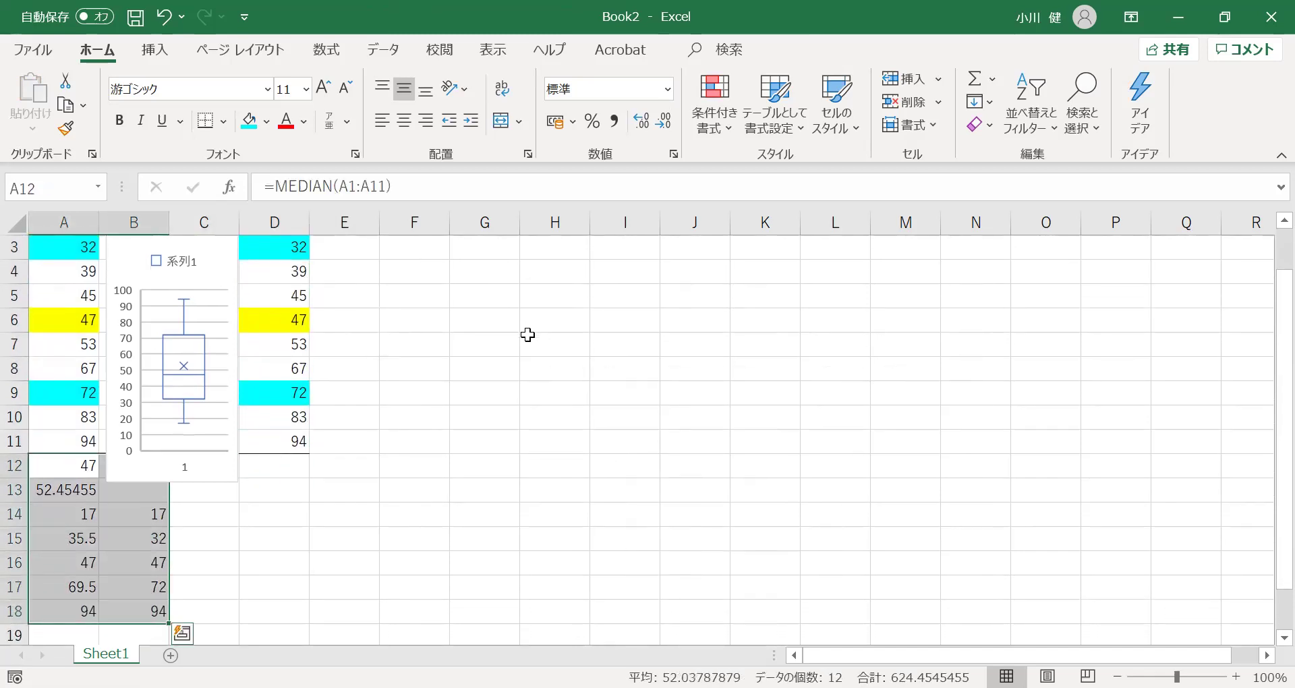
key(ctrl+c)
key(Right)
key(Right)
key(Right)
key(Right)
key(Left)
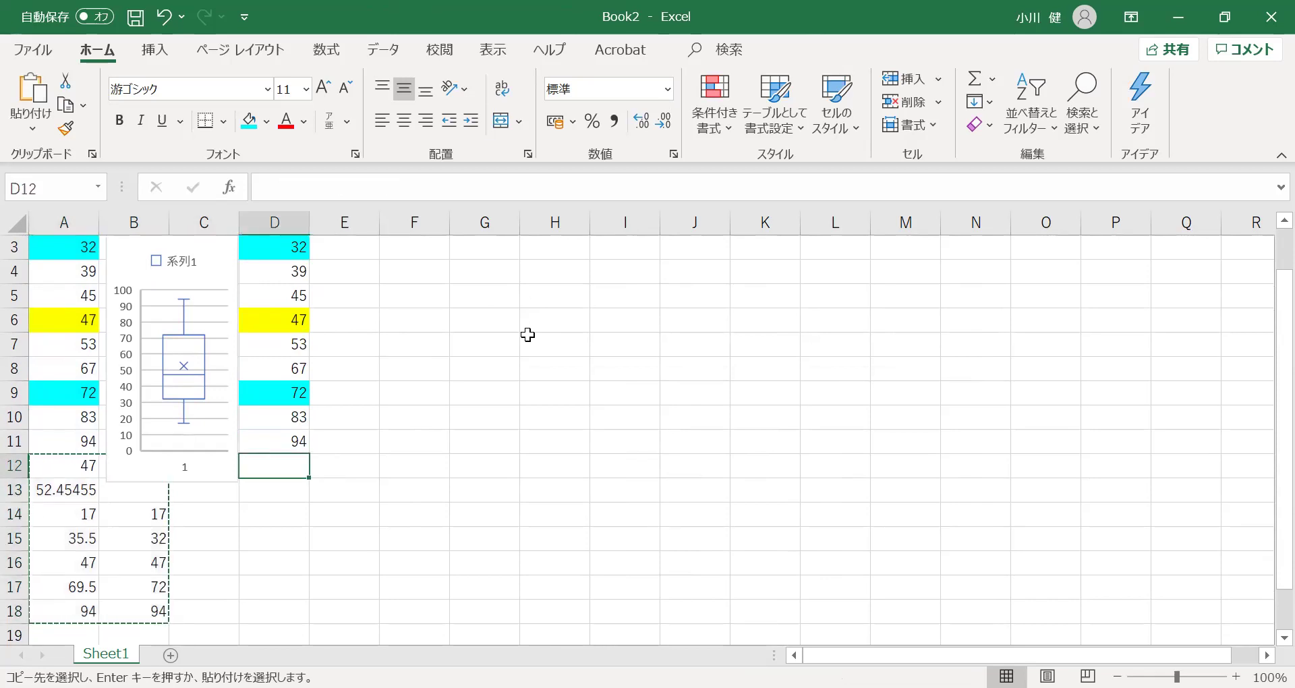
key(ctrl+v)
key(Escape)
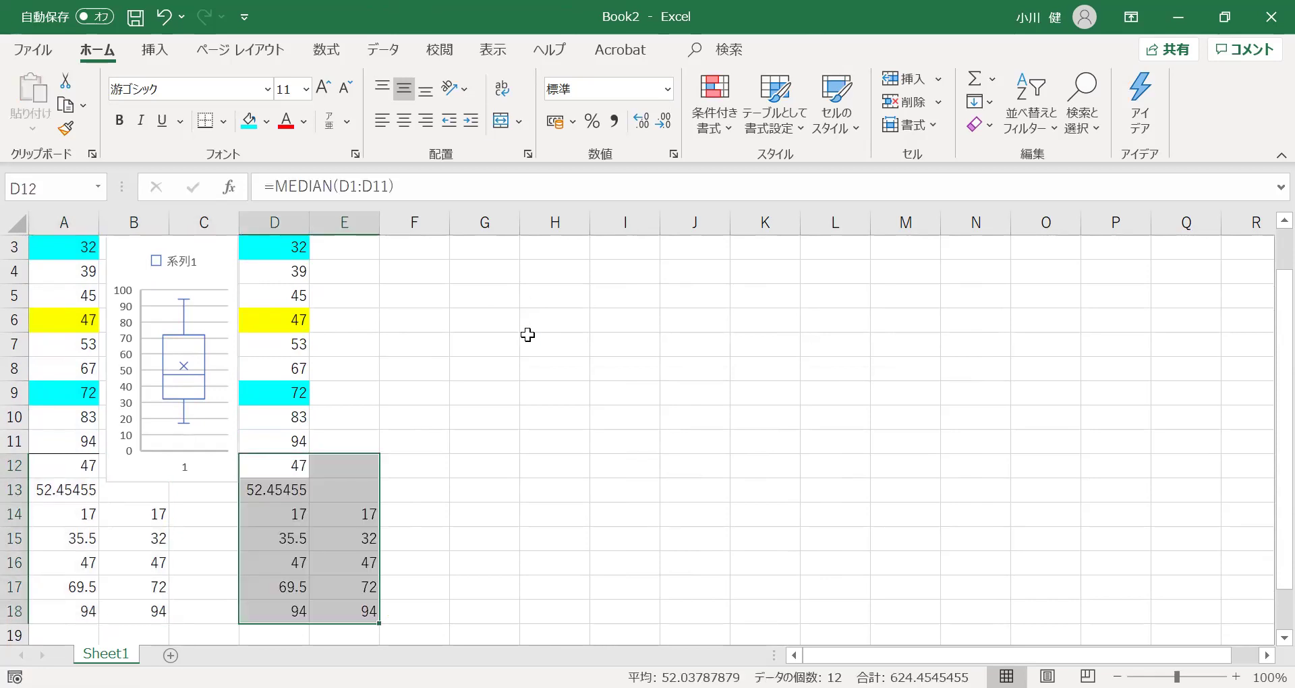
Check which data range the copied median, average and quartile formulas in columns D and E refer to.
key(Down)
key(Up)
key(Down)
key(Down)
key(Down)
key(Right)
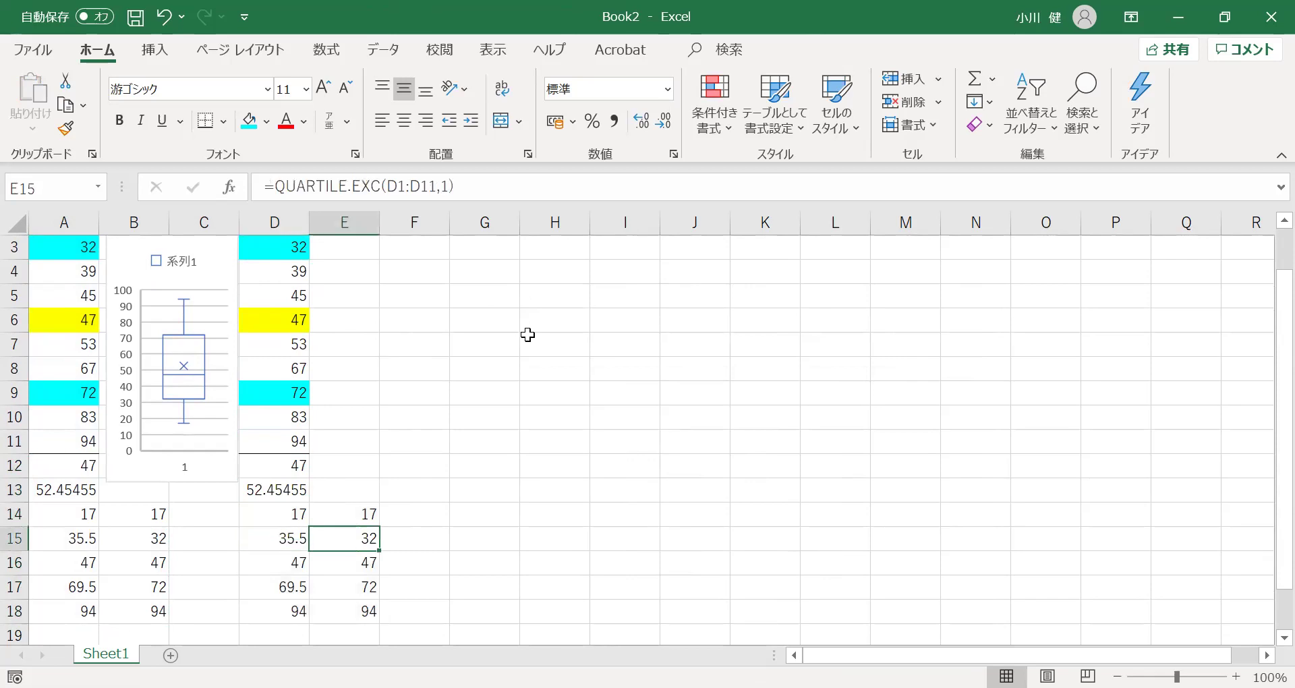
key(Up)
key(Left)
key(Up)
key(Up)
key(Up)
key(Down)
key(Down)
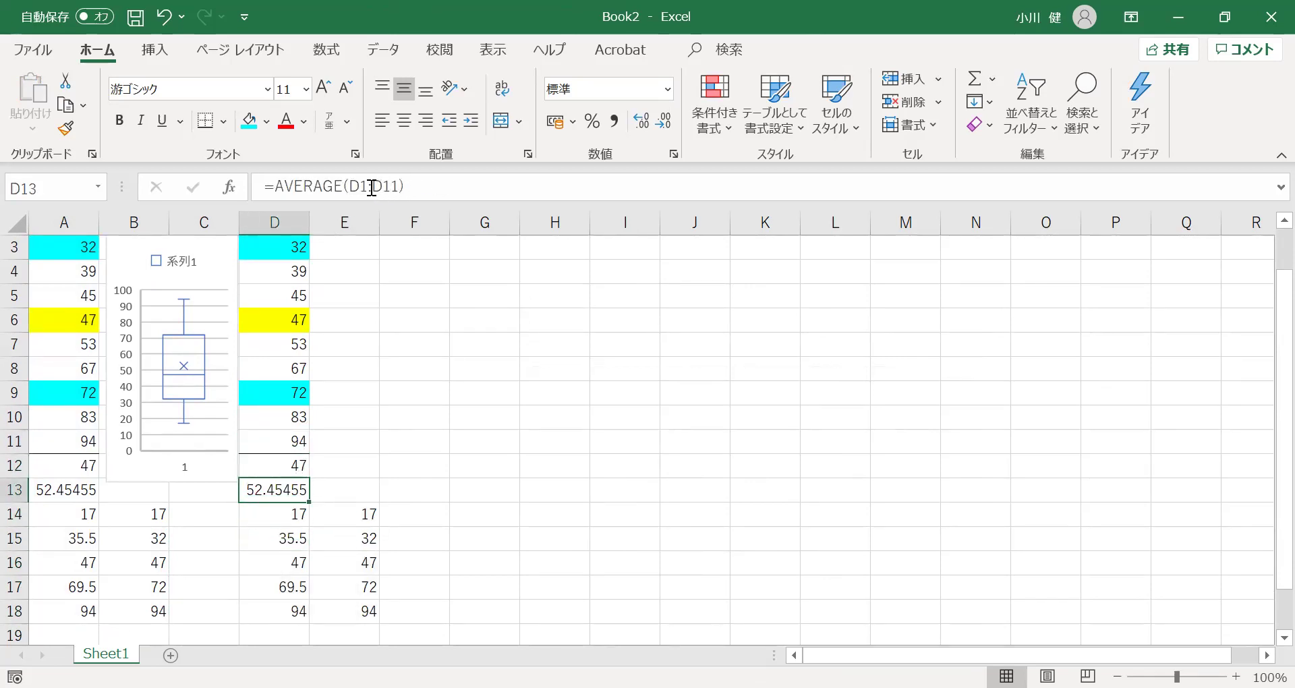
Go through the copied data values in D1:D11 alongside the original list in column A.
key(ctrl+Up)
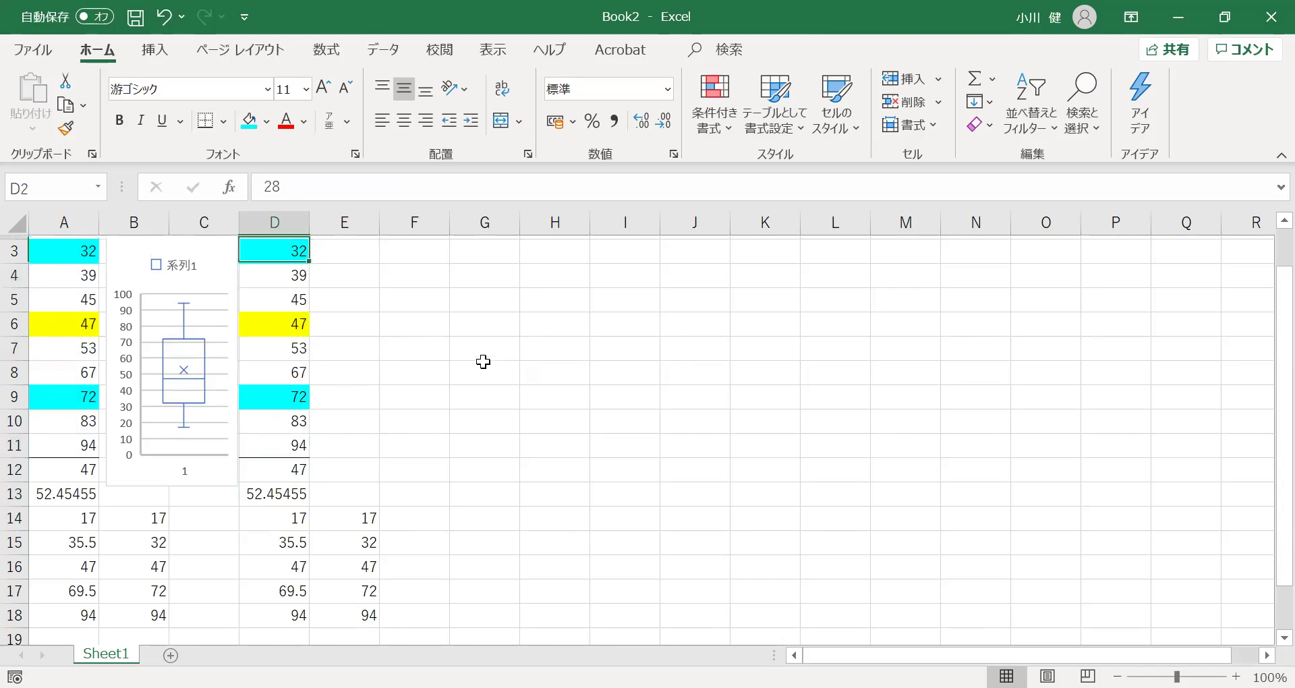
key(Down)
key(Down)
key(Down)
key(Down)
key(Down)
key(Down)
key(Down)
key(Down)
key(Down)
key(Down)
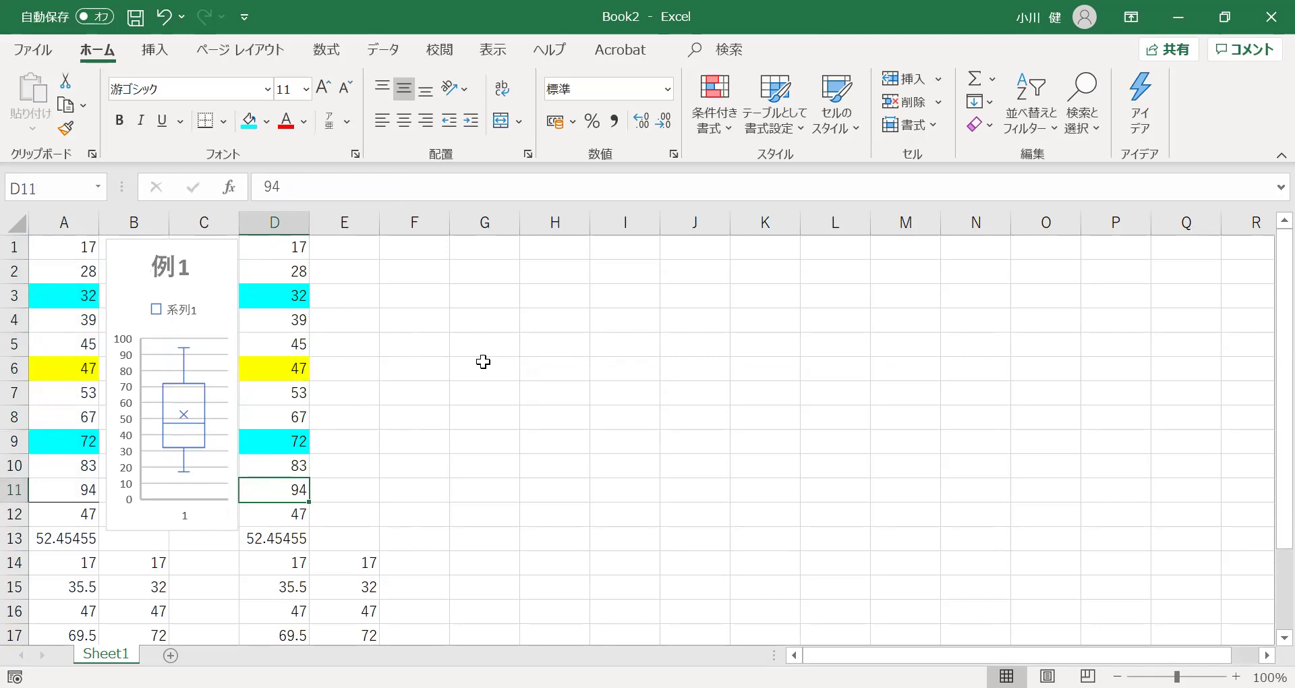
key(Left)
key(Left)
key(Left)
key(Right)
key(Right)
key(Right)
key(Right)
key(Left)
Insert a box-and-whisker chart (箱ひげ図) of the data in D1:D11.
key(ctrl+Up)
key(shift+Down)
key(shift+Down)
key(shift+Down)
key(shift+Down)
key(shift+Down)
key(shift+Down)
key(shift+Down)
key(shift+Down)
key(shift+Down)
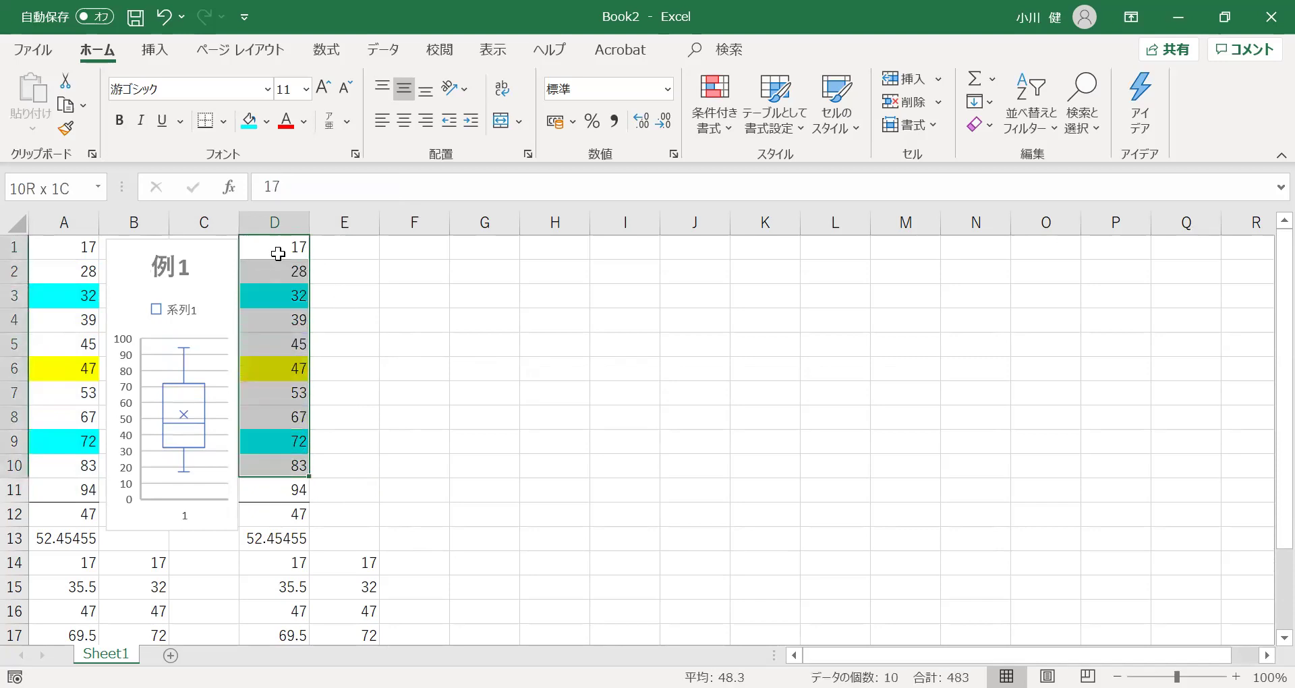
key(shift+Down)
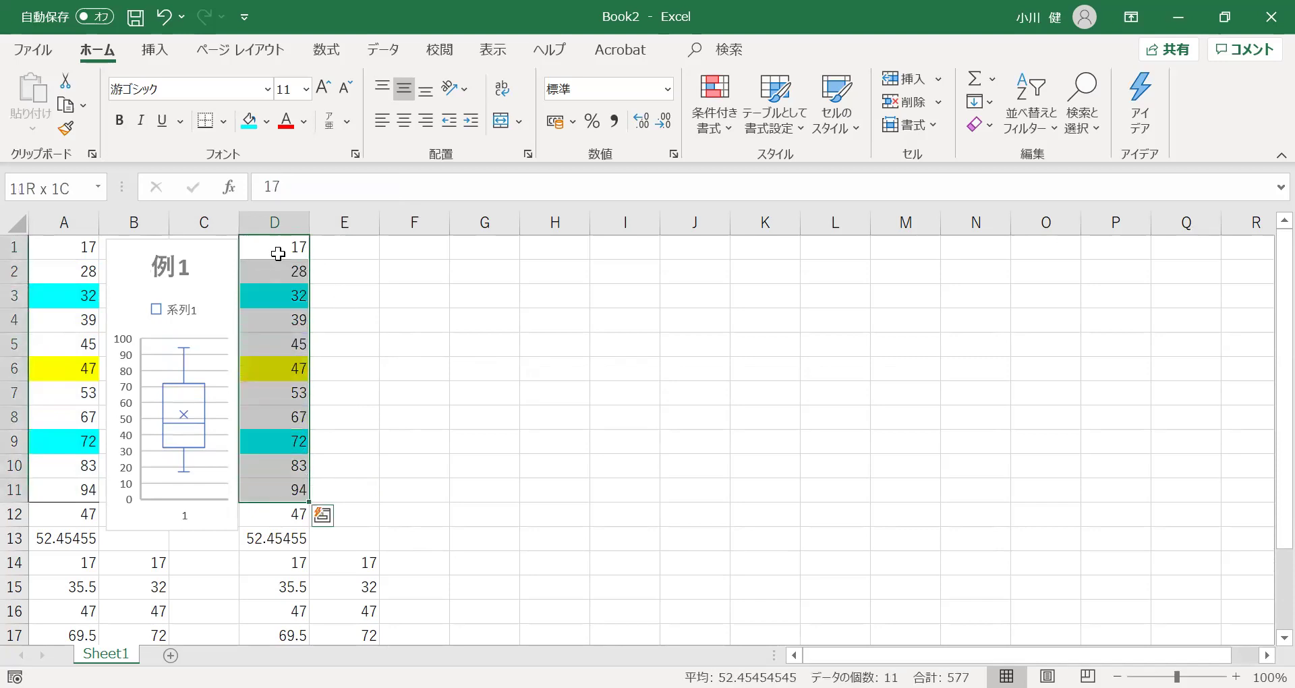
click(155, 54)
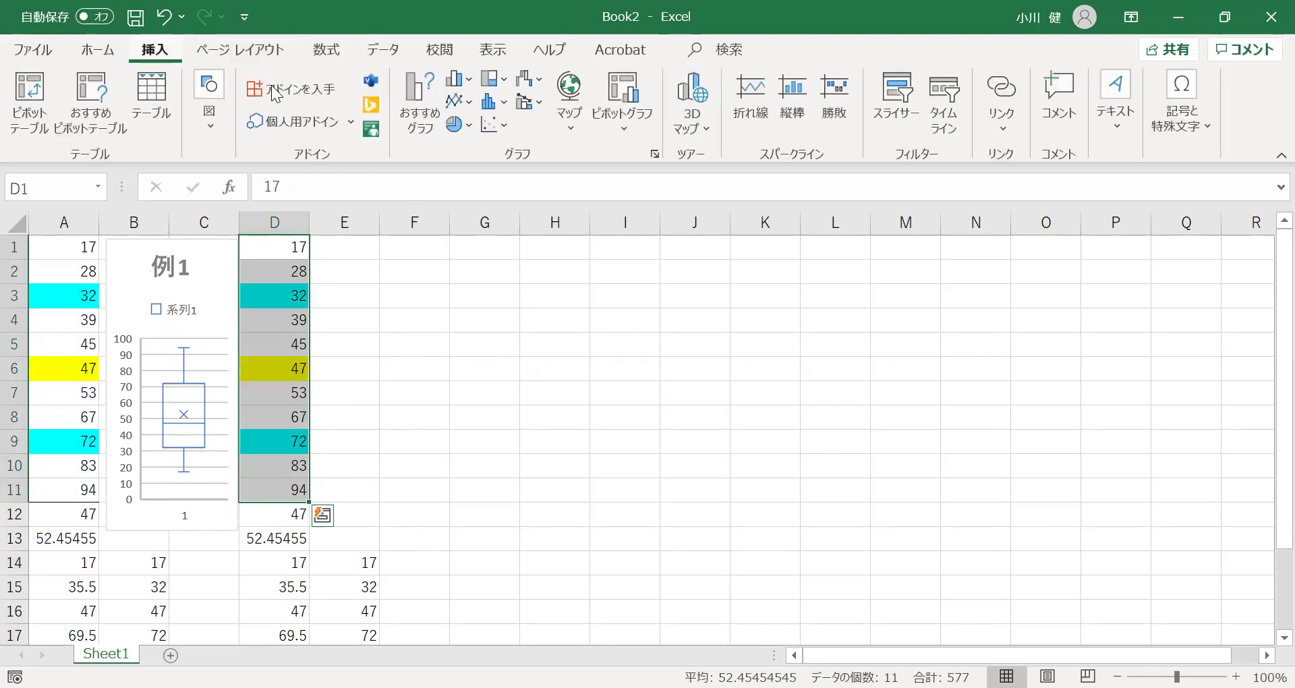
click(654, 158)
click(446, 84)
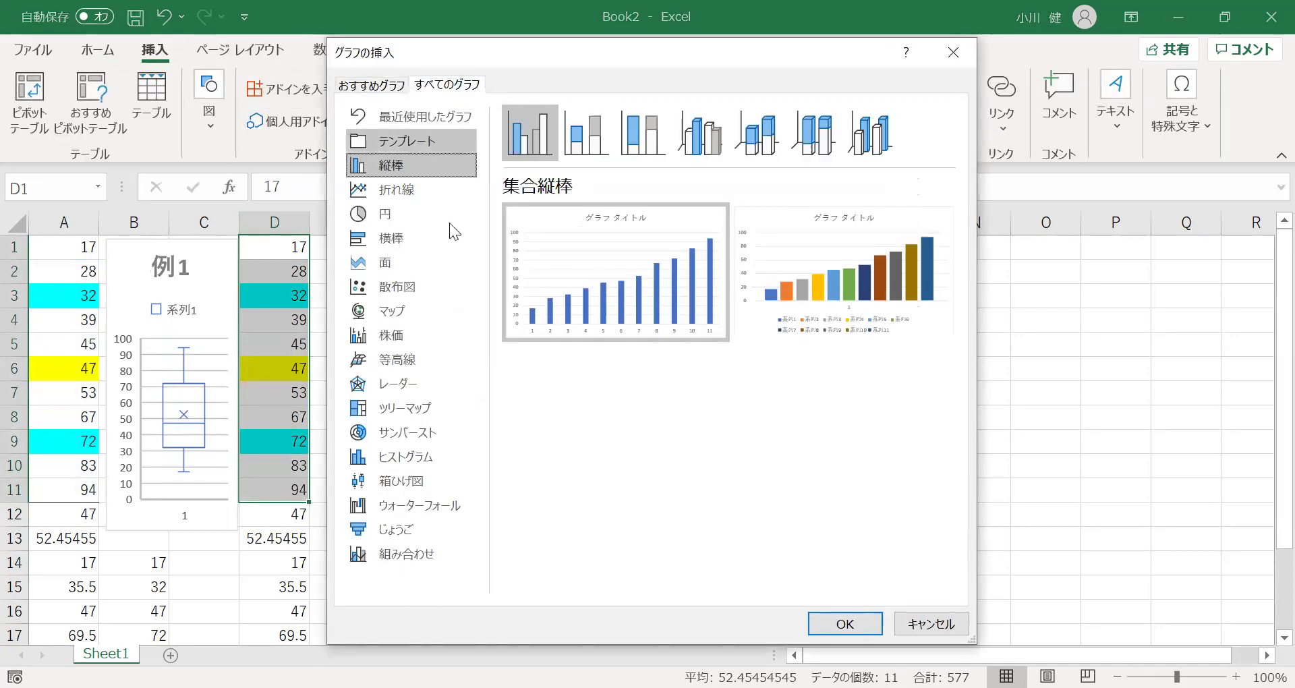
click(408, 481)
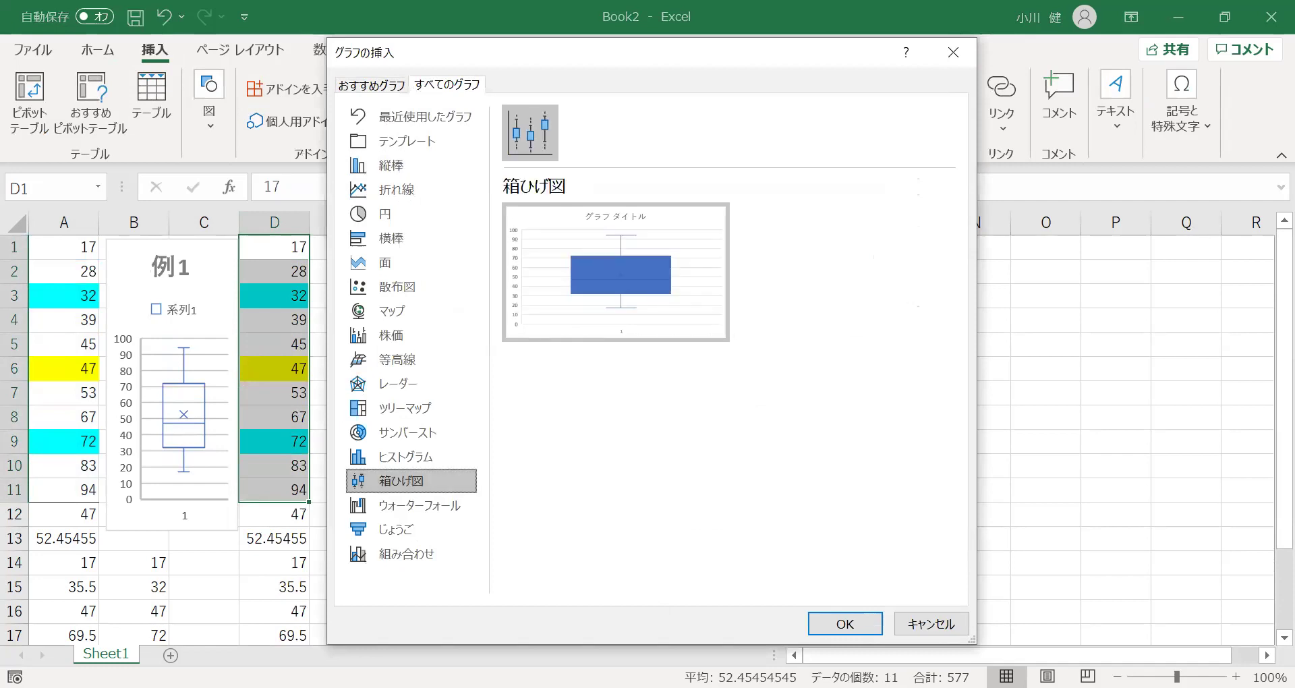
click(845, 623)
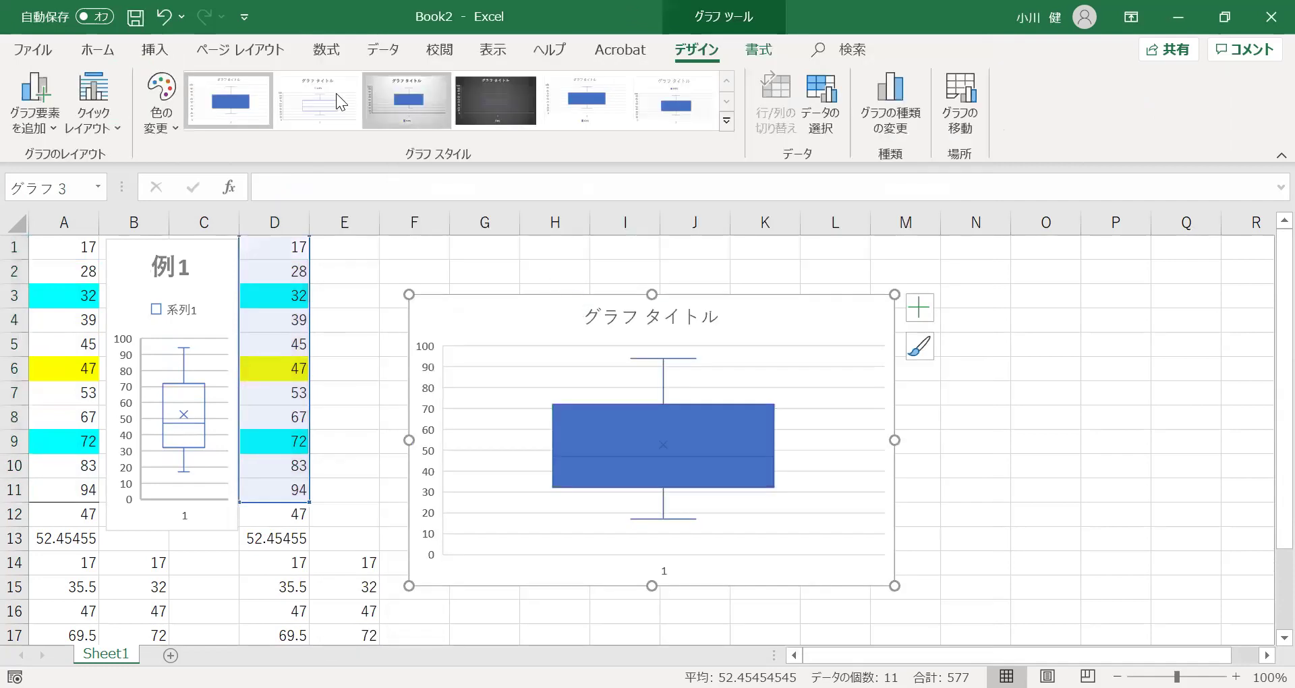
Give the new box plot the unfilled chart style with a legend and turn on its mean marker (平均マーカーを表示する).
click(336, 93)
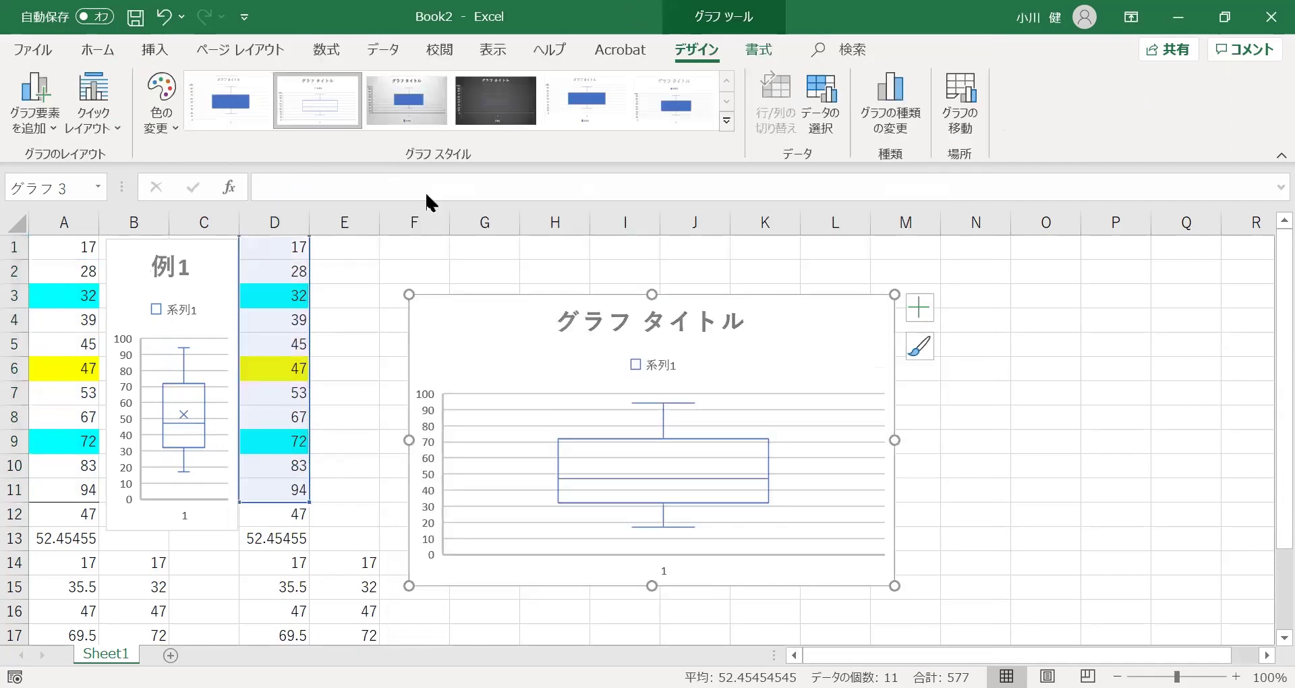
right_click(605, 454)
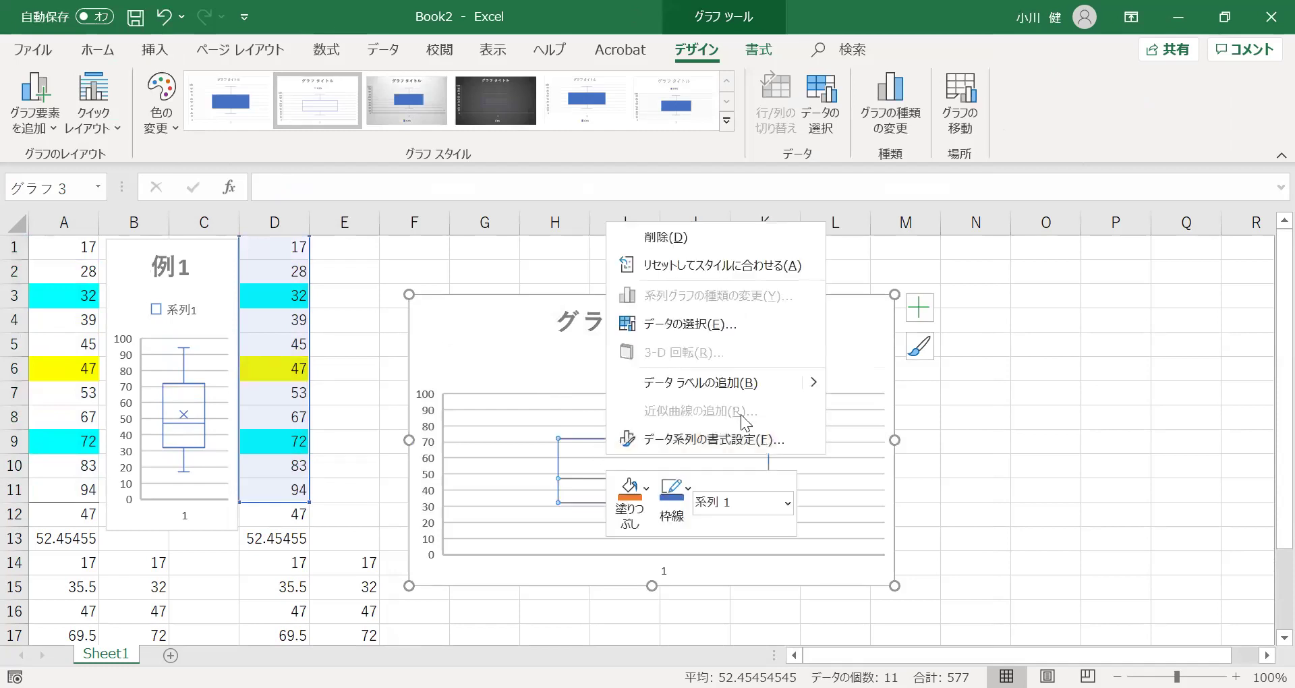
click(758, 439)
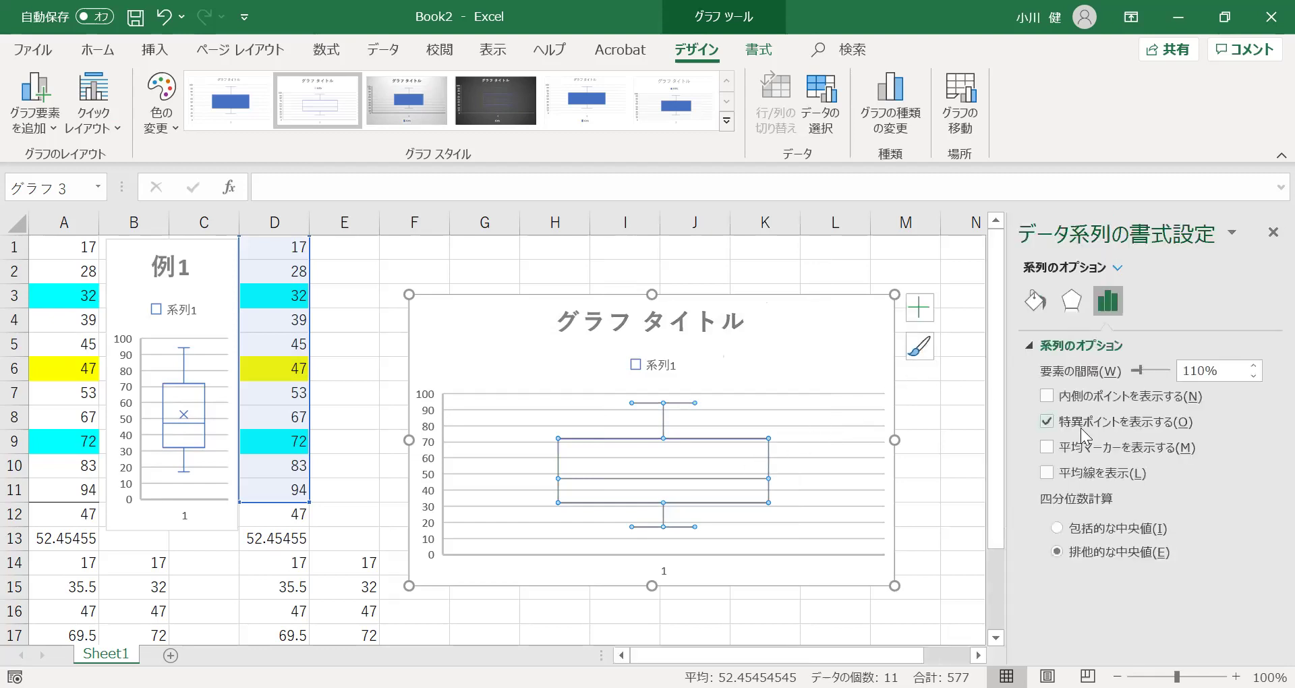
click(1046, 448)
click(1226, 234)
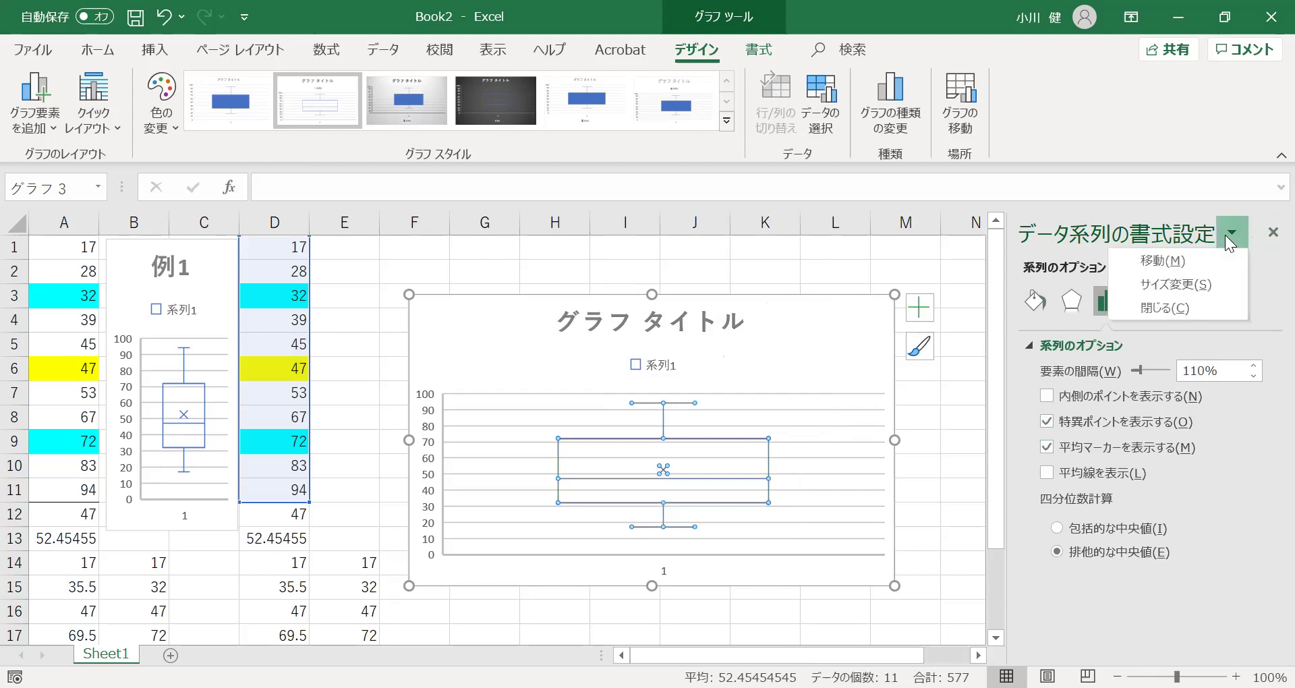
click(1225, 234)
click(1270, 234)
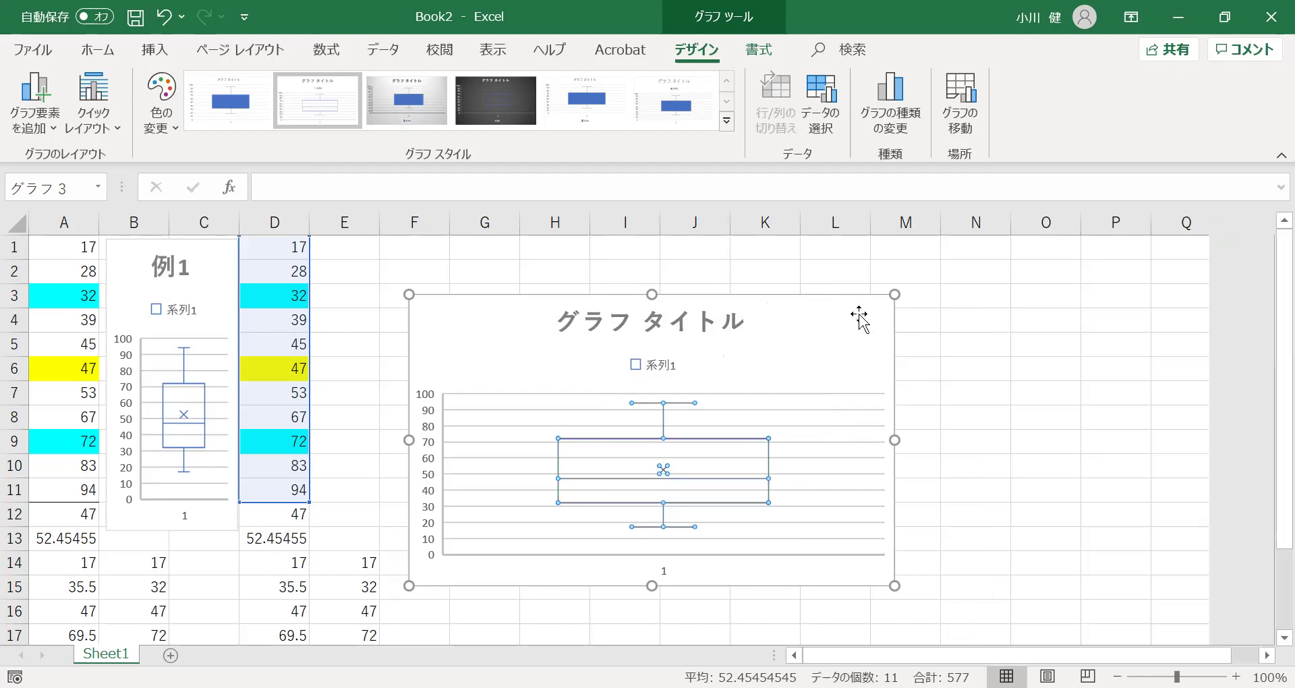
Replace the new box plot's title with 例2.
click(735, 326)
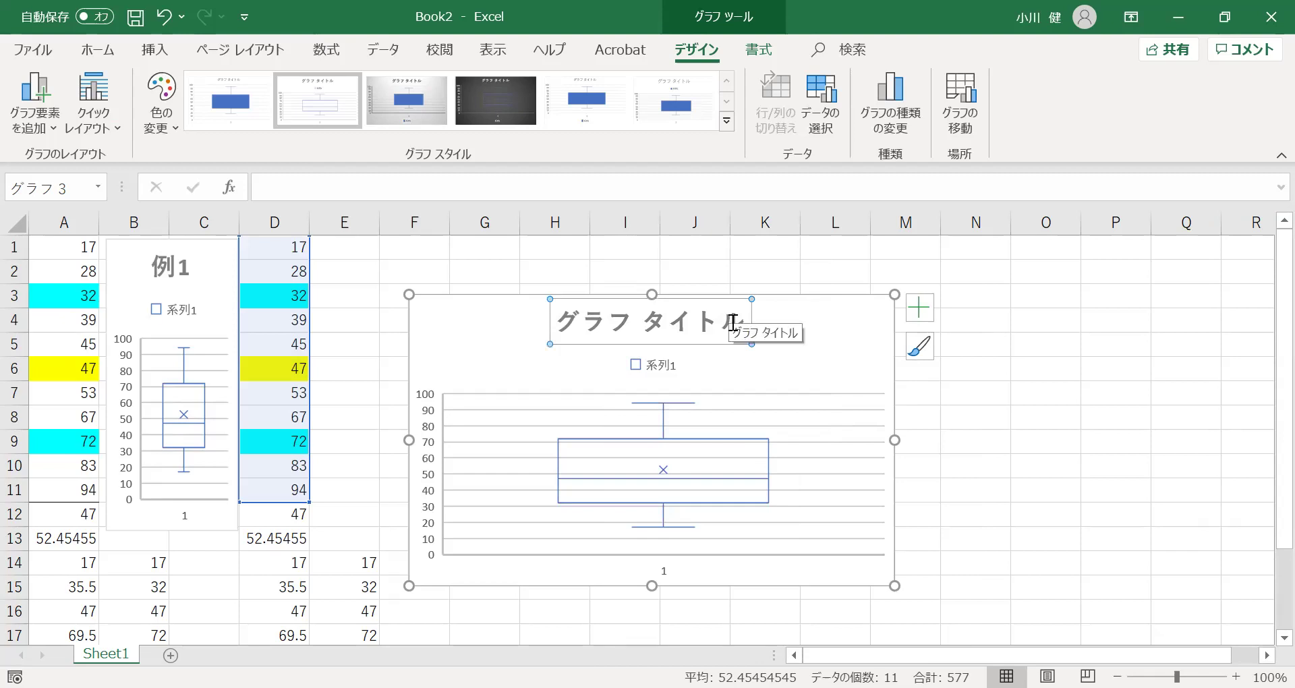
key(BackSpace)
key(BackSpace)
key(BackSpace)
key(BackSpace)
key(BackSpace)
key(BackSpace)
key(BackSpace)
key(BackSpace)
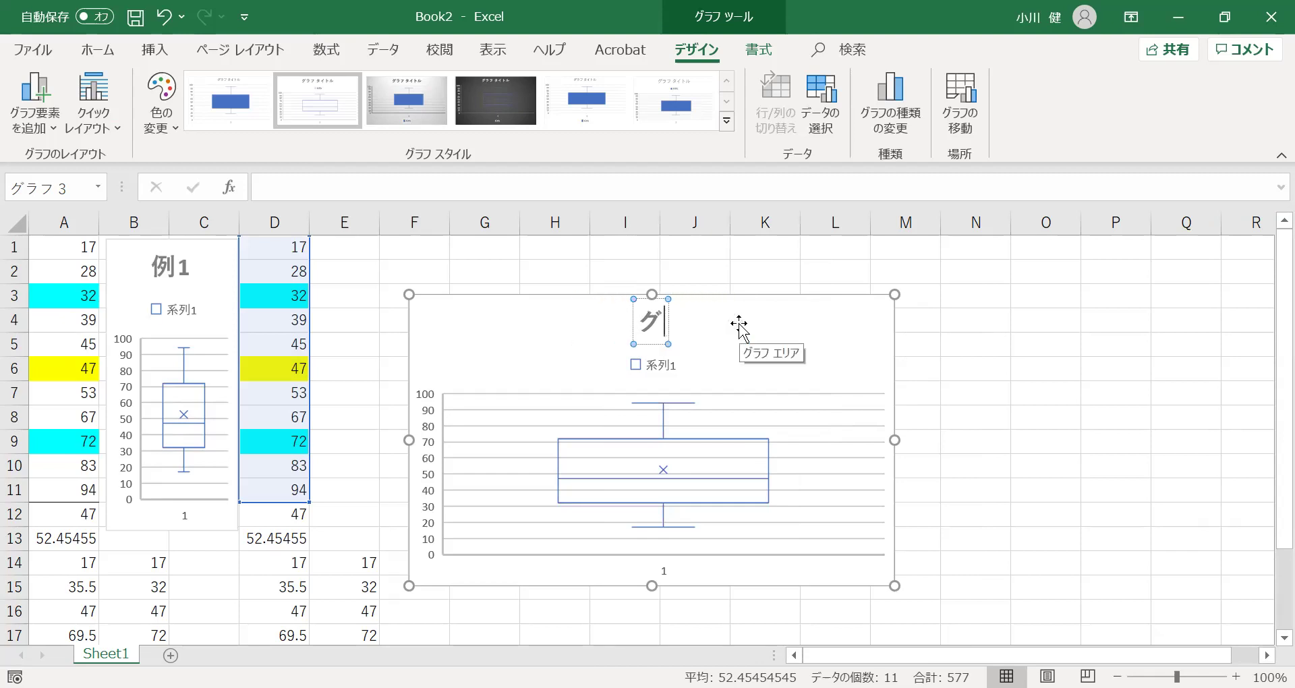
text(例2)
click(802, 323)
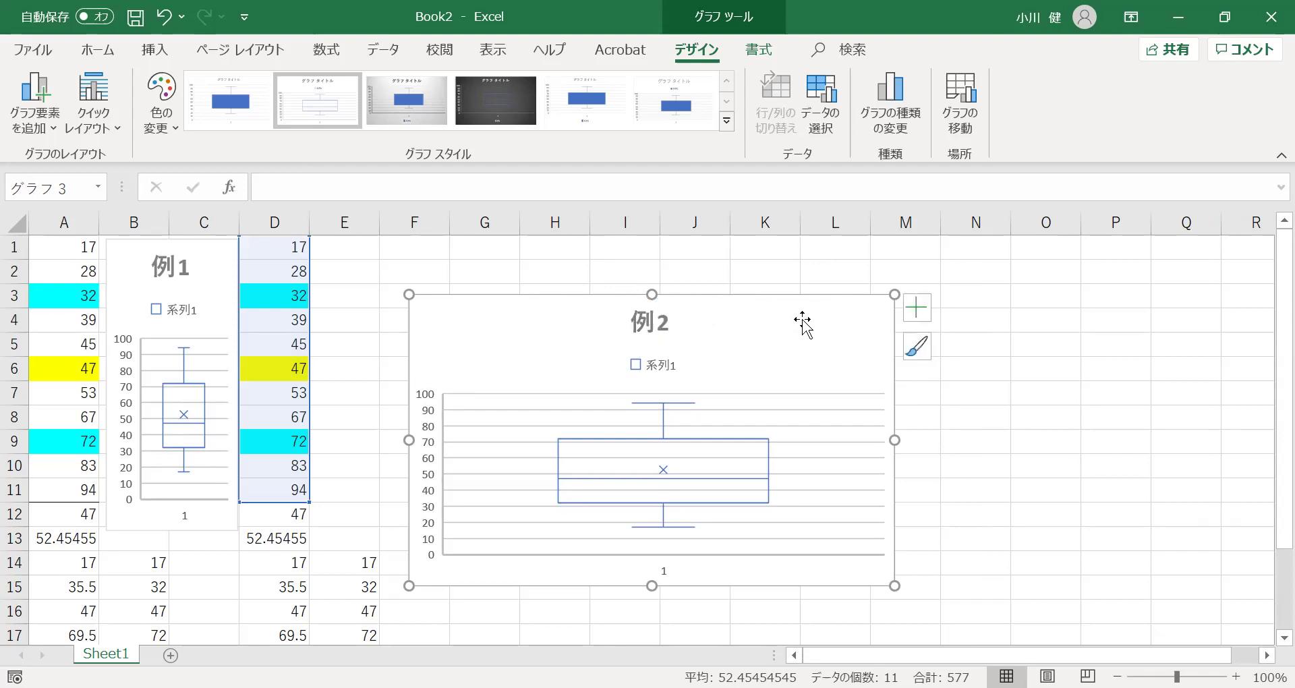
Make the 例2 box plot narrower and taller, placing it over columns F and G with its upper edge level with 例1.
drag(880, 432, 550, 420)
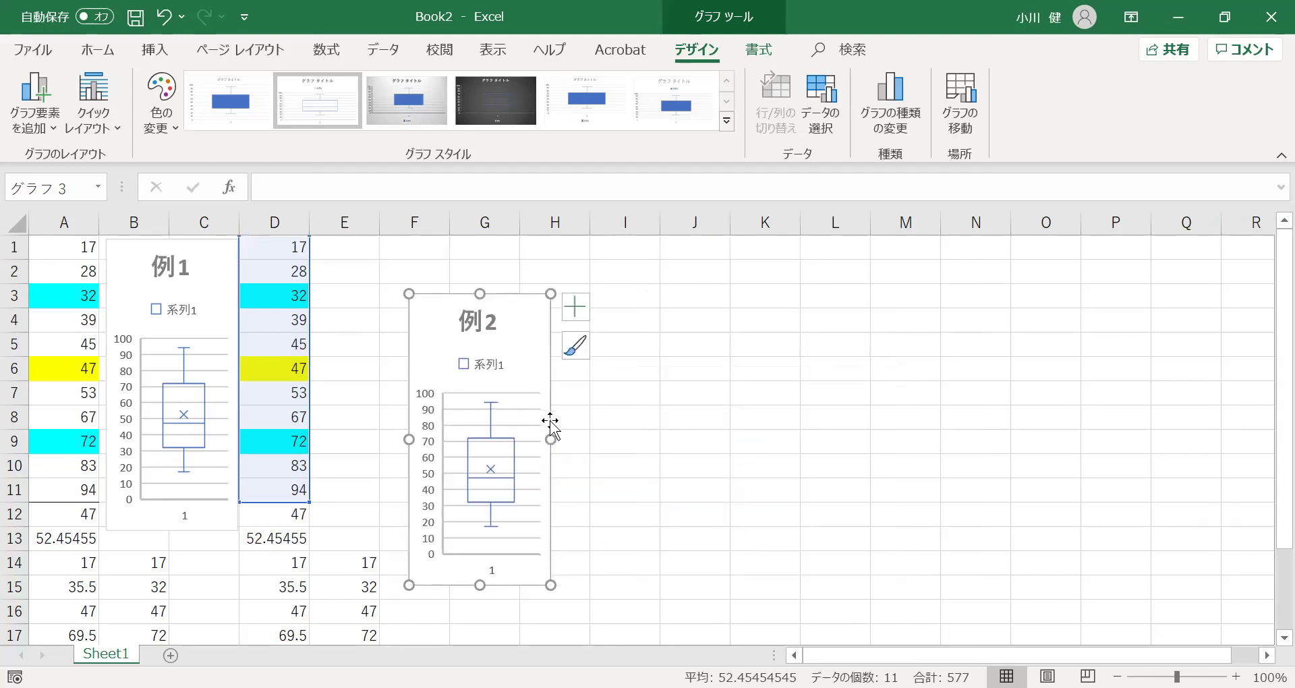
key(Up)
key(Up)
key(Up)
key(Up)
key(Up)
key(Up)
key(Up)
key(Up)
key(Up)
key(Up)
key(Up)
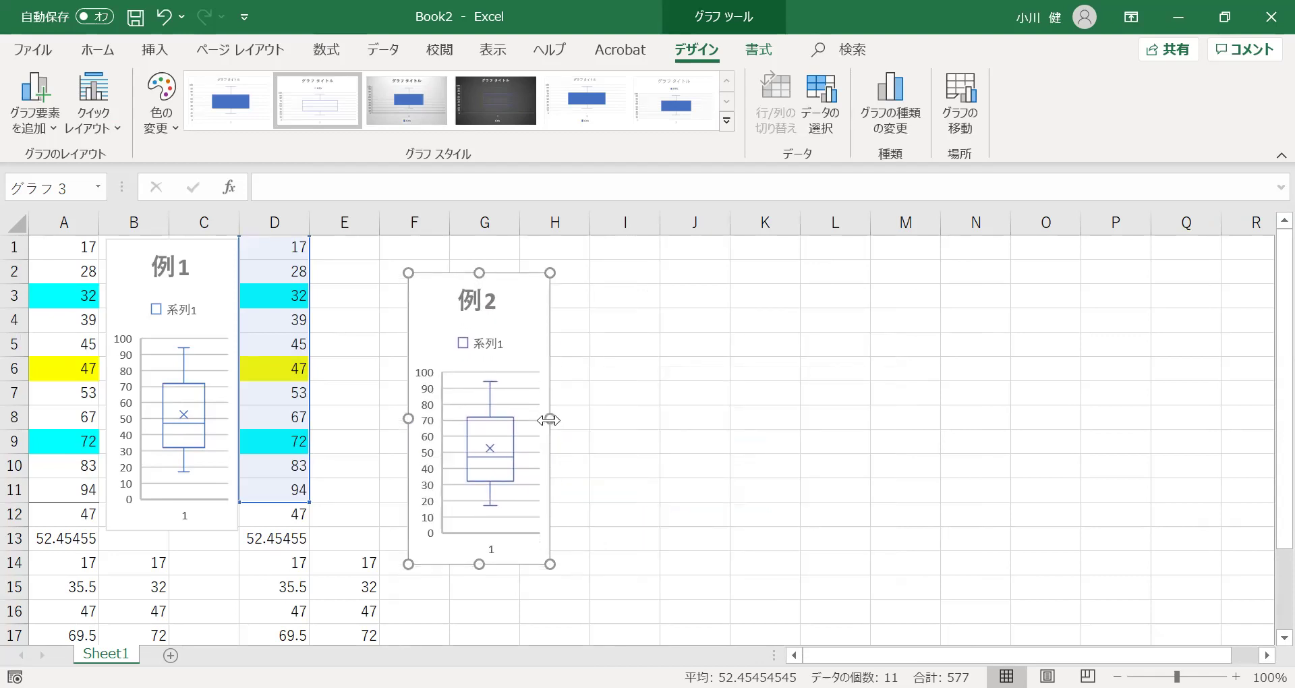
key(Up)
key(Up)
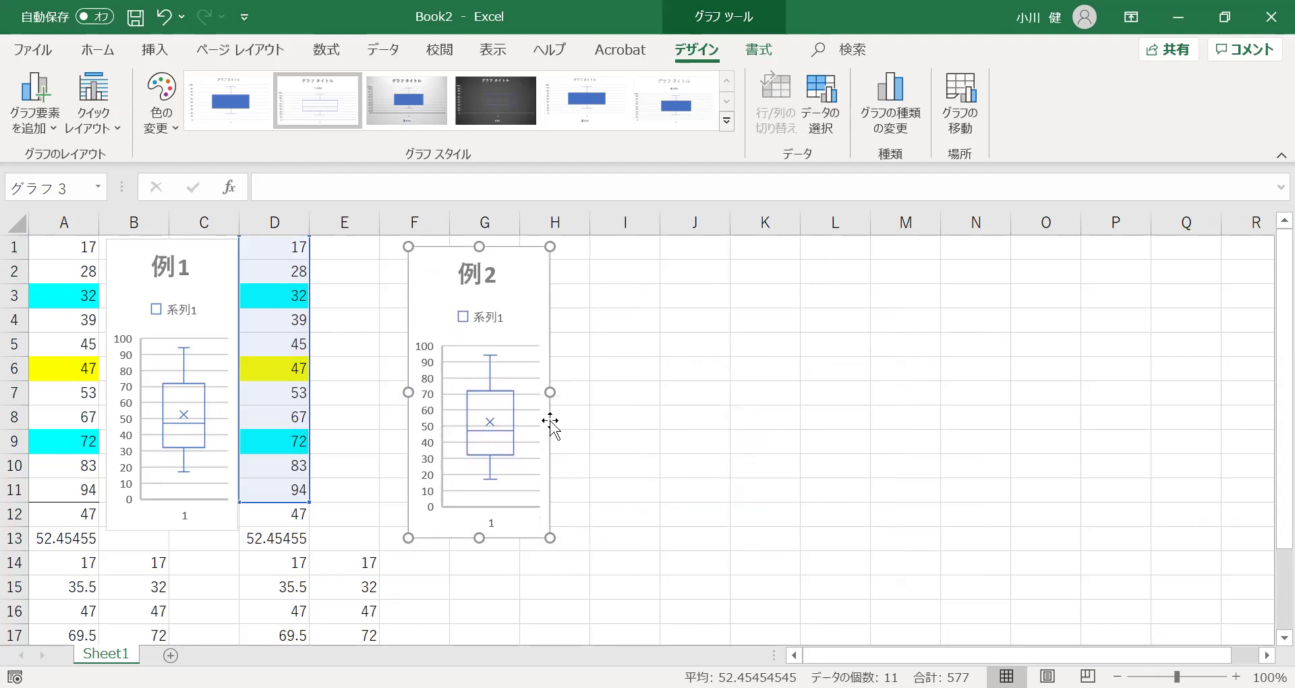
key(Left)
key(Left)
key(Left)
key(Left)
key(Left)
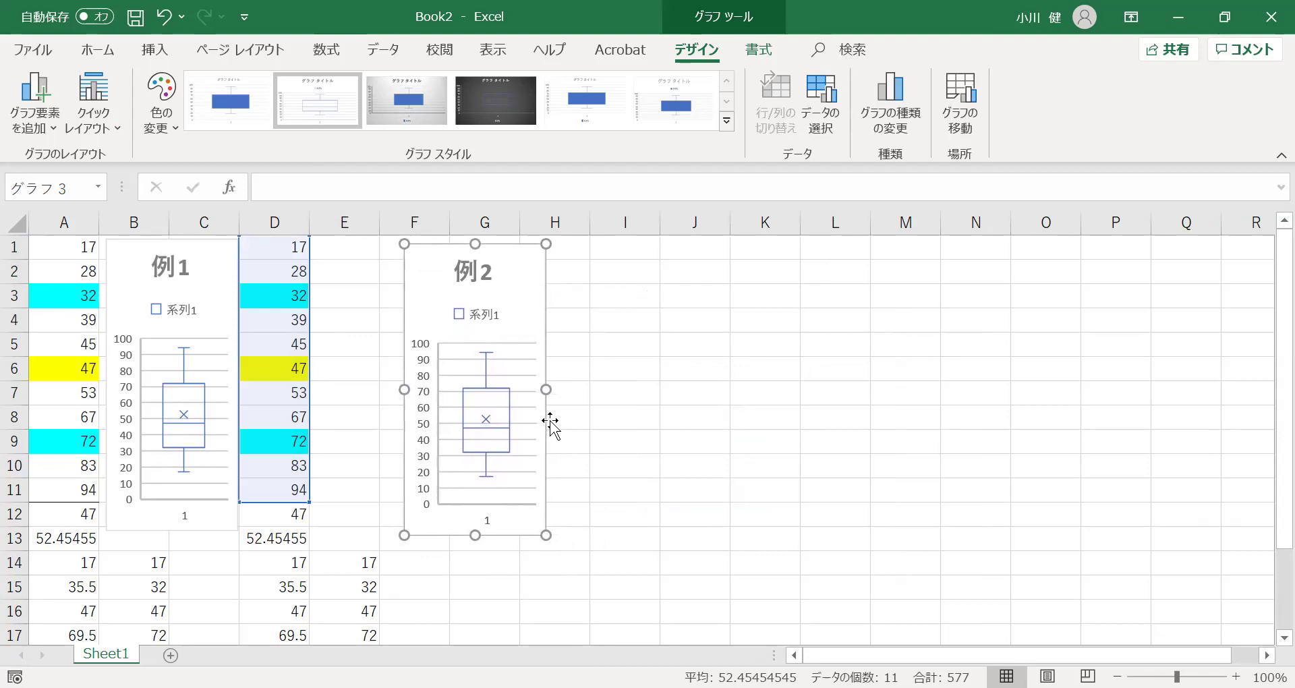
key(Left)
key(Up)
key(Up)
key(Left)
key(Left)
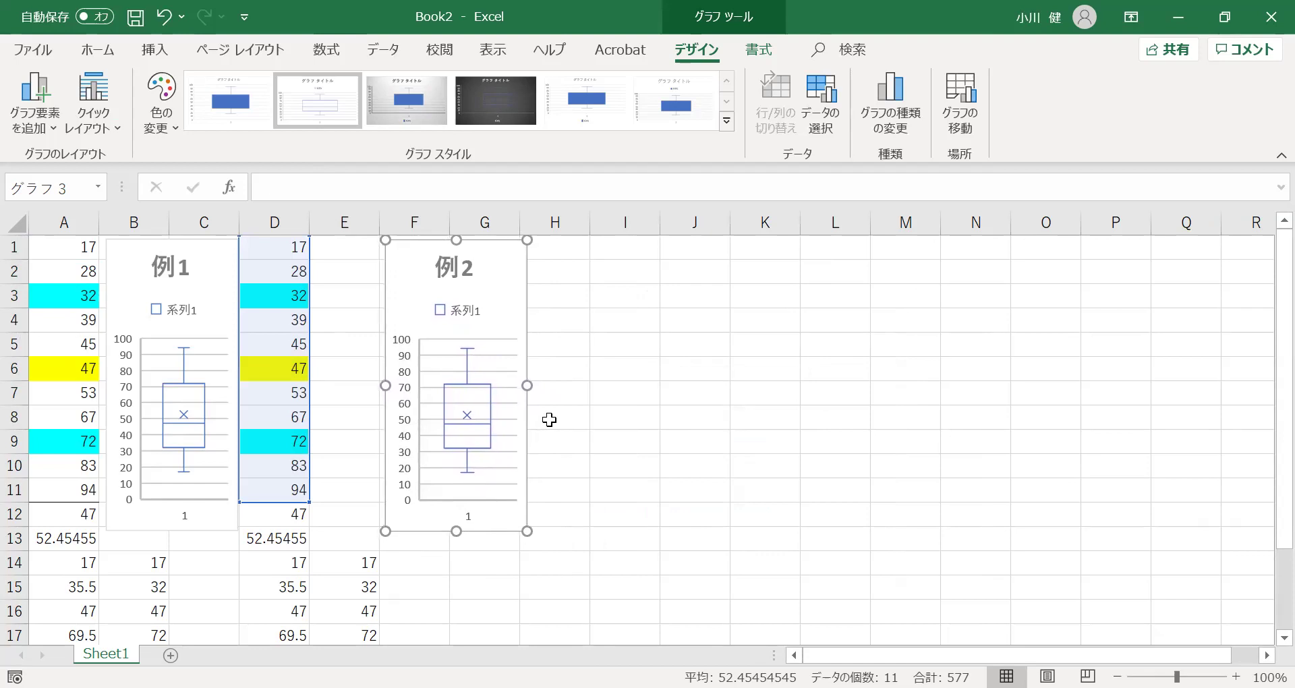
drag(459, 549, 459, 628)
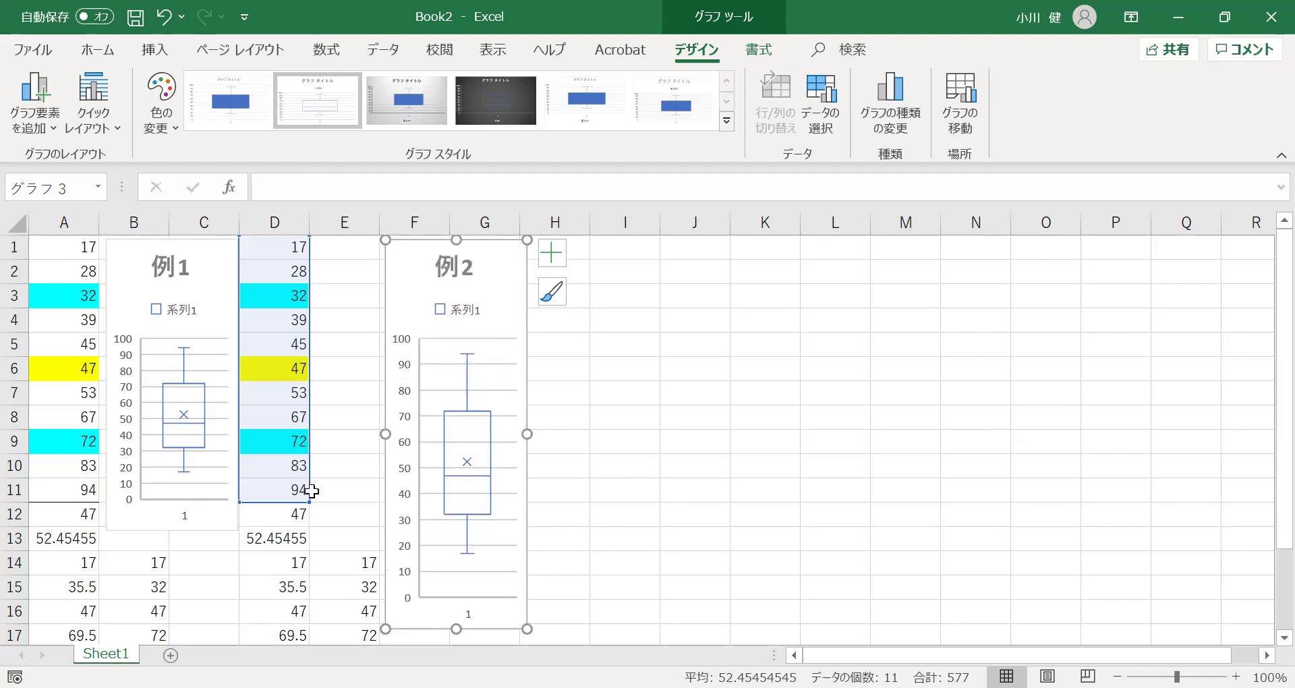
Set the largest data value in D11 to 132.
click(358, 491)
click(297, 486)
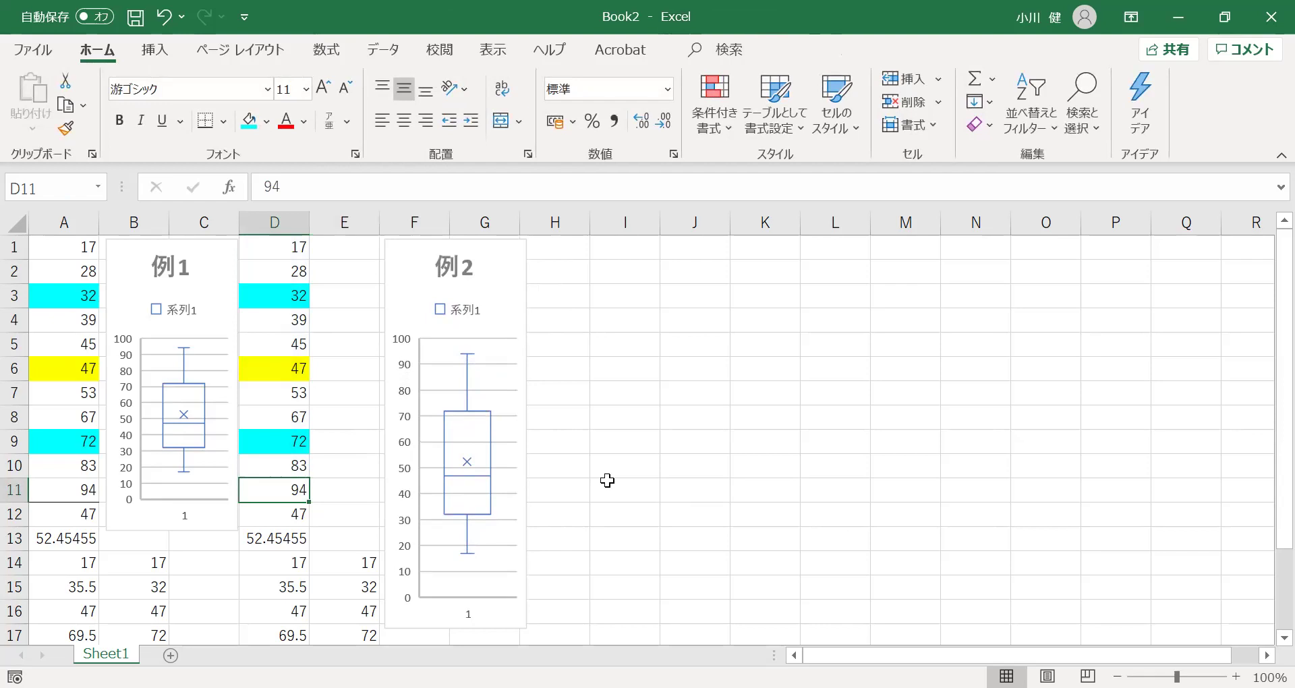
text(132)
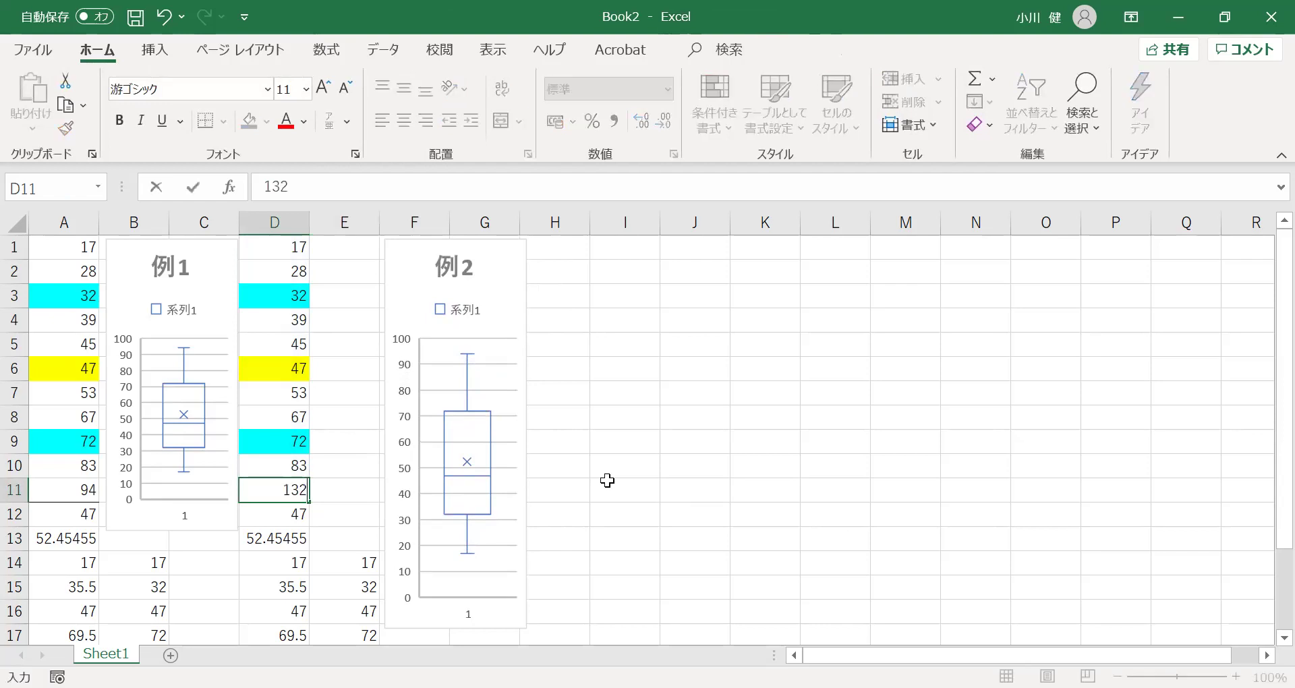
key(Return)
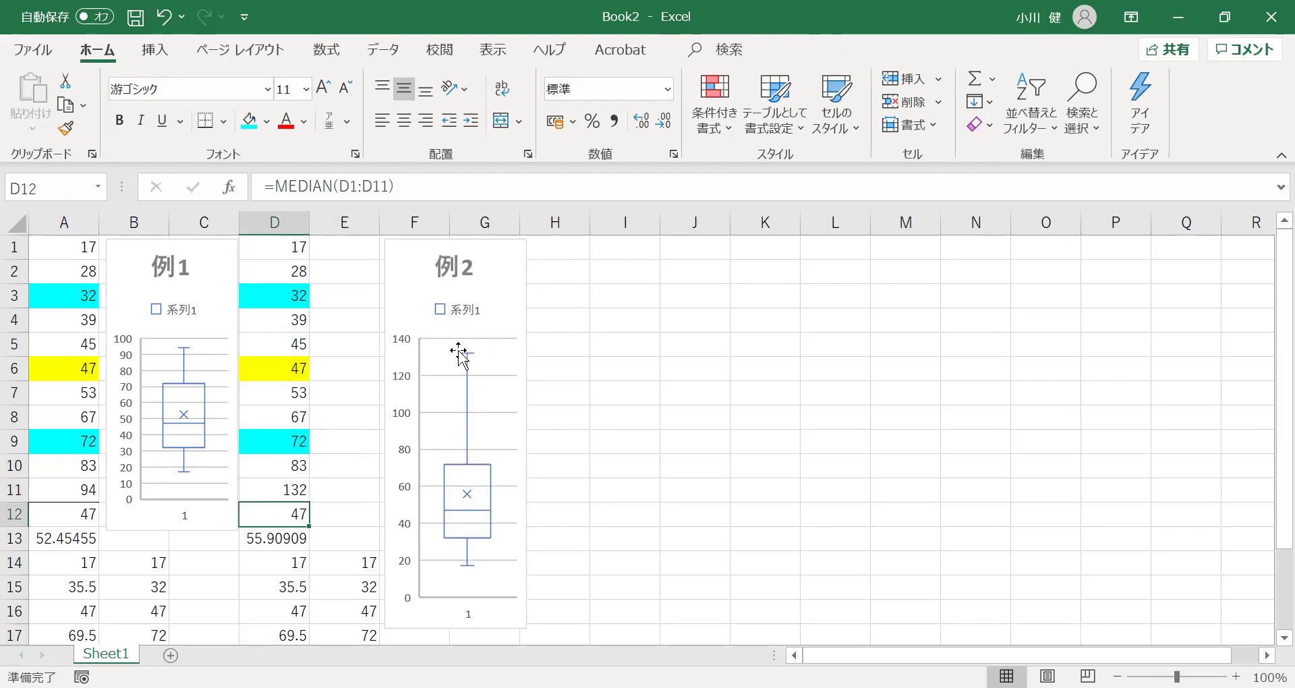
Go through the median, average and QUARTILE.INC results in D12:D18 for the changed data list.
key(Up)
key(Down)
key(Down)
key(Down)
key(Down)
key(Down)
key(Down)
key(Down)
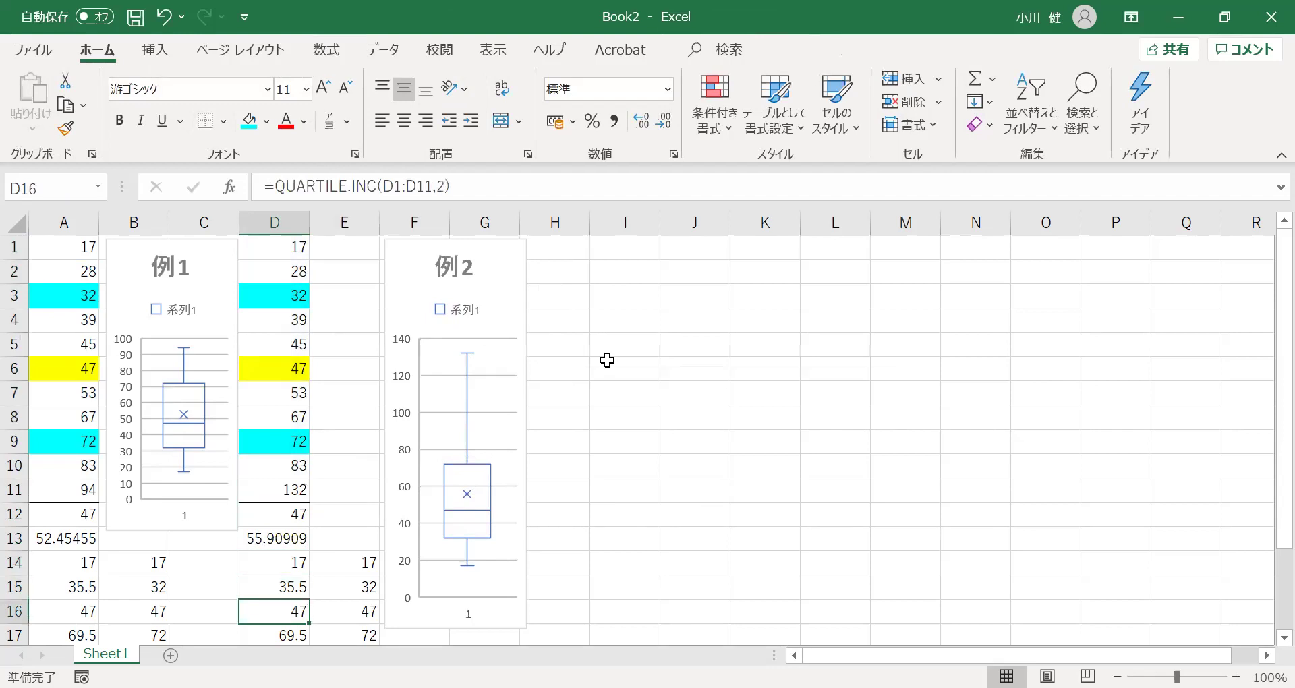
key(Up)
key(Up)
key(Up)
key(Up)
key(Up)
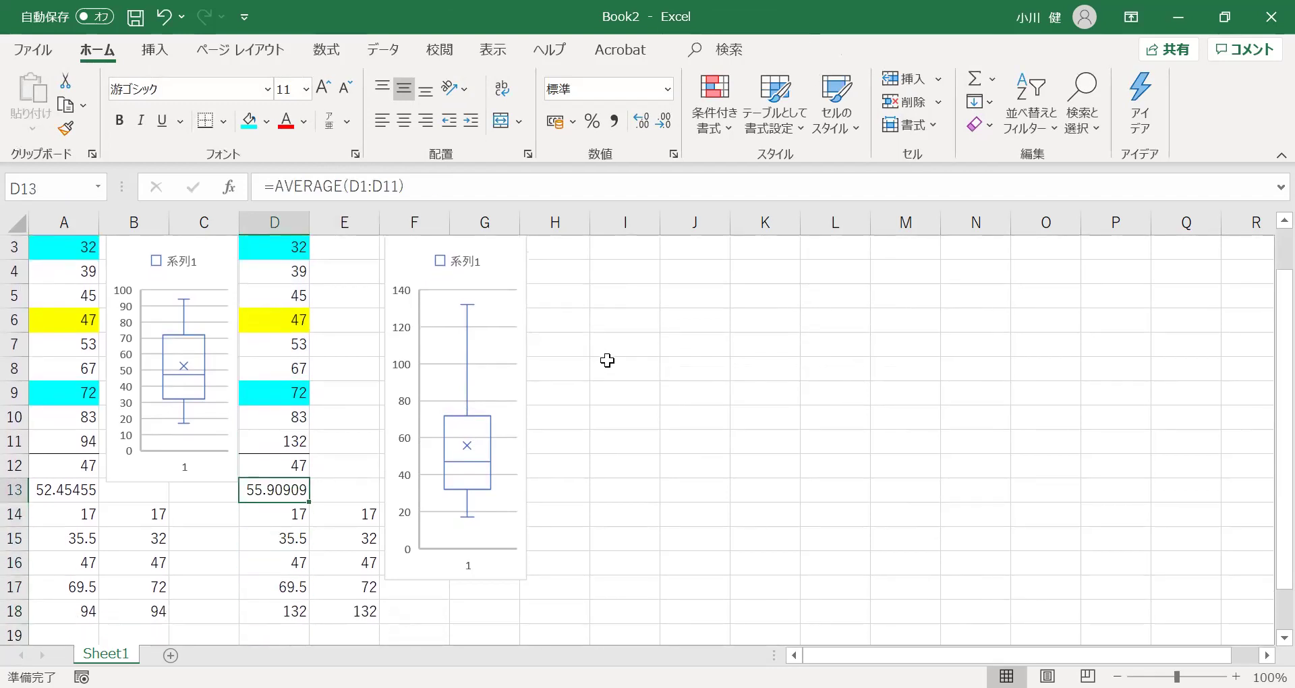
key(Down)
key(Down)
key(Down)
key(Down)
key(Down)
Compare the QUARTILE.INC results in column D with the QUARTILE.EXC results in column E, rows 14 to 18.
key(Right)
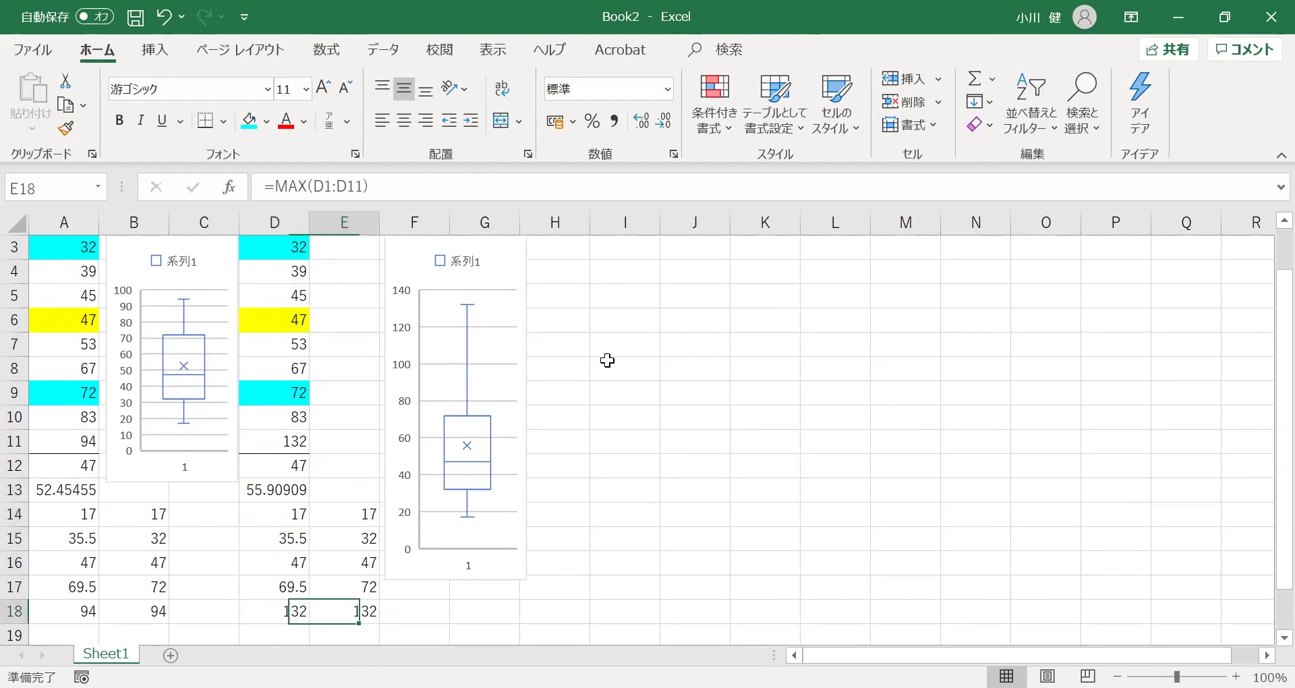
key(Left)
key(Up)
key(Right)
key(Up)
key(Up)
key(Up)
key(Left)
key(Down)
key(Right)
key(Down)
key(Down)
key(Left)
key(Up)
key(Right)
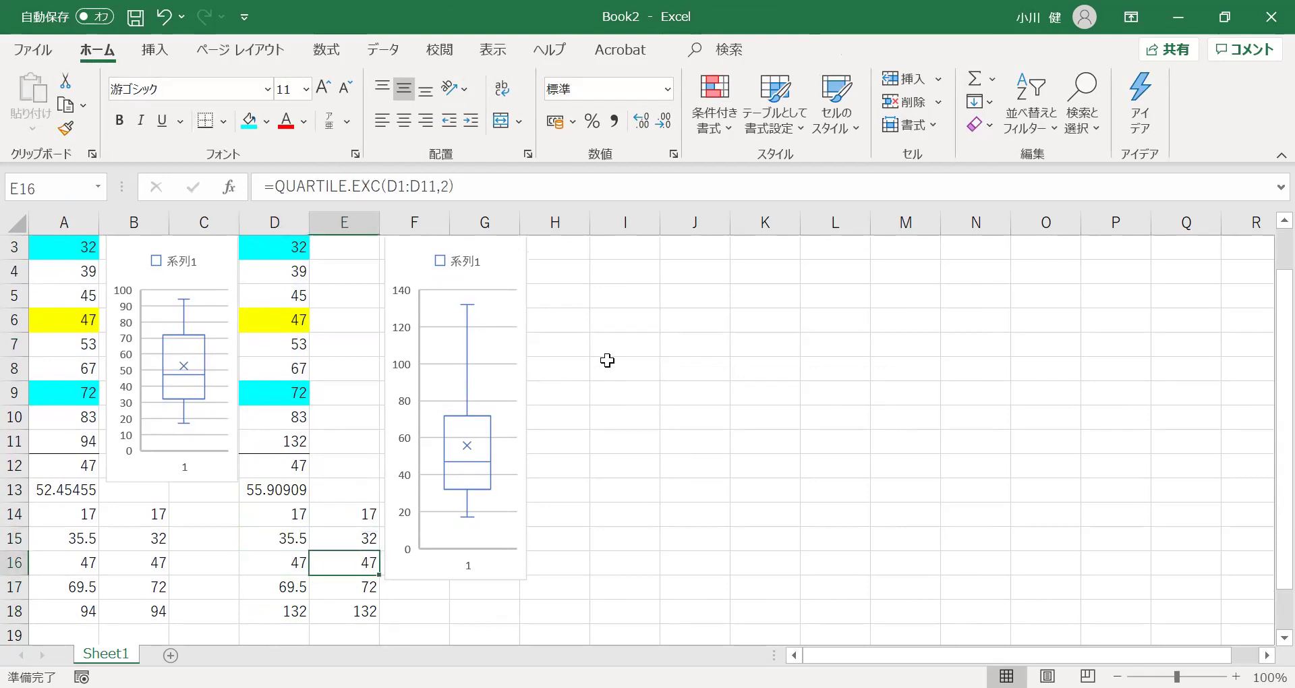
key(Left)
key(Right)
Go back up to the start of the column D data list and look over its first values.
key(Up)
key(Up)
key(Up)
key(Up)
key(Up)
key(Up)
key(Up)
key(Up)
key(Up)
key(Up)
key(Up)
key(Up)
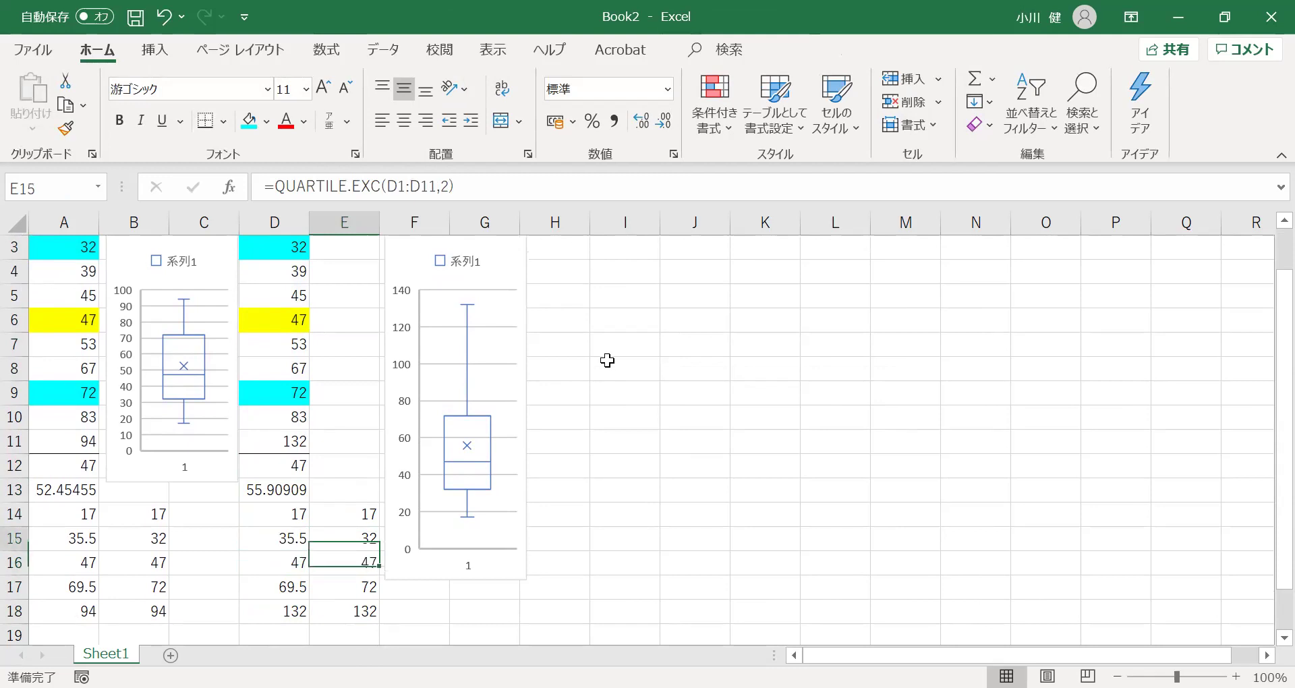
key(Up)
key(Up)
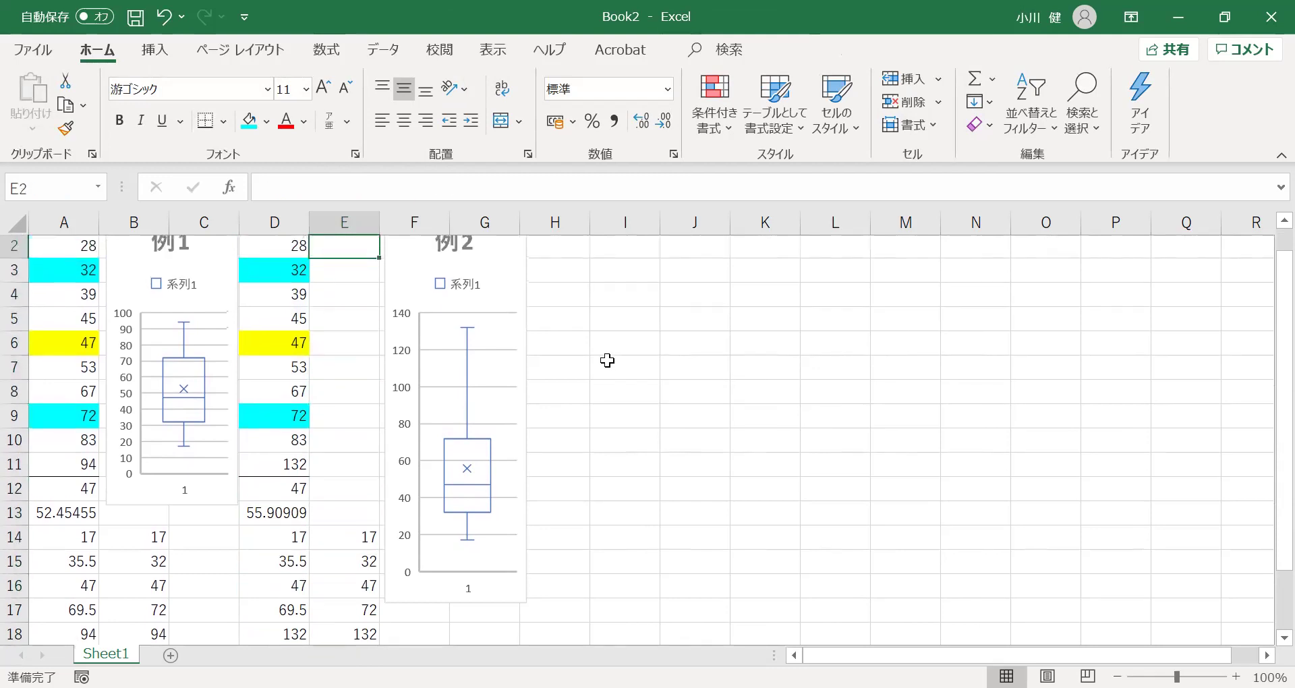
key(Left)
key(Down)
key(Down)
key(Down)
key(Up)
key(Up)
key(Up)
key(Up)
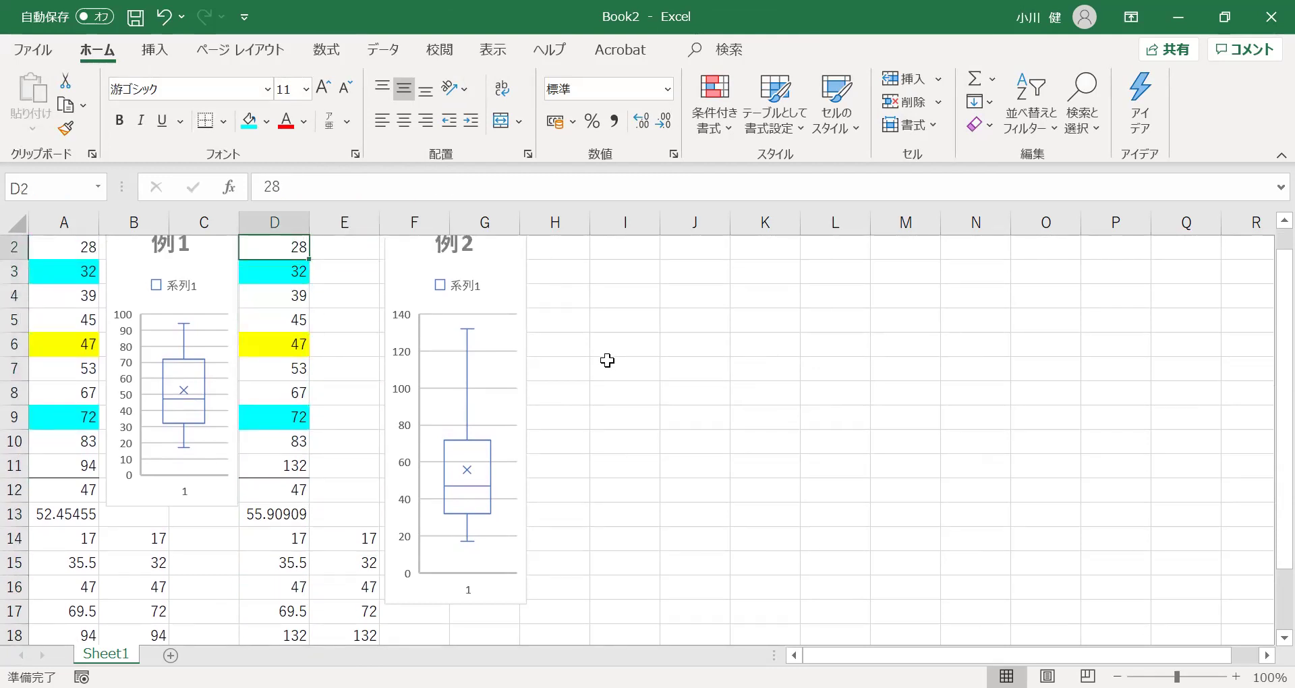
Set the largest data value in D11 to 133.
key(Down)
key(Down)
key(Down)
key(Down)
key(Down)
key(Down)
key(Down)
key(Down)
key(Down)
key(Down)
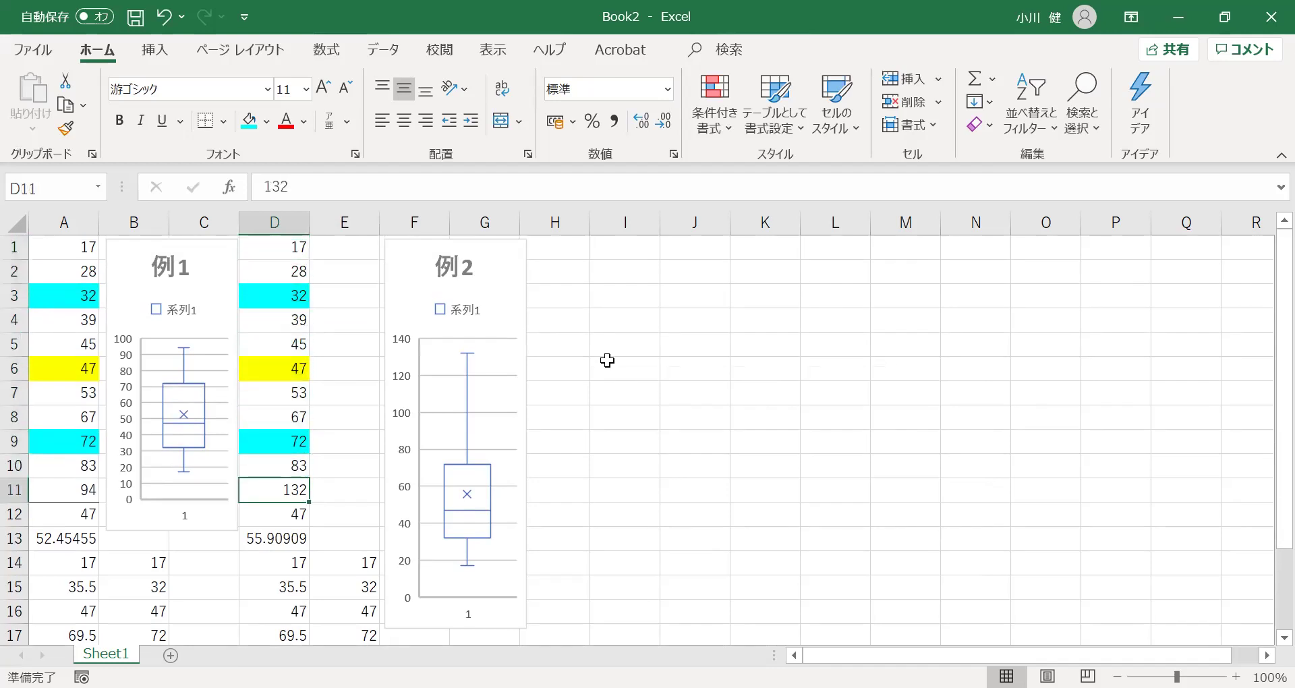
text(1)
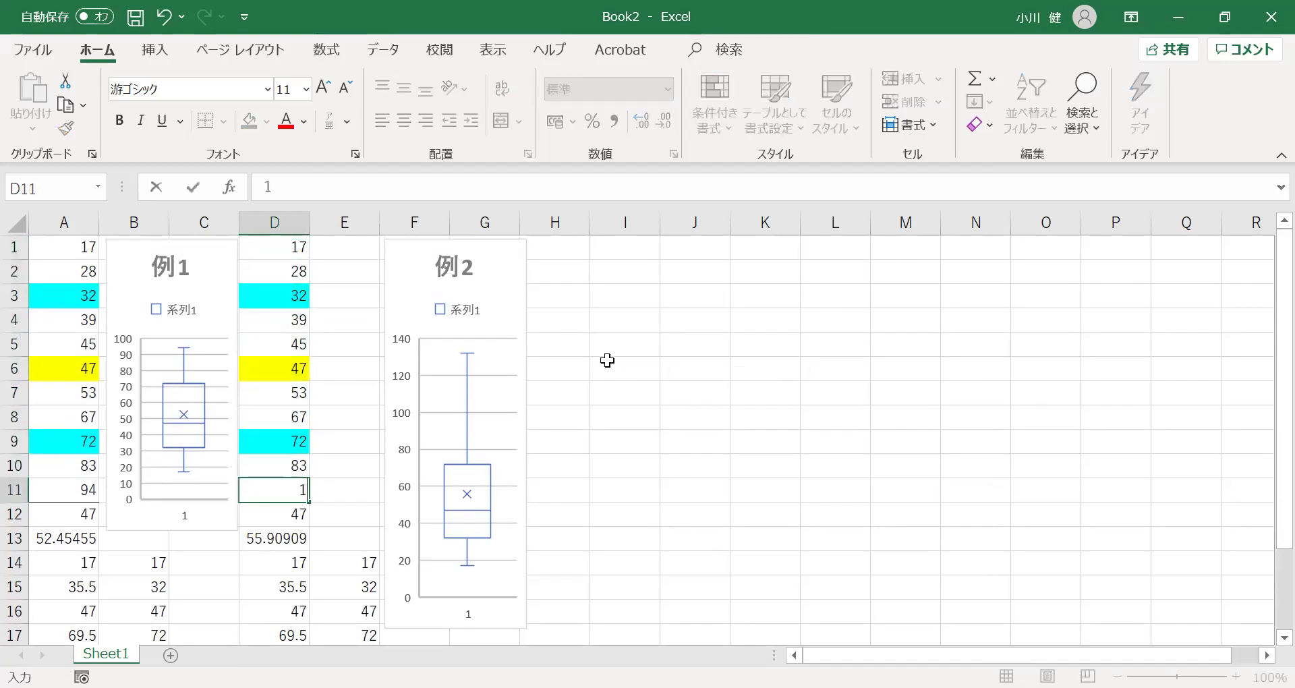
text(33)
key(Return)
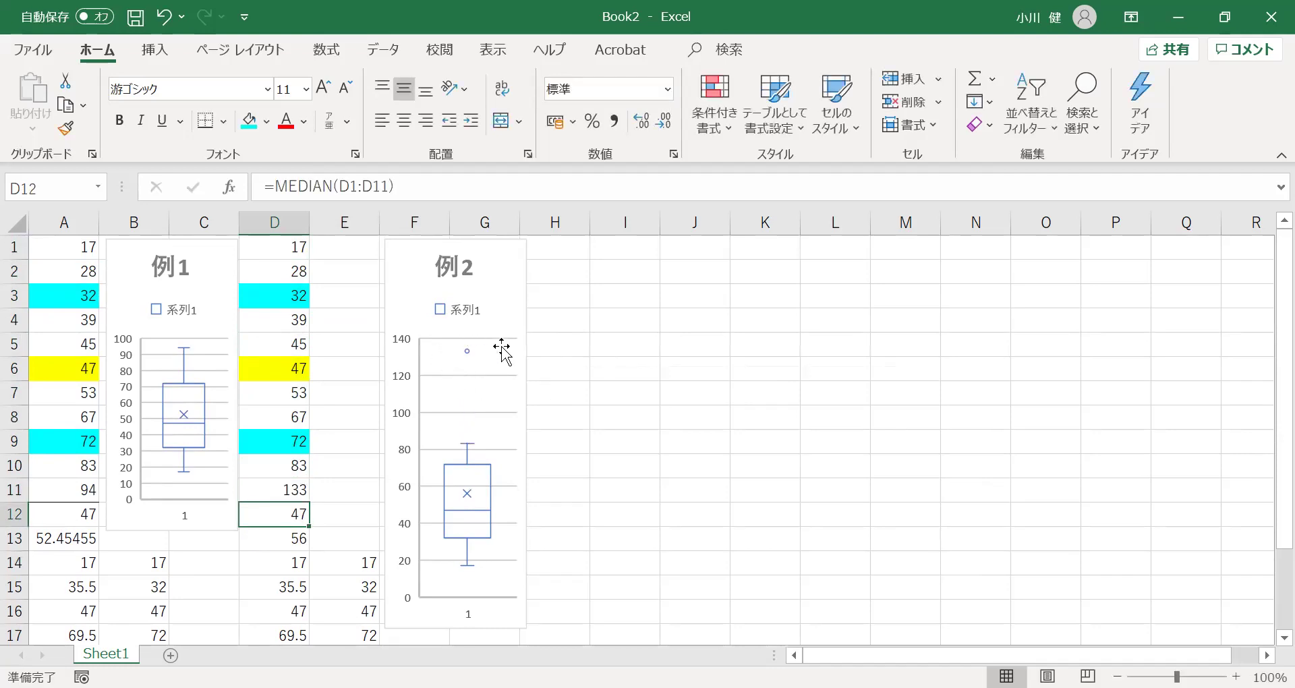
Examine the value in D10 and the results down to D18 against the whiskers and outlier point of 例2.
click(300, 467)
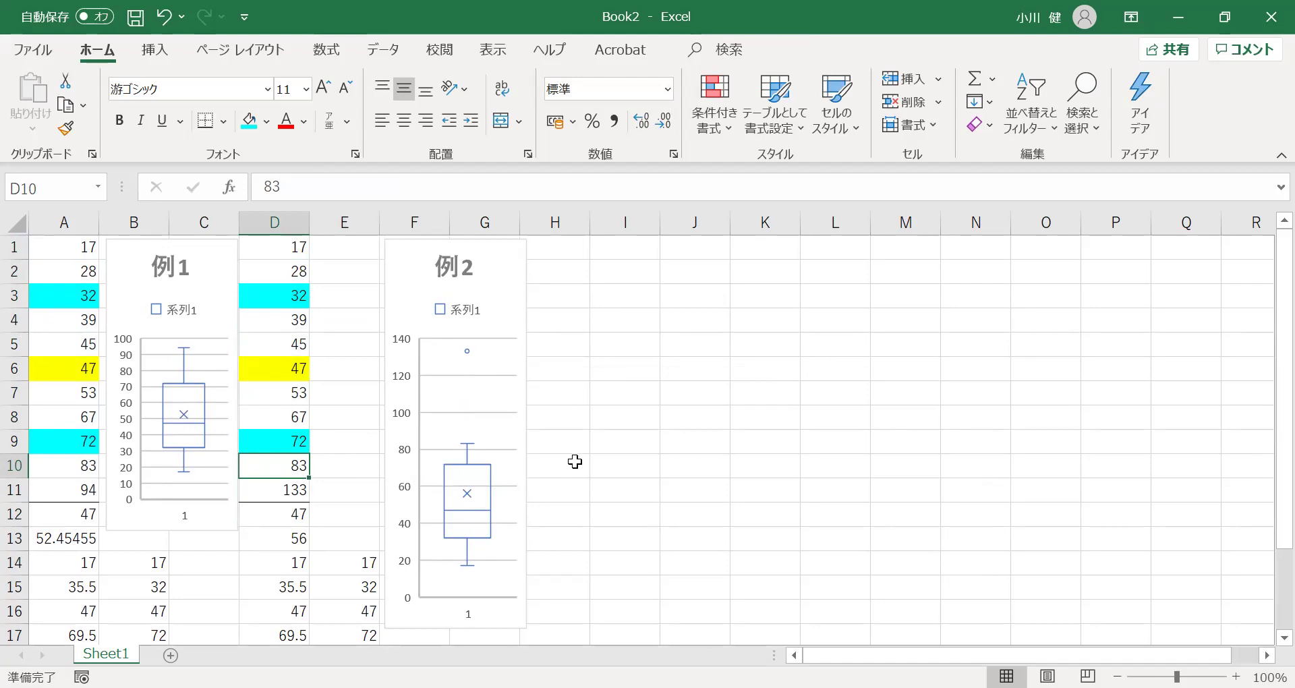
key(Down)
key(Down)
key(Down)
key(Down)
key(Down)
key(Down)
key(Down)
key(Down)
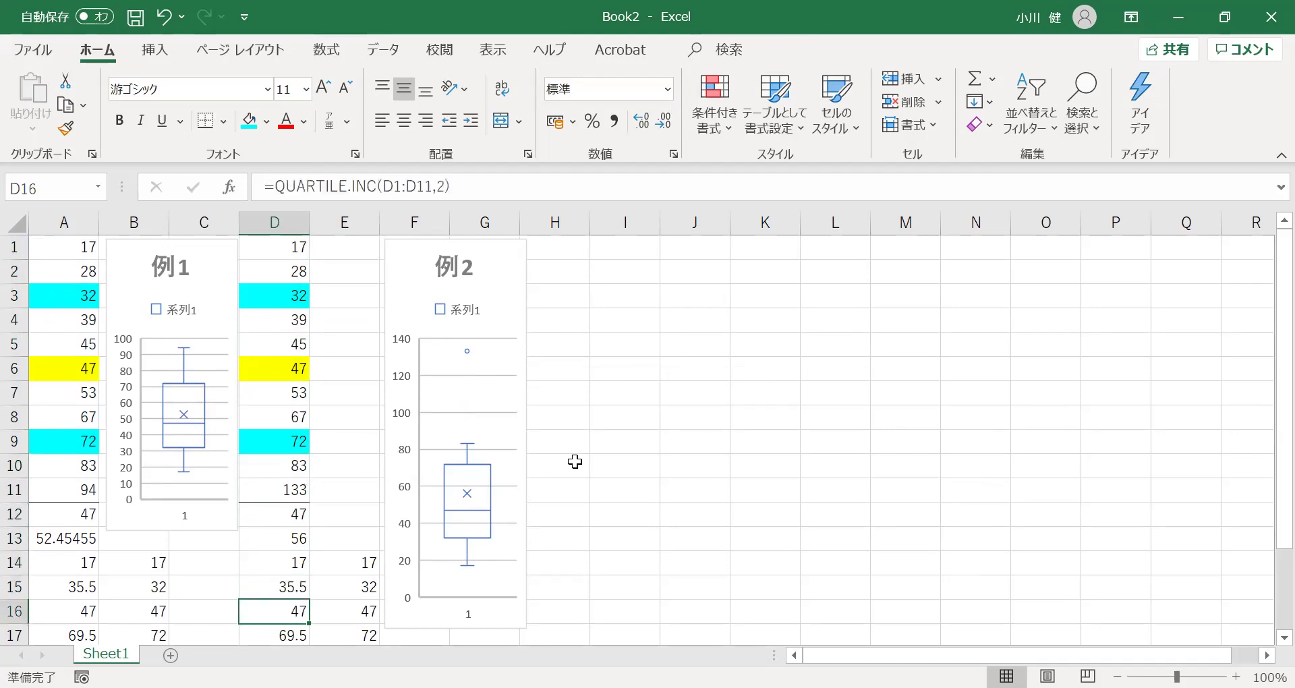
key(Down)
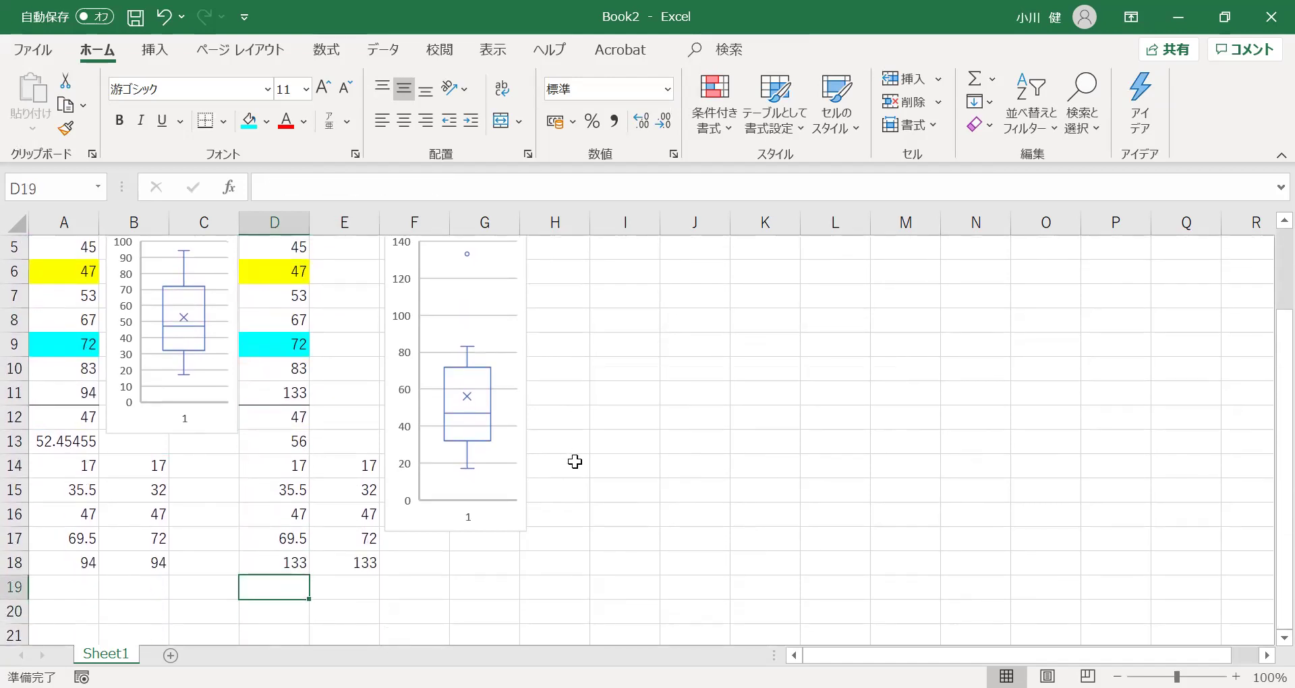
Review the maximum and QUARTILE.EXC results in E14:E18 against the box in 例2.
key(Up)
key(Right)
key(Up)
key(Up)
key(Up)
key(Up)
key(Up)
key(Up)
key(Up)
key(Up)
key(Up)
key(Up)
key(Up)
key(Up)
key(Up)
key(Up)
key(Up)
key(Up)
key(Up)
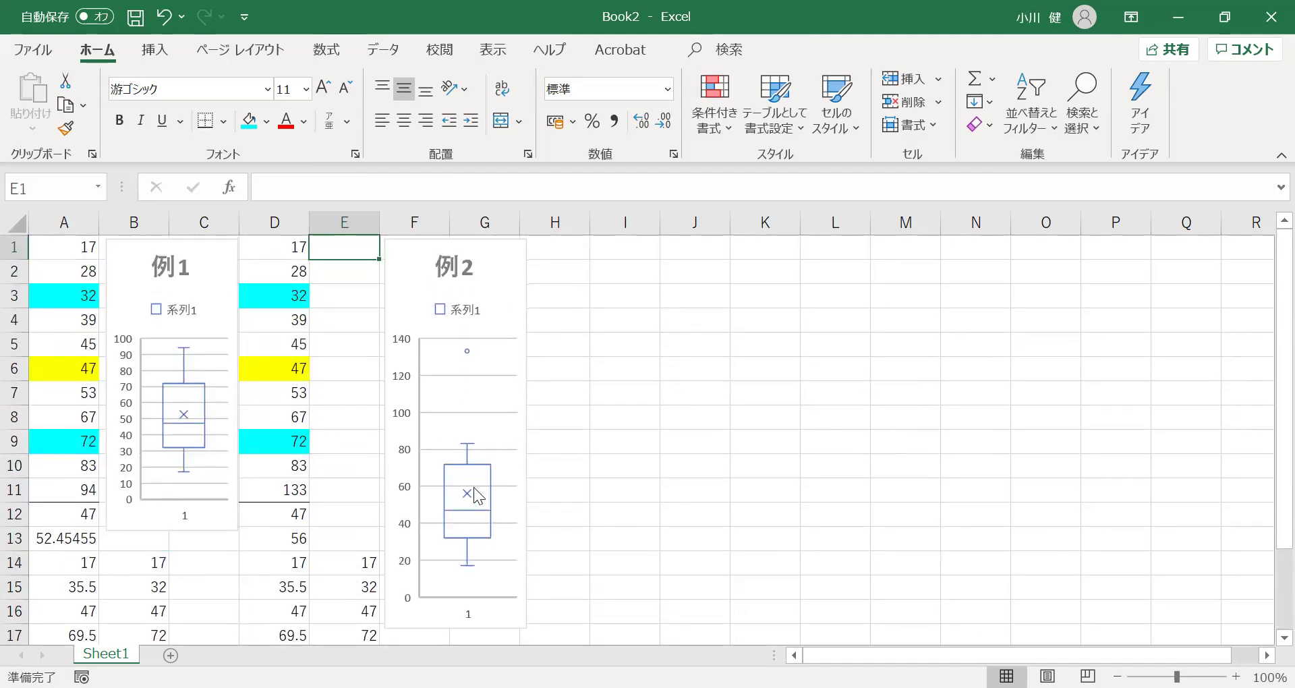
Compare the average in D13 and the median in D12 with the mean marker and median line of 例2.
click(282, 539)
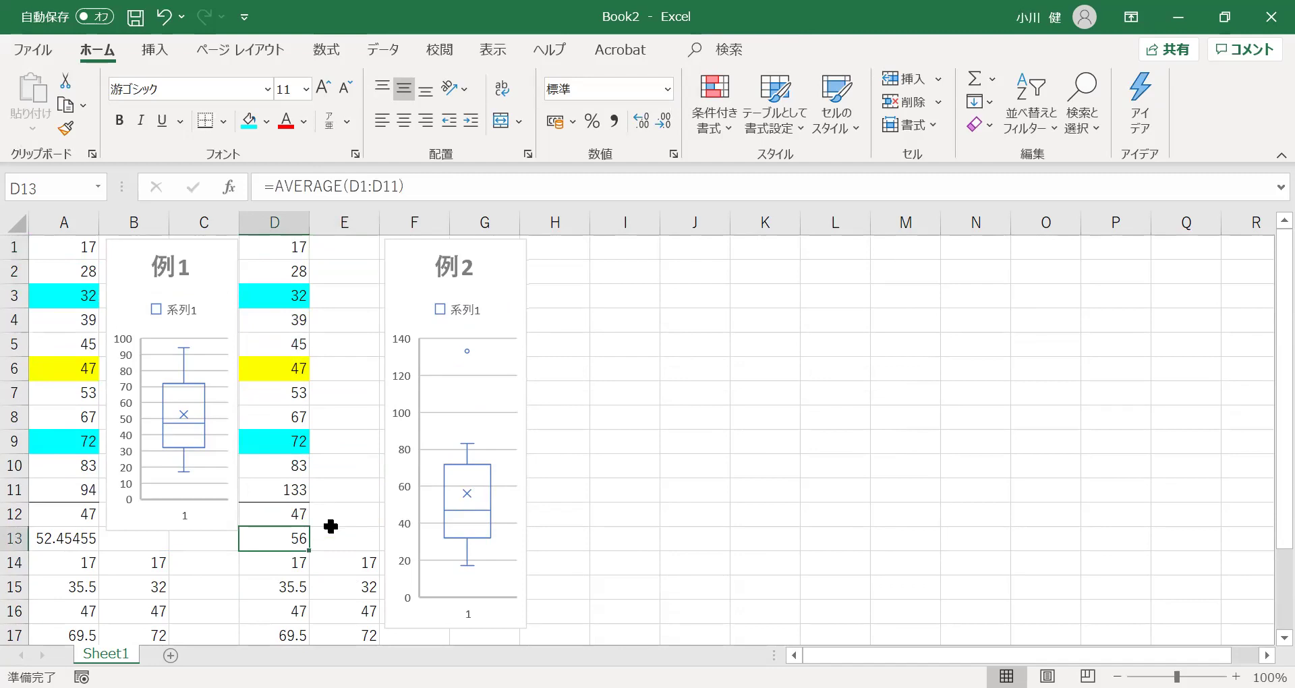
key(Up)
key(Up)
key(Down)
key(Down)
key(Down)
key(Up)
Copy the data values in D1:D11.
click(265, 240)
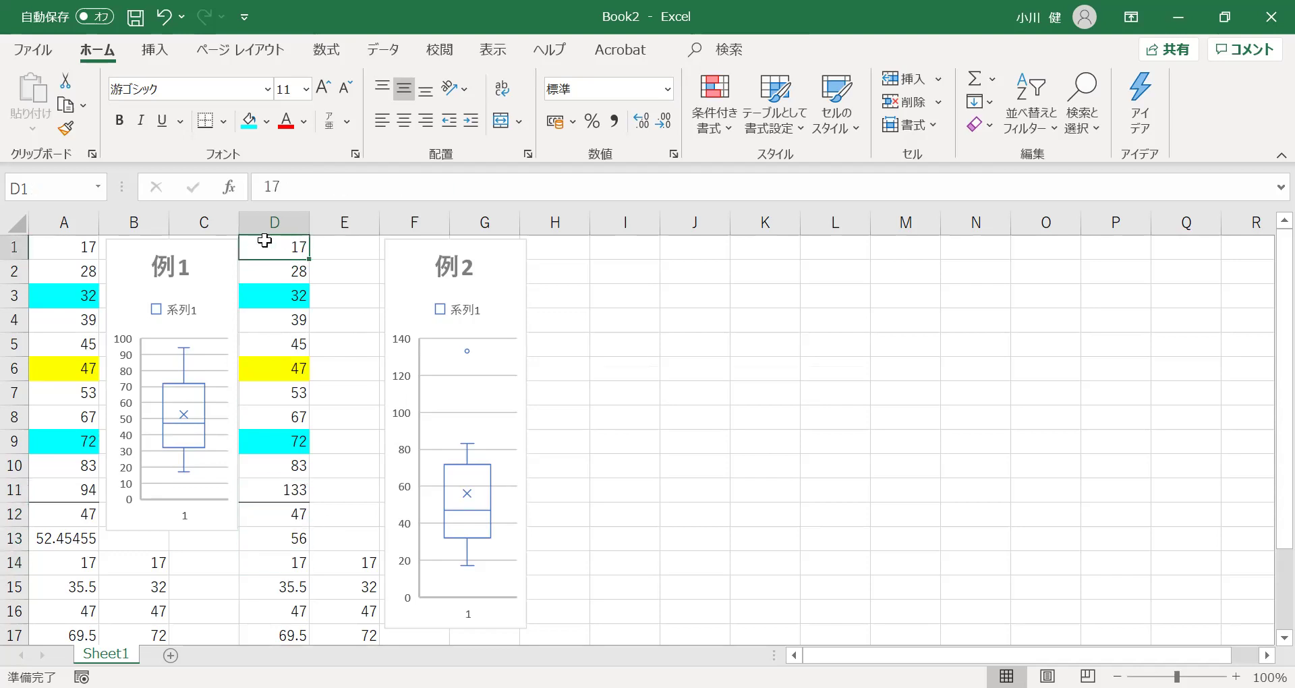
key(shift+Down)
key(shift+Down)
key(shift+Down)
key(shift+Down)
key(shift+Down)
key(shift+Down)
key(shift+Down)
key(shift+Down)
key(shift+Down)
key(shift+Down)
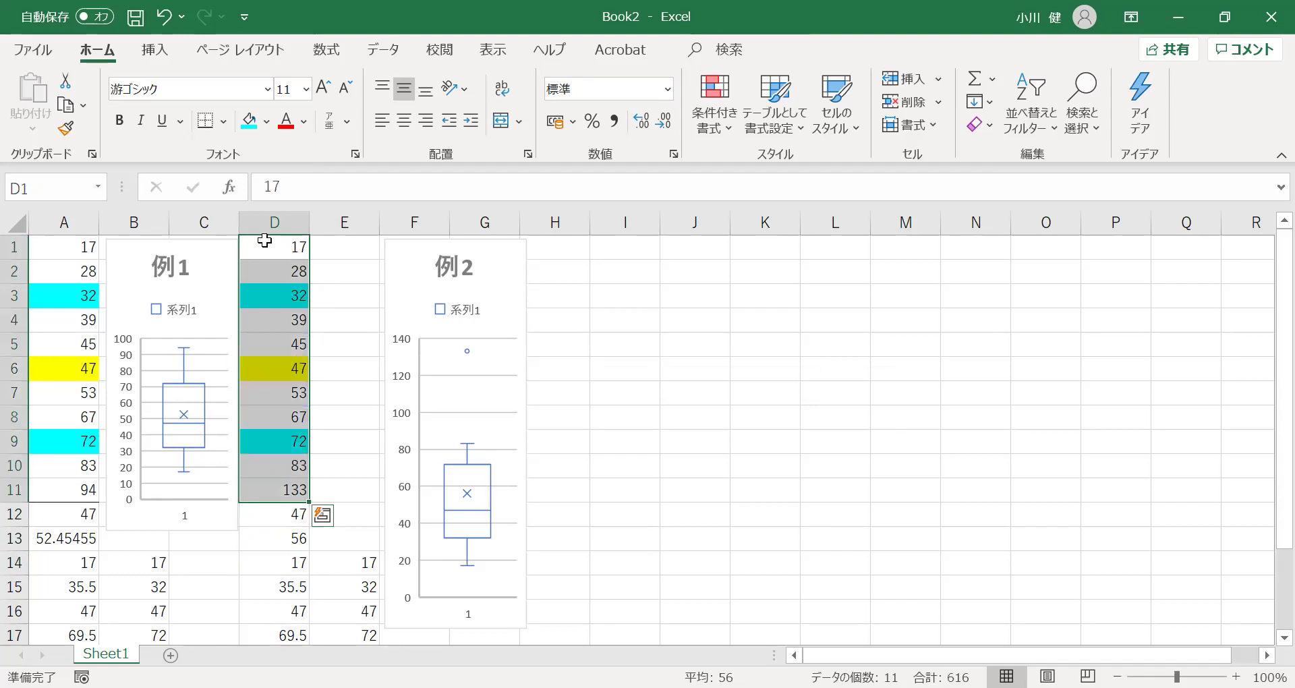
key(ctrl+c)
Narrow the 例2 box plot slightly so that it ends at the edge of column G.
click(523, 268)
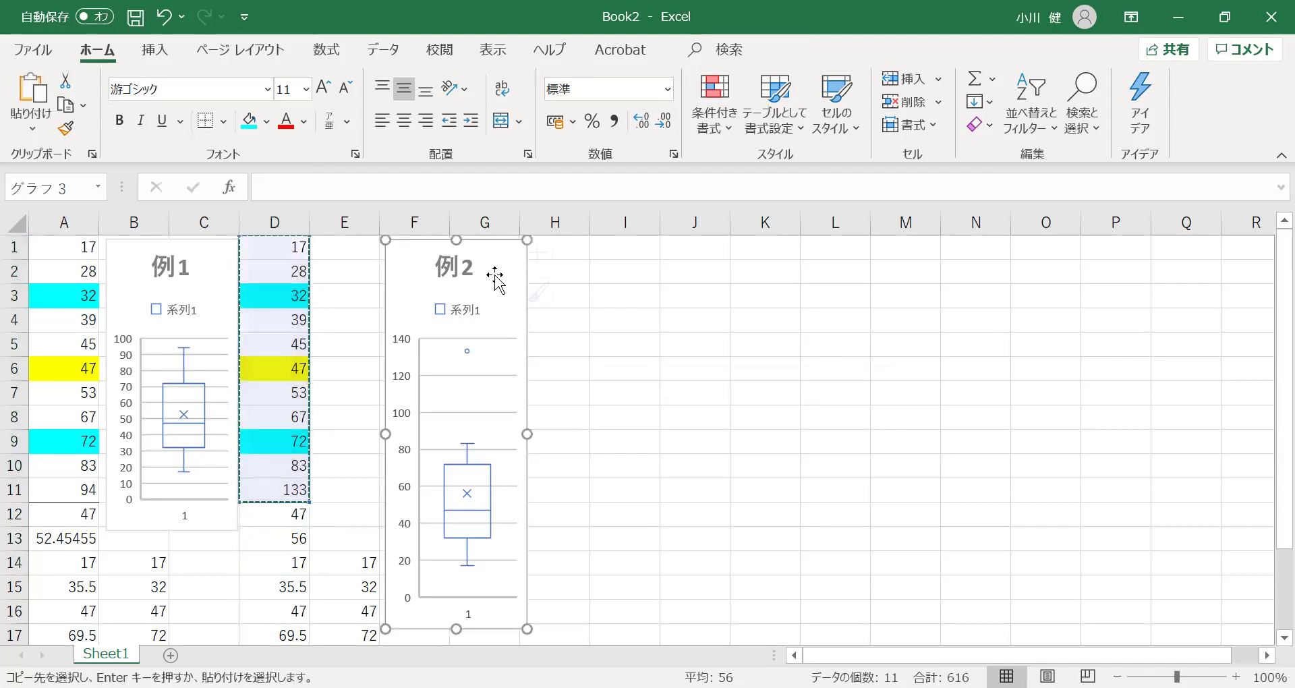
drag(531, 433, 520, 437)
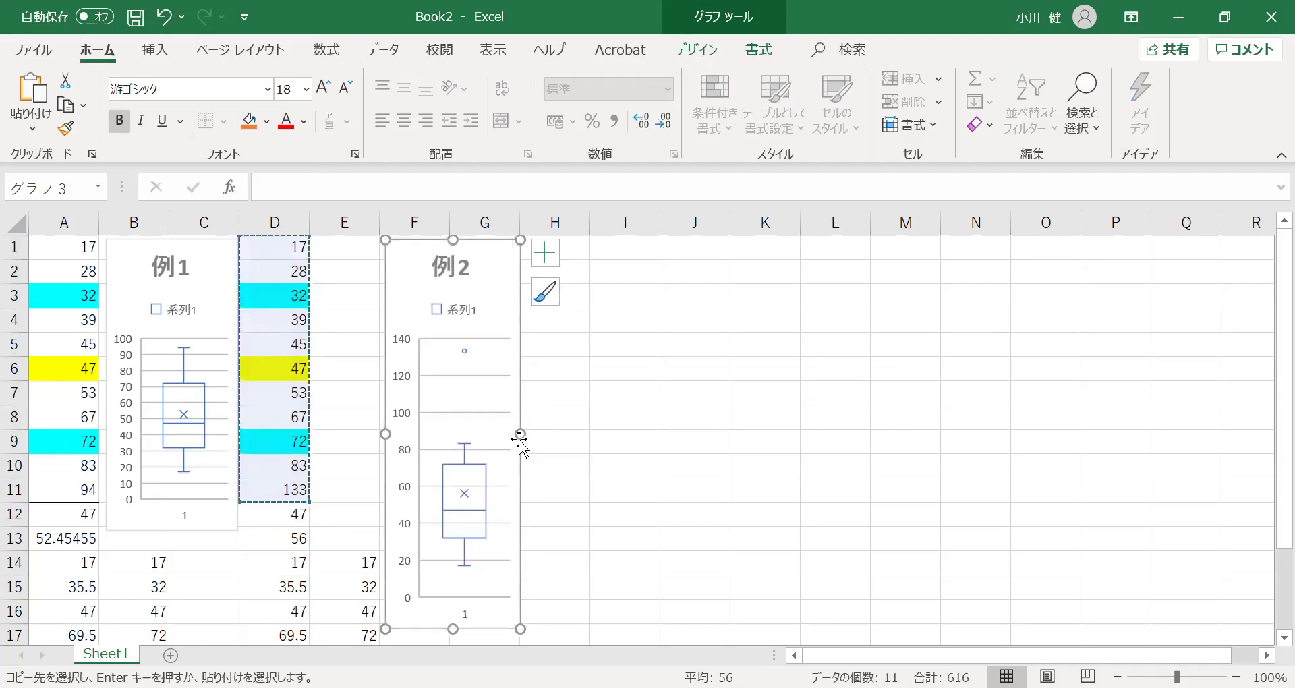
click(601, 290)
Paste the copied data list into column H starting at H1.
click(535, 242)
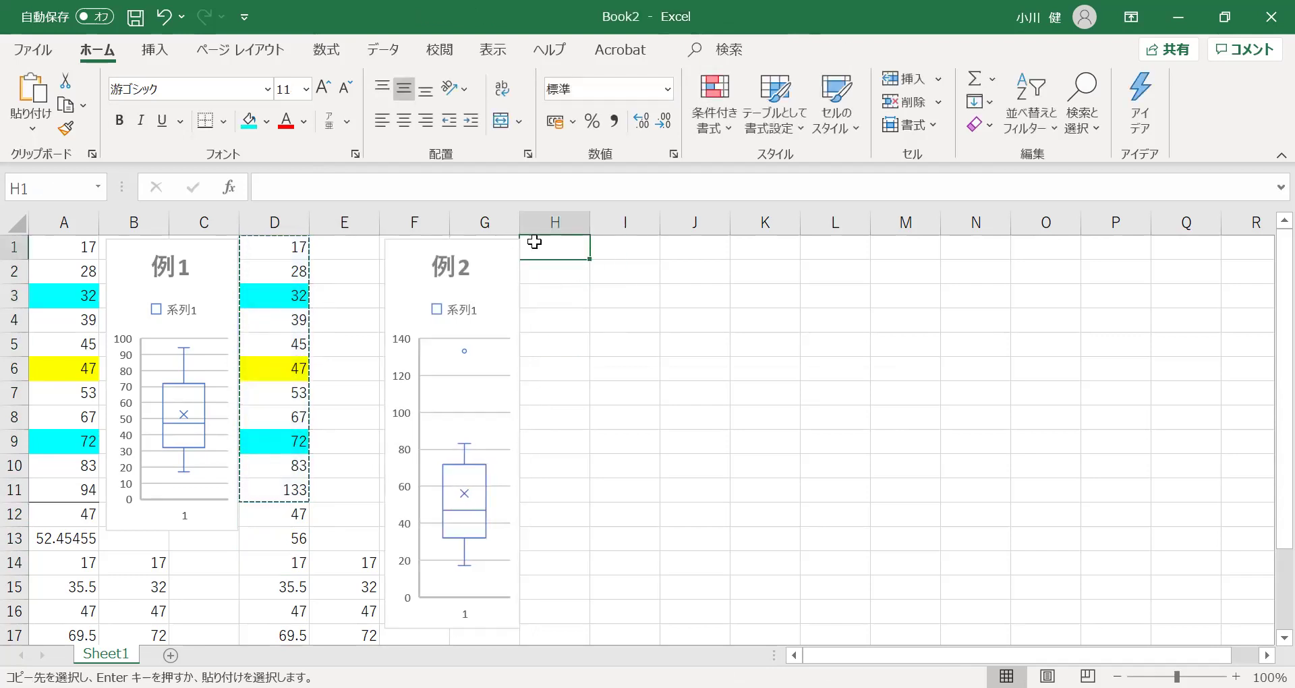
key(ctrl+v)
key(Escape)
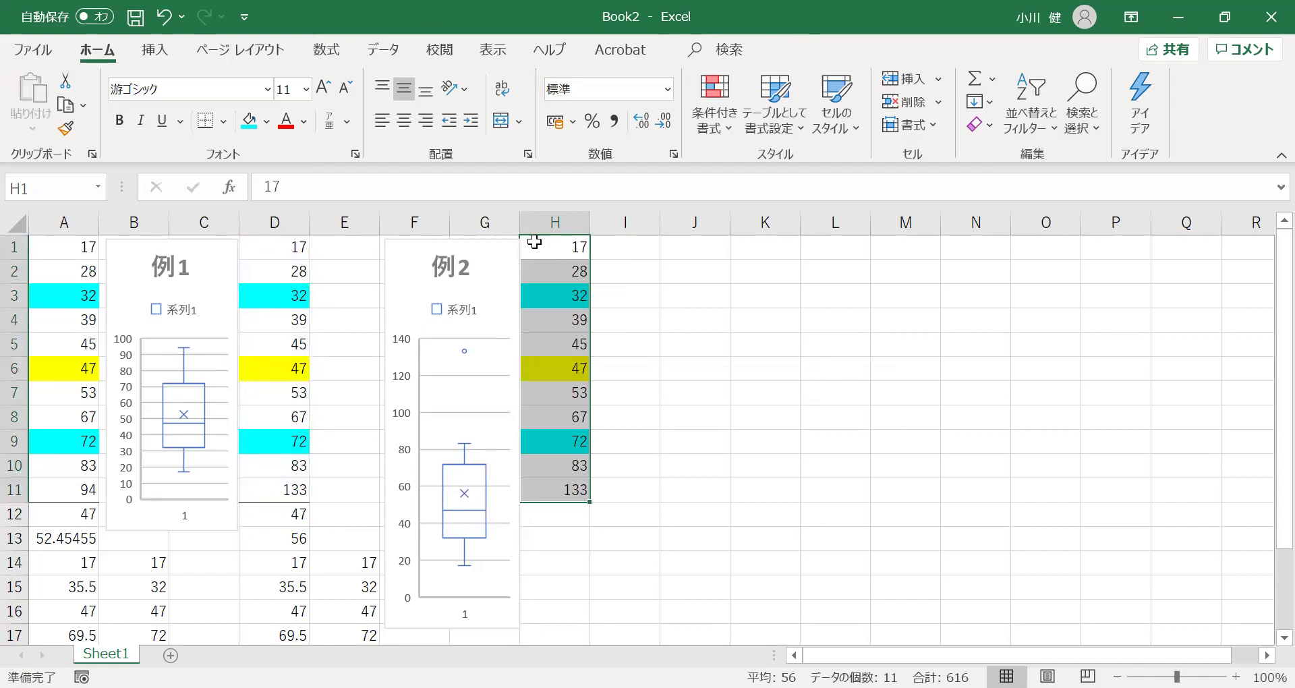
Copy the median, mean and quartile cells D12:E18 below the second data list.
key(Down)
key(Down)
key(Down)
key(Down)
key(Down)
key(Down)
key(Down)
key(Down)
key(Down)
key(Down)
key(Down)
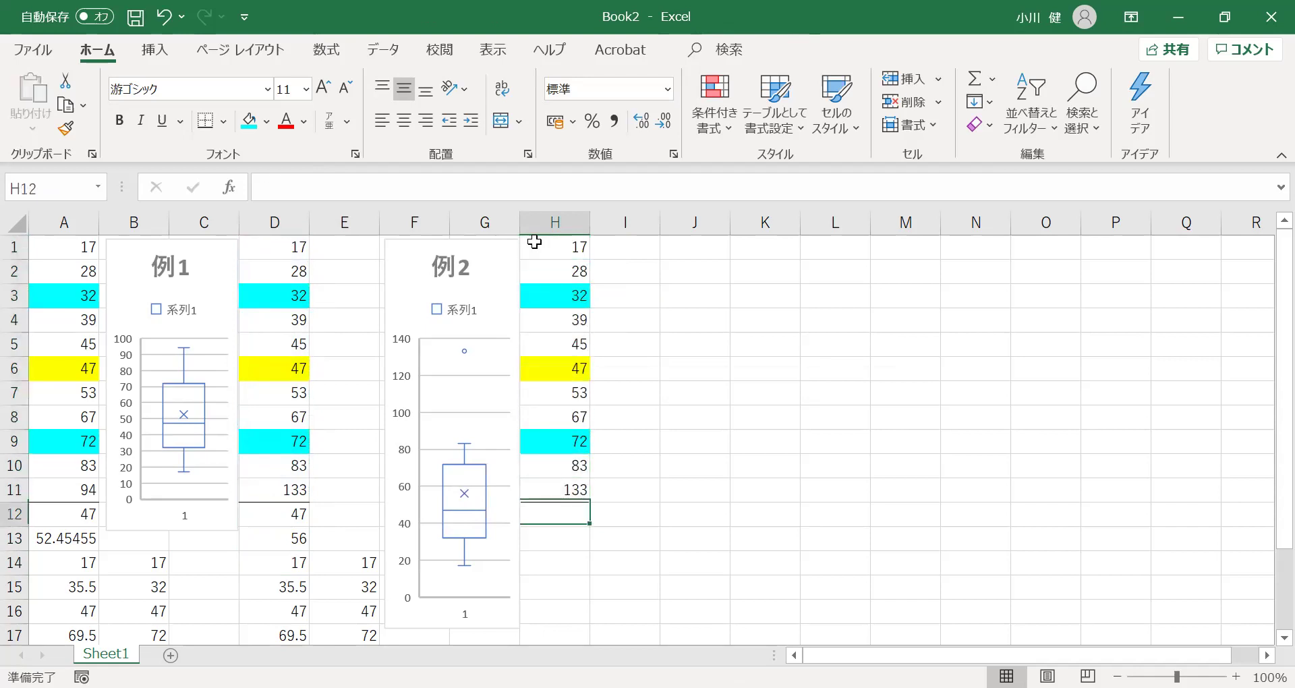
key(Left)
key(Left)
key(Left)
key(Left)
key(shift+Down)
key(shift+Down)
key(shift+Down)
key(shift+Down)
key(shift+Down)
key(shift+Down)
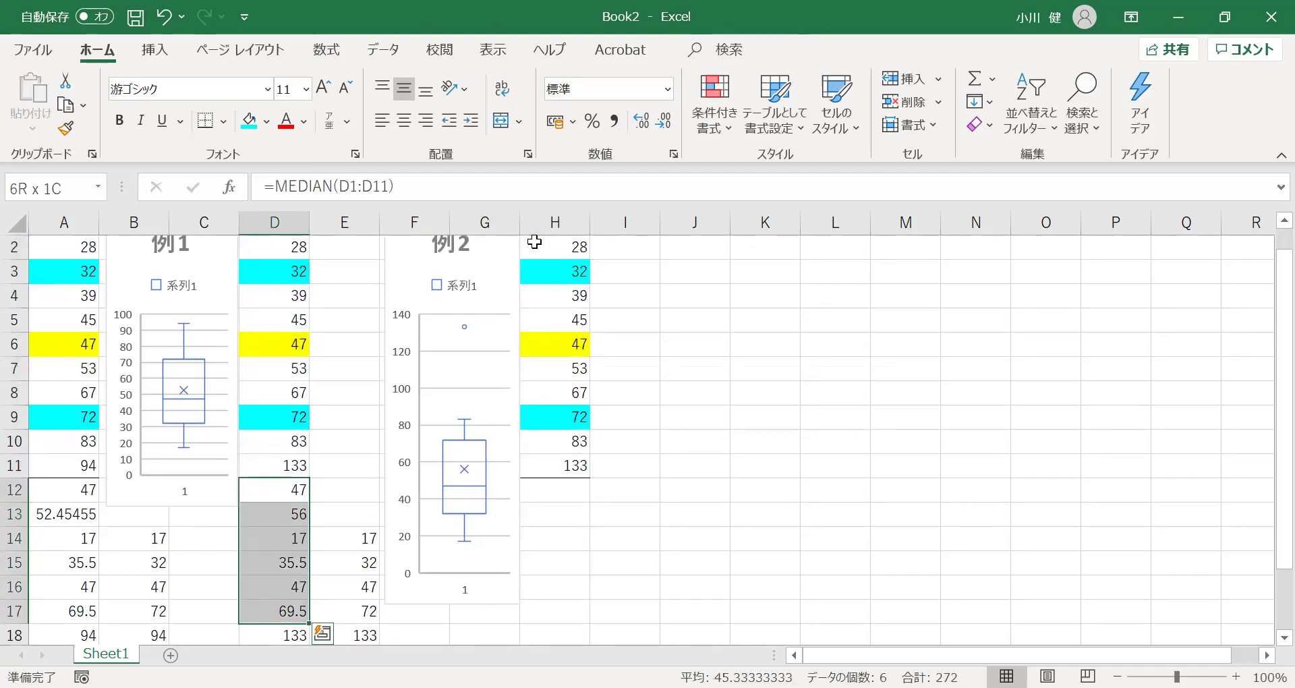
key(shift+Right)
key(ctrl+c)
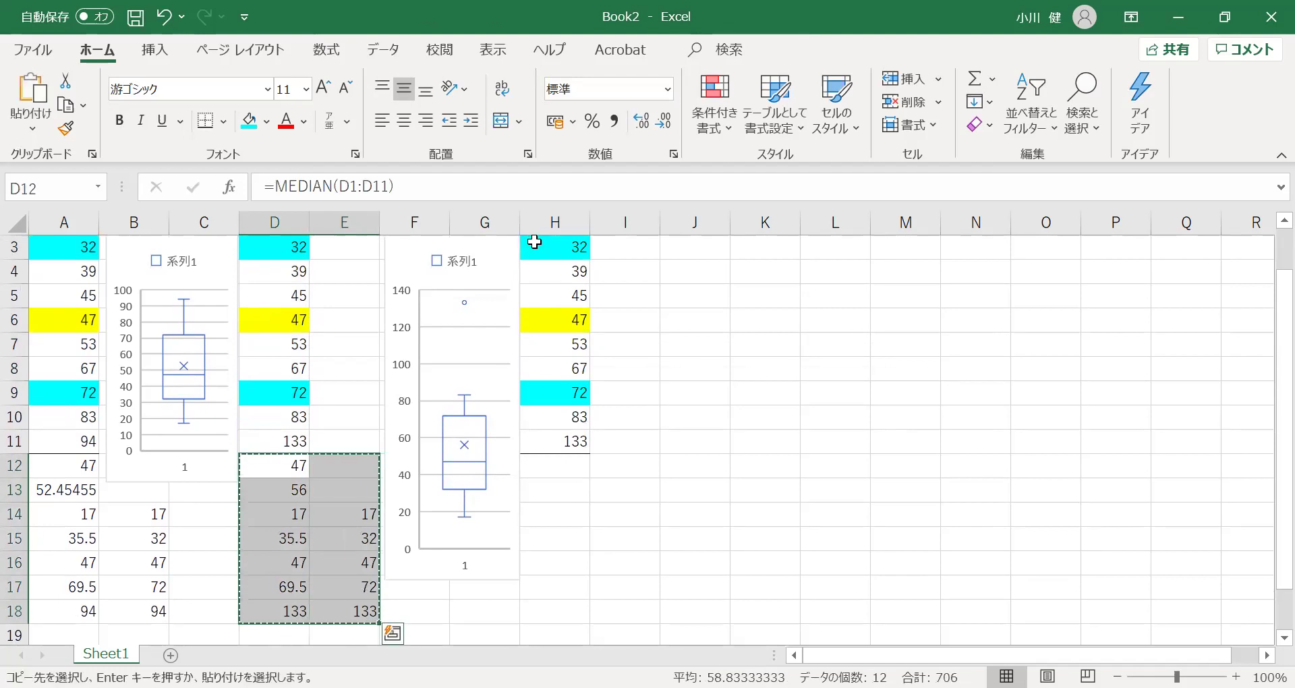
Paste the copied statistics block at H12 beneath the column H list and end the copy mode.
click(563, 470)
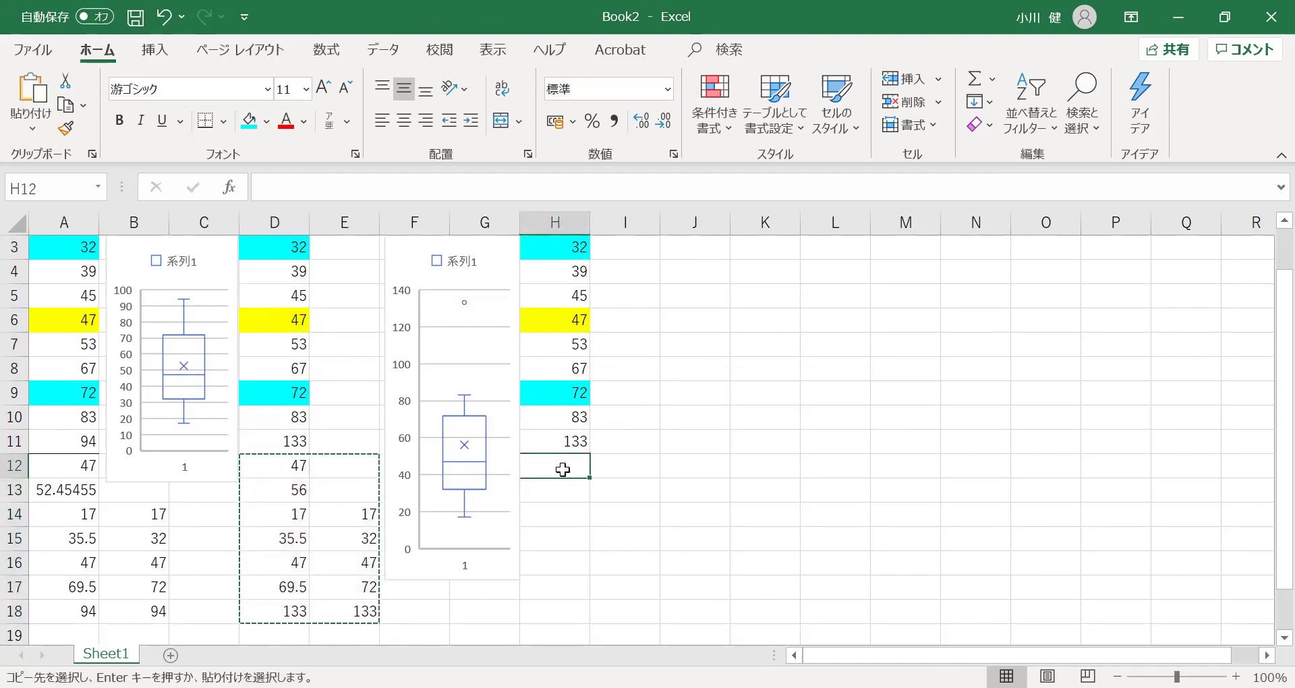
key(ctrl+v)
click(772, 459)
key(Escape)
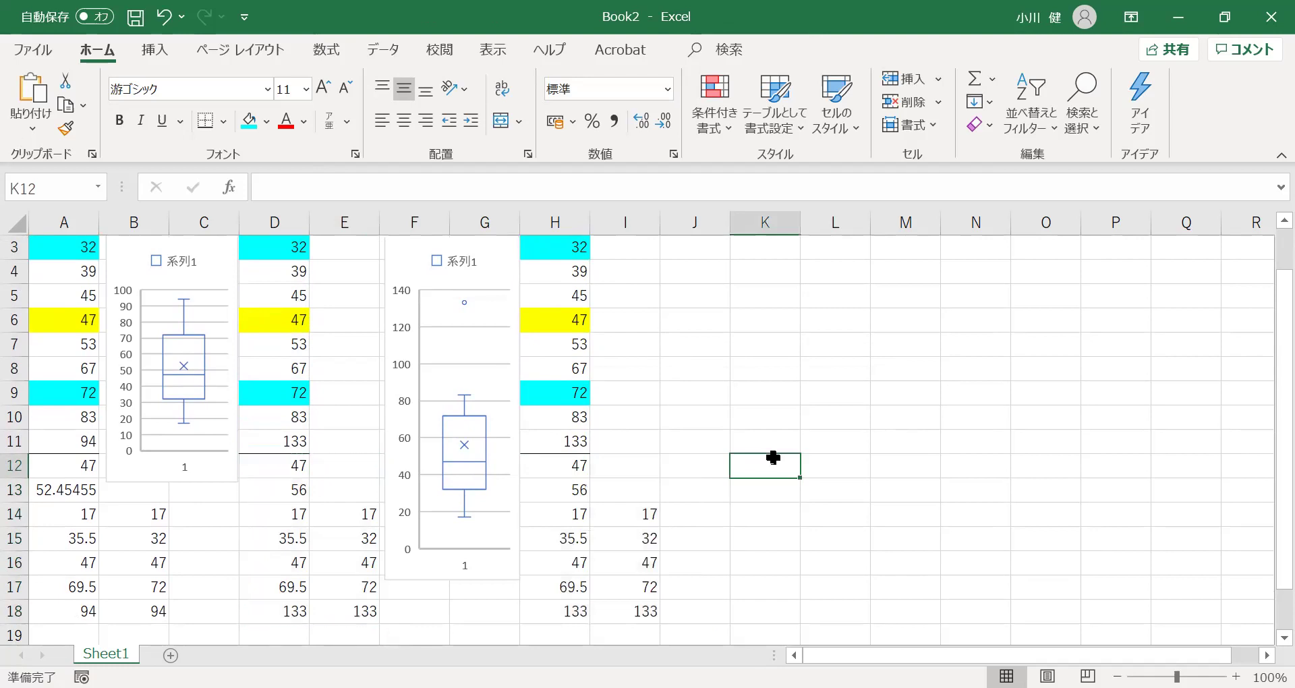
click(567, 437)
key(Up)
key(Up)
key(Up)
key(Up)
key(Up)
key(Up)
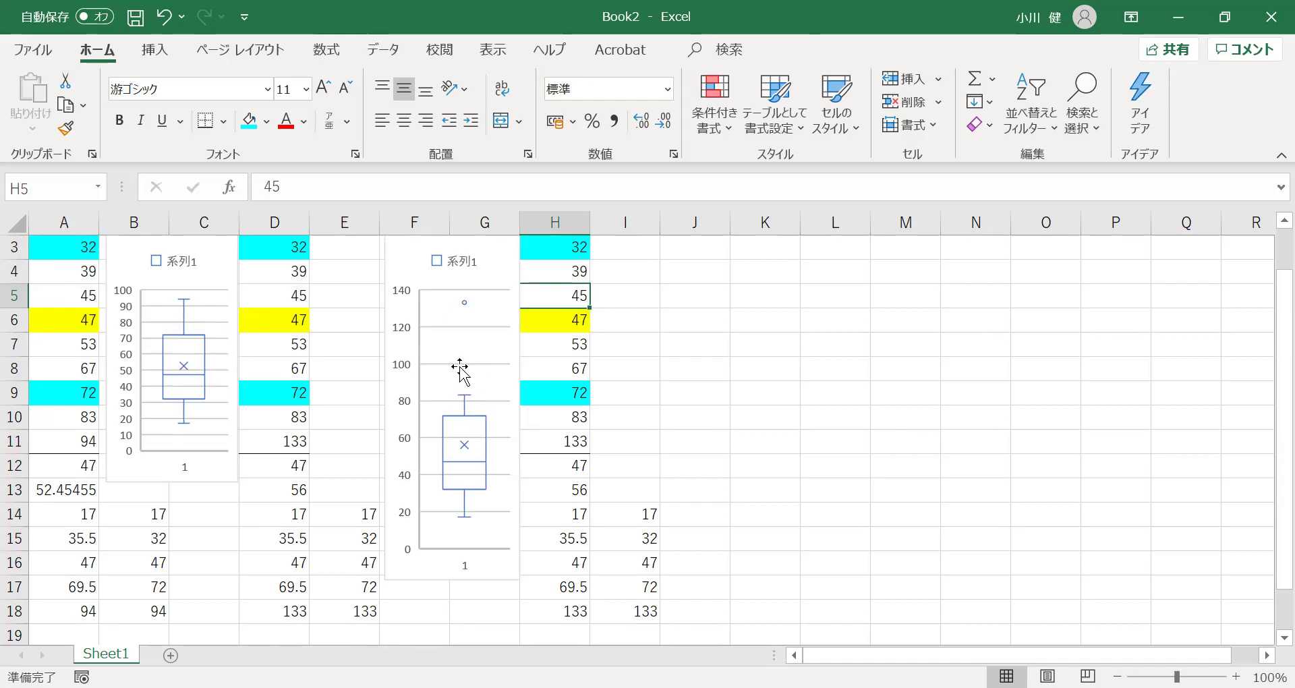
Insert a box-and-whisker chart (箱ひげ図) from the column H data in H1:H11.
click(628, 351)
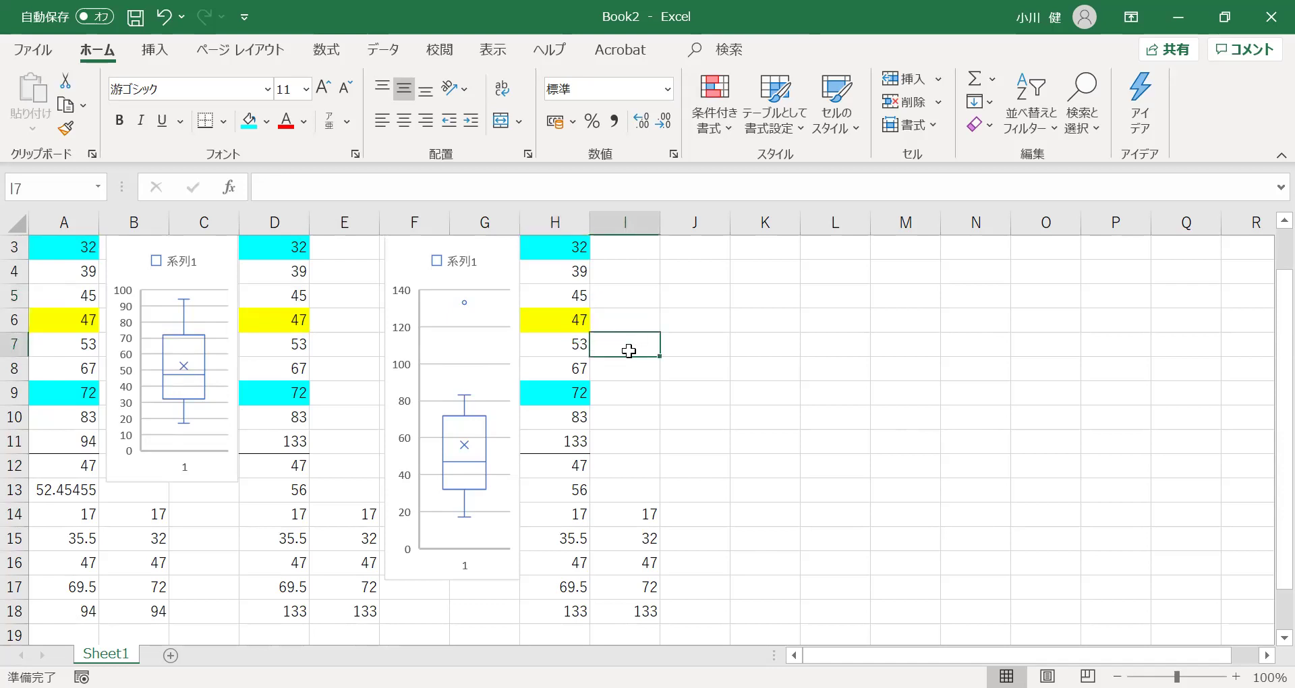
key(Up)
key(Up)
key(Up)
key(Up)
key(Up)
key(Up)
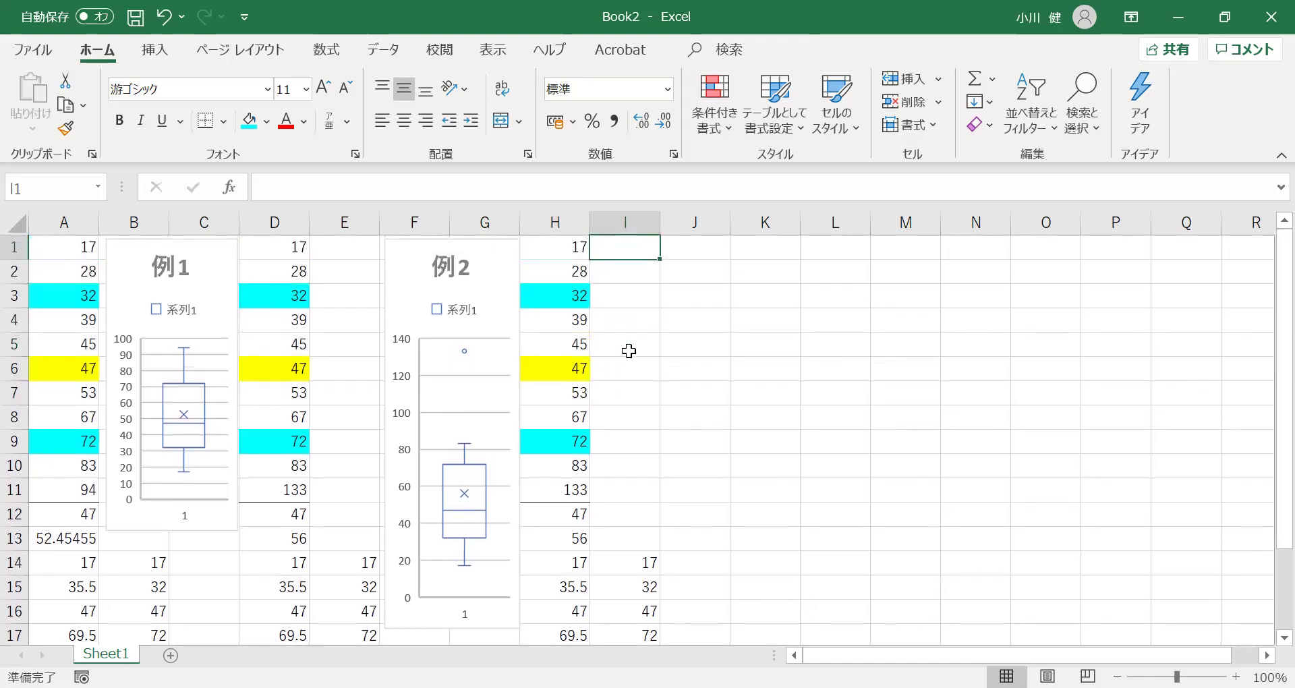
key(Left)
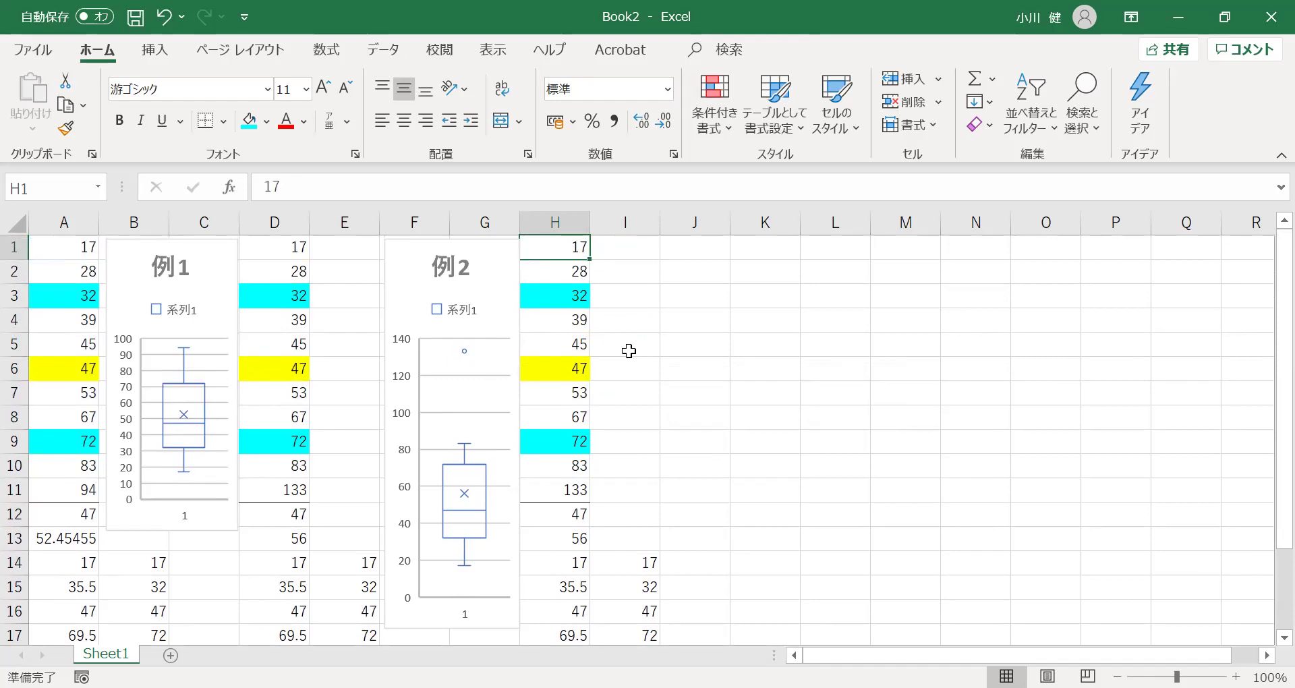
key(shift+Down)
key(shift+Down)
key(shift+Down)
key(shift+Down)
key(shift+Down)
key(shift+Down)
key(shift+Down)
key(shift+Down)
key(shift+Down)
key(shift+Down)
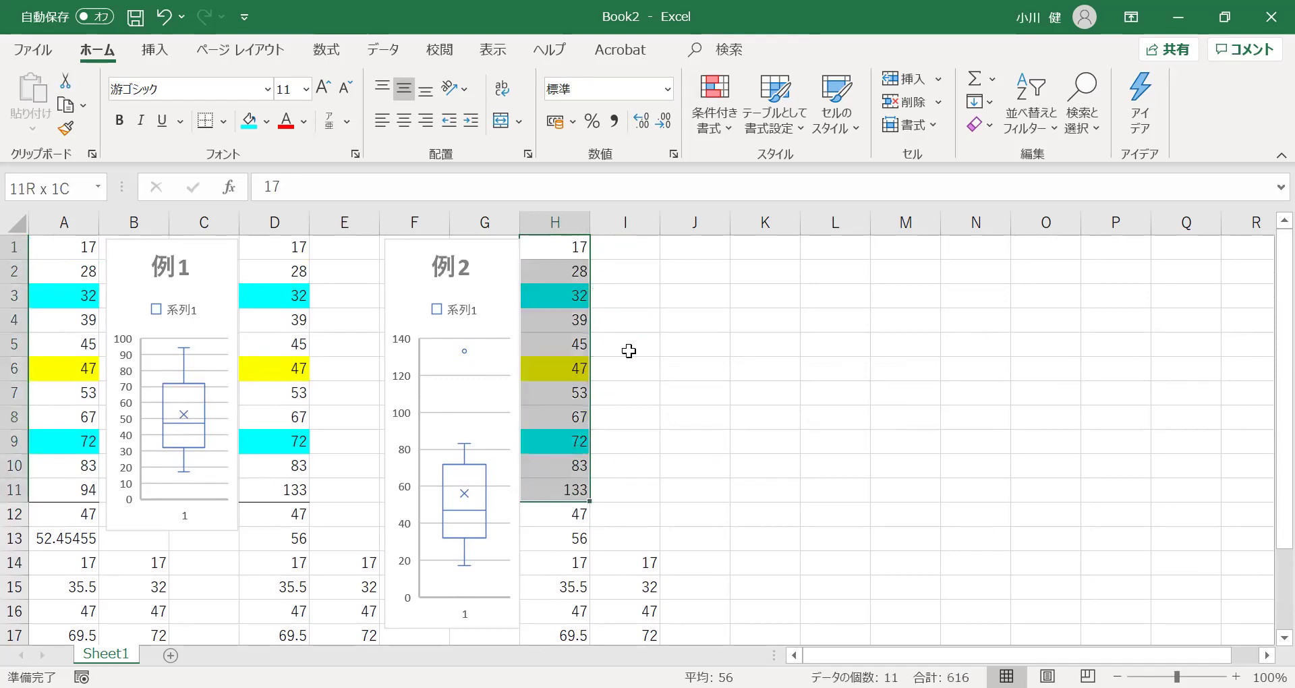
scroll(372, 95, down, 4)
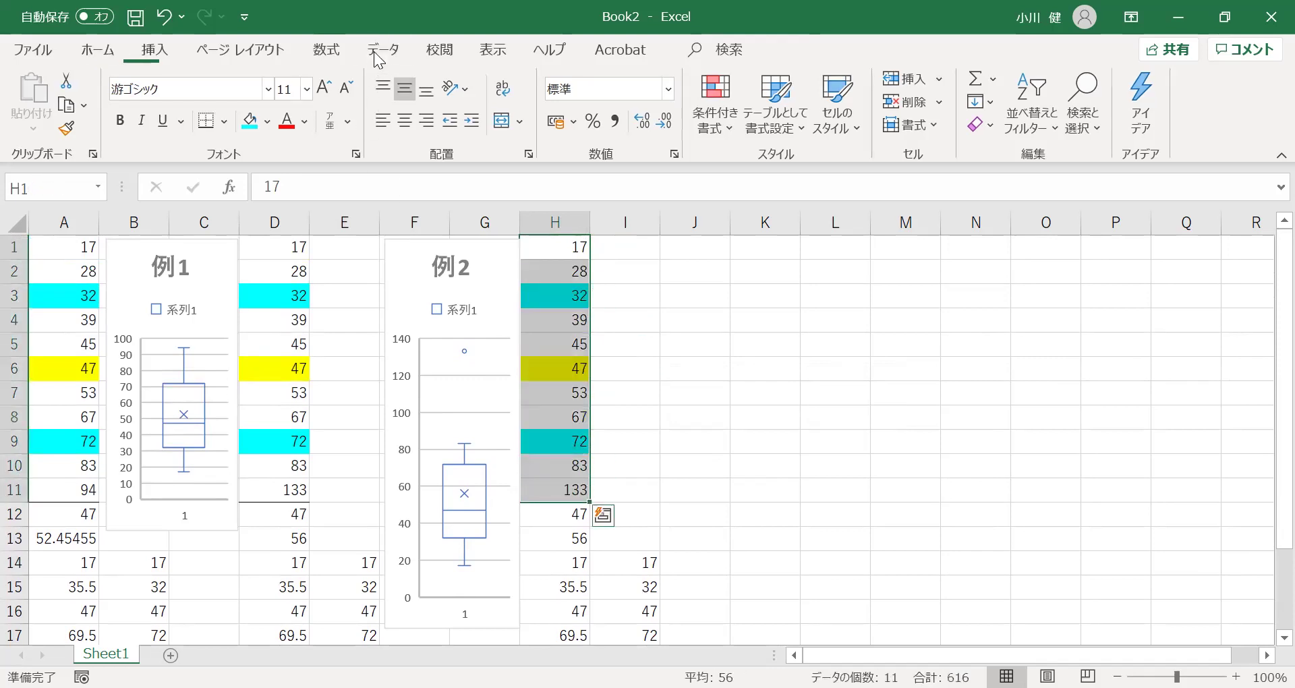
click(154, 51)
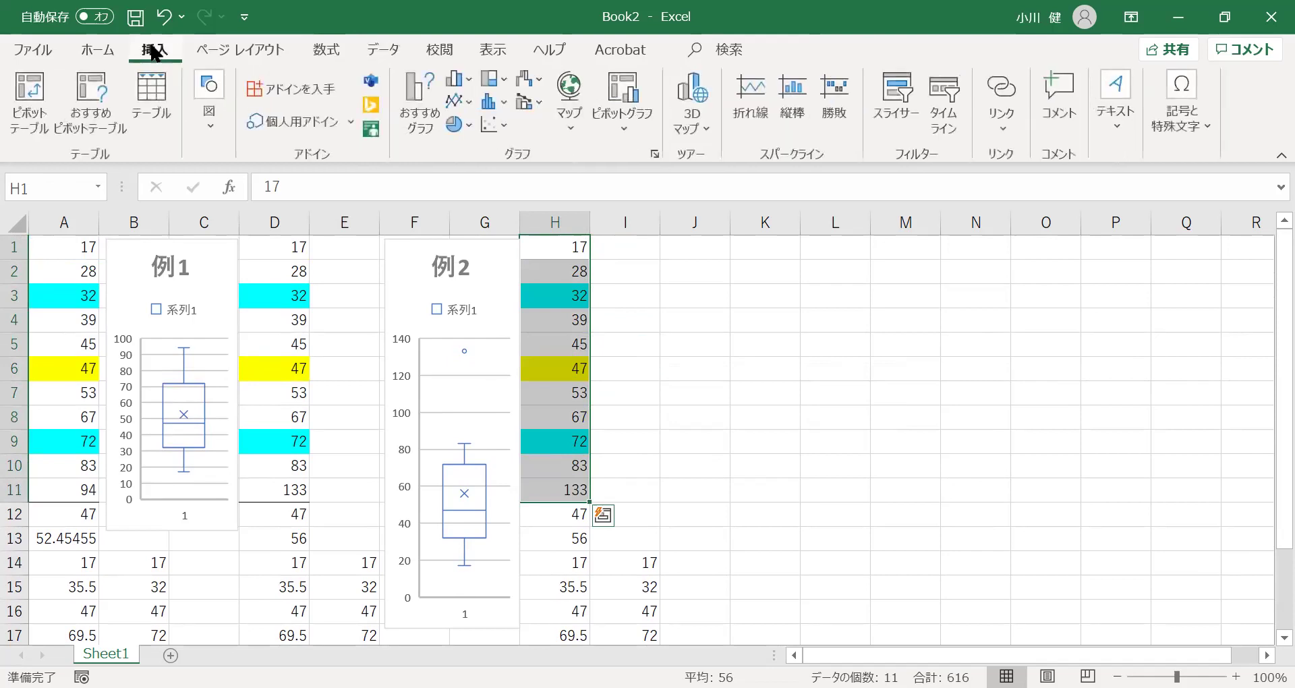
click(653, 154)
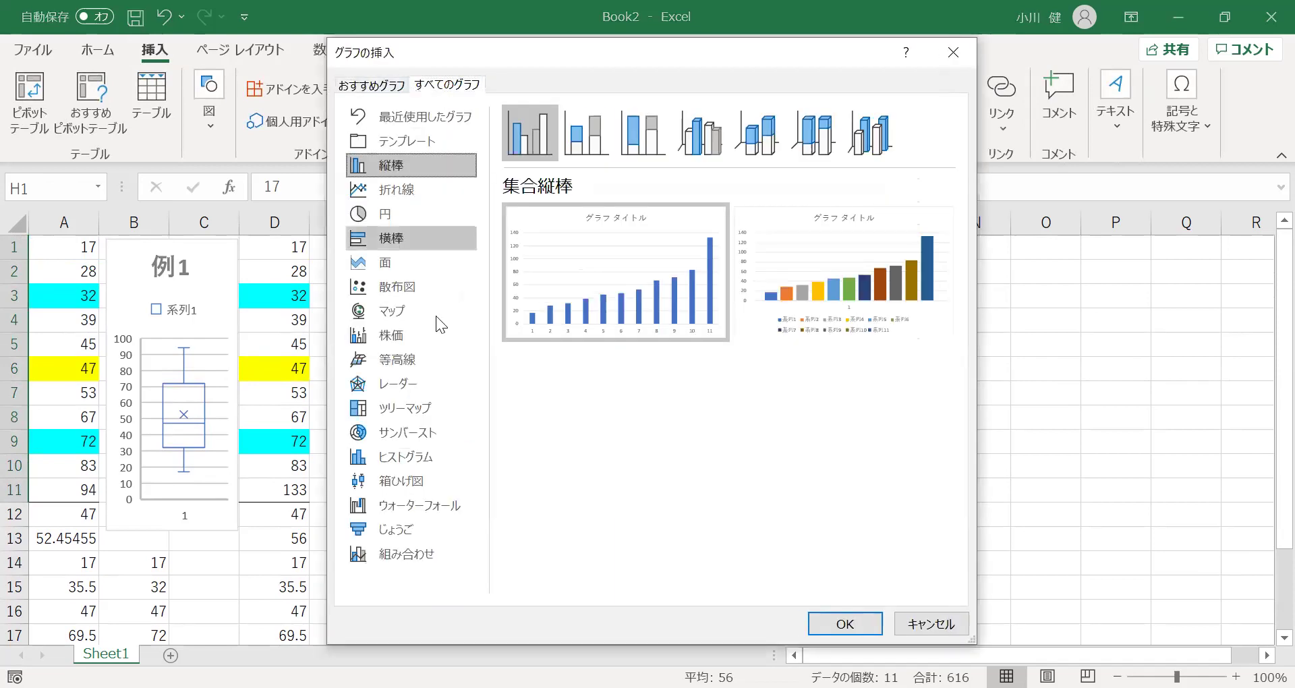
click(420, 480)
click(570, 309)
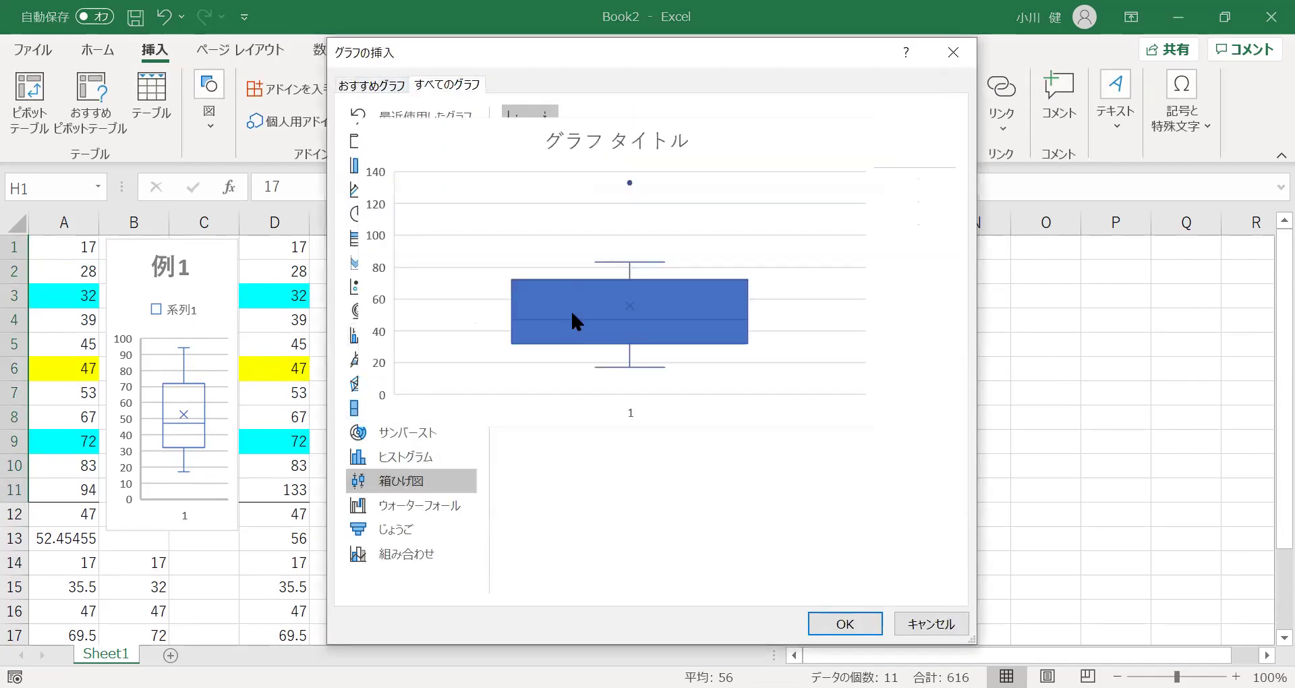
click(839, 624)
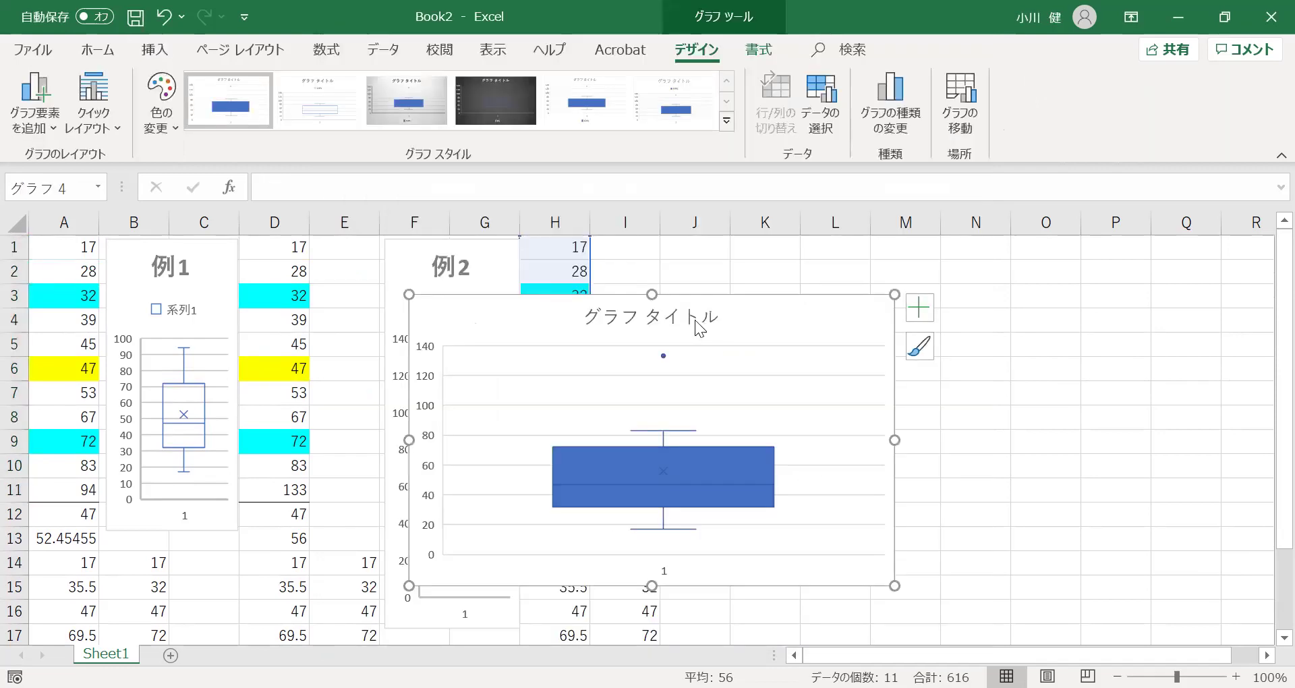
Replace the new box plot's placeholder title with 例3.
click(623, 317)
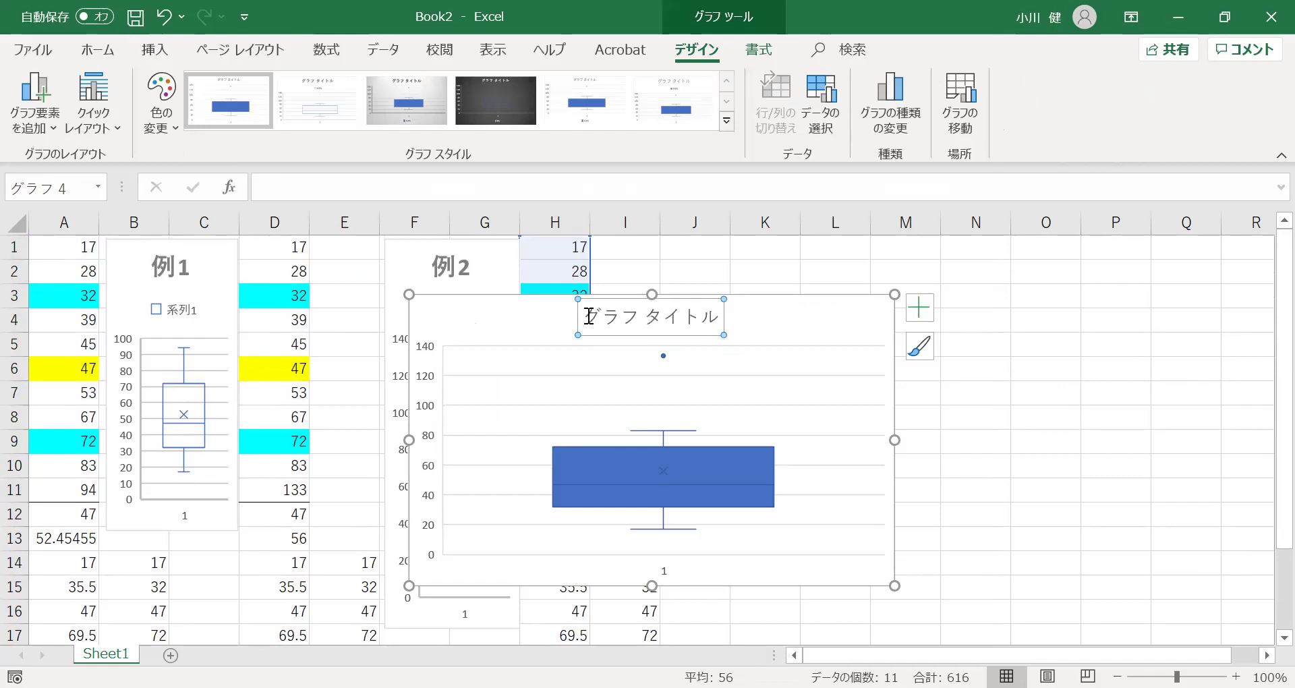
click(708, 318)
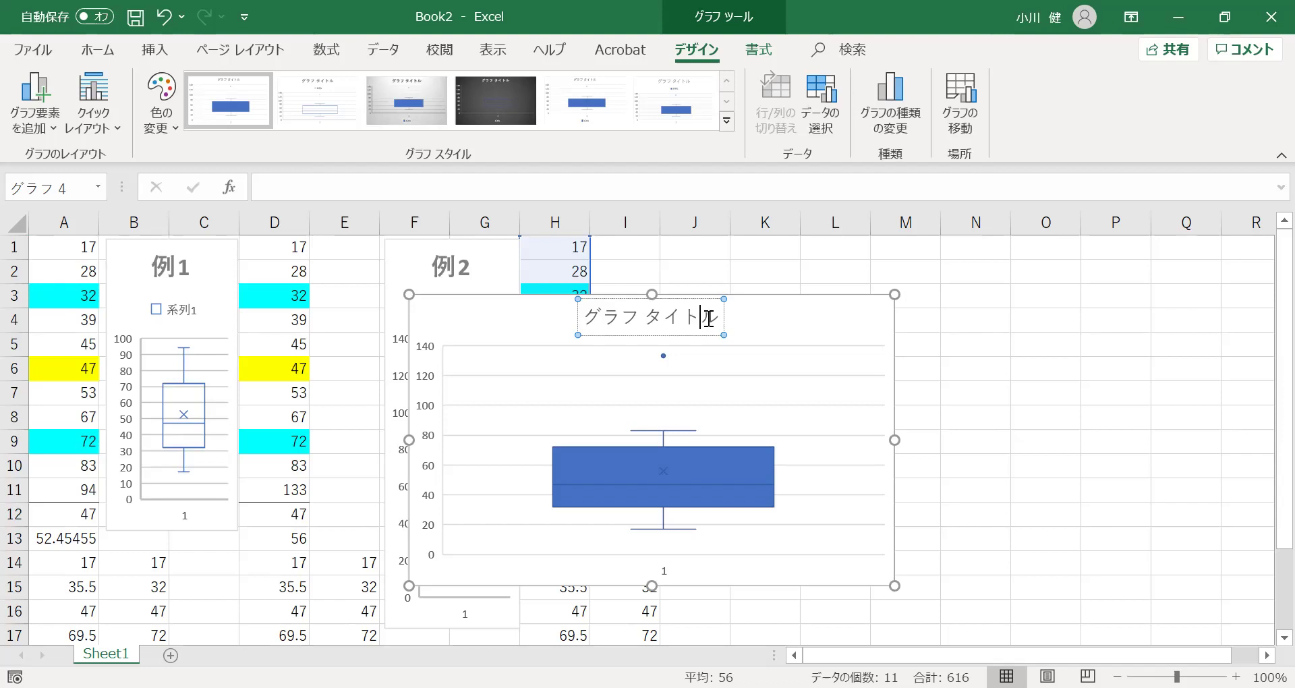
key(BackSpace)
key(BackSpace)
key(BackSpace)
key(BackSpace)
key(BackSpace)
key(BackSpace)
key(BackSpace)
key(BackSpace)
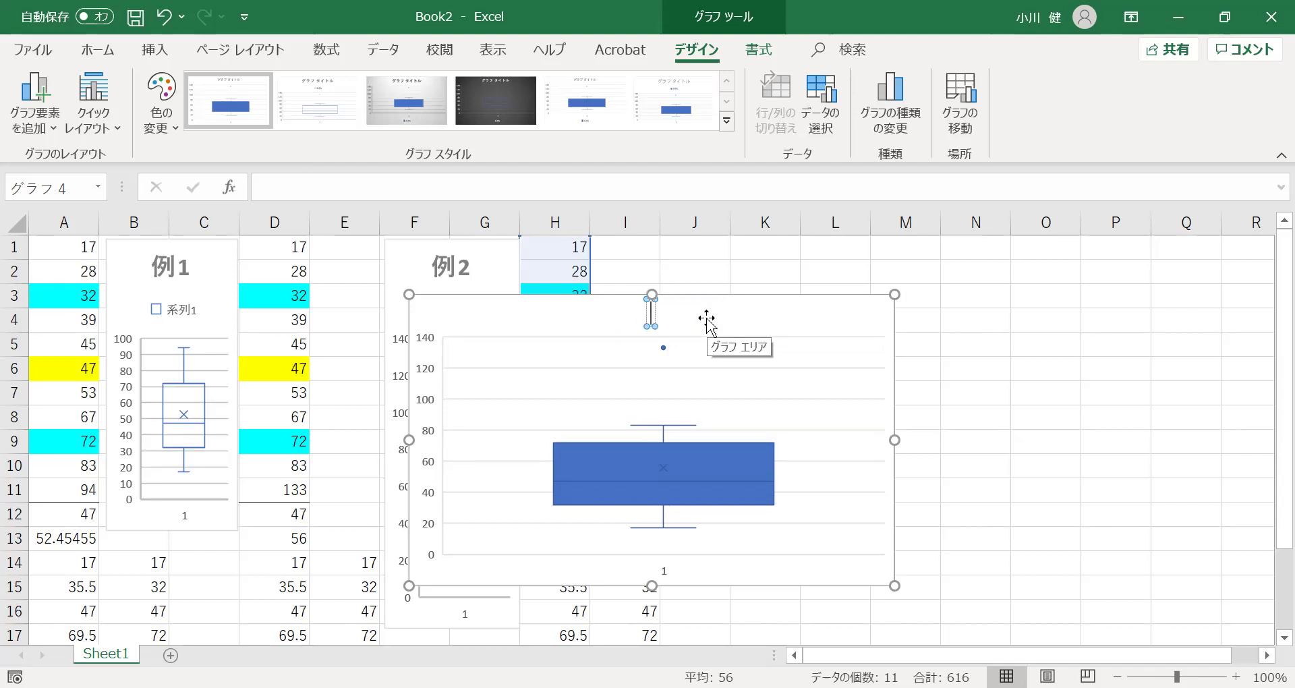
text(例3)
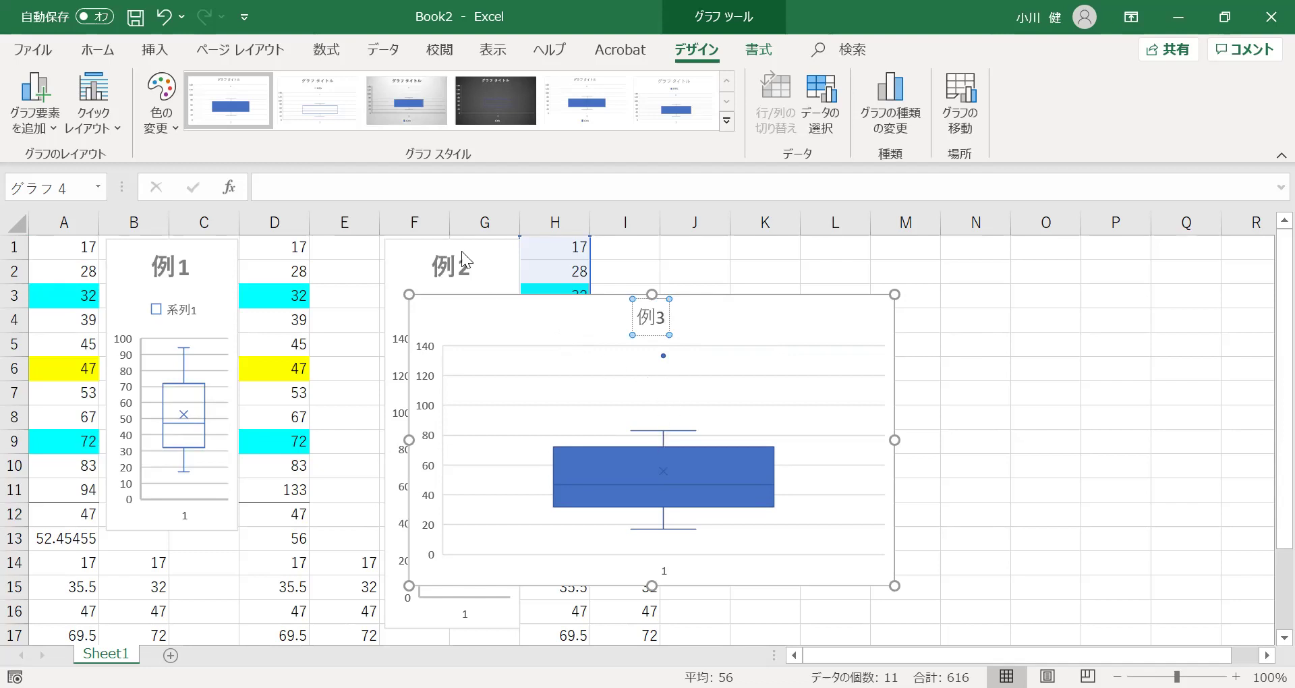
Apply the outline-only chart style with a legend to 例3 and turn on its mean marker (平均マーカーを表示する).
click(326, 98)
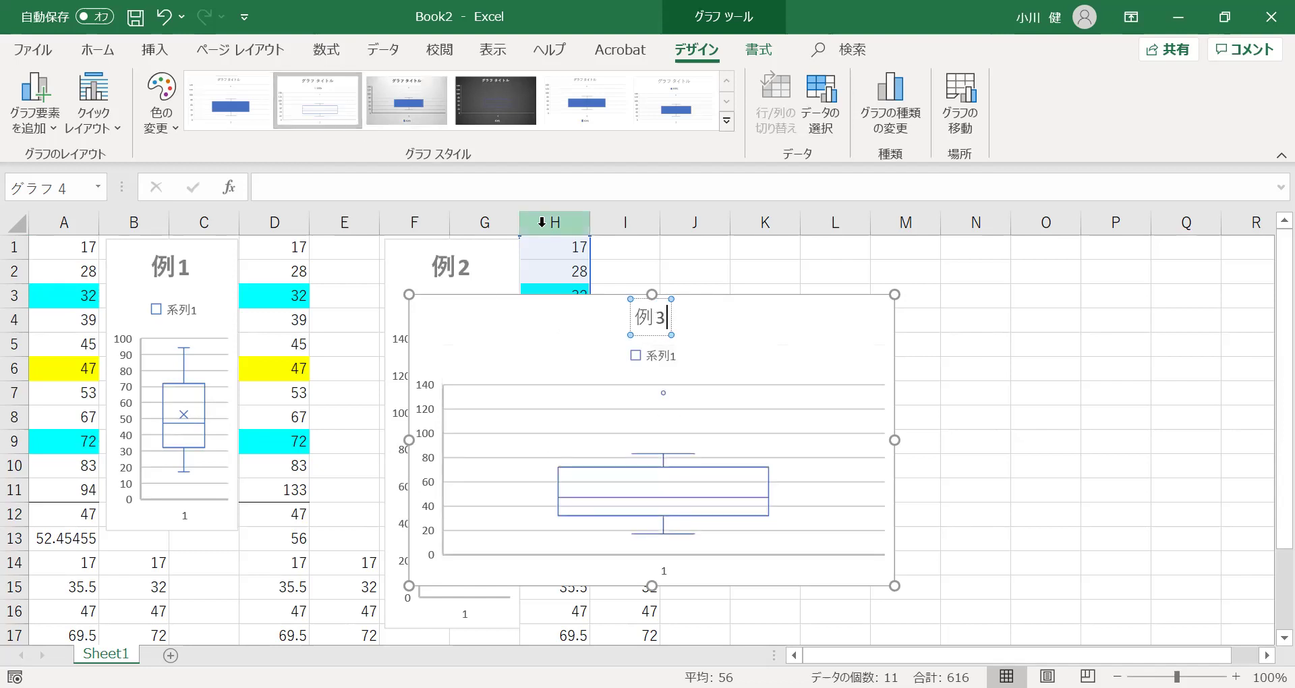
right_click(709, 482)
click(790, 468)
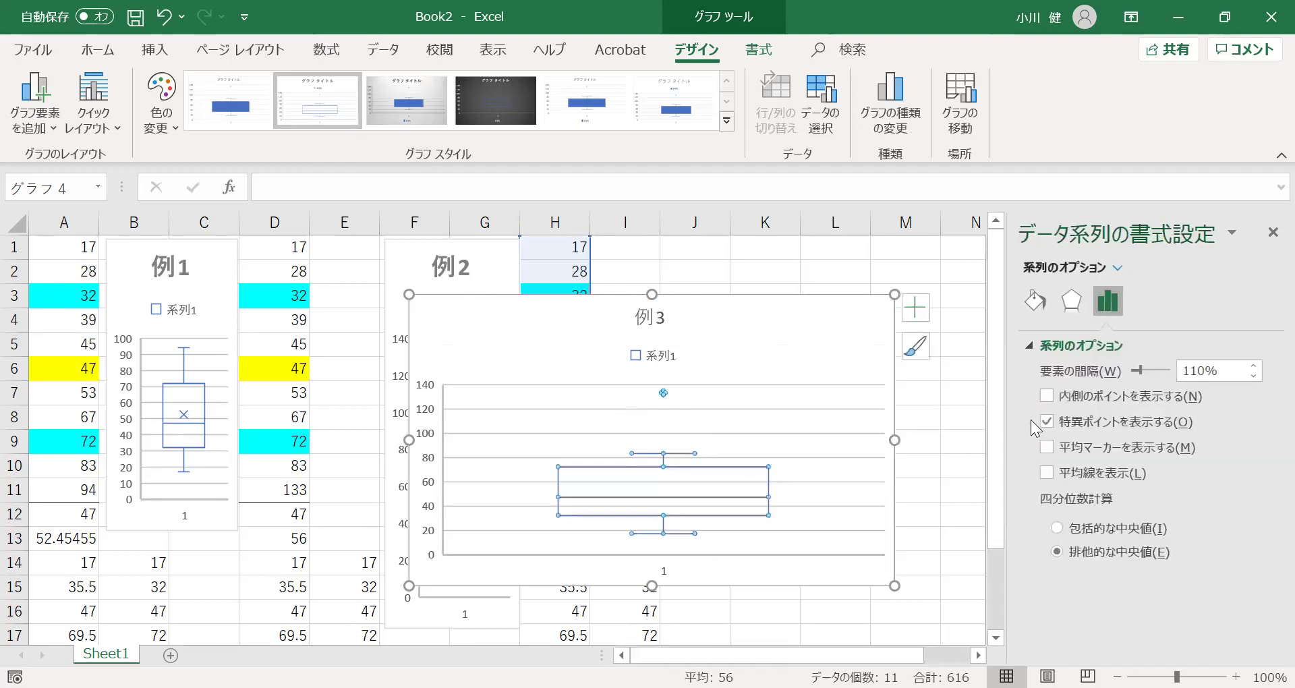
click(1047, 448)
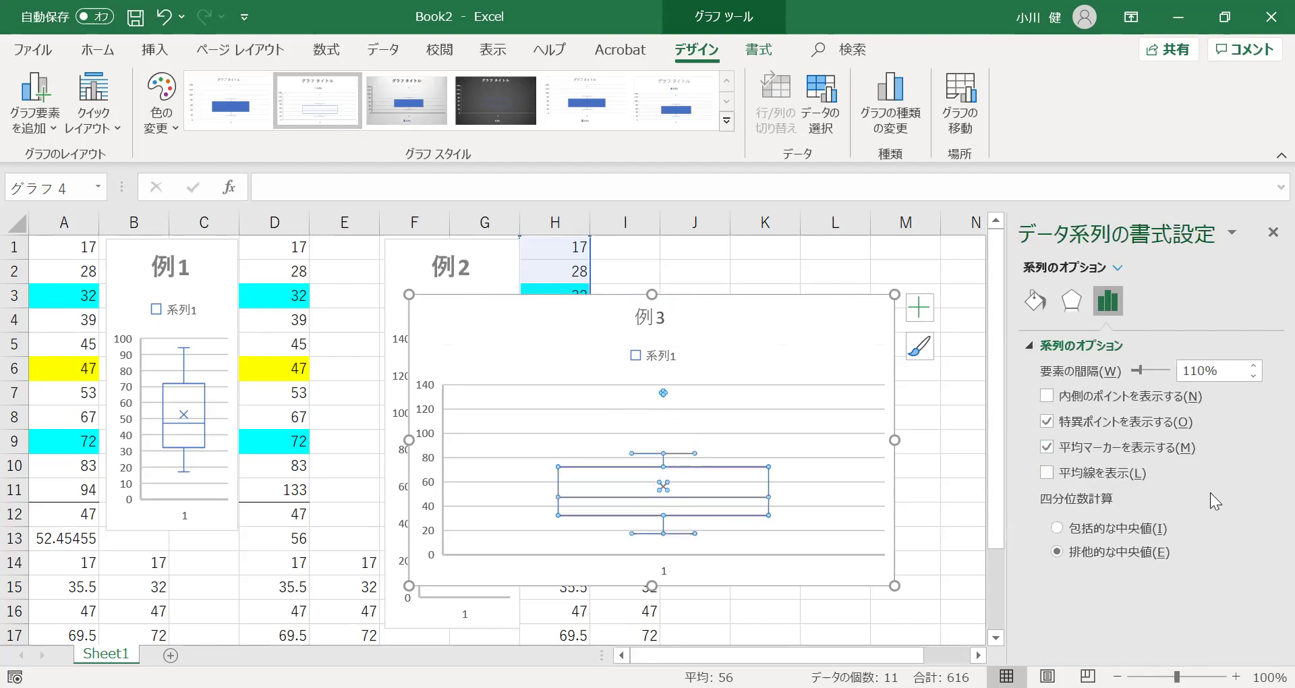
click(1273, 232)
Resize the 例3 box plot to a narrow chart over columns K to M, reaching from row 1 to about row 20.
drag(410, 293, 731, 247)
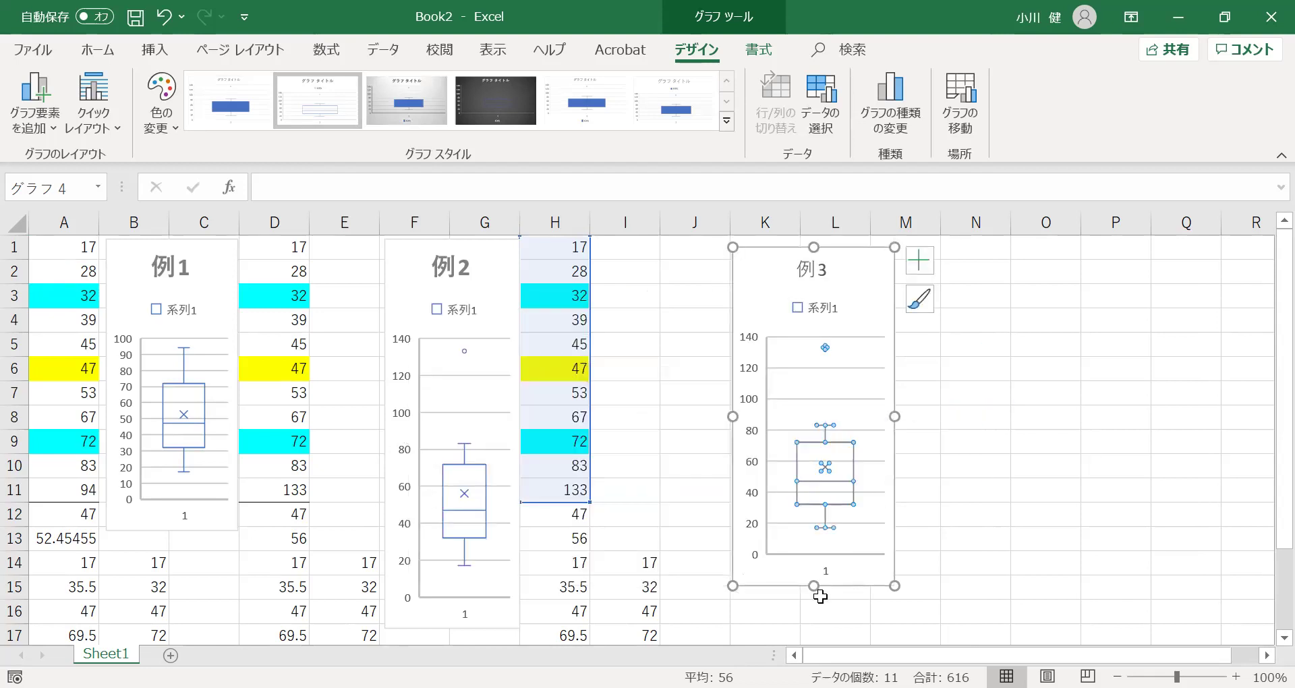
drag(815, 597, 816, 662)
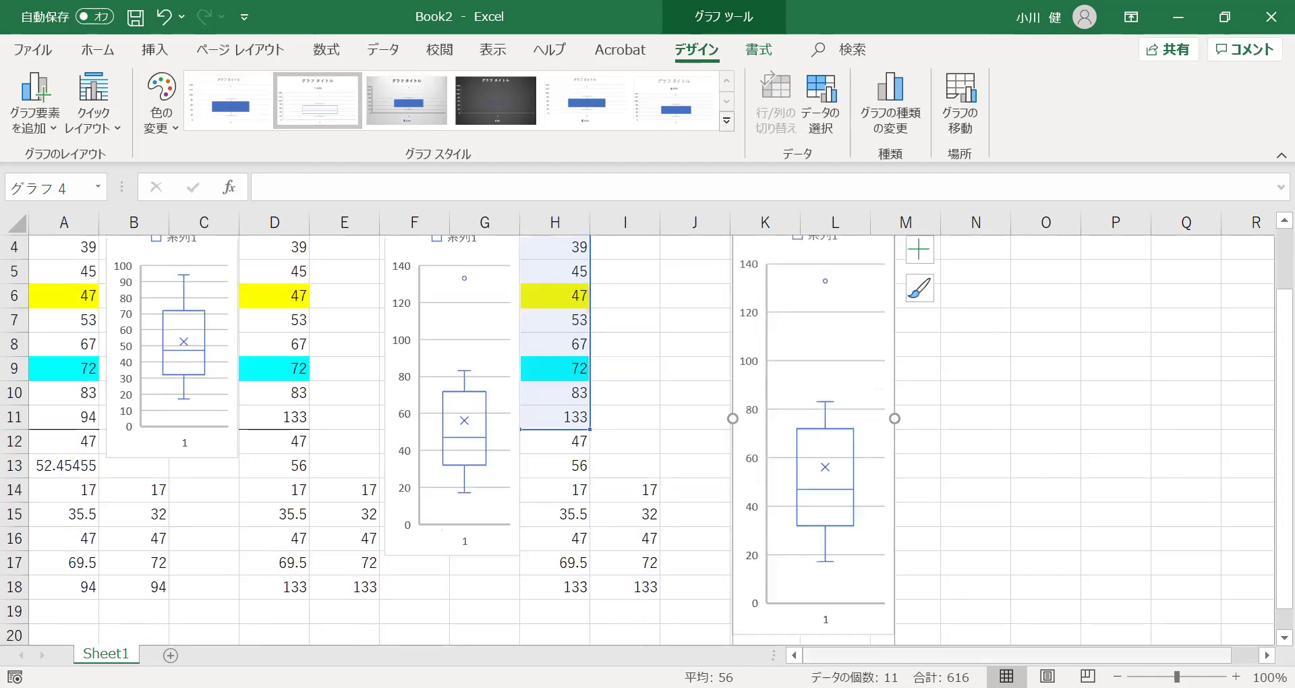
click(994, 448)
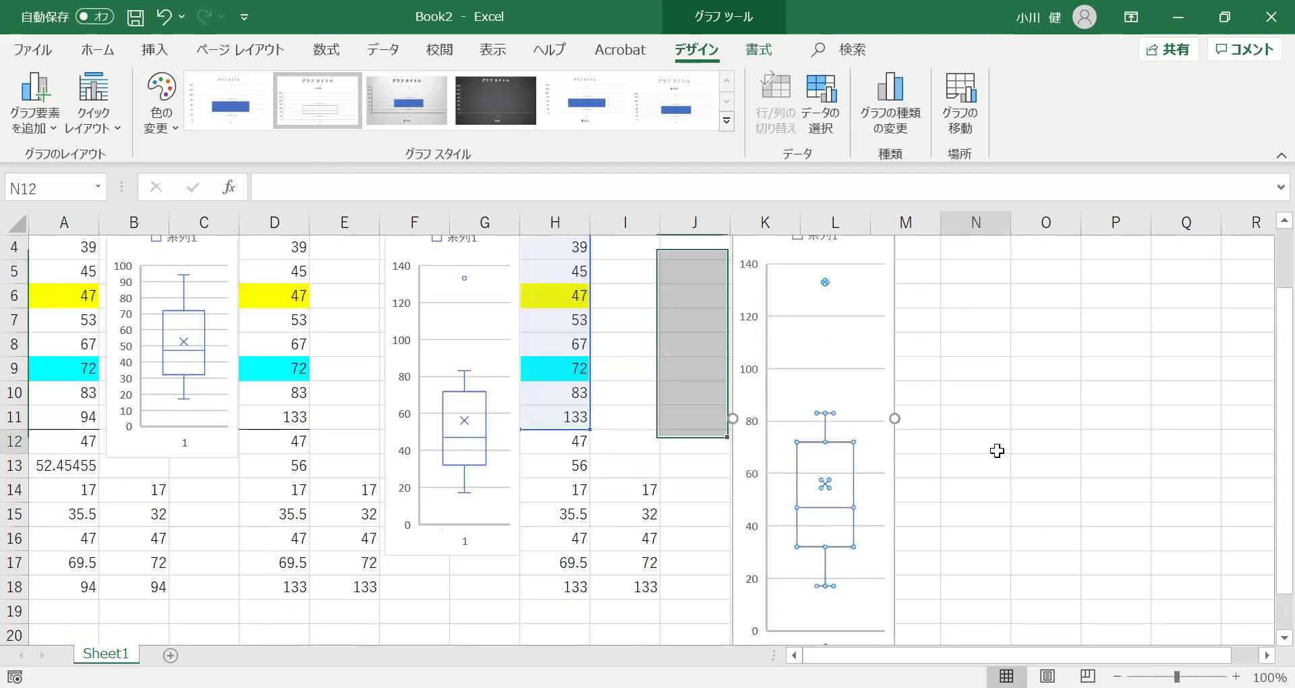
Move the 例3 box plot left so it starts around column J, nearer the column H data.
scroll(1264, 457, up, 1)
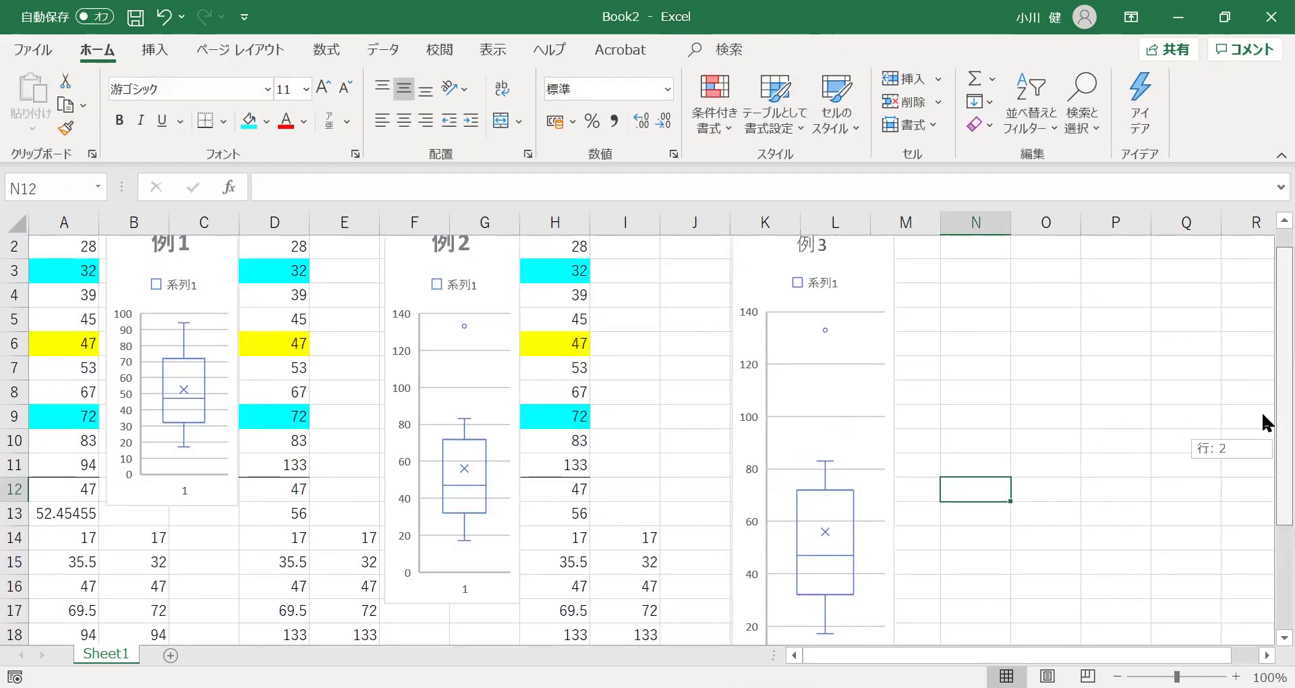
drag(754, 269, 696, 263)
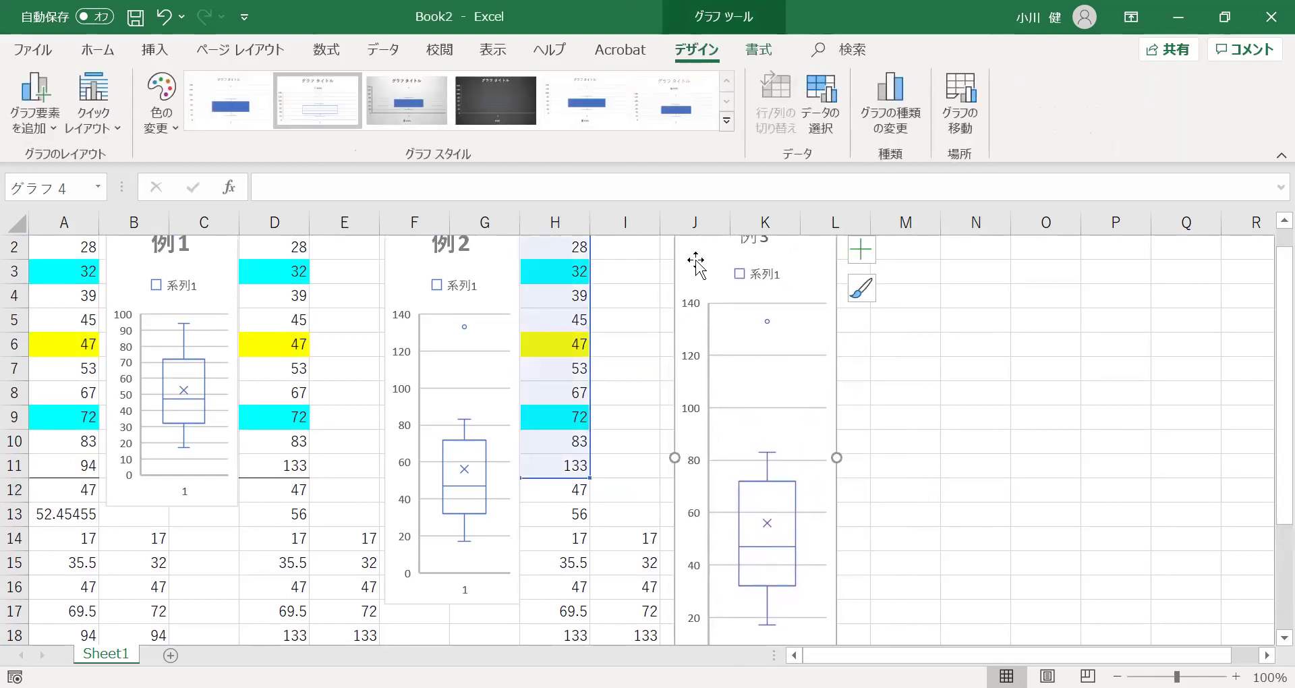
click(927, 322)
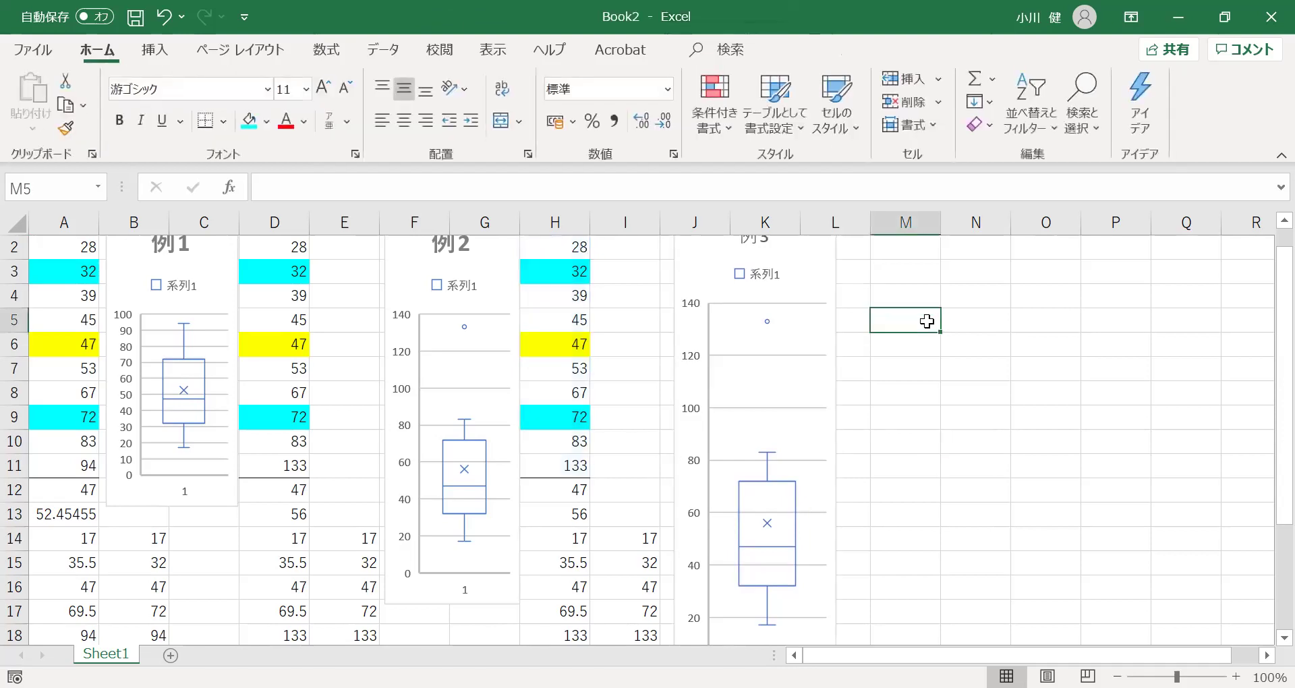
Set H11 to 500 and check the average in H13 against the 例3 box plot.
click(566, 472)
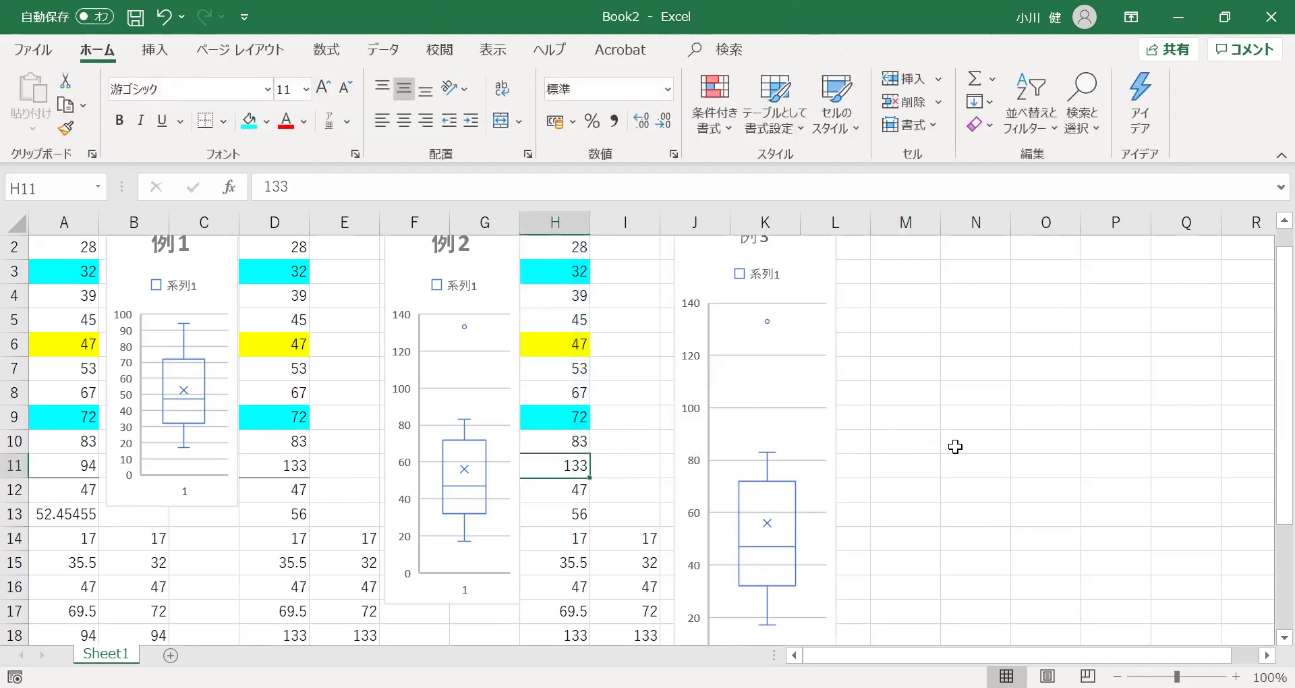
text(500)
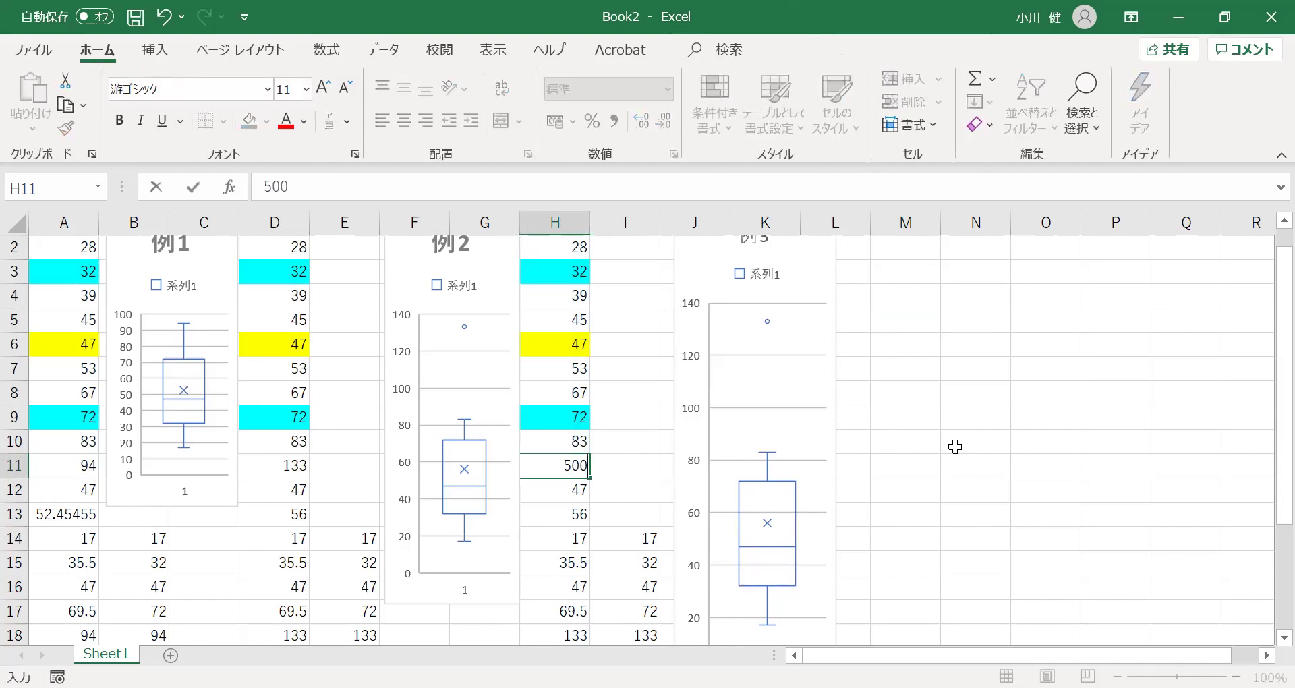
key(Return)
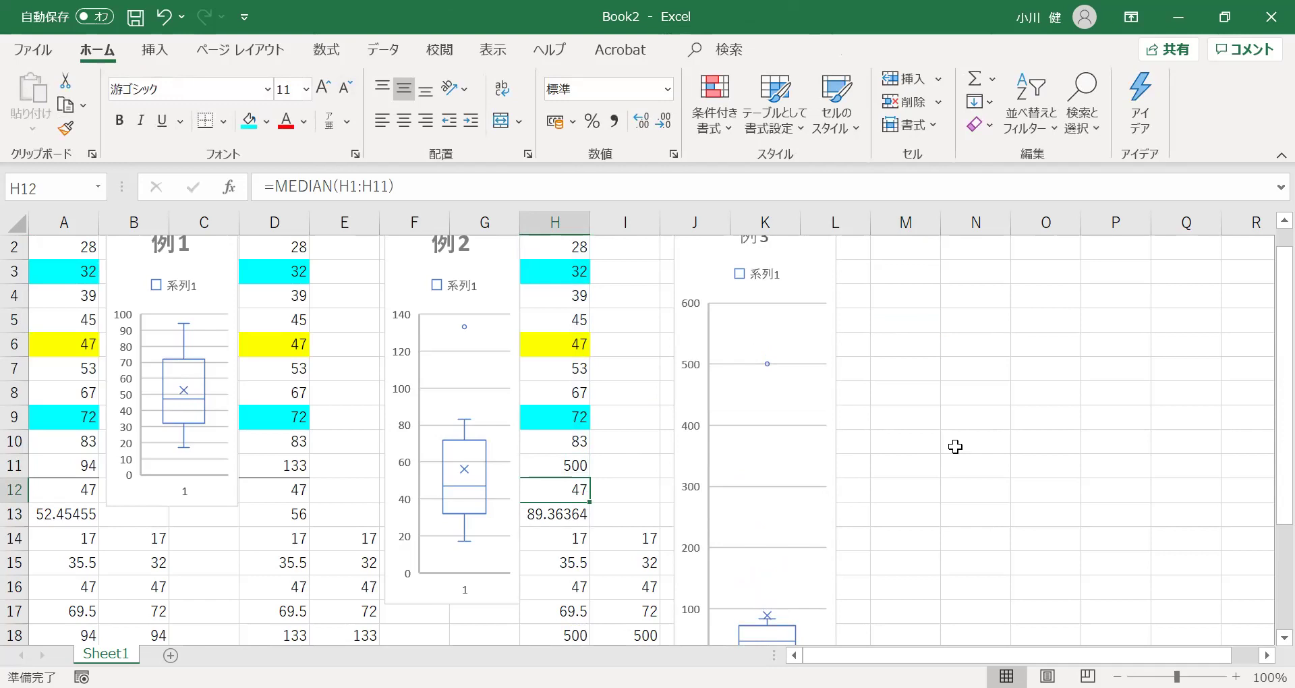
click(955, 447)
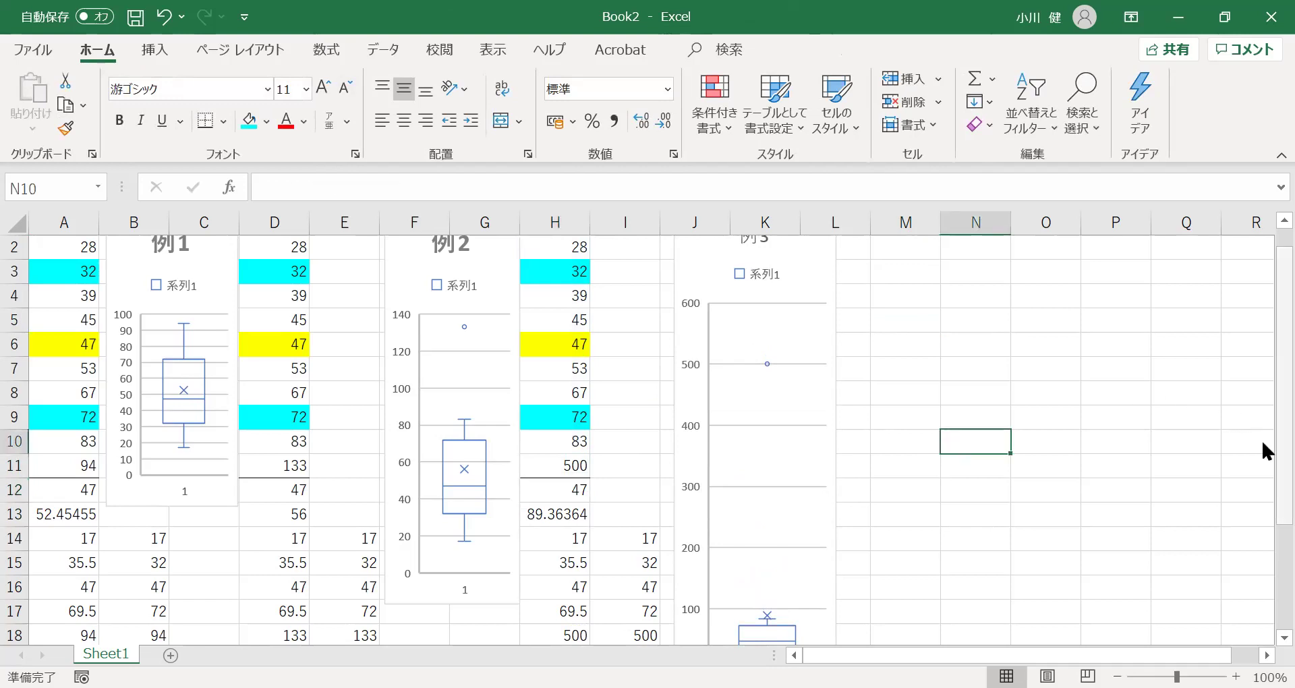
scroll(1261, 472, down, 2)
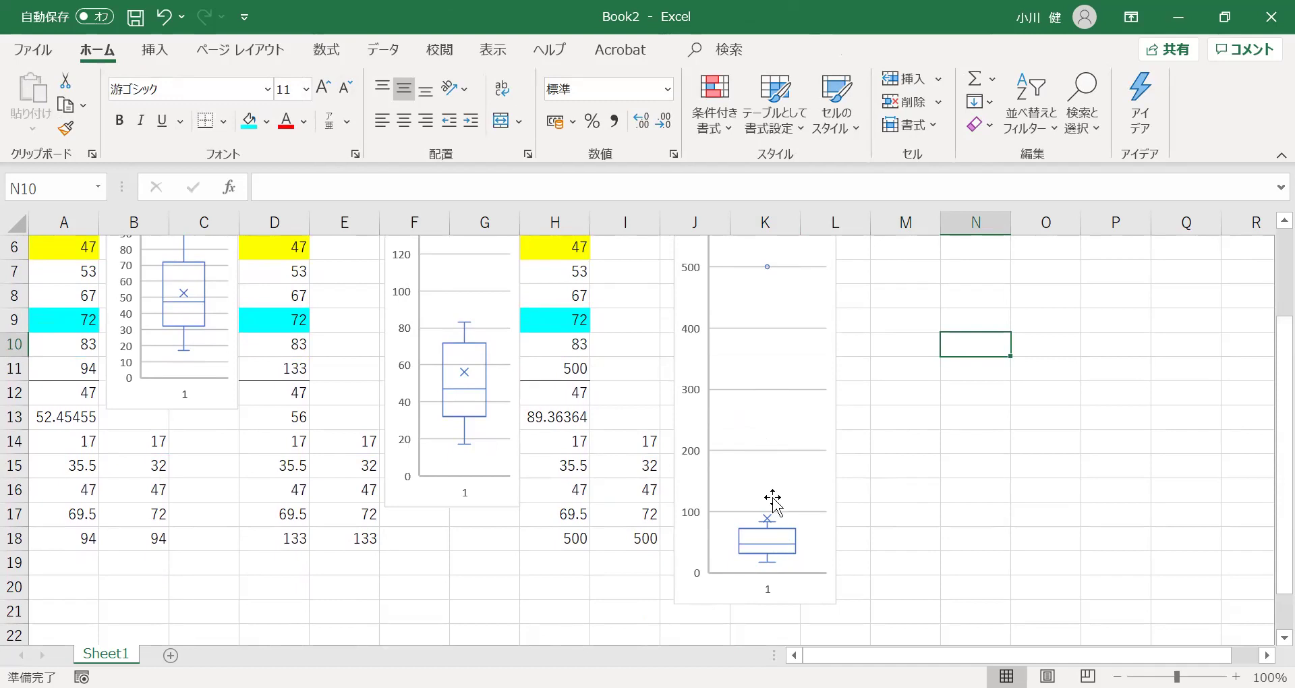
click(548, 344)
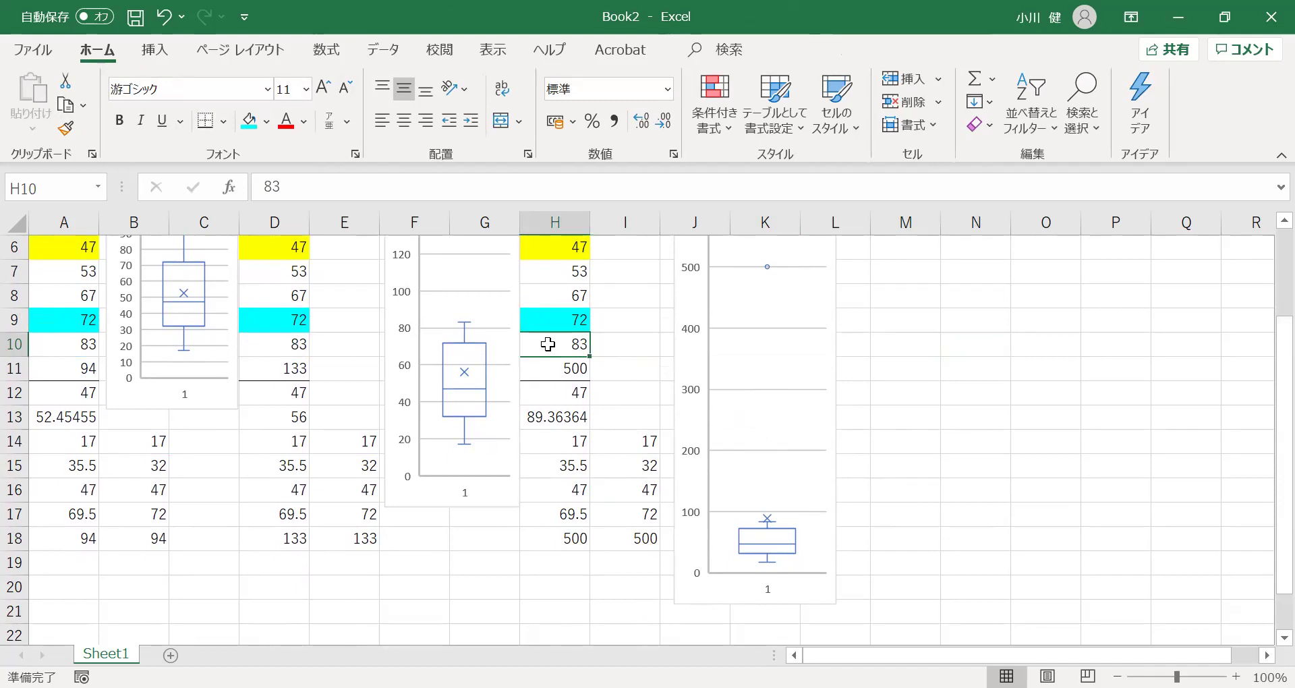
click(543, 418)
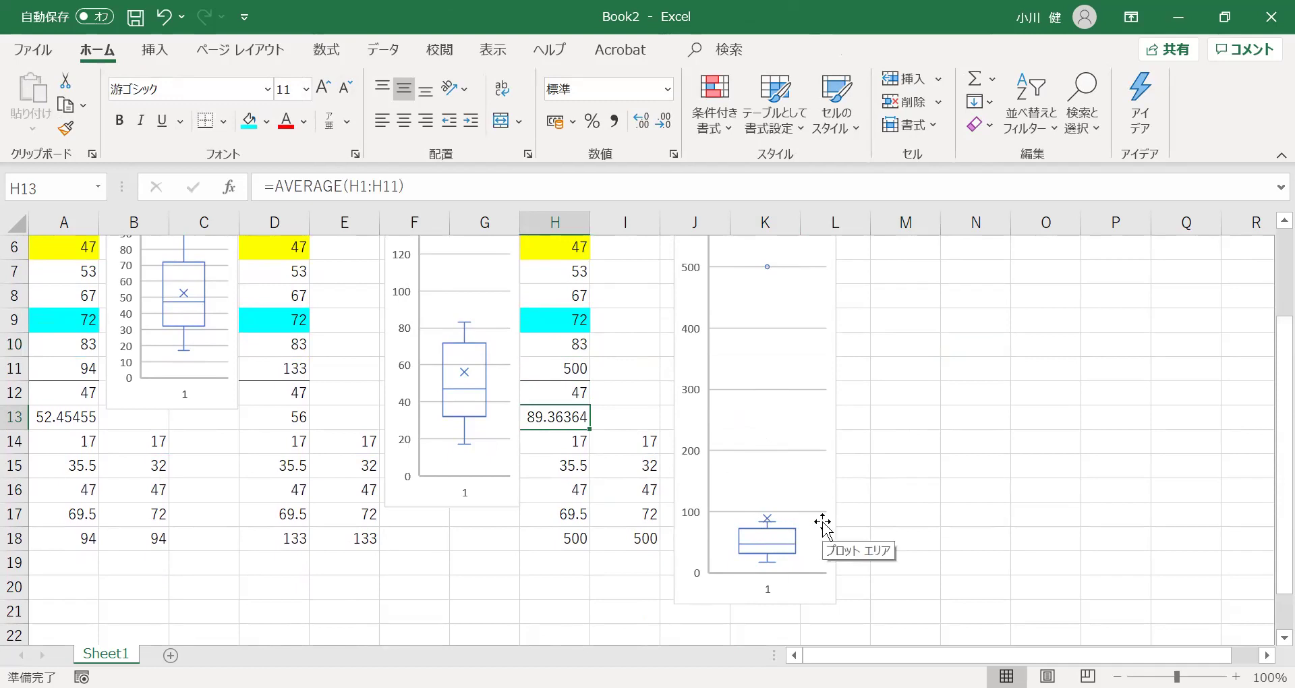
Set H11 to 650 and review the effect on the 例3 box plot.
click(567, 369)
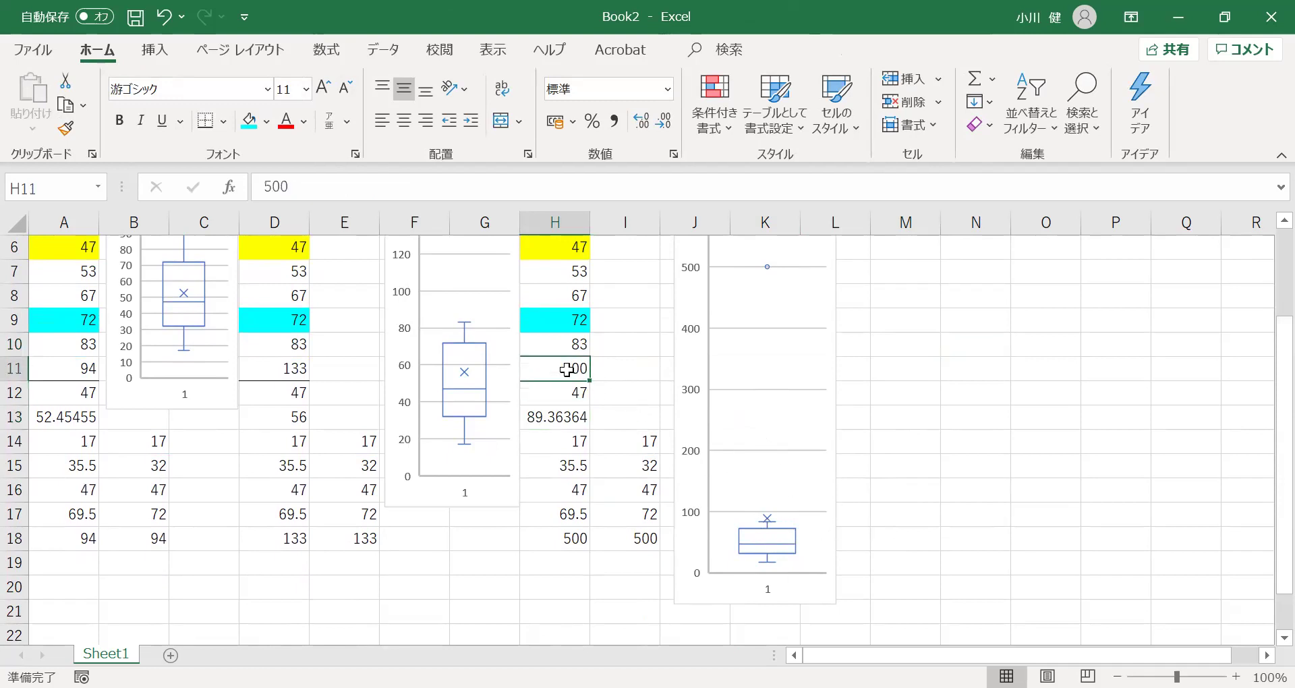
text(65)
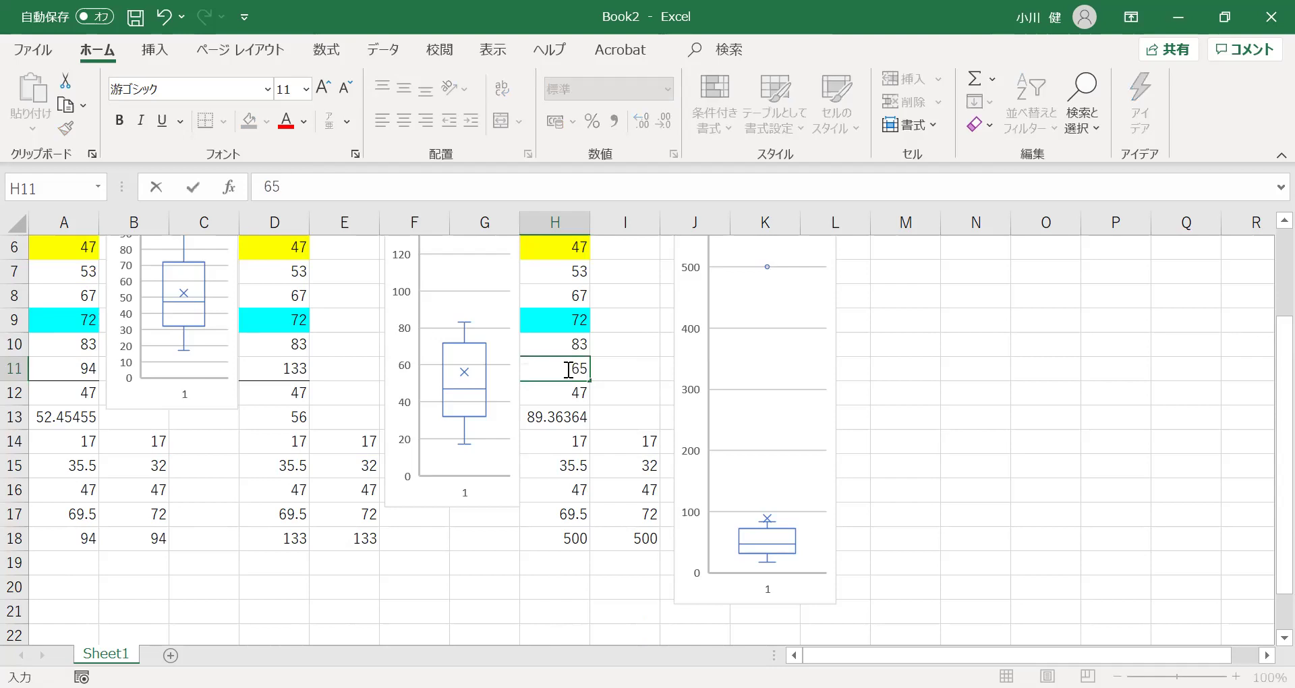
text(0)
key(Return)
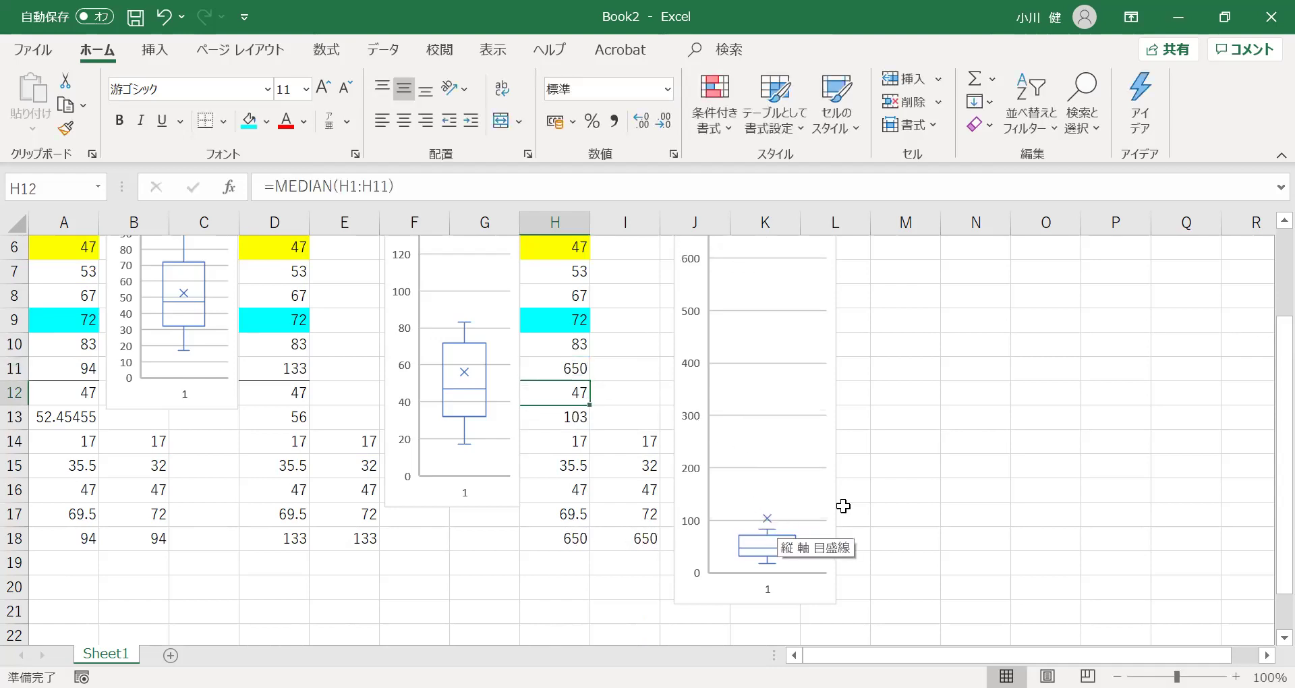
drag(1260, 466, 1261, 443)
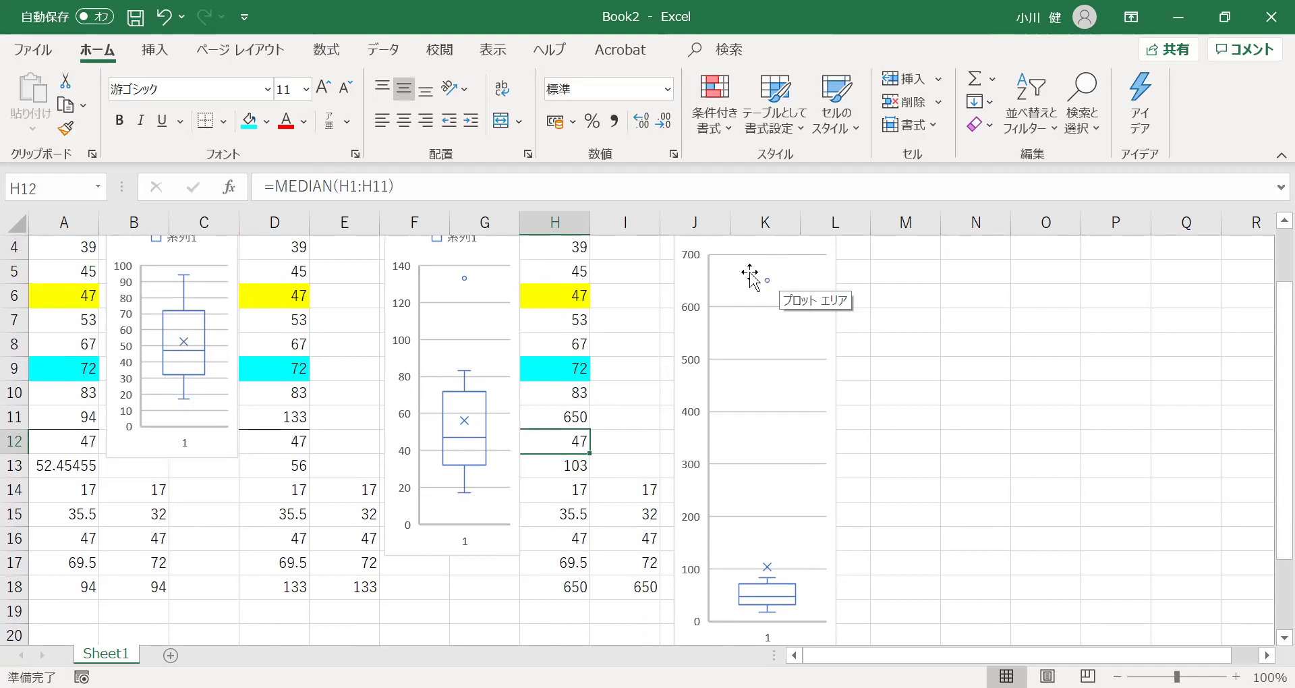
drag(1263, 421, 1262, 341)
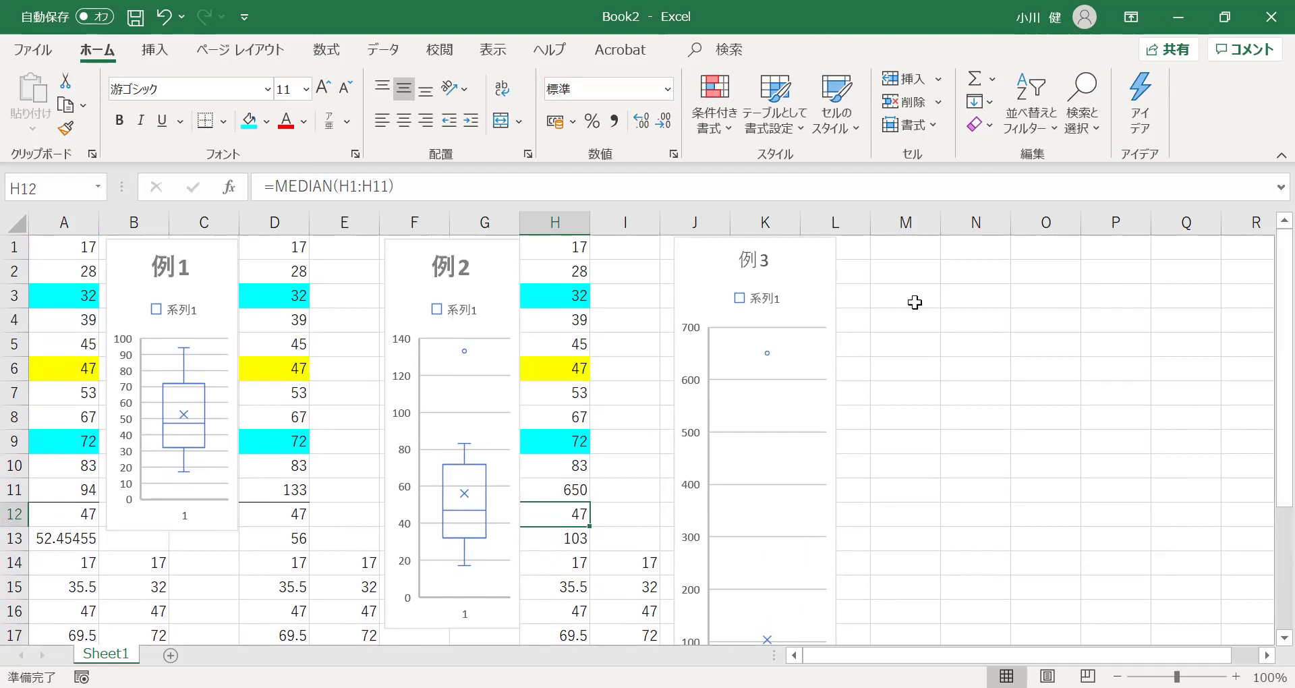
Shift the 例3 chart slightly left and narrow it so it ends at the edge of column K.
click(810, 292)
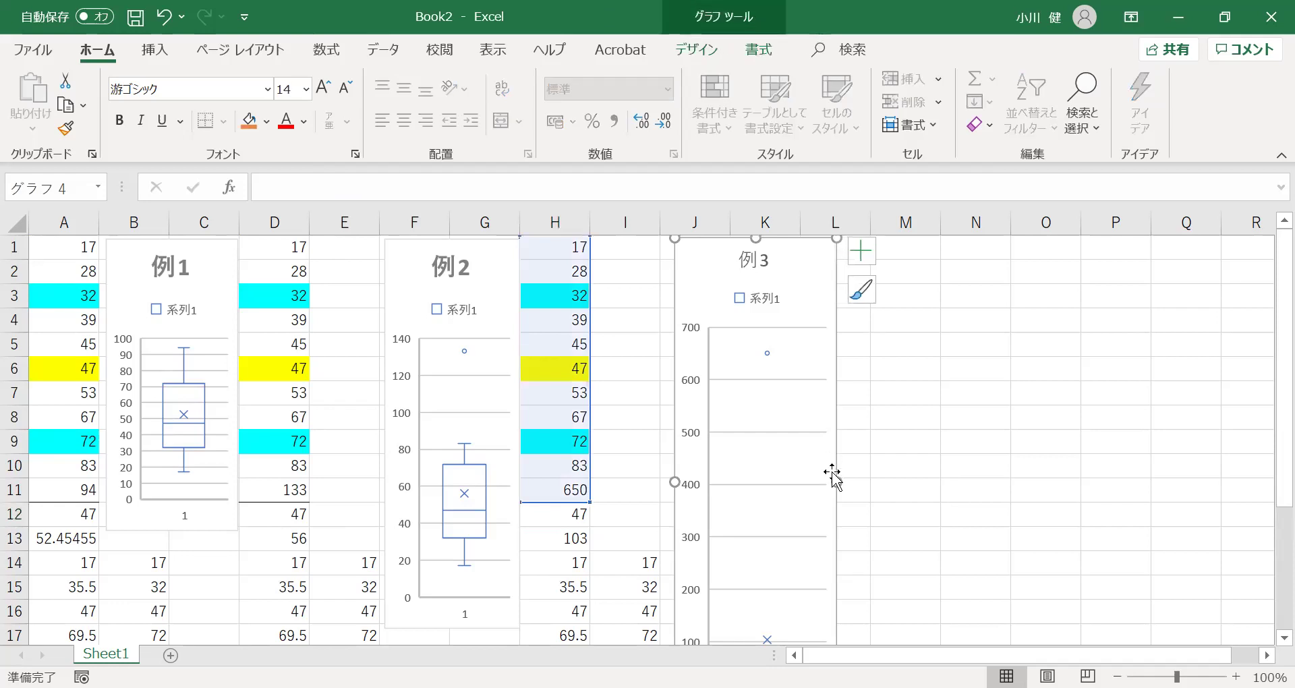
drag(837, 485, 837, 485)
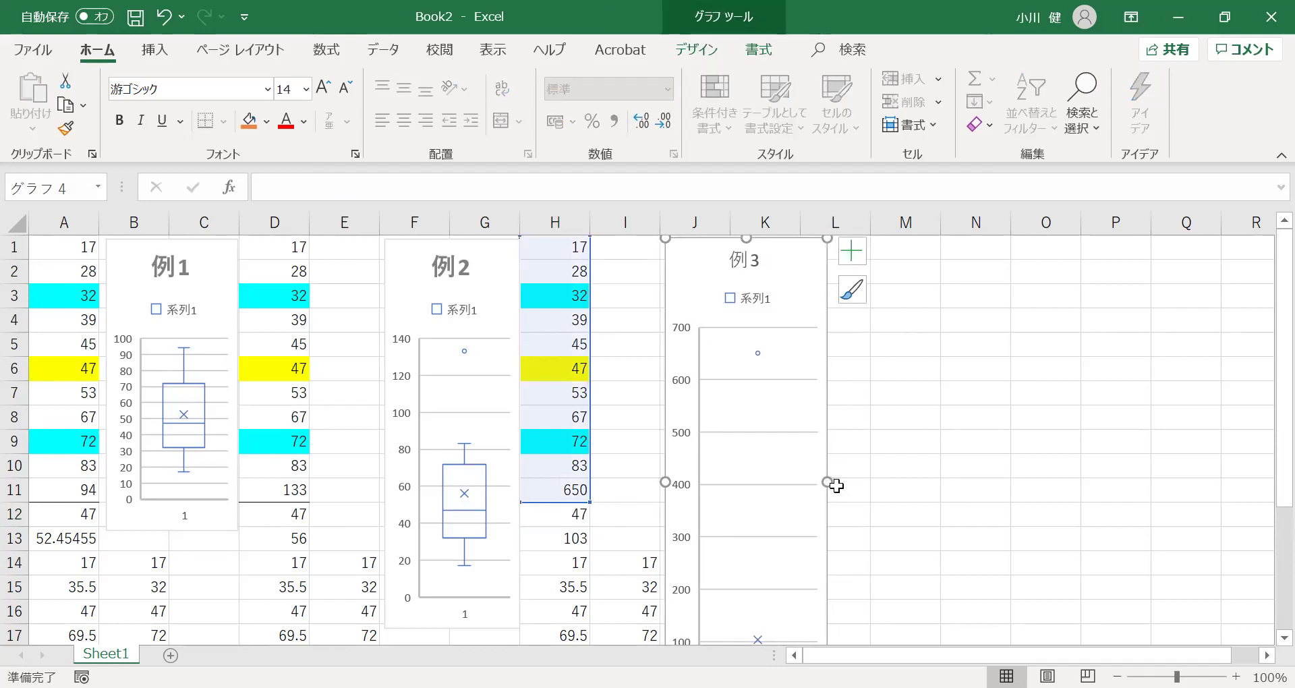
drag(821, 485, 798, 486)
click(873, 492)
Examine the summary statistics formulas below the third data set in columns H and I.
key(Down)
key(Down)
key(Down)
key(Down)
key(Left)
key(Left)
key(Left)
key(Left)
key(Left)
key(Down)
key(Down)
key(Down)
key(Down)
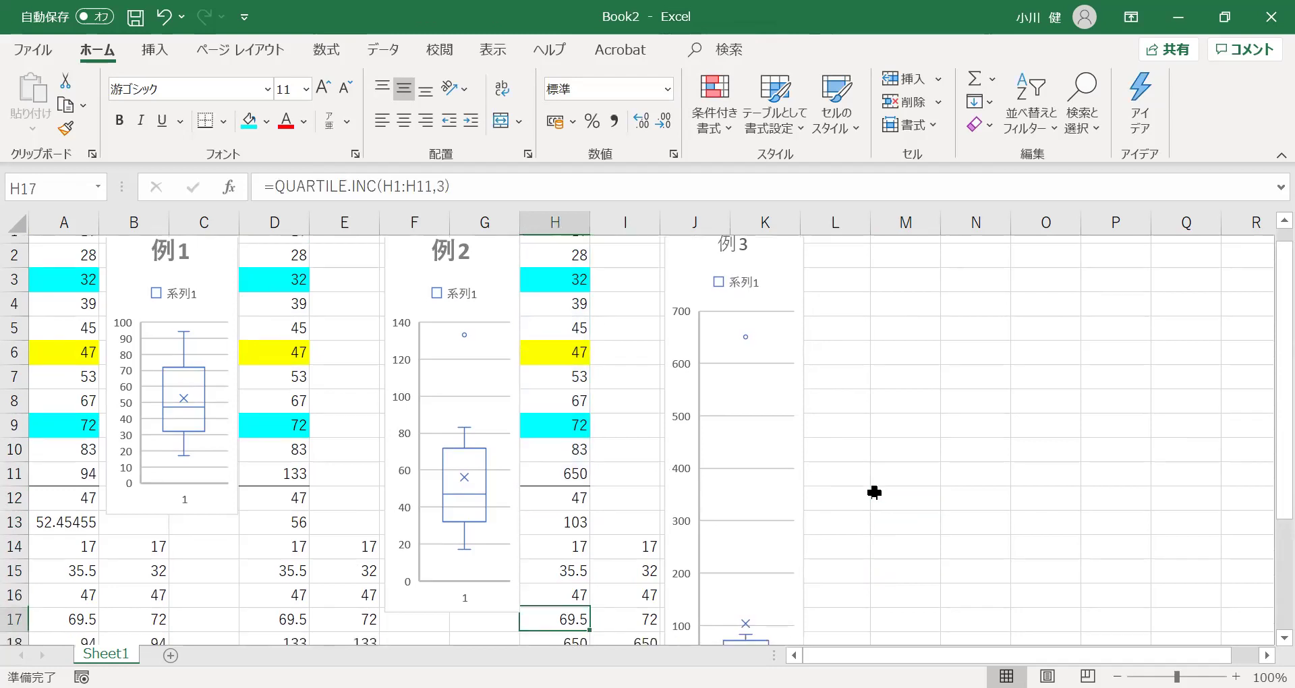
key(Up)
key(Up)
key(Up)
key(Up)
key(Up)
key(Up)
key(Down)
key(Down)
key(Down)
key(Down)
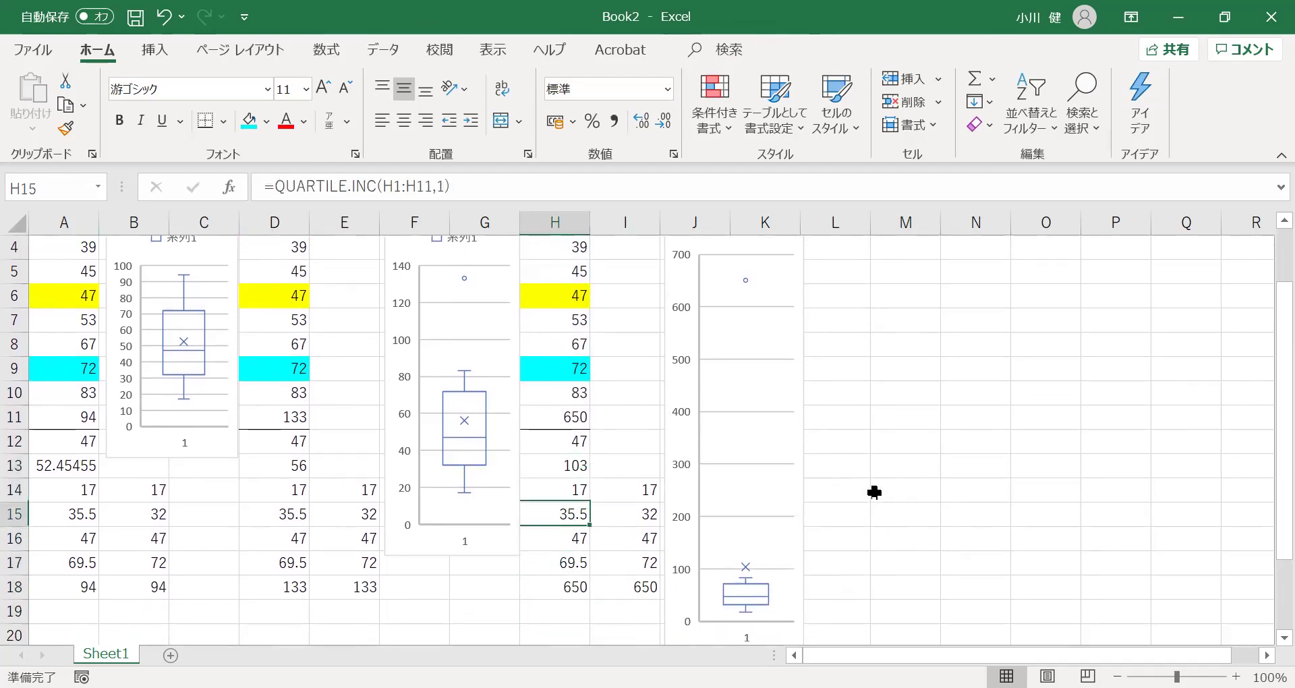
key(Right)
key(Up)
key(Up)
key(Up)
key(Up)
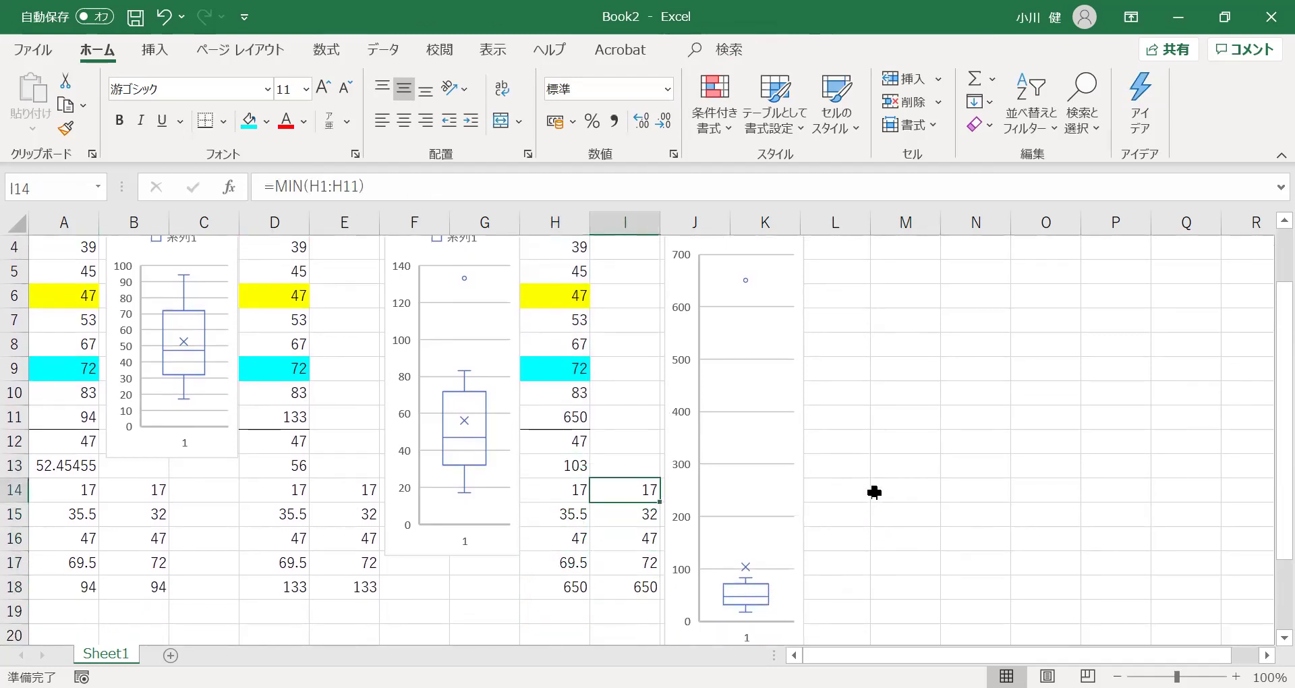
Copy the values in H1:H10, without the outlier in H11, to column M starting at M1.
key(ctrl+Up)
key(Right)
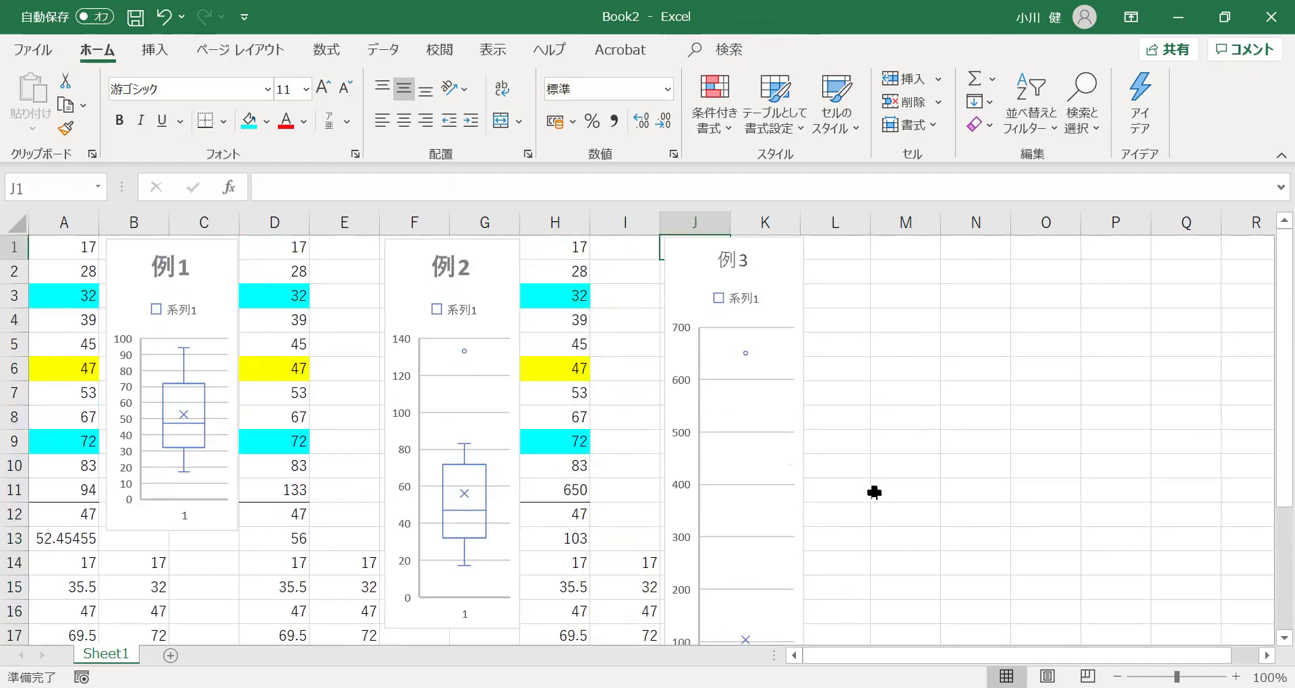
key(Left)
key(Left)
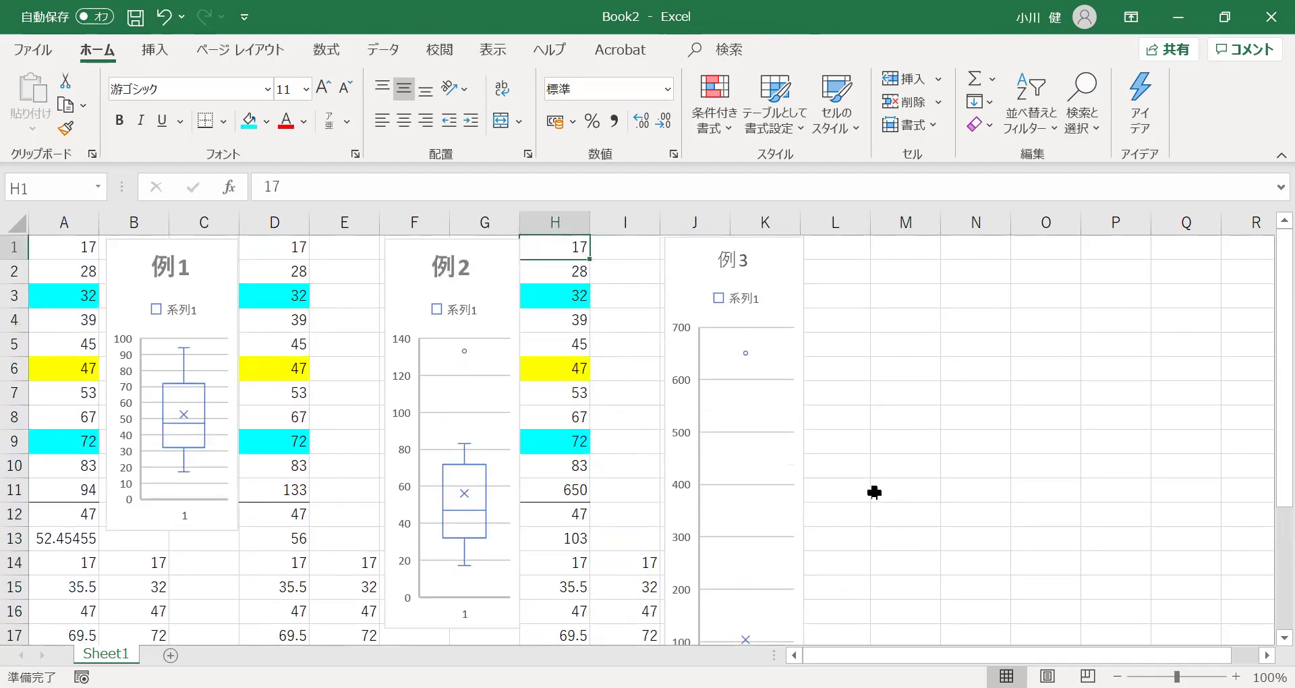
key(shift+Down)
key(shift+Down)
key(shift+Down)
key(shift+Down)
key(shift+Down)
key(shift+Down)
key(shift+Down)
key(shift+Down)
key(shift+Down)
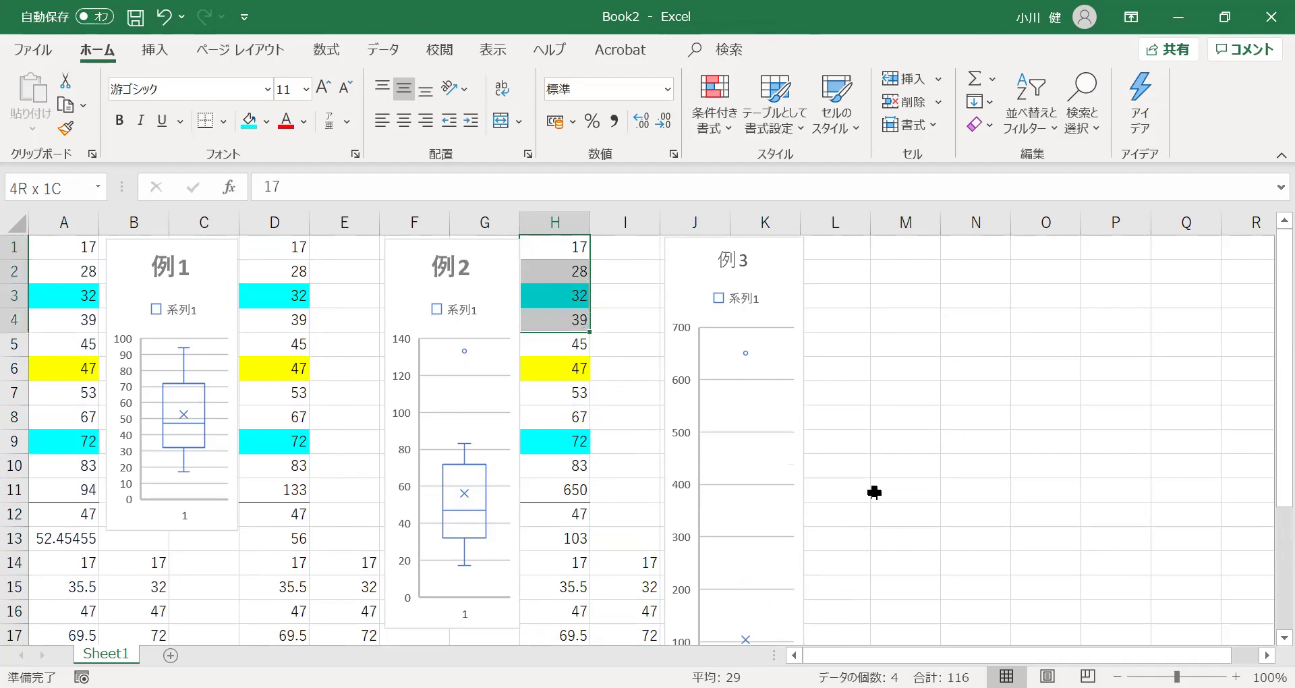
key(ctrl+c)
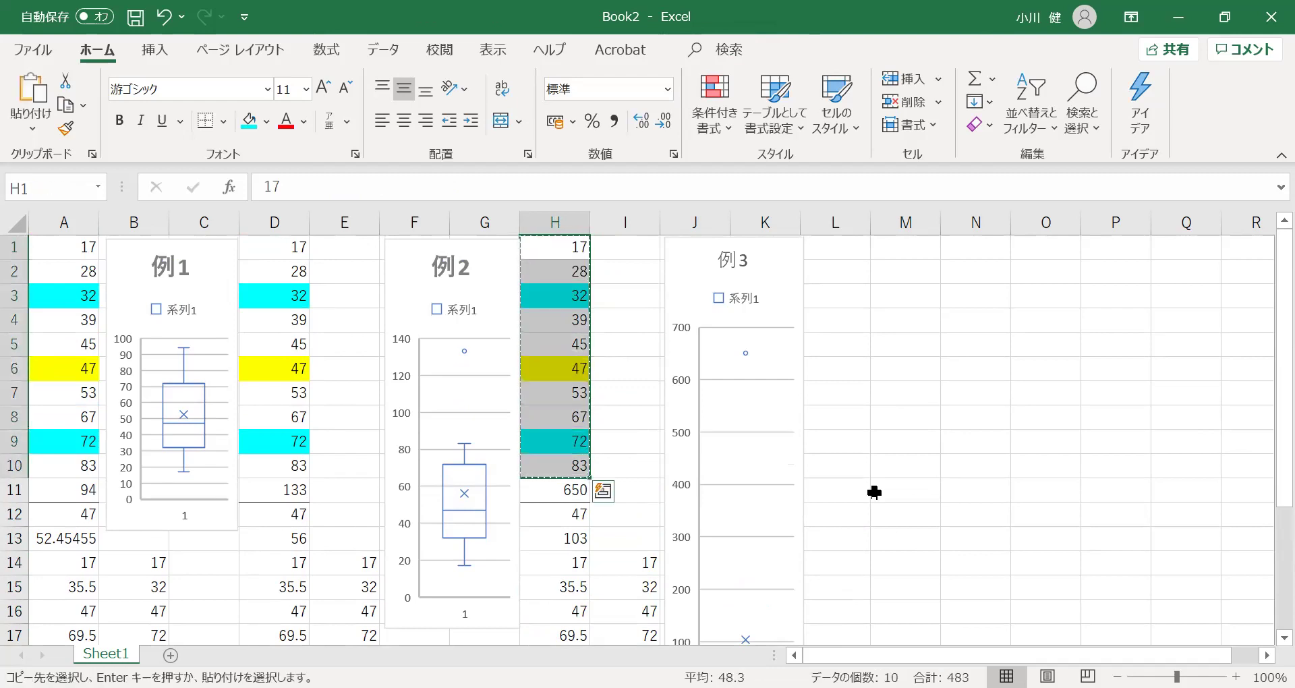
key(Right)
key(Right)
key(Right)
key(Right)
key(Right)
key(Left)
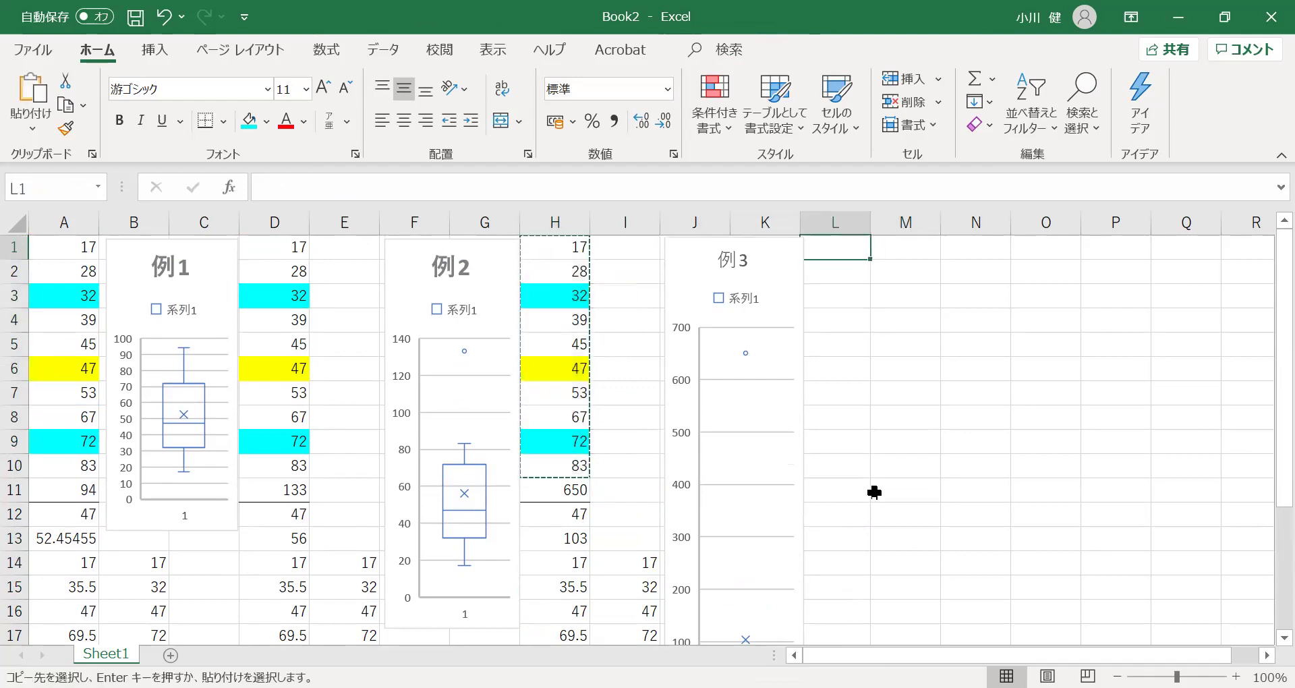
key(Right)
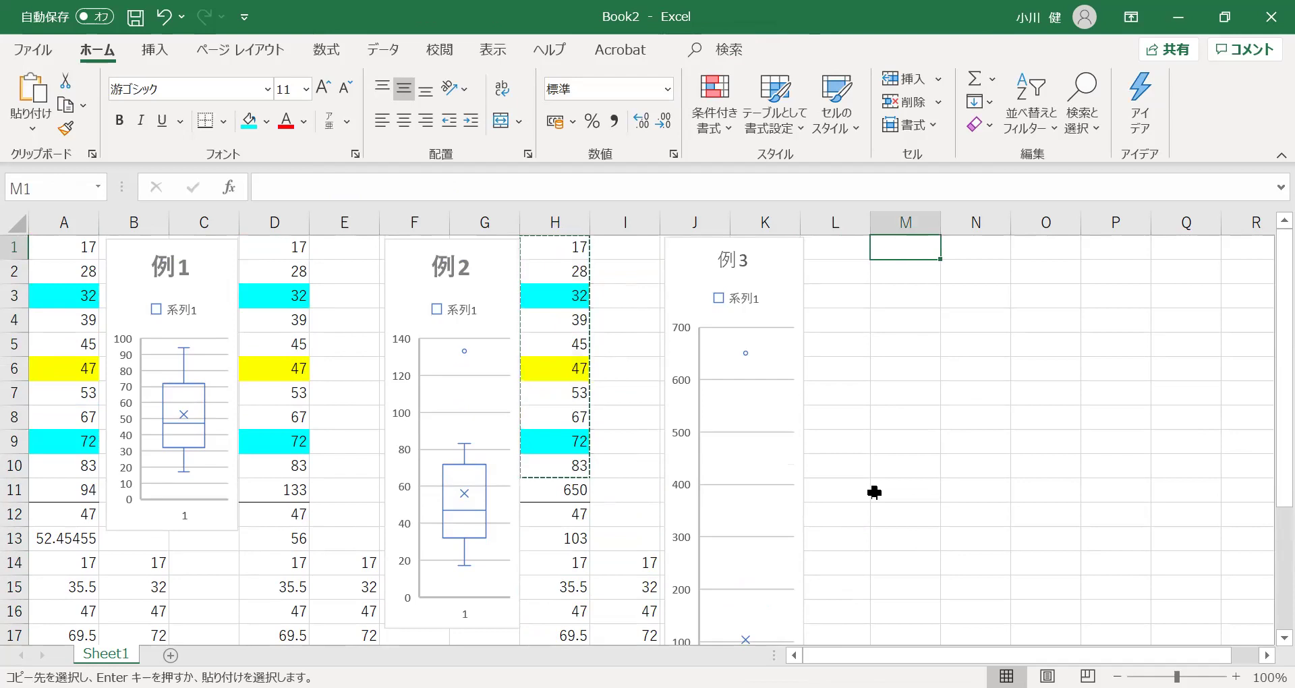
key(ctrl+v)
key(Escape)
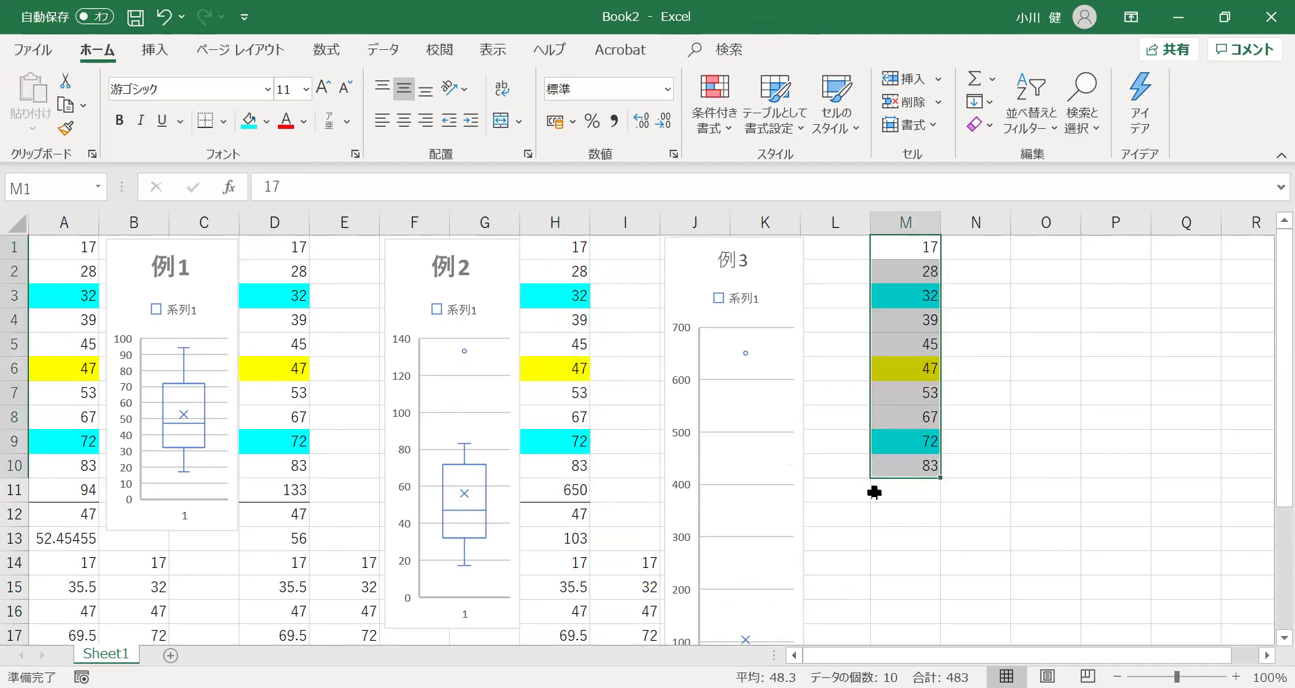
Remove the fill colour from cell M9 in the copied data.
click(902, 508)
key(Up)
key(Up)
key(Up)
key(Up)
click(903, 458)
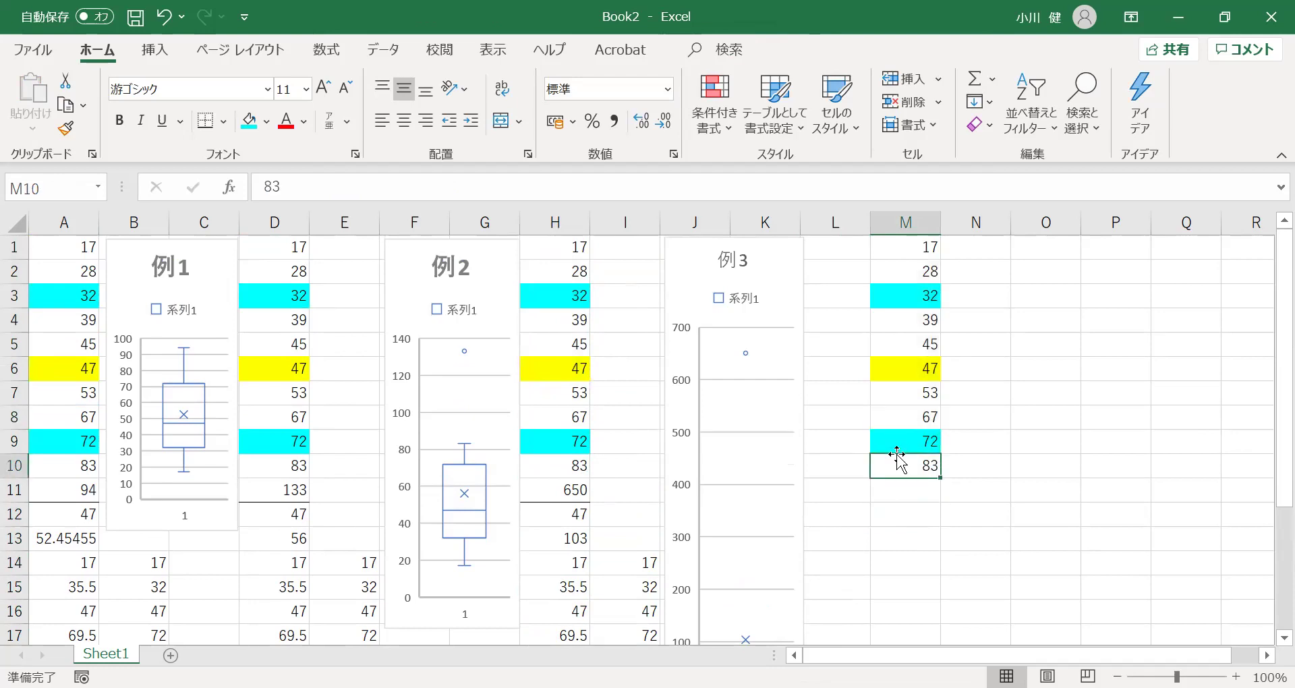
click(899, 442)
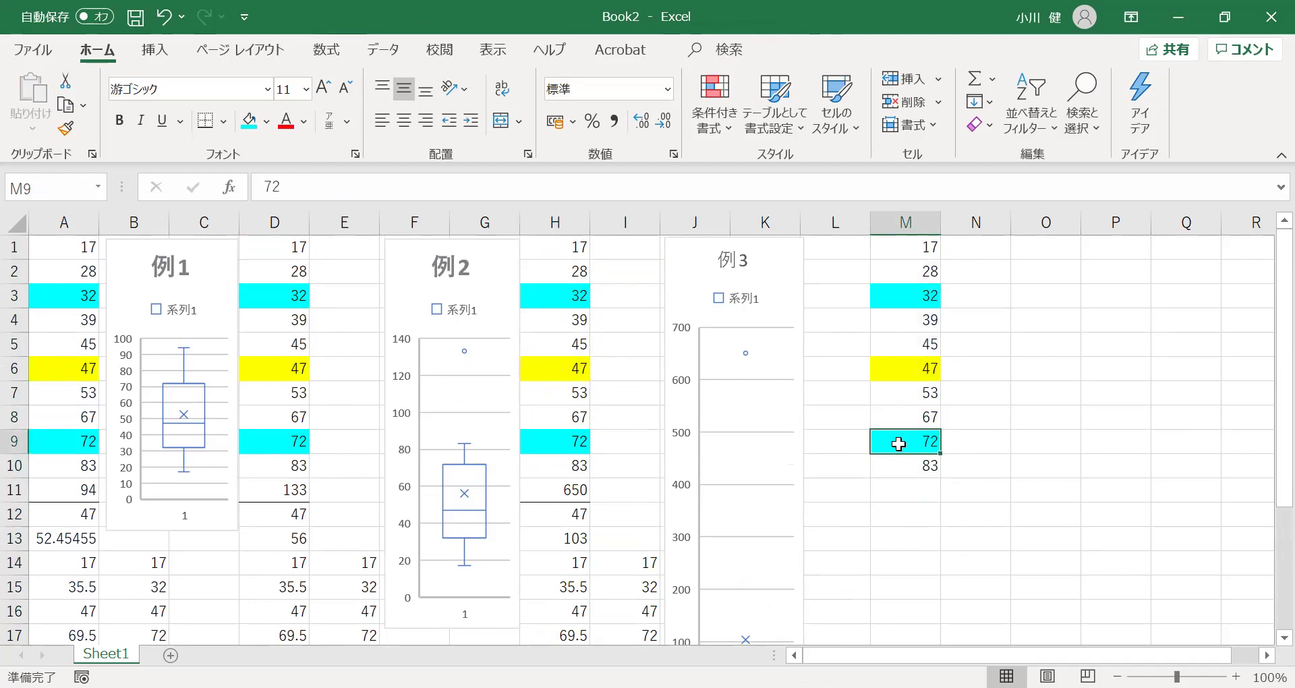
click(267, 122)
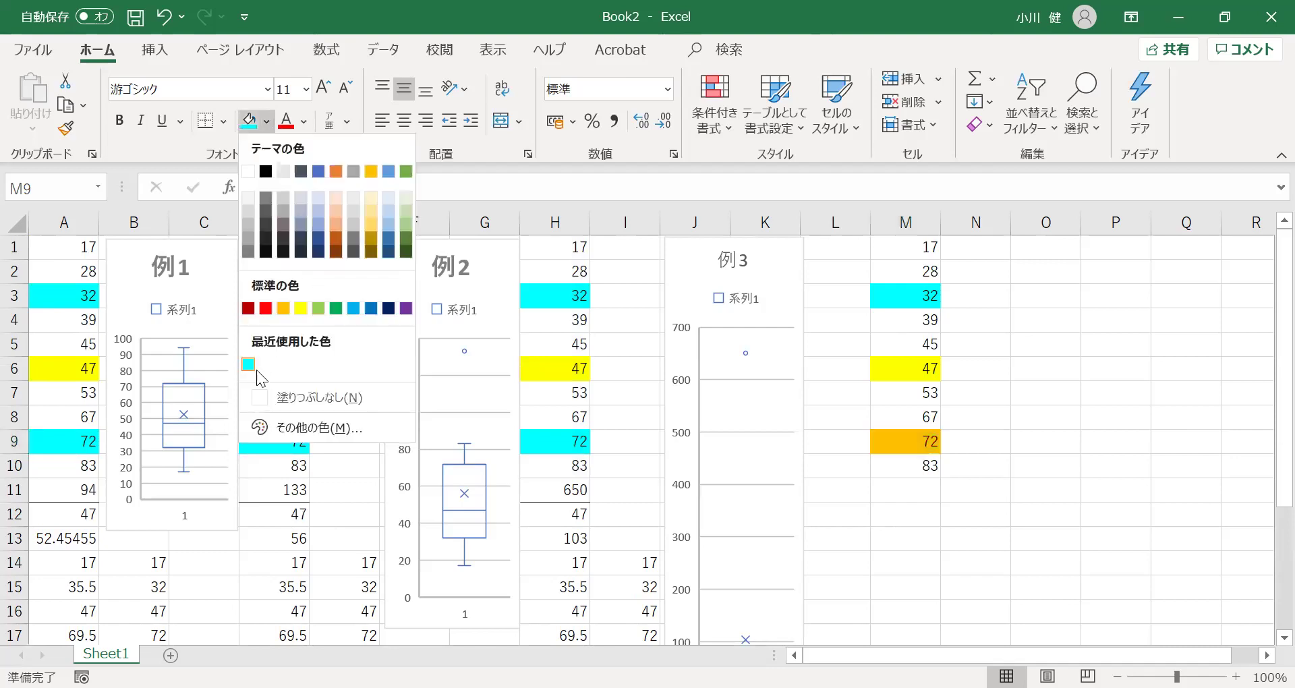
click(294, 409)
Fill cell M5 with yellow and cell M8 with cyan to mark the copied data's median and upper quartile.
click(894, 412)
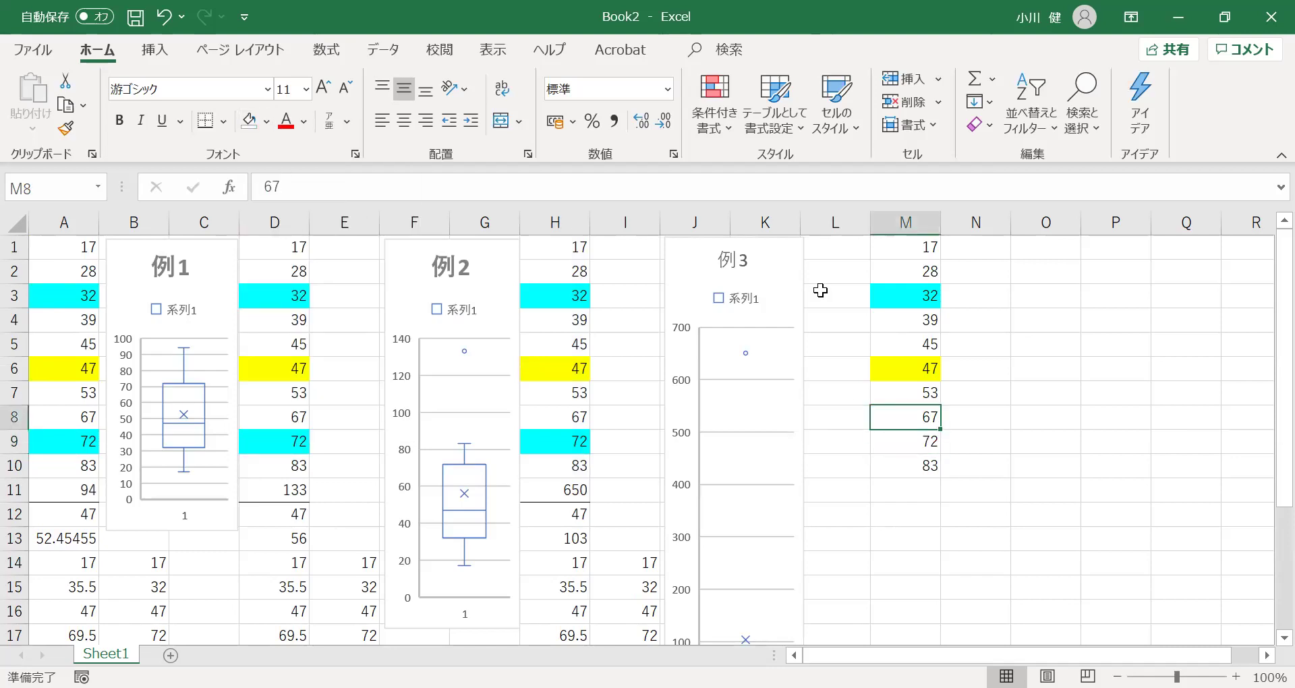
click(906, 340)
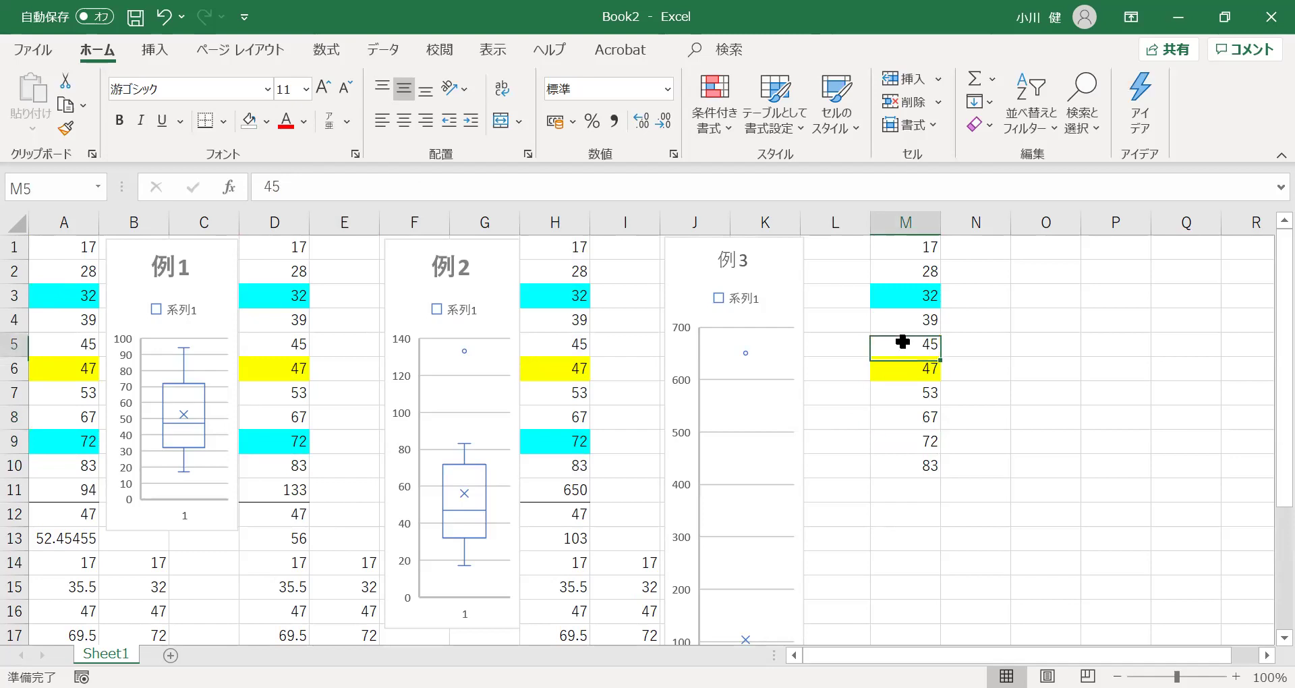
click(267, 124)
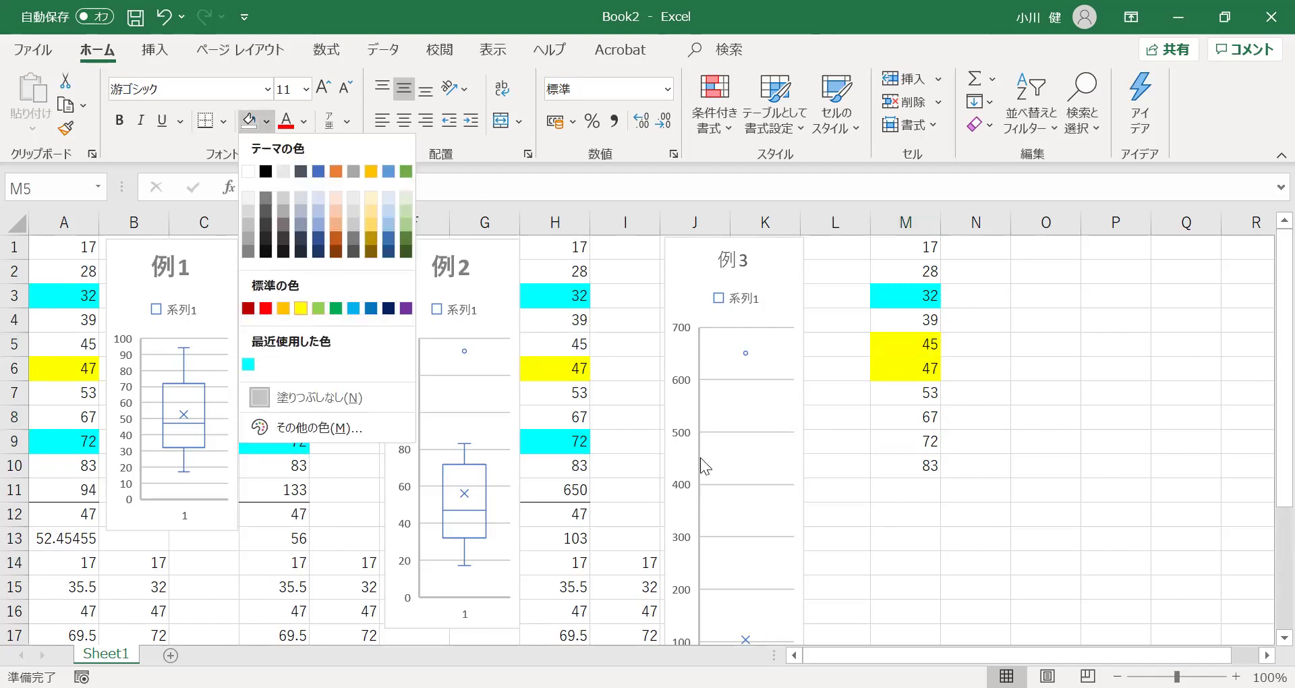
click(911, 416)
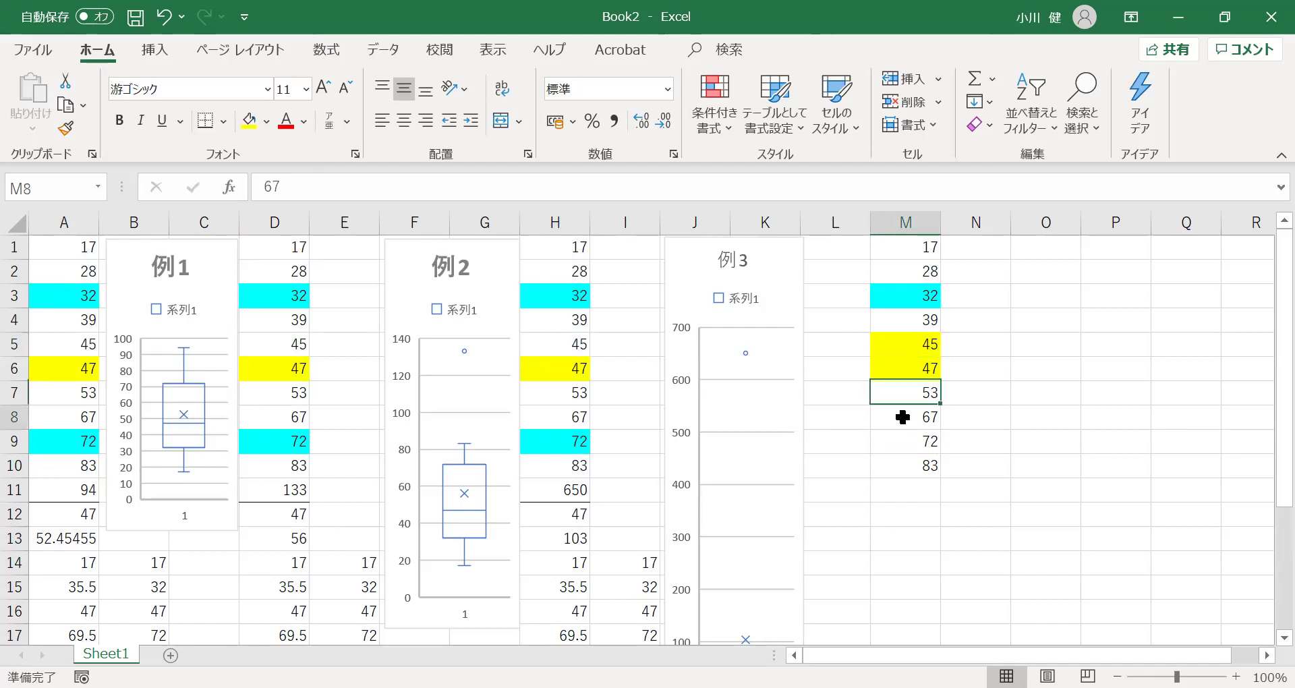
click(268, 126)
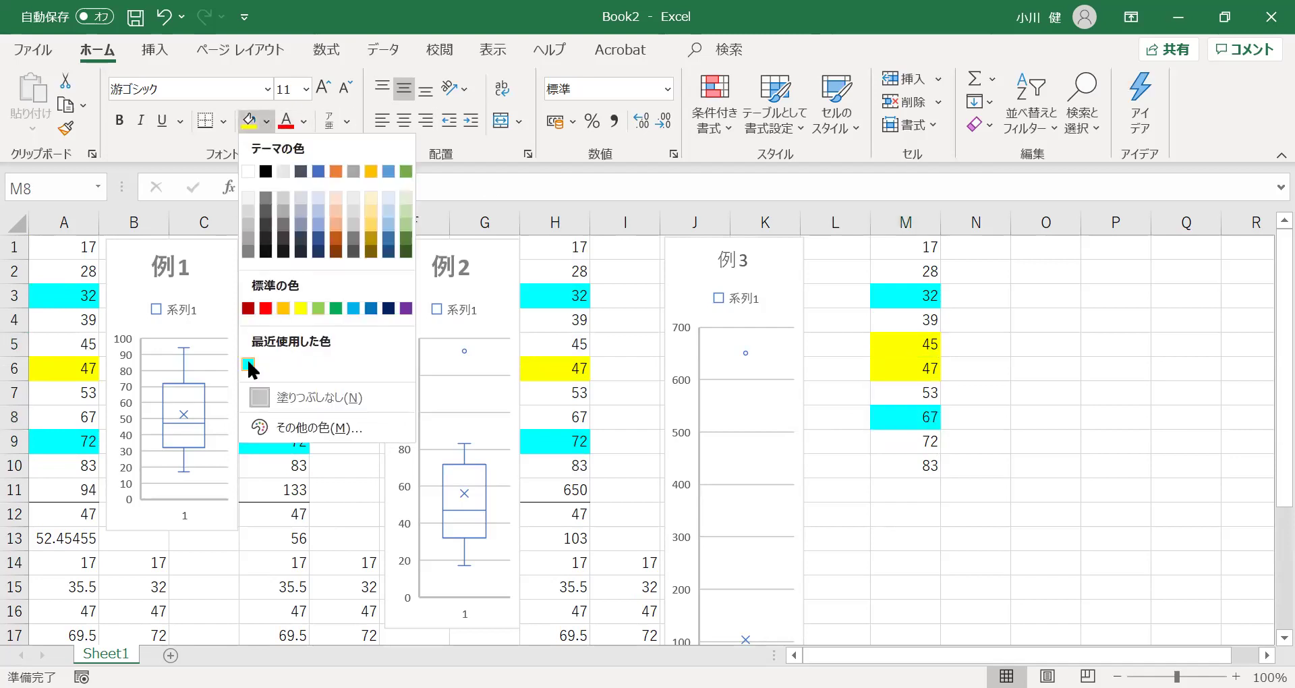
click(245, 358)
Move the 例3 chart slightly left so that it clears column L.
click(766, 401)
click(840, 339)
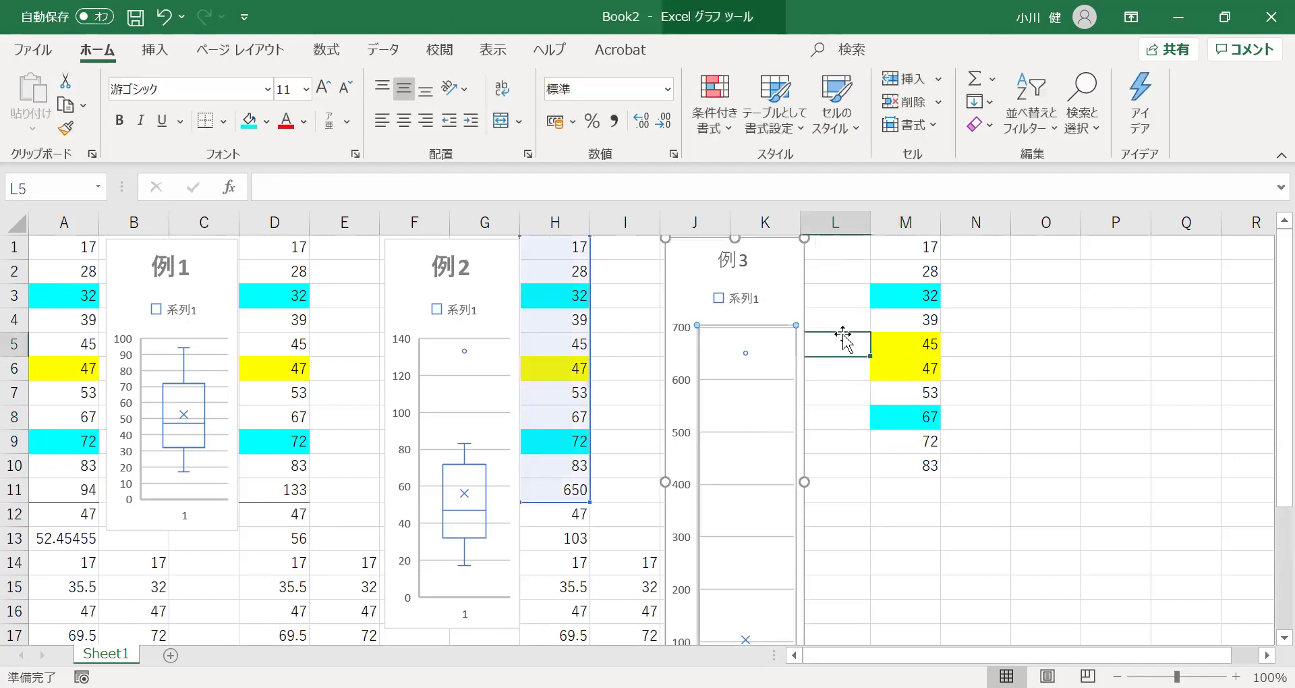
click(789, 271)
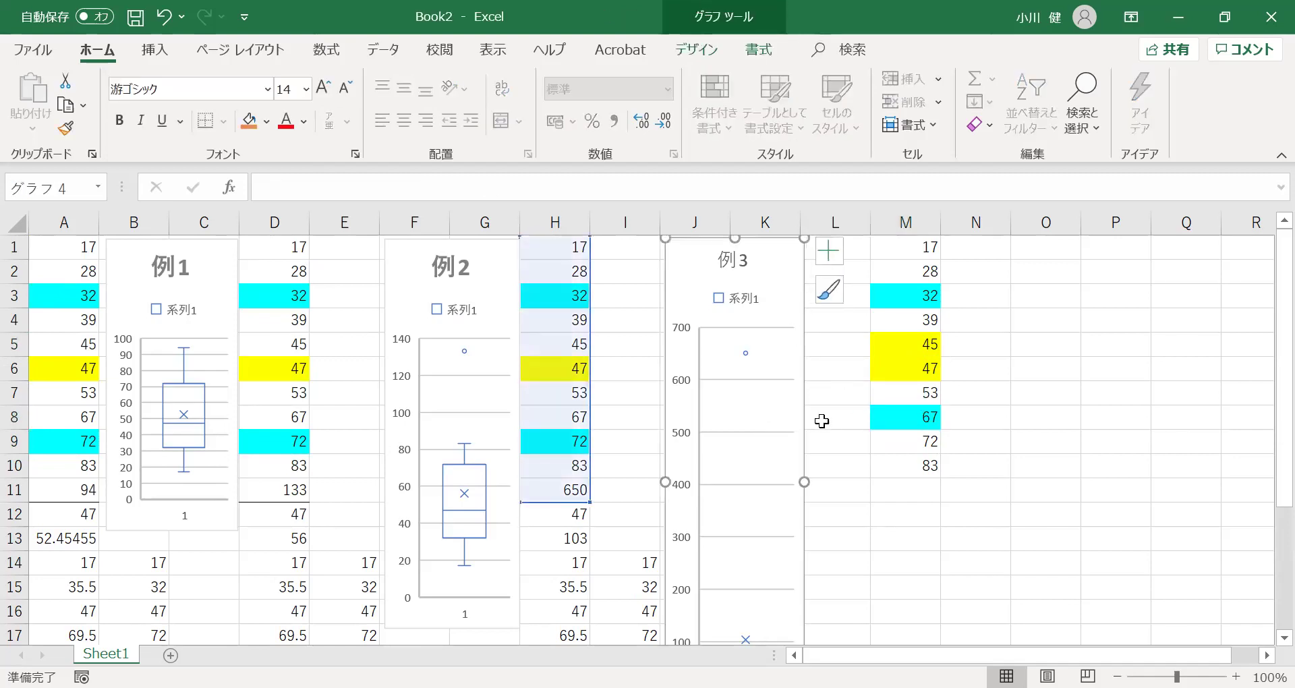
drag(806, 482, 802, 483)
click(904, 470)
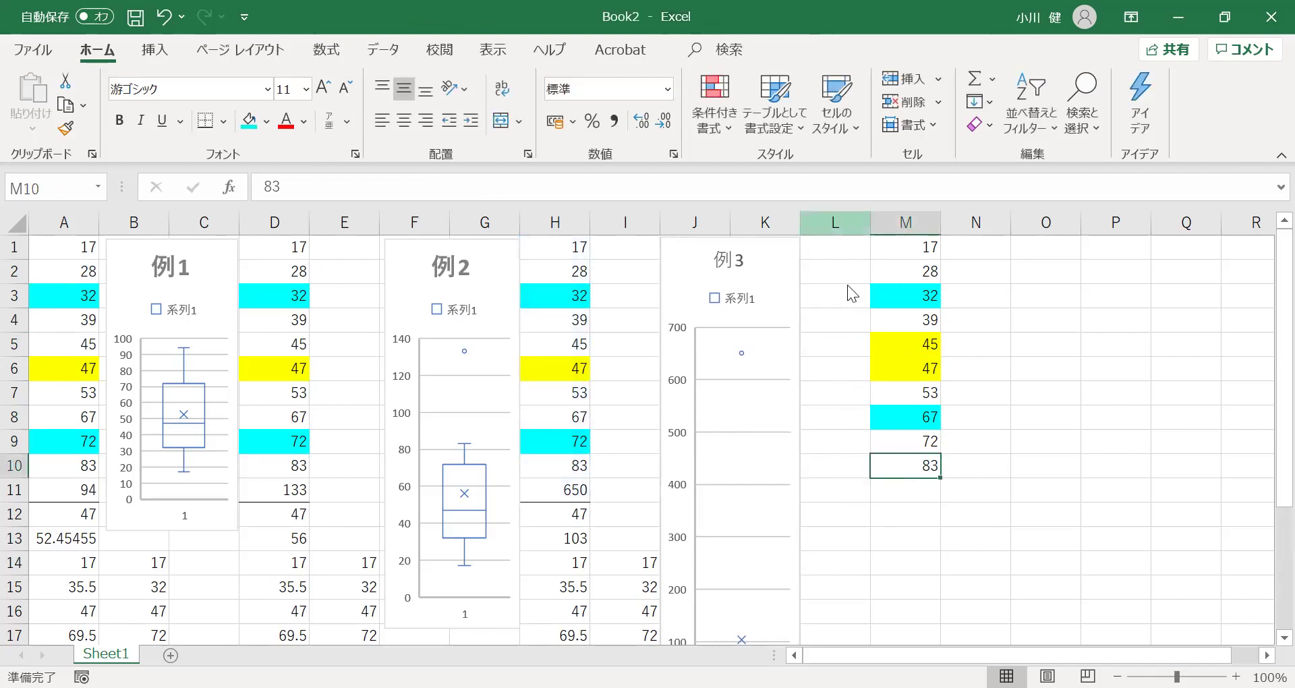
Delete the empty column L so the copied data sits directly beside the 例3 chart.
right_click(834, 223)
click(985, 420)
click(981, 418)
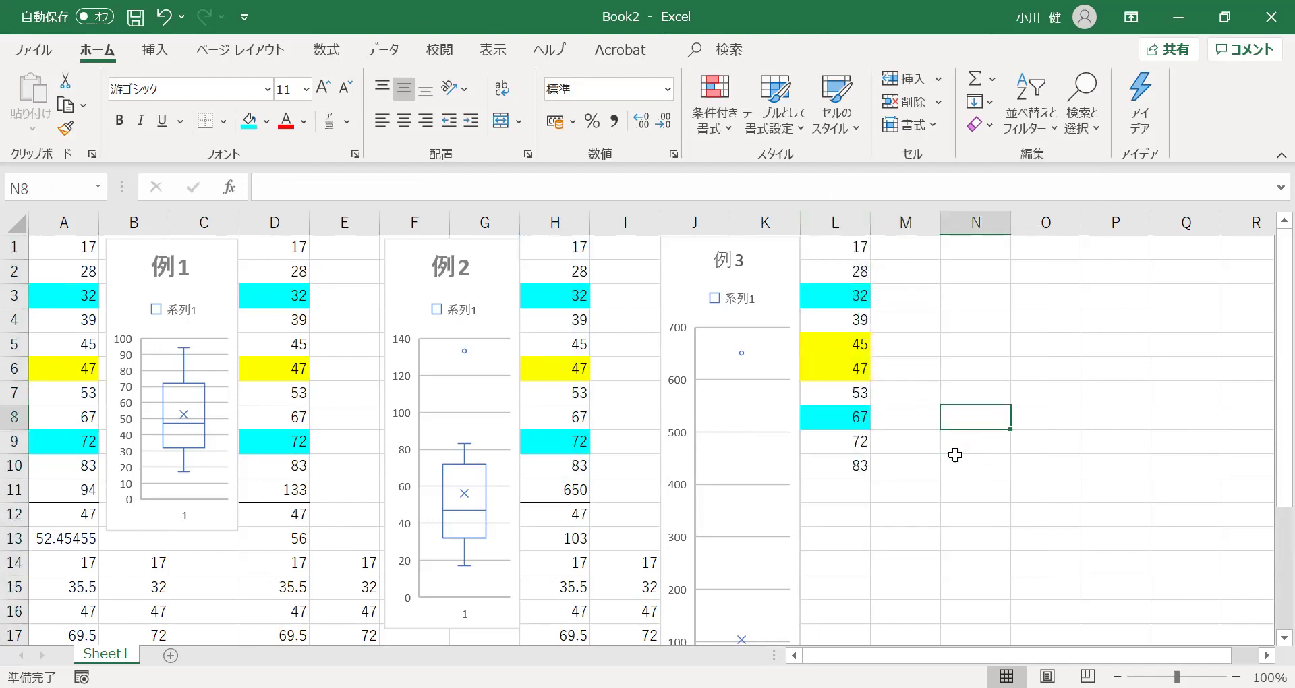
Calculate the median of L1:L10 in cell L12 with the MEDIAN function.
click(860, 491)
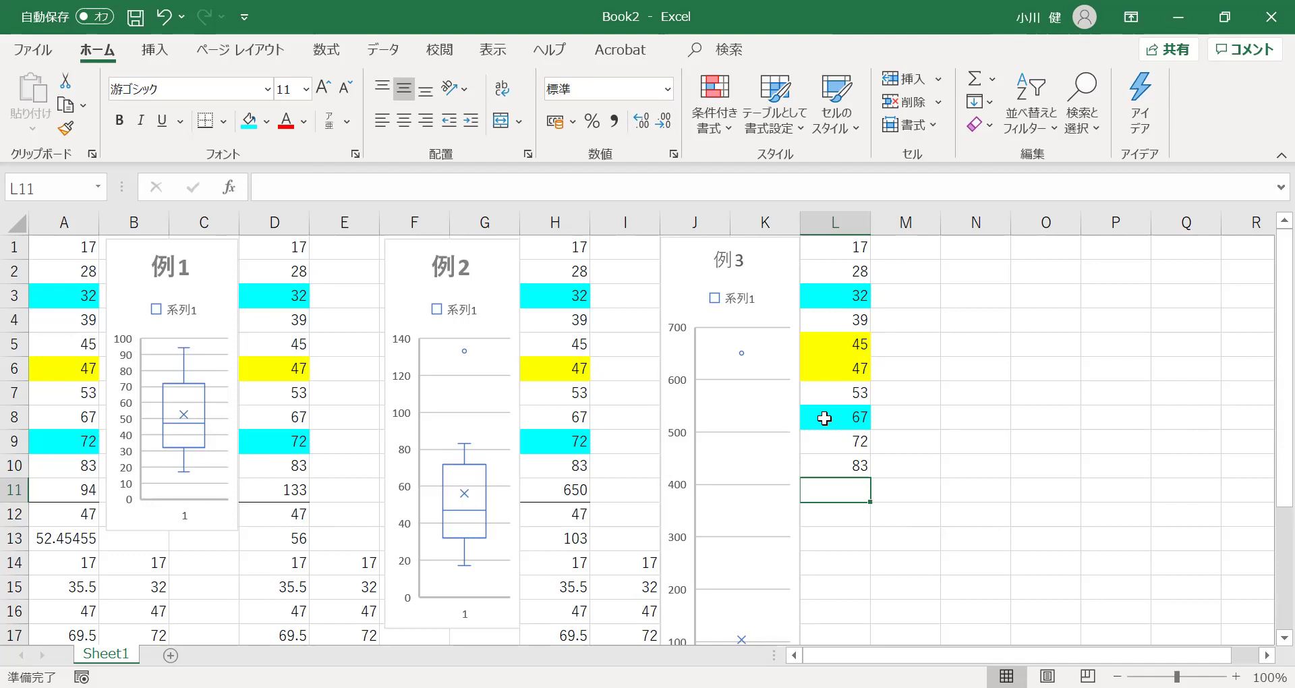
key(Left)
key(Left)
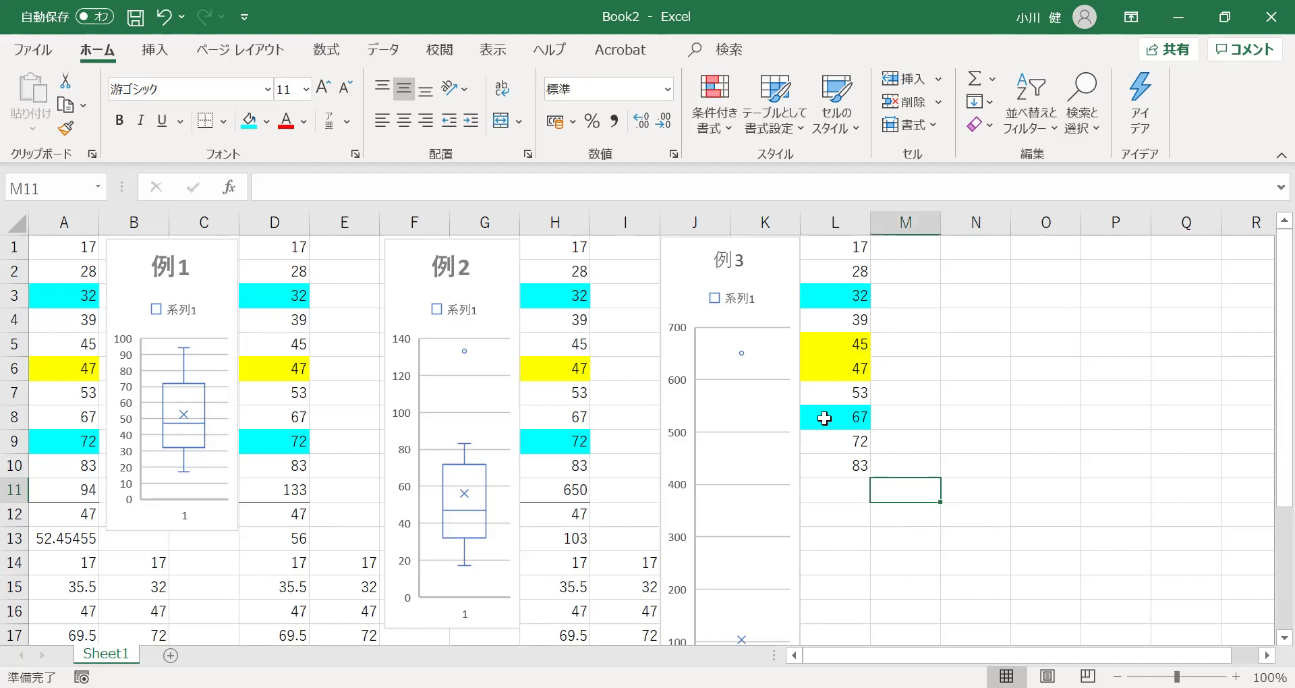
key(Down)
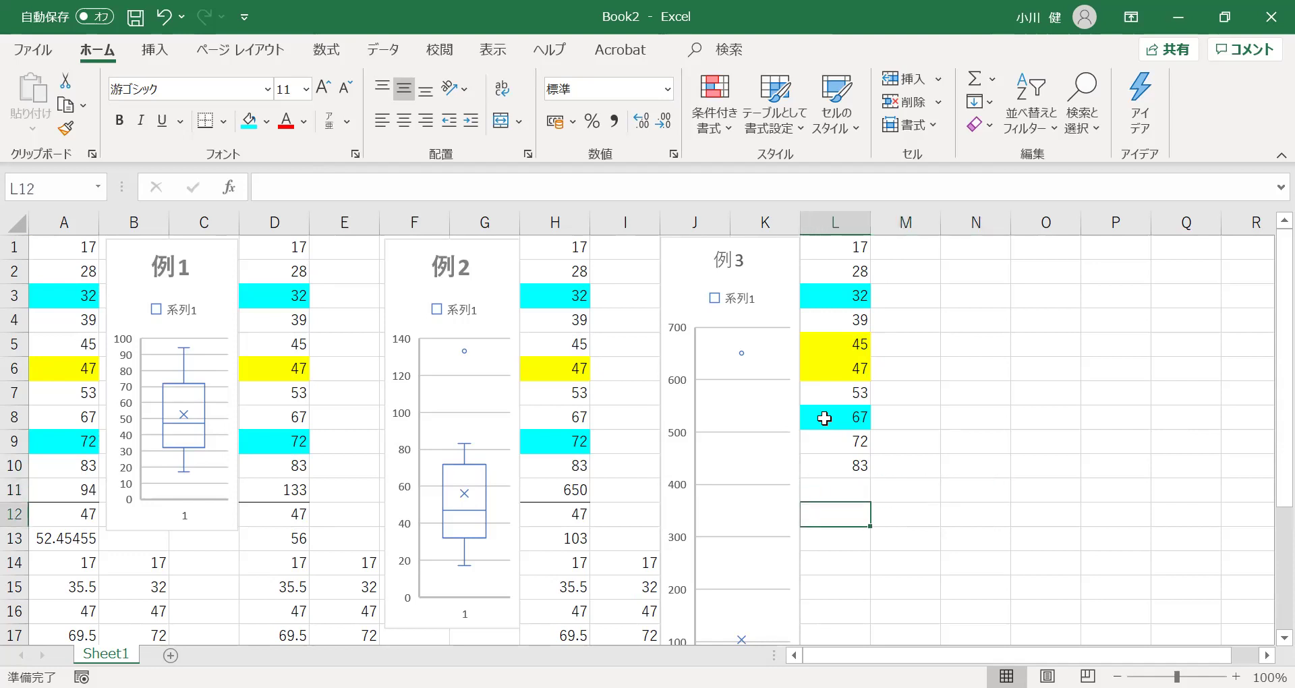
text(=)
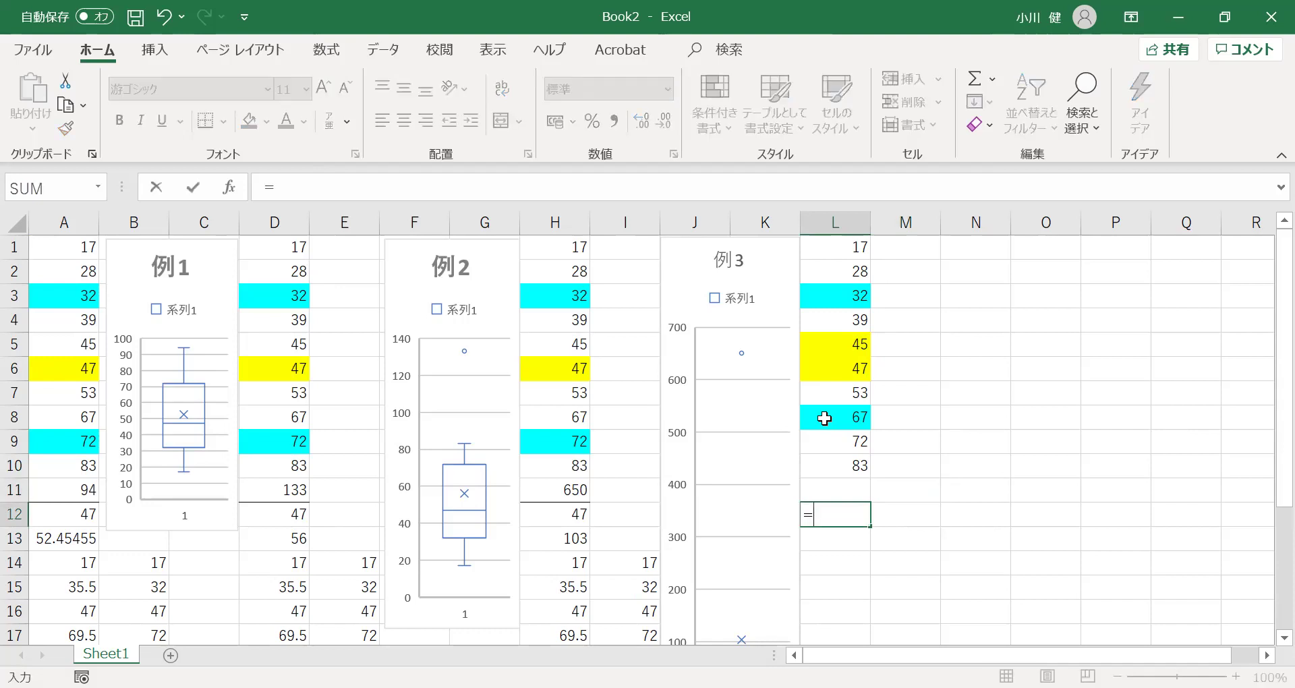
text(mea)
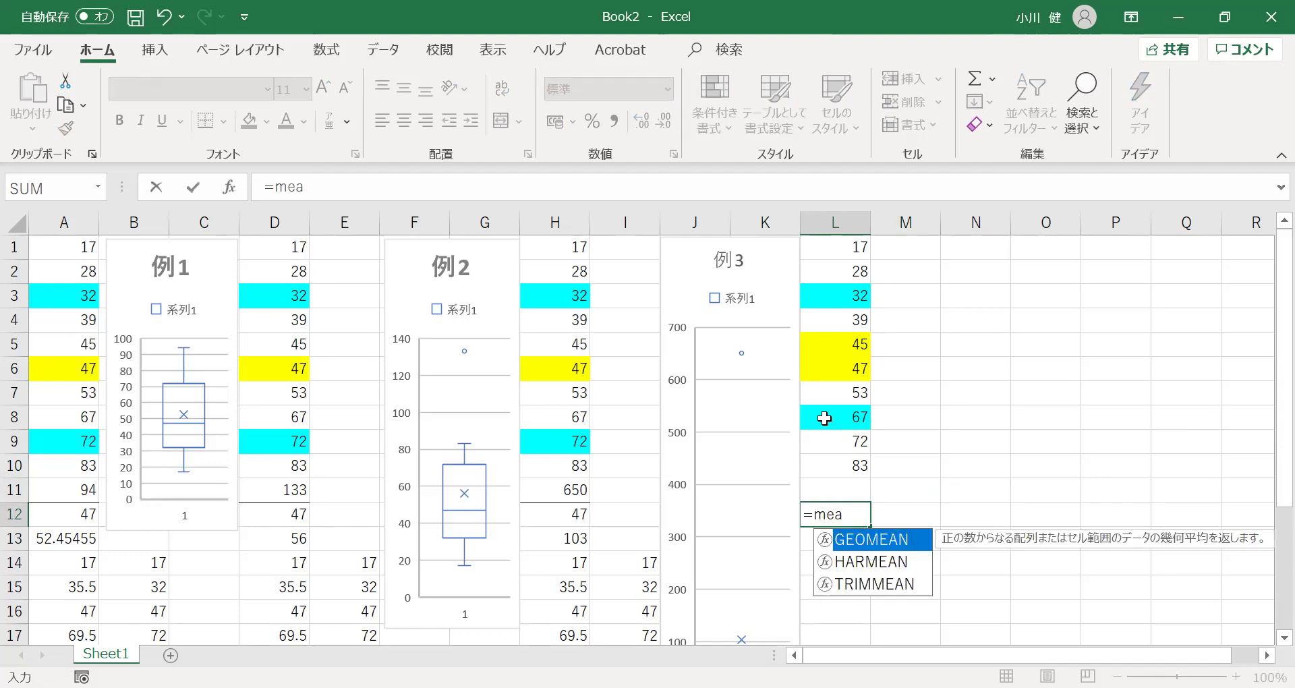
key(BackSpace)
text(dian()
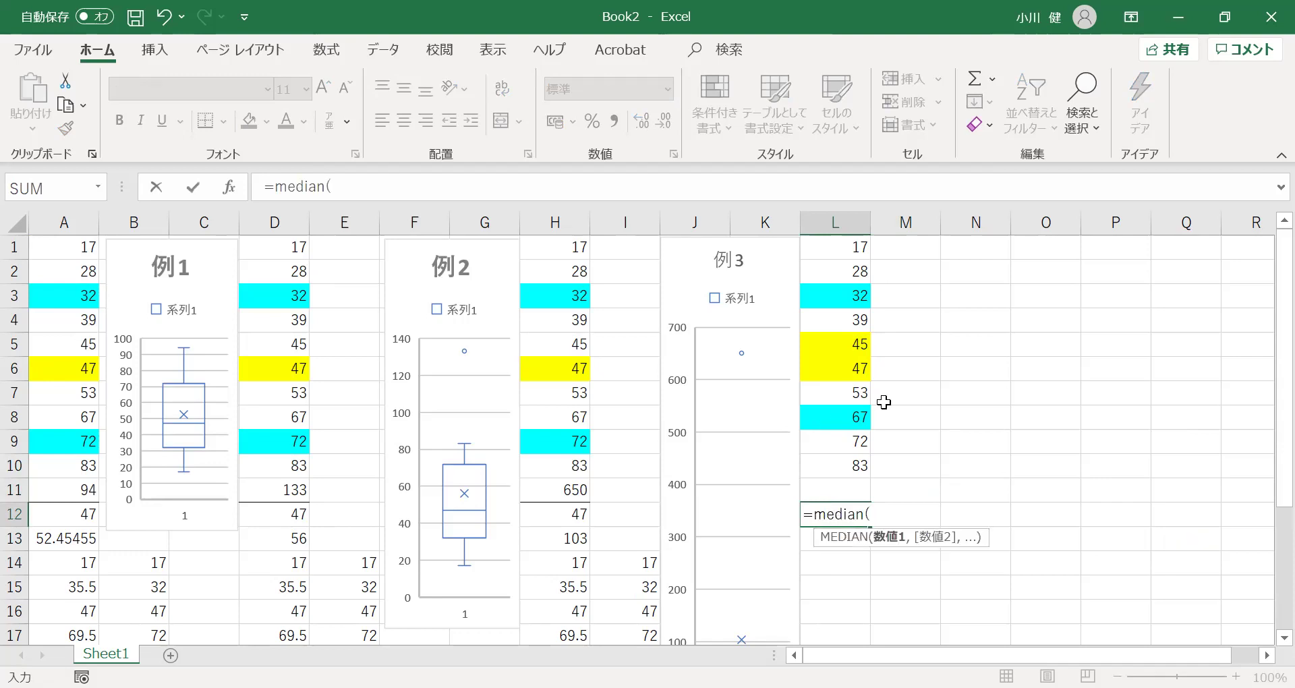
click(839, 244)
key(F8)
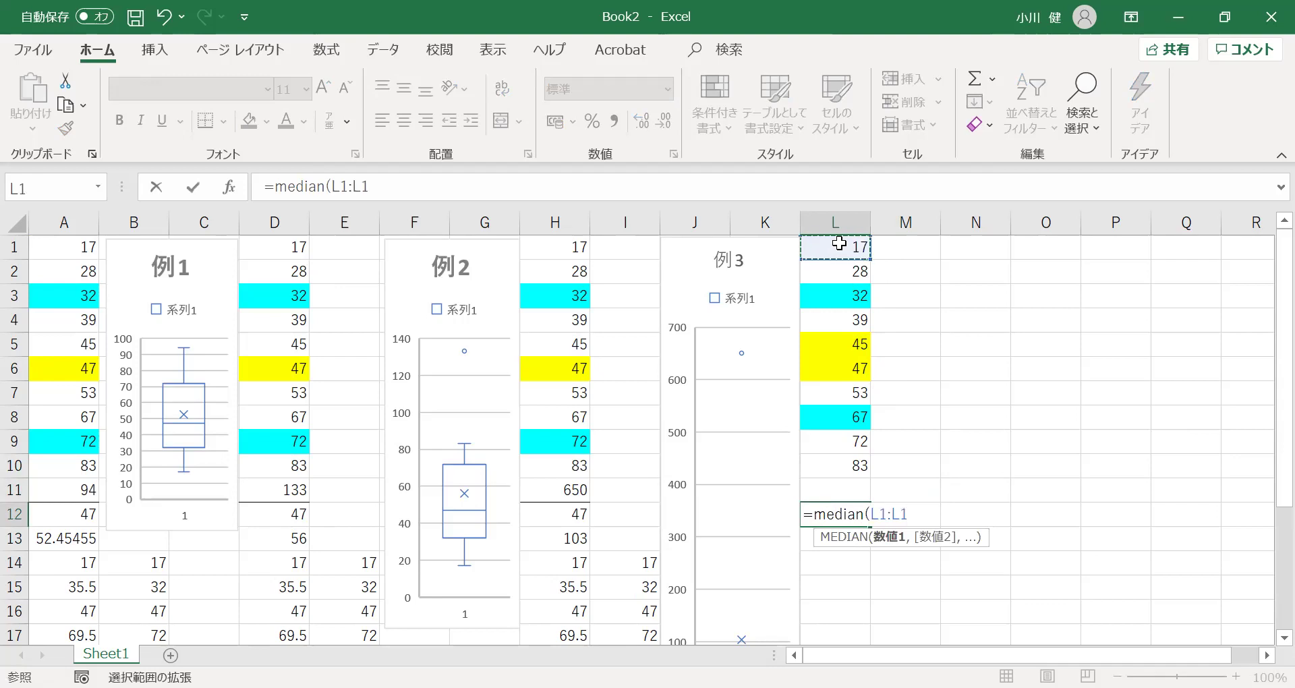
key(ctrl+Down)
text())
key(Return)
key(Return)
key(Up)
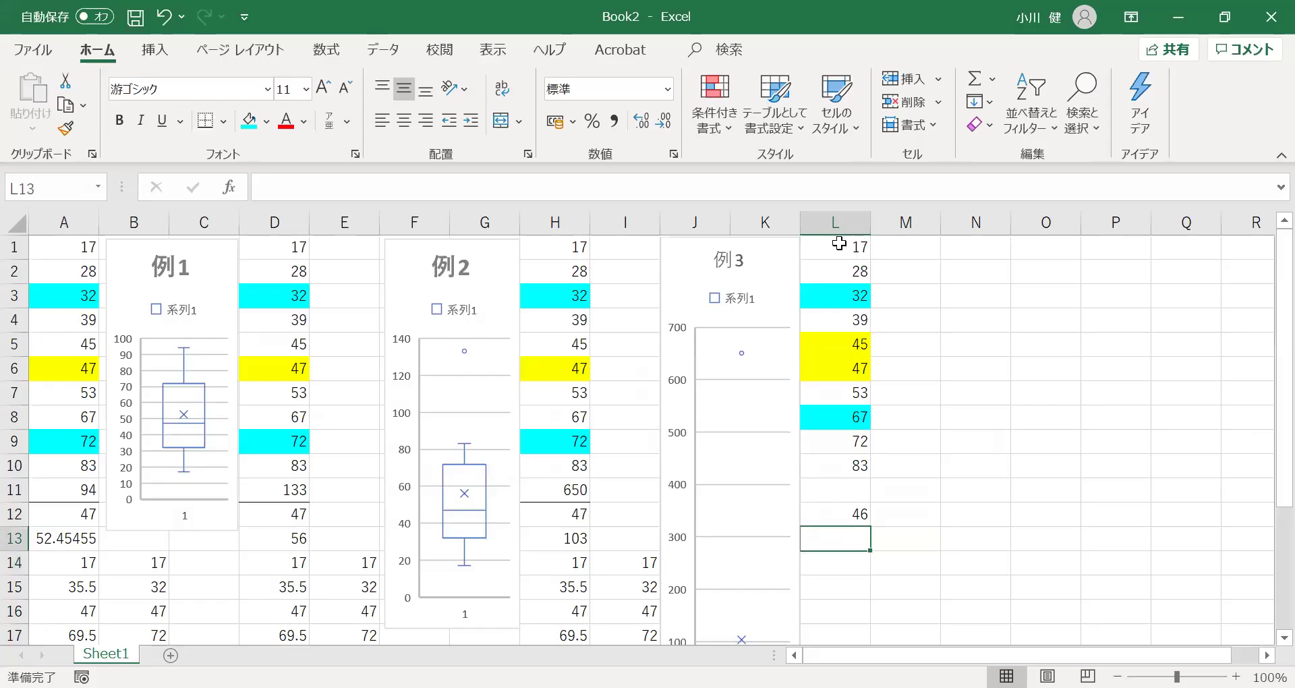
Calculate the mean of L1:L10 in cell L13 with the AVERAGE function.
text(=)
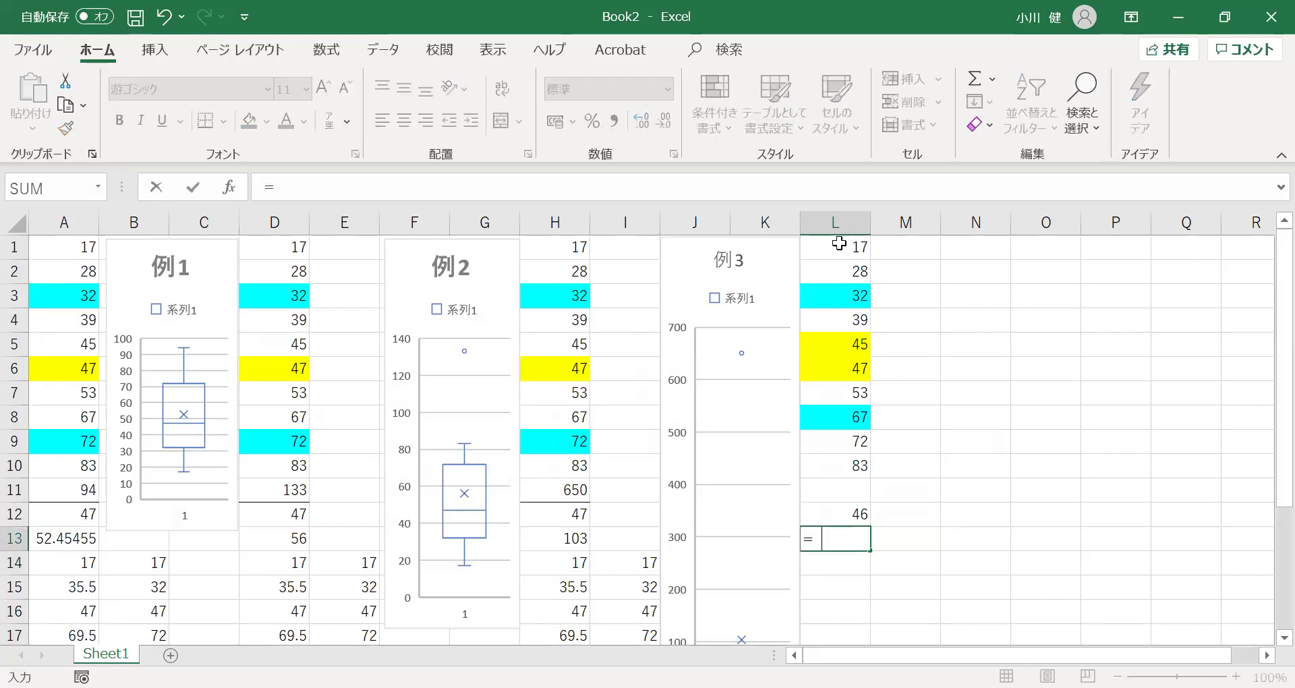
text(average)
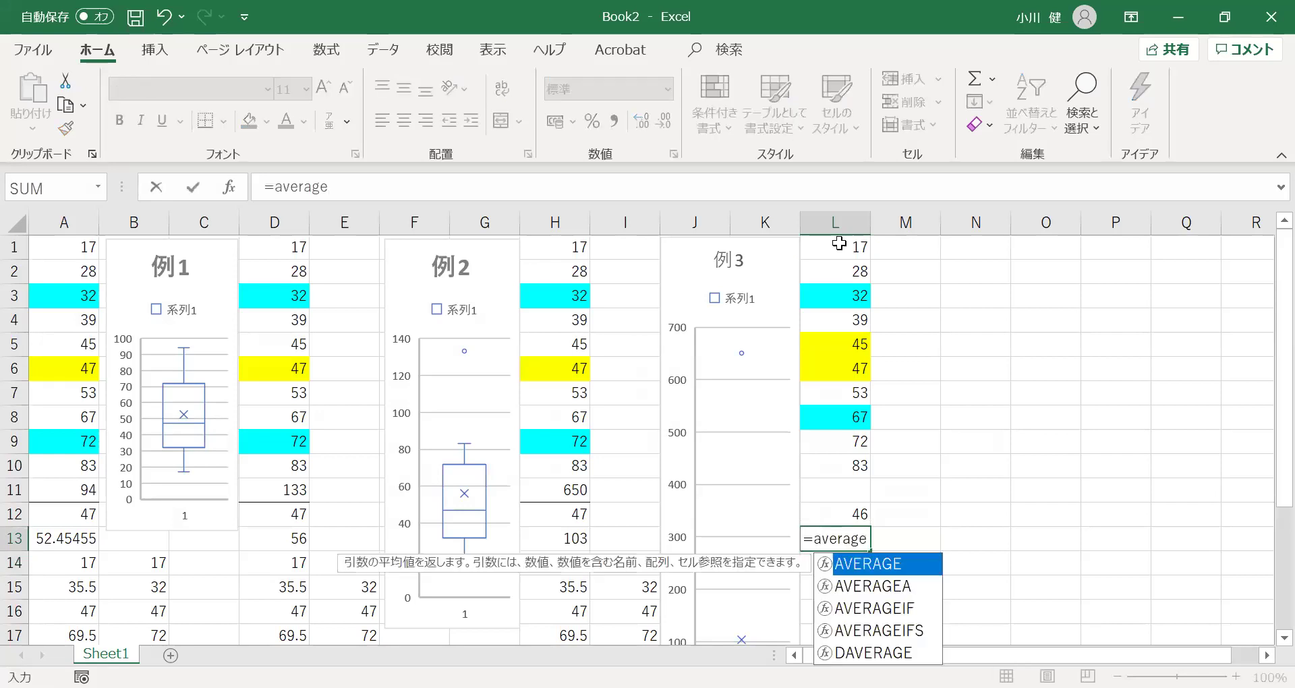
text(()
click(824, 248)
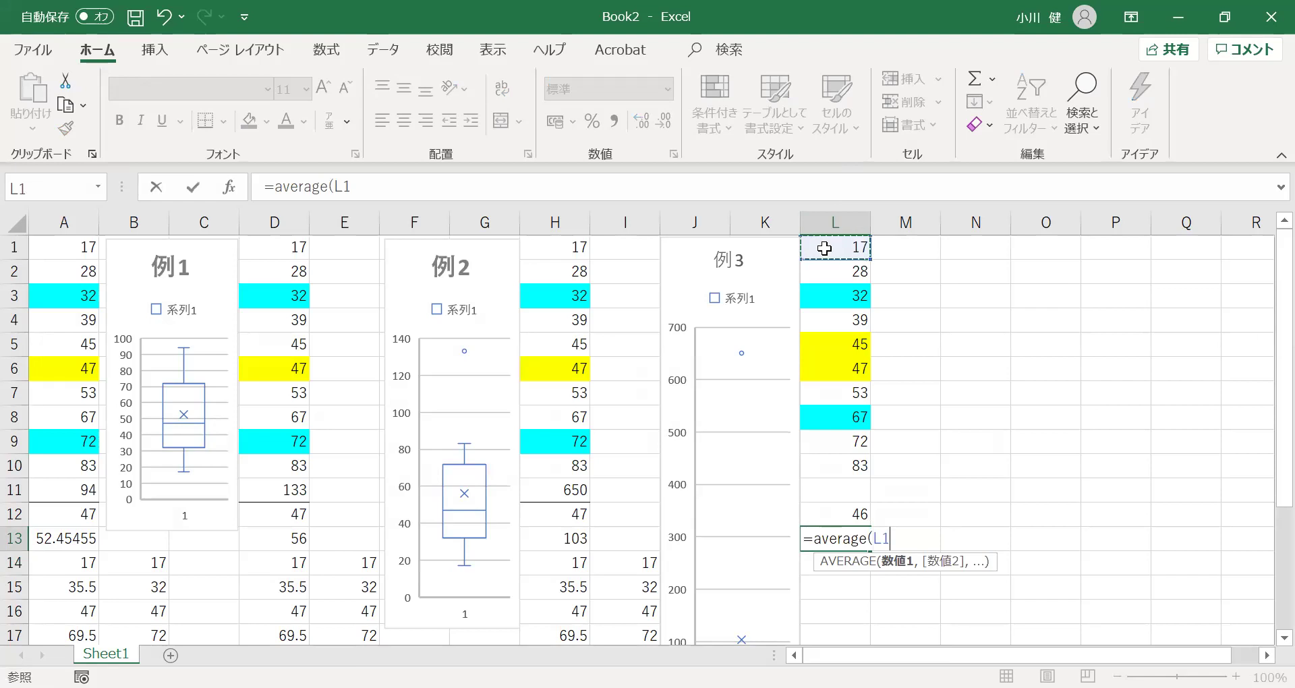
key(F8)
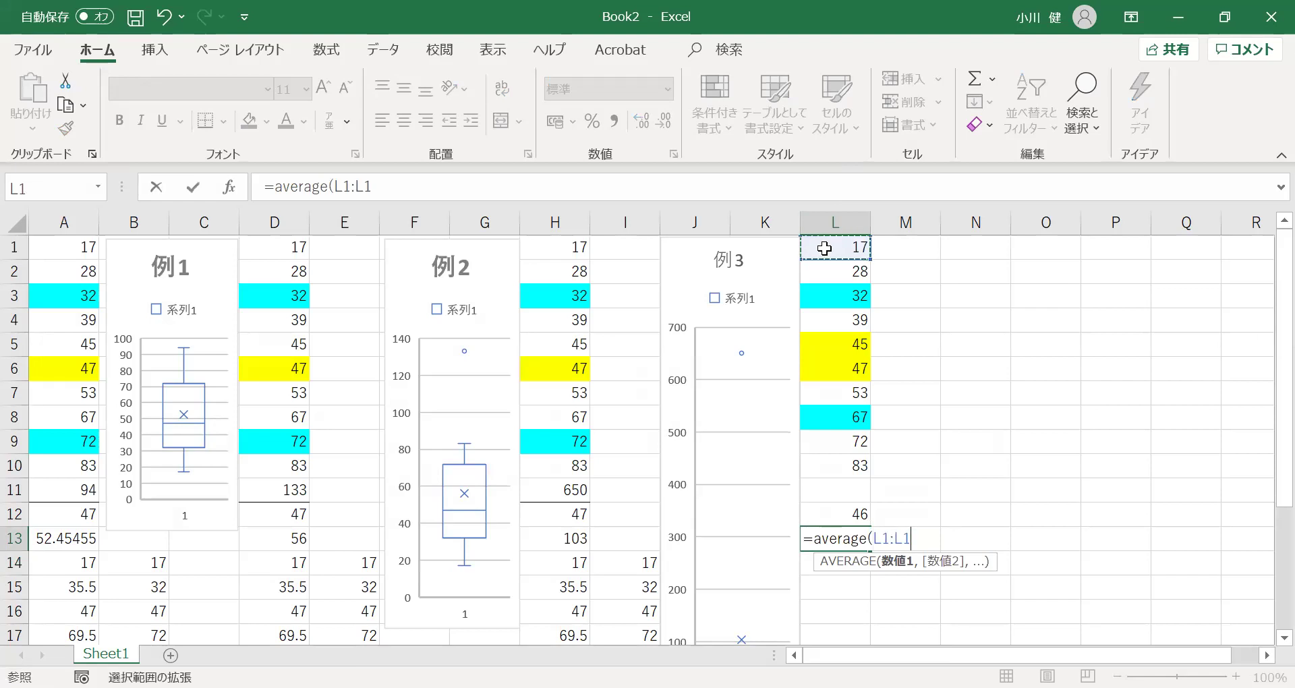
key(Return)
Calculate the minimum of L1:L10 in cell L14 using QUARTILE.INC with quartile number 0.
text(=)
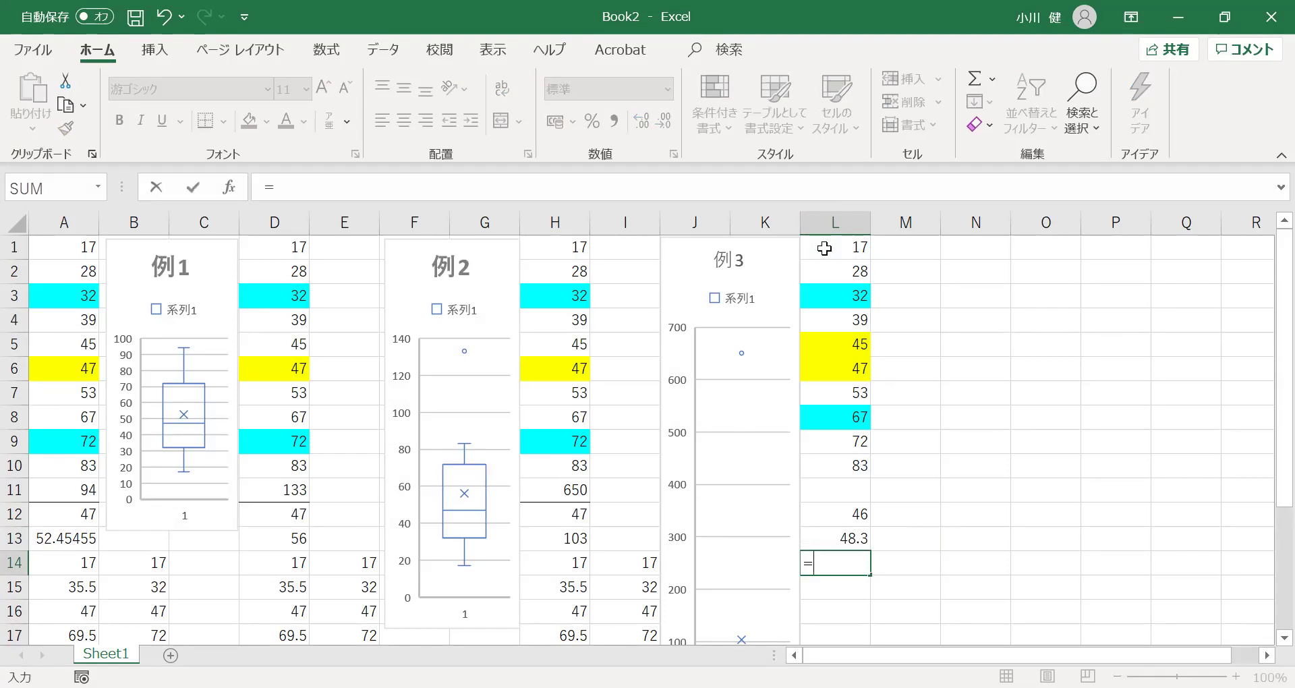
text(quartile.)
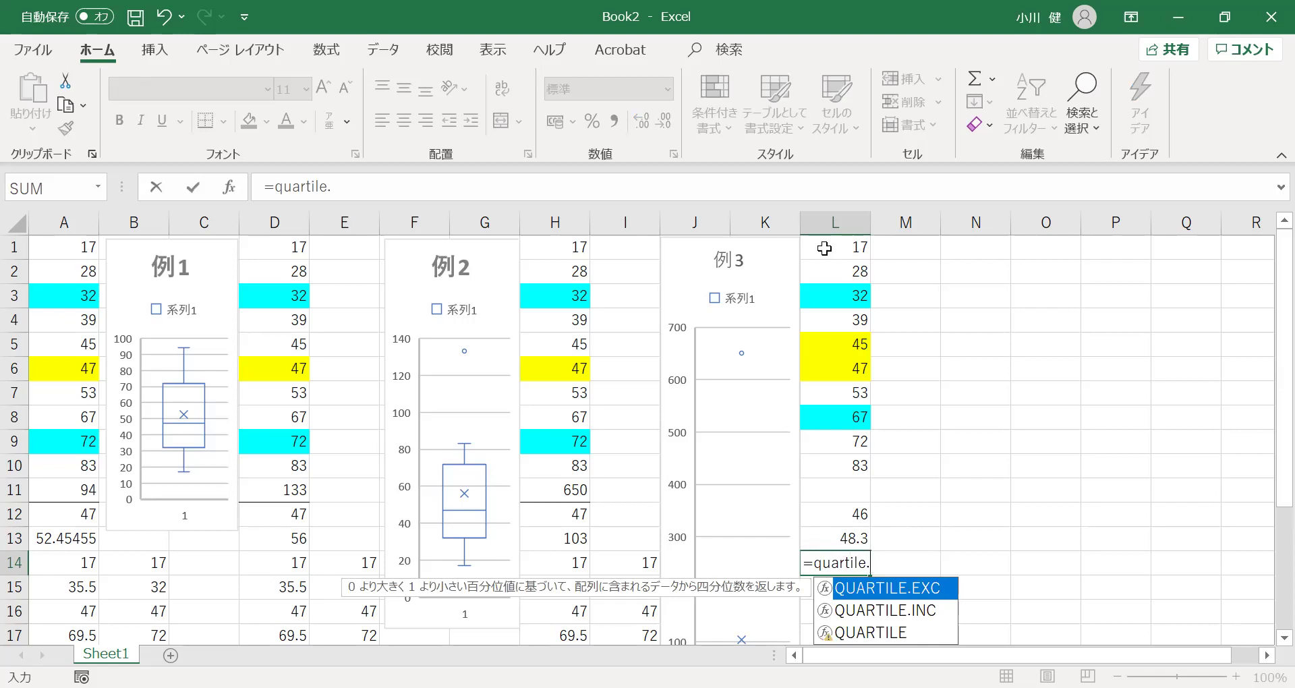
text(inc()
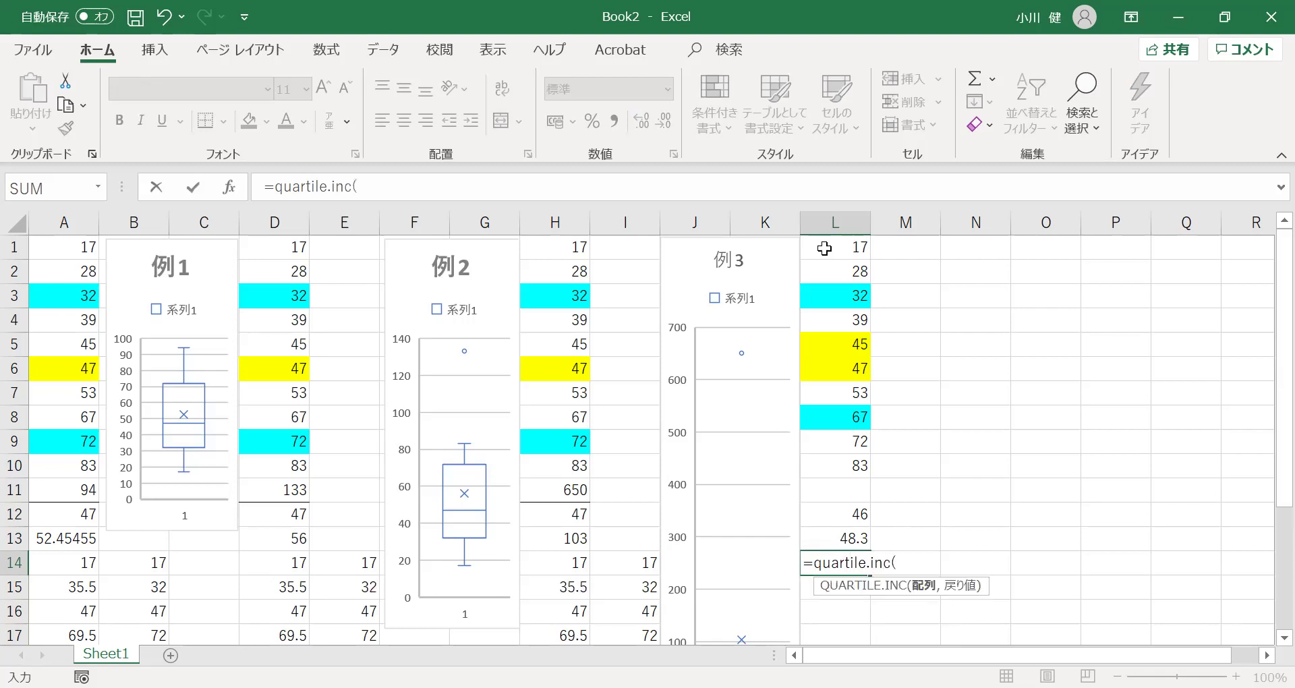
click(840, 251)
key(F8)
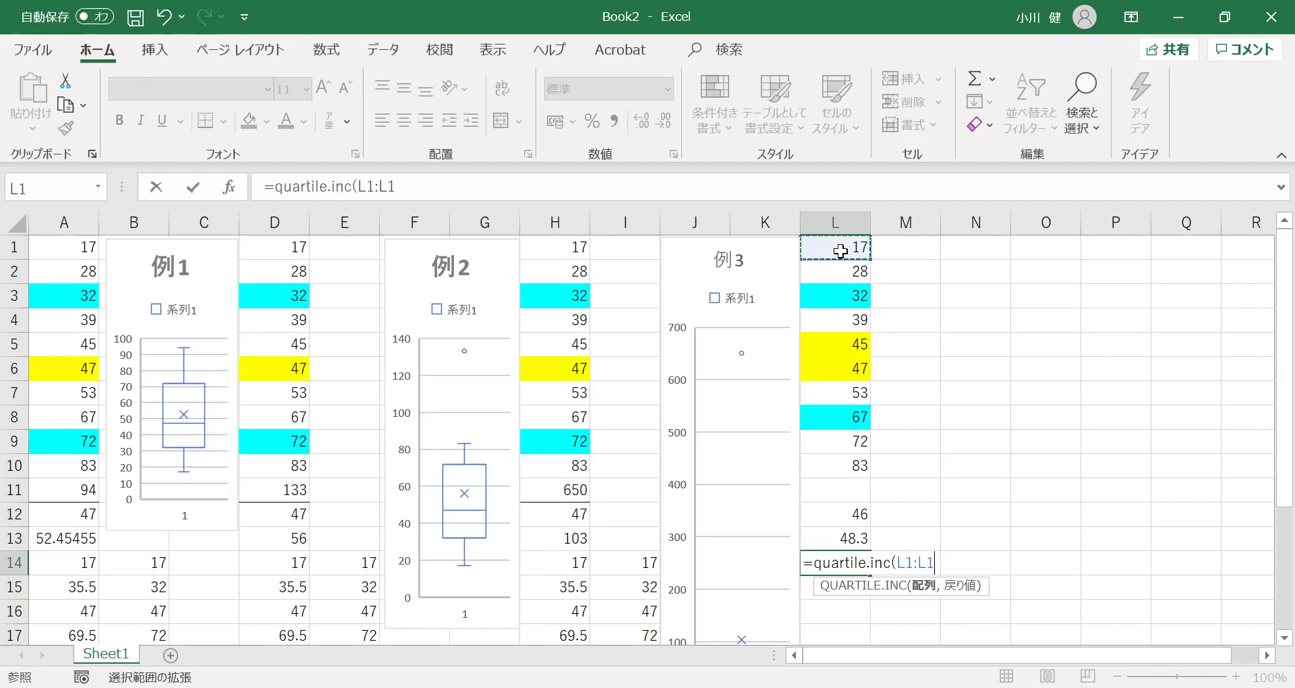
key(ctrl+Down)
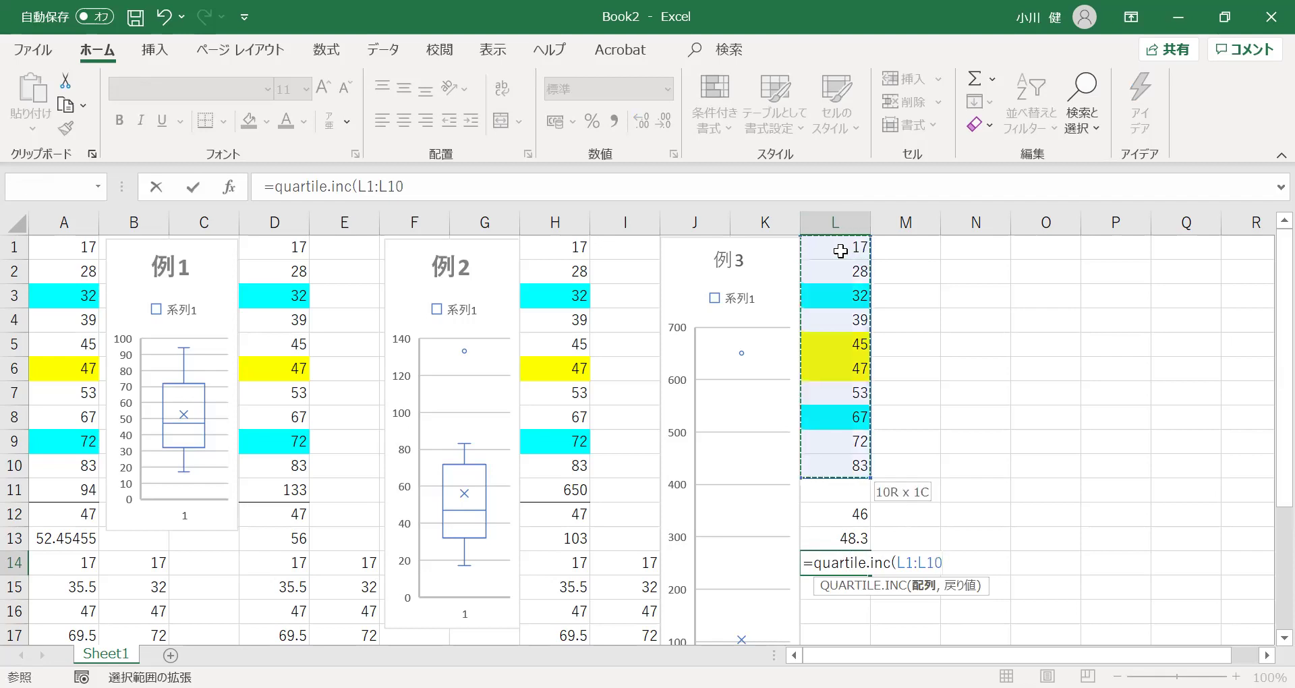
text(,0)
key(Return)
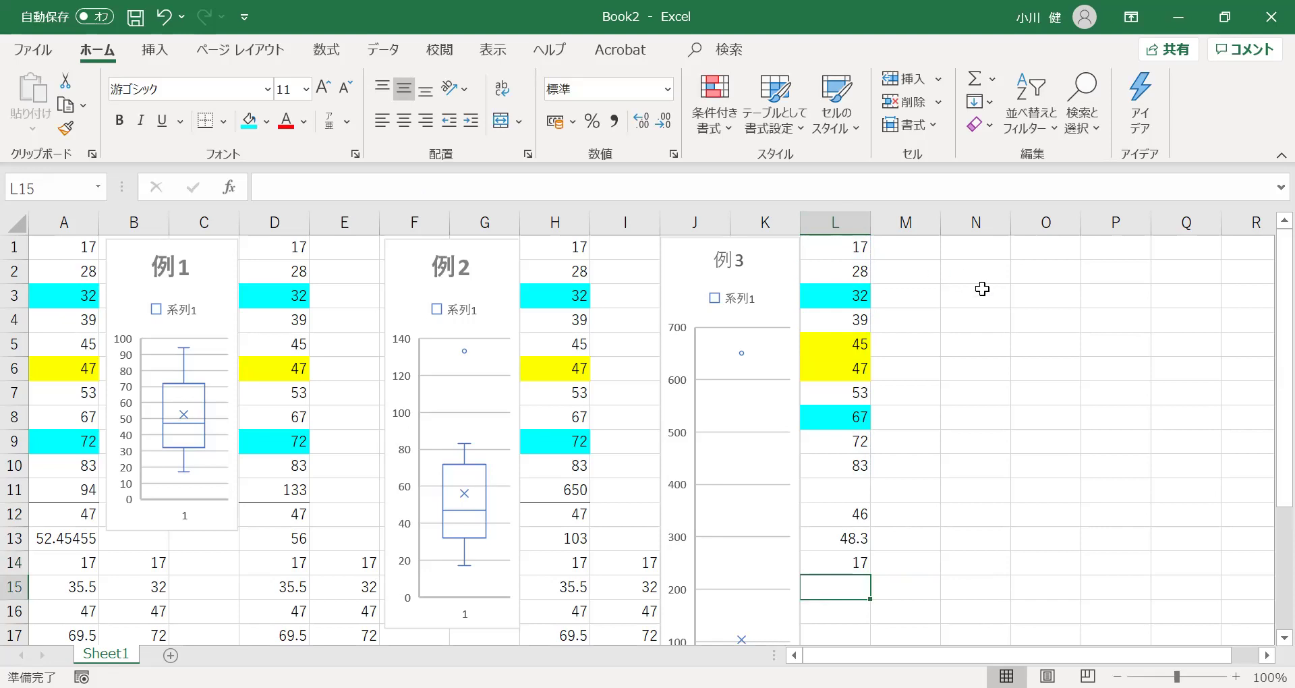
Calculate the first quartile of L1:L10 in cell L15 with the formula =QUARTILE.INC(L1:L10,1).
text(=)
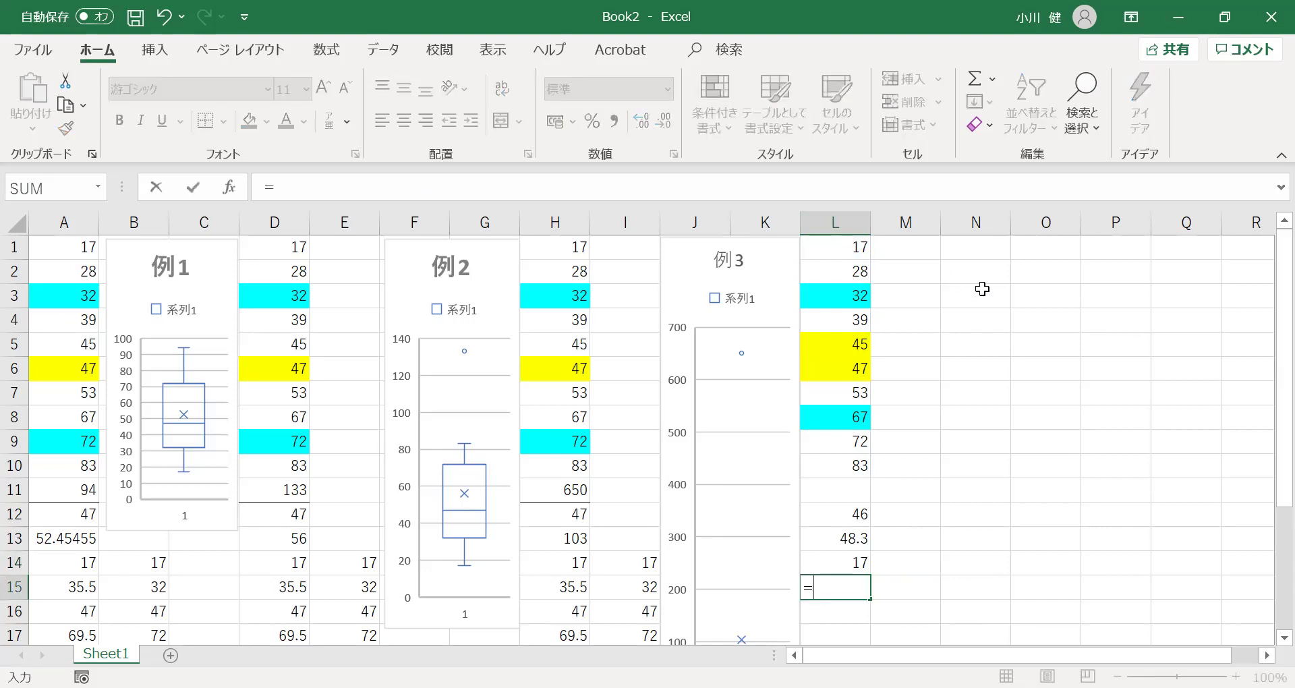
text(quartule)
key(BackSpace)
key(BackSpace)
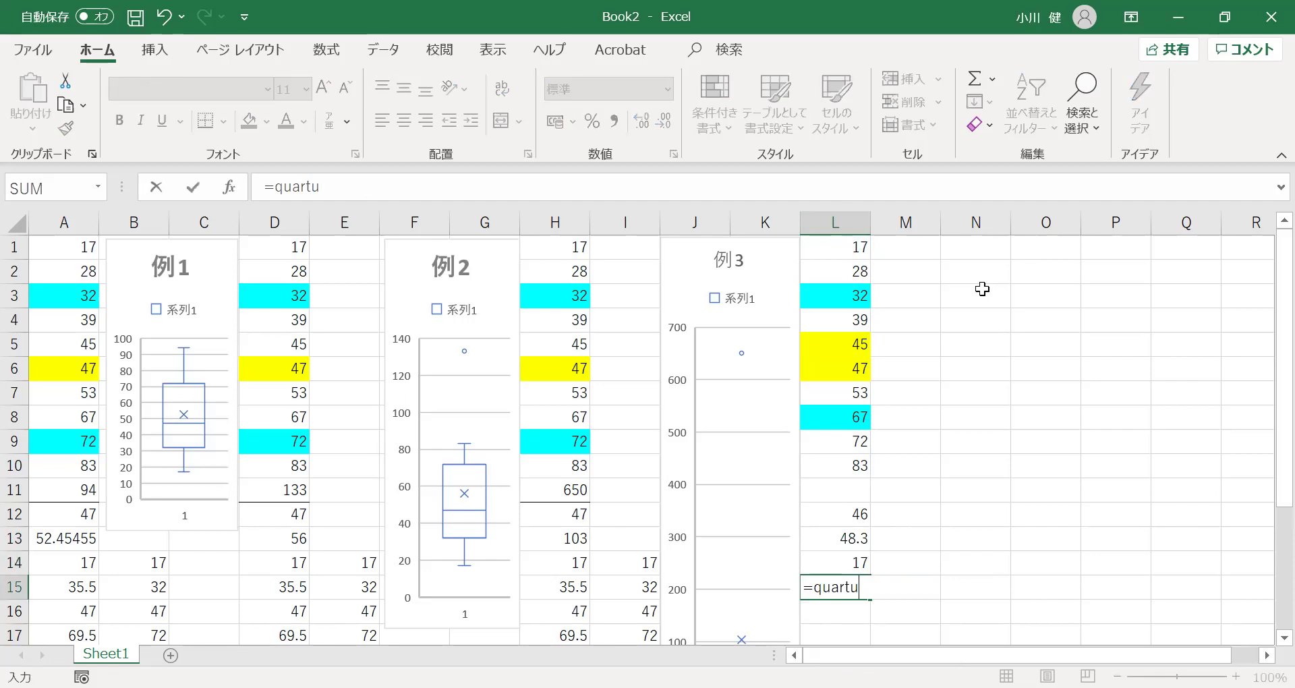
text(ile)
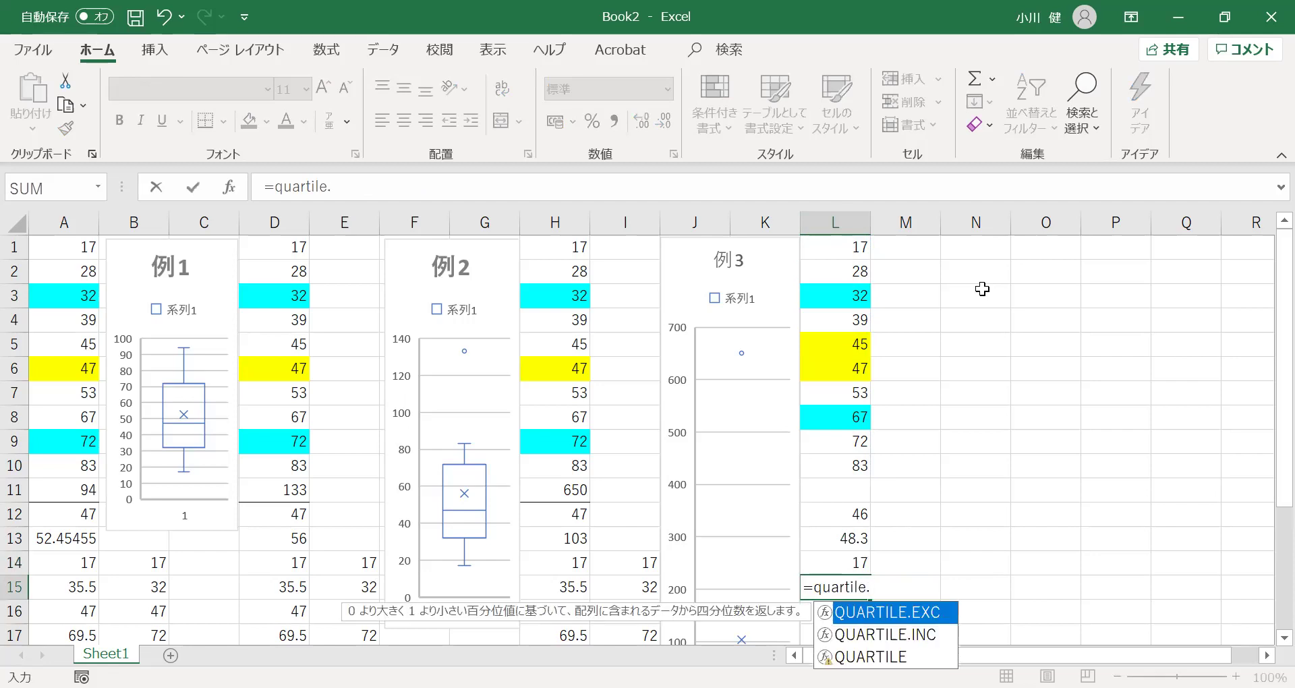
text(.inc)
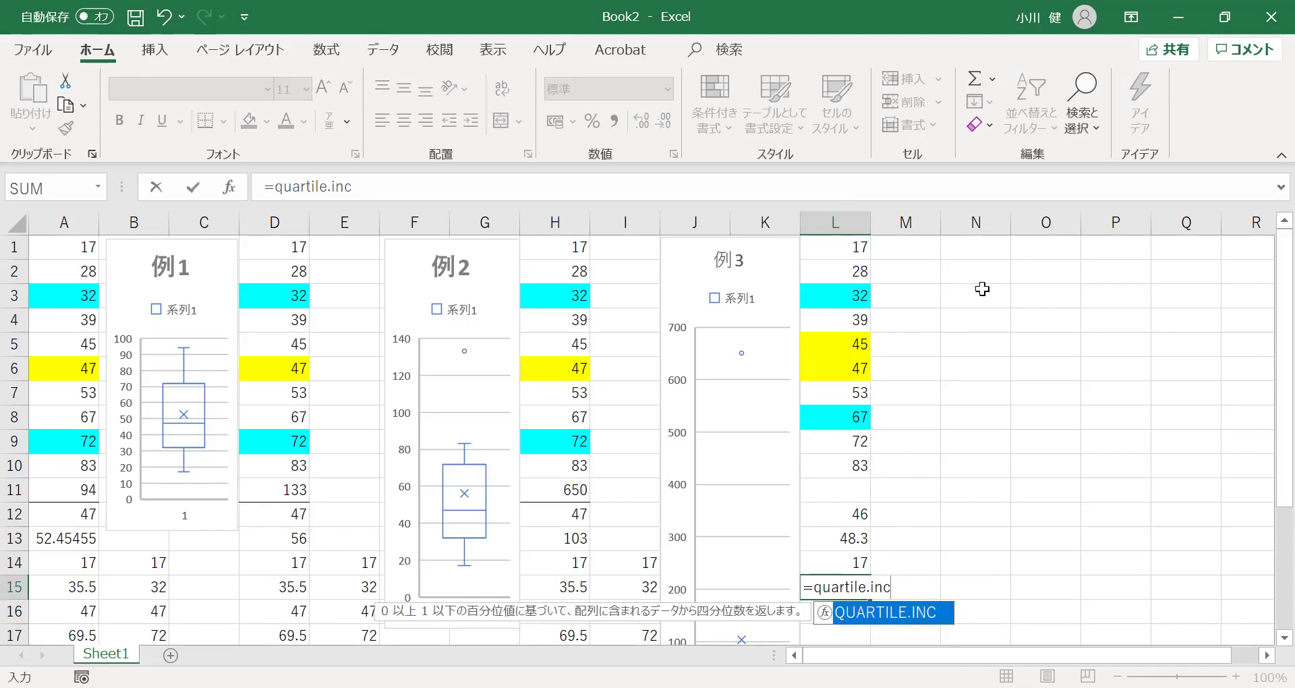
text(()
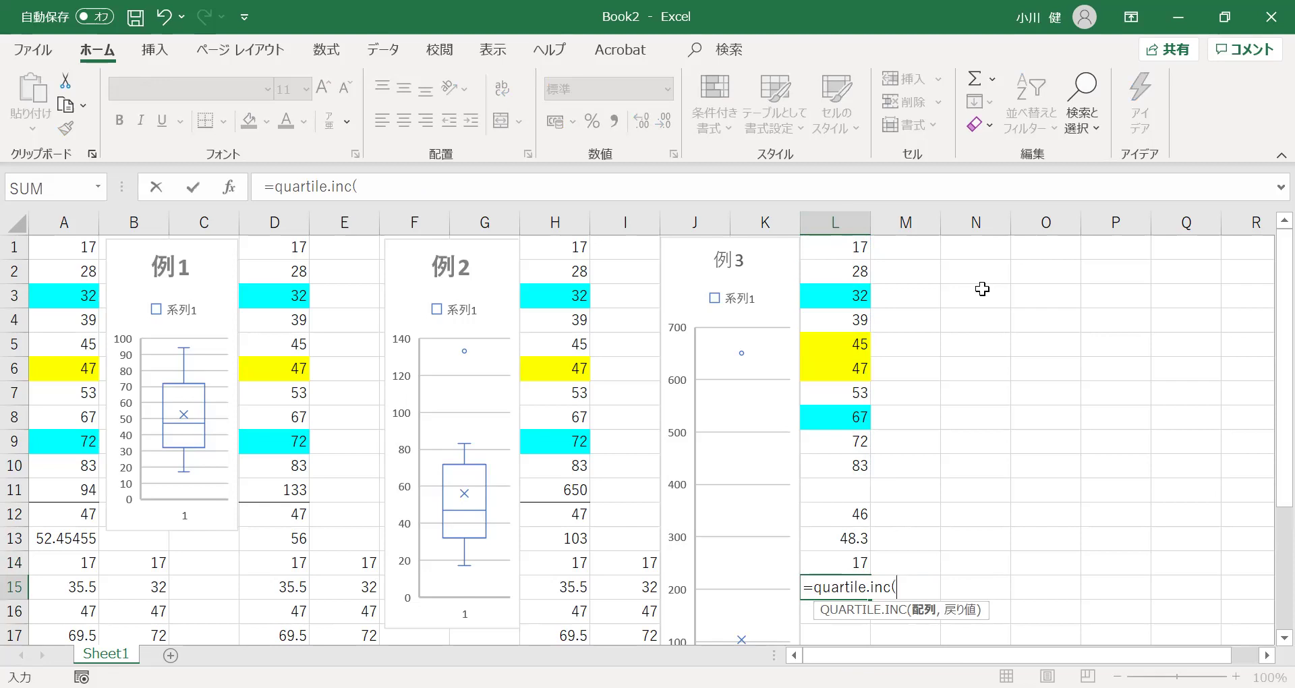
click(834, 254)
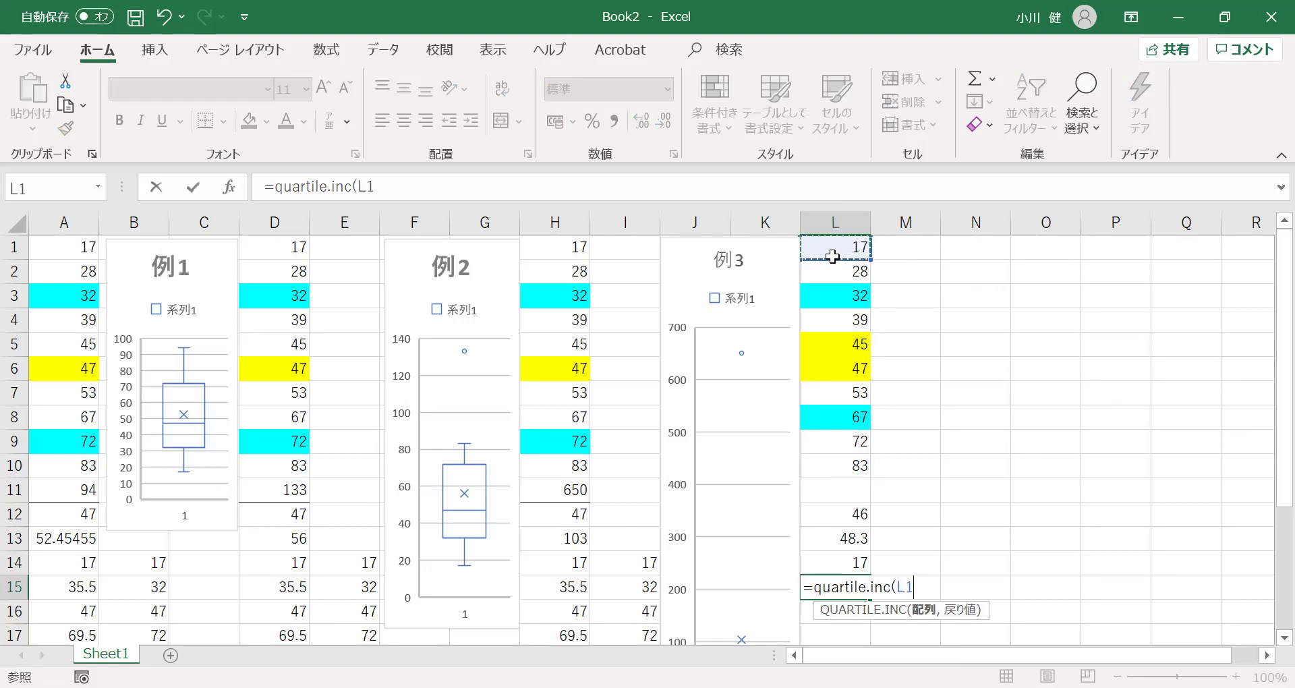
key(ctrl+shift+Down)
text(,1))
key(Return)
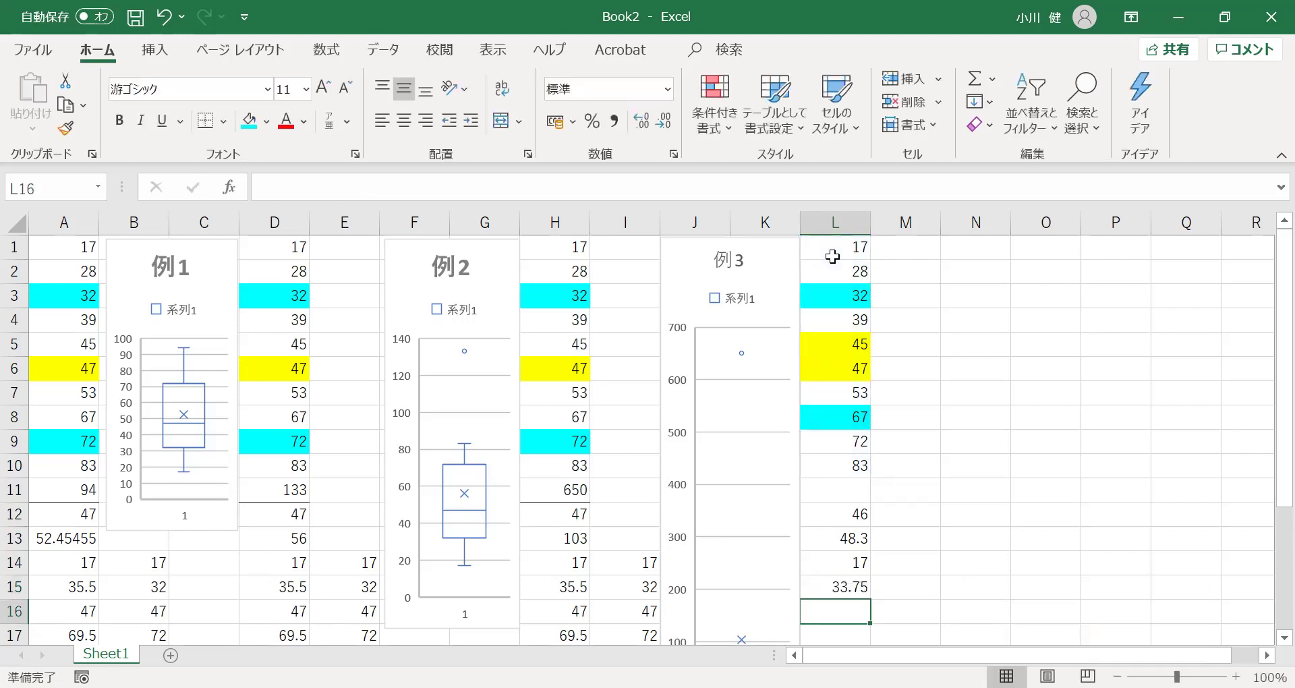
key(Up)
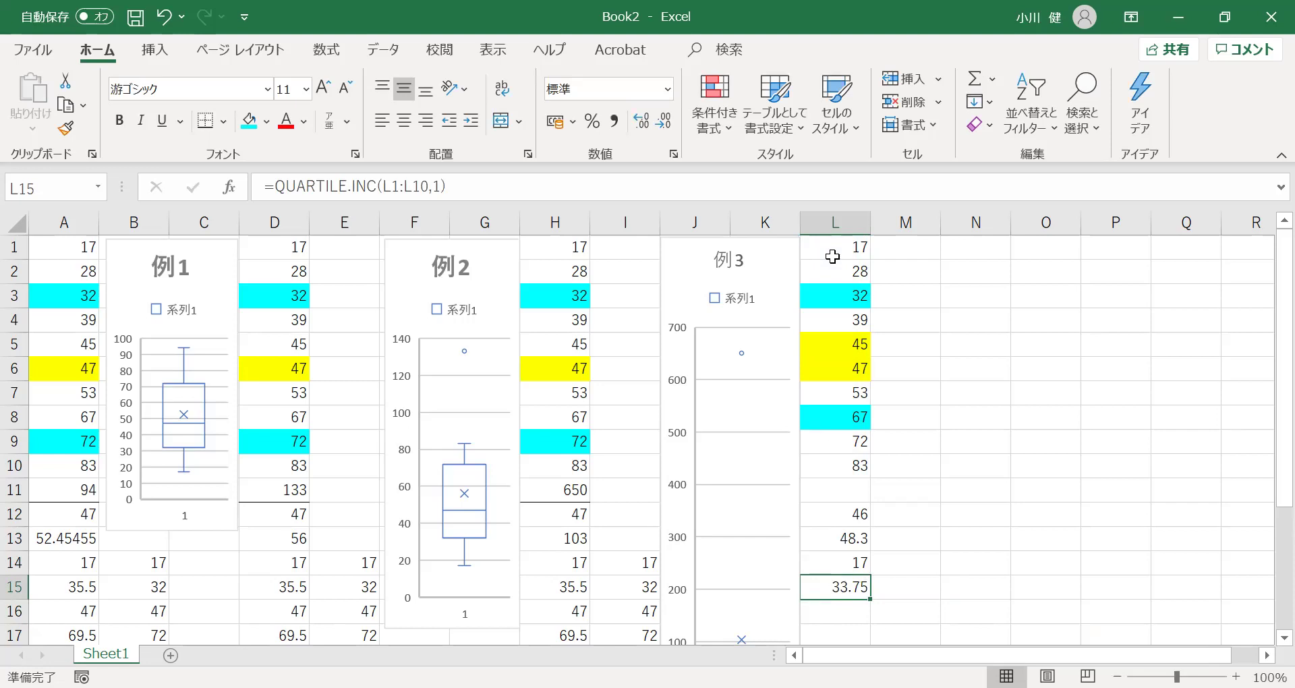
Examine the ordered data in L1:L10, counting to the cells on either side of the first quartile, L3 and L4.
key(Up)
key(Up)
key(Up)
key(Up)
key(Up)
key(Up)
key(Up)
key(Up)
key(Up)
key(Up)
key(Up)
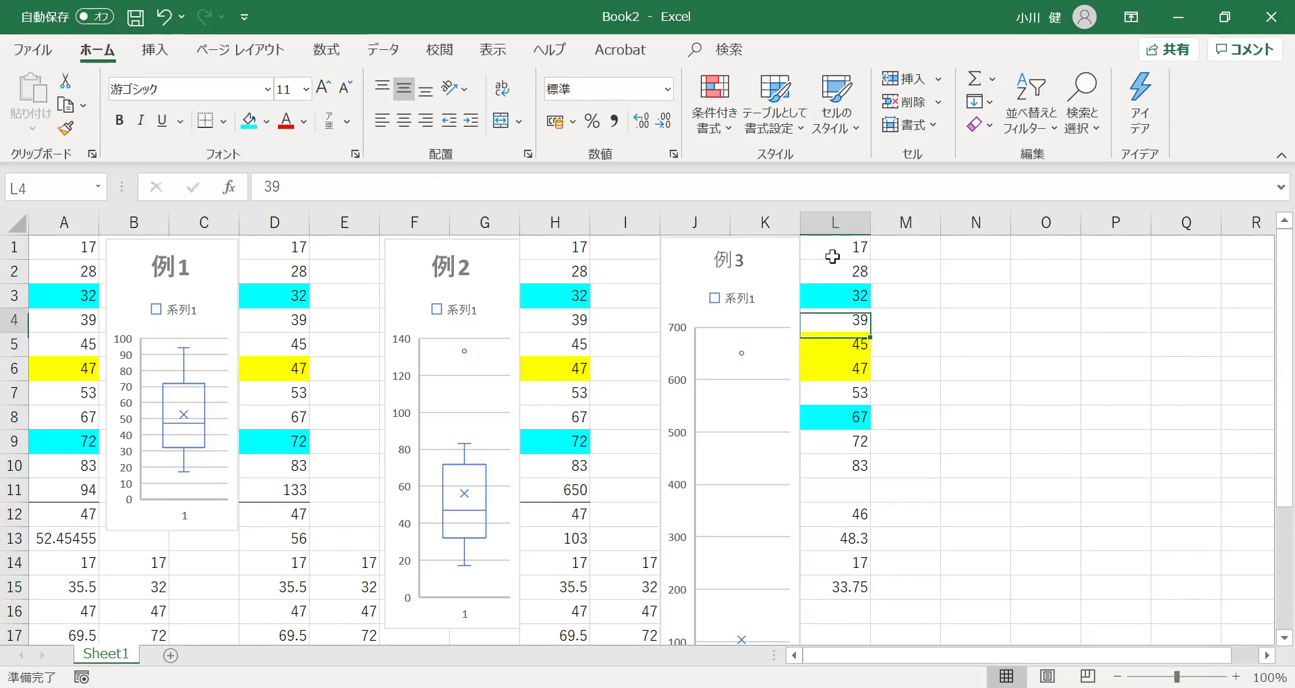
key(Up)
key(Up)
key(Up)
key(Down)
key(Down)
key(Down)
key(Down)
key(Down)
key(Down)
key(Down)
key(Down)
key(Down)
key(Down)
key(Up)
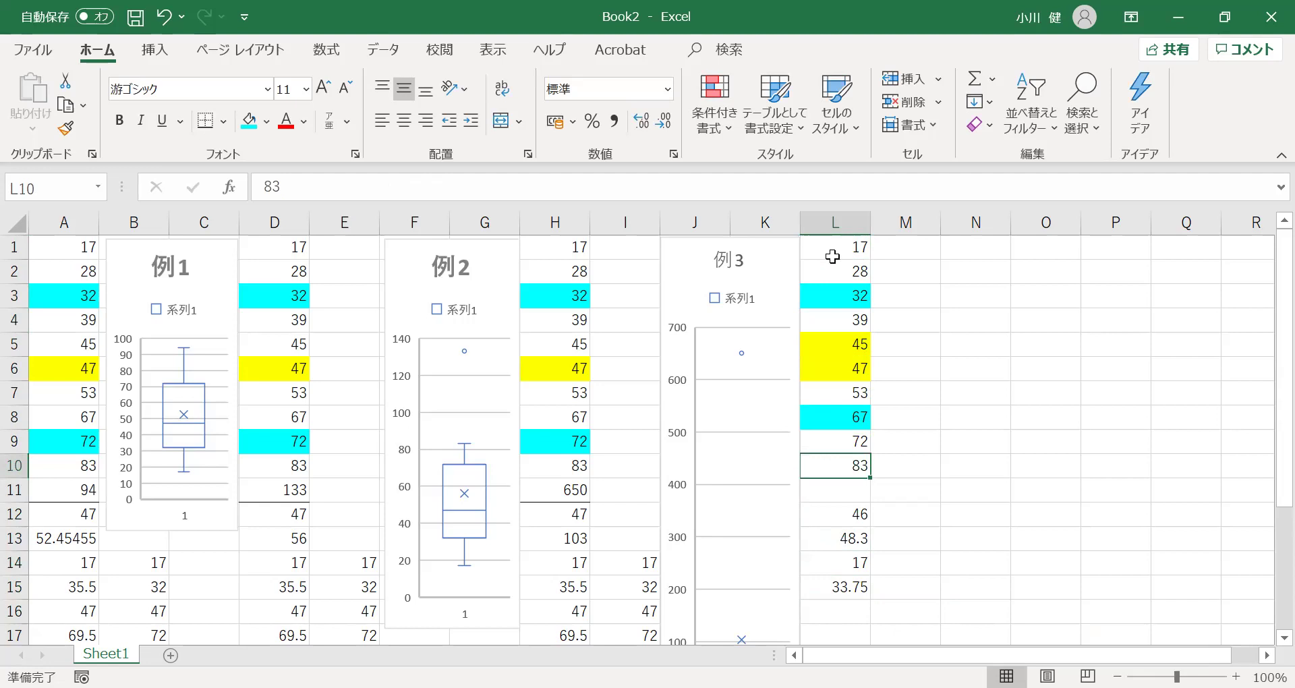
key(Up)
key(Up)
key(Up)
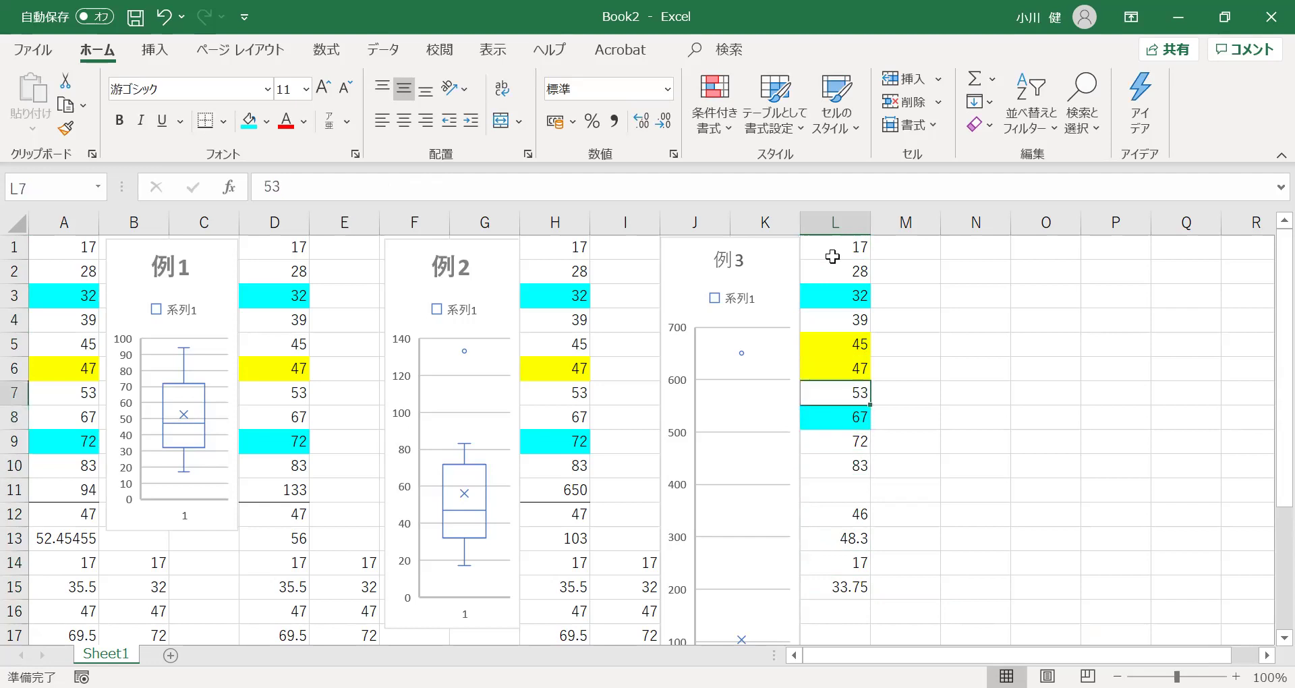
key(Down)
key(Down)
key(Down)
key(Down)
key(Down)
key(Down)
key(Down)
key(Down)
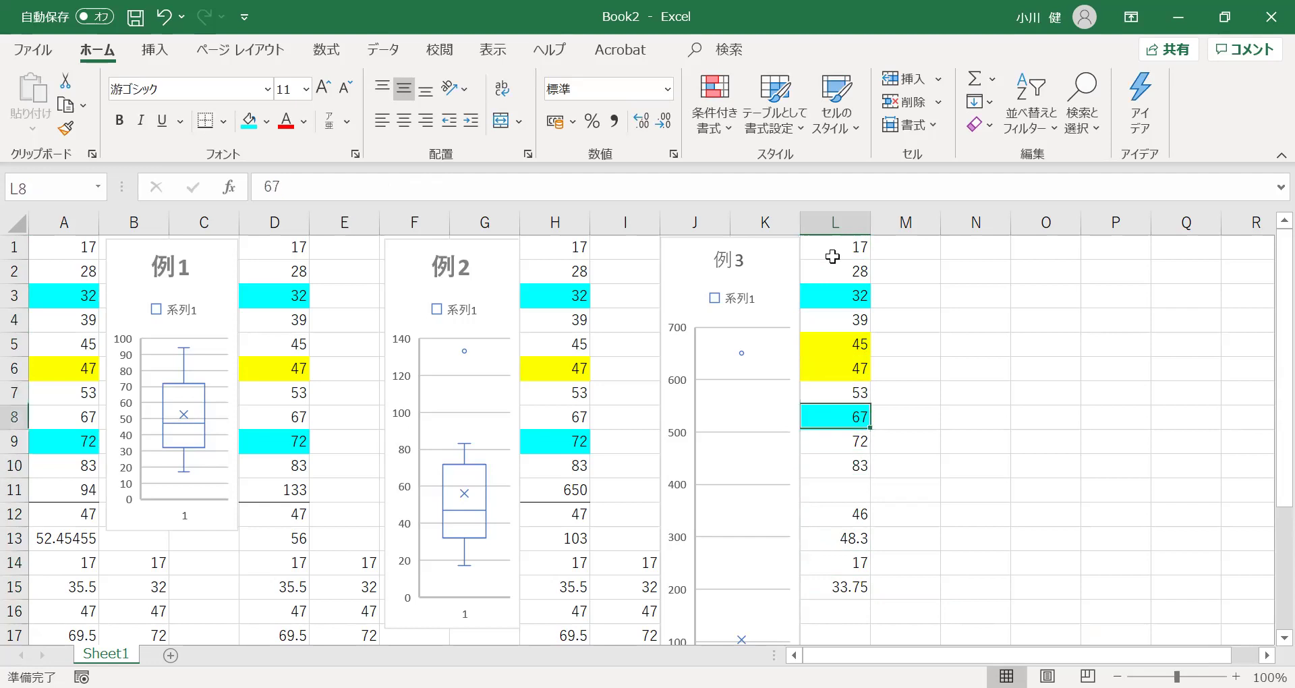
key(Up)
key(Up)
key(Up)
key(Up)
key(Up)
key(Up)
key(Up)
key(Up)
key(Up)
key(Up)
key(Up)
key(Up)
key(Up)
key(Down)
key(Down)
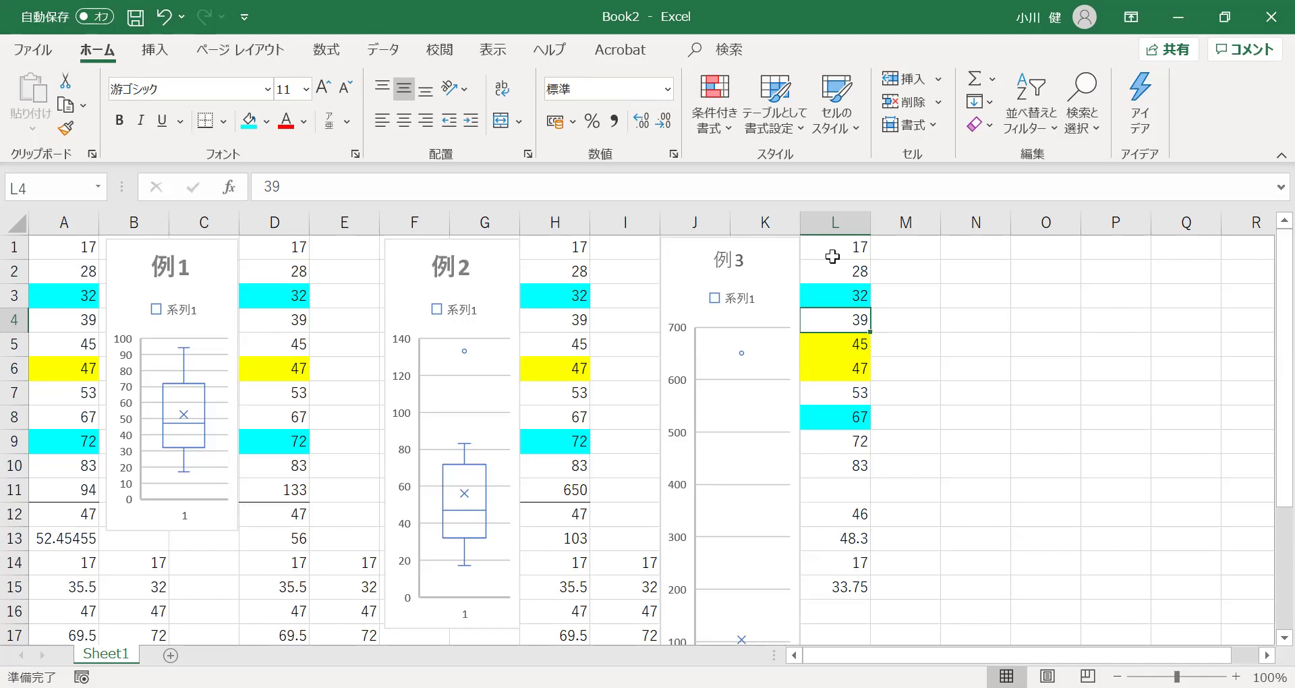
key(Up)
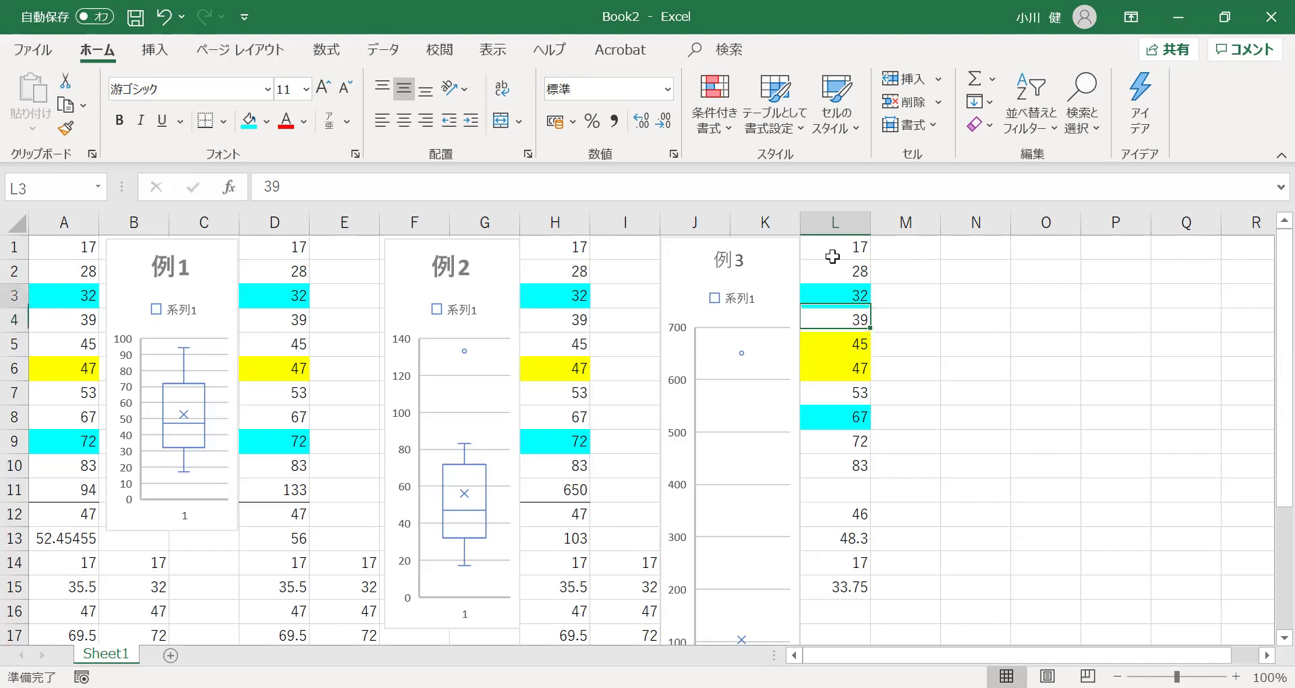
Enter the two values surrounding the first quartile in column N: 32 in N2 and 39 in N6.
key(Right)
key(Right)
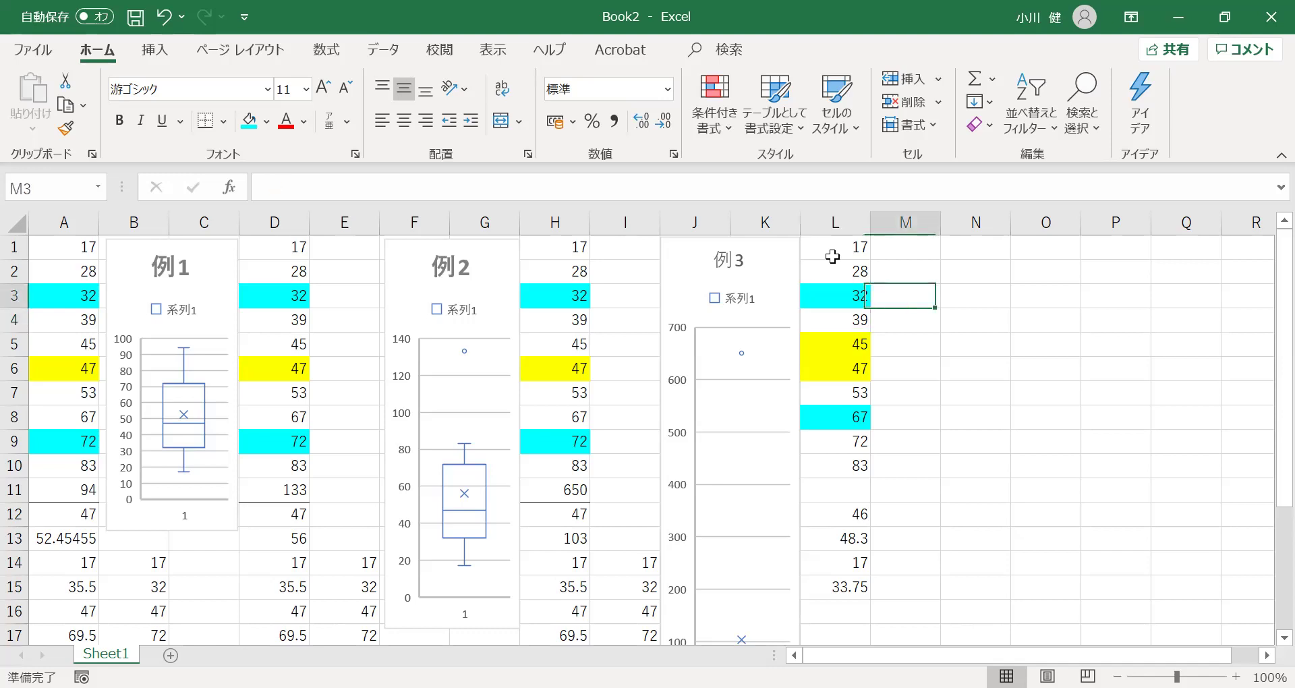
key(Up)
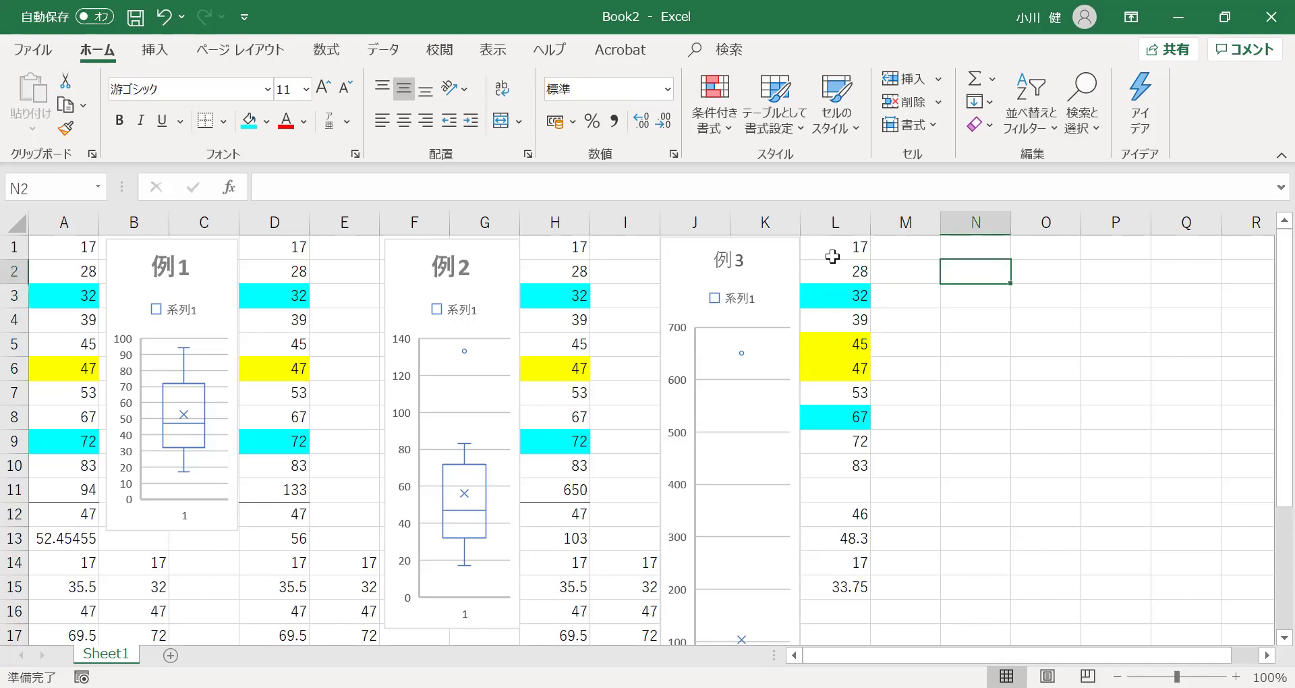
text(32)
key(Return)
key(Down)
key(Down)
key(Down)
text(39)
key(Return)
Calculate the midpoint of the two values in cell N4 with the formula =(32+39)/2.
key(Up)
key(Up)
key(Up)
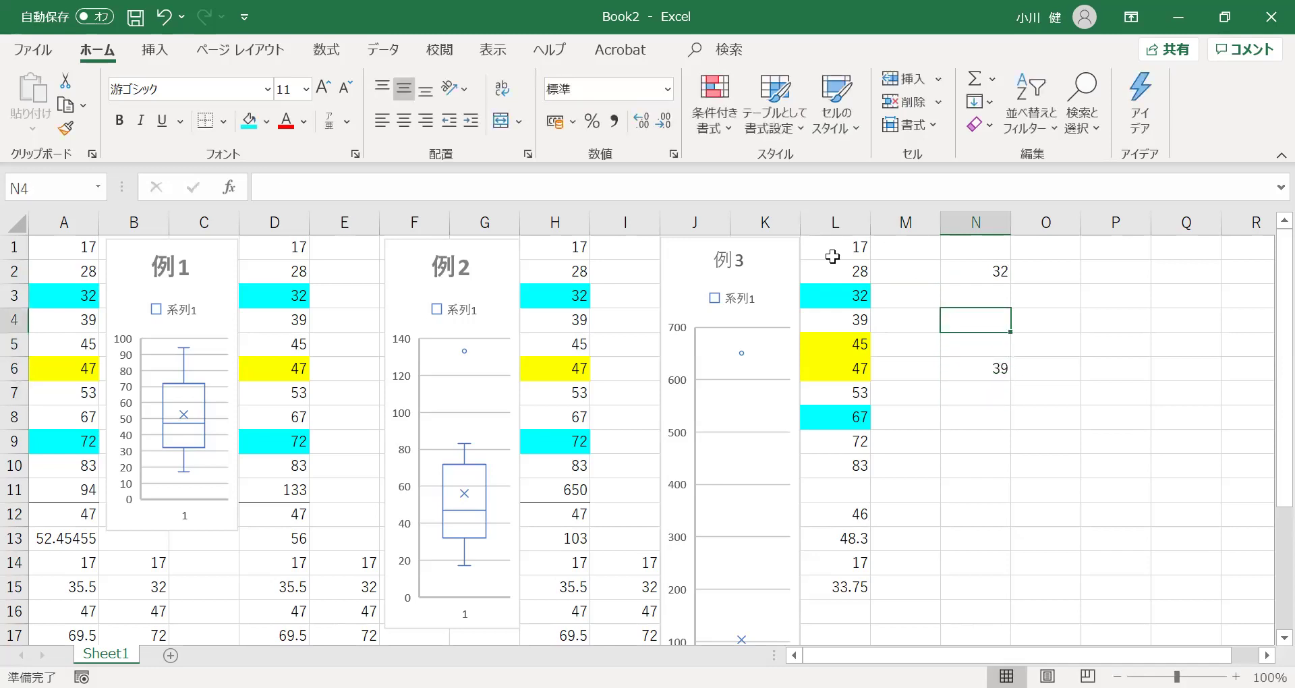
text(=())
key(BackSpace)
text(32+39)/)
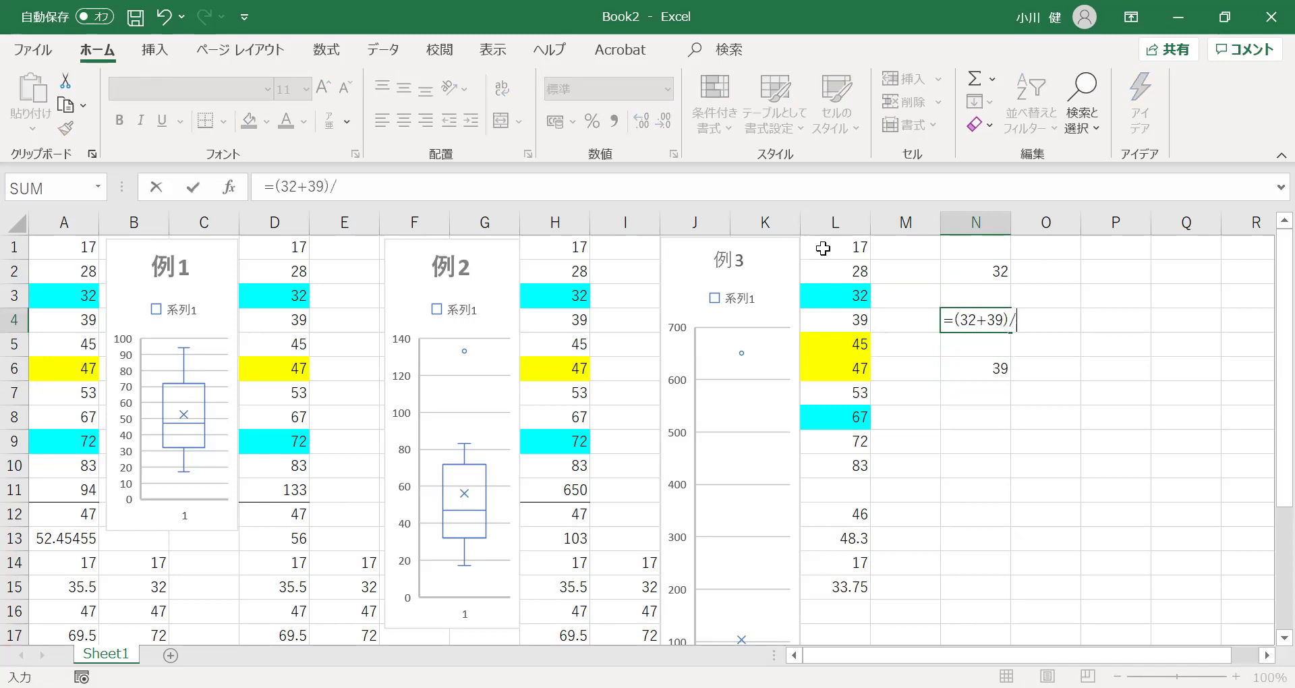
text(2)
key(Return)
Calculate the lower quarter point in cell N3 with the formula =(N2+N4)/2.
key(Up)
key(Up)
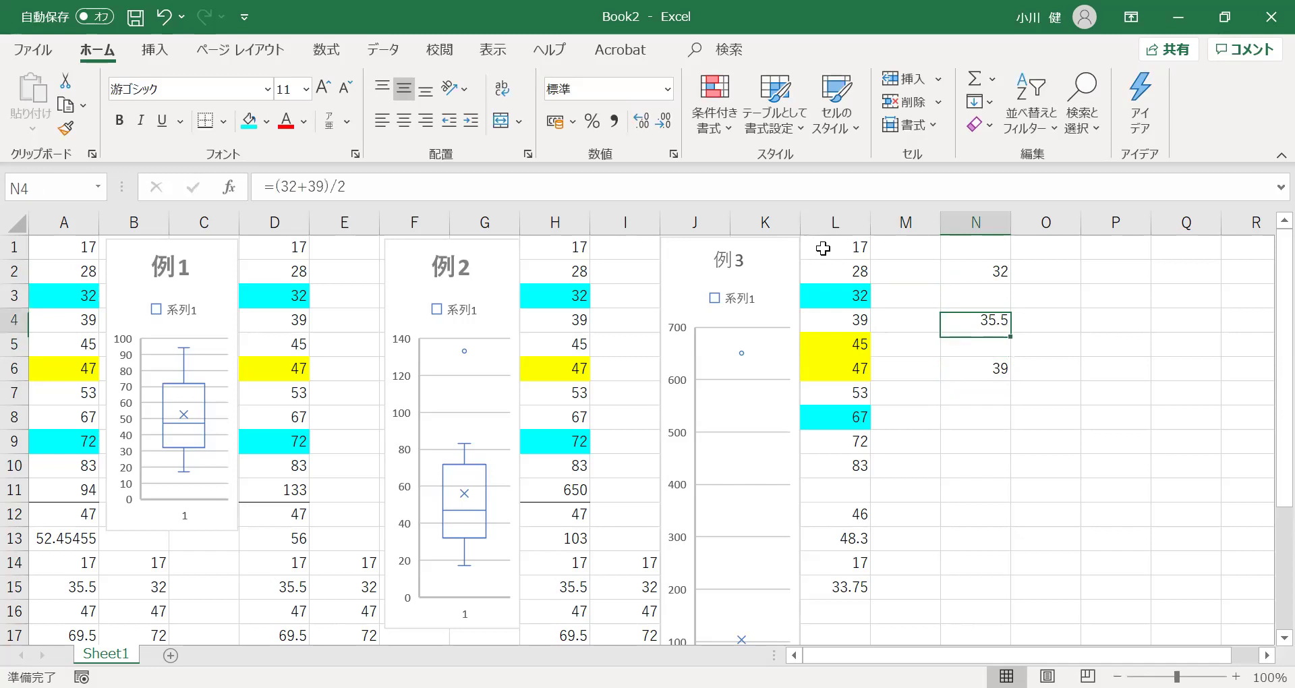
text(=()
click(994, 275)
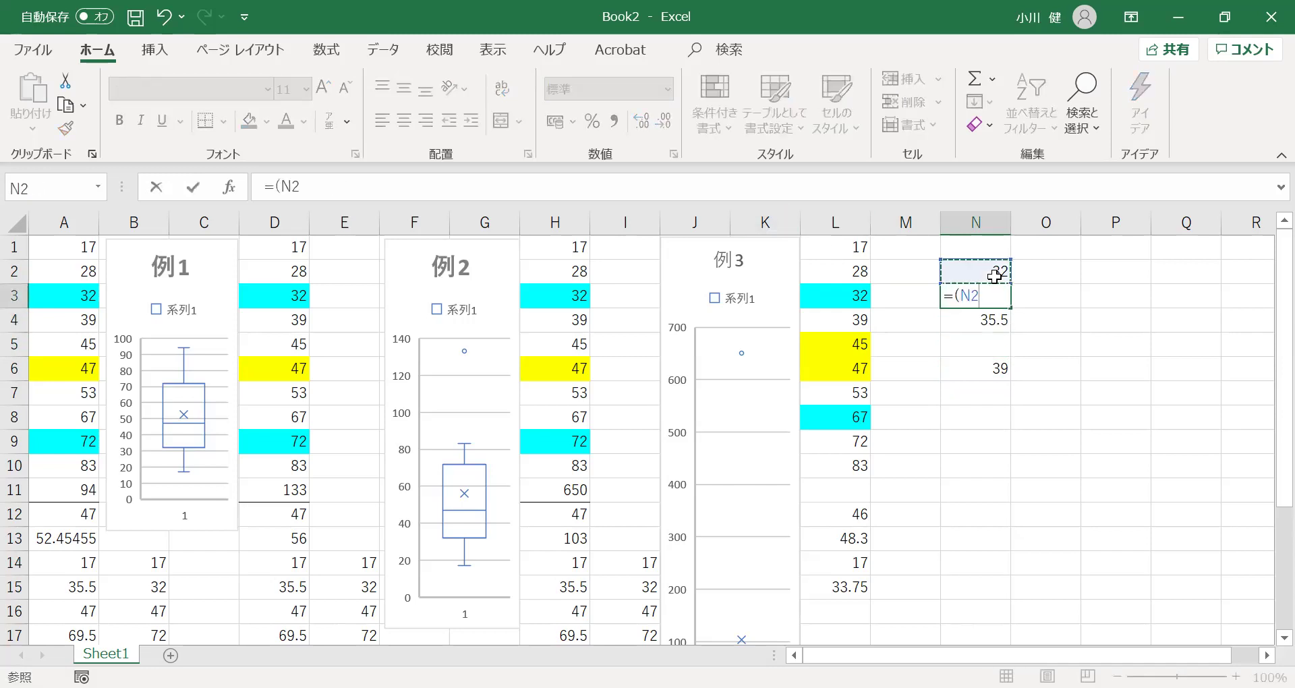
text(+)
click(989, 319)
text()/)
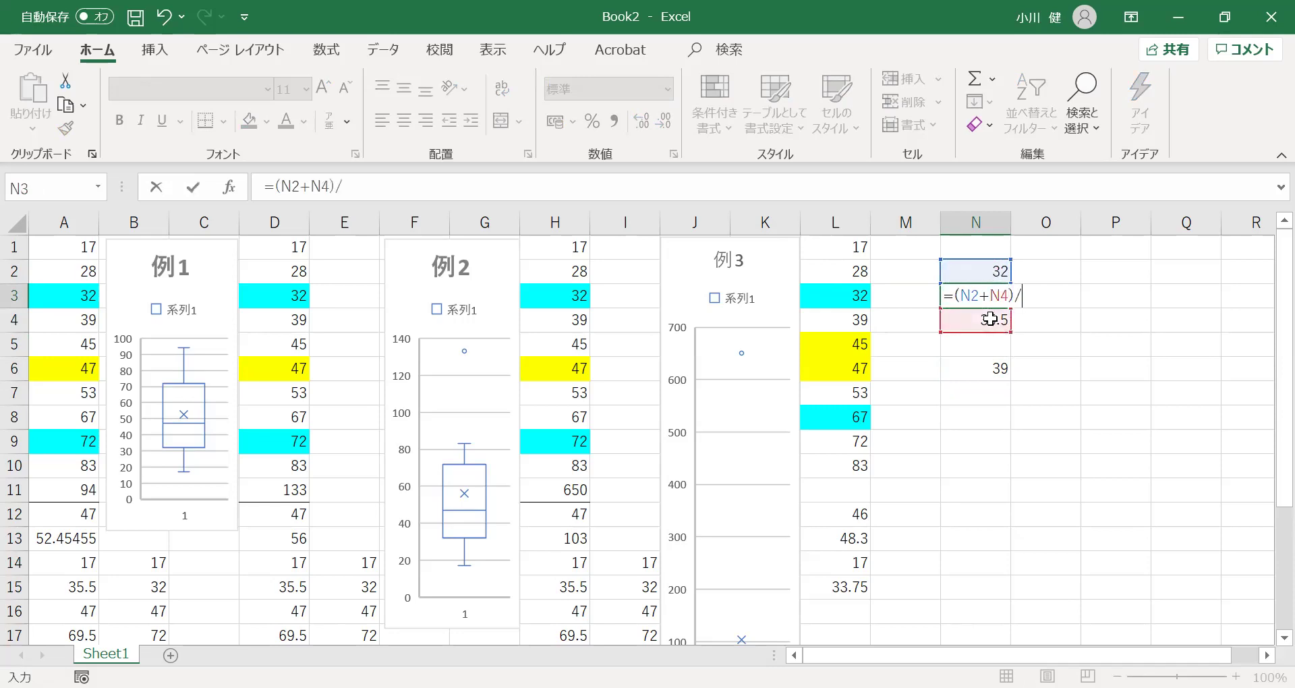
text(2)
key(Return)
Calculate the upper quarter point in cell N5 with the formula =(N4+N6)/2.
key(Down)
key(Down)
key(Up)
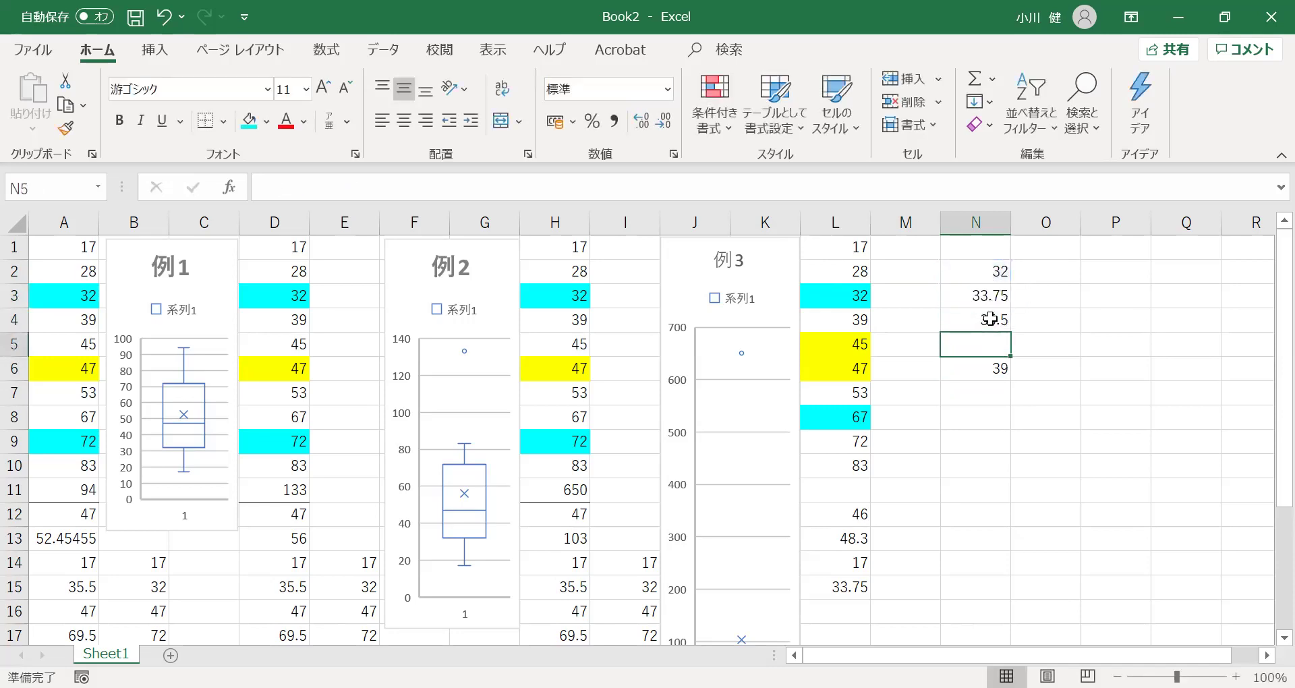
text(=)
click(989, 319)
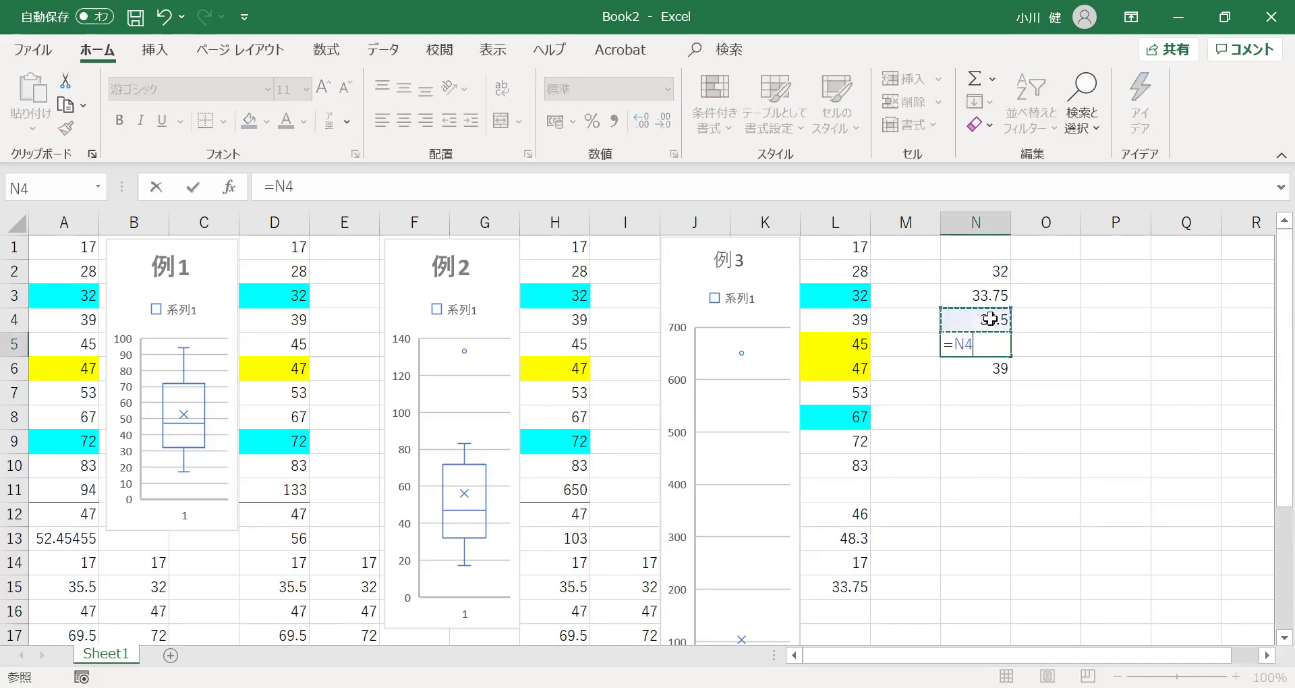
key(BackSpace)
key(BackSpace)
text(()
click(990, 319)
text(+)
click(999, 370)
text())
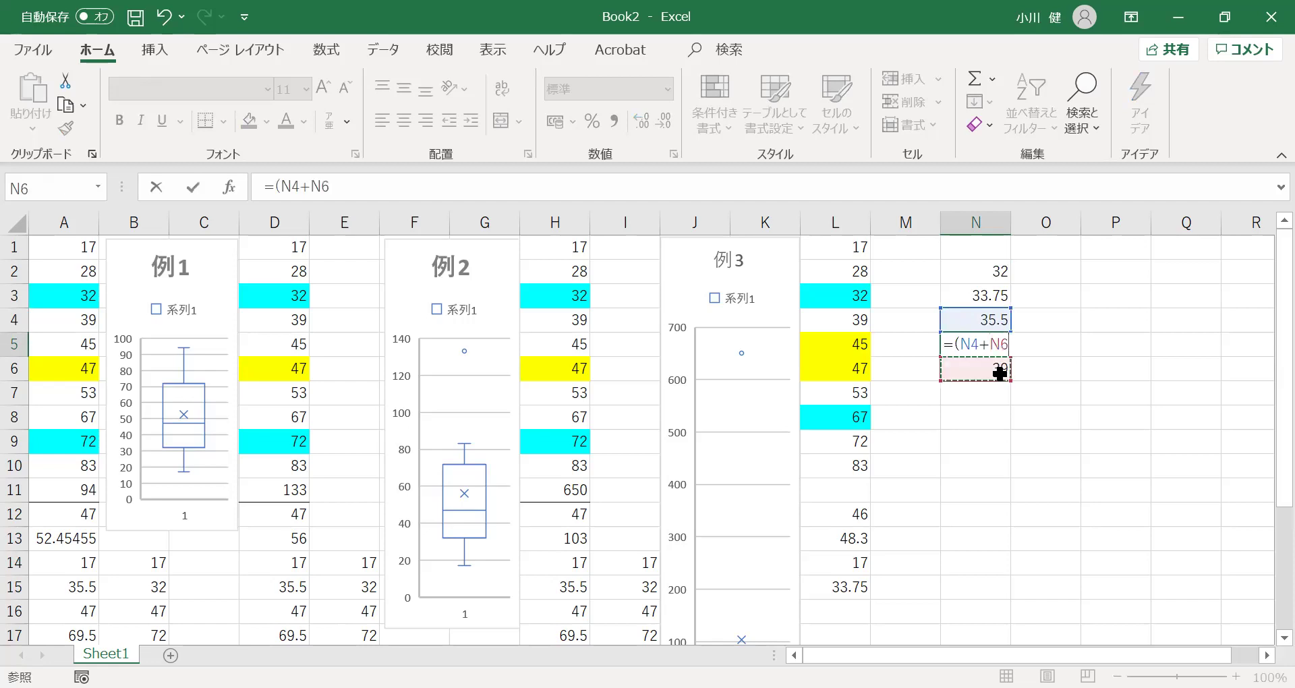
text(/2)
key(Return)
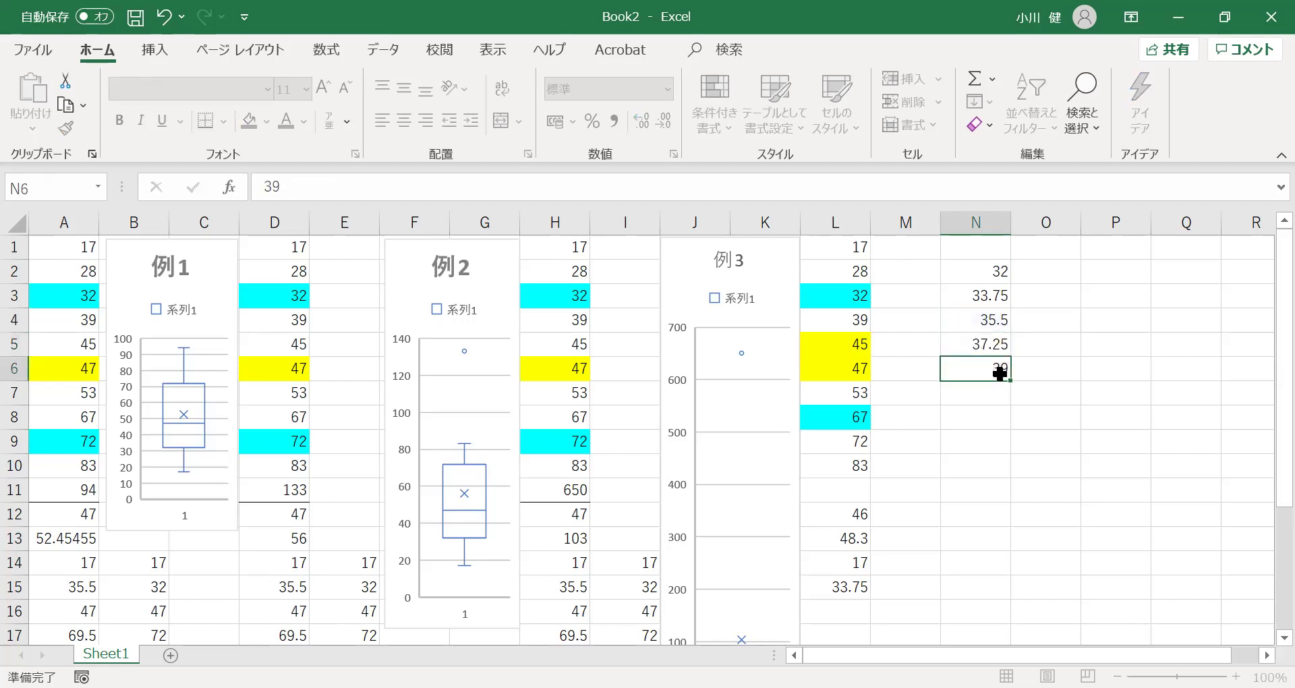
Review the midpoint and quarter-point cells in N2:N5 one by one.
key(Up)
key(Up)
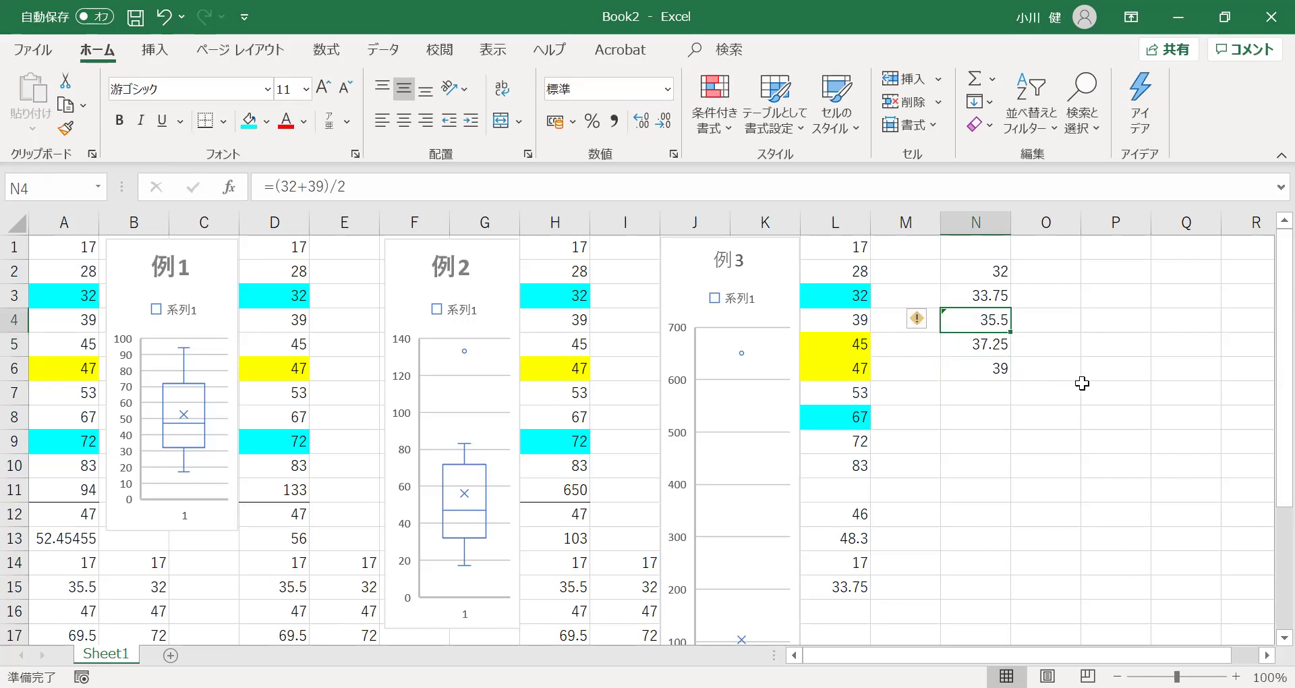
key(Down)
key(Up)
key(Up)
key(Down)
key(Up)
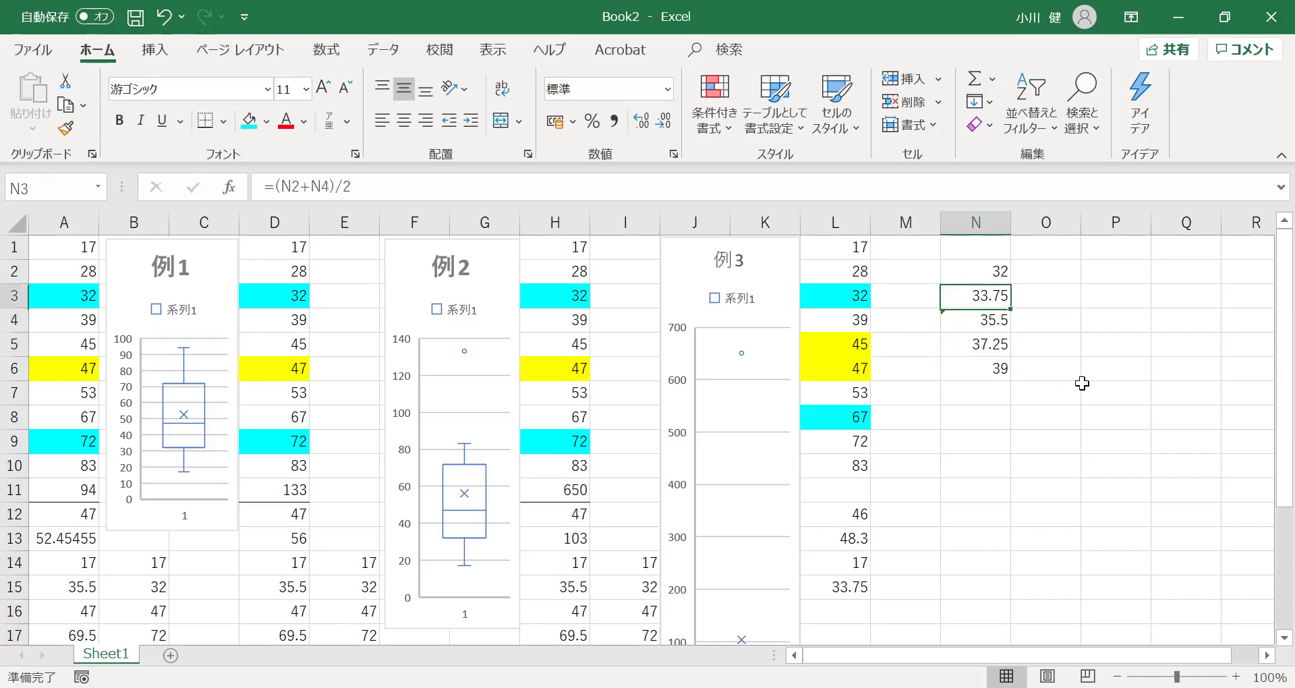
key(Up)
key(Down)
key(Down)
key(Up)
key(Up)
key(Down)
Calculate the position of the first quartile among ten values in cell N1 with the formula =(10+3)/4.
key(Up)
key(Up)
text(=)
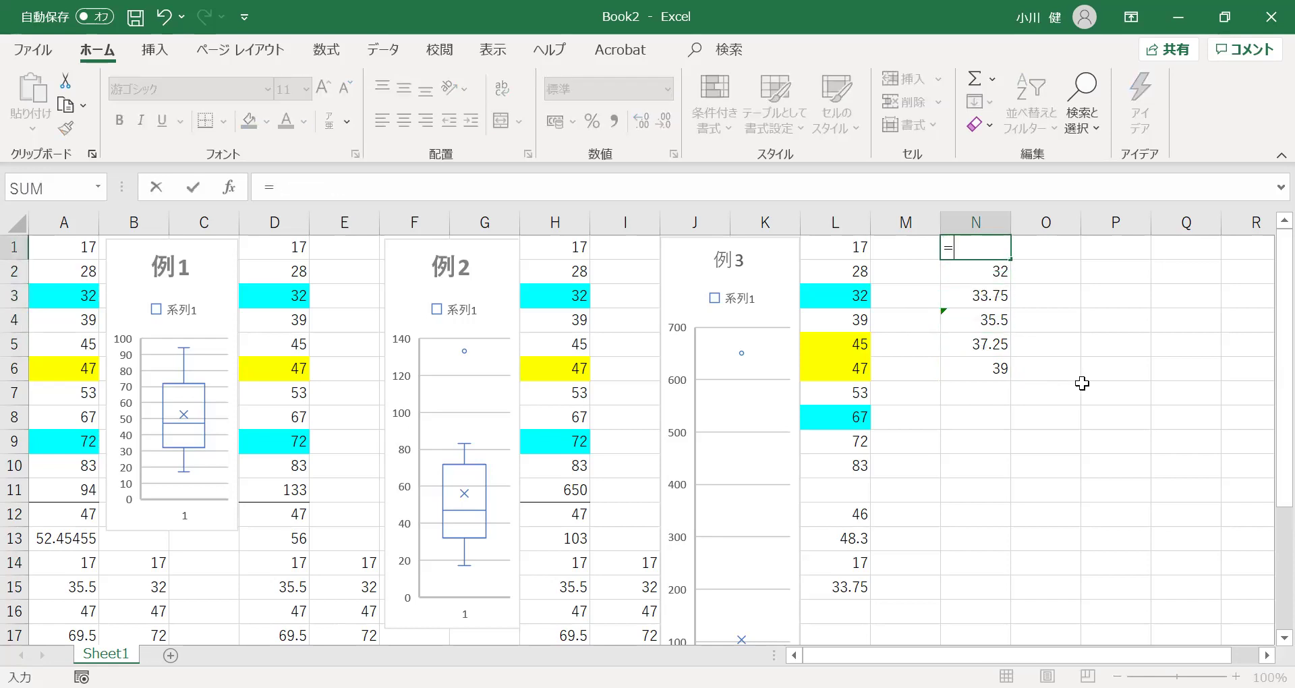
text((10+3)/4)
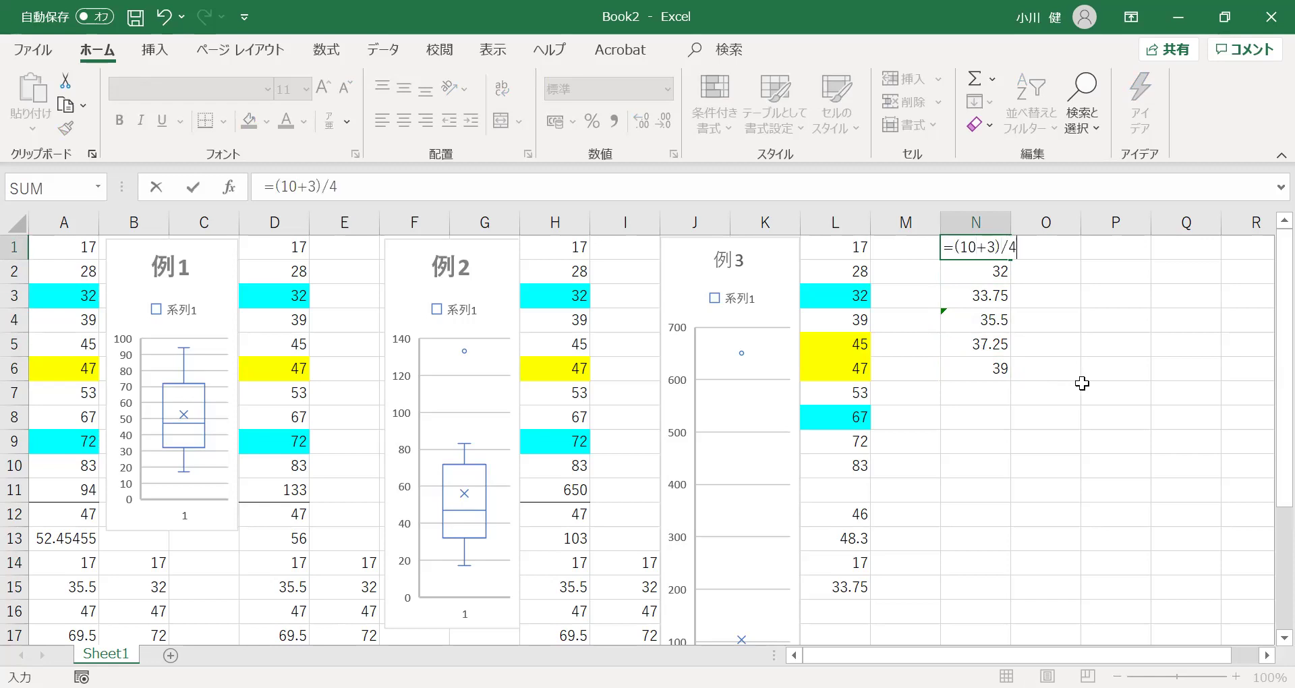
key(Return)
key(Up)
key(Down)
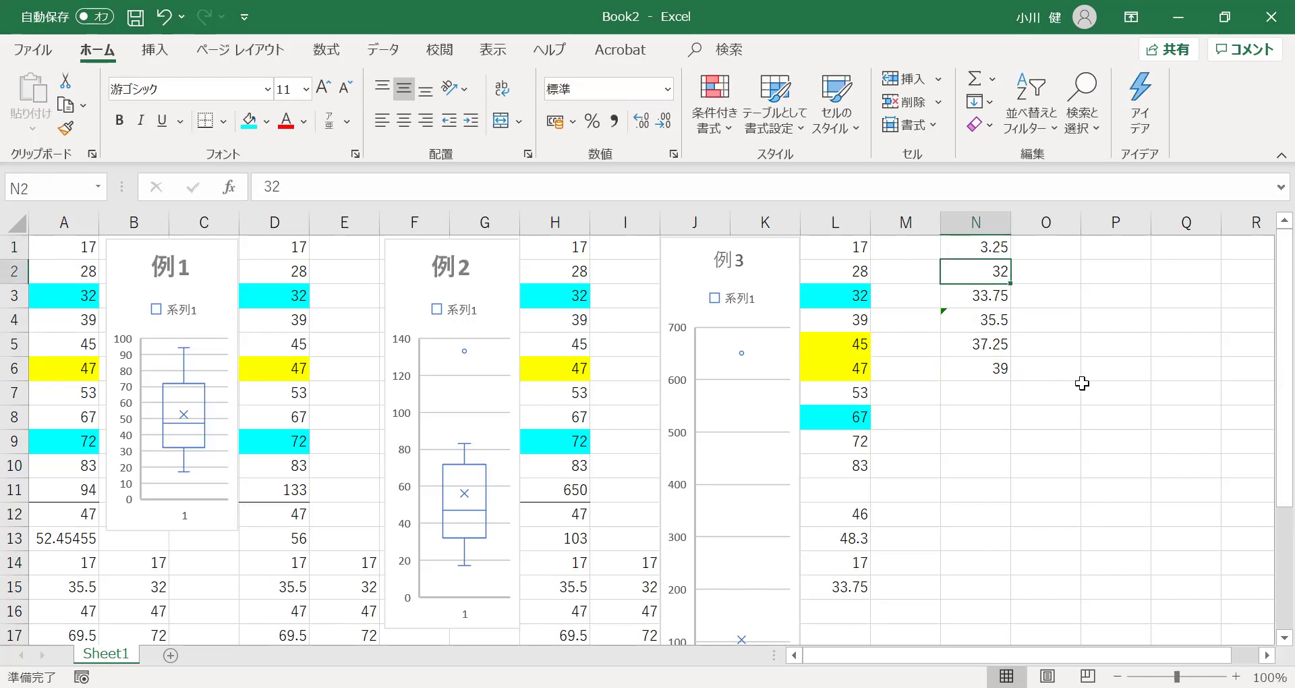
Compare the quartile position in N1 with the interpolated points between N2 and N6.
key(Down)
key(Down)
key(Down)
key(Down)
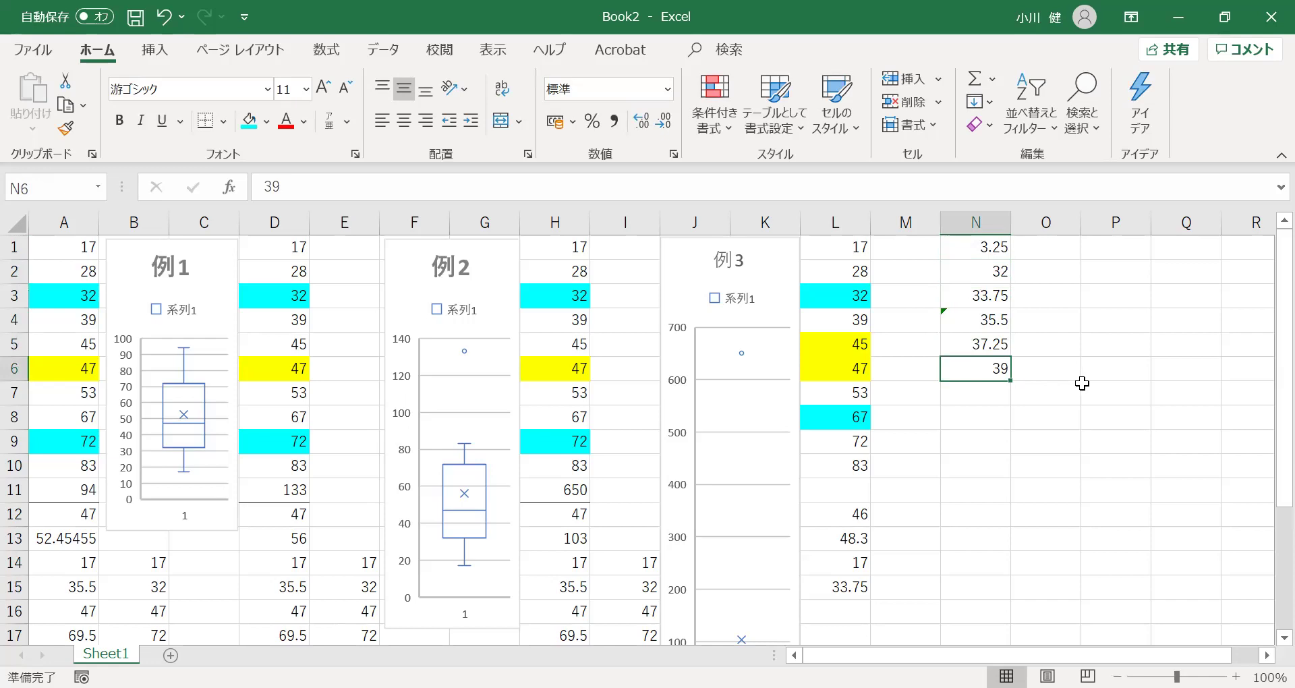
key(Up)
key(Up)
key(Up)
key(Down)
key(Down)
key(Up)
key(Up)
key(Down)
key(Down)
key(Up)
key(Up)
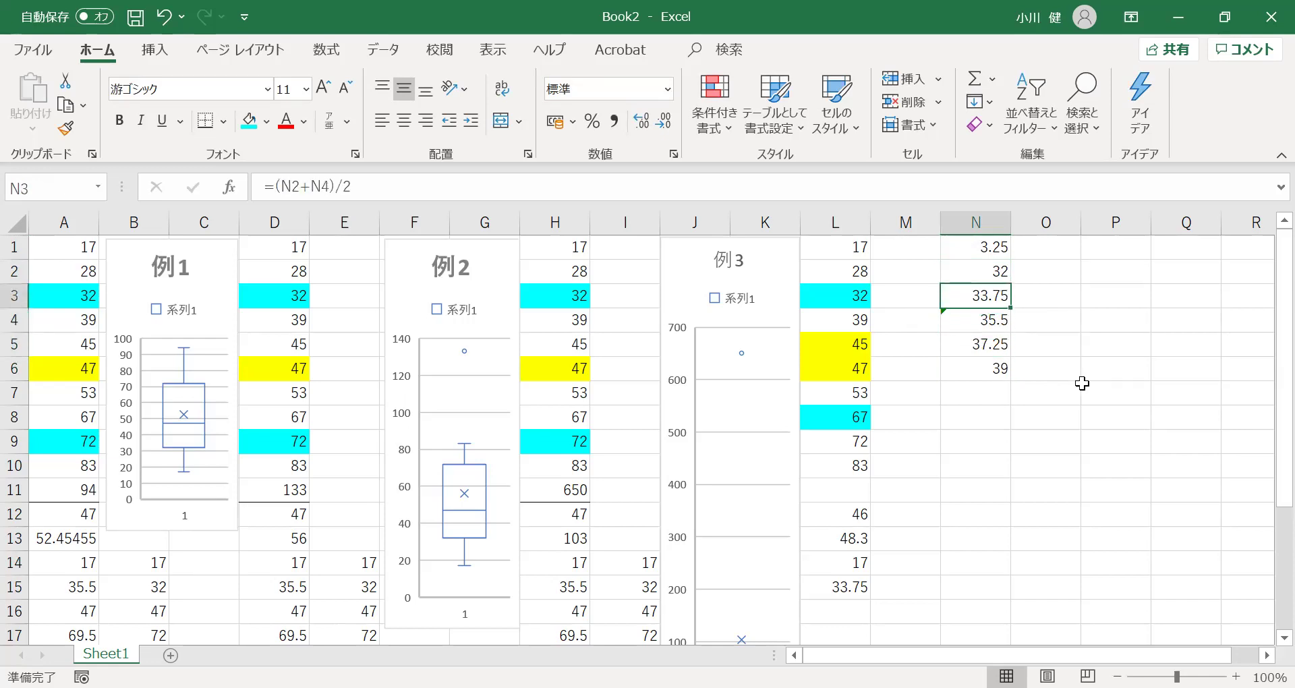
key(Up)
key(Down)
key(Up)
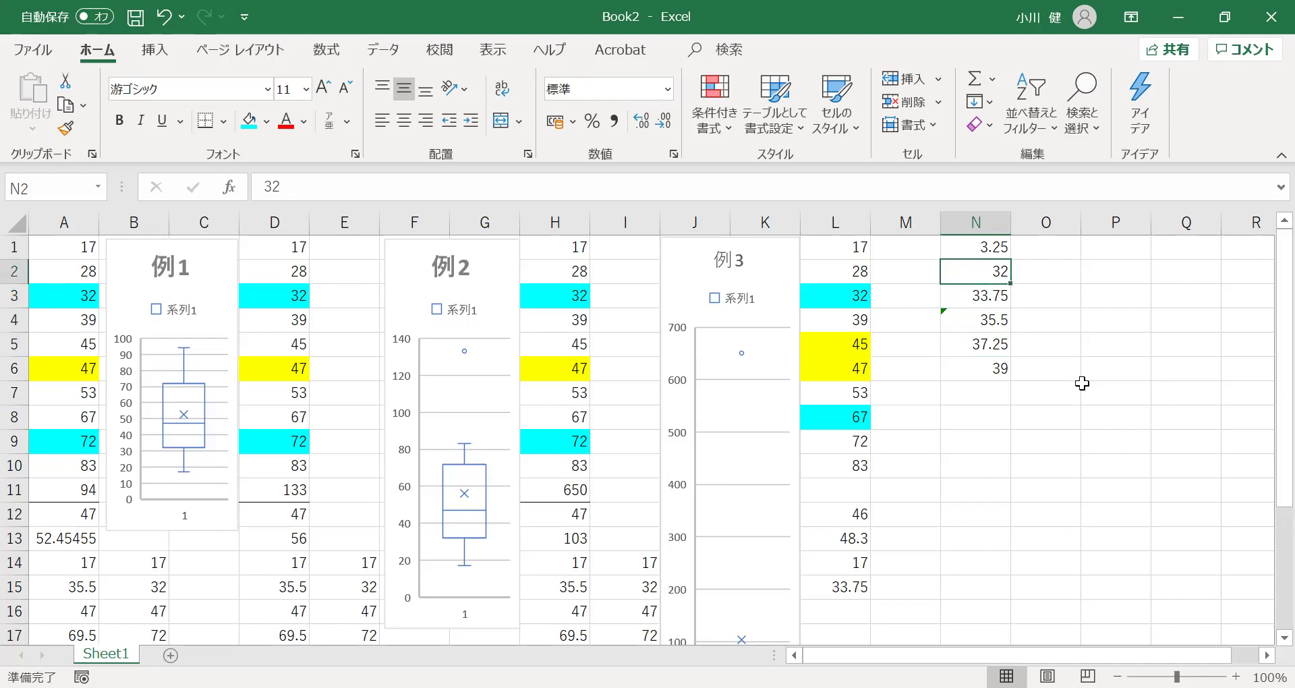
Calculate the first quartile of L1:L10 in cell L16 with the older QUARTILE function, using =QUARTILE(L1:L10,1).
key(Down)
key(Down)
key(Down)
key(Down)
key(Down)
key(Down)
key(Down)
key(Down)
key(Down)
key(Down)
key(Down)
key(Down)
key(Down)
key(Down)
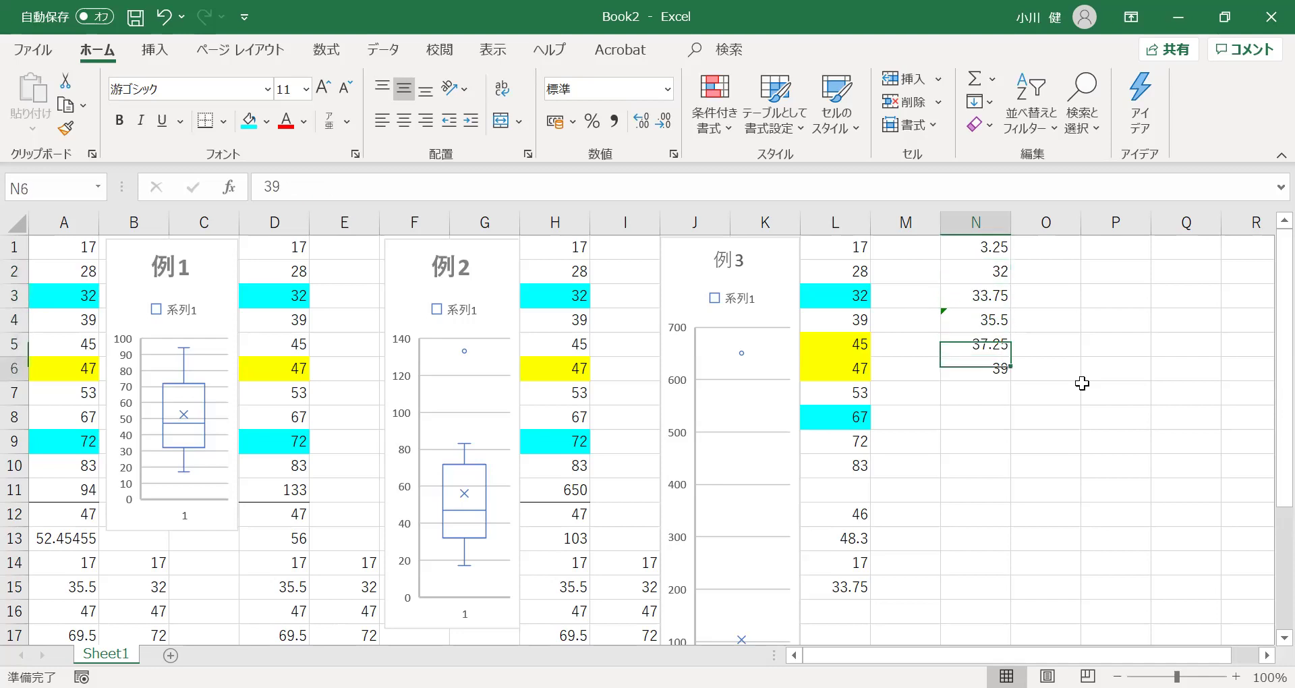
key(Up)
key(Left)
key(Left)
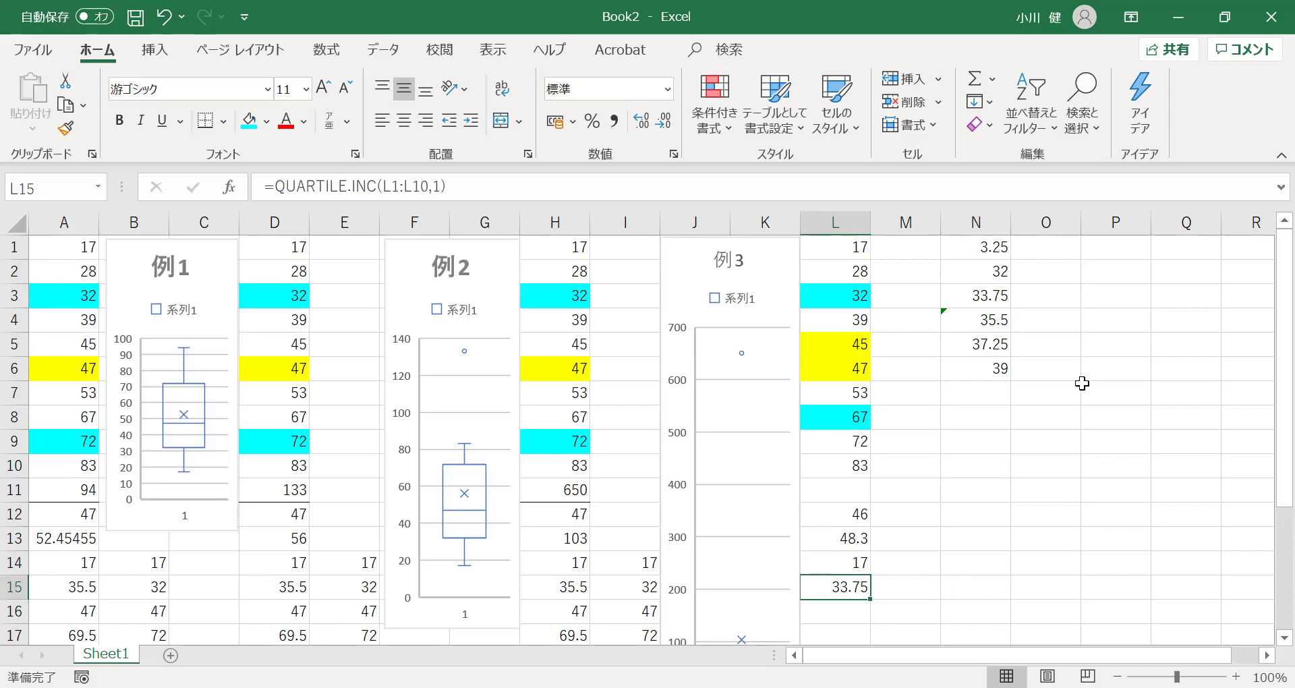
key(Down)
text(=q)
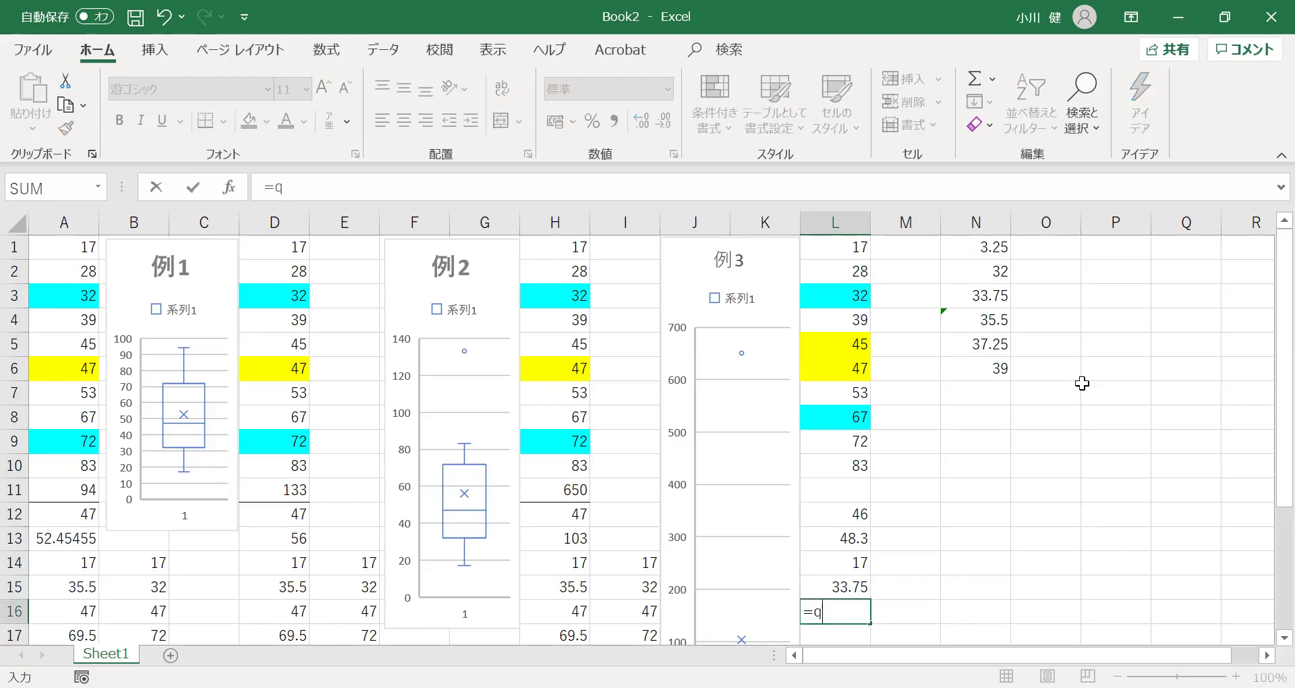
text(uart)
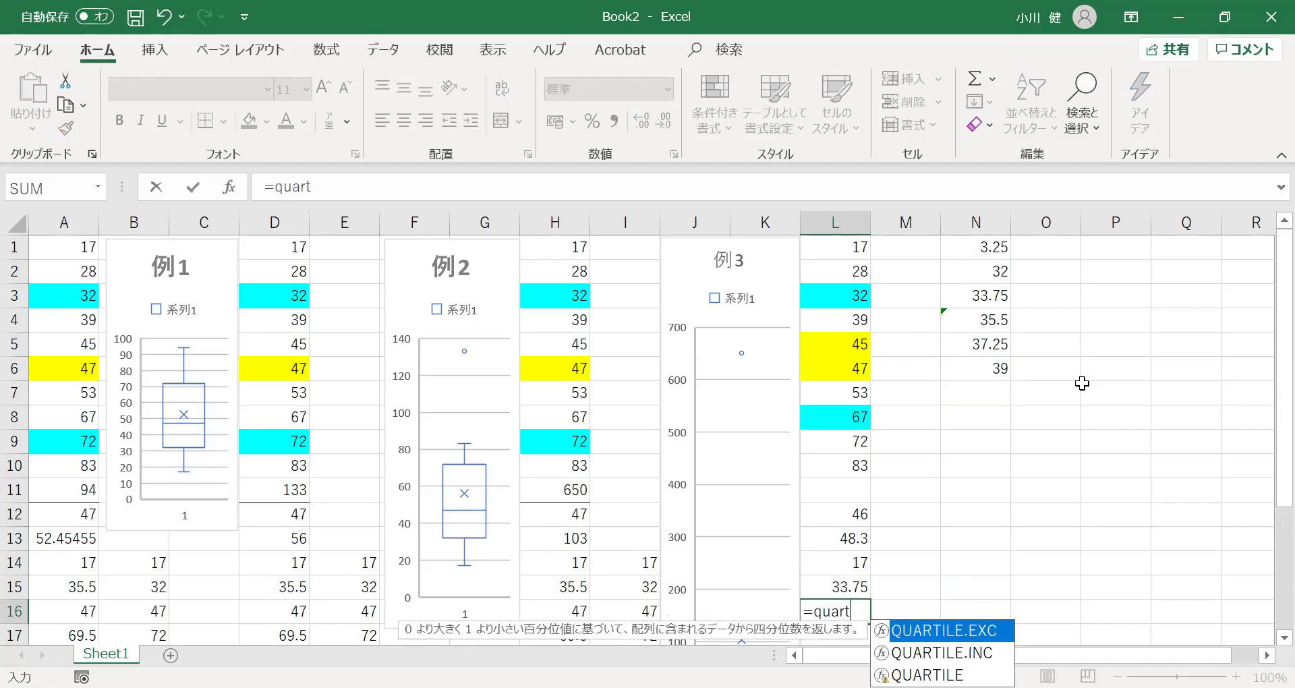
text(ile()
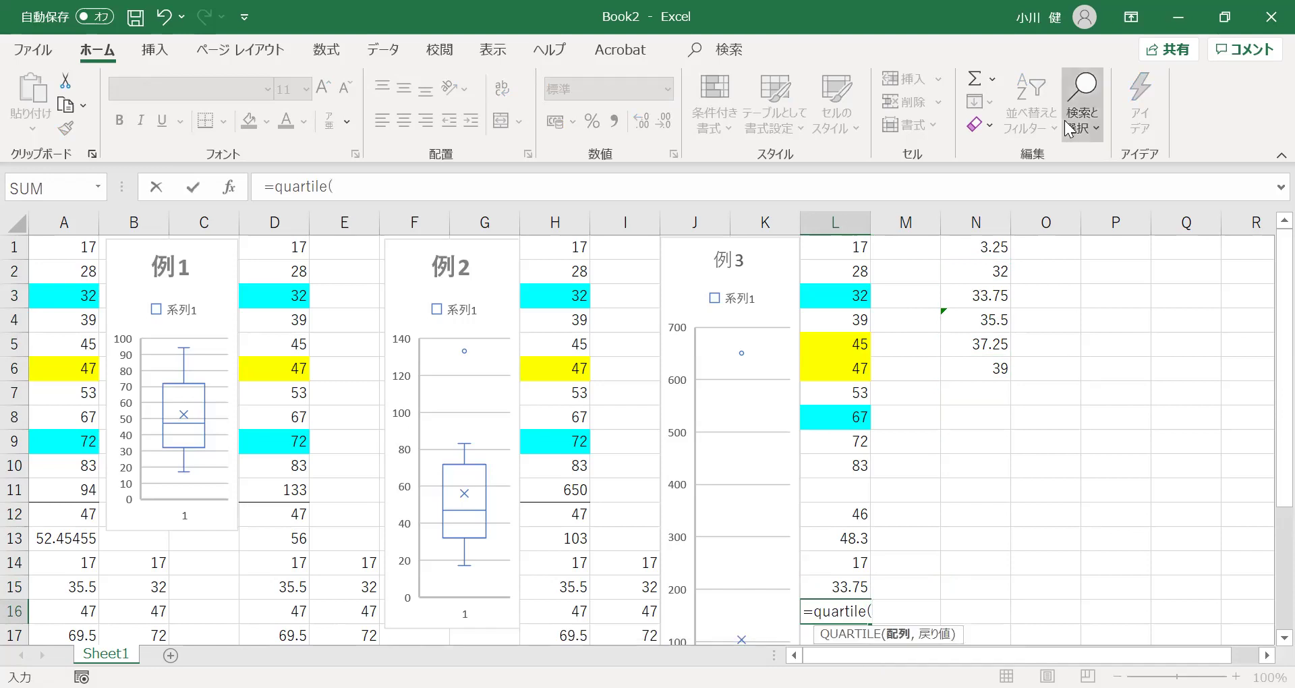
click(833, 248)
drag(833, 248, 833, 249)
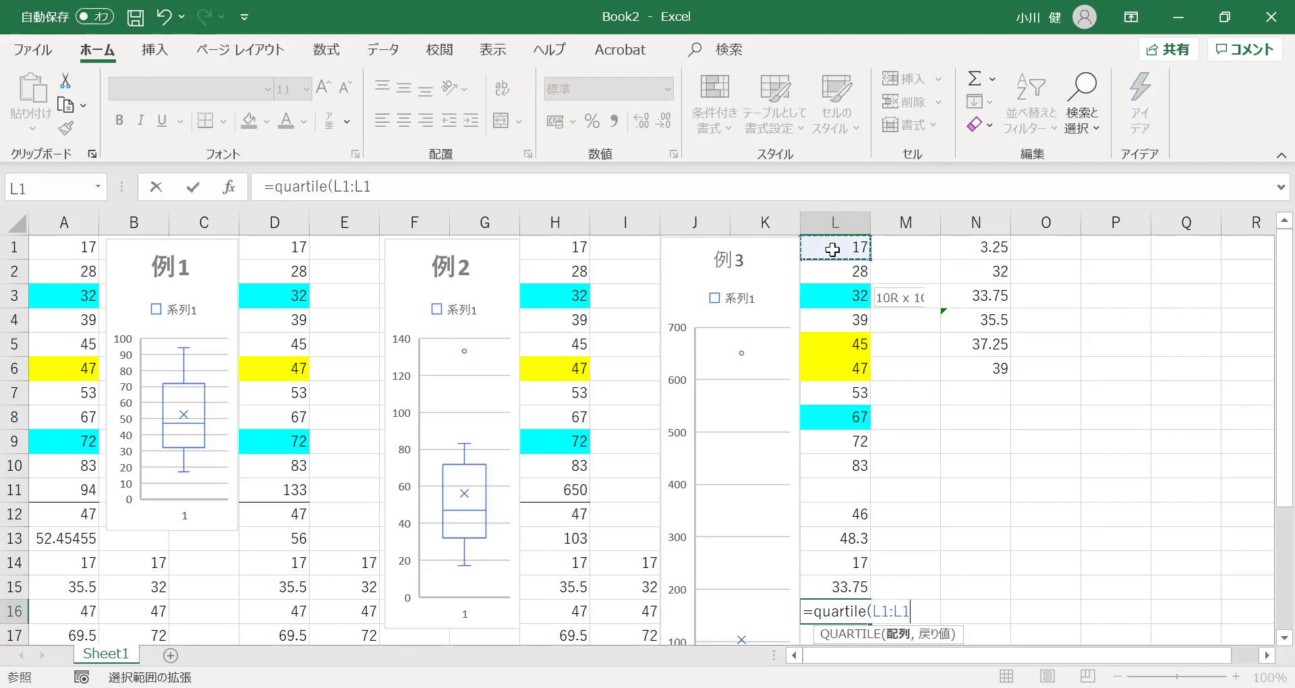
key(ctrl+shift+Down)
text(,1))
key(Return)
key(Up)
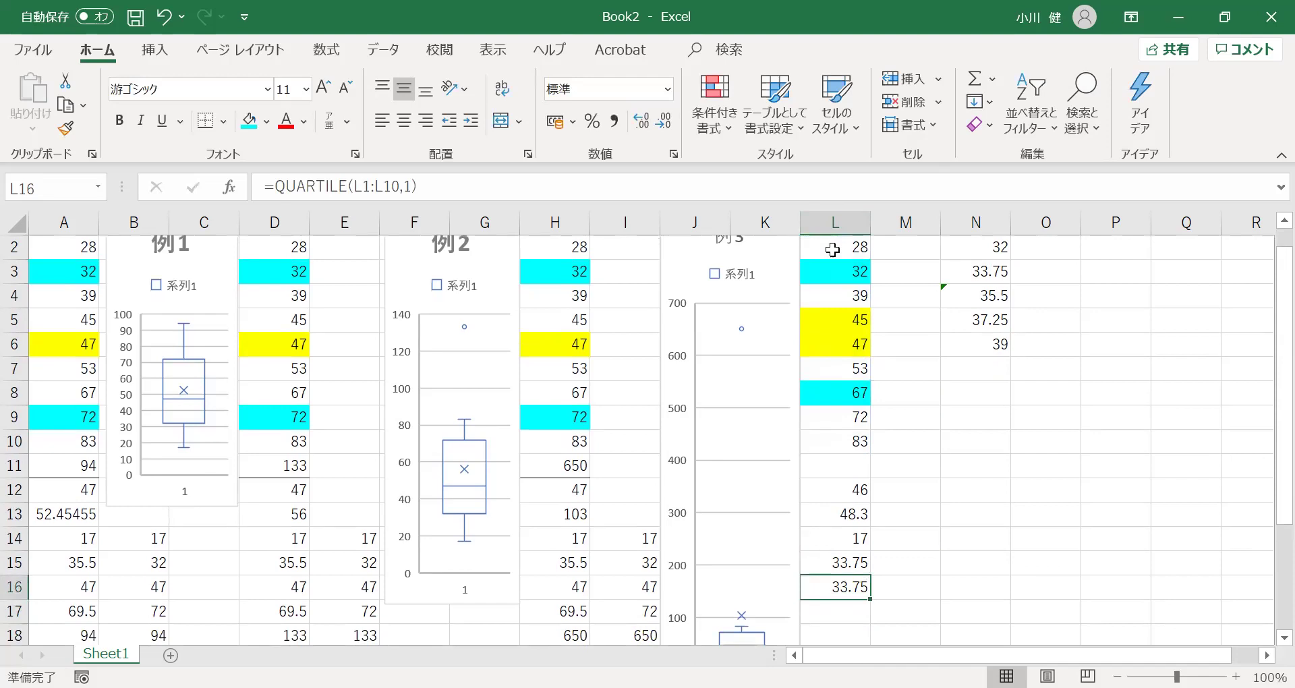
Replace the formula in cell L16 with the second quartile of L1:L10, using =QUARTILE.INC(L1:L10,2).
key(Up)
key(Down)
key(Delete)
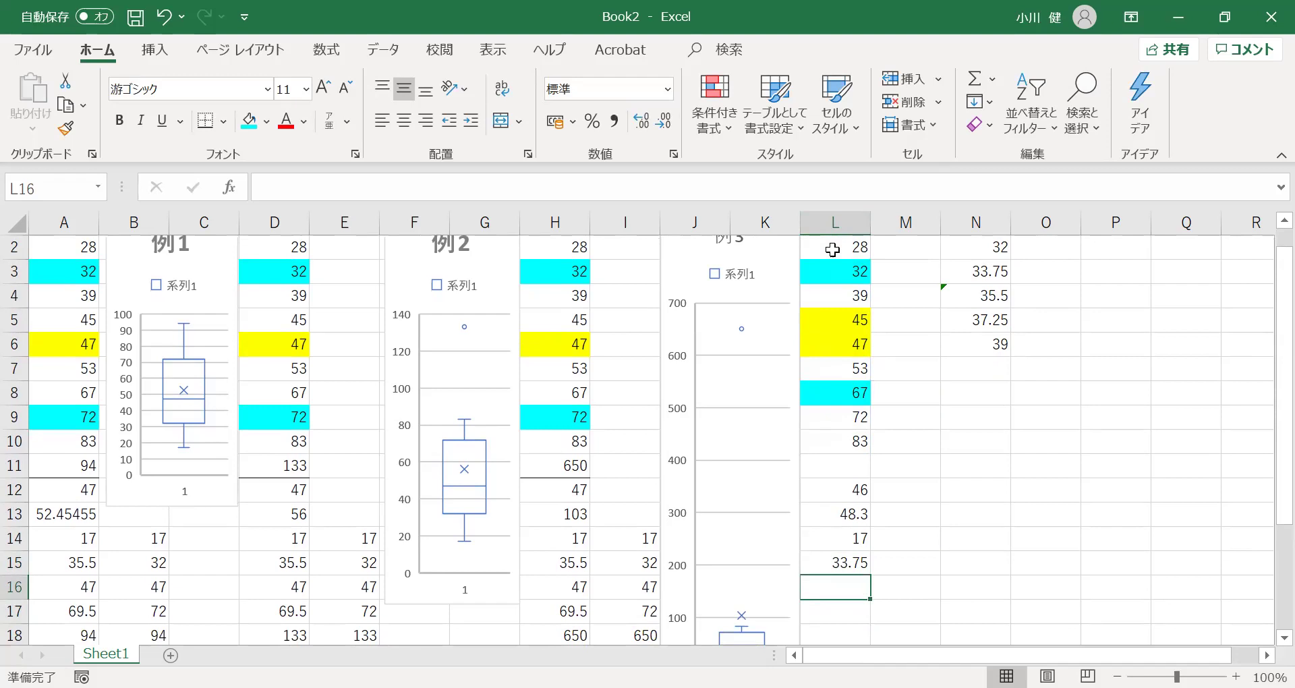
text(=quartile.inc)
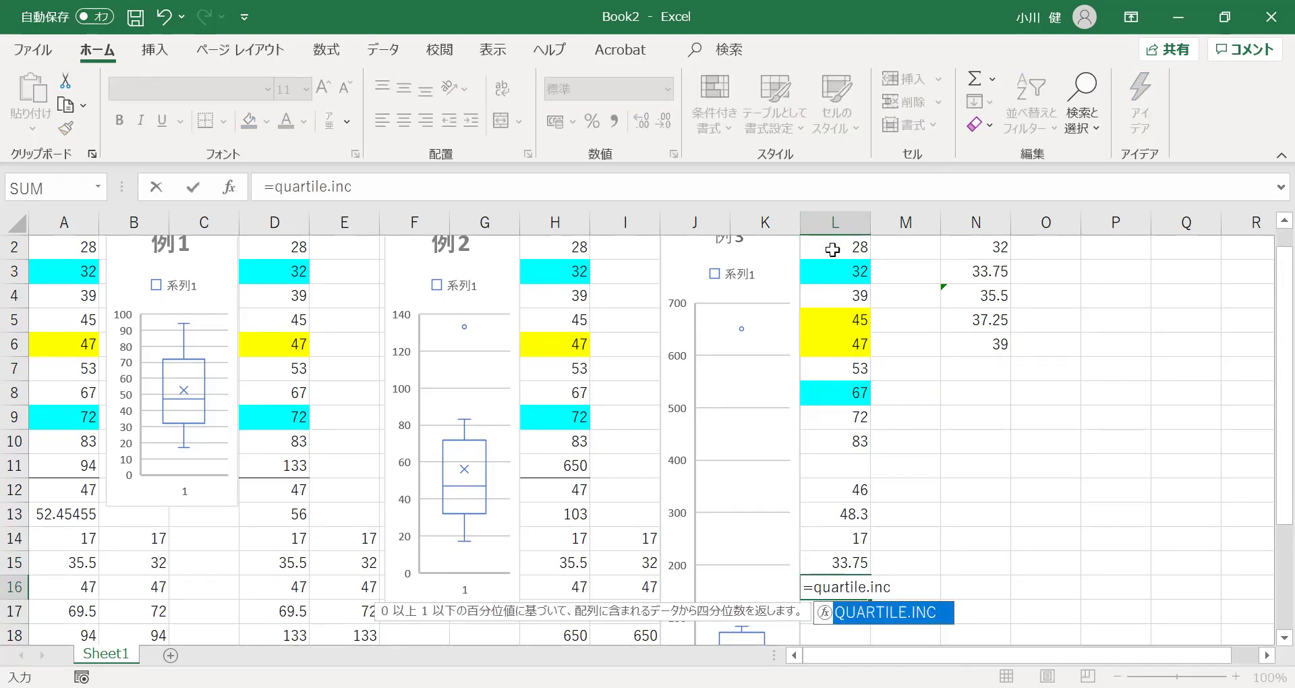
text(( )
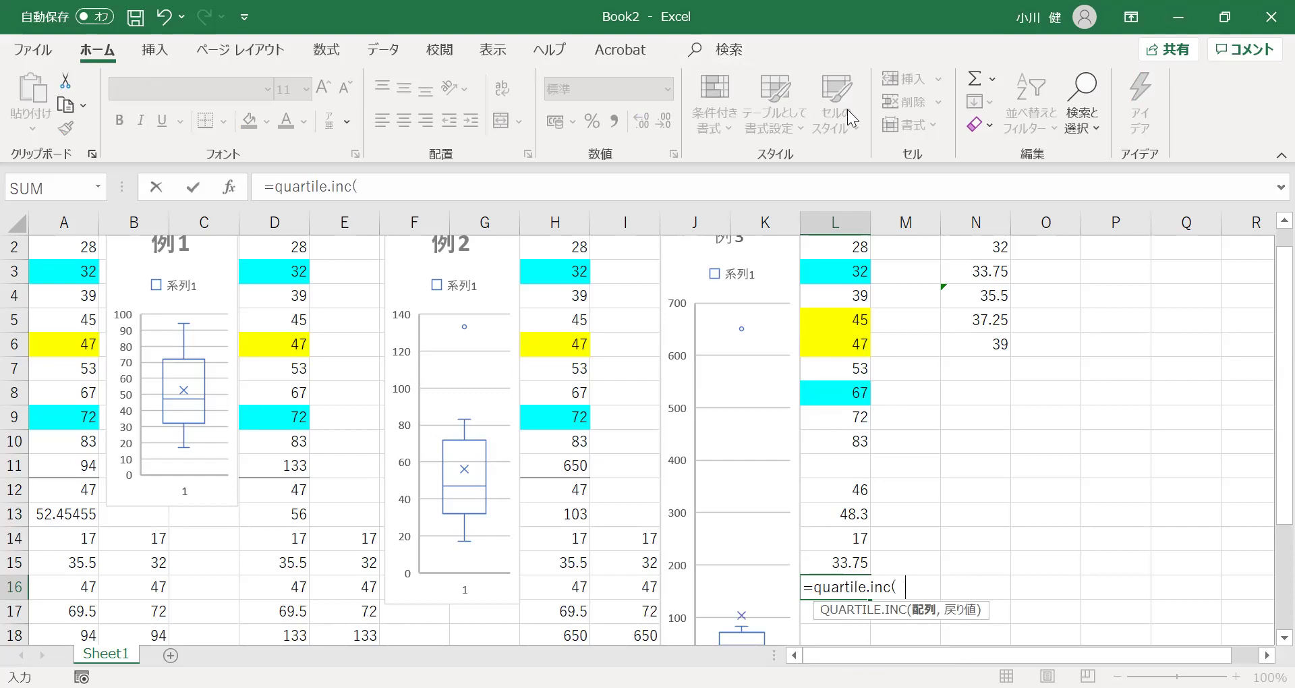
text(L1:L10)
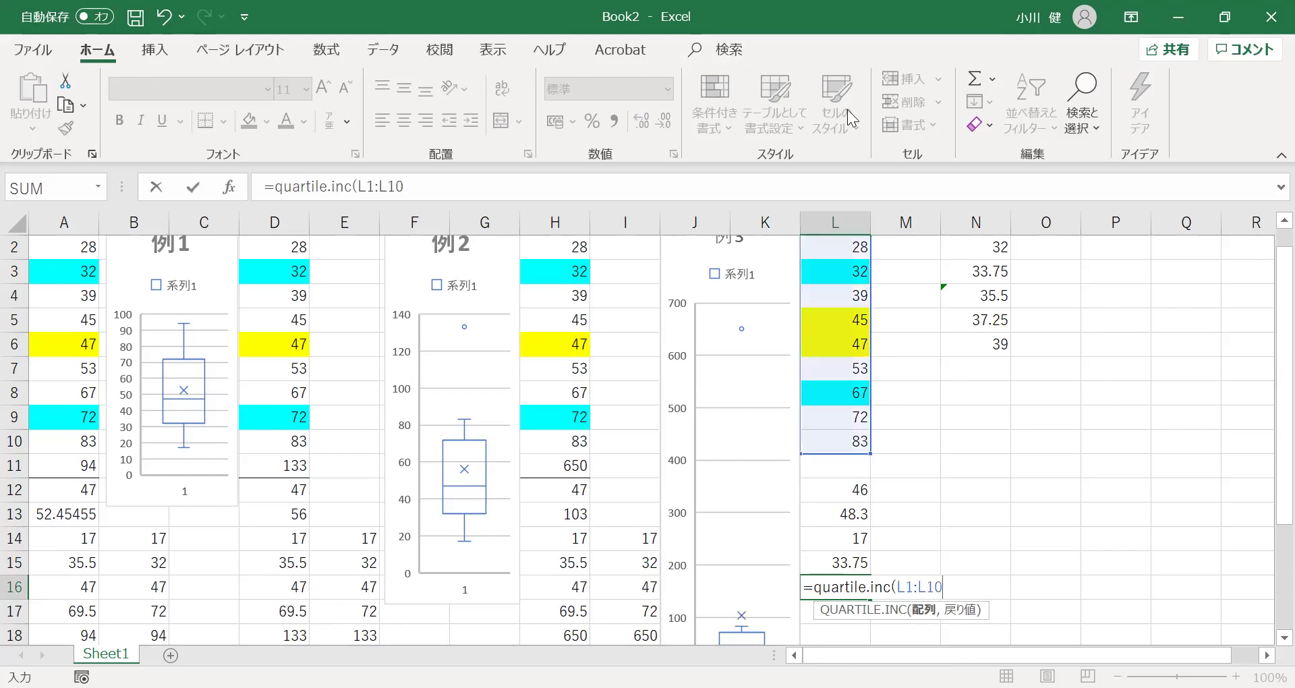
text(,2))
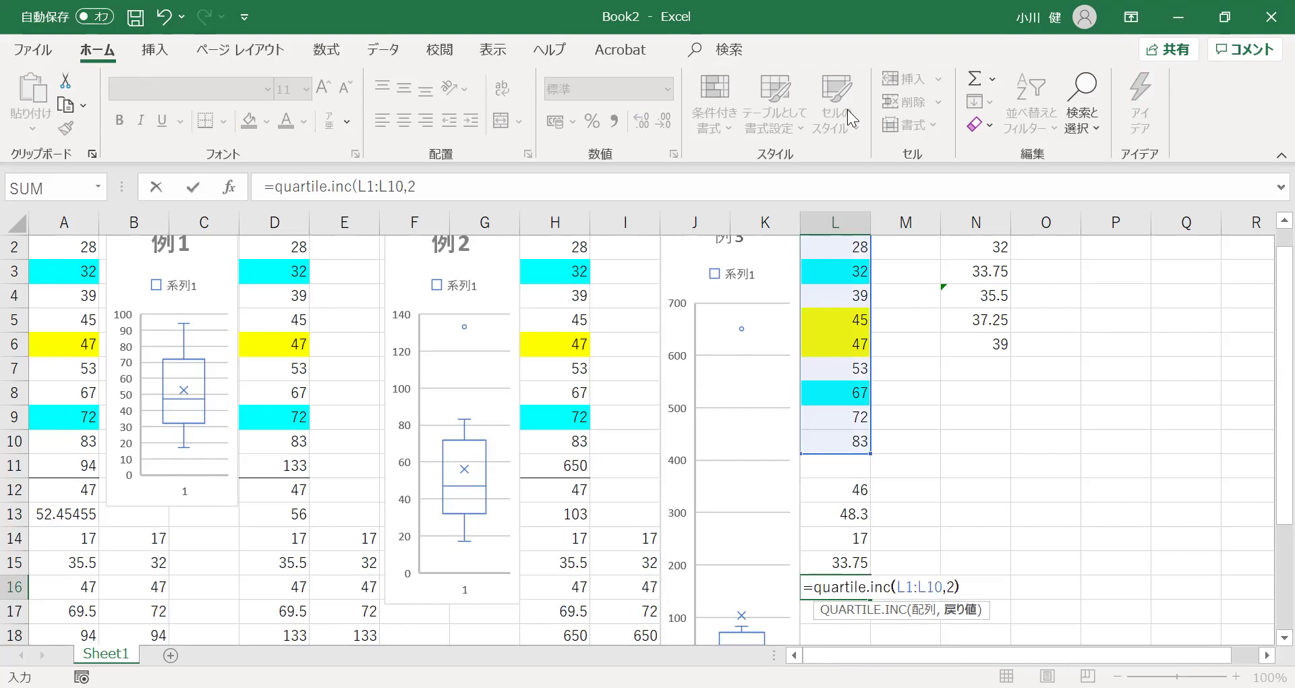
key(Return)
Calculate the third quartile of L1:L10 in cell L17 with the formula =QUARTILE.INC(L1:L10,3).
text(=)
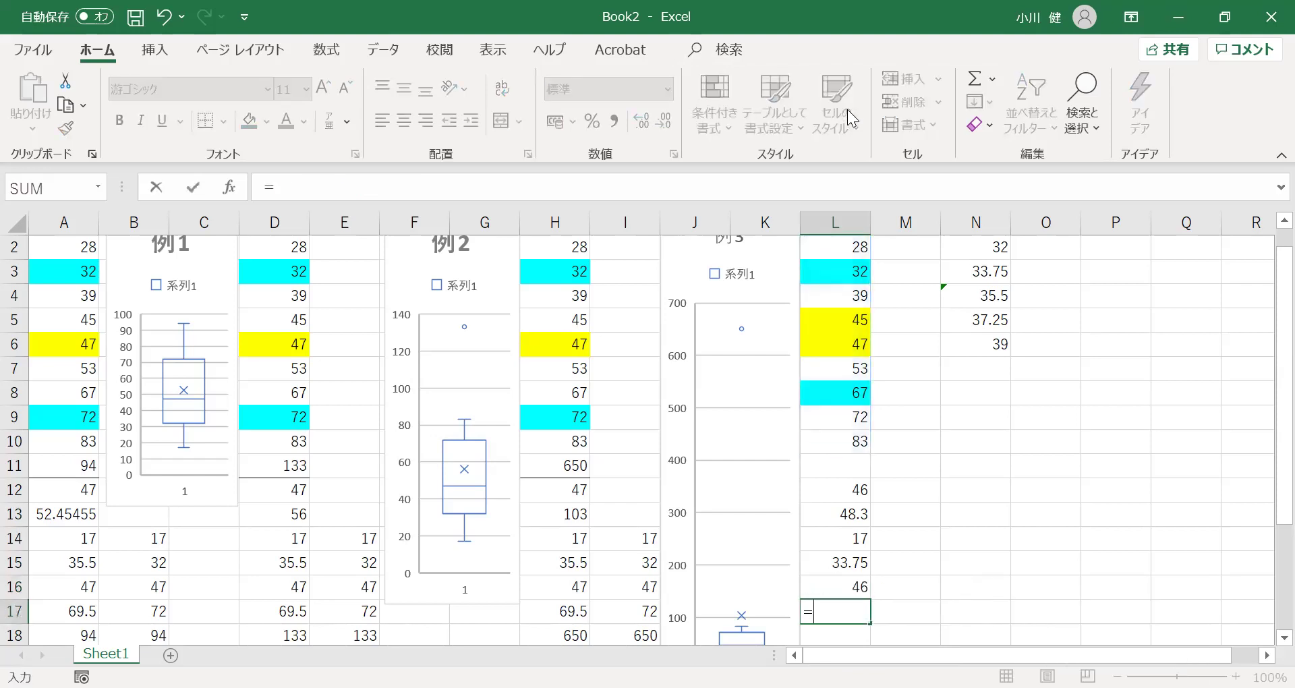
text(quartil)
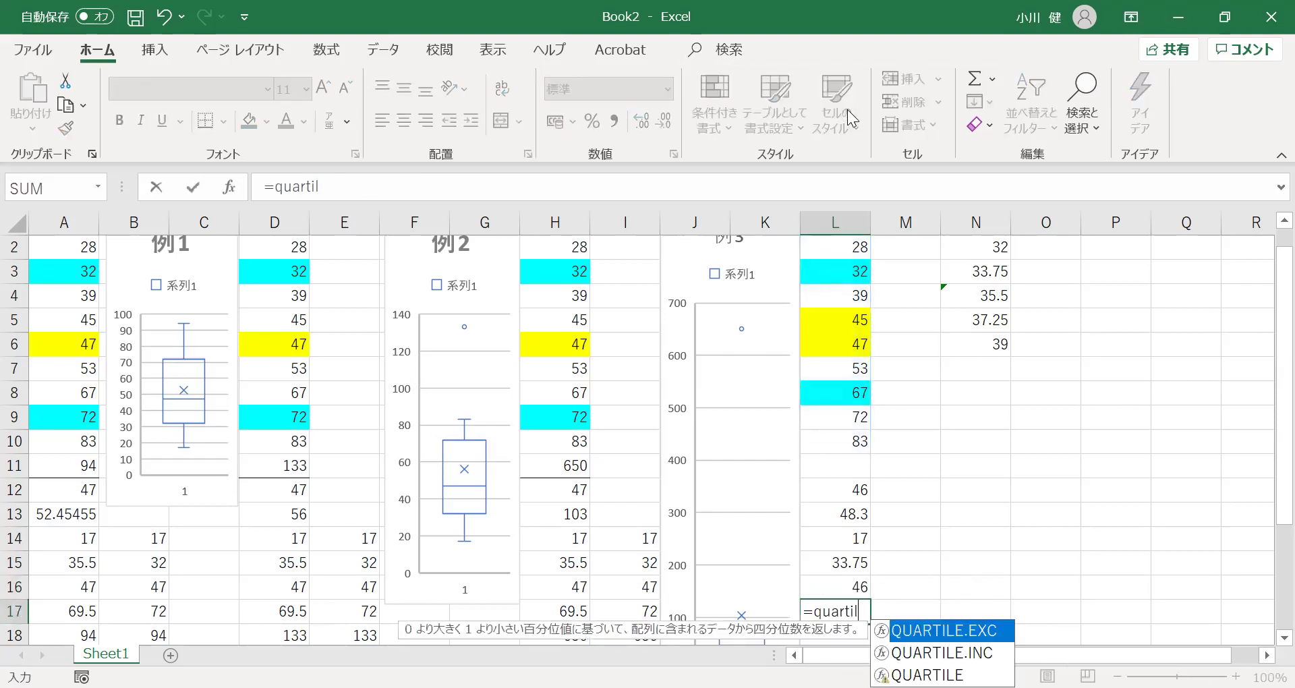
text(e.inc(L1:L)
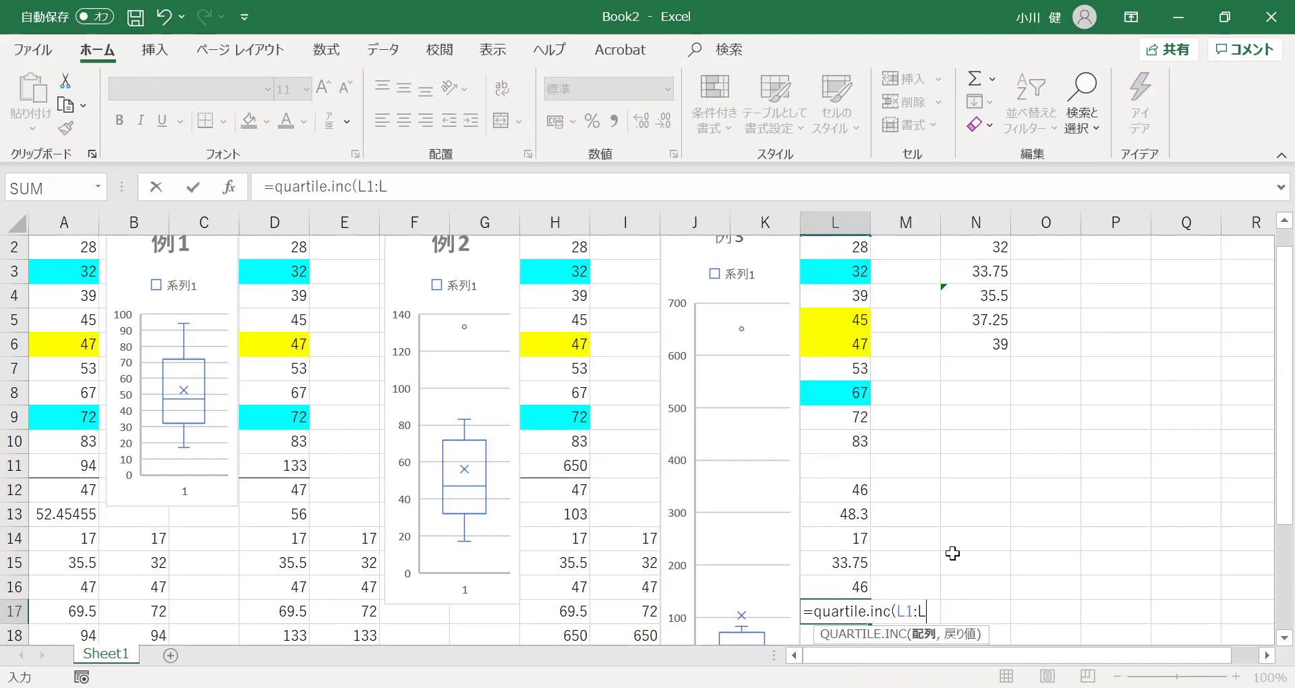
text(10,3))
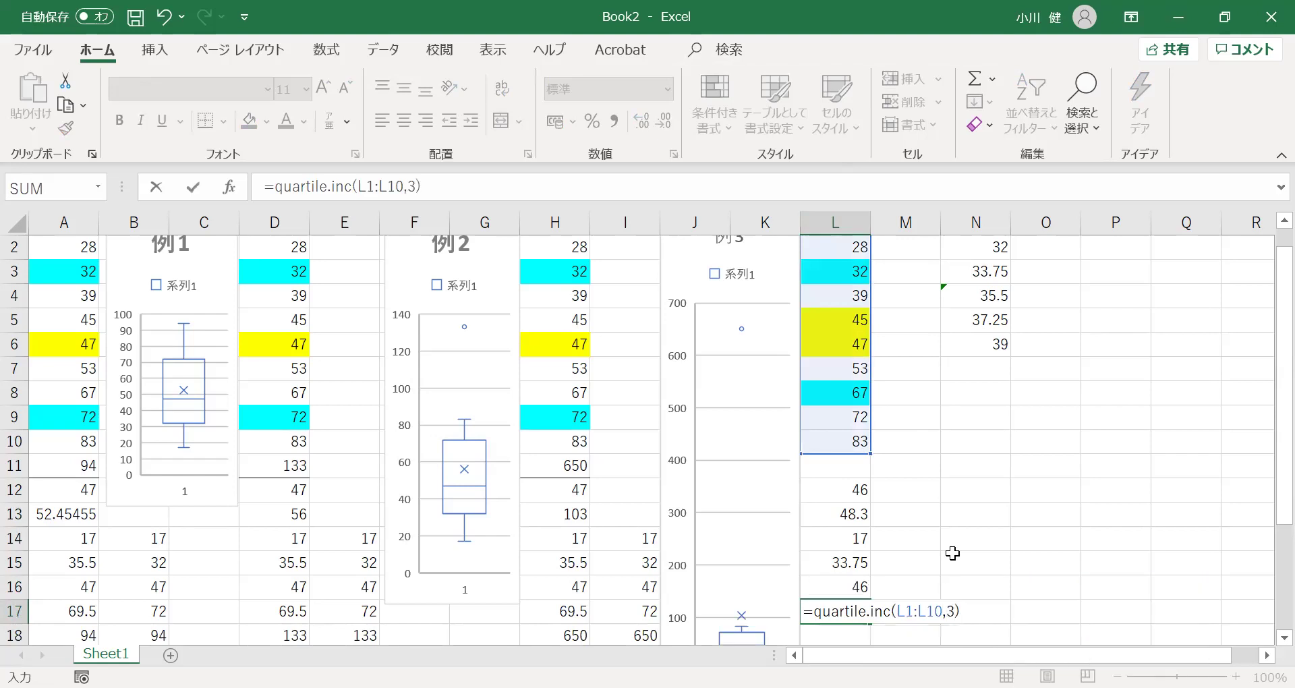
key(Return)
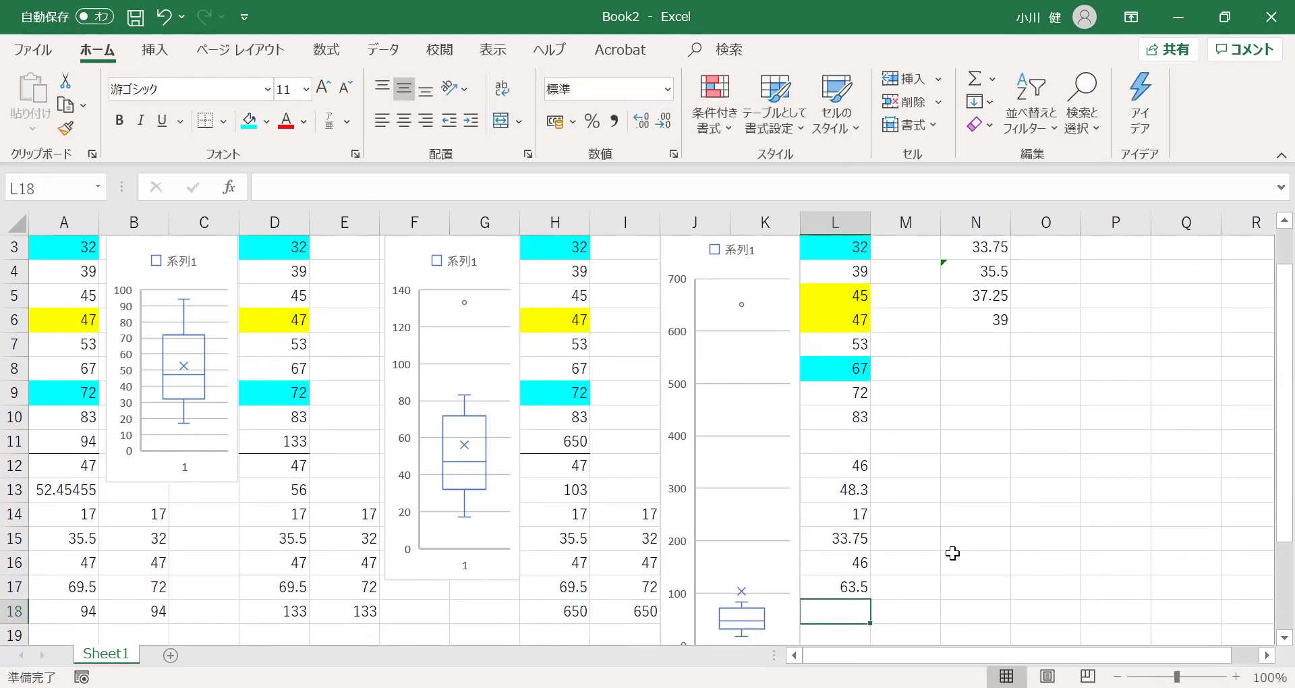
Calculate the position of the third quartile among ten values in cell O1 with the formula =(3*10+1)/4.
key(Down)
key(Up)
key(Up)
key(Up)
key(Up)
key(Up)
key(Up)
key(Up)
key(Up)
key(Up)
key(Up)
key(Up)
key(Up)
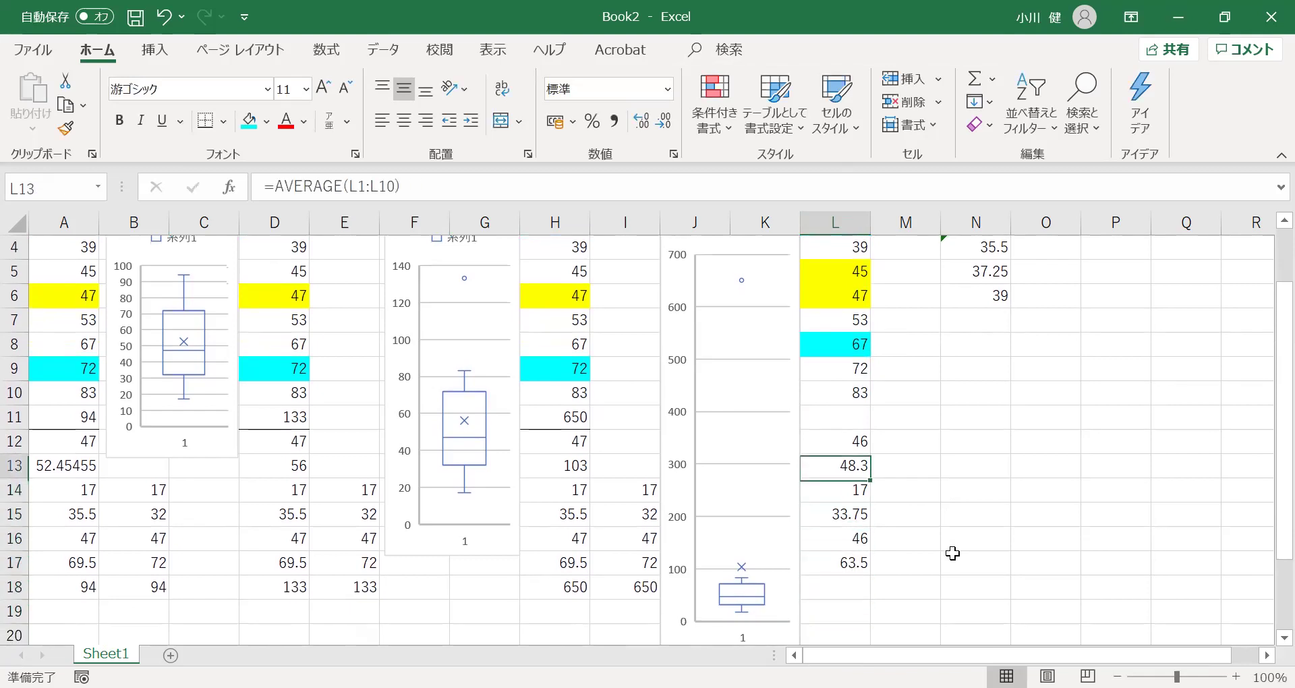
key(Up)
key(Up)
key(Up)
key(Up)
key(Up)
key(Up)
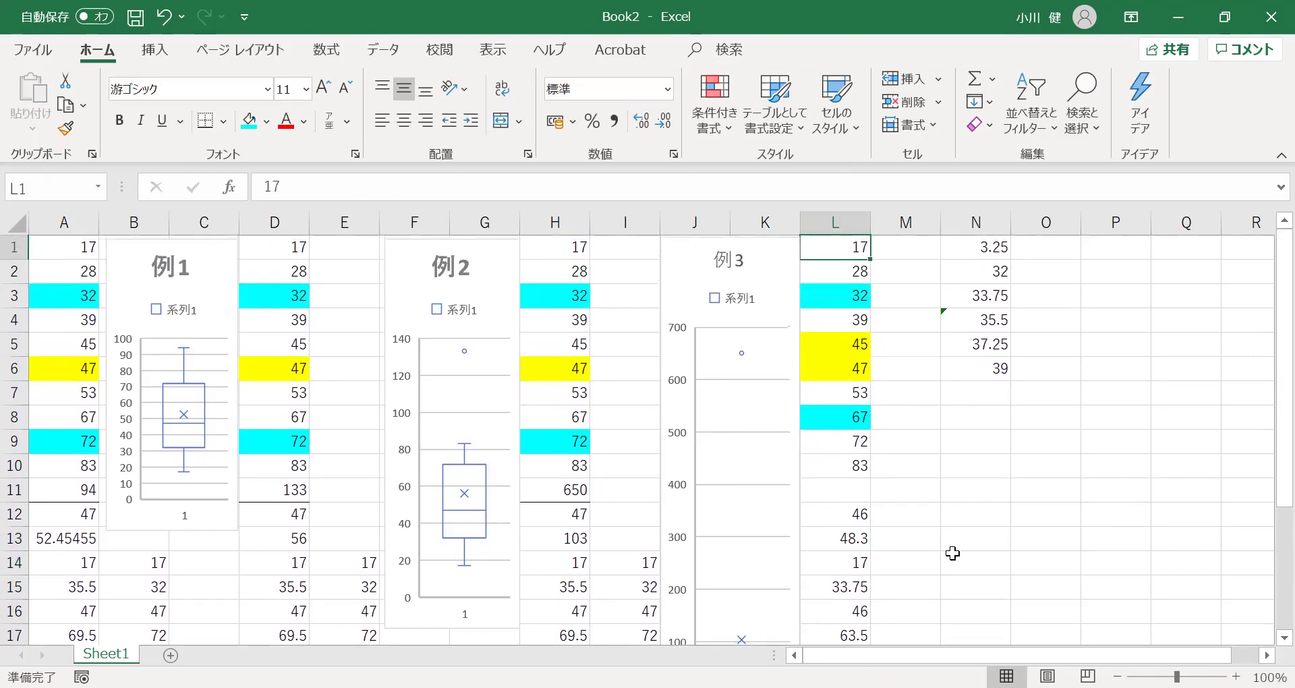
key(Right)
key(Right)
key(Right)
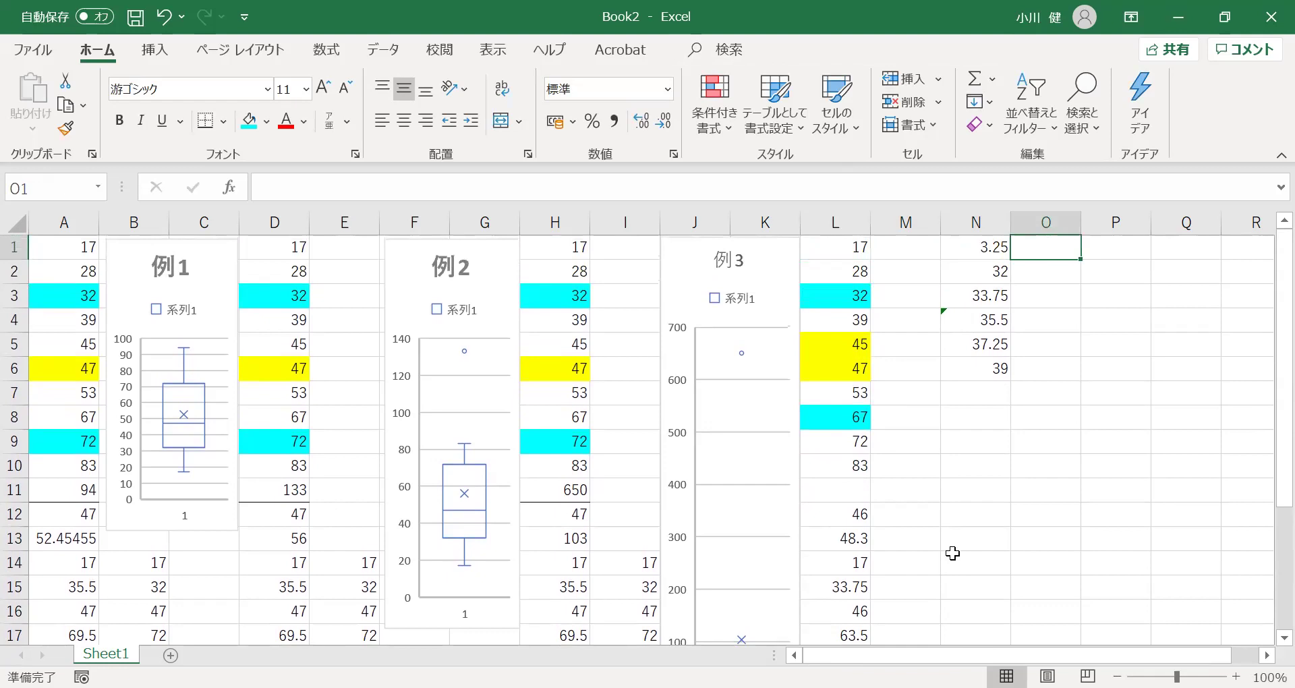
text(=()
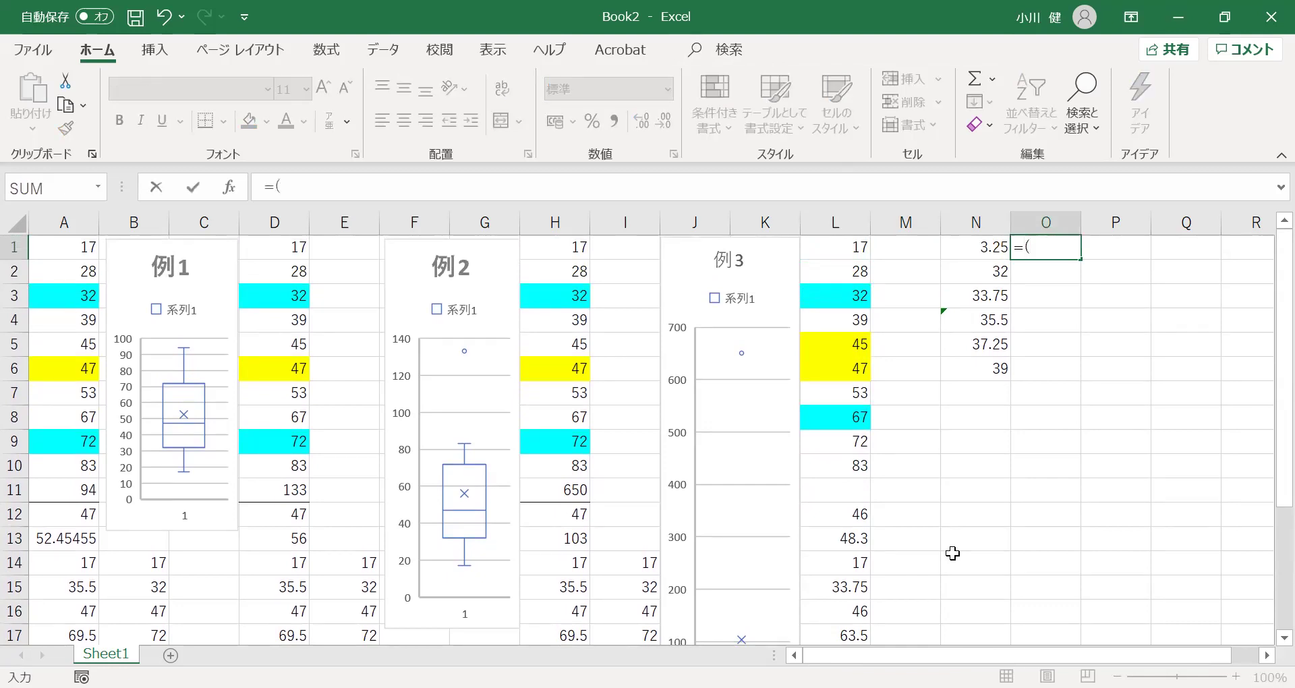
text(3*10+1)/4)
key(Return)
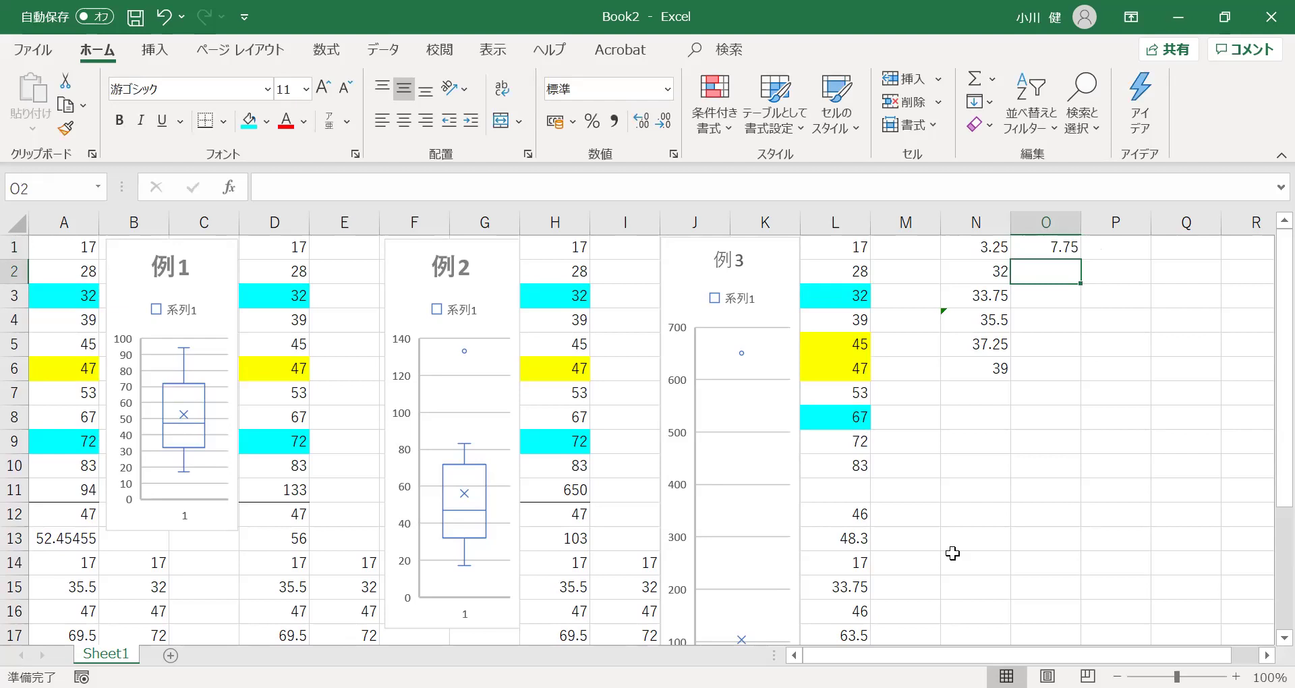
Enter the seventh and eighth data values as interpolation endpoints, 53 in cell O2 and 67 in cell O6.
key(Down)
key(Down)
key(Down)
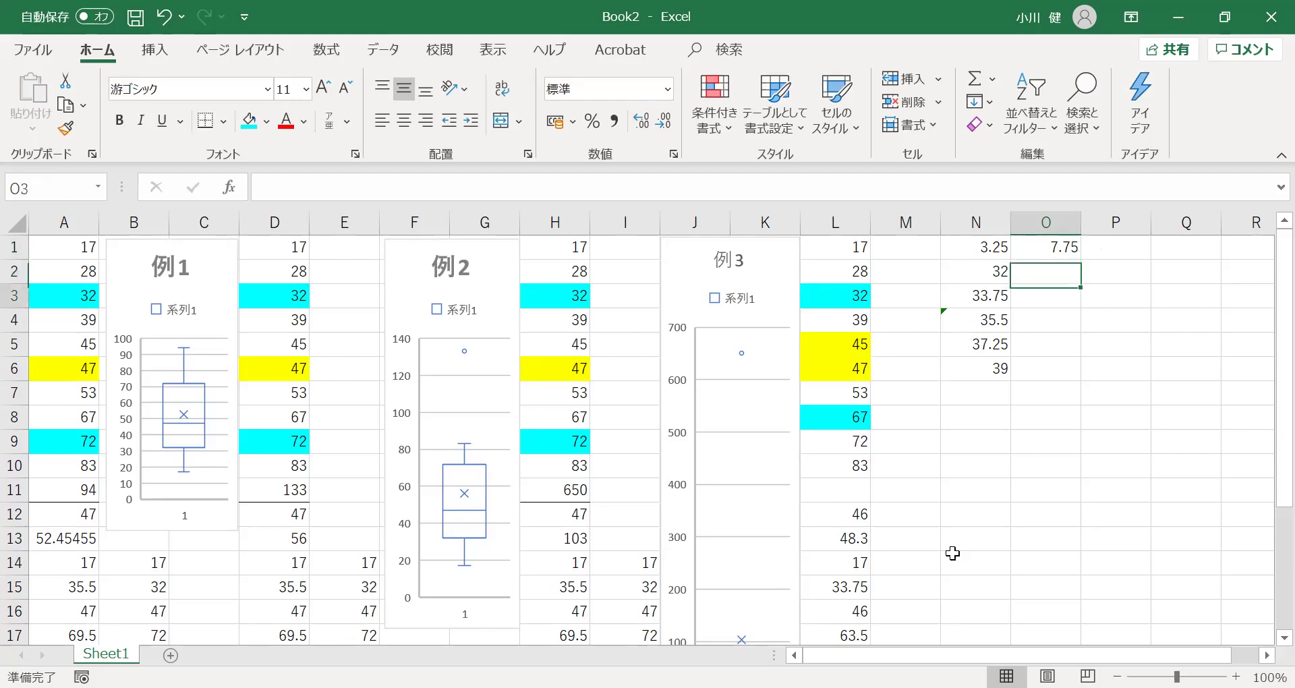
key(Up)
key(Up)
key(Up)
key(Up)
key(Down)
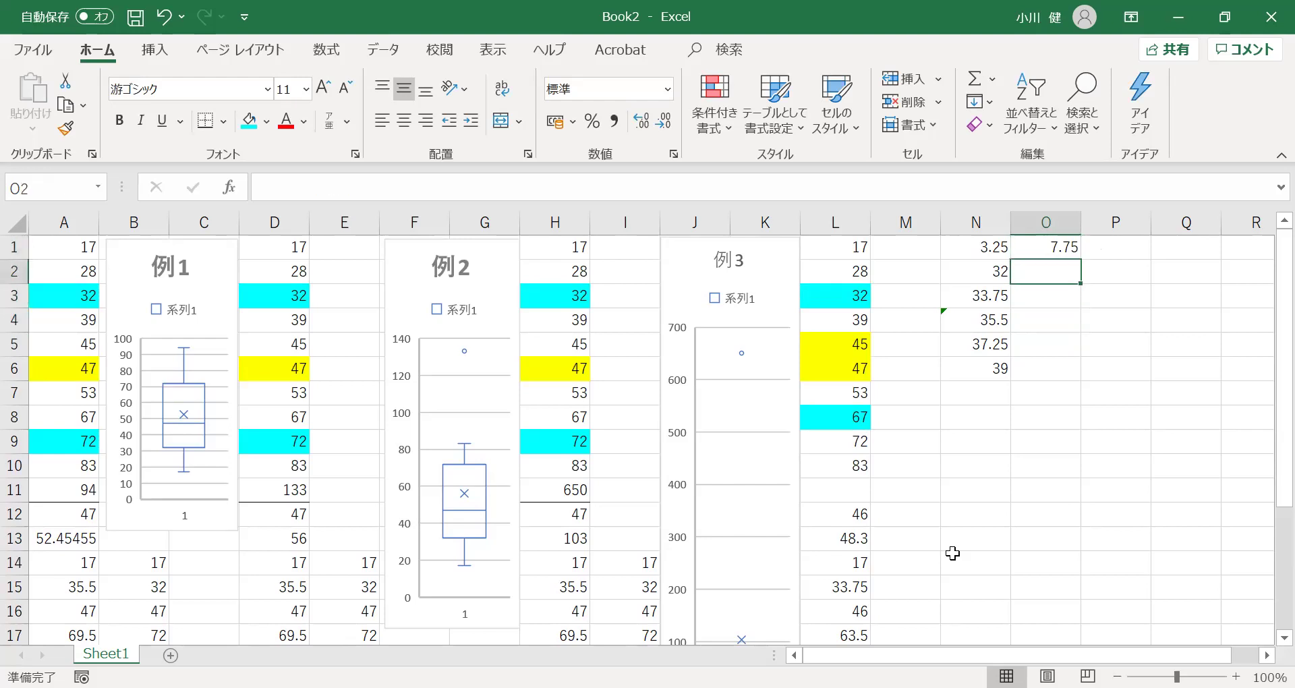
text(53)
key(Return)
key(Down)
key(Down)
key(Down)
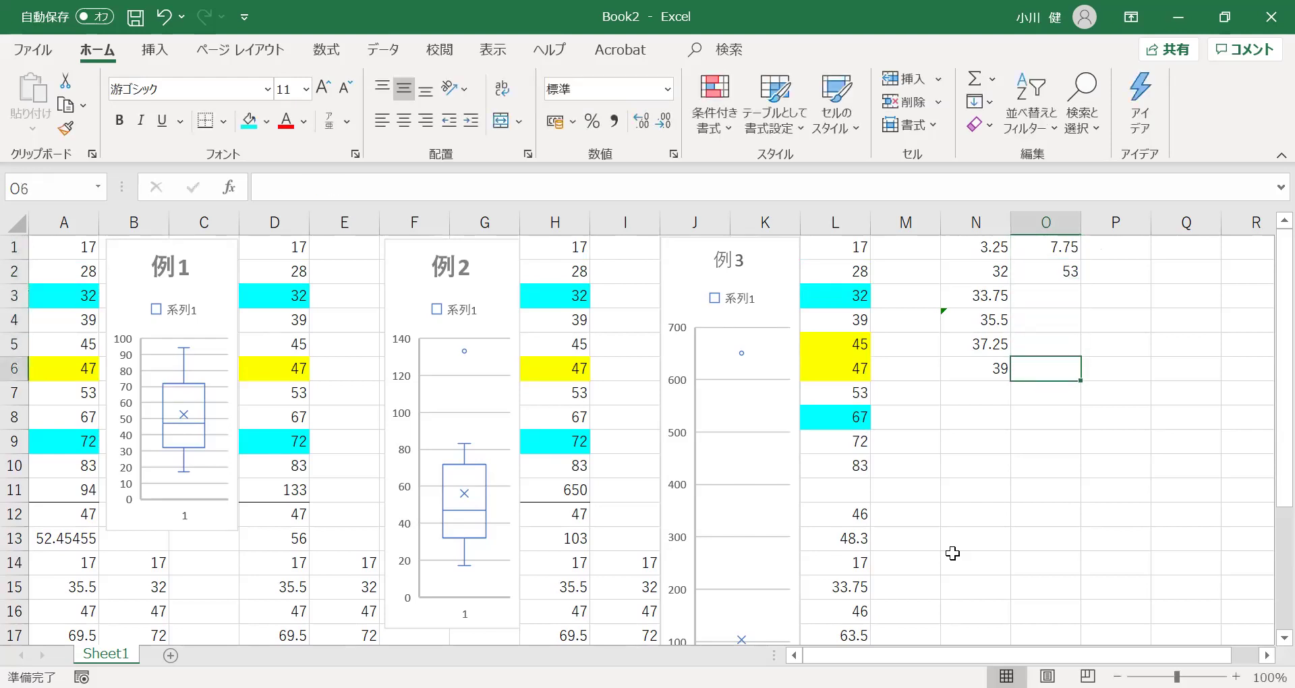
text(67)
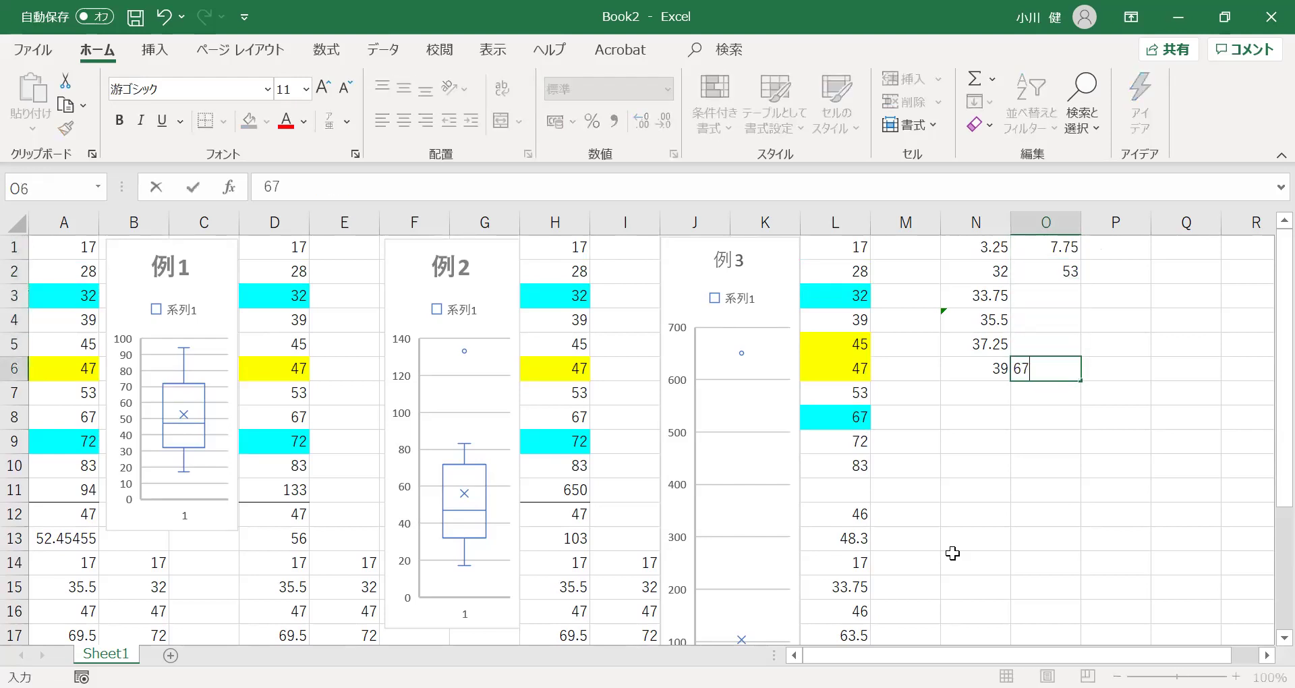
key(Return)
Calculate the midpoint between the two endpoints in cell O4 with the formula =(O2+O6)/2.
key(Up)
key(Up)
key(Up)
text(=)
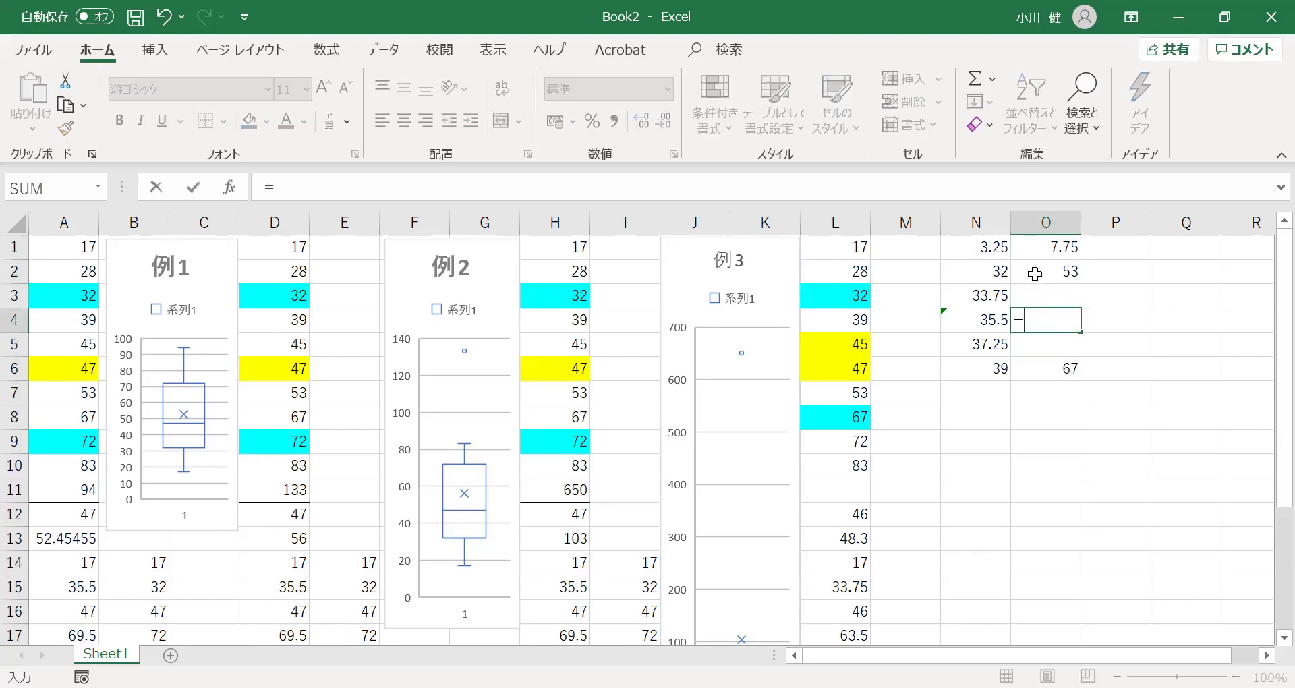
text(()
click(1036, 274)
text(+)
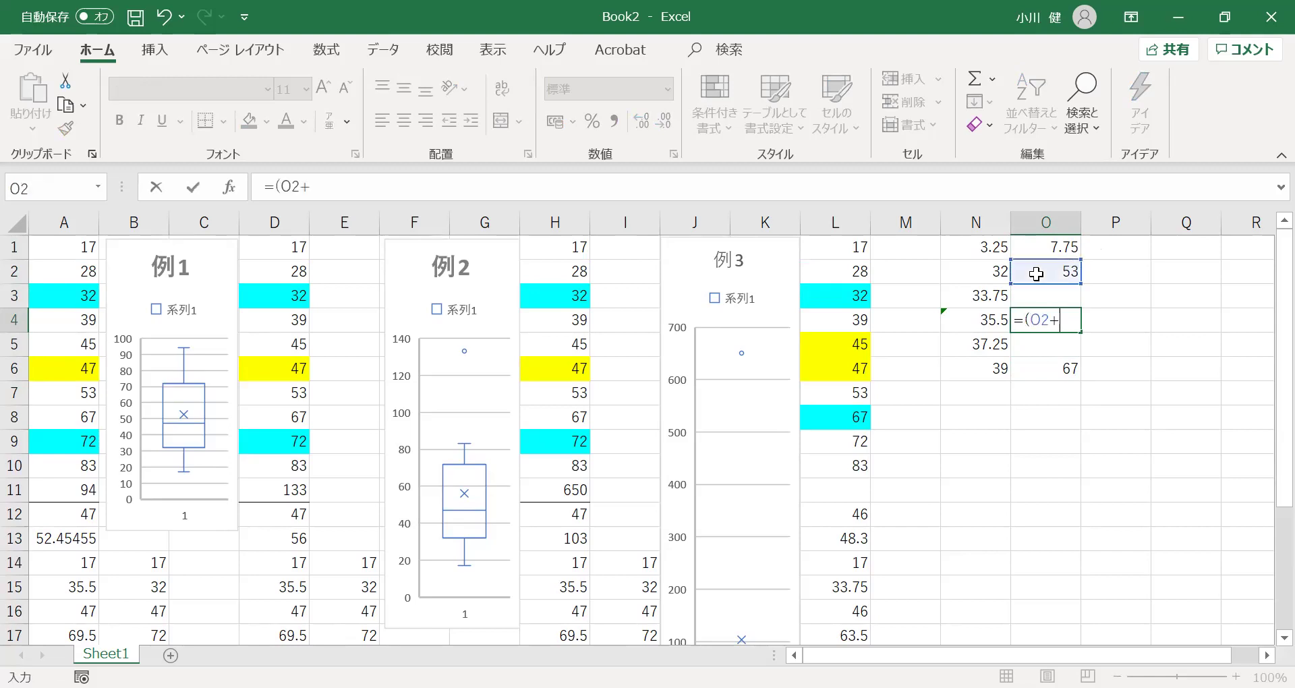
click(1056, 371)
text()/)
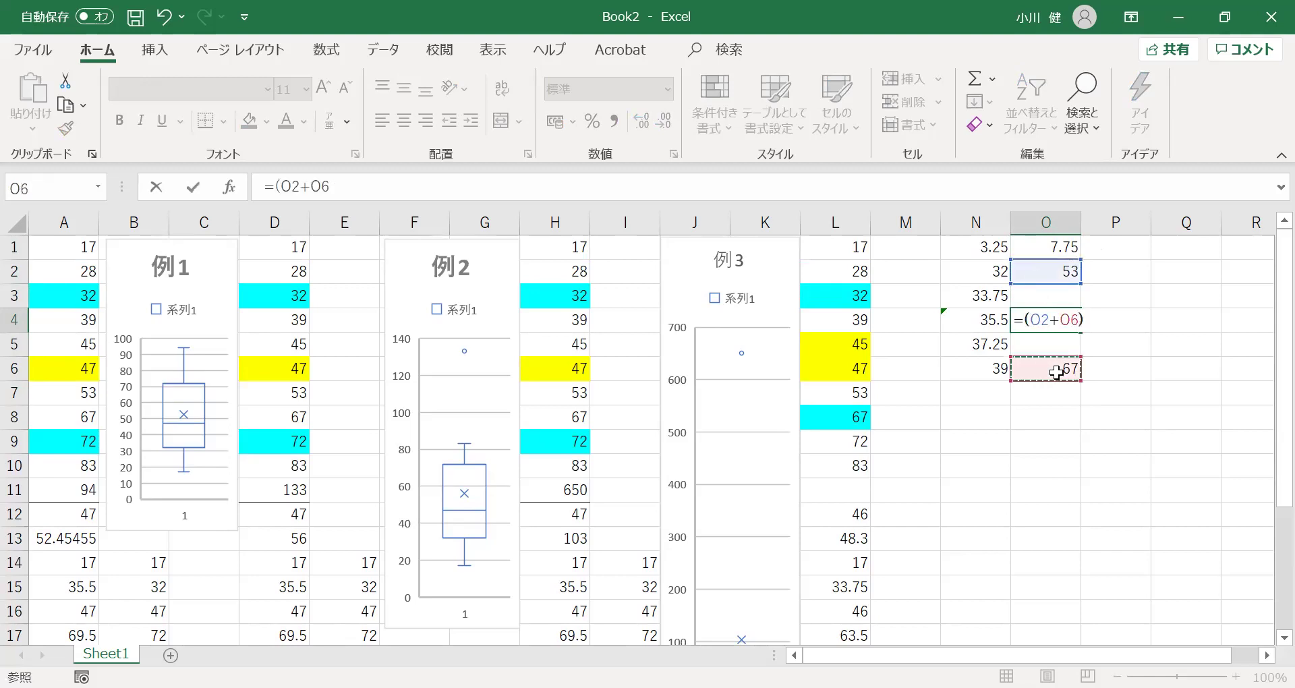
text(2)
key(Return)
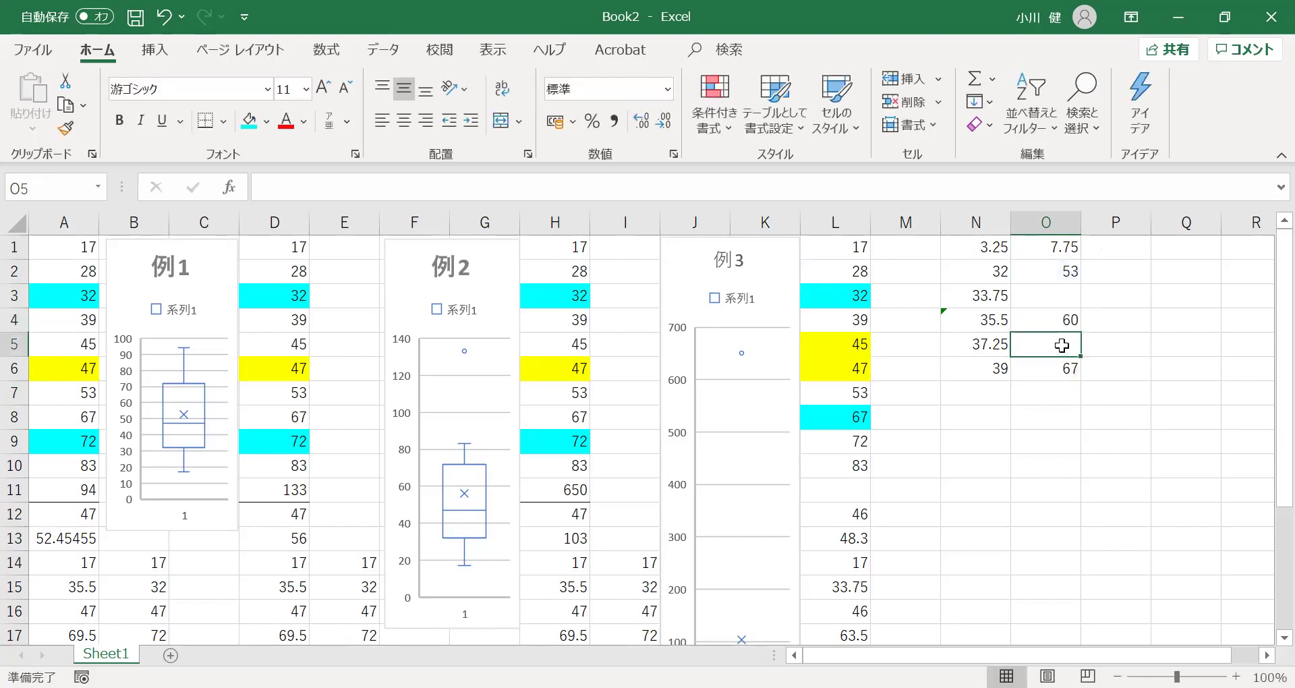
Calculate the three-quarter point in cell O5 with the formula =(O4+O6)/2.
text(=()
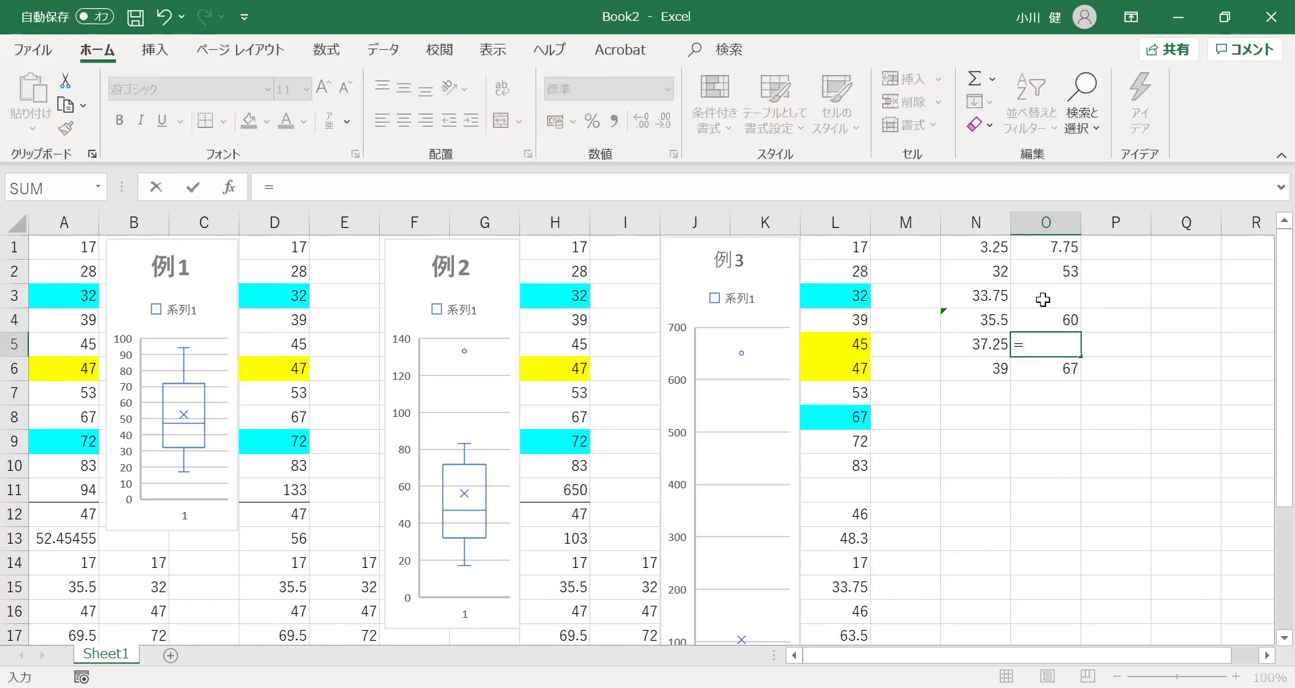
click(1063, 319)
text(+)
click(1063, 371)
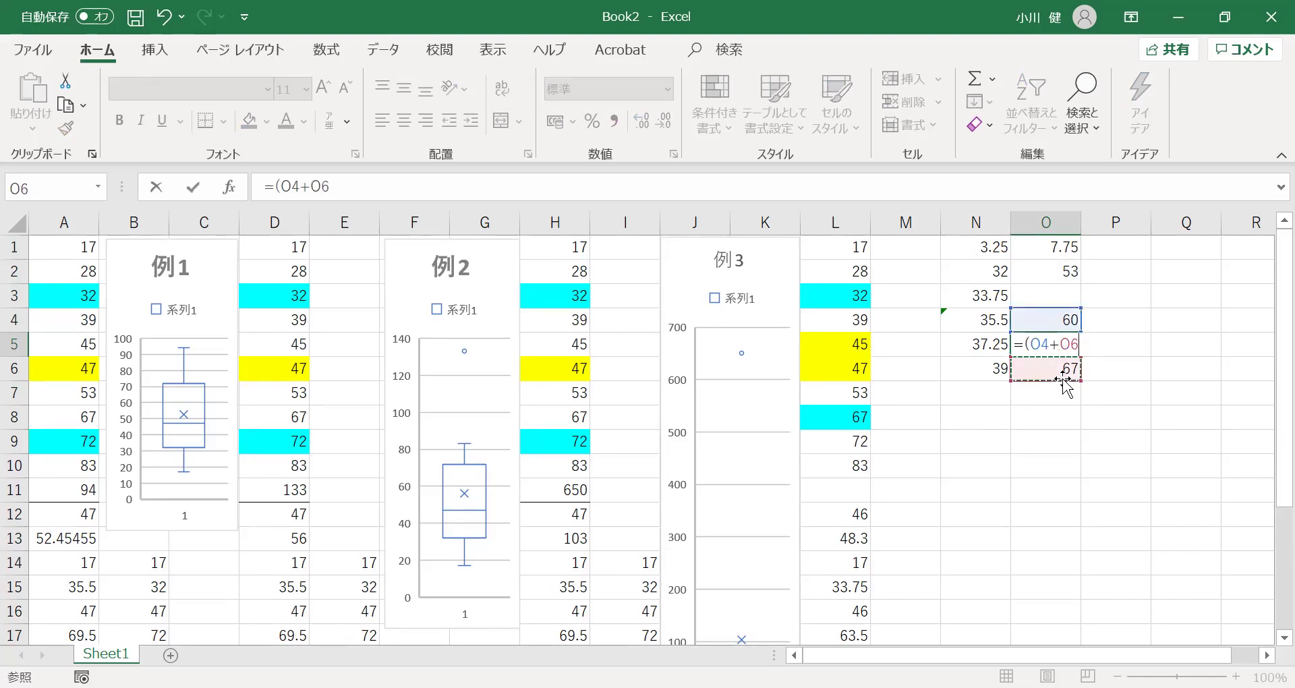
text()/2)
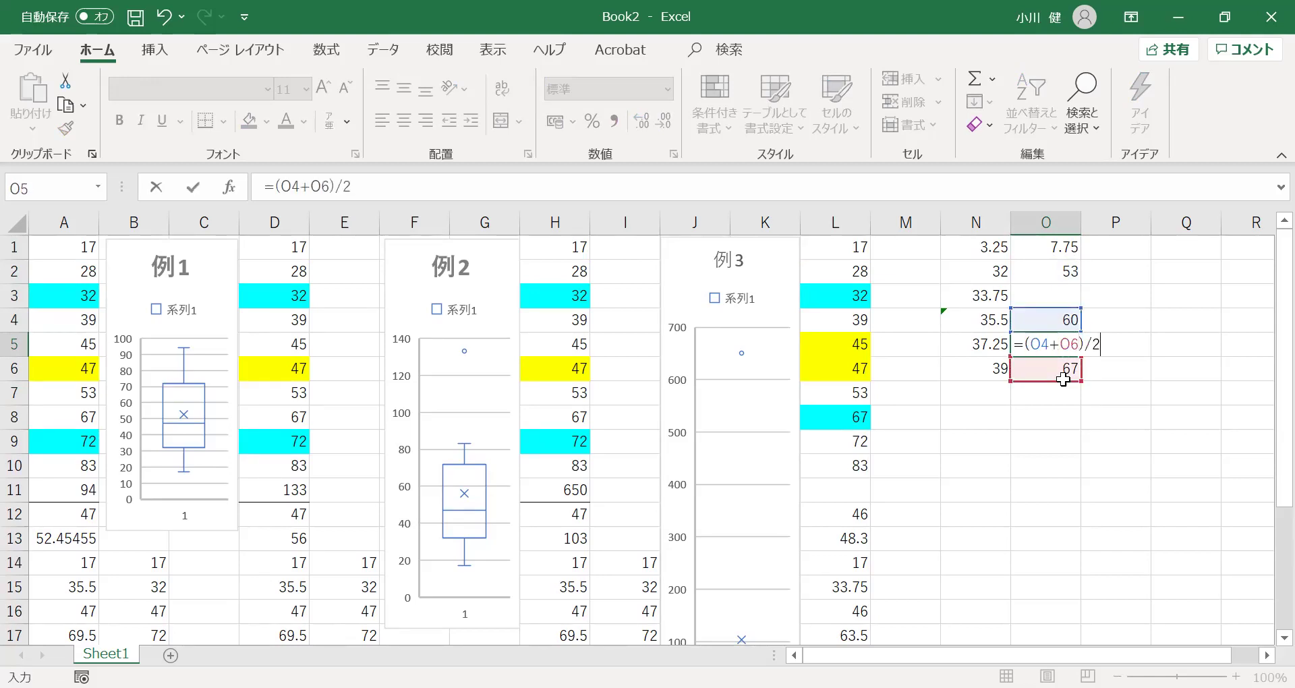
key(Return)
Calculate the one-quarter point in cell O3 with the formula =(O2+O4)/2.
click(1053, 294)
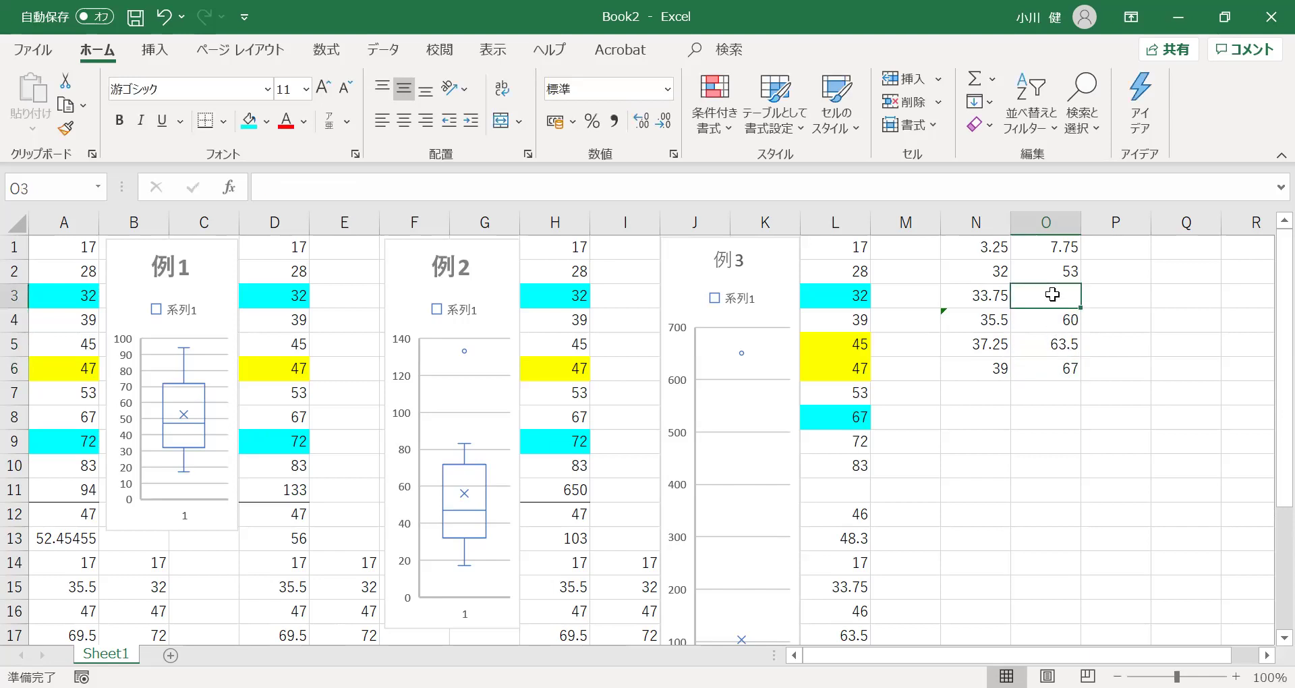
text(=)
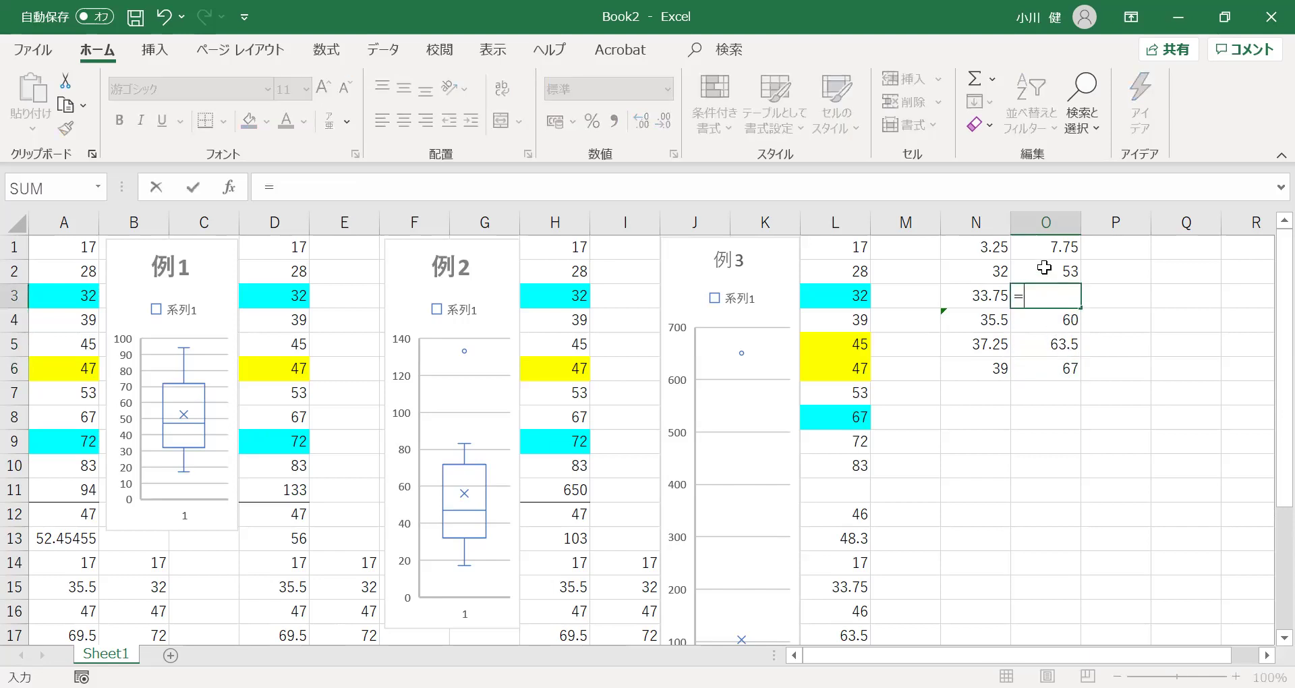
text(()
click(1044, 271)
text(+)
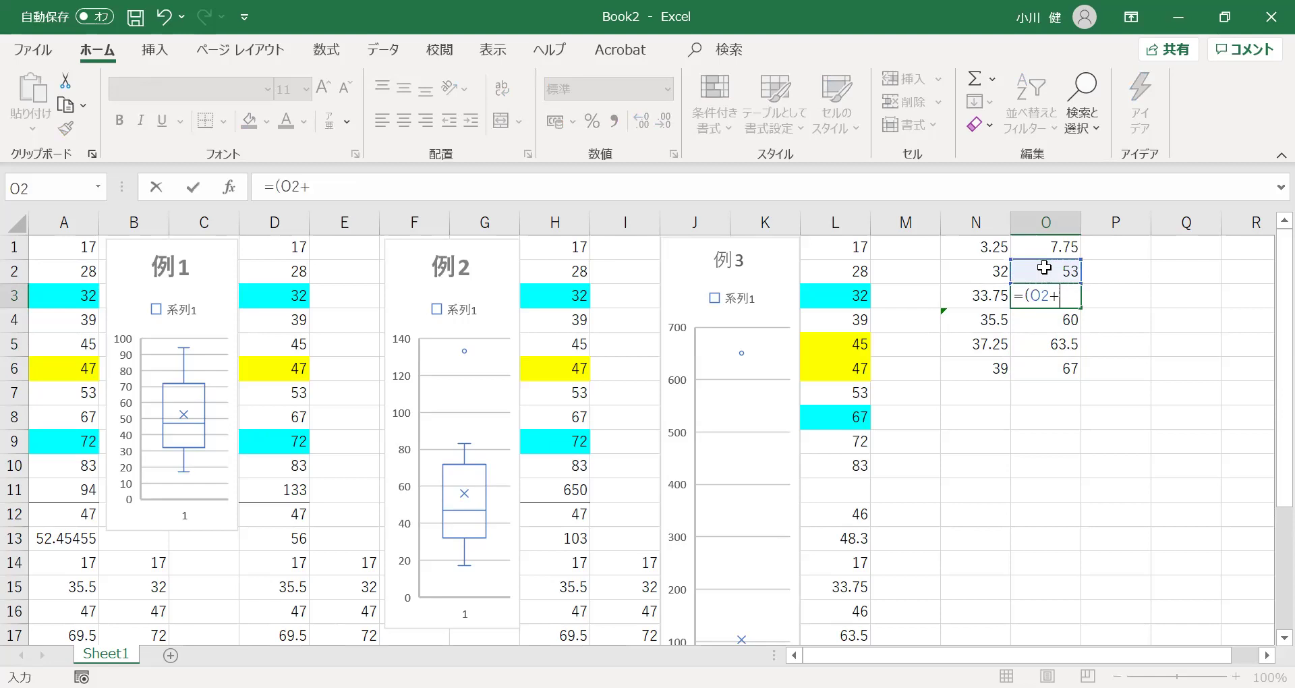
click(1050, 323)
text()/)
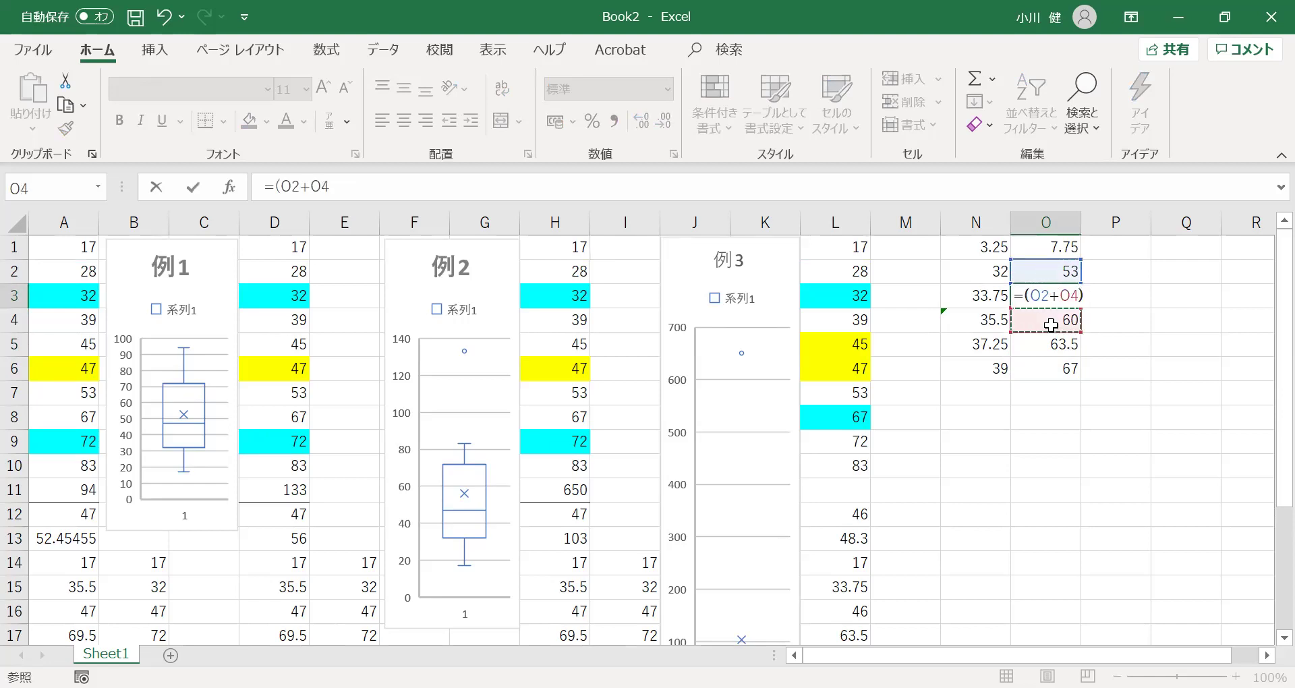
text(2)
key(Return)
Review the quartile position in O1 against the interpolated points in O2:O6, ending on the three-quarter point in O5.
key(Return)
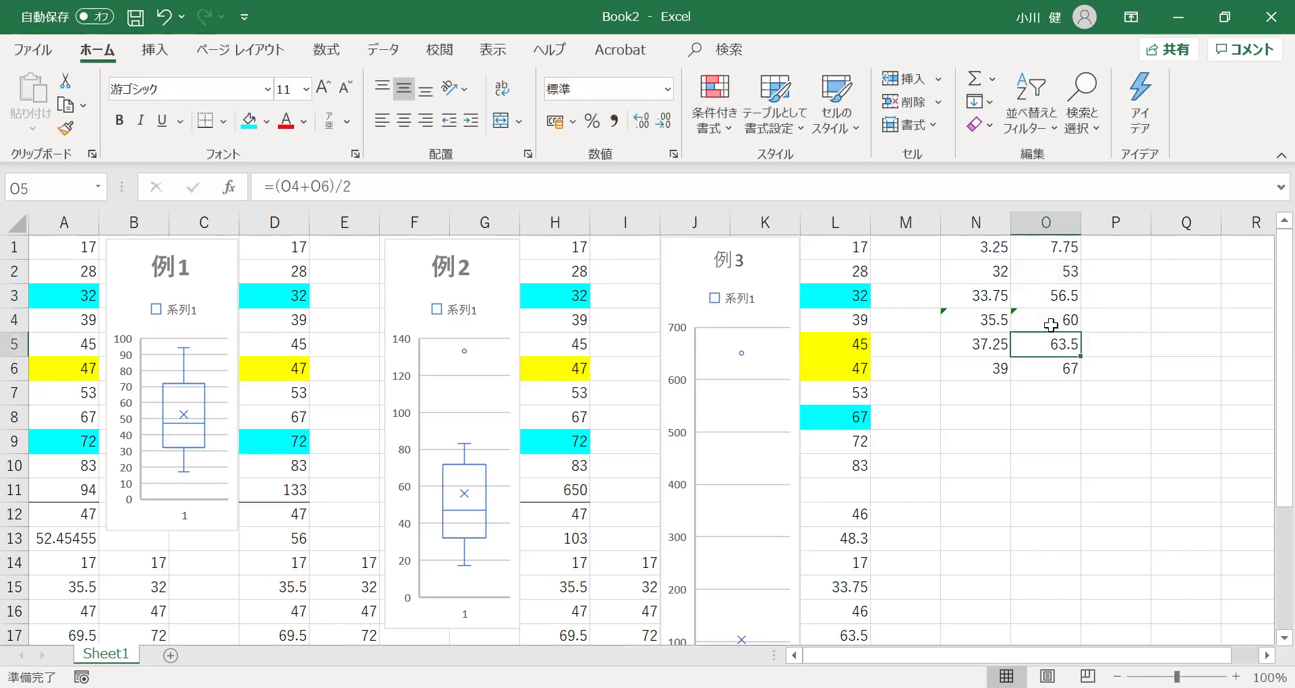
key(Return)
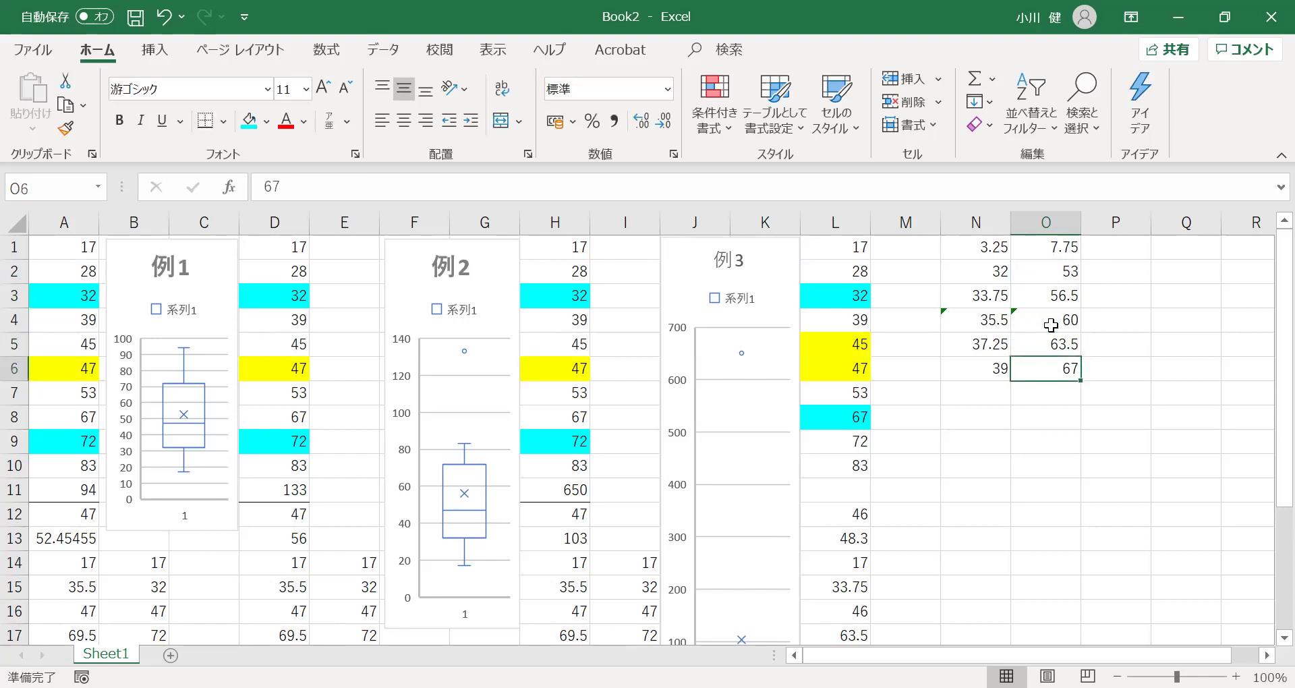
key(Up)
key(Up)
key(Up)
key(Up)
key(Up)
key(Down)
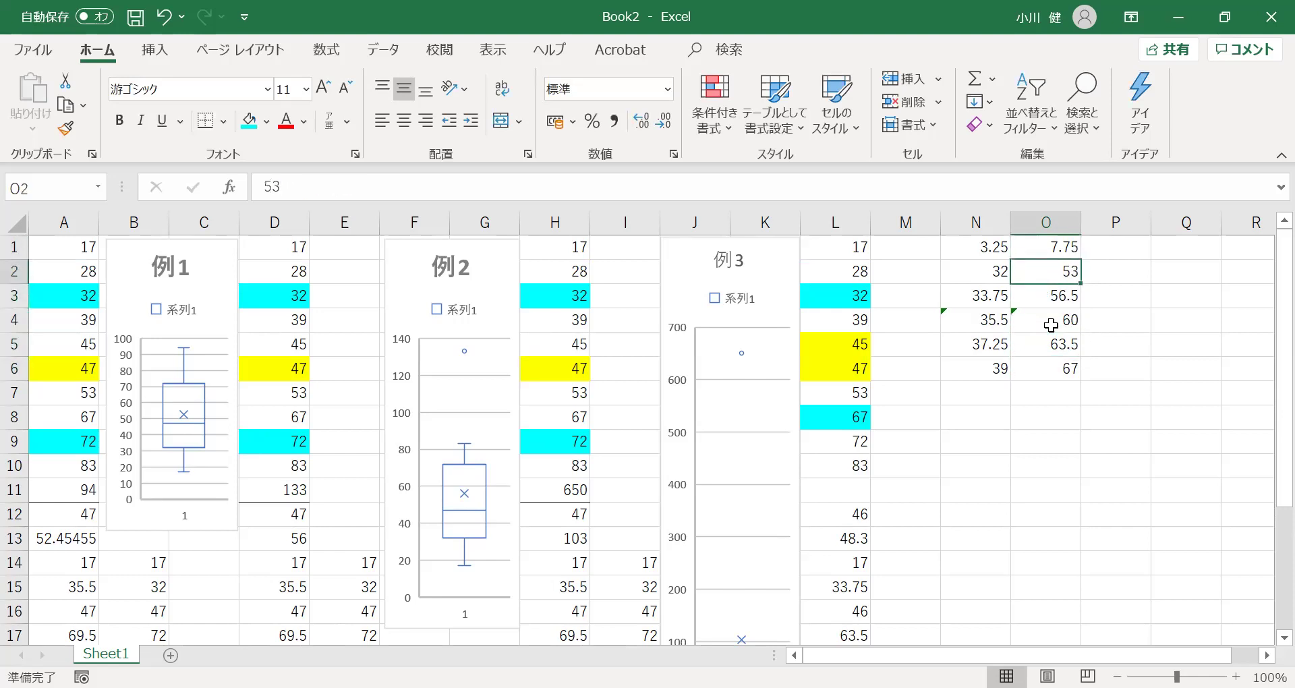
key(Down)
key(Down)
key(Down)
key(Down)
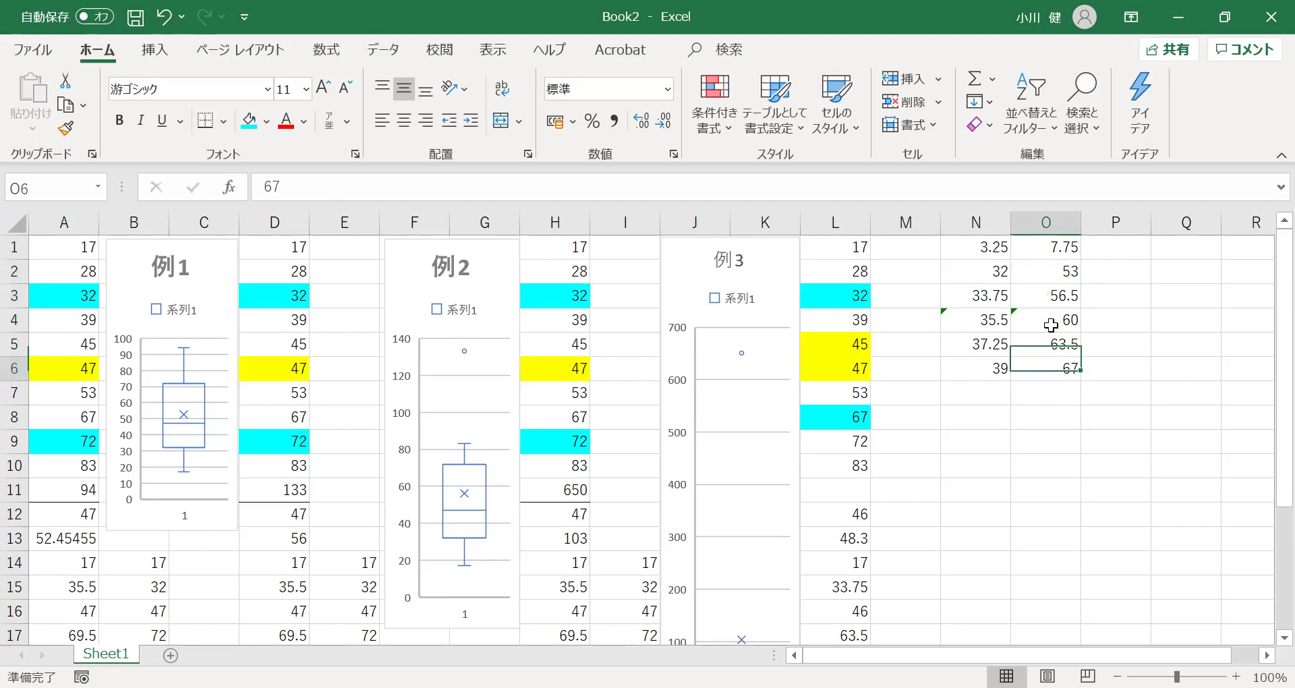
key(Up)
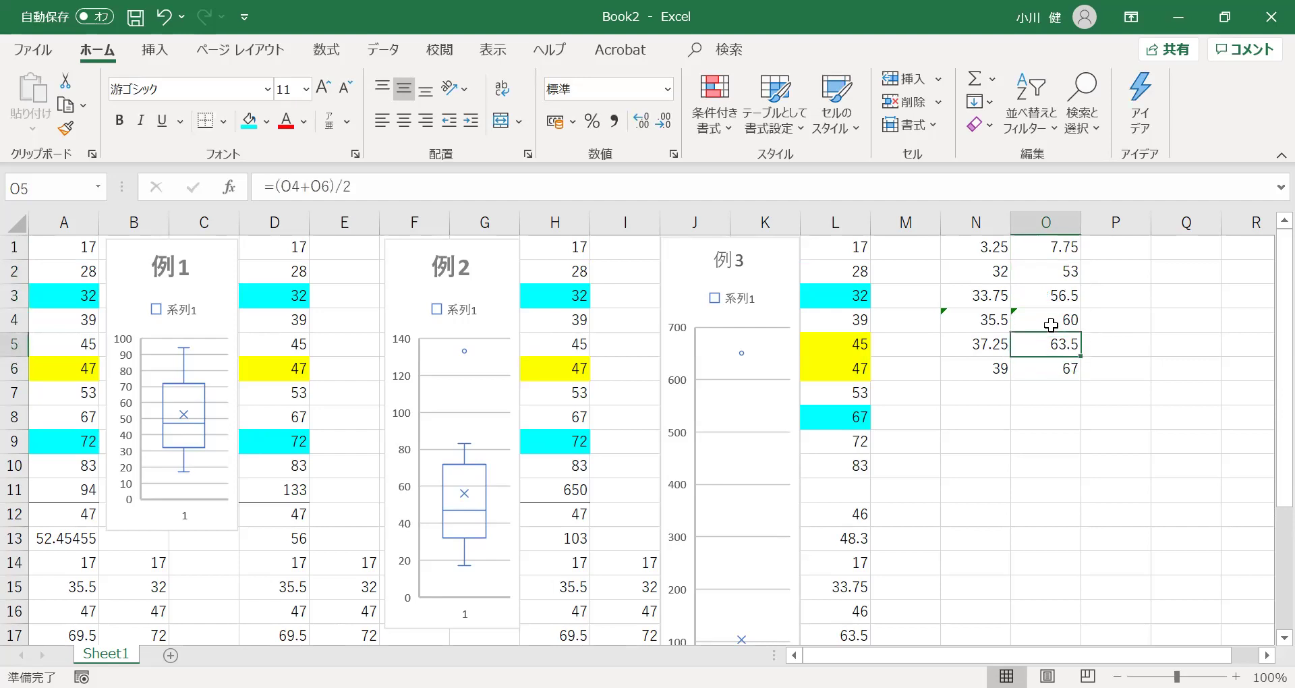
key(Up)
key(Up)
key(Down)
key(Down)
key(Down)
key(Up)
Calculate the maximum of the ten values in cell L18 with the formula =QUARTILE.INC(L1:L10,4).
key(Down)
key(Down)
key(Down)
key(Down)
key(Down)
key(Down)
key(Down)
key(Down)
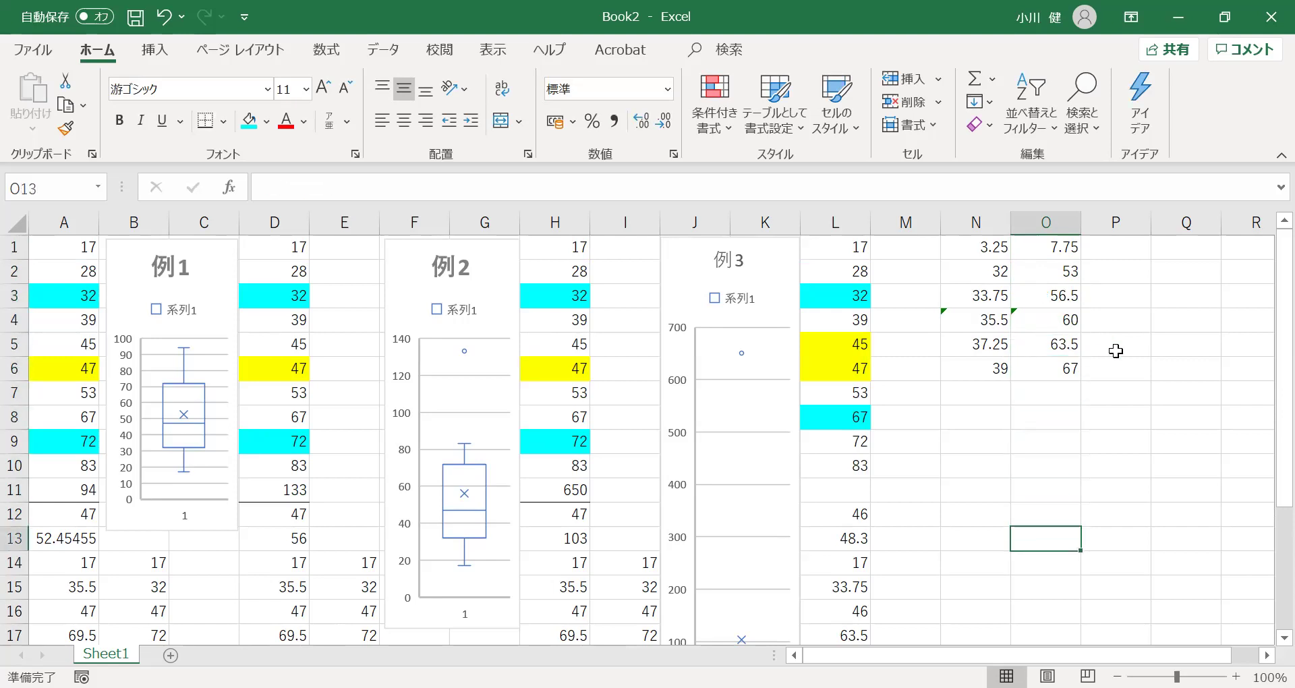
key(Left)
key(Left)
key(Left)
key(Down)
key(Down)
key(Down)
key(Down)
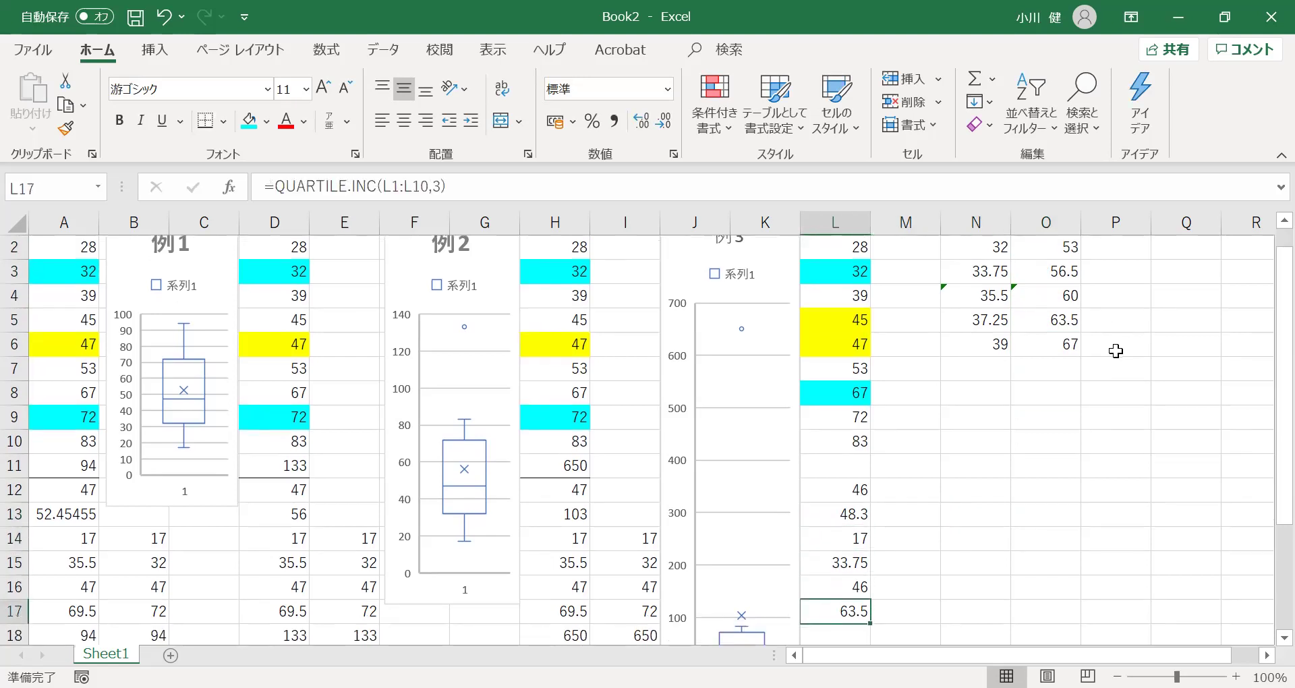
key(Down)
text(=)
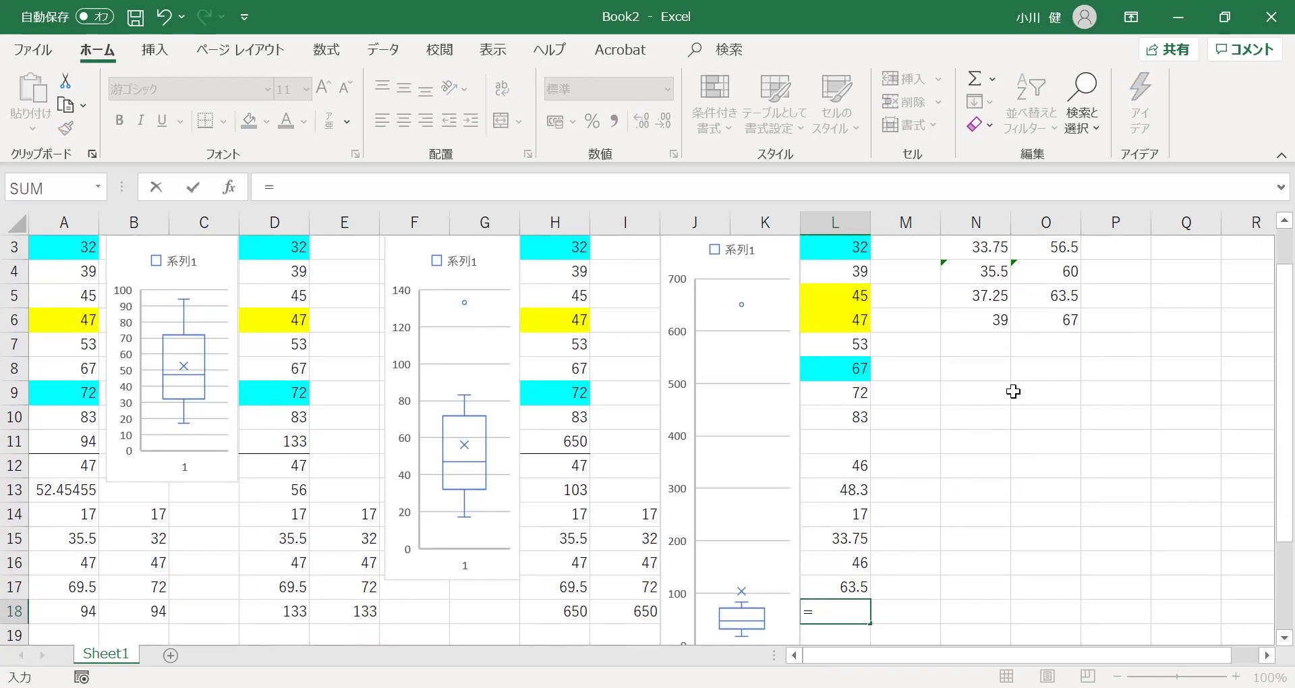
text( quartil)
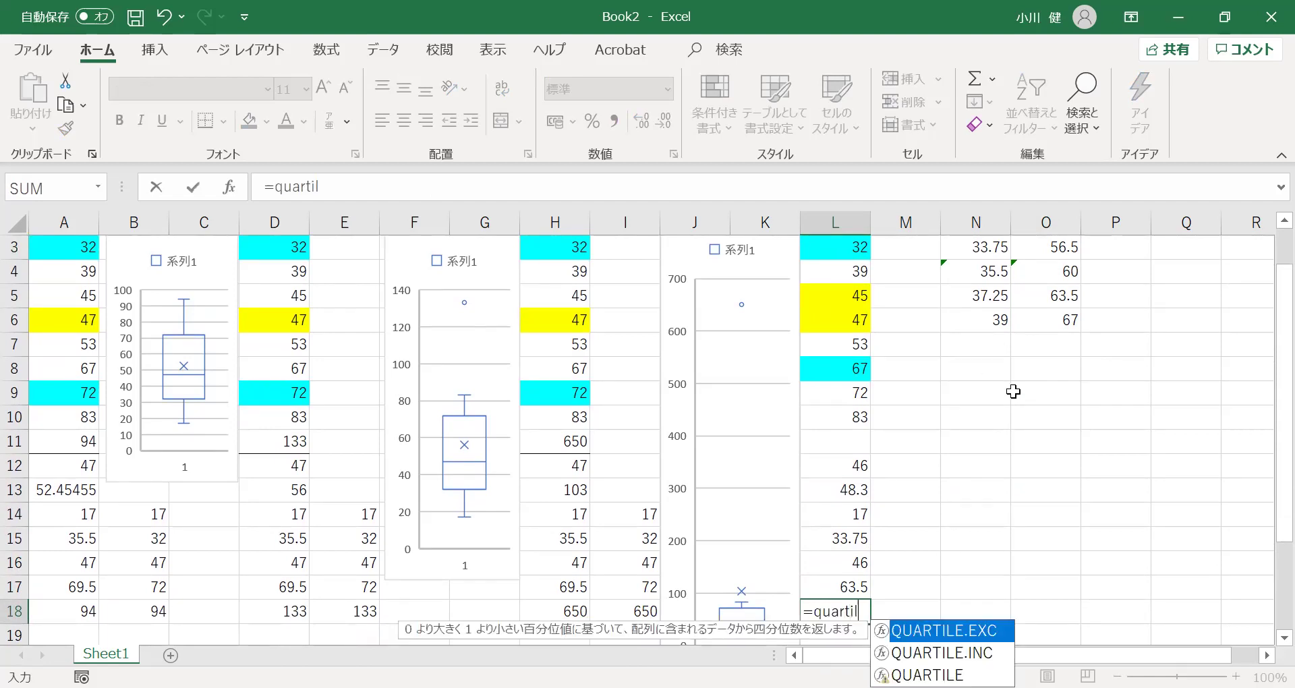
text(e.)
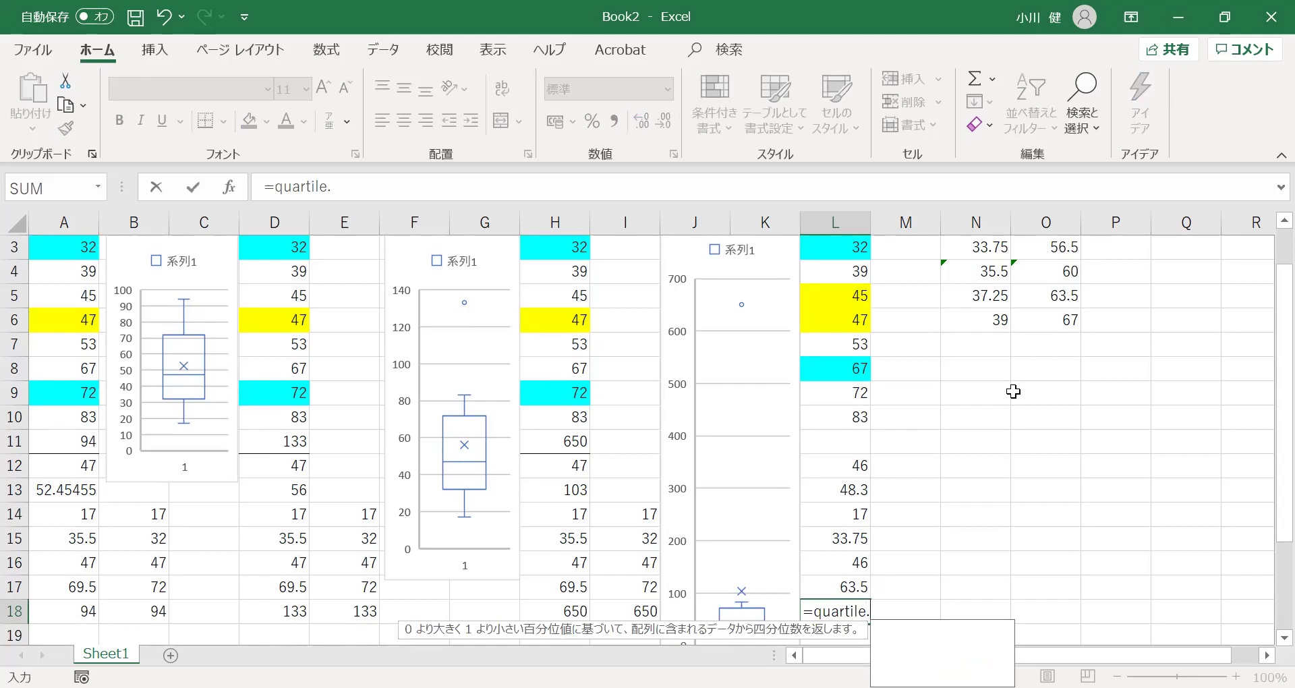
text(inc()
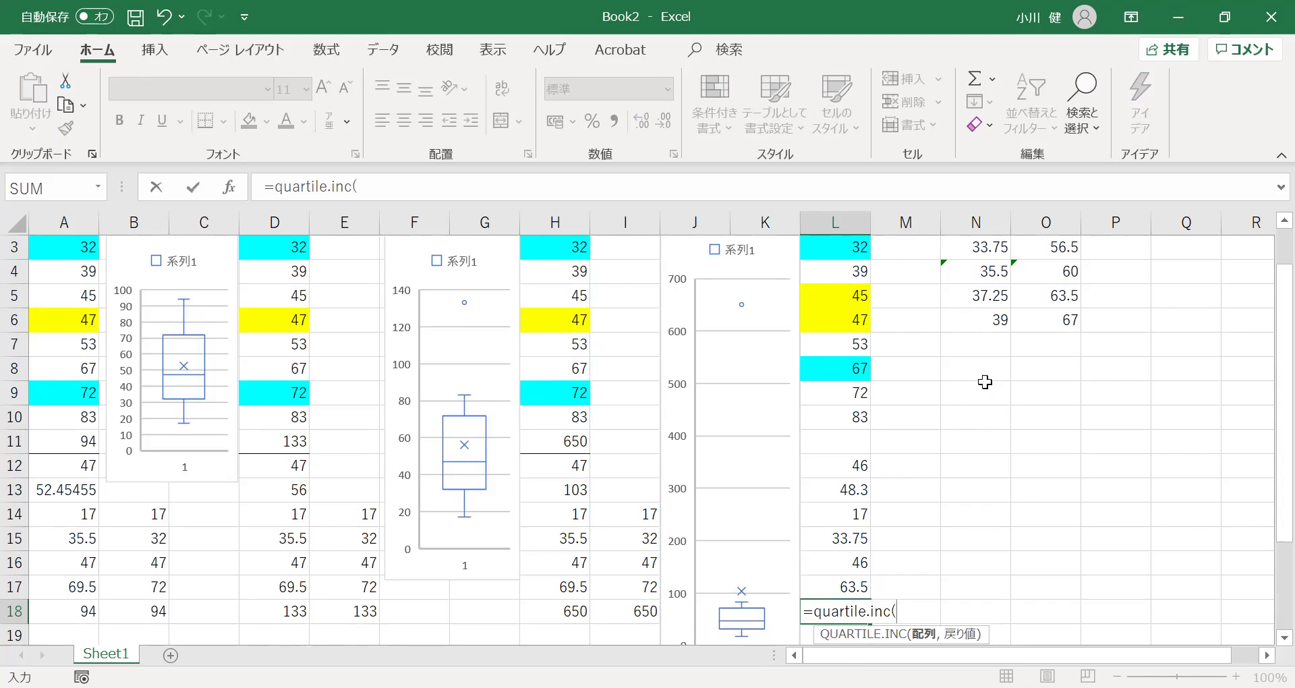
text(L1:L10,4))
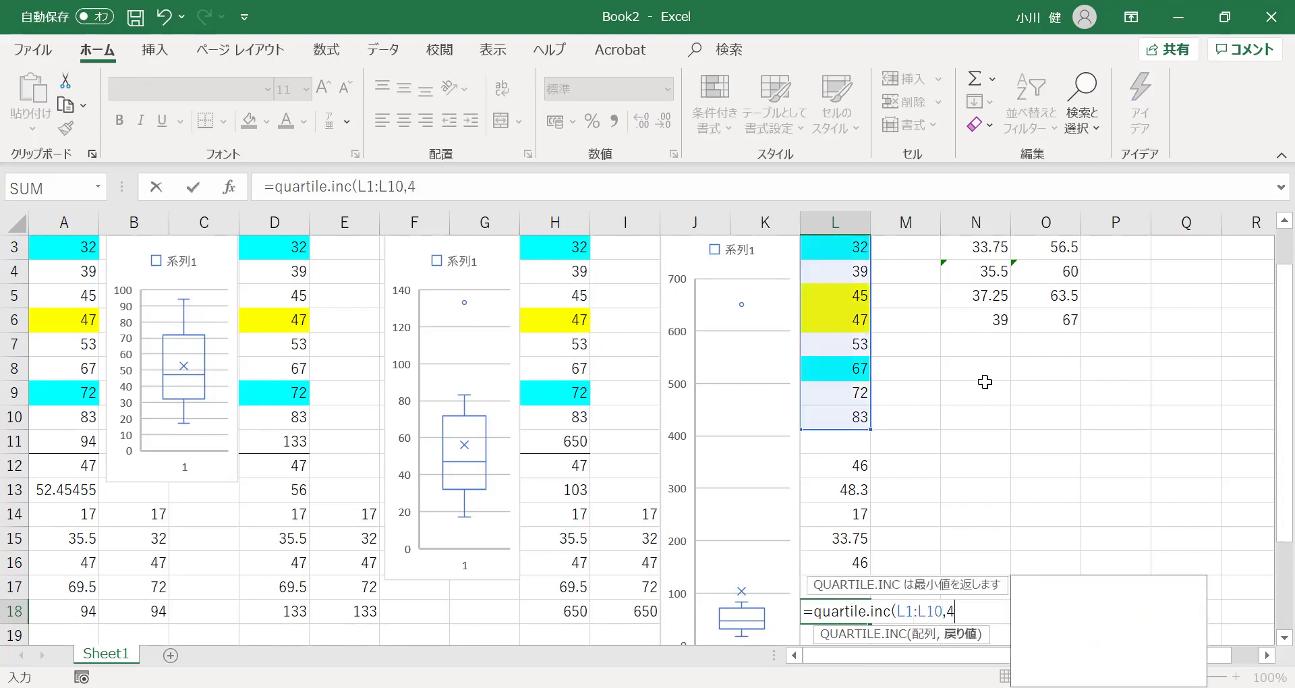
key(Return)
Calculate the minimum of the ten values in cell M14 with the formula =MIN(L1:L10).
key(Up)
key(Up)
key(Up)
key(Up)
key(Up)
key(Up)
key(Up)
key(Up)
key(Down)
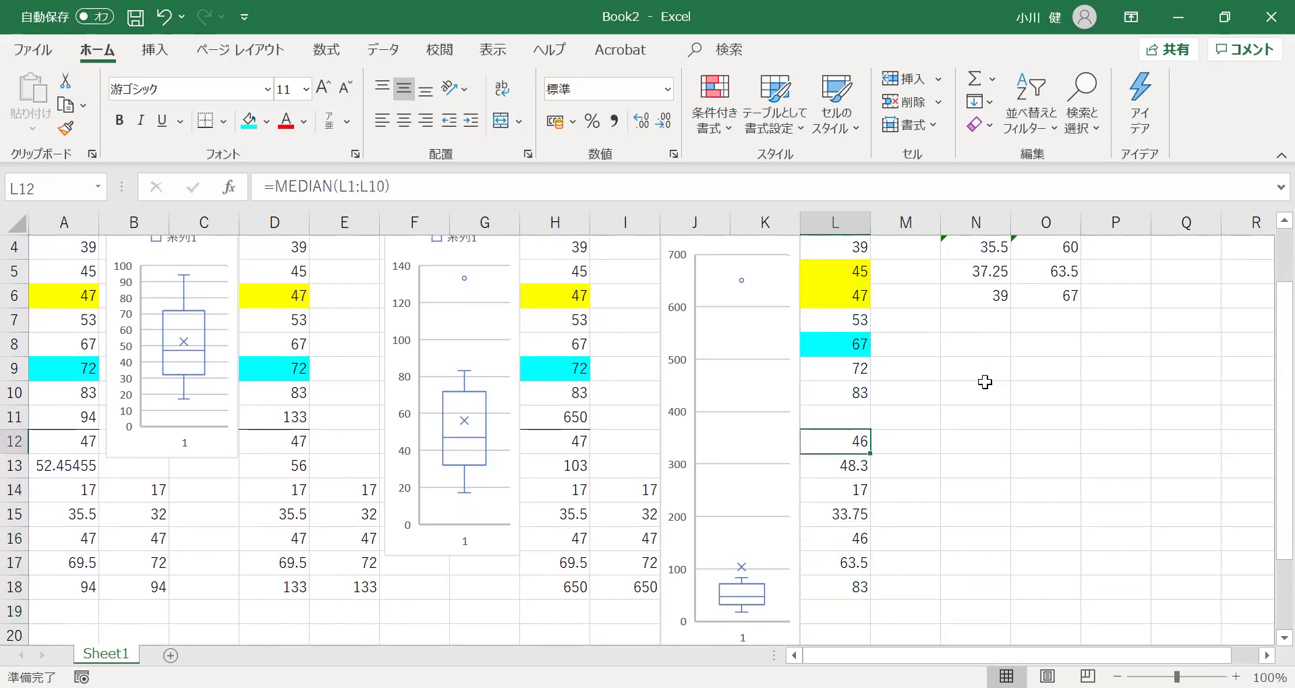
key(Down)
key(Down)
key(Right)
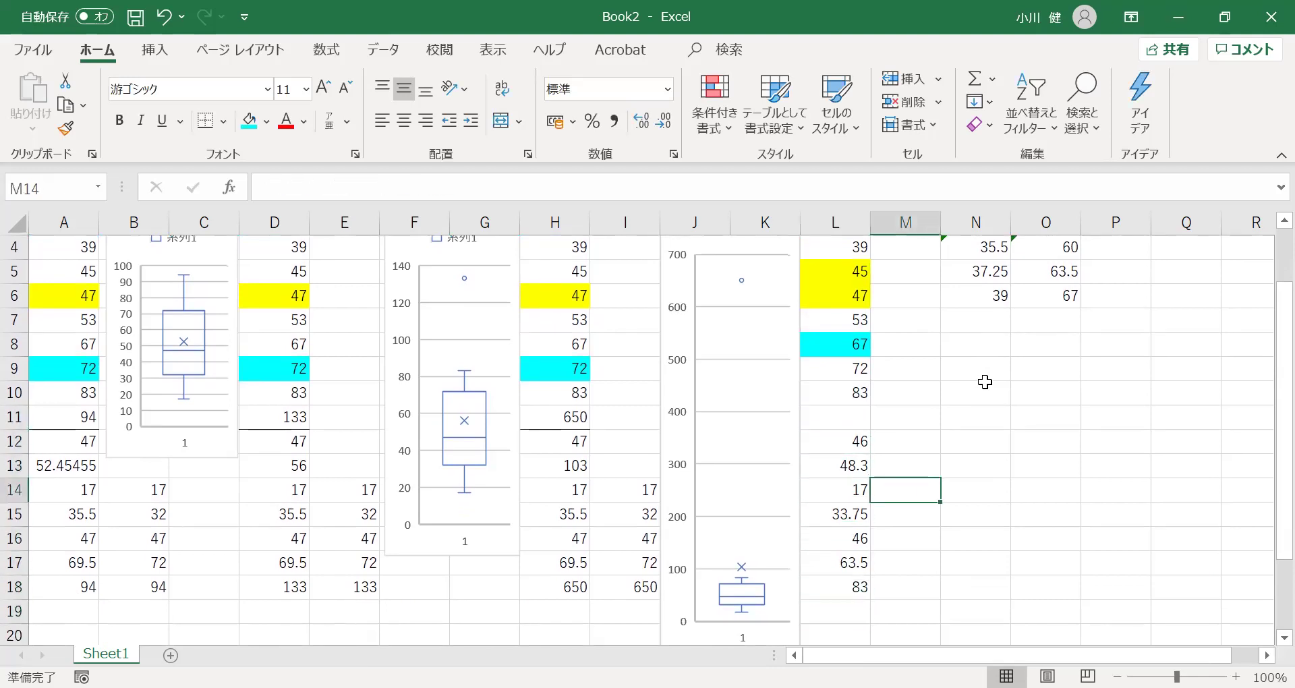
text(=m)
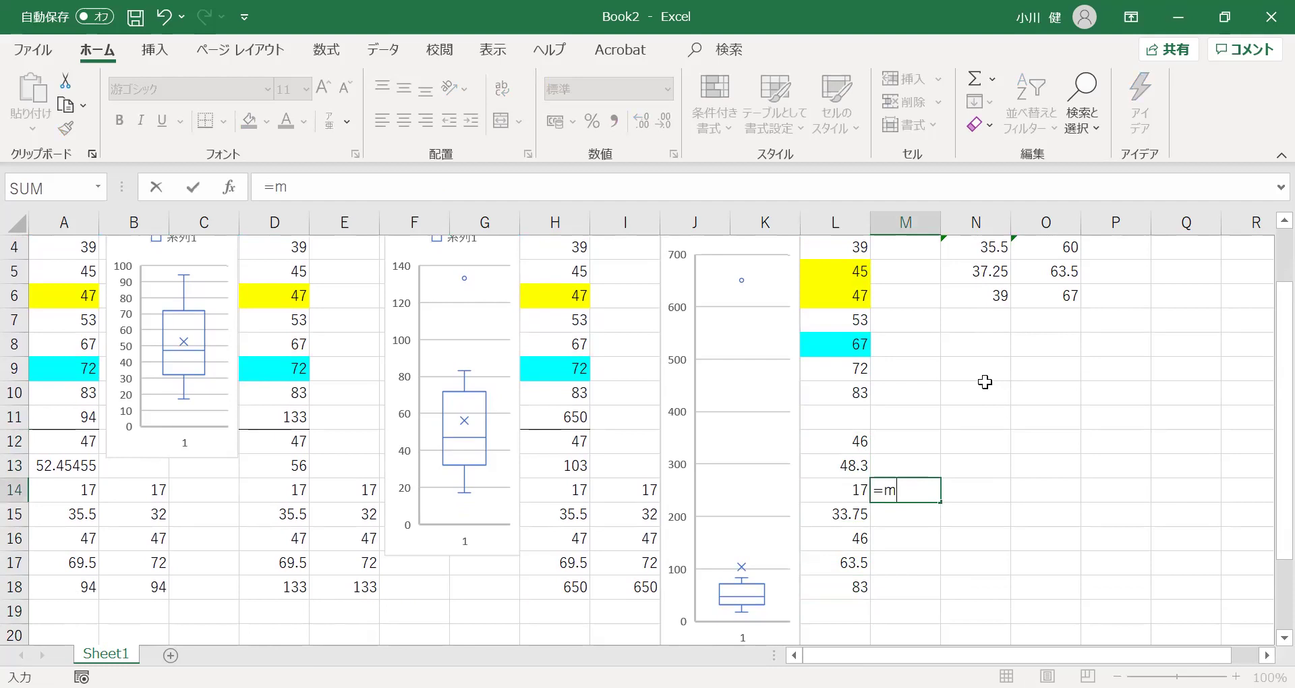
text(in(L1*L10))
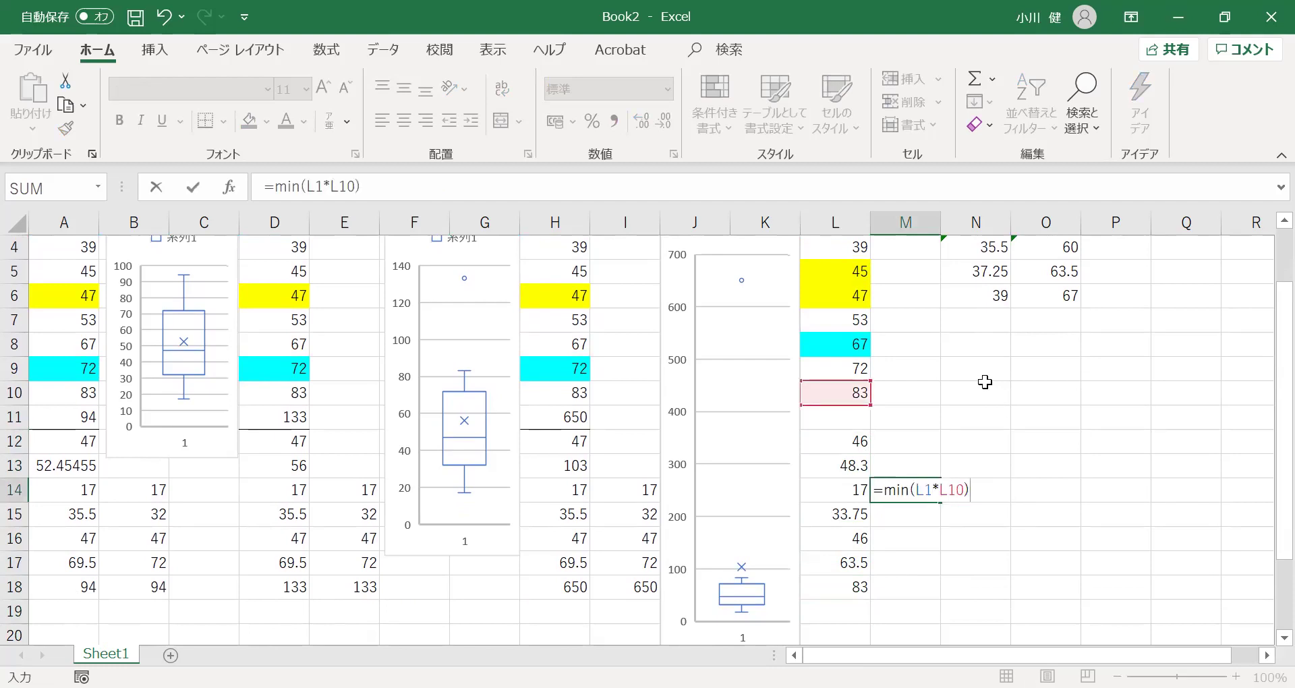
key(BackSpace)
key(BackSpace)
key(BackSpace)
key(BackSpace)
key(BackSpace)
text(:L10)
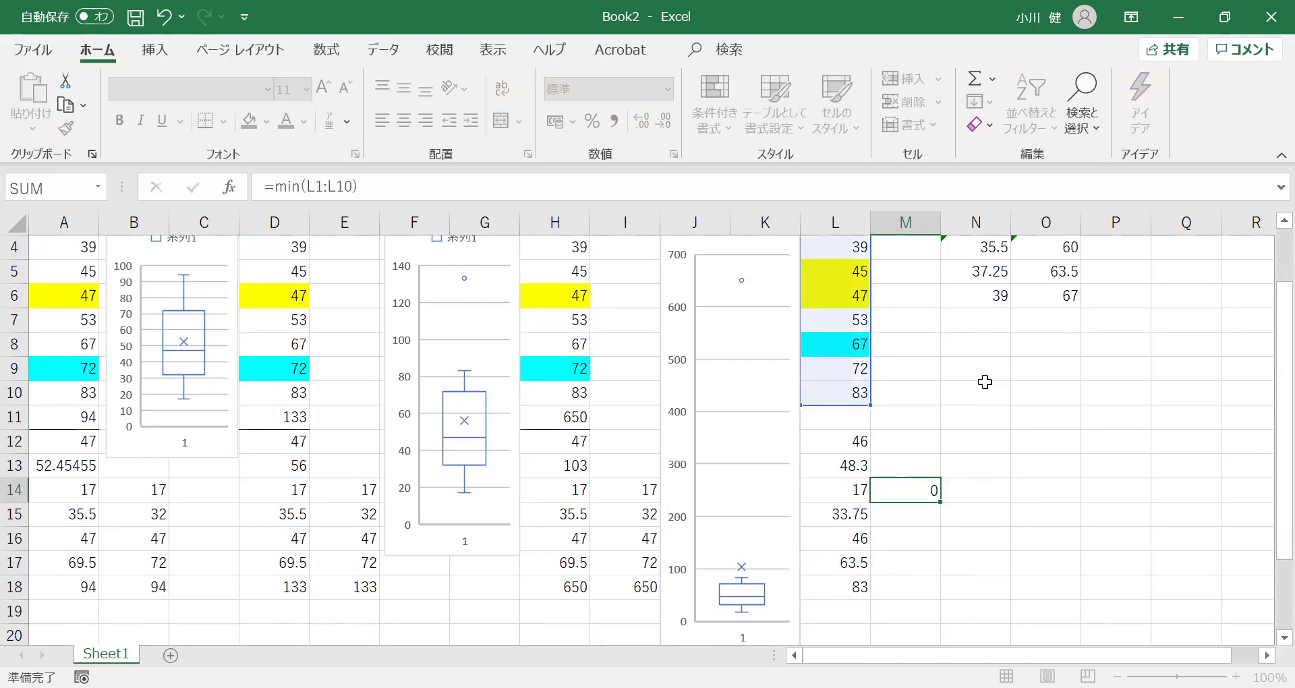
key(Return)
Calculate the maximum of the ten values in cell M18 with the formula =MAX(L1:L10).
key(Down)
key(Down)
key(Down)
text(=m)
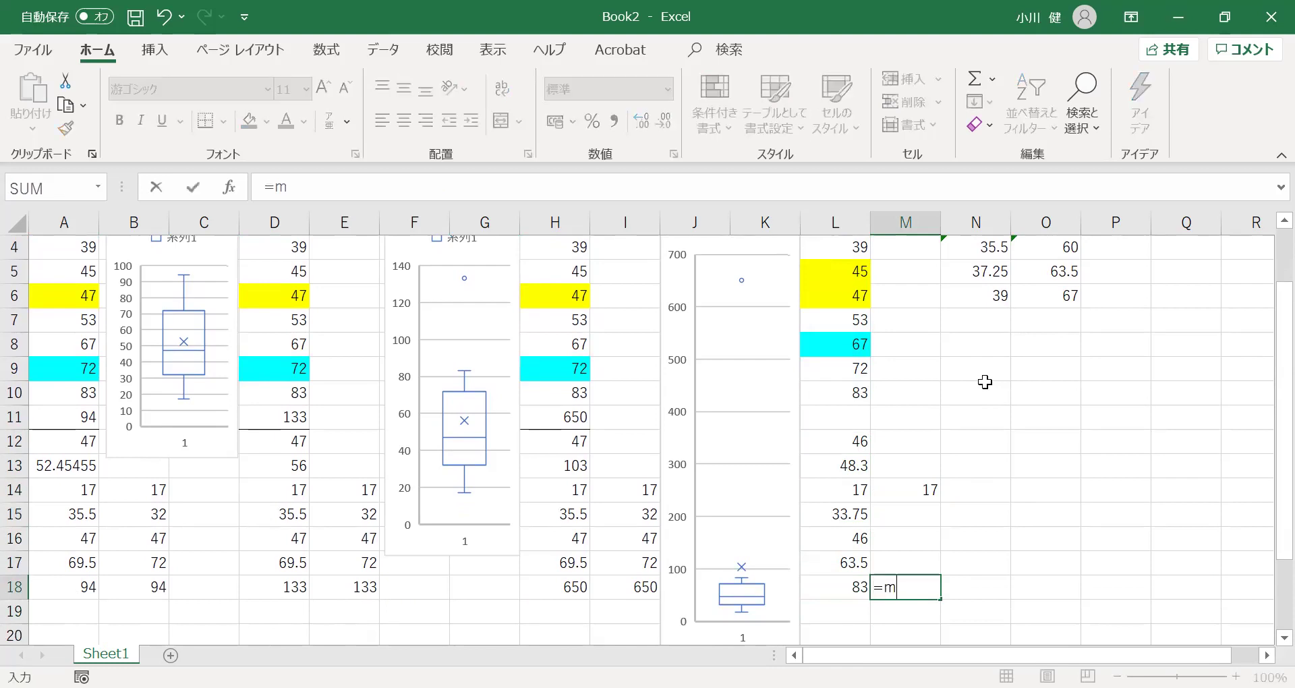
text(ax()
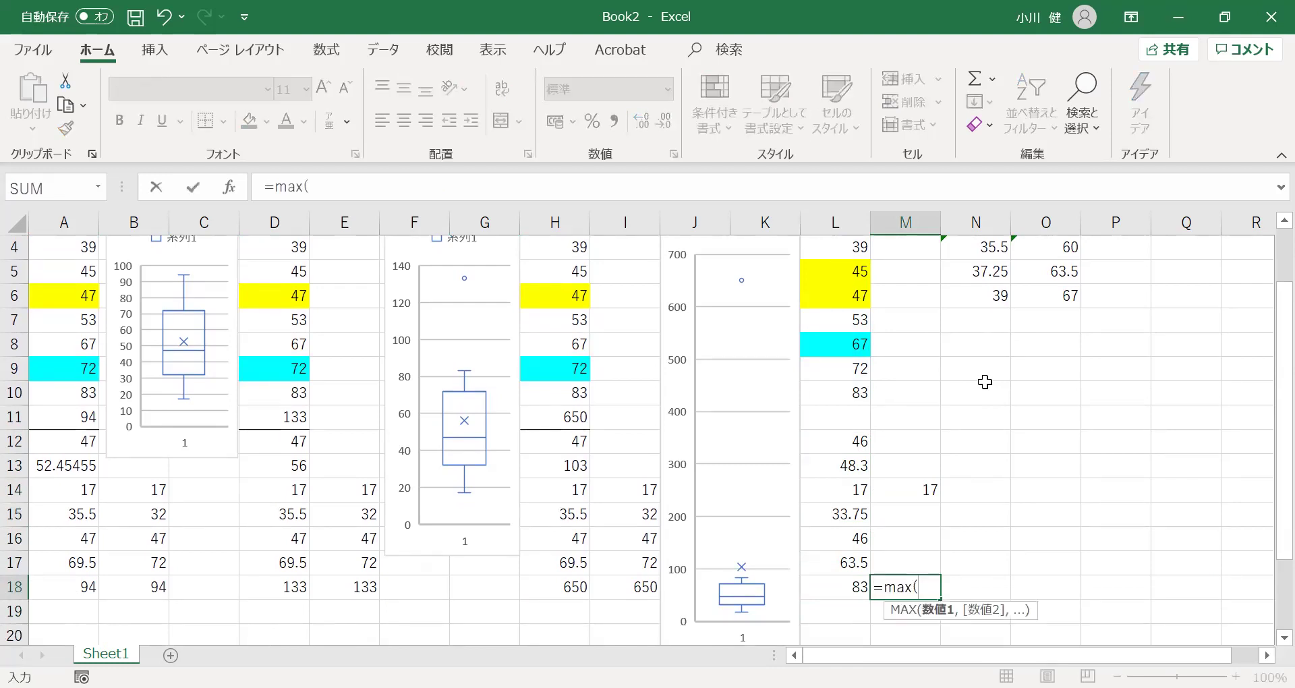
text(L1:L10))
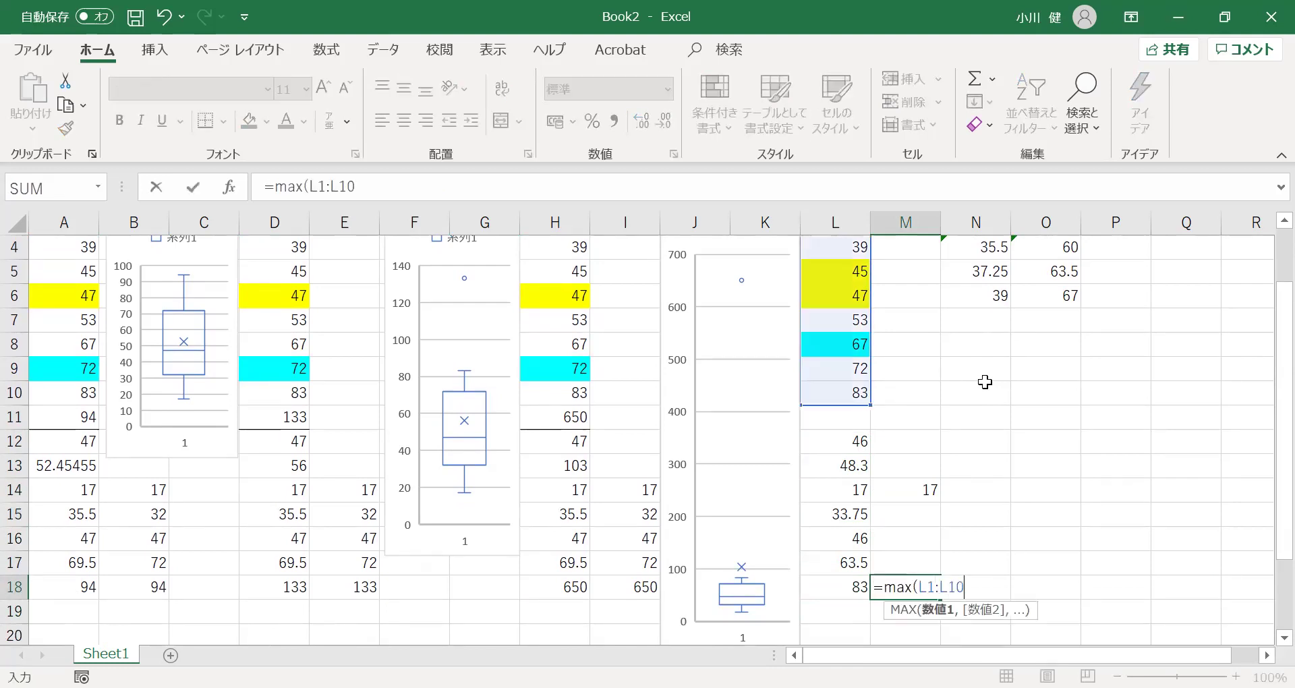
key(Return)
Calculate the exclusive first quartile in cell M15 with the formula =QUARTILE.EXC(L1:L10,1).
key(Up)
key(Up)
key(Up)
key(Up)
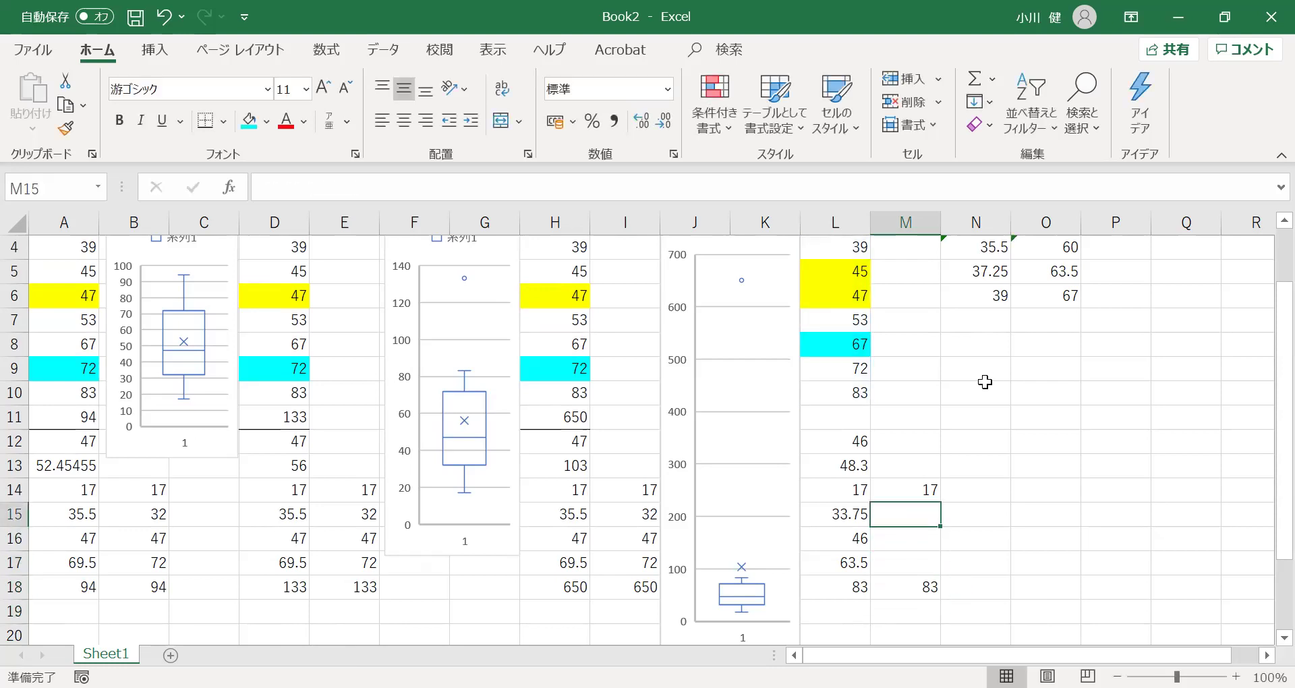
text(=quartile)
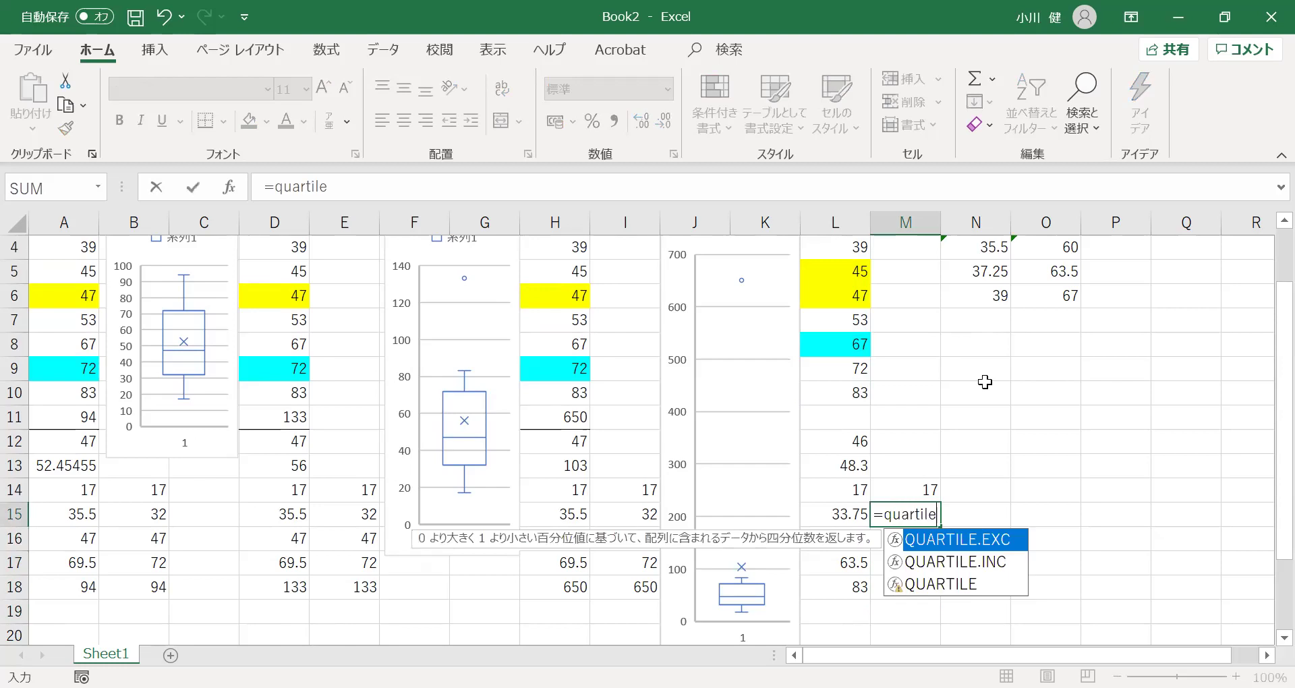
text(.exc)
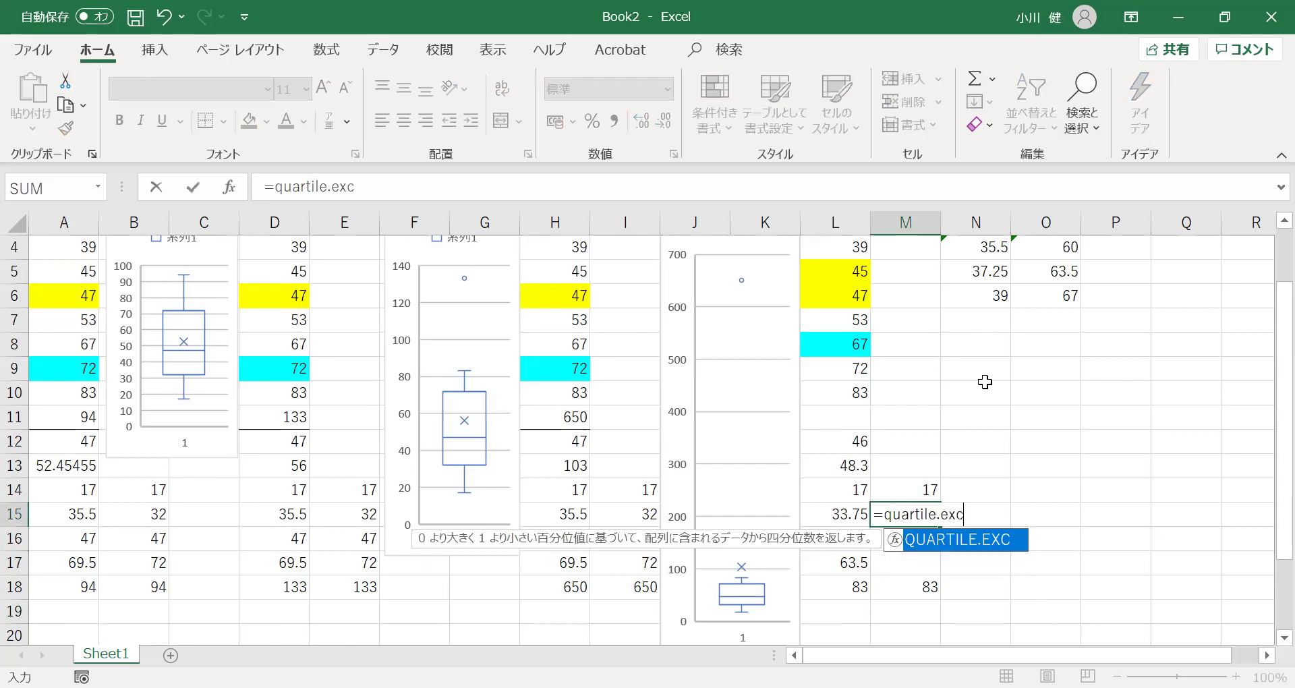
text((L1:L10)
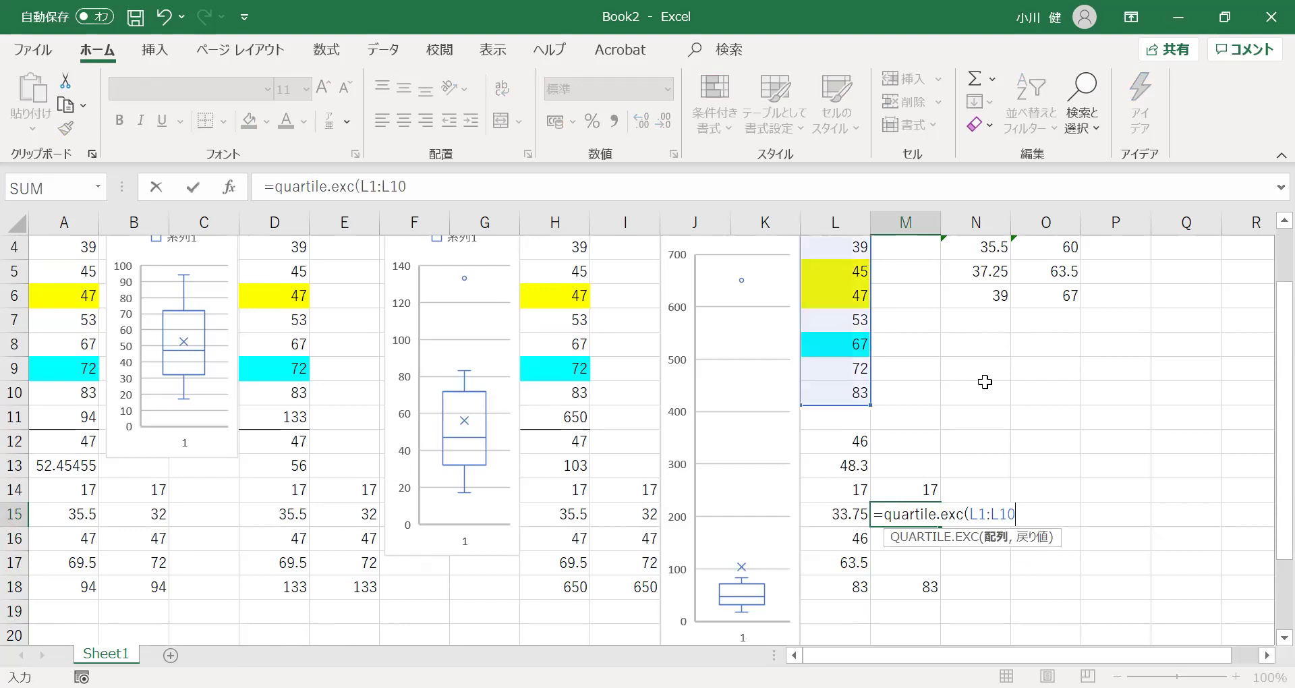
text(,1))
key(Return)
Compare the exclusive first quartile with the lowest values at the start of the ten-value data in column L.
key(Up)
key(Up)
key(Up)
key(Up)
key(Up)
key(Up)
key(Up)
key(Up)
key(Up)
key(Up)
key(Up)
key(Up)
key(Up)
key(Up)
key(Up)
key(Down)
key(Down)
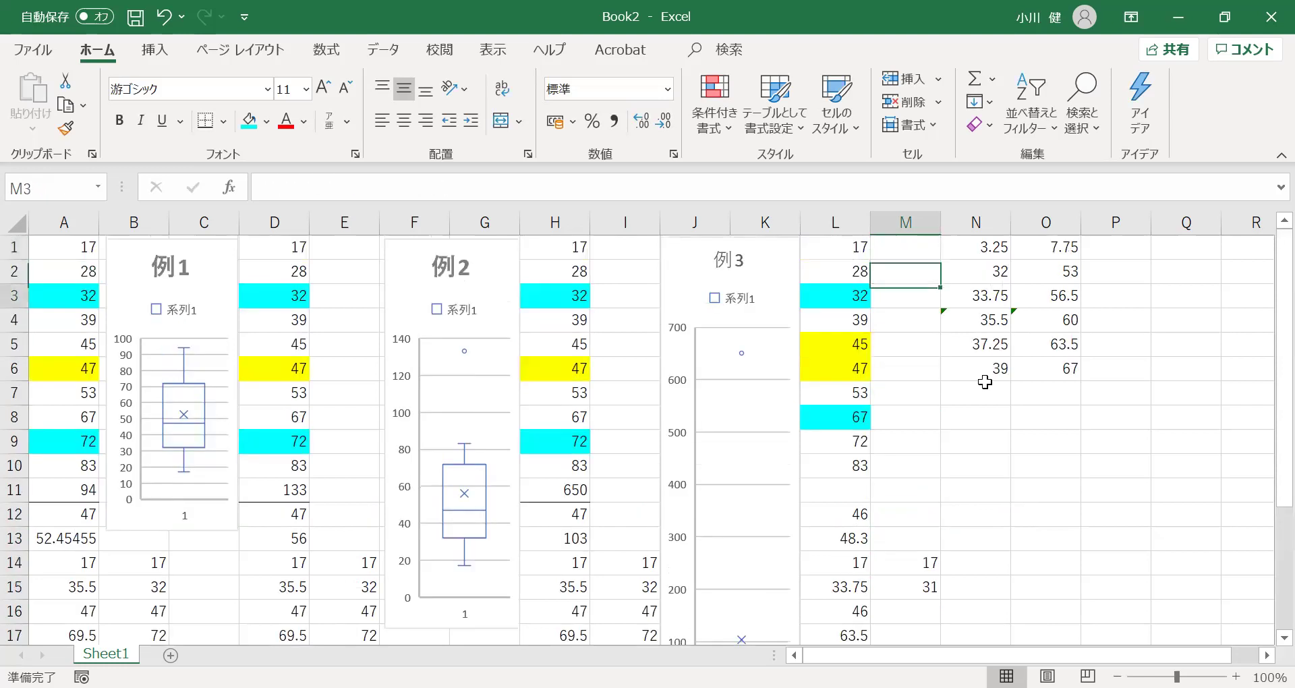
Calculate the exclusive second quartile in cell M16 with the formula =QUARTILE.EXC(L1:L10,2).
key(Down)
key(Down)
key(Down)
key(Down)
key(Down)
key(Down)
key(Down)
key(Down)
key(Down)
key(Down)
key(Down)
key(Down)
key(Down)
key(Down)
key(Down)
key(Up)
key(Up)
text(=i)
key(BackSpace)
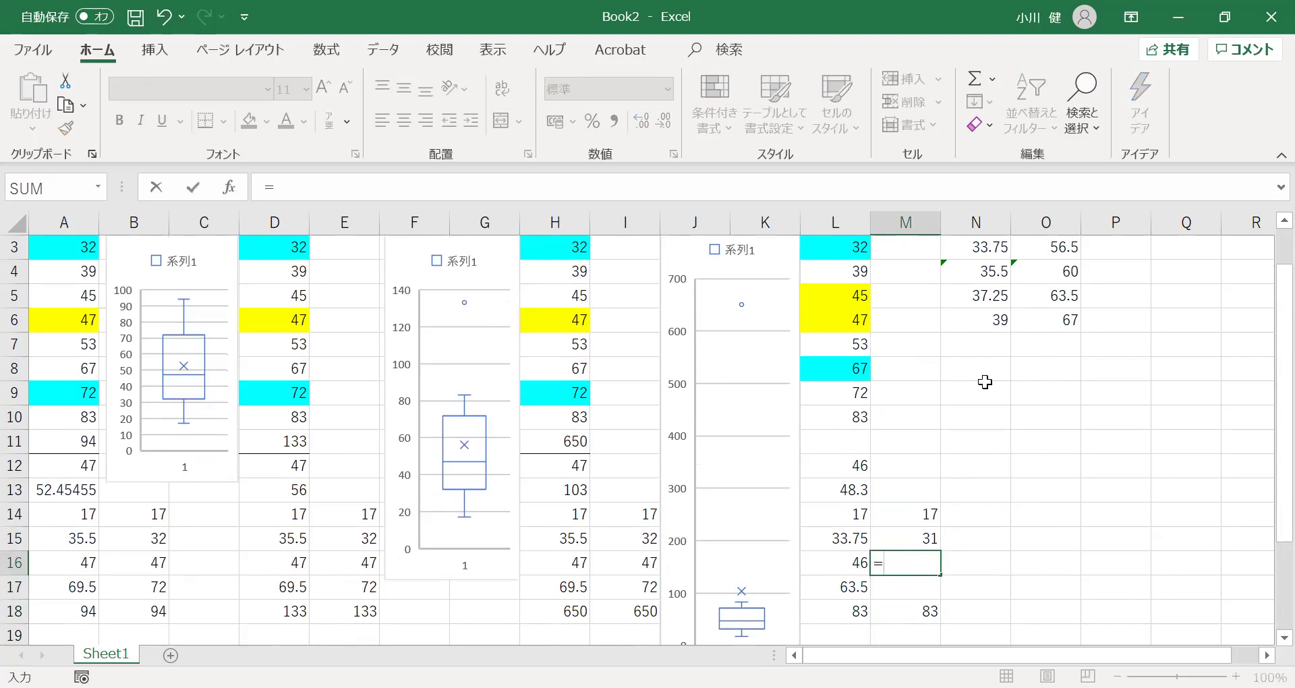
text(quartile.)
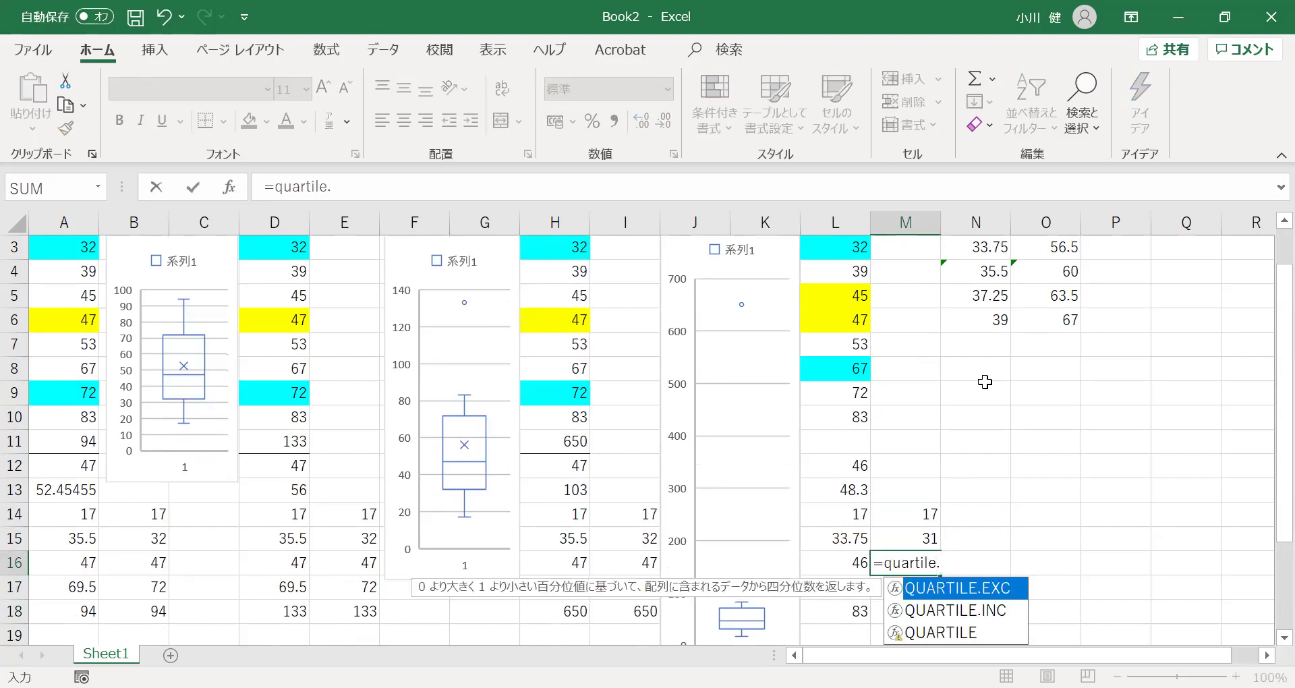
text(exc()
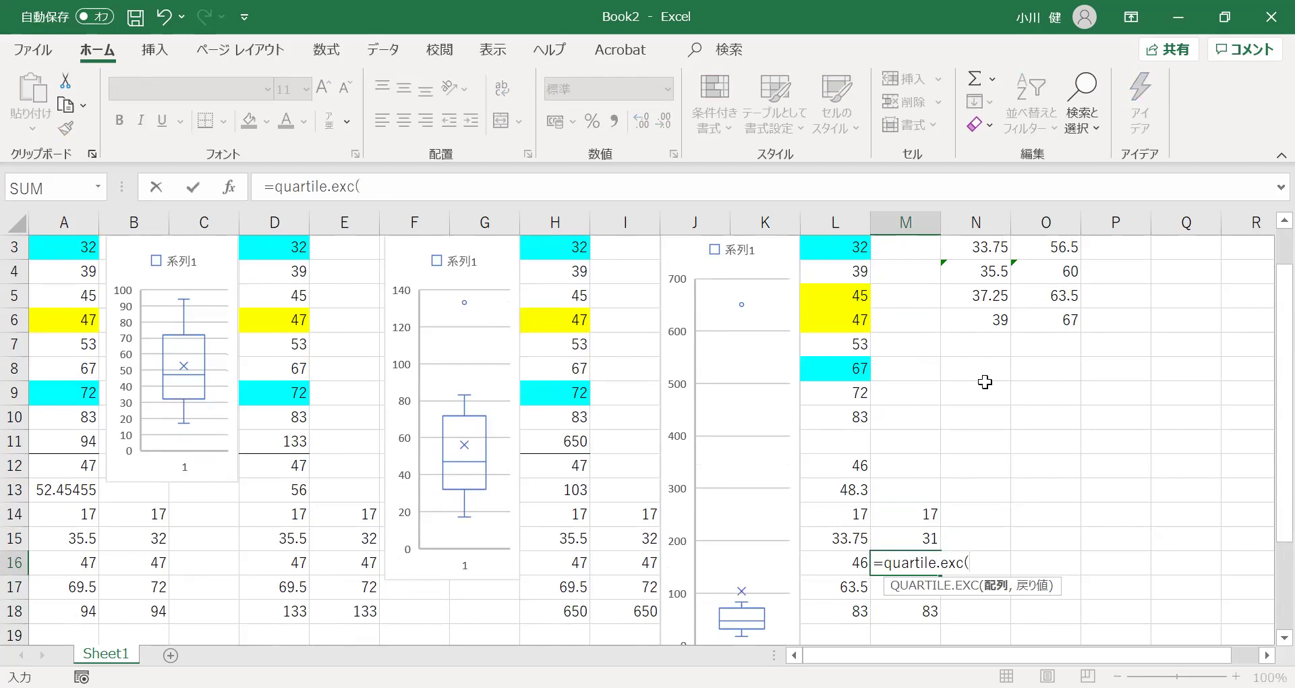
text(L)
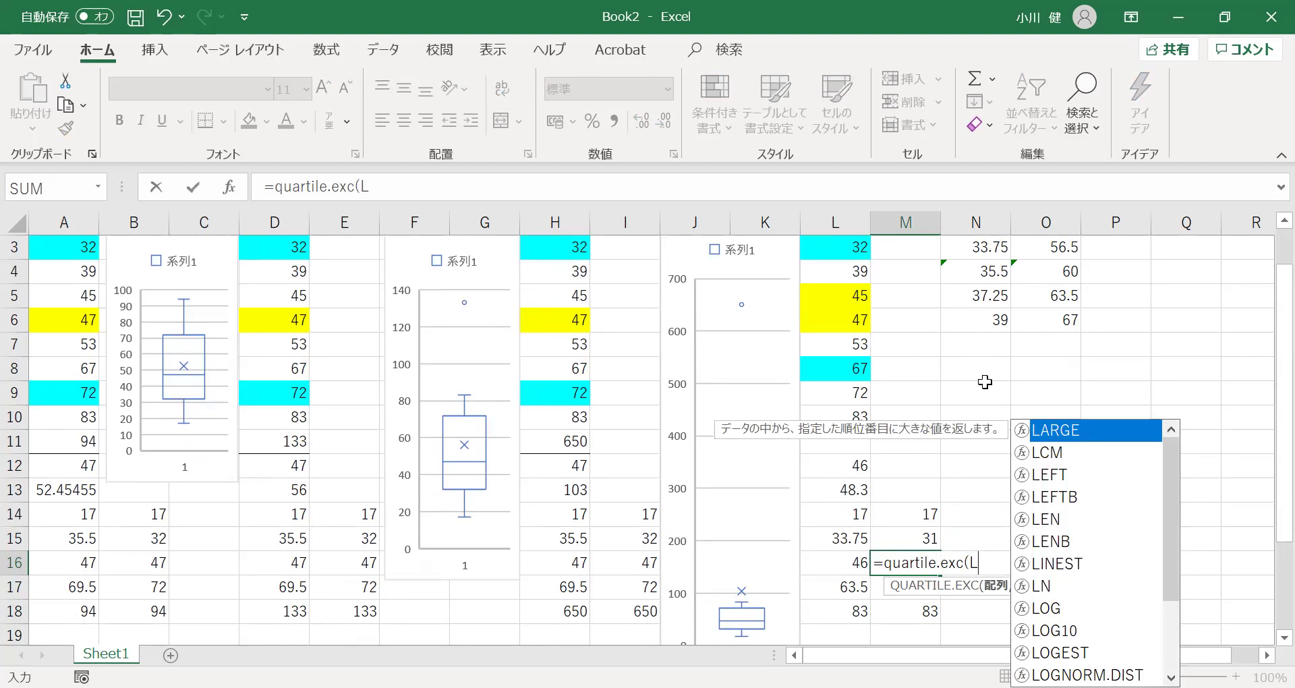
text(1:L10)
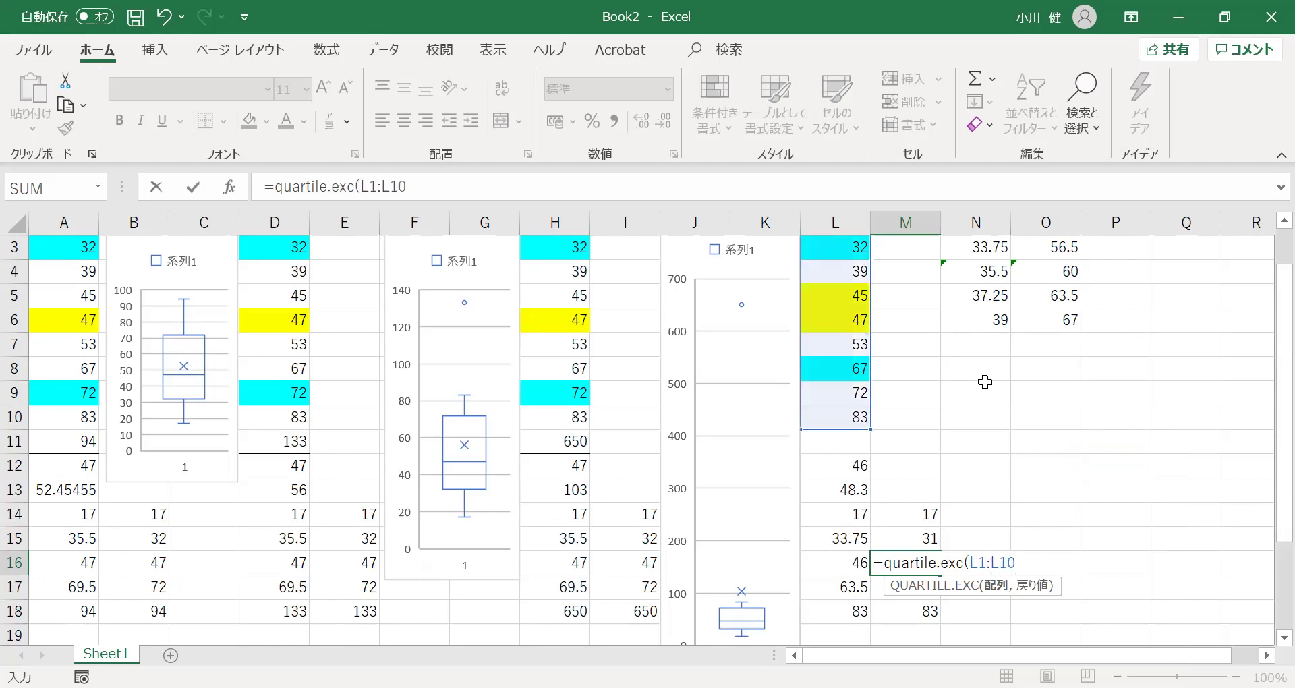
text(,2))
key(Return)
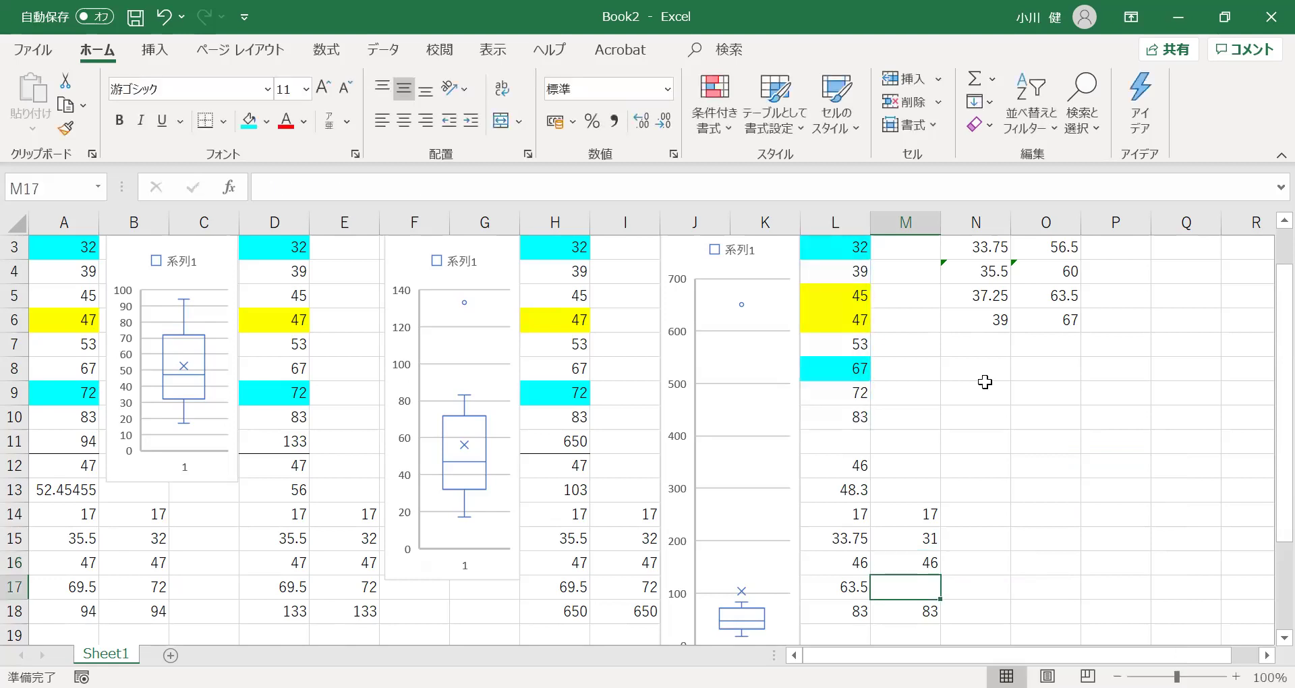
Calculate the exclusive third quartile in cell M17 with the formula =QUARTILE.EXC(L1:L10,3).
key(Up)
key(Left)
key(Right)
key(Up)
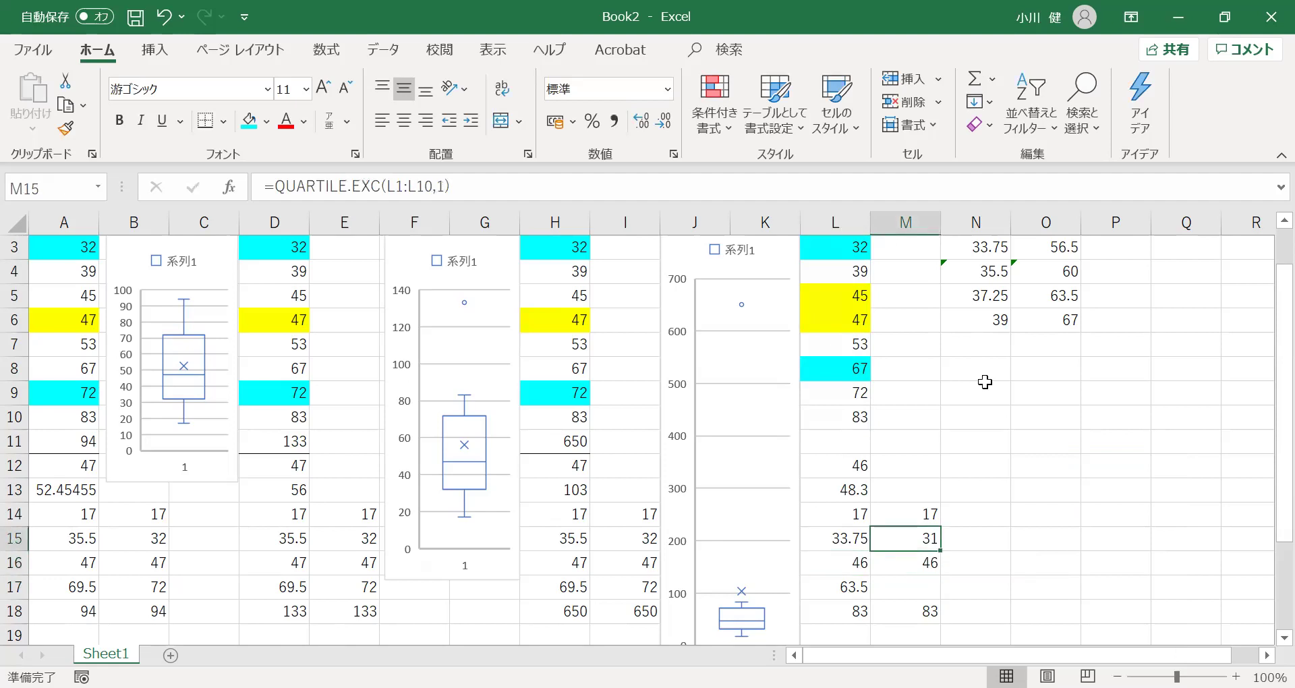
key(Down)
key(Down)
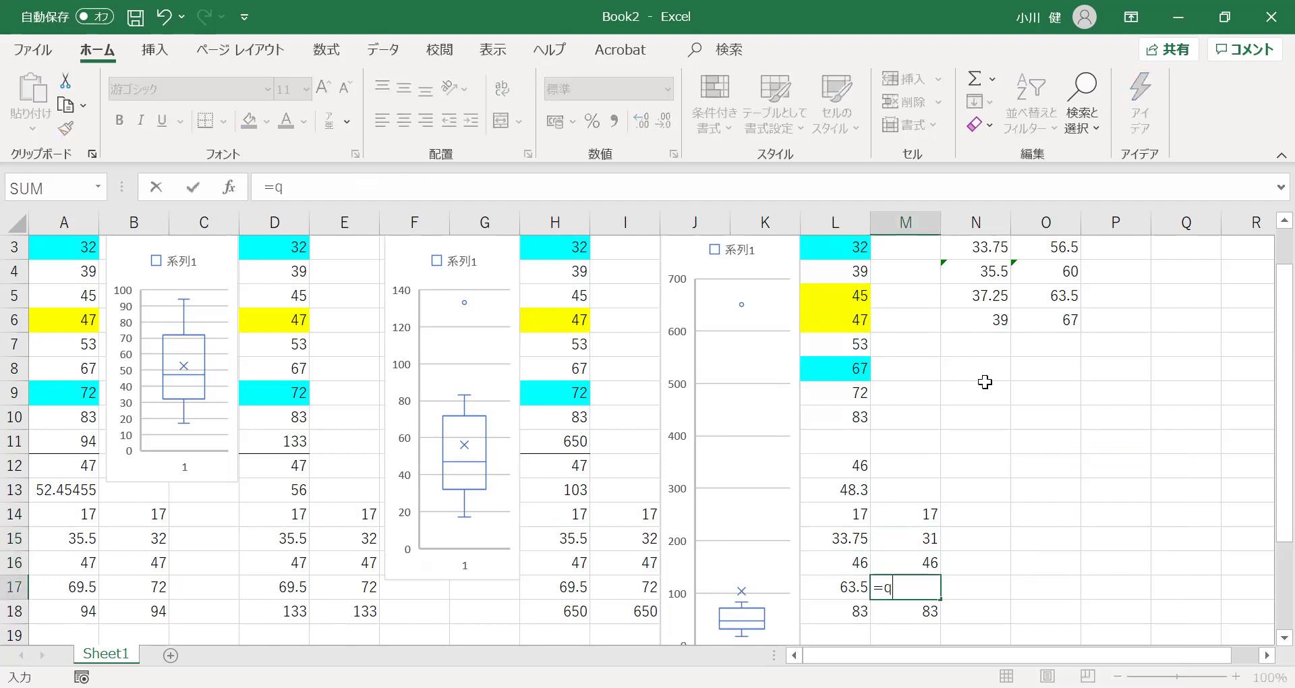
text(uartile.)
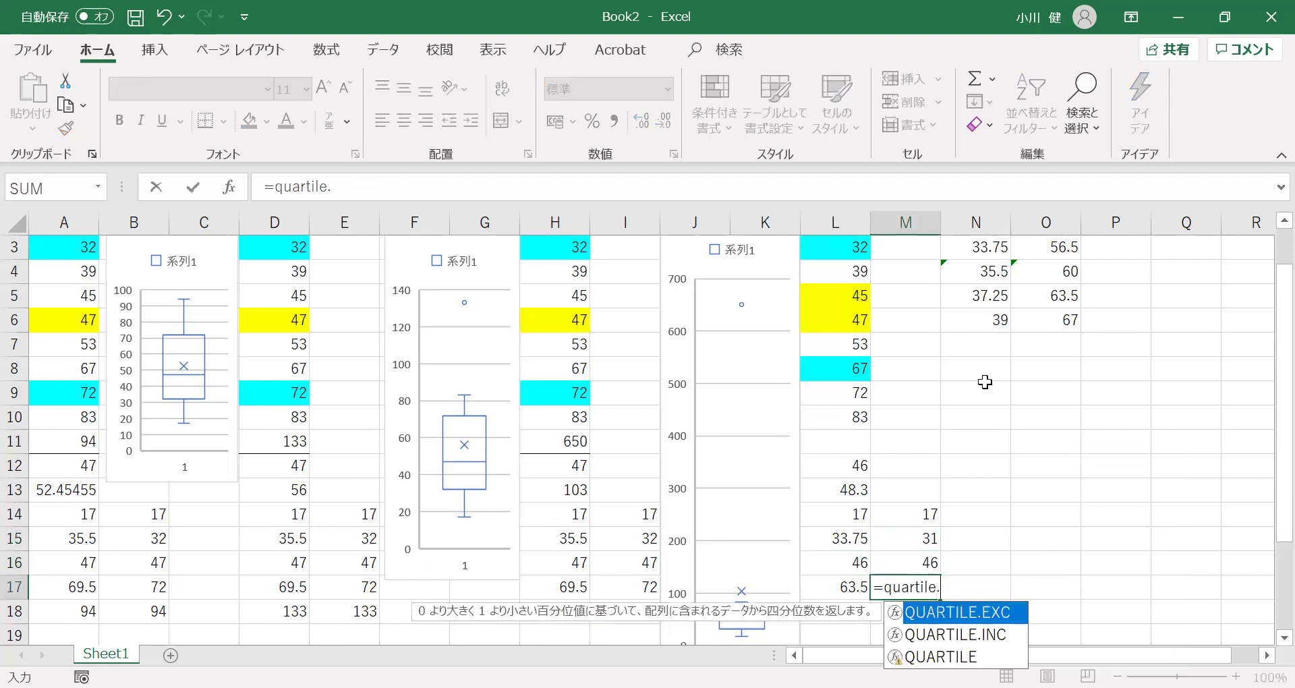
text(exc)
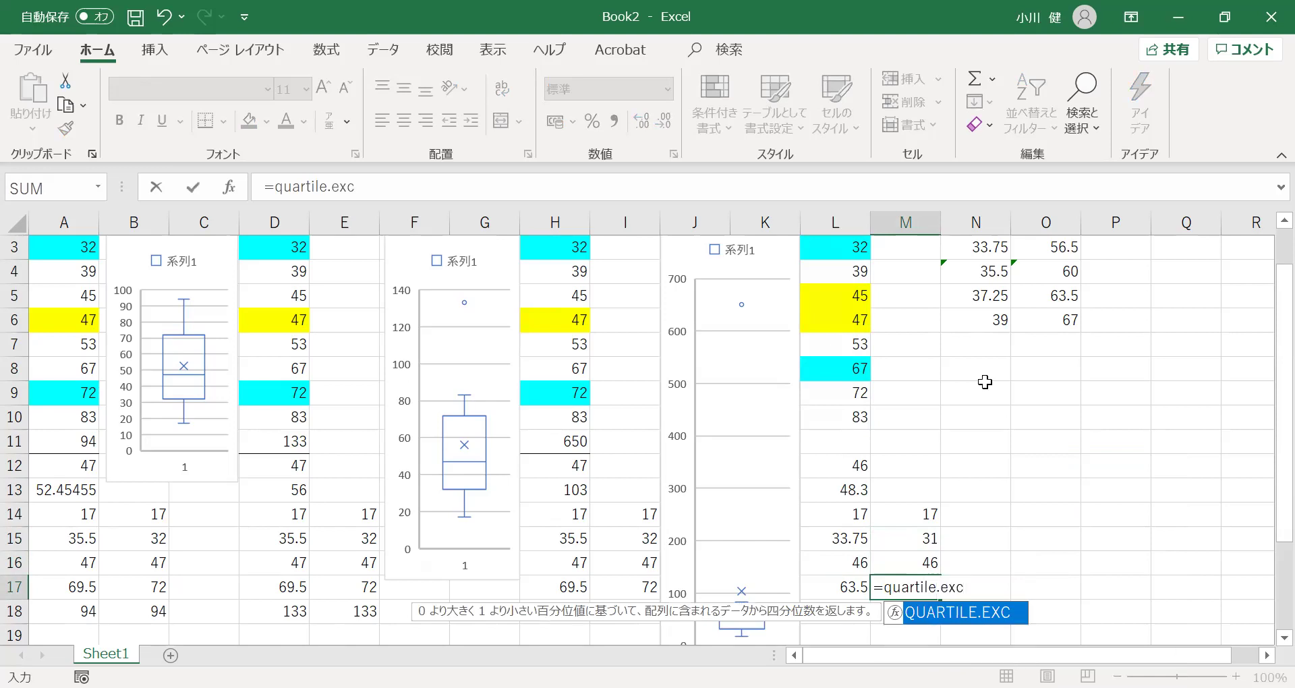
text((L)
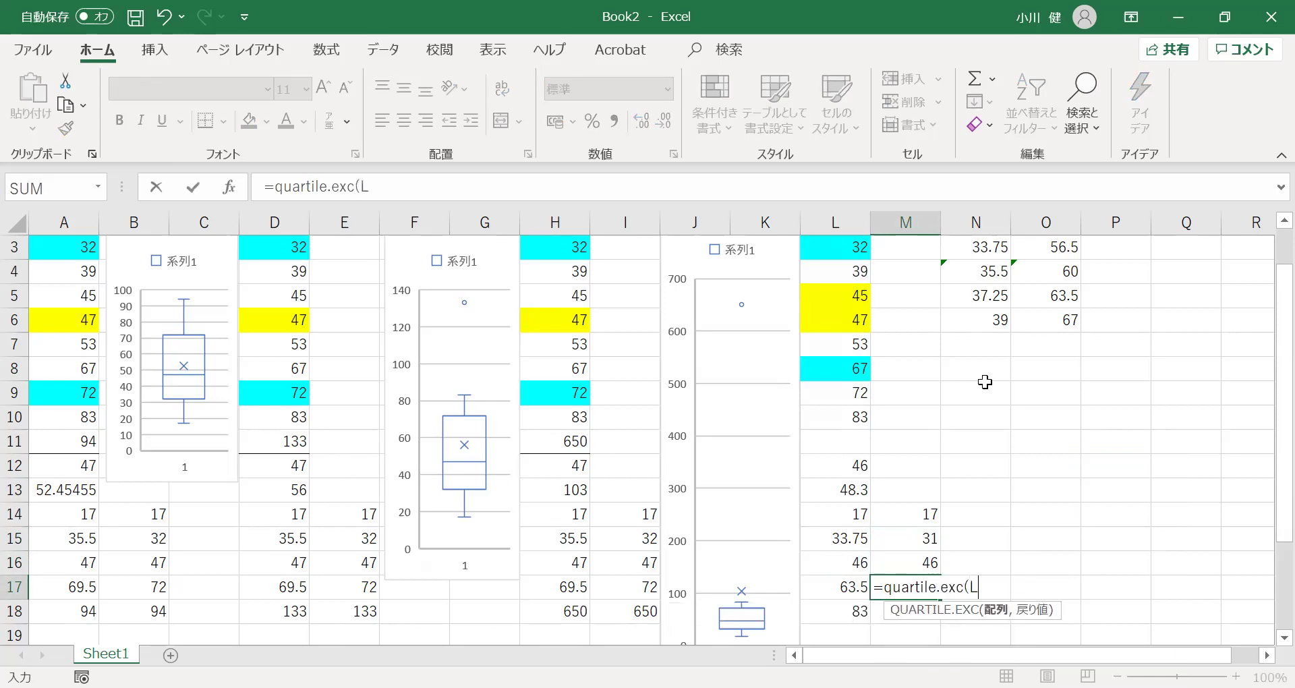
text(1:L10)
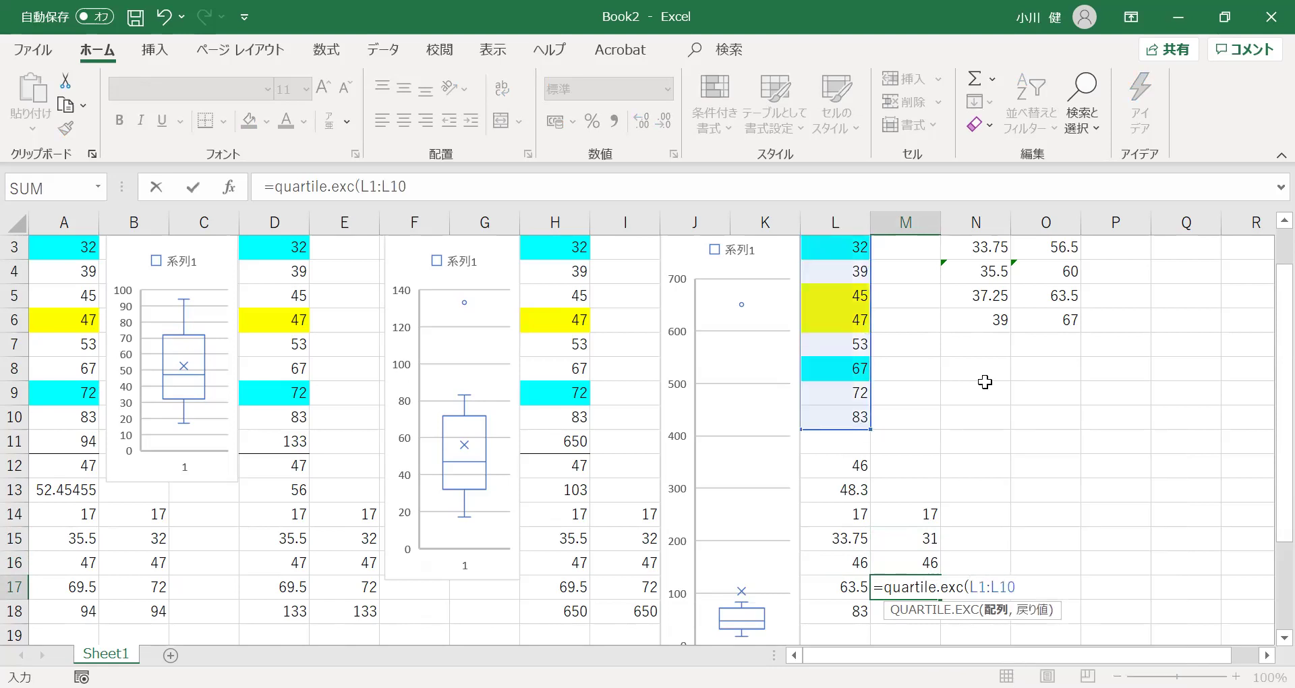
text(,3))
key(Return)
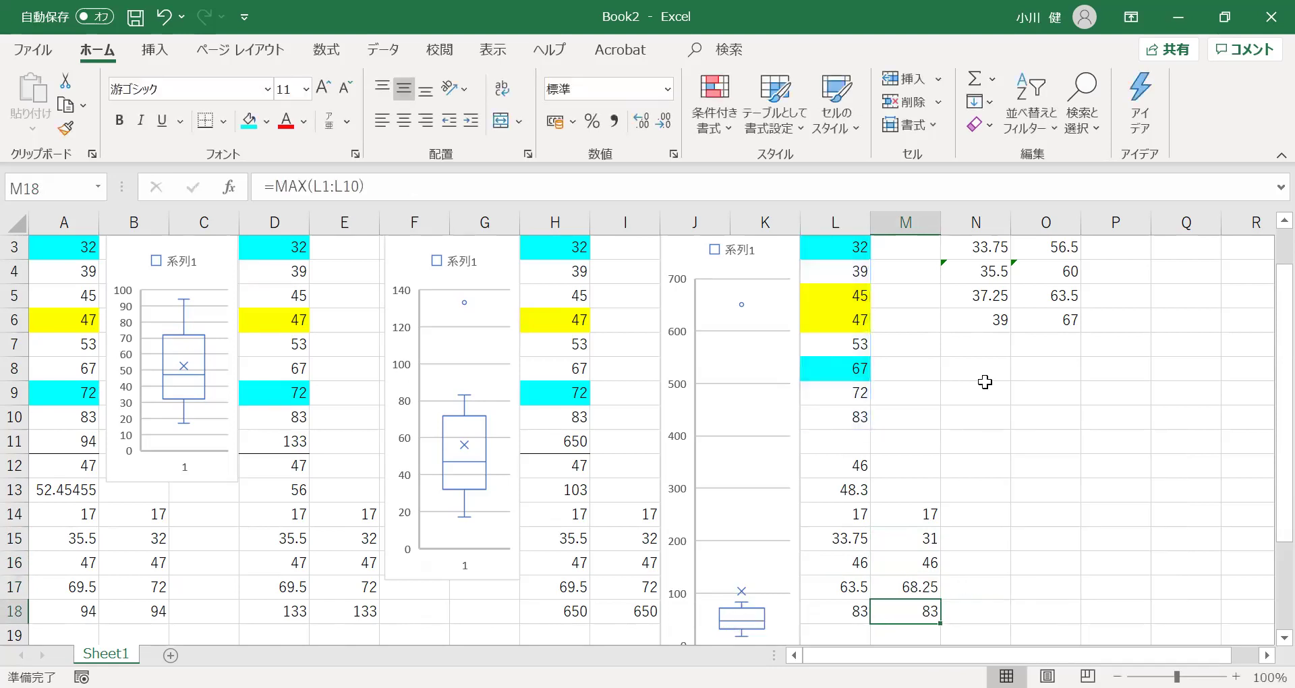
Review the inclusive and exclusive quartiles in L14:M18 against the ten values in L1:L10, ending on cell M1.
key(Up)
key(Up)
key(Up)
key(Up)
key(Up)
key(Up)
key(Up)
key(Up)
key(Up)
key(Up)
key(Up)
key(Up)
key(Up)
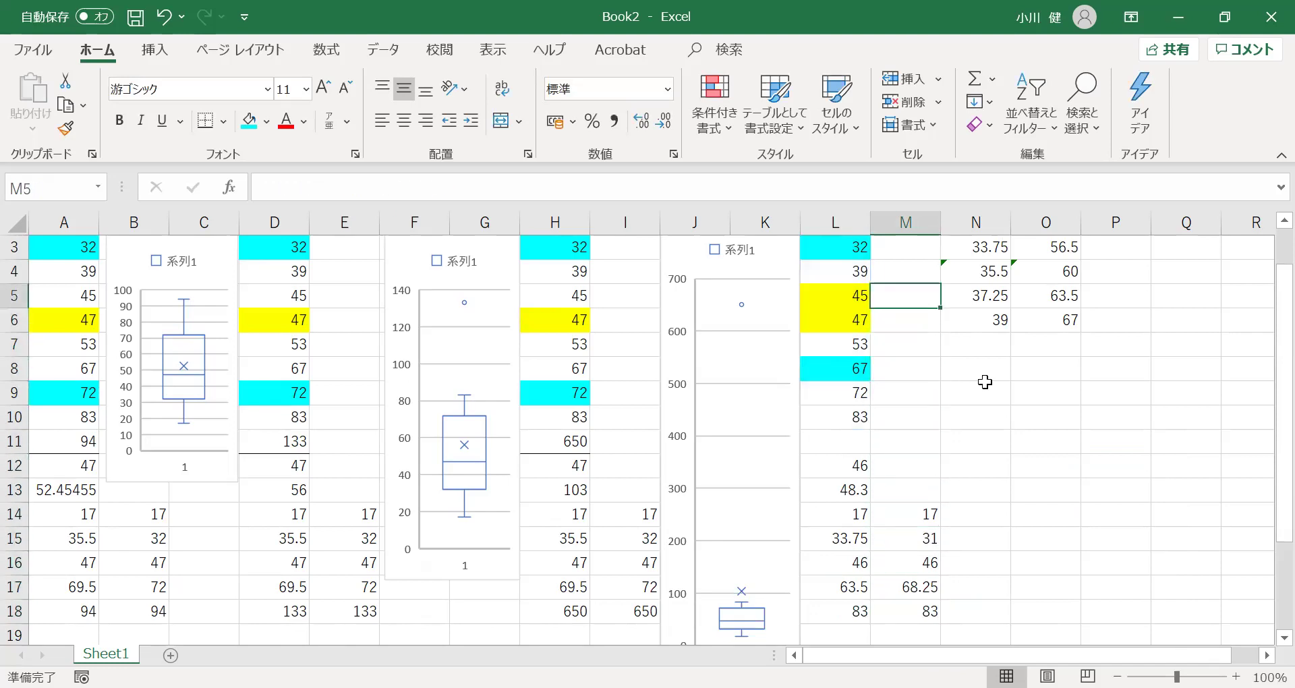
key(Up)
key(Up)
key(Up)
key(Up)
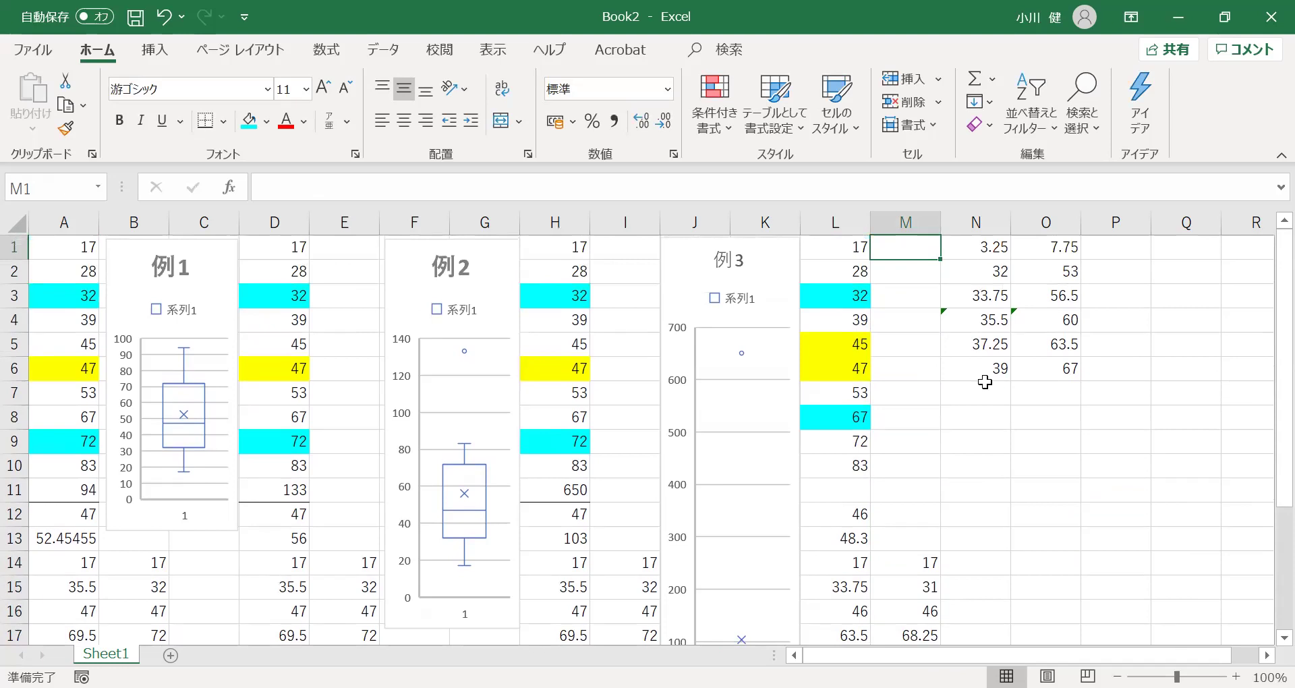
Copy the ten values in L1:L10 and paste them into column Q starting at cell Q2.
key(Left)
key(shift+Down)
key(shift+Down)
key(shift+Down)
key(shift+Down)
key(shift+Down)
key(shift+Down)
key(shift+Down)
key(shift+Down)
key(shift+Down)
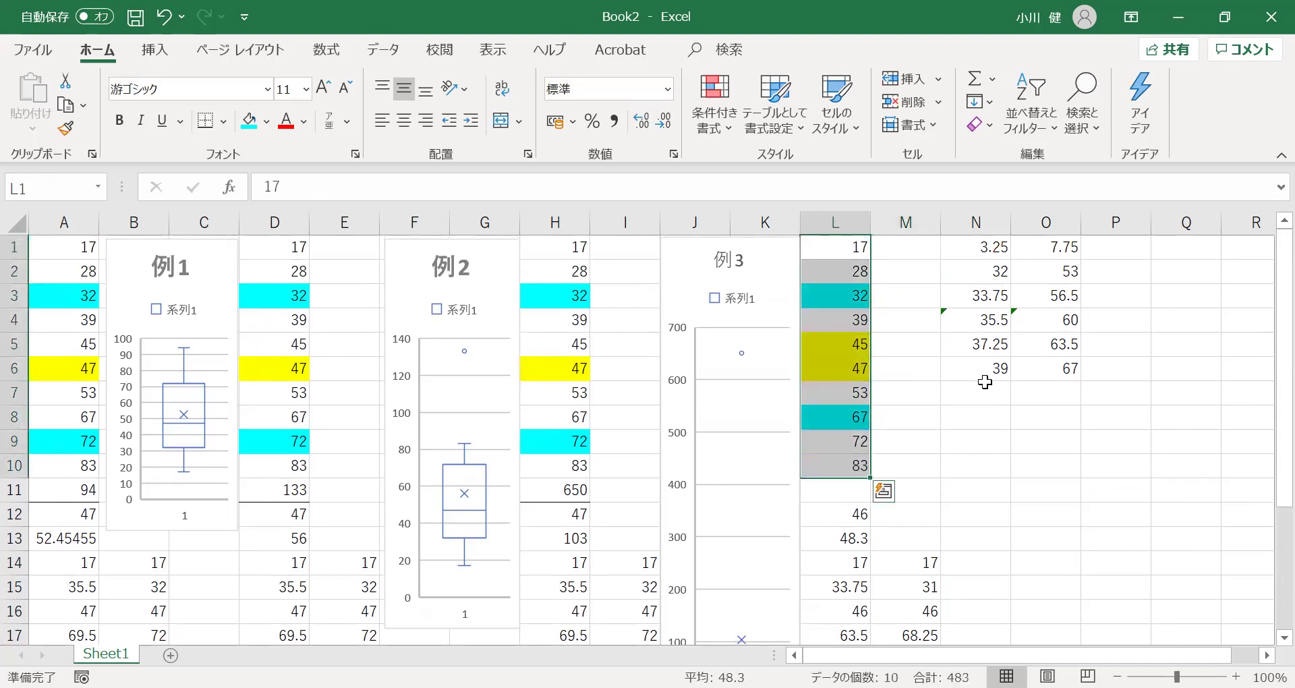
key(ctrl+c)
key(Right)
key(Right)
key(Right)
key(Right)
key(Right)
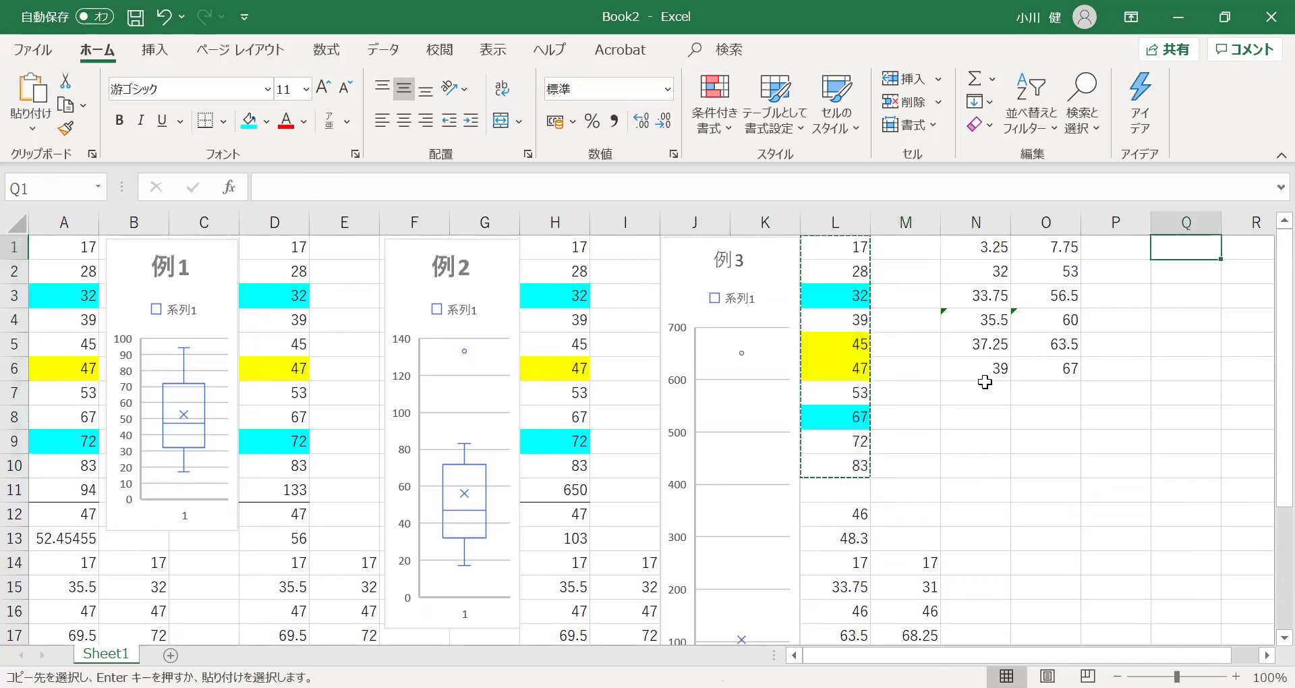
key(Down)
key(Left)
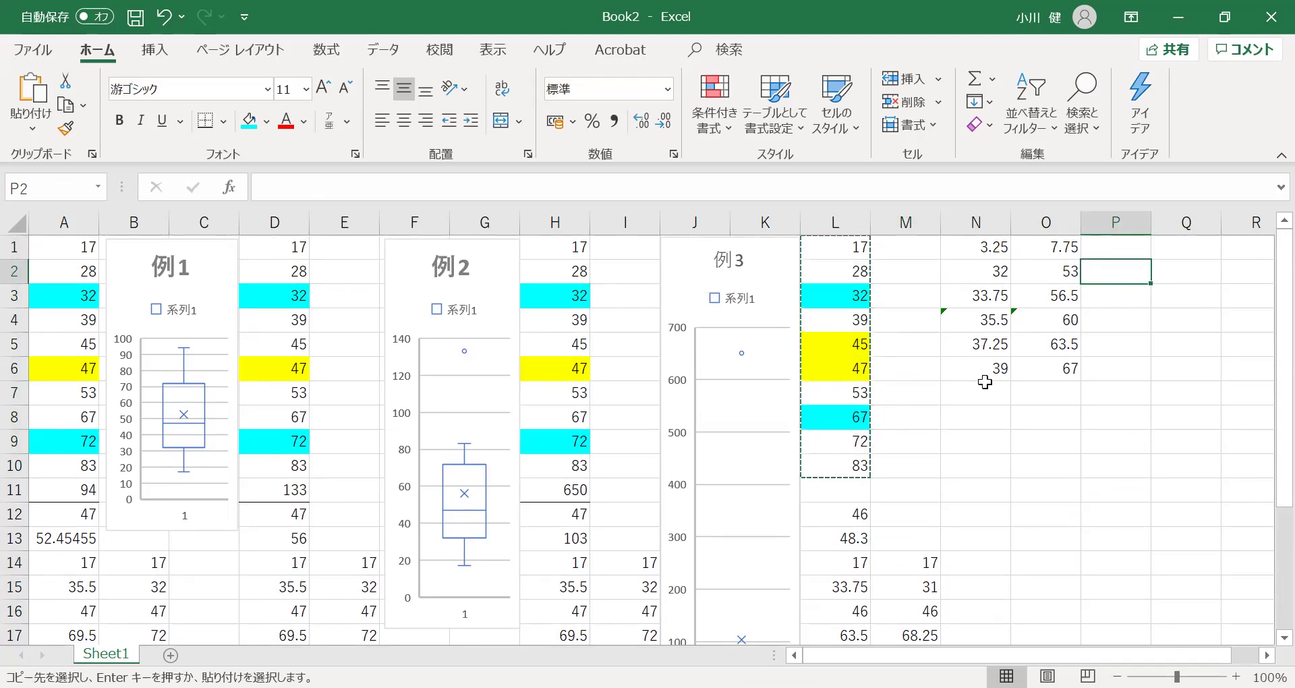
key(Right)
key(Left)
key(Right)
key(ctrl+v)
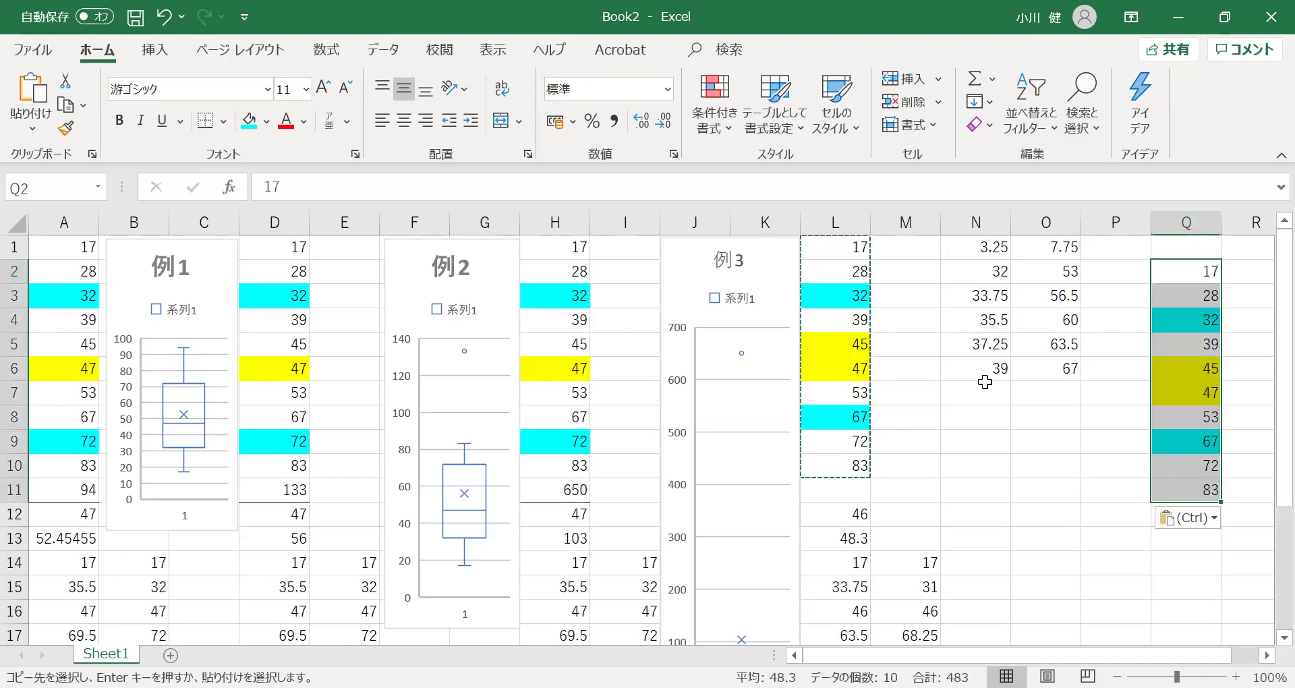
click(917, 375)
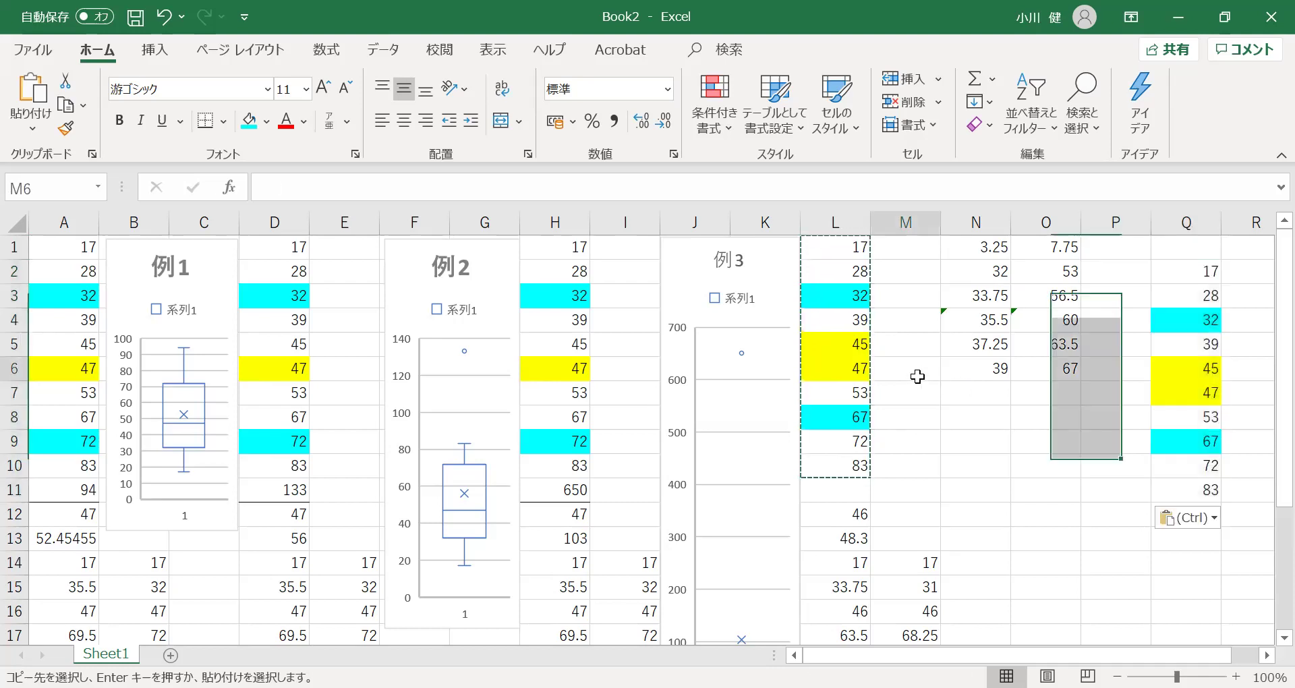
Remove the cyan fill from the copied values 32 in Q4 and 67 in Q9.
click(1174, 322)
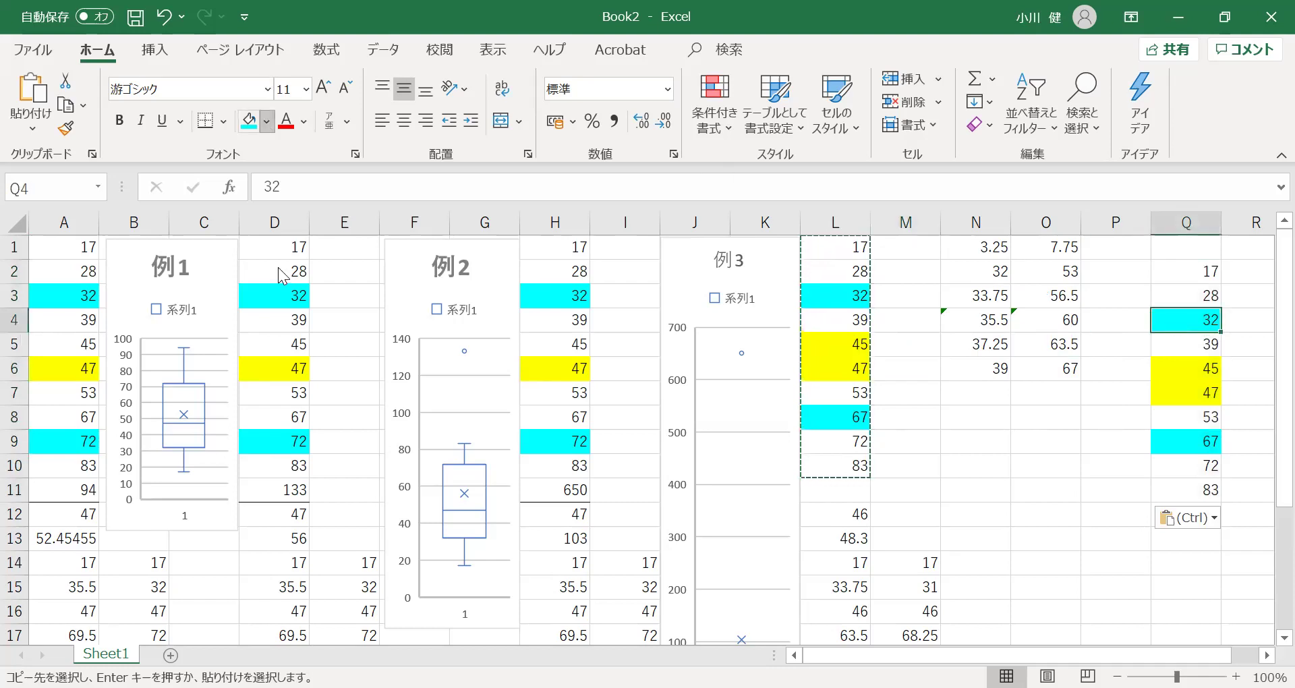
click(267, 123)
click(330, 397)
click(1185, 442)
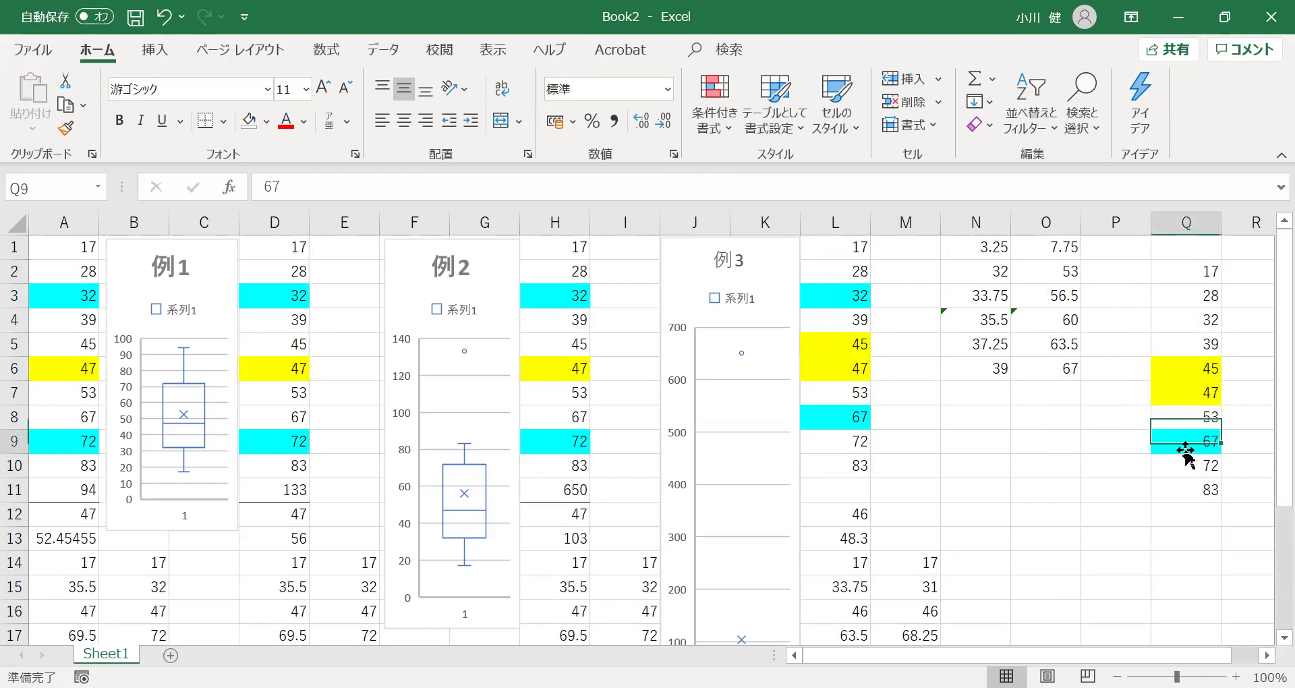
click(250, 121)
Extend the copied data with a duplicate minimum of 17 in Q1 and a duplicate maximum of 83 in Q12.
click(1207, 257)
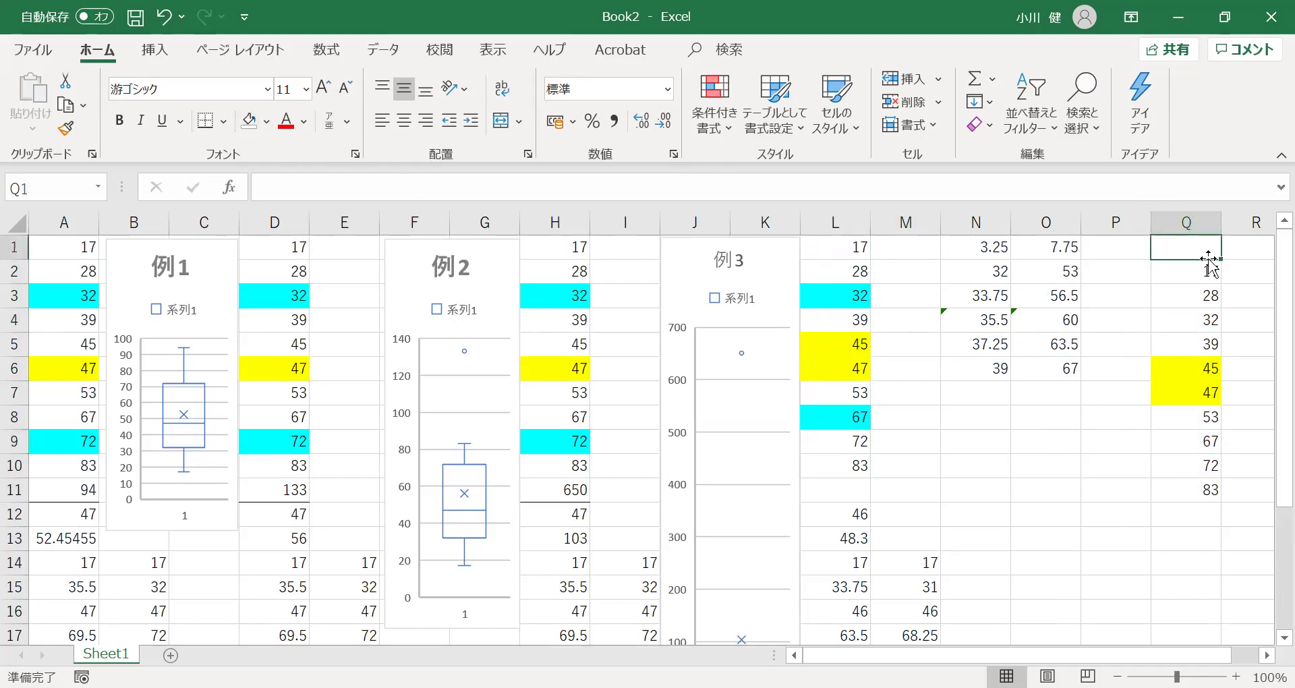
text(17)
key(Return)
key(Down)
key(Down)
key(Down)
key(Down)
key(Down)
key(Down)
key(Down)
key(Down)
key(Down)
key(Down)
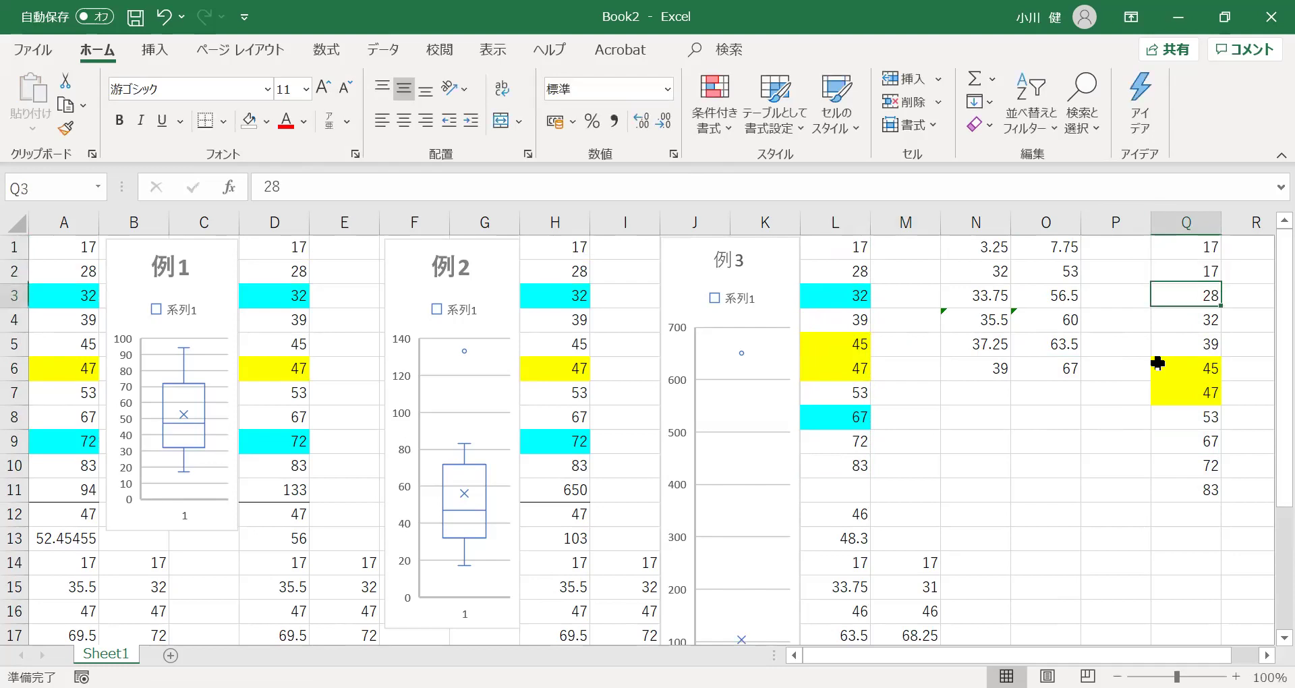
text(83)
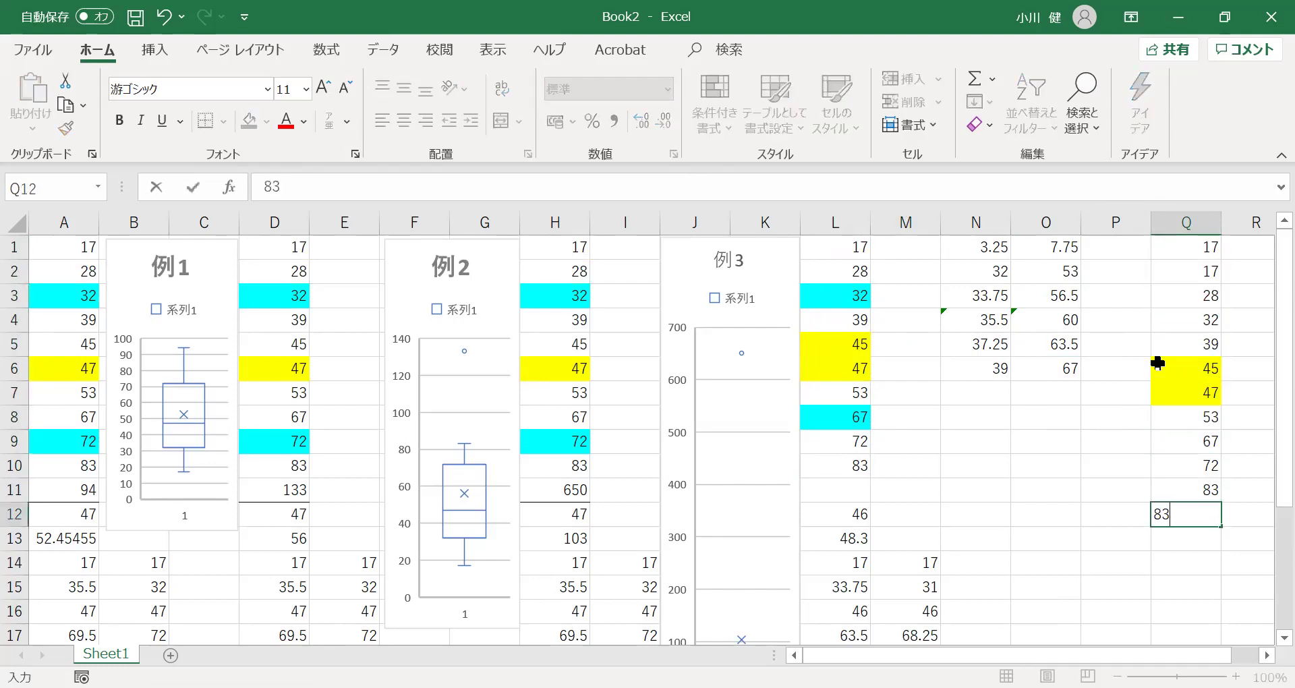
key(Return)
Calculate the inclusive first quartile of the extended data in cell Q15 with the formula =QUARTILE.INC(Q1:Q12,1).
key(Down)
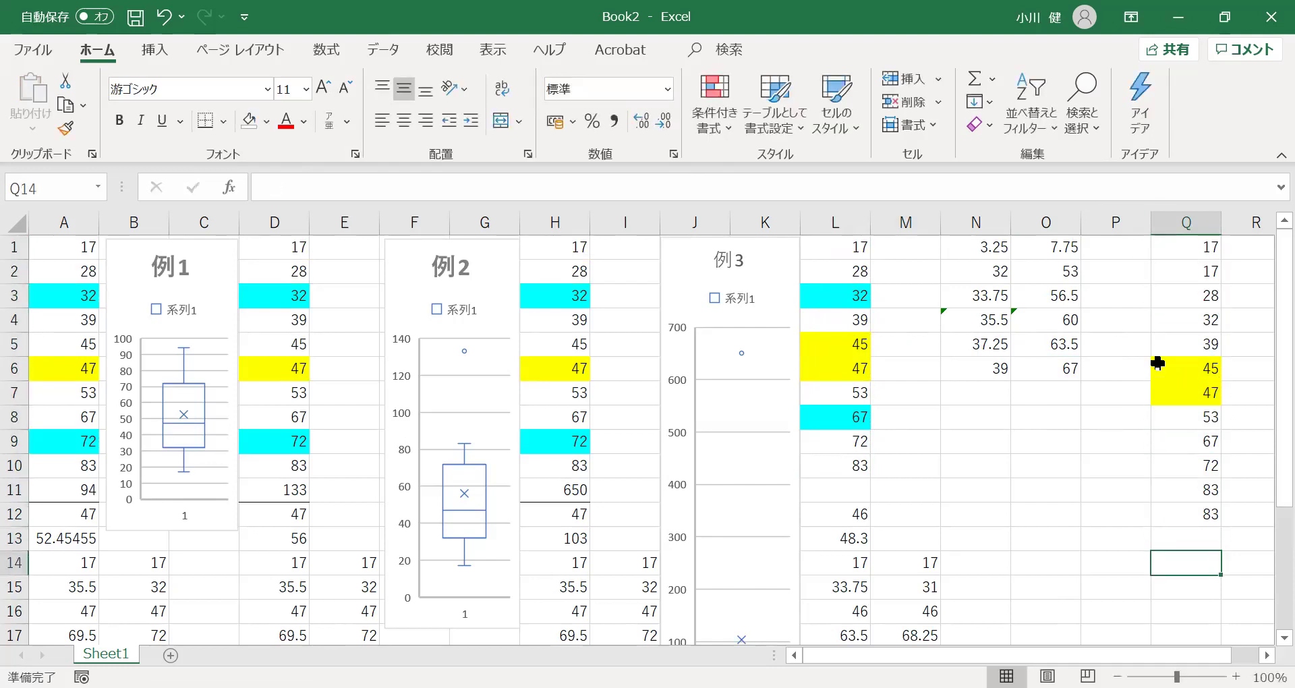
key(Down)
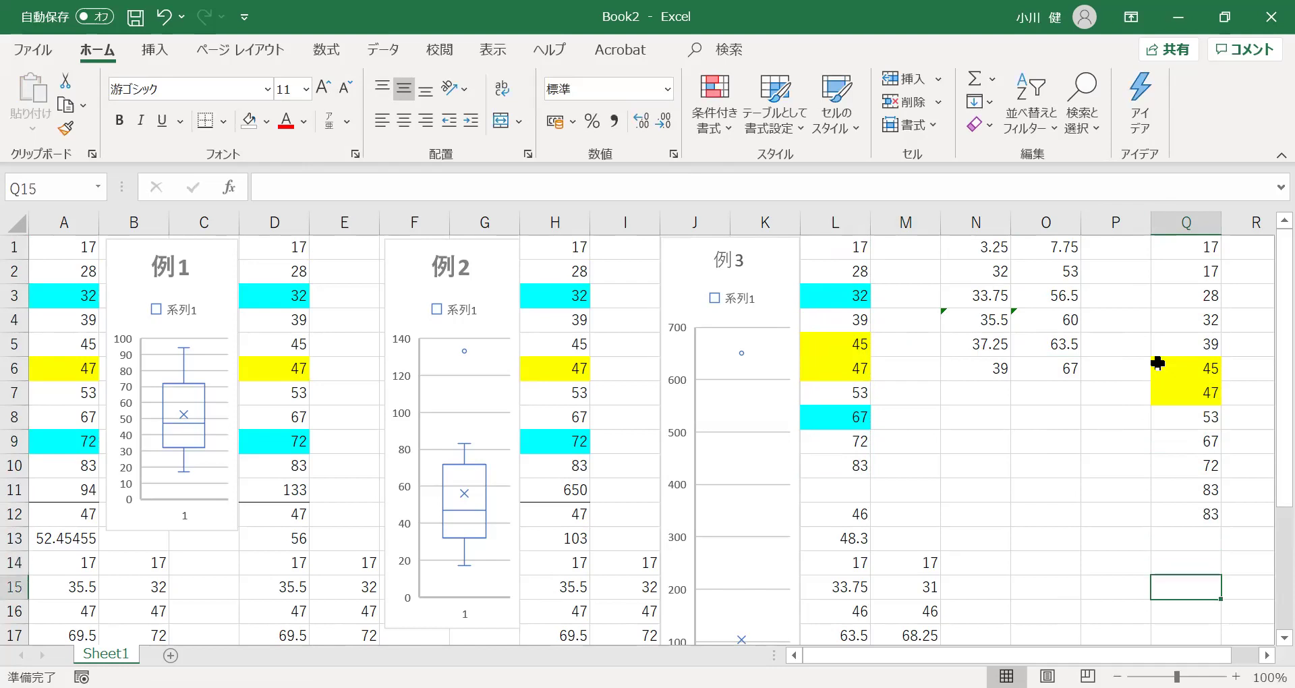
text(=)
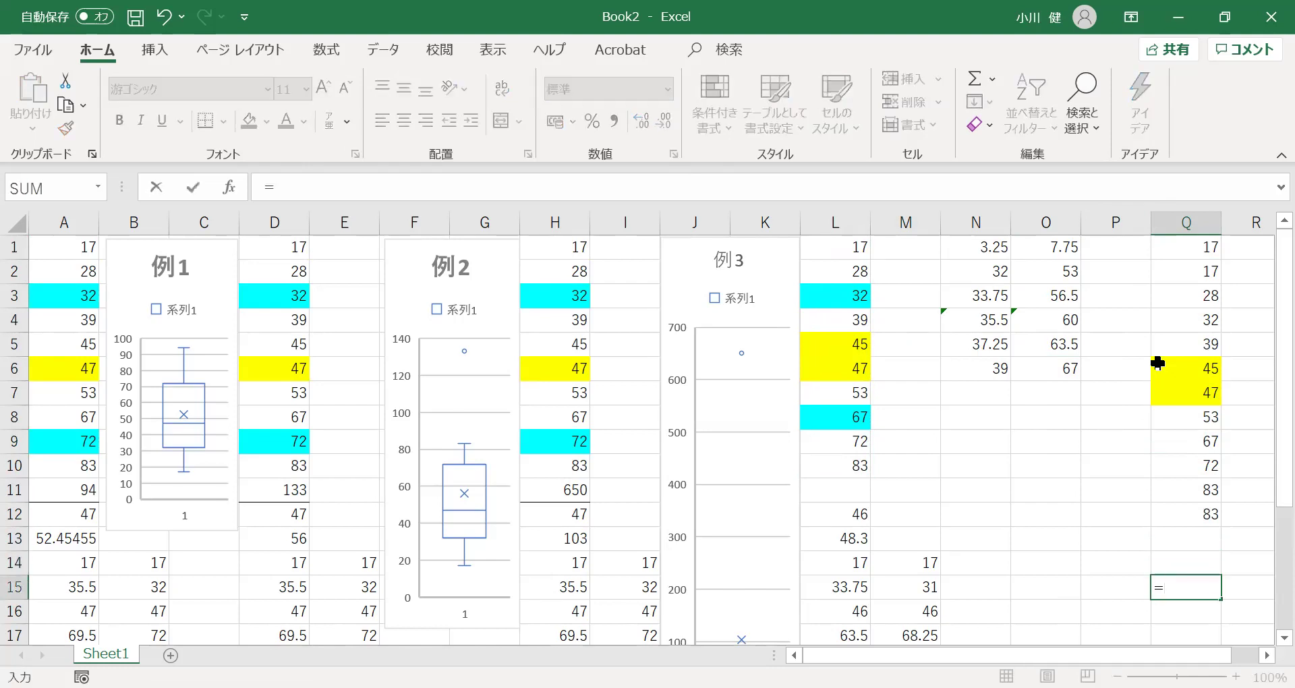
text(quartile.)
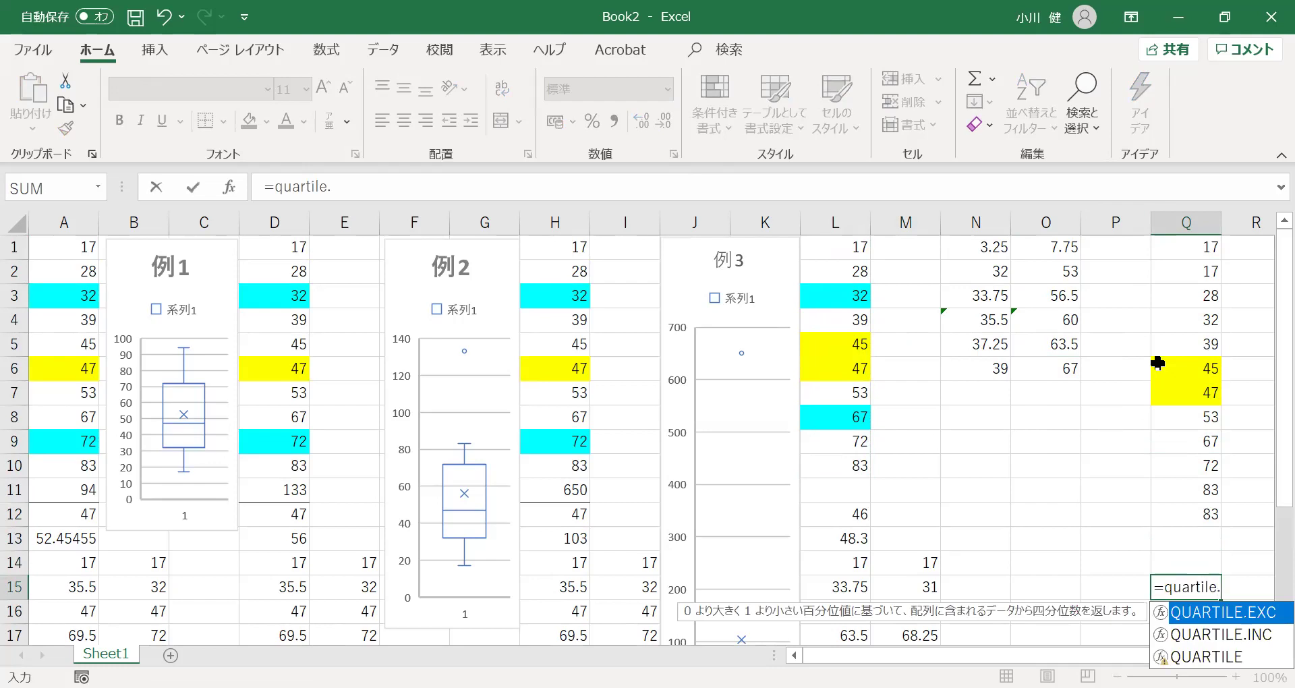
text(inc()
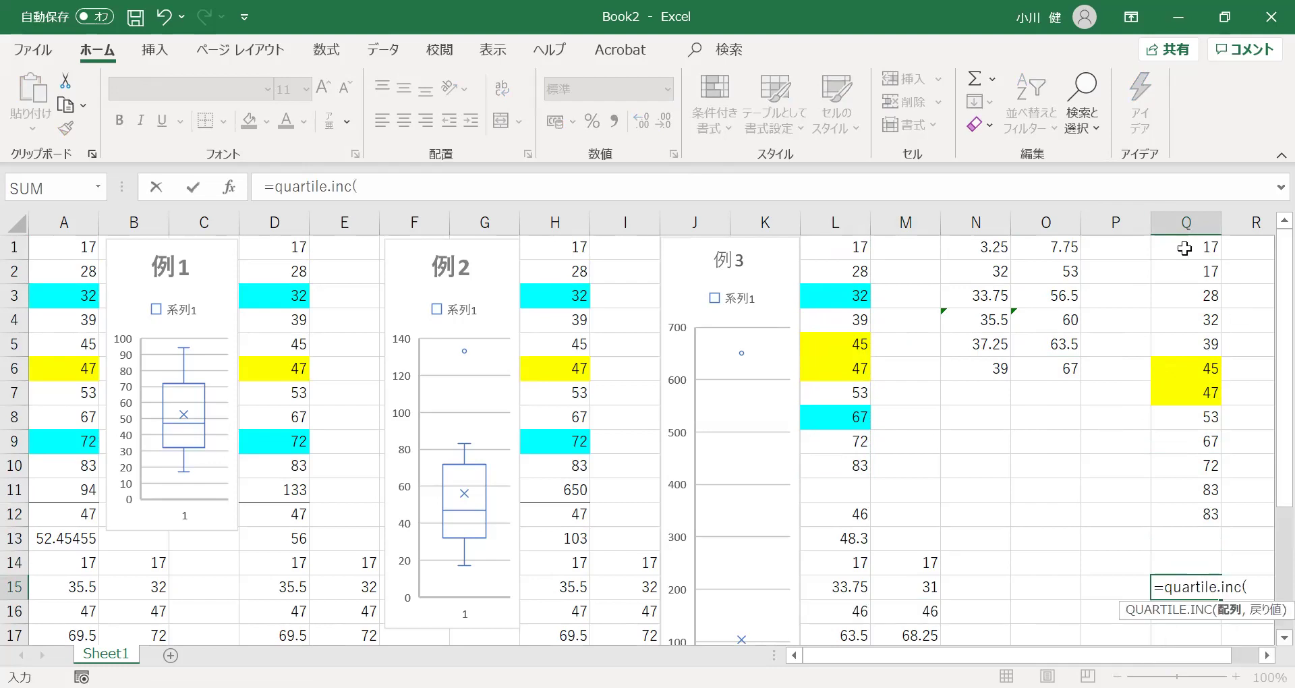
click(1185, 248)
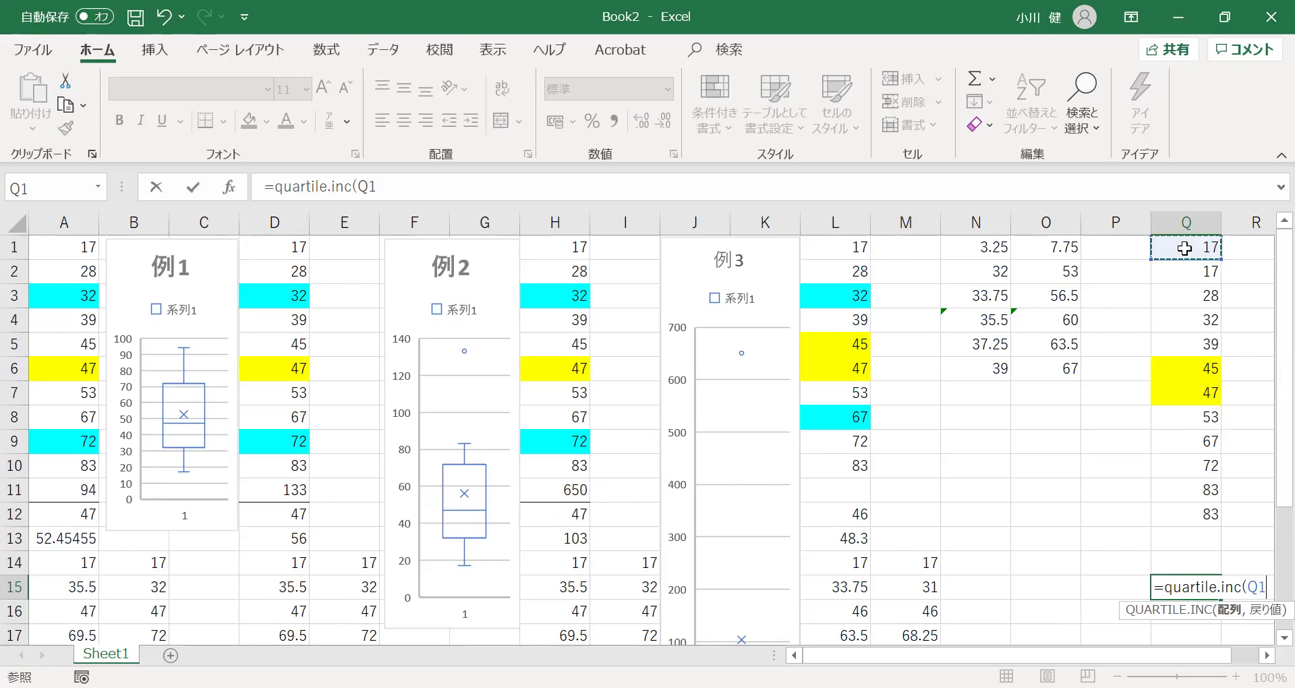
drag(1184, 249, 1185, 514)
scroll(1182, 249, down, 1)
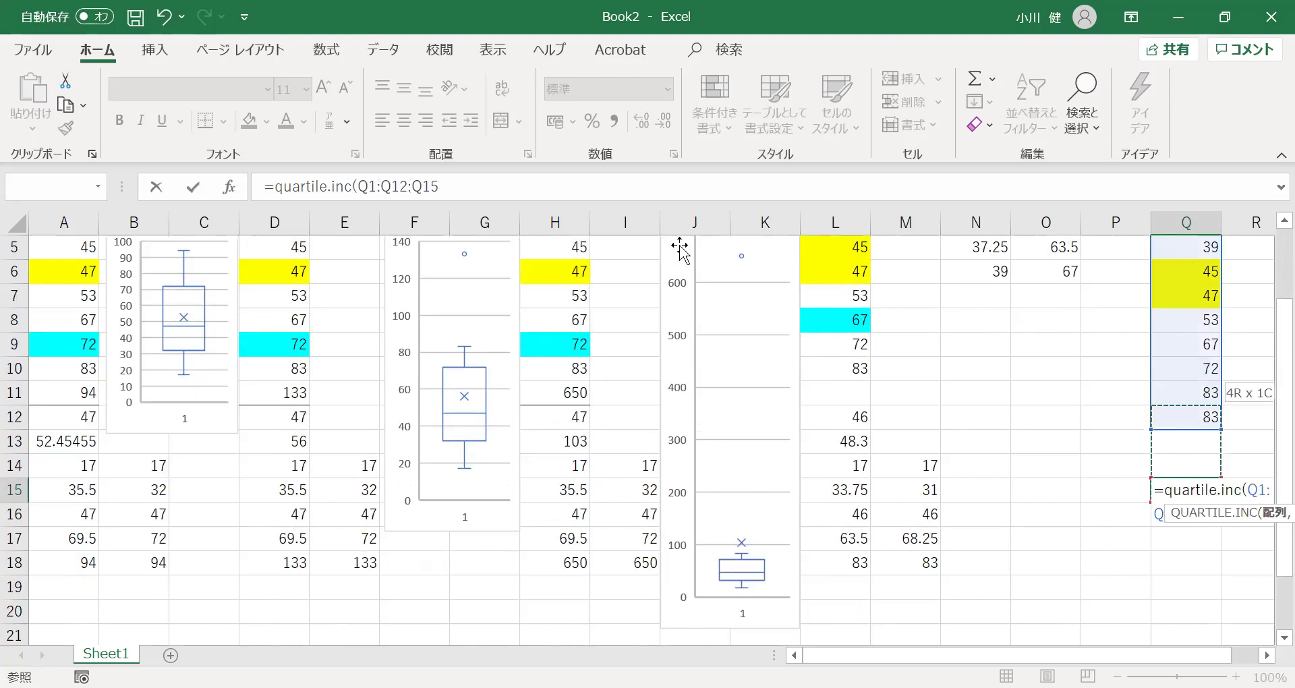
click(476, 184)
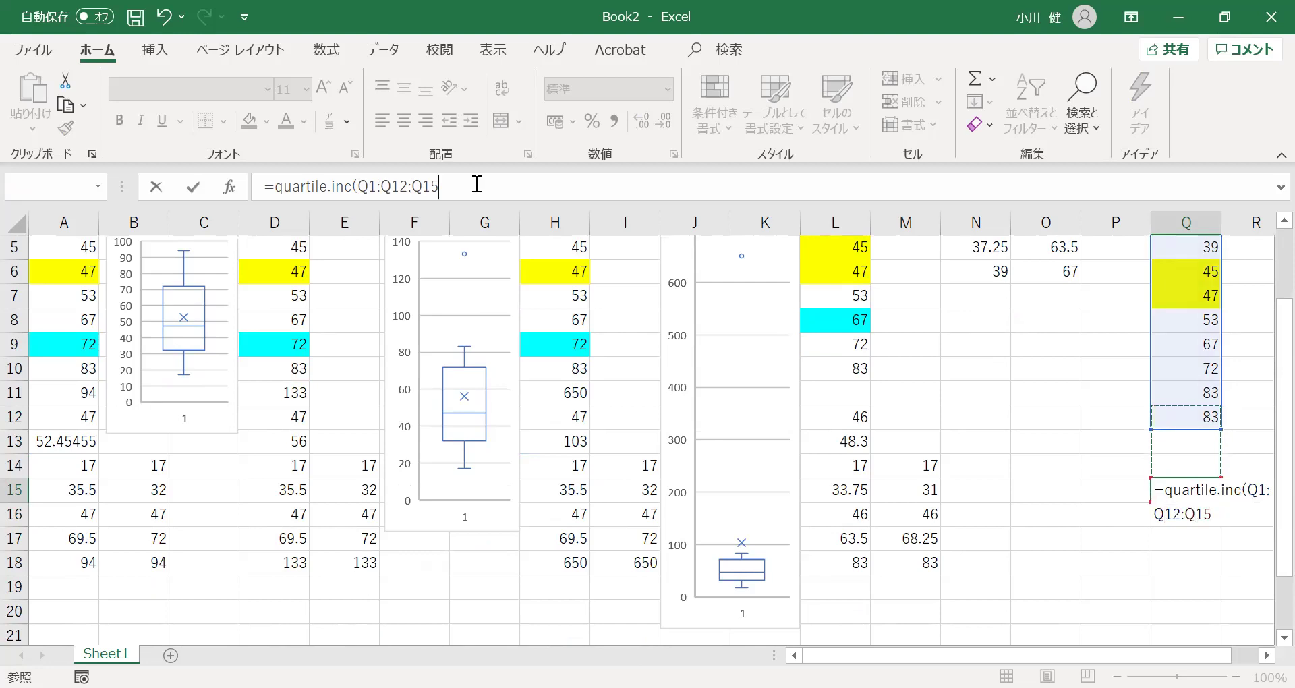
key(BackSpace)
key(BackSpace)
key(BackSpace)
key(BackSpace)
text(,1))
key(Return)
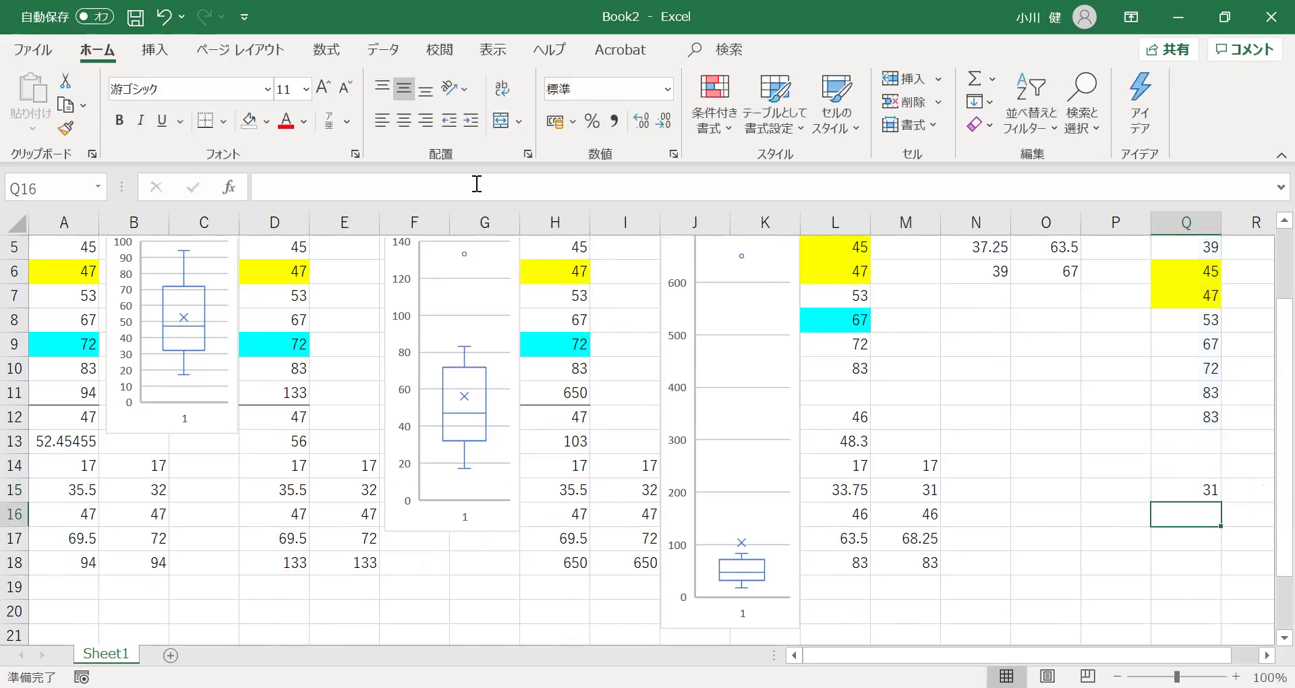
Compare the inclusive first quartile in Q15 with the first quartiles of the other data sets across row 15.
key(Up)
key(Left)
key(Left)
key(Left)
key(Left)
key(Right)
key(Right)
key(Right)
key(Right)
key(Right)
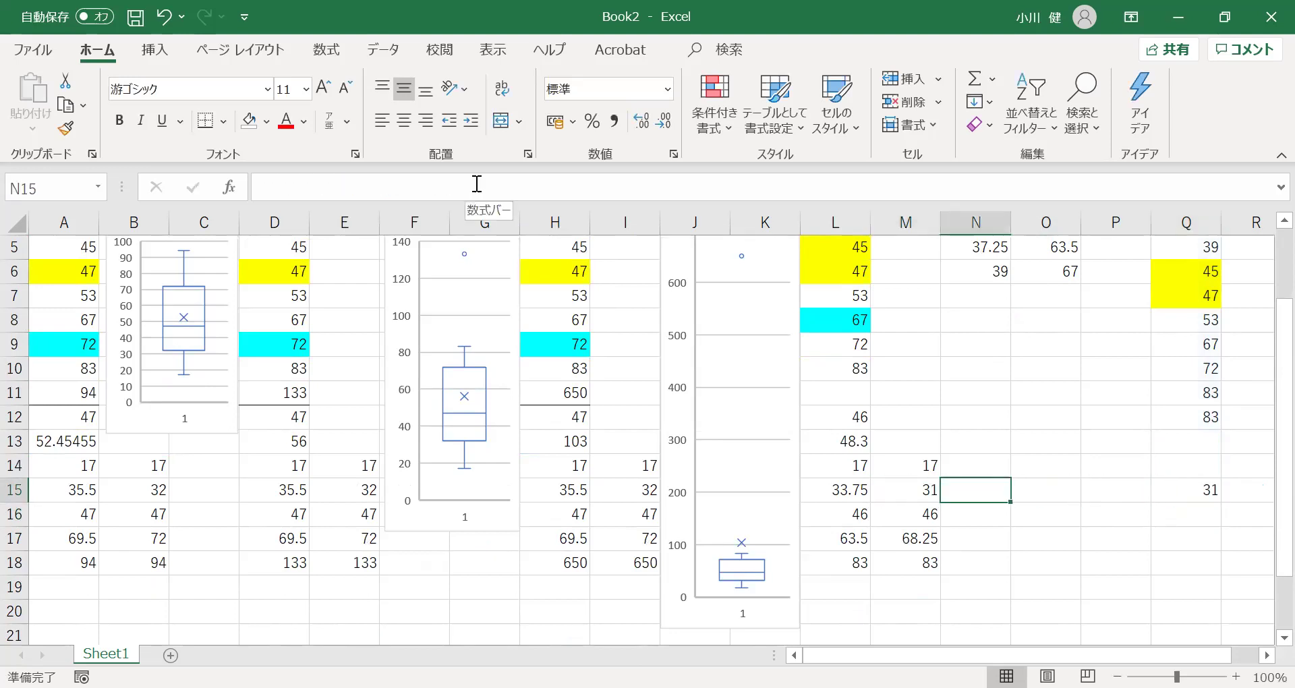
key(Left)
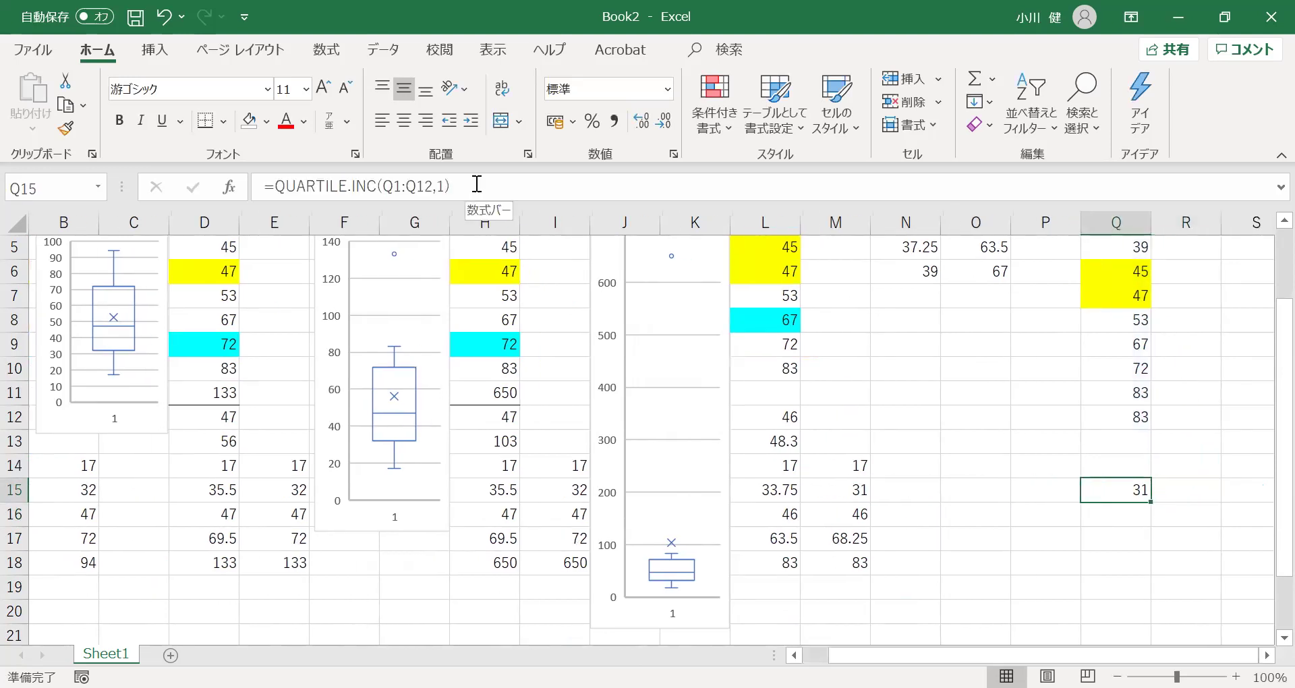
key(Left)
key(Left)
key(Left)
key(Left)
key(Left)
key(Left)
key(Left)
key(Left)
key(Left)
key(Left)
key(Left)
key(Left)
key(Left)
key(Left)
key(Left)
key(Left)
key(Right)
key(Right)
key(Right)
key(Right)
key(Right)
key(Right)
key(Right)
key(Right)
key(Right)
key(Right)
key(Right)
key(Right)
key(Right)
key(Right)
key(Right)
Review the extended twelve-value data in Q1:Q12 against the ten original values in L1:L10.
key(Up)
key(Up)
key(Up)
key(Up)
key(Up)
key(Up)
key(Up)
key(Up)
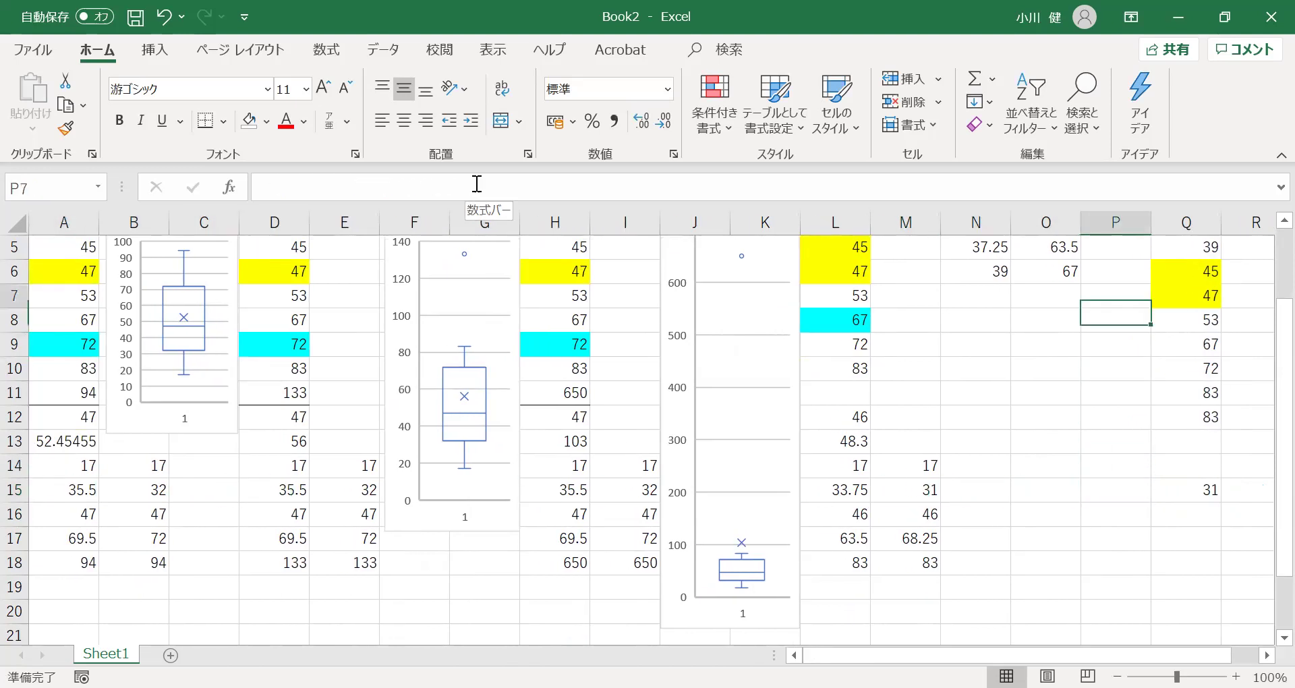
key(Up)
key(Up)
key(Up)
key(Up)
key(Up)
key(Up)
key(Down)
key(Down)
key(Down)
key(Down)
key(Down)
key(Down)
key(Down)
key(Down)
key(Down)
key(Down)
key(Down)
key(Down)
key(Down)
key(Down)
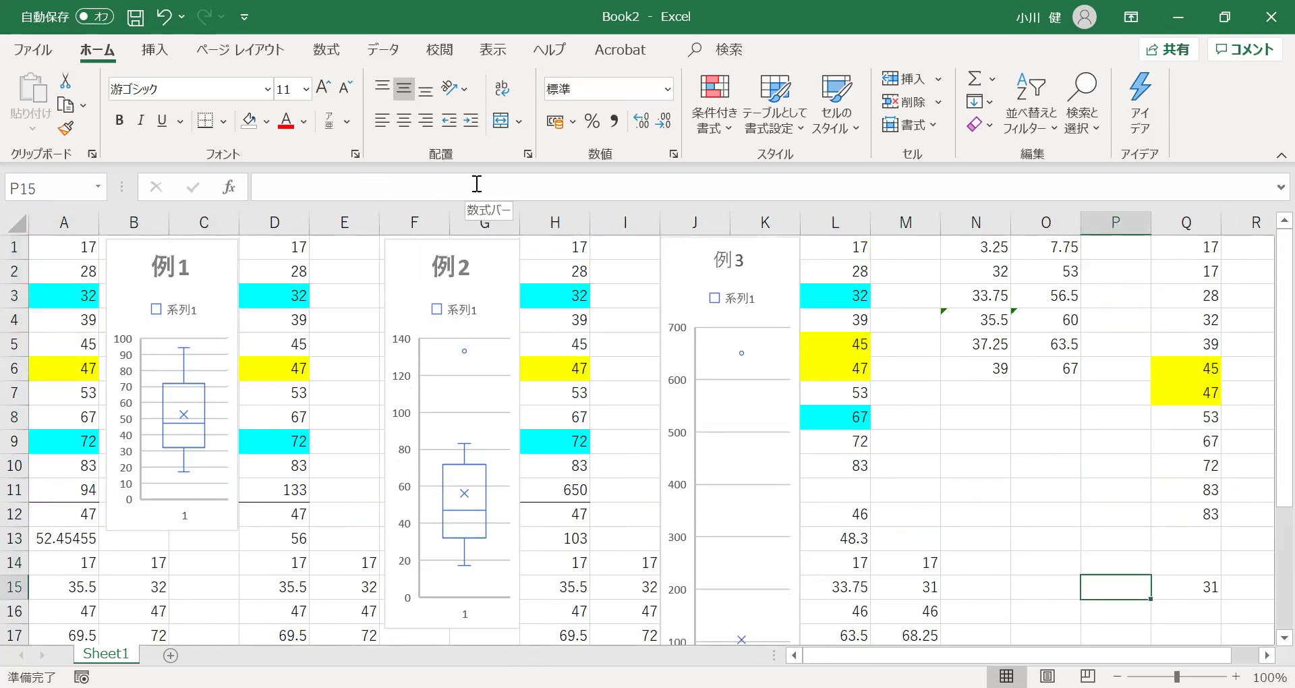
Calculate the inclusive second quartile of the extended data in cell Q16 with the formula =QUARTILE.INC(Q1:Q12,2).
key(Down)
key(Right)
text(=q)
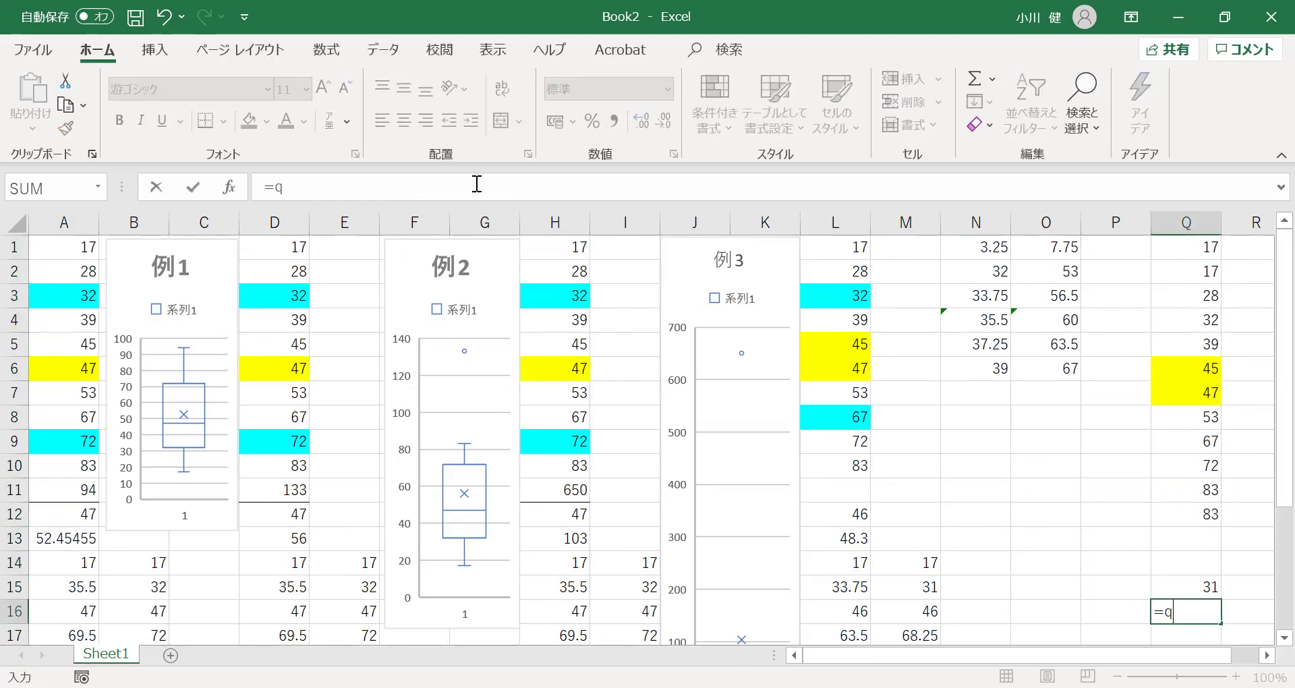
text(uartile.)
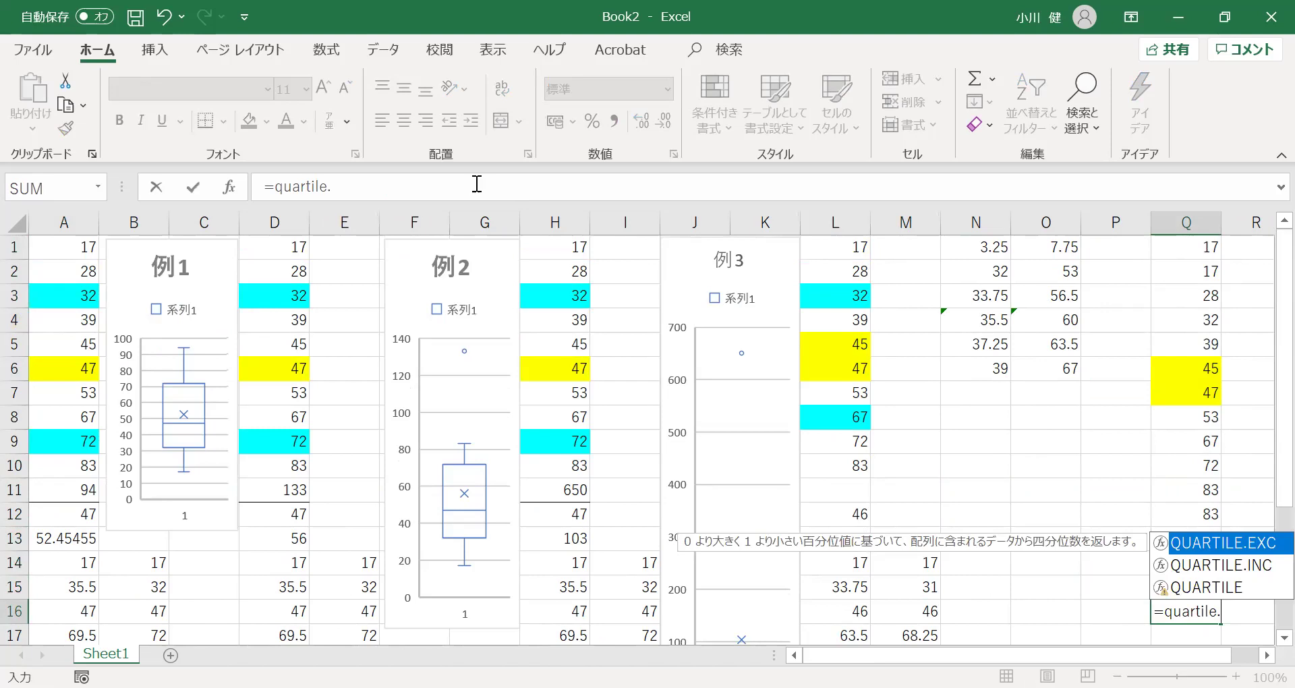
text(inc()
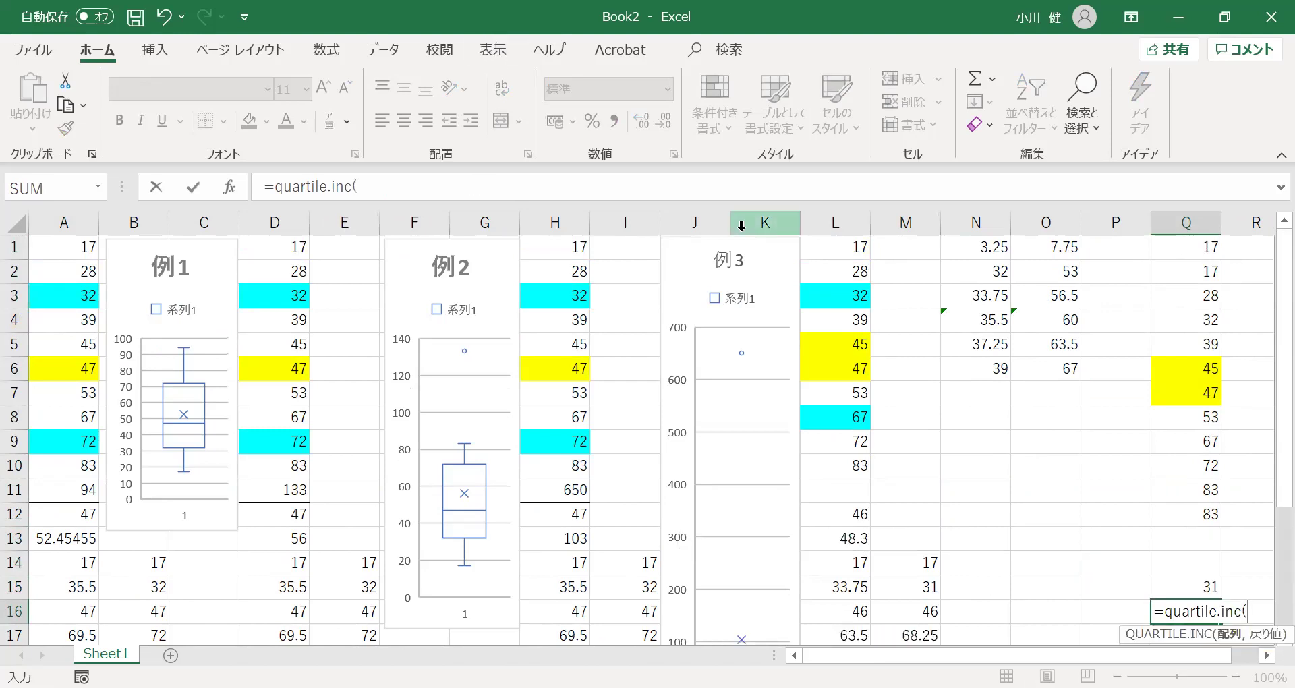
click(1161, 246)
text(*)
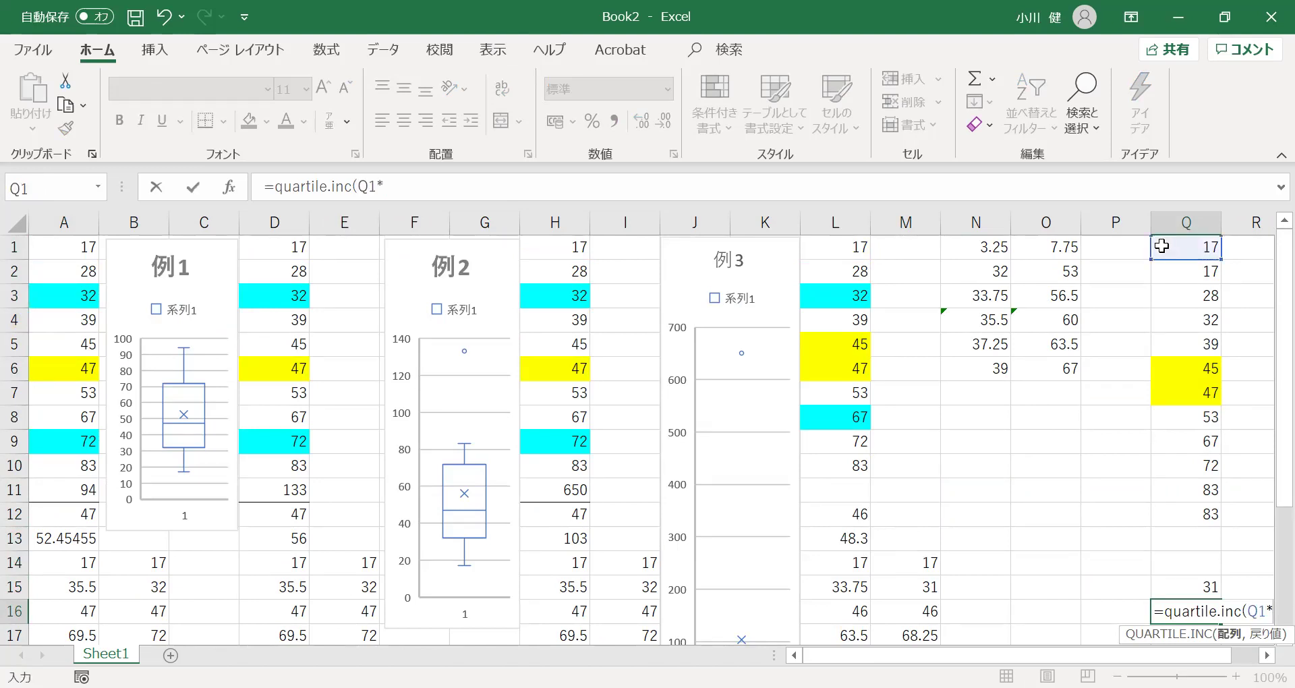
key(BackSpace)
text(:)
click(1176, 511)
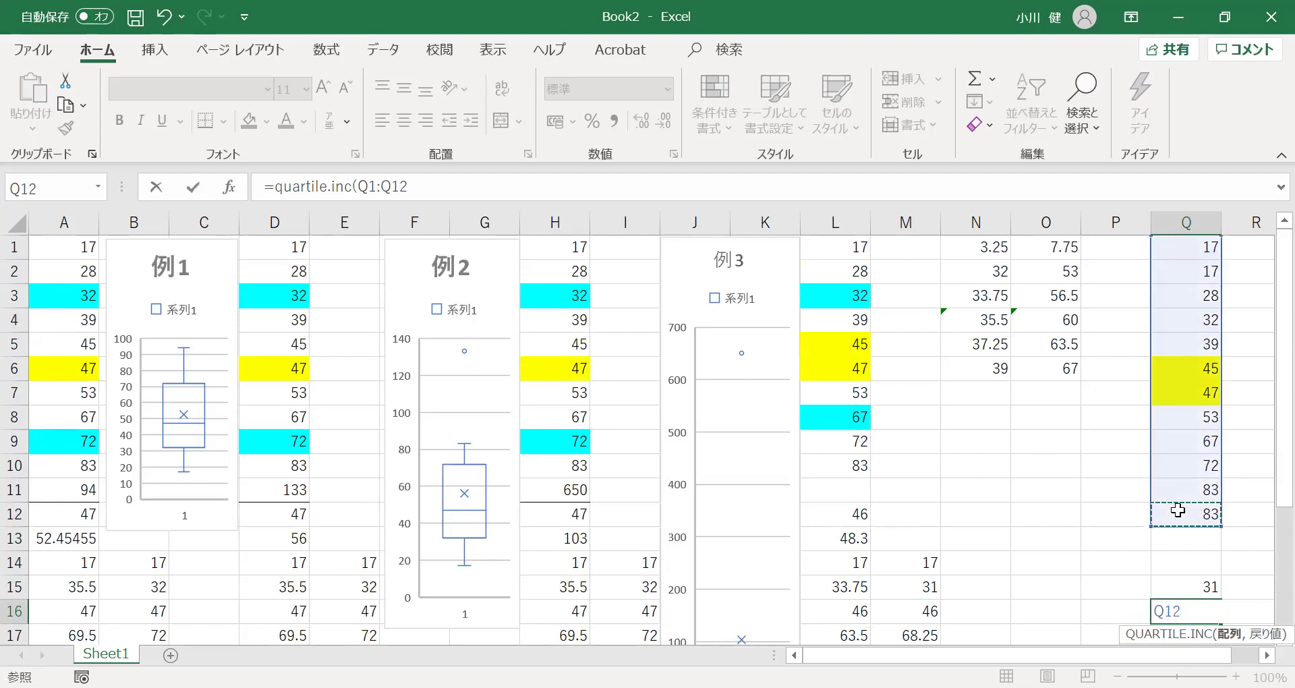
text(,2)
key(Return)
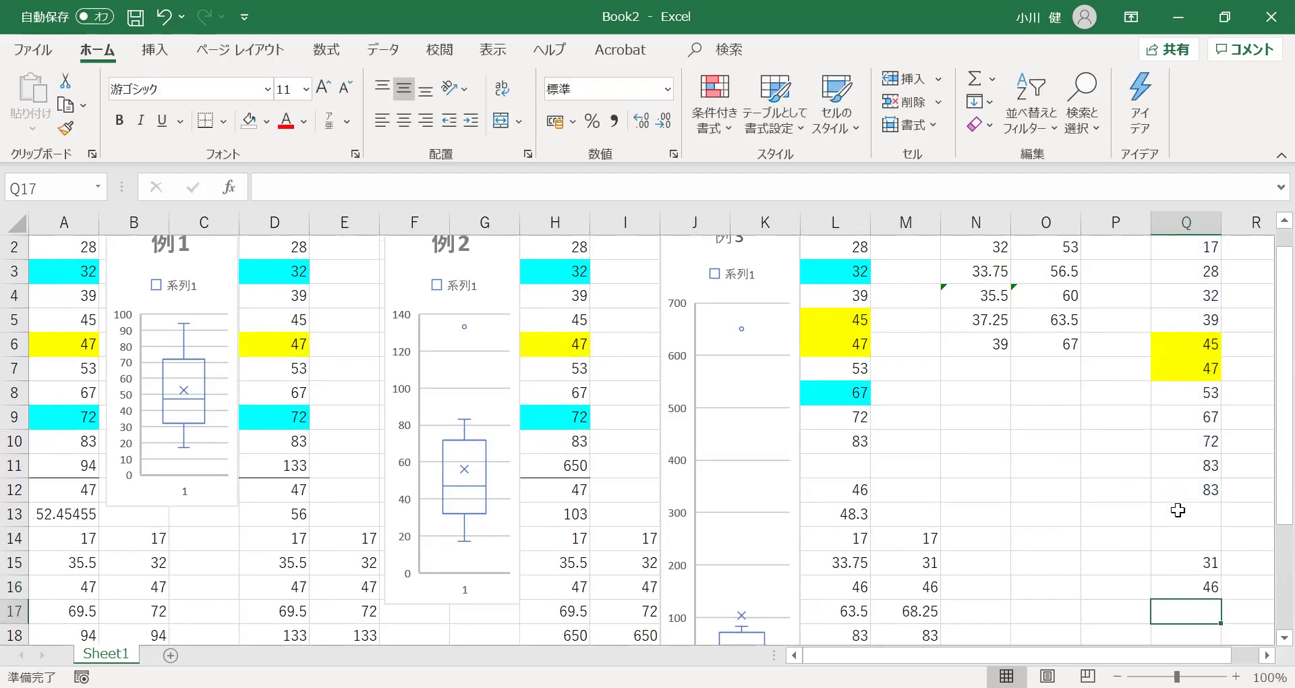
Calculate the inclusive third quartile of the extended data in cell Q17 with the formula =QUARTILE.INC(Q1:Q12,3).
text(=q)
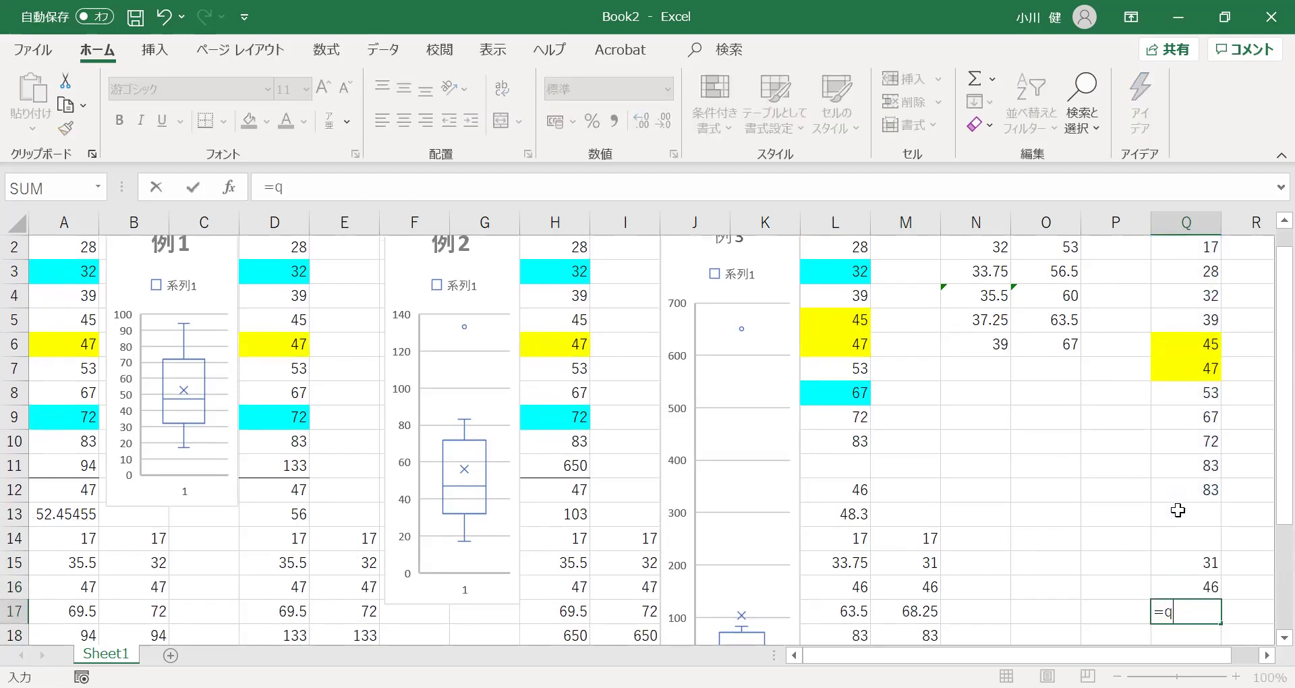
text(uartile)
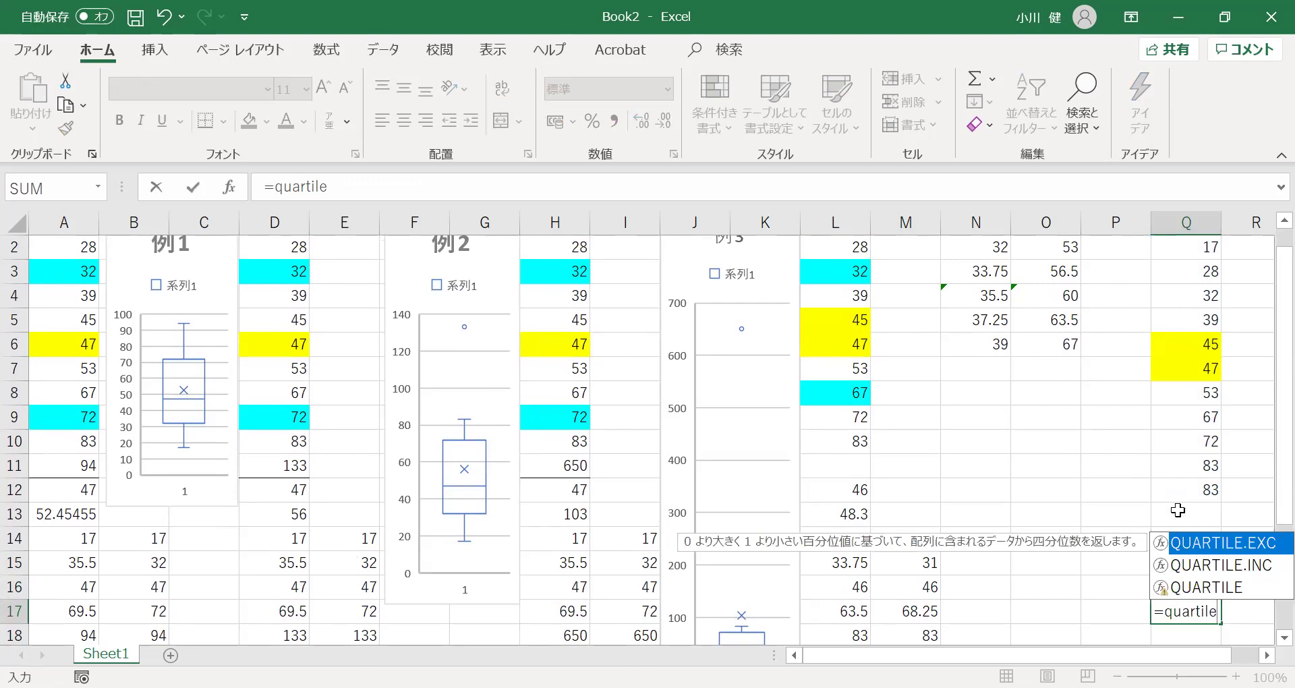
text(.inc)
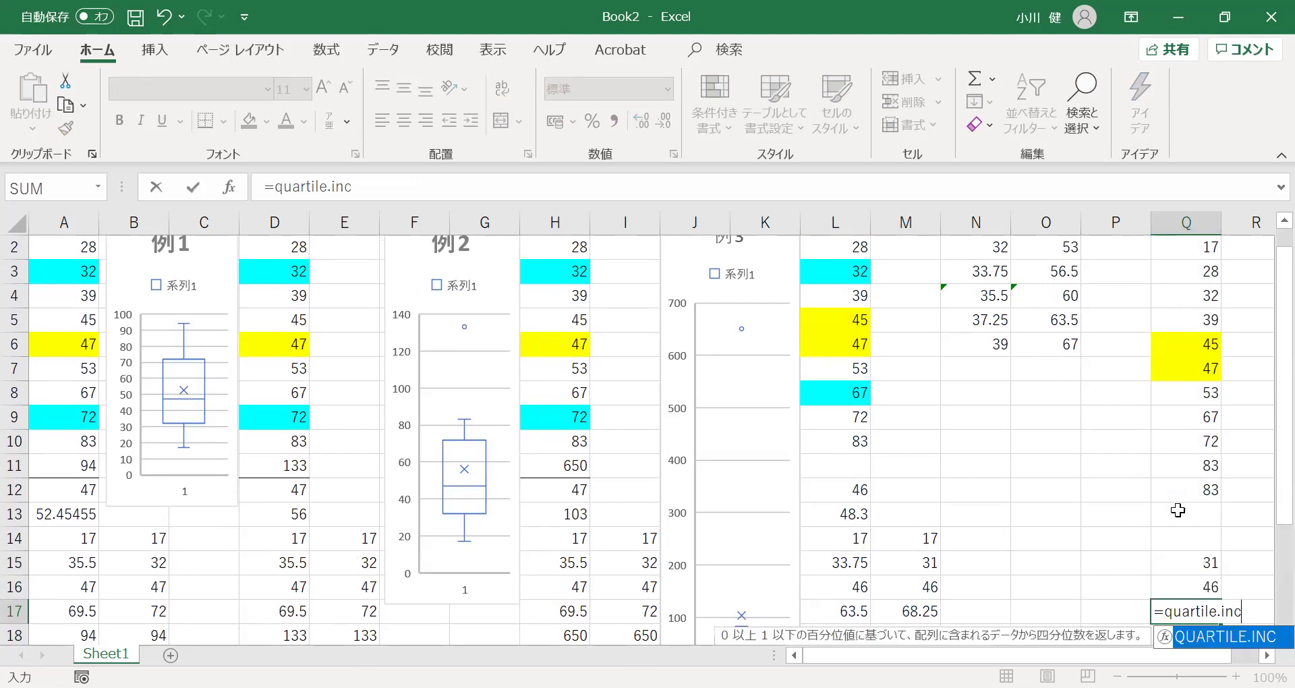
text(()
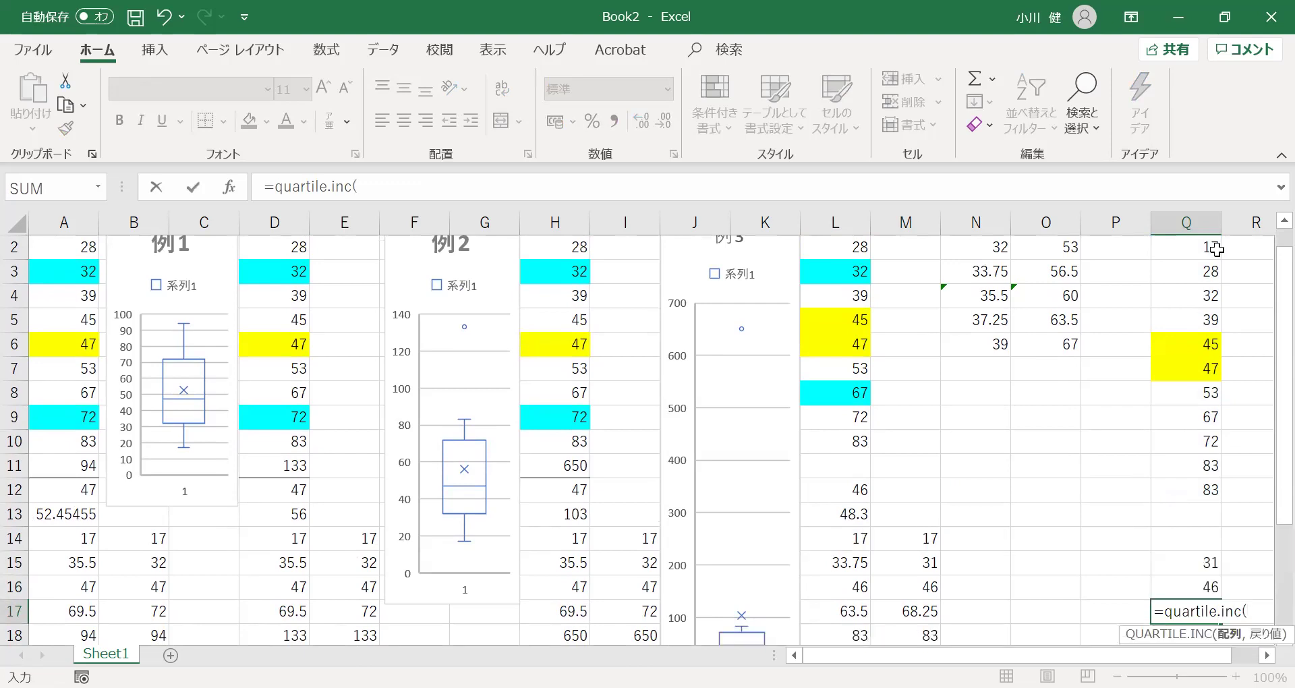
click(1179, 246)
key(Up)
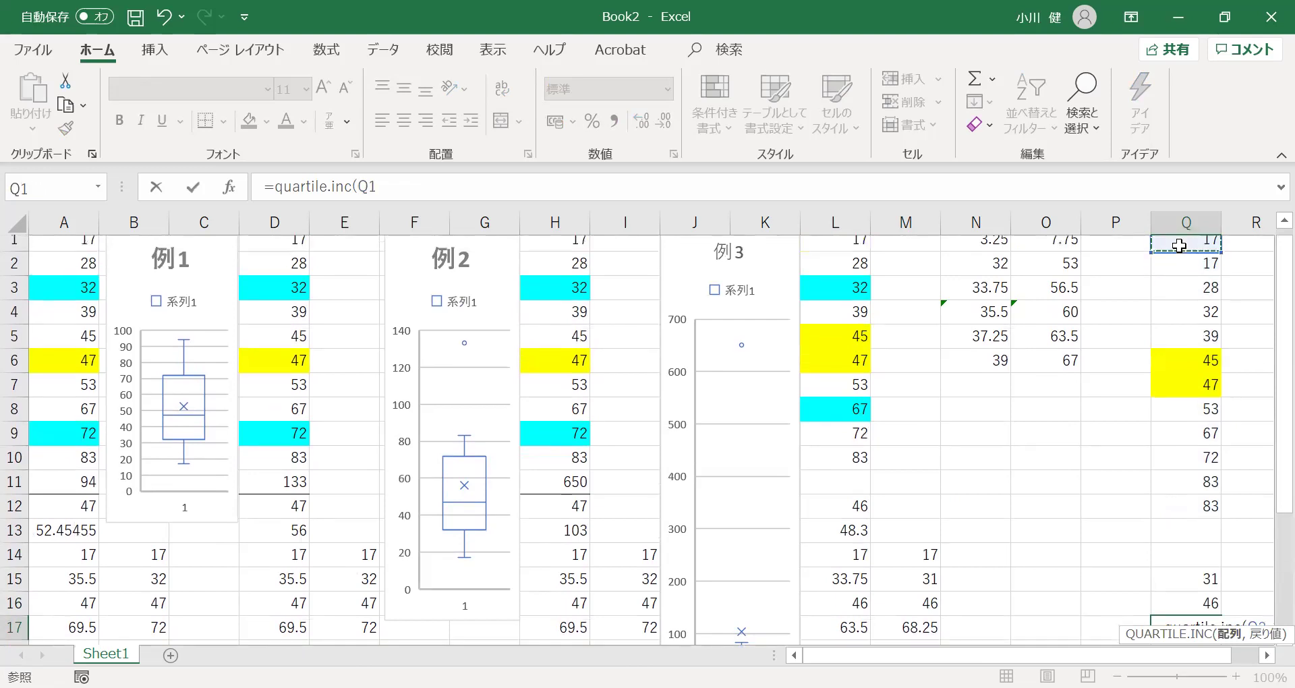
key(F8)
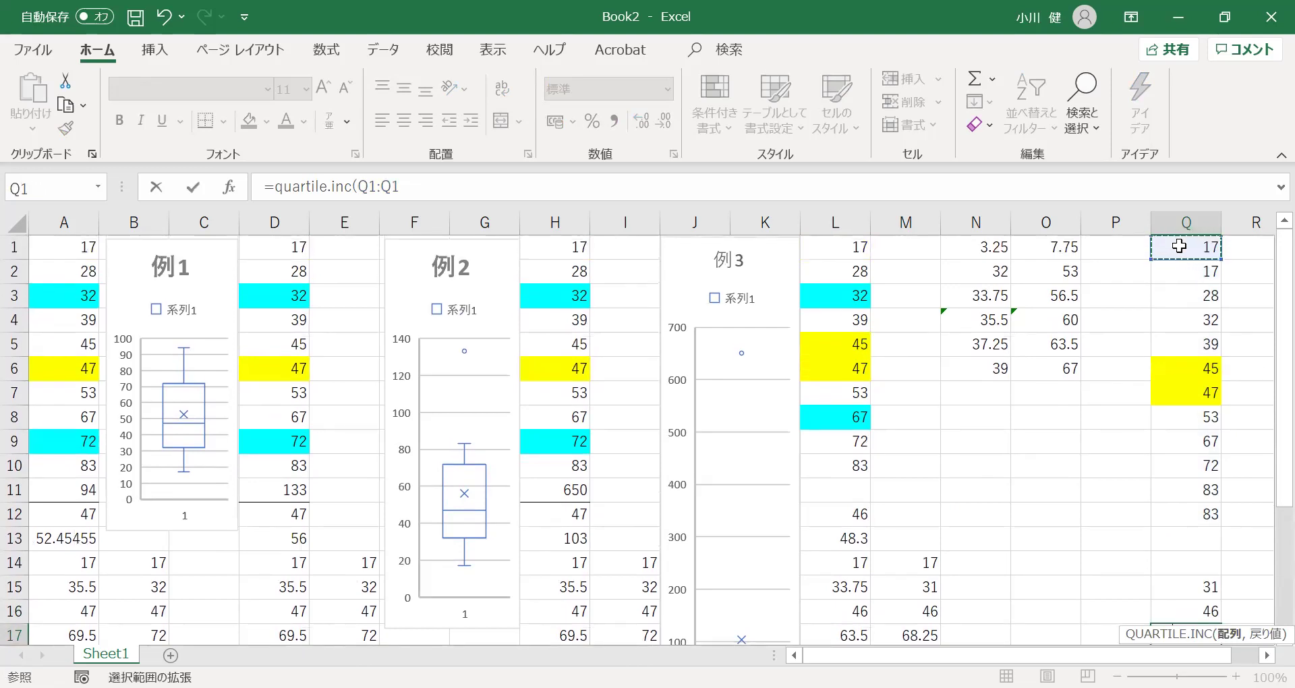
key(ctrl+Down)
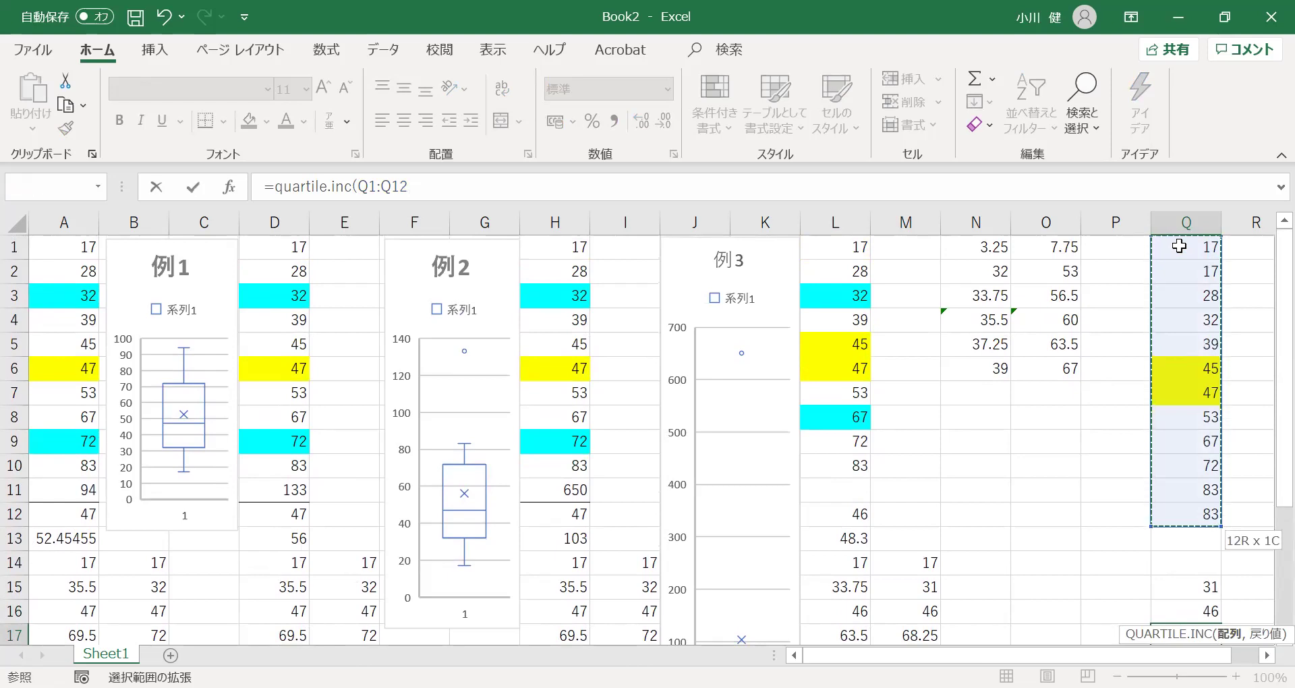
text(,3)
key(Return)
Compare the inclusive third quartile in Q17 with the original data's third quartiles in M17 and L17.
key(Up)
key(Left)
key(Left)
key(Left)
key(Left)
key(Right)
key(Right)
key(Right)
key(Right)
key(Left)
key(Left)
key(Left)
key(Left)
key(Left)
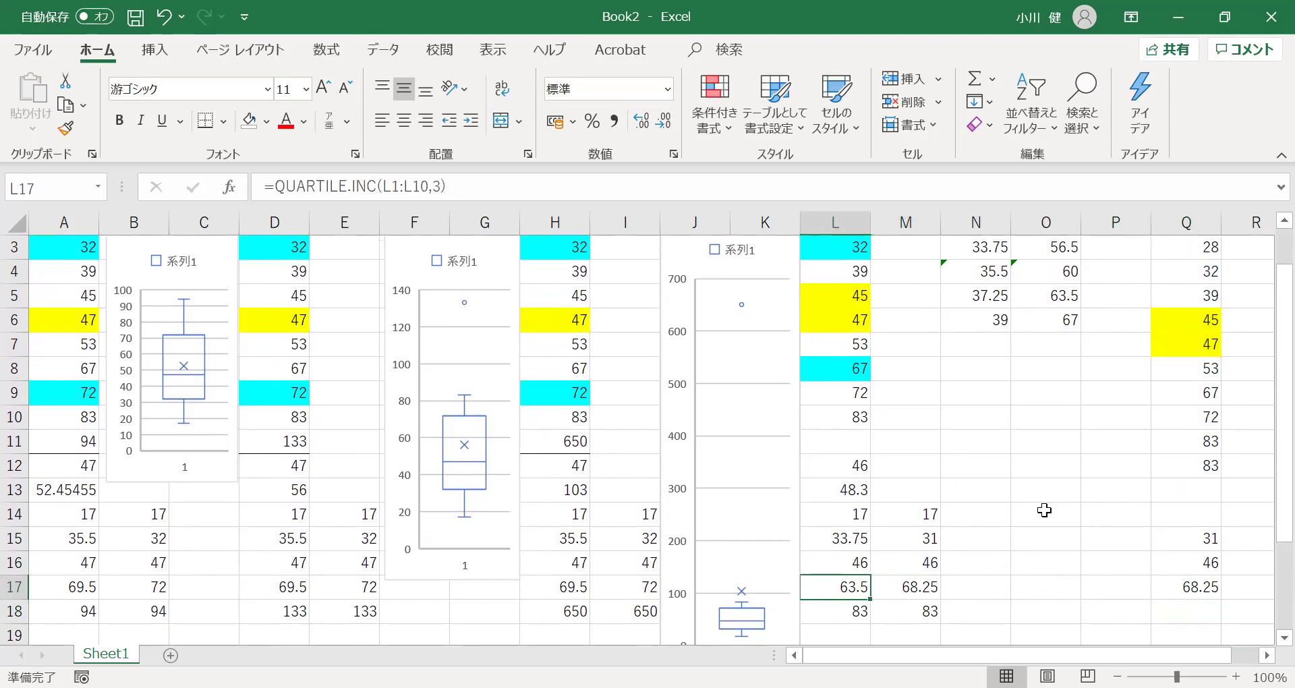
Review the original values in L1:L10 and the minimum in L14 against the extended data's first-quartile formula in Q15.
key(Up)
key(Up)
key(Up)
key(Up)
key(Up)
key(Up)
key(Up)
key(Up)
key(Up)
key(Up)
key(Up)
key(Up)
key(Up)
key(Up)
key(Up)
key(Up)
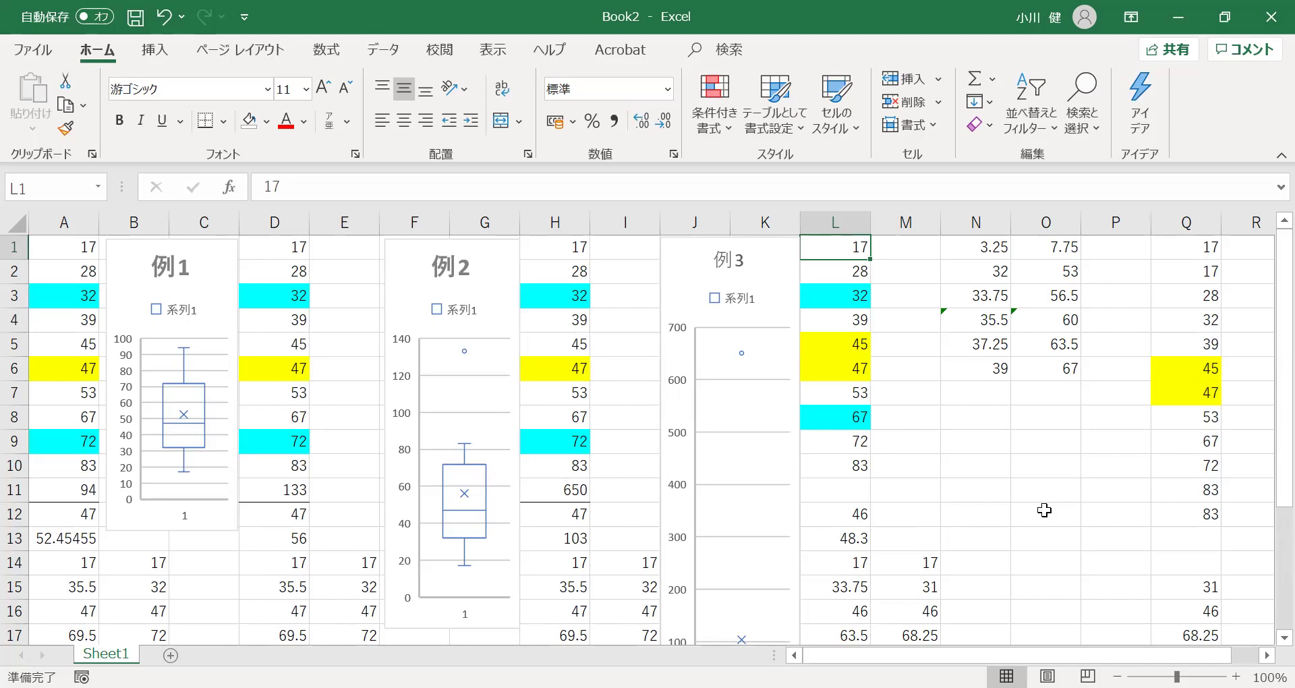
key(Down)
key(Down)
key(Down)
key(Down)
key(Down)
key(Down)
key(Down)
key(Down)
key(Down)
key(Down)
key(Down)
key(Down)
key(Down)
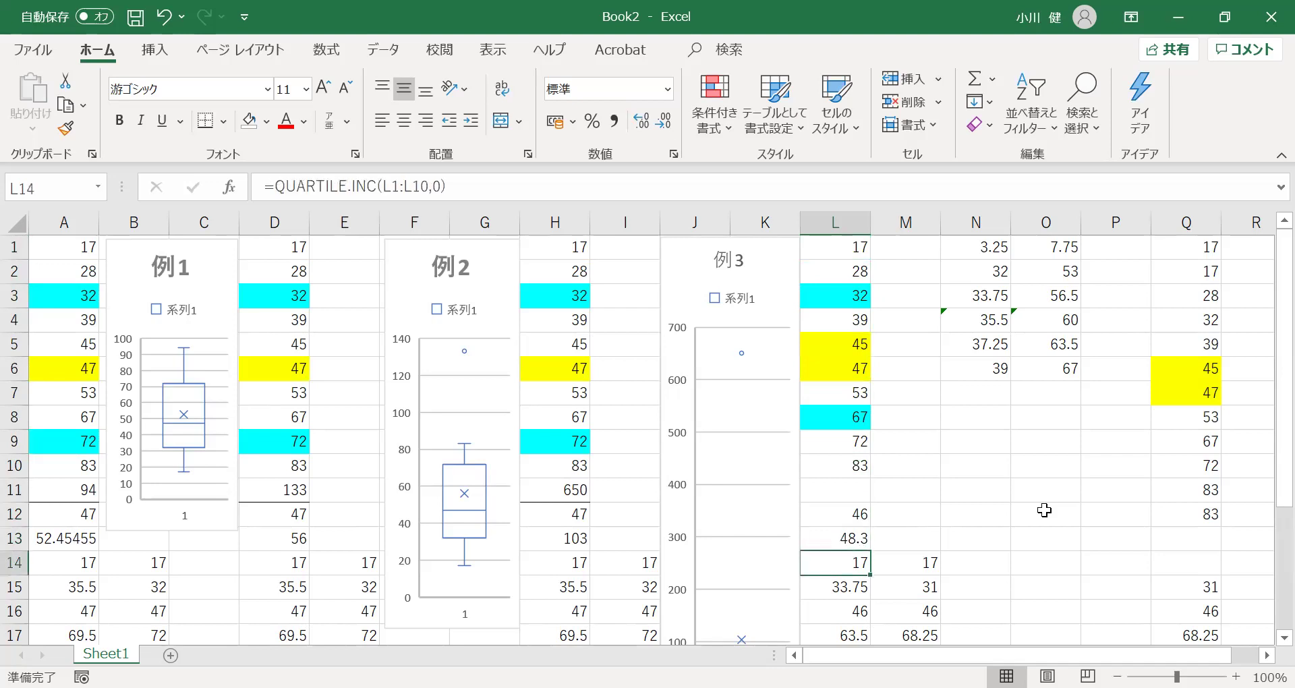
key(Right)
key(Right)
key(Right)
key(Right)
key(Right)
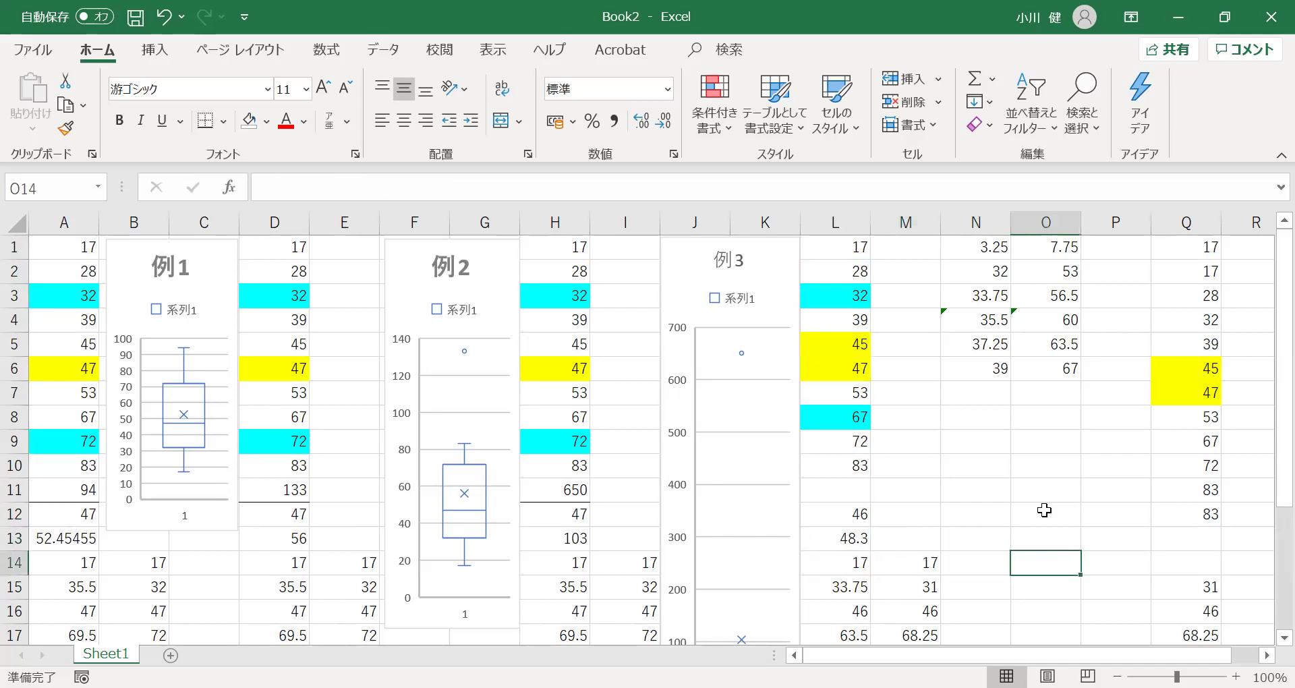
key(Down)
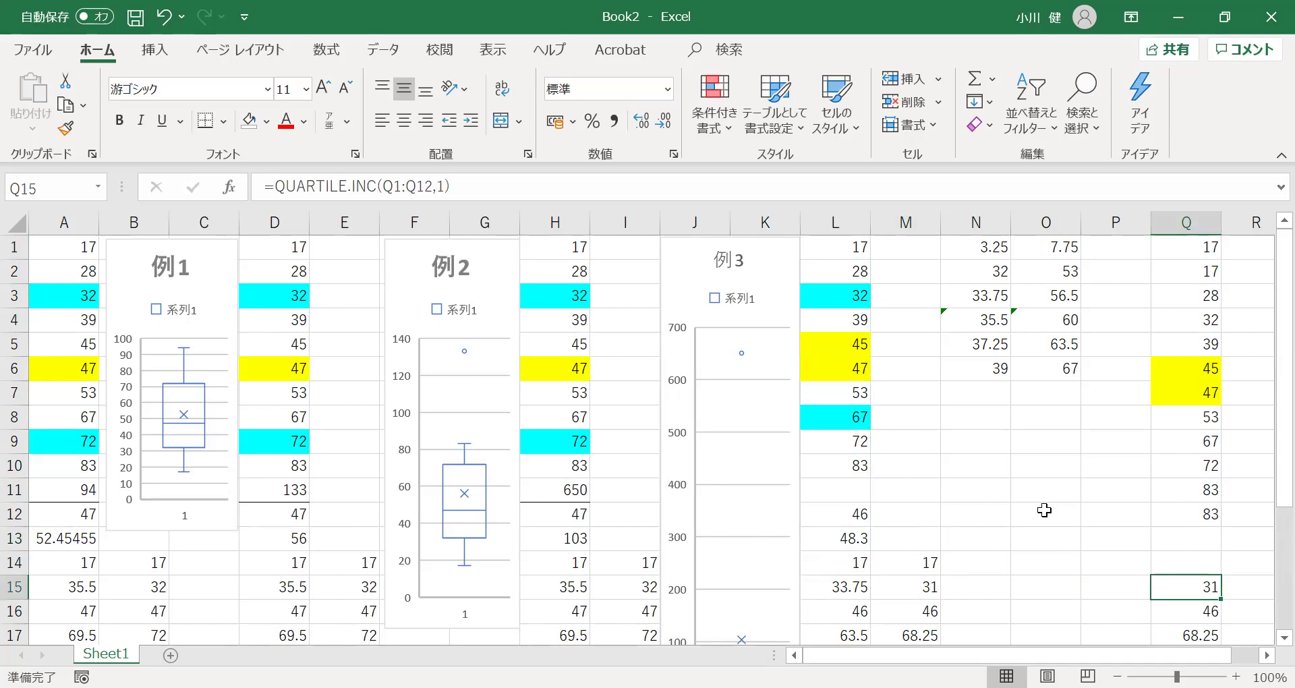
Go over the original values in column L again and examine the exclusive first-quartile formula in M15.
key(Up)
key(Up)
key(Up)
key(Left)
key(Left)
key(Left)
key(Left)
key(Left)
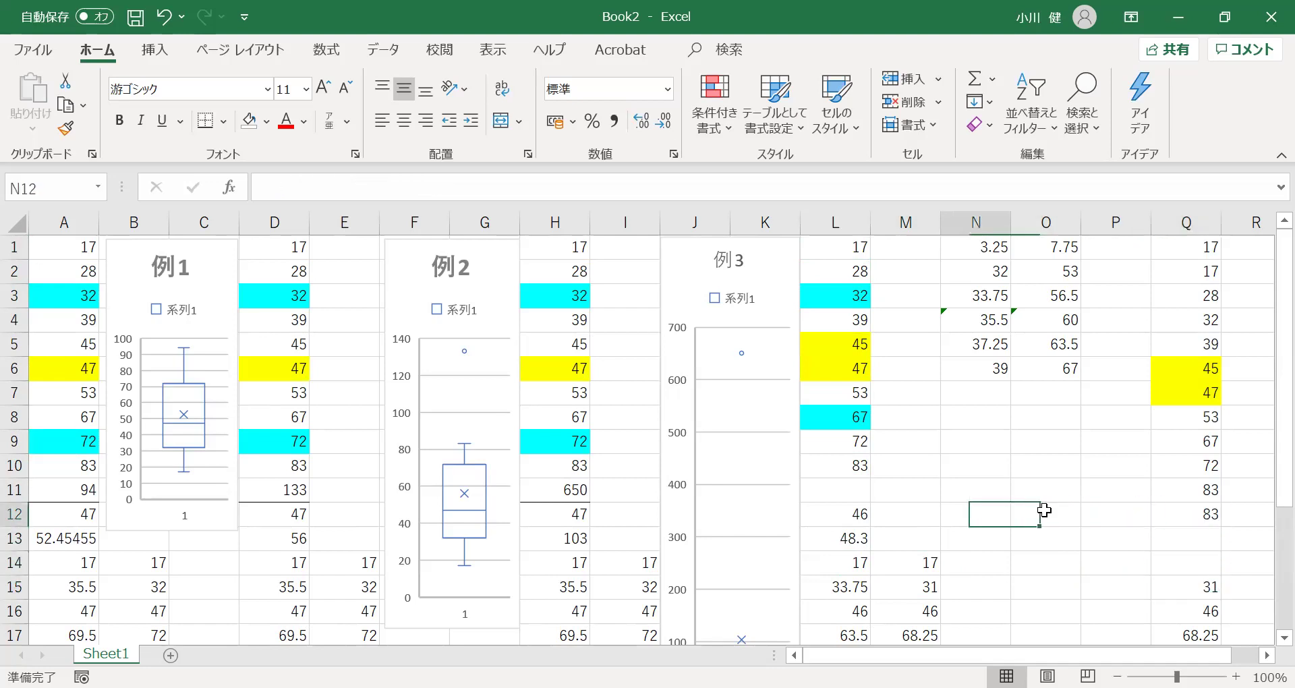
key(Up)
key(Up)
key(Up)
key(Up)
key(Up)
key(Up)
key(Up)
key(Up)
key(Up)
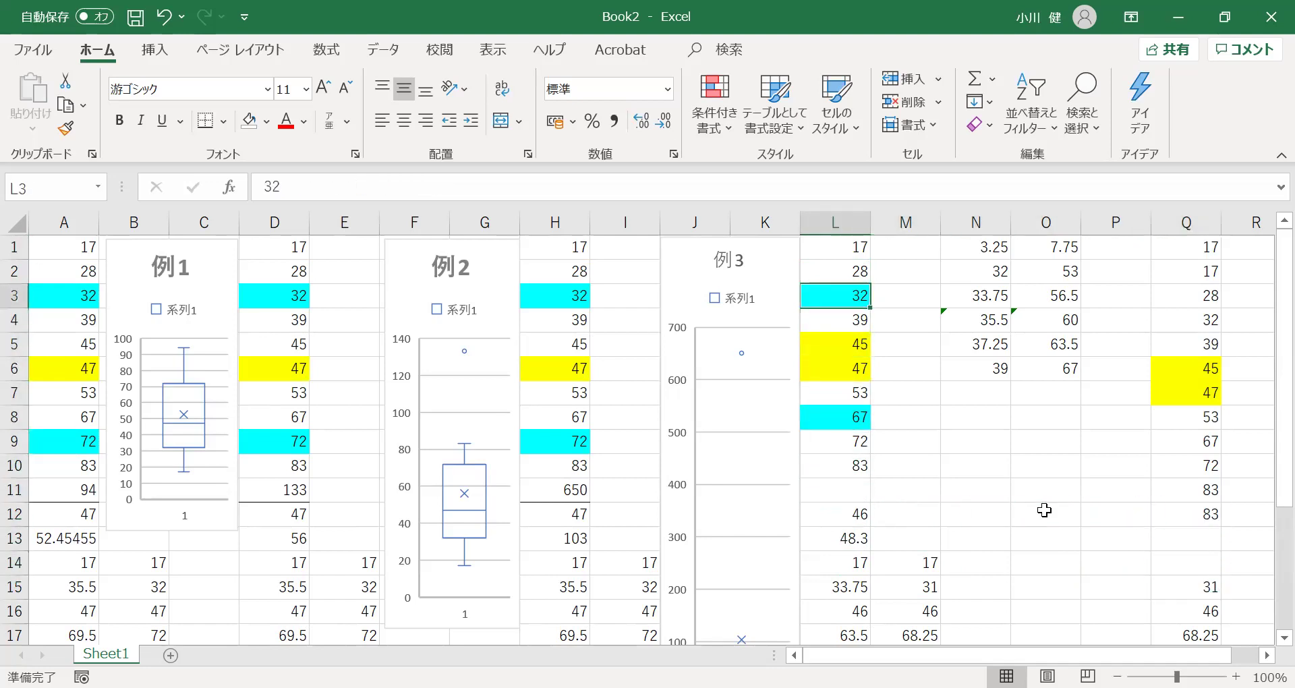
key(Down)
key(Down)
key(Down)
key(Down)
key(Down)
key(Down)
key(Down)
key(Down)
key(Down)
key(Down)
key(Down)
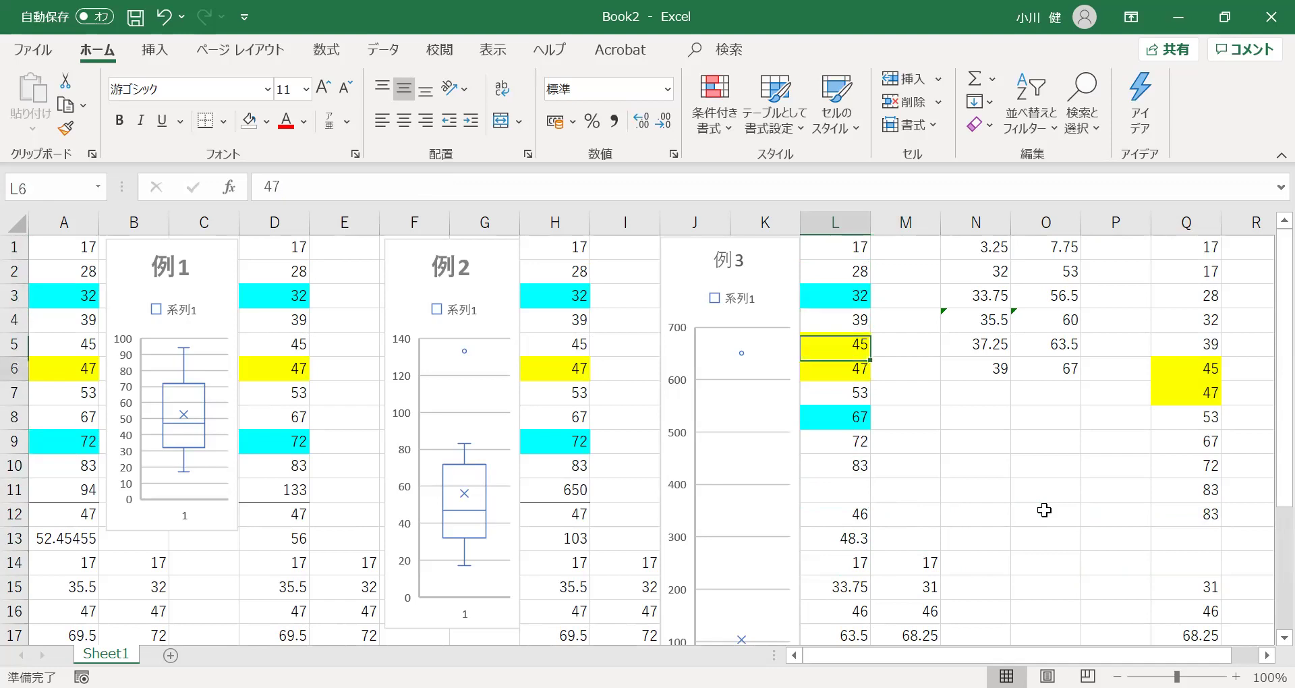
key(Right)
key(Right)
key(Right)
key(Left)
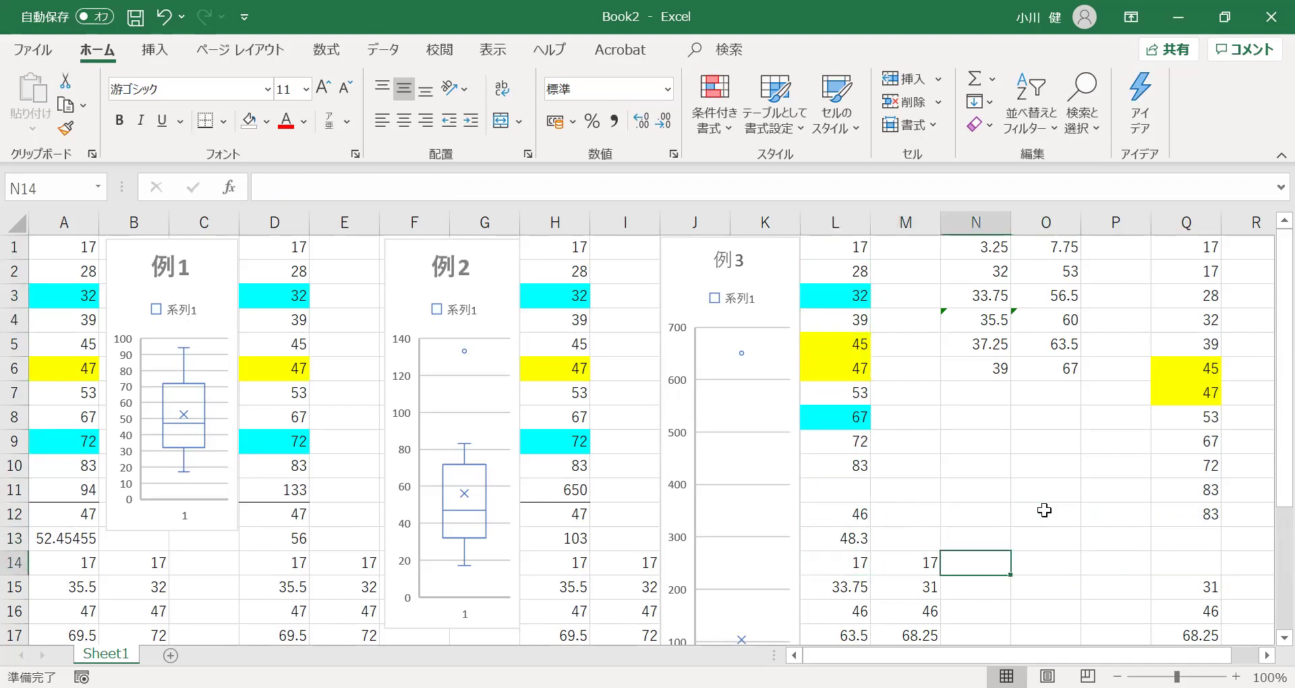
key(Down)
key(Left)
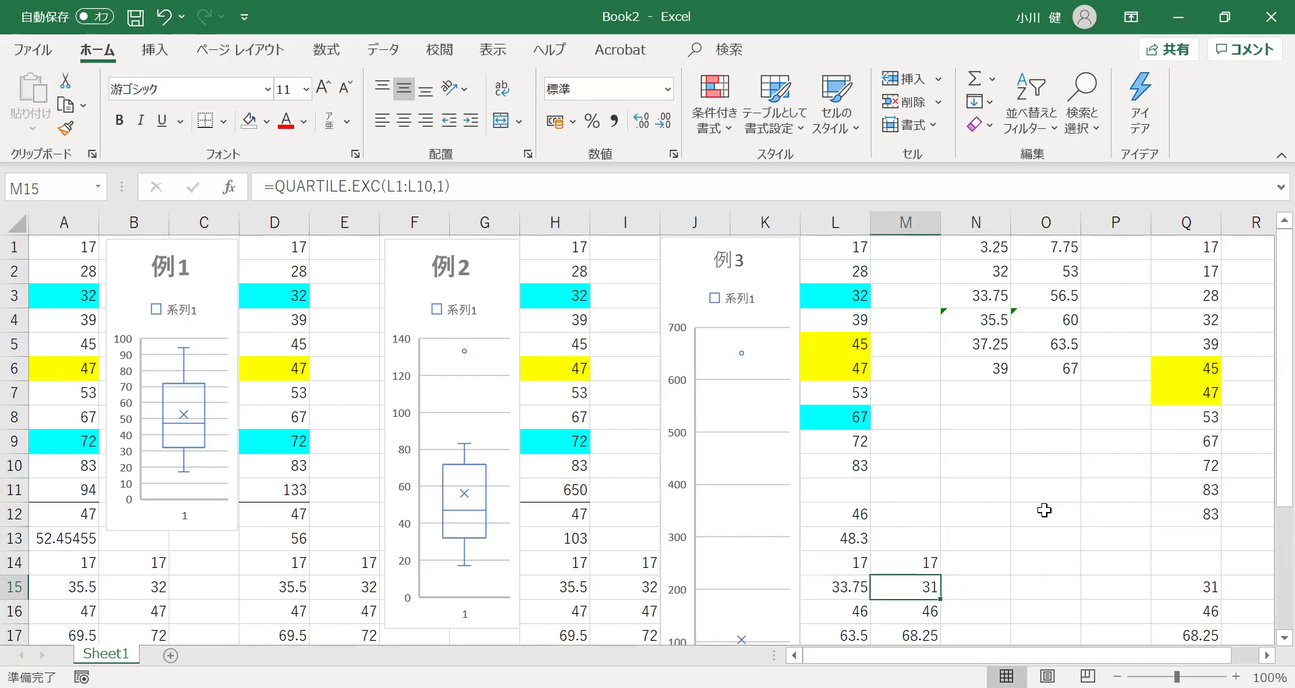
Examine the quartile position calculation in N1 and the interpolation values beneath it down to N6.
key(Up)
key(Up)
key(Up)
key(Up)
key(Up)
key(Up)
key(Up)
key(Up)
key(Up)
key(Up)
key(Up)
key(Up)
key(Up)
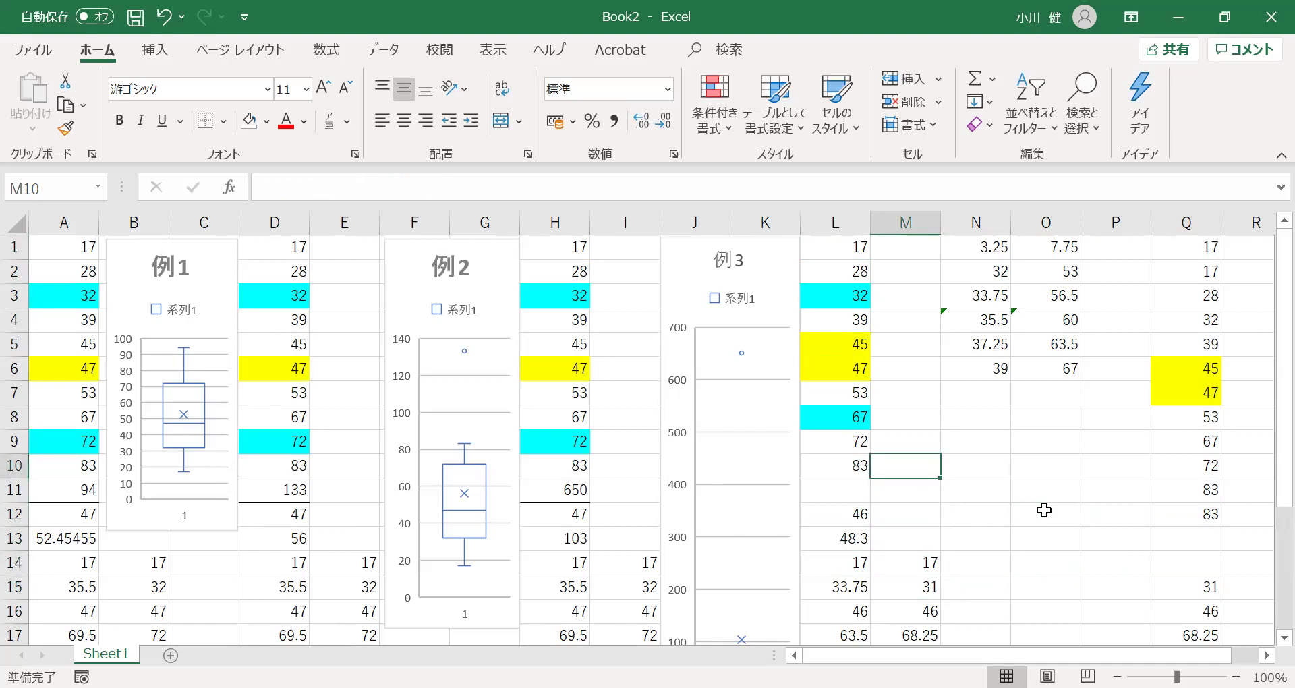
key(Right)
key(Up)
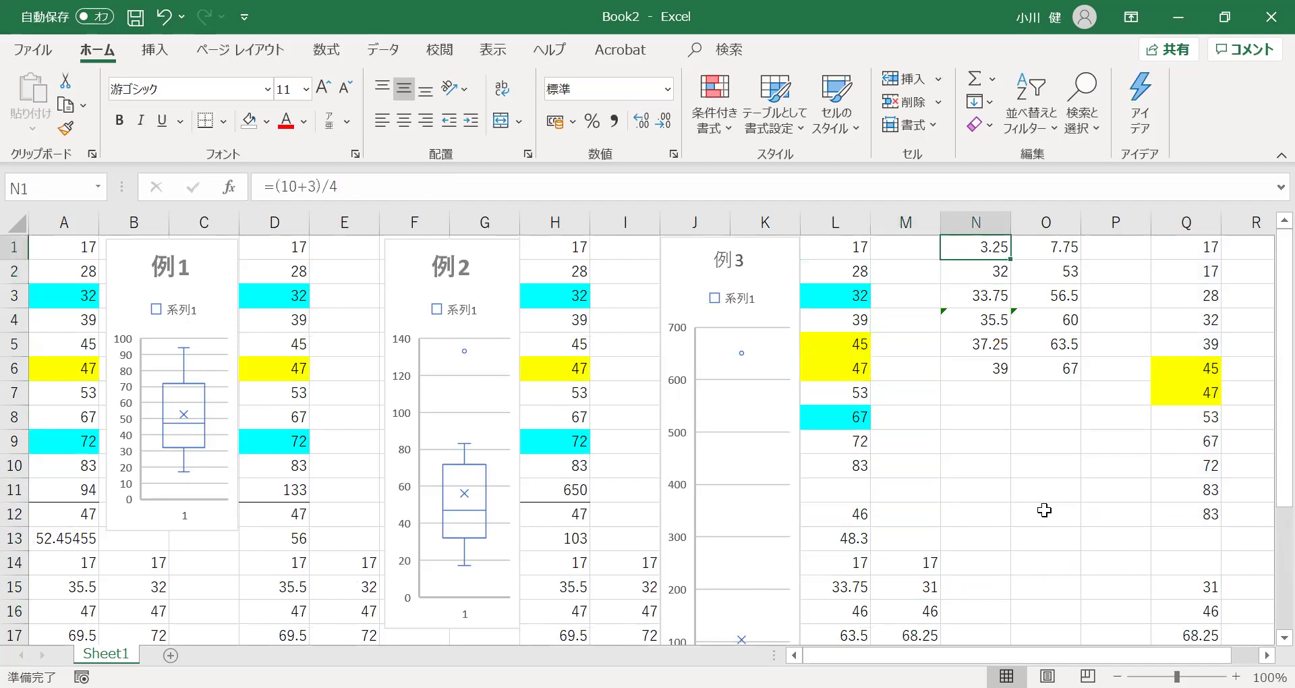
key(Right)
key(Right)
key(Left)
key(Left)
key(Right)
key(Left)
key(Down)
key(Down)
key(Down)
key(Down)
key(Down)
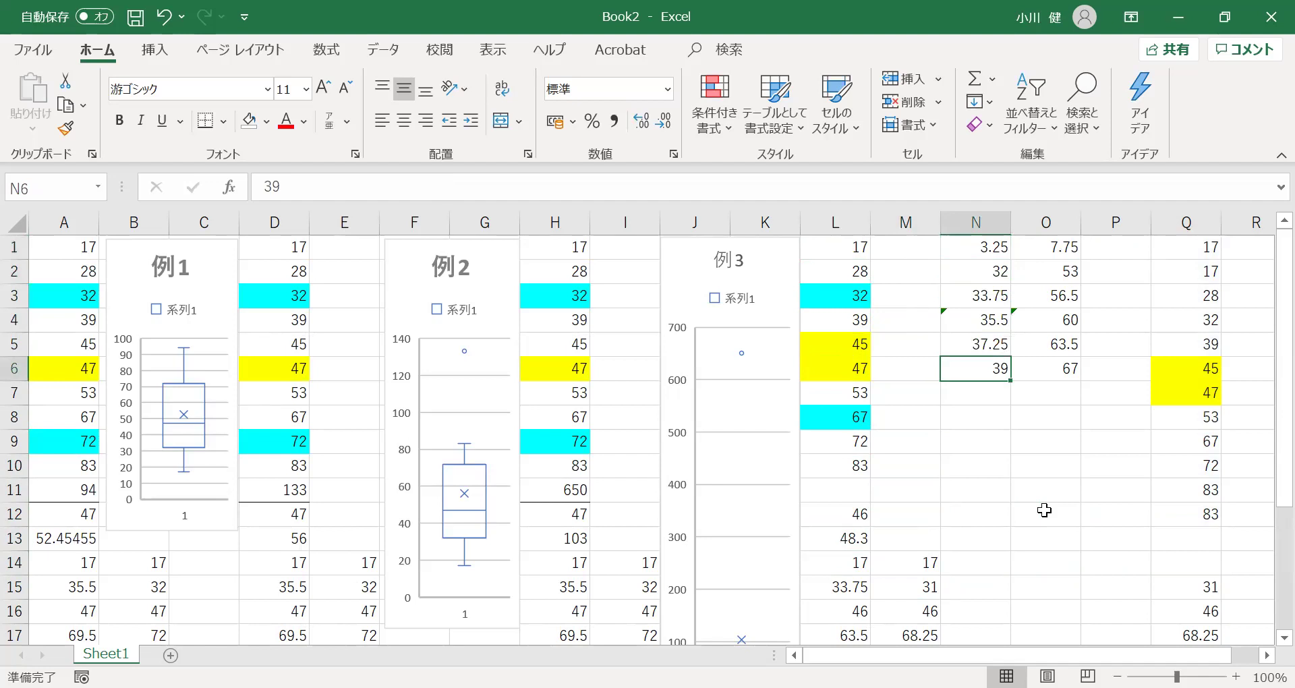
Review the average in L13 and the inclusive and exclusive quartile results in rows 14 to 17 of columns L and M.
key(Left)
key(Down)
key(Down)
key(Down)
key(Down)
key(Down)
key(Down)
key(Down)
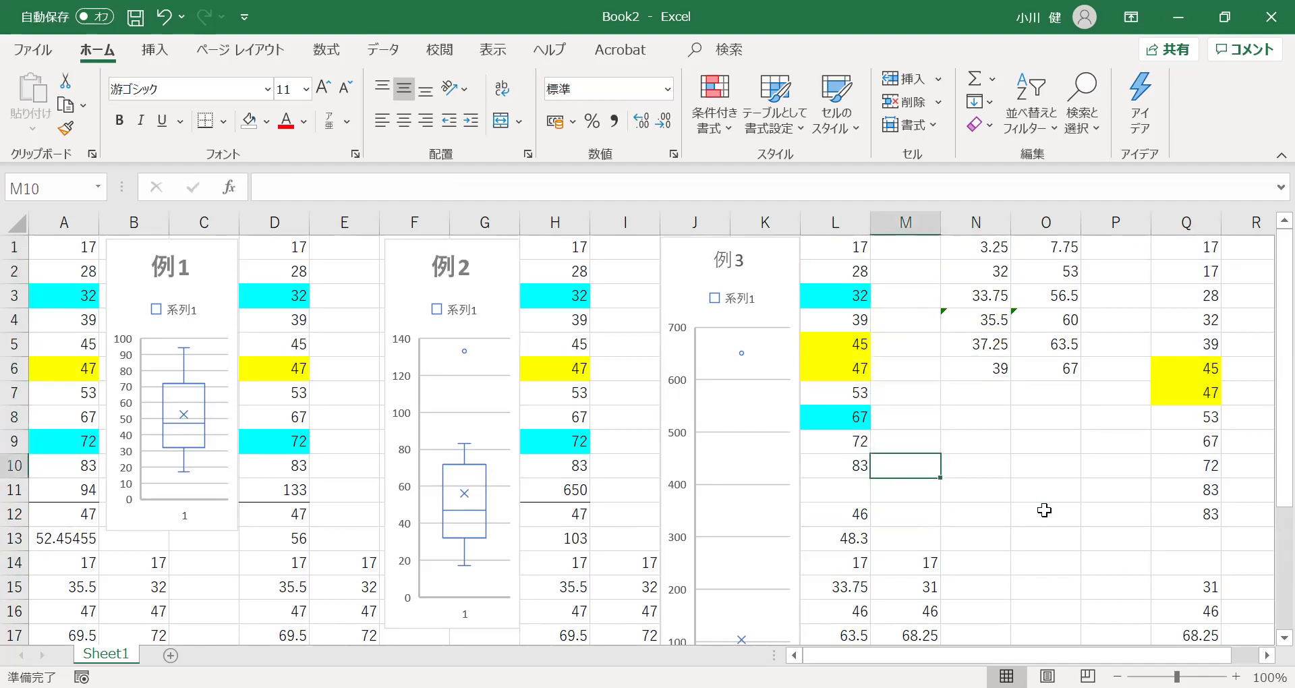
key(Left)
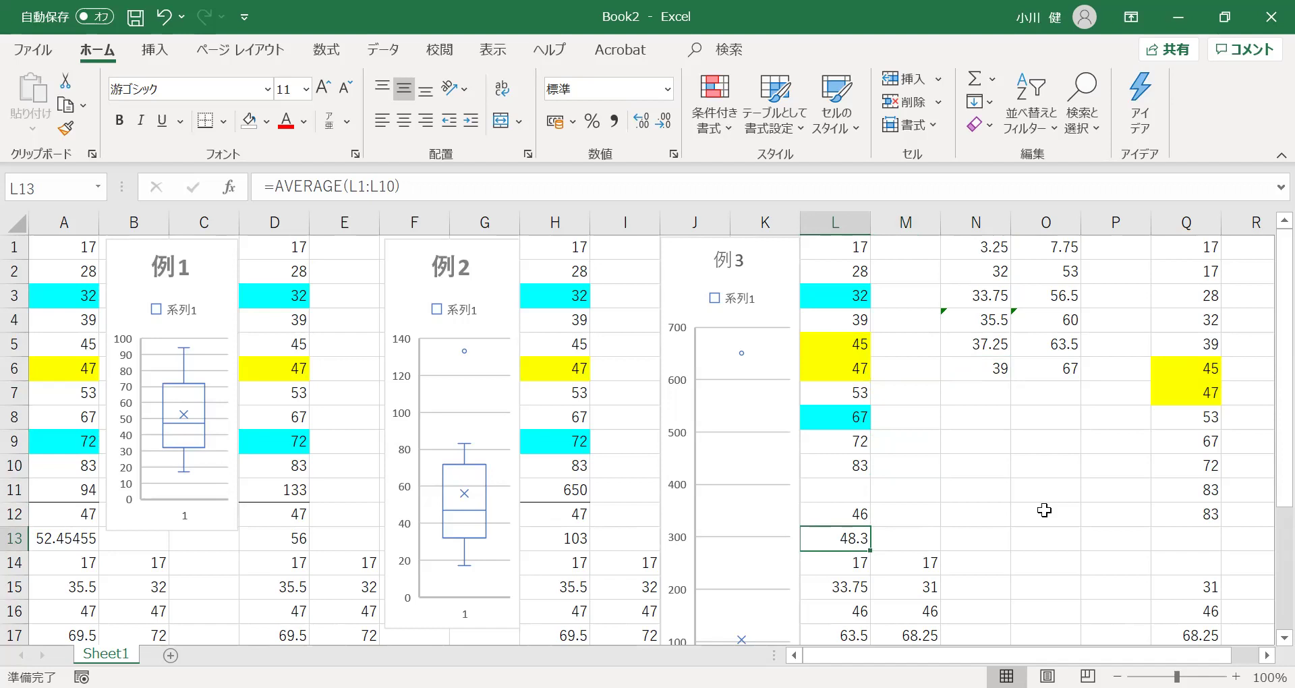
key(Right)
key(Right)
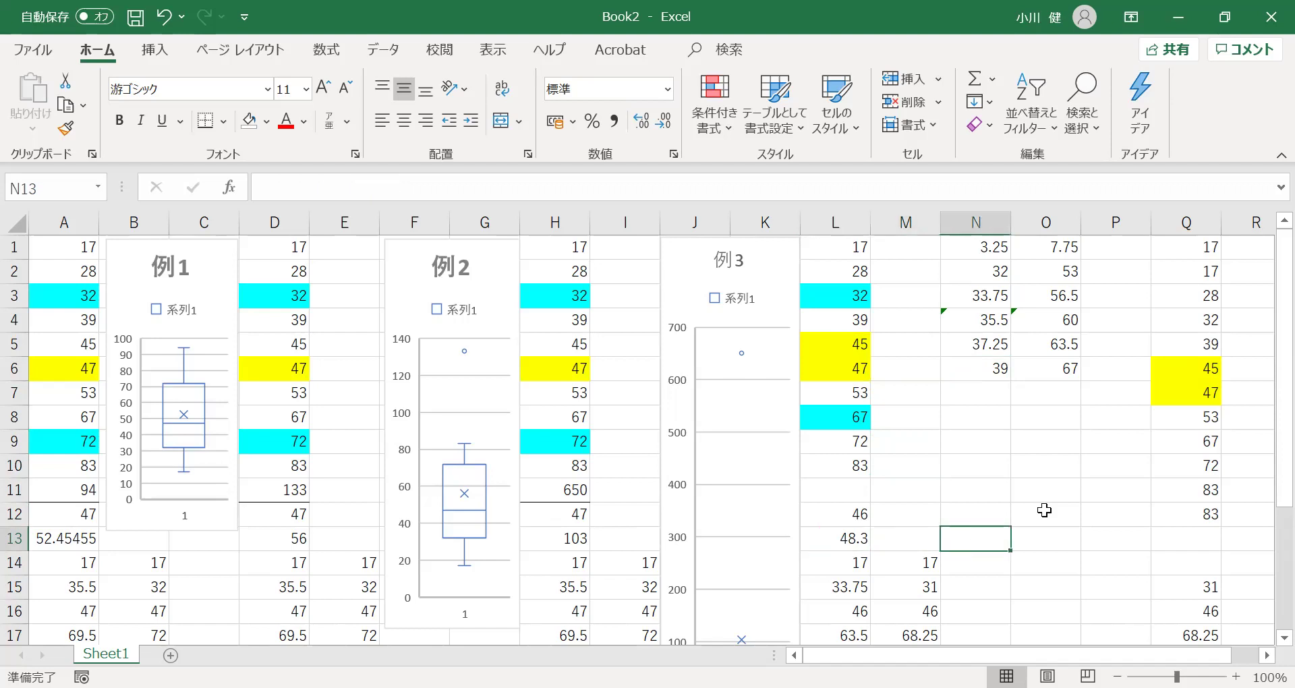
key(Down)
key(Down)
key(Down)
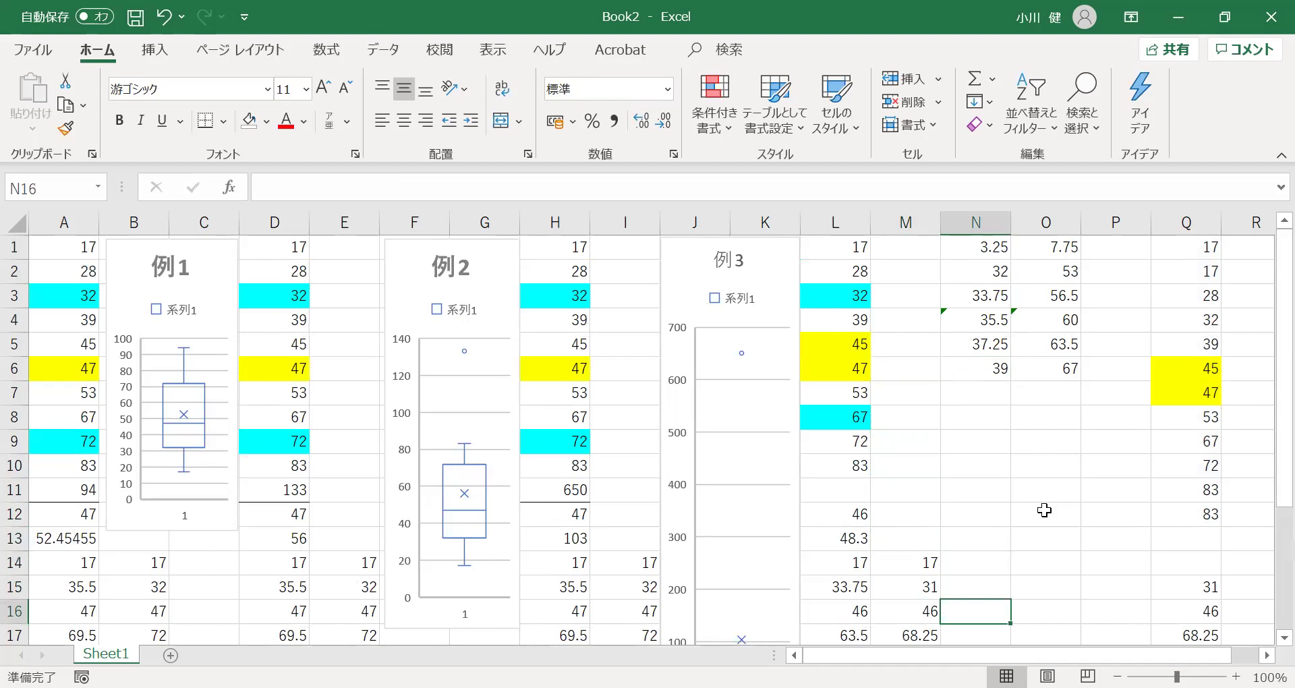
scroll(1044, 510, down, 1)
key(Down)
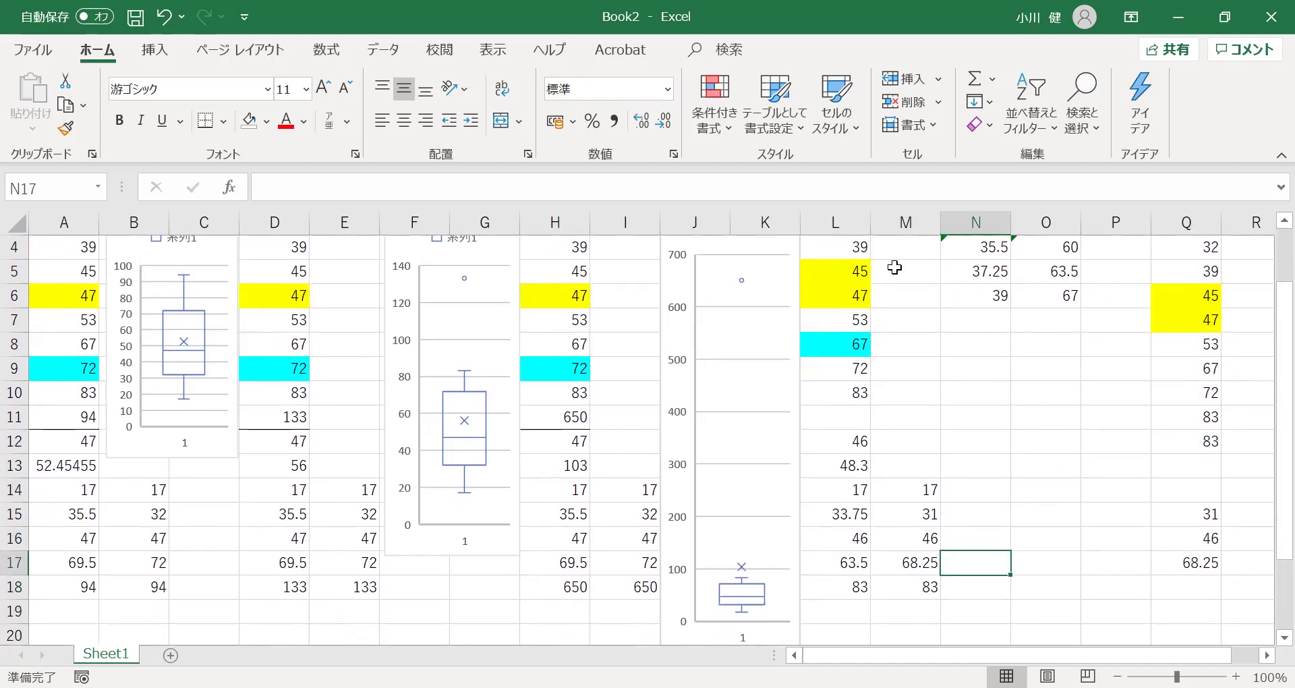